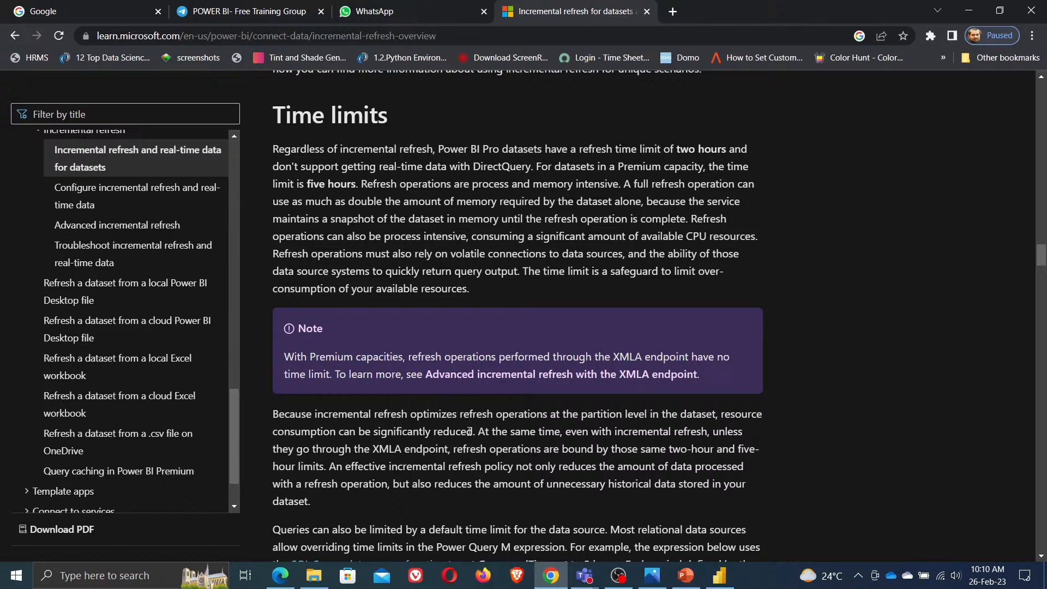
Switch to Power BI Desktop, open the Power Query Editor and examine the financials query
click(969, 11)
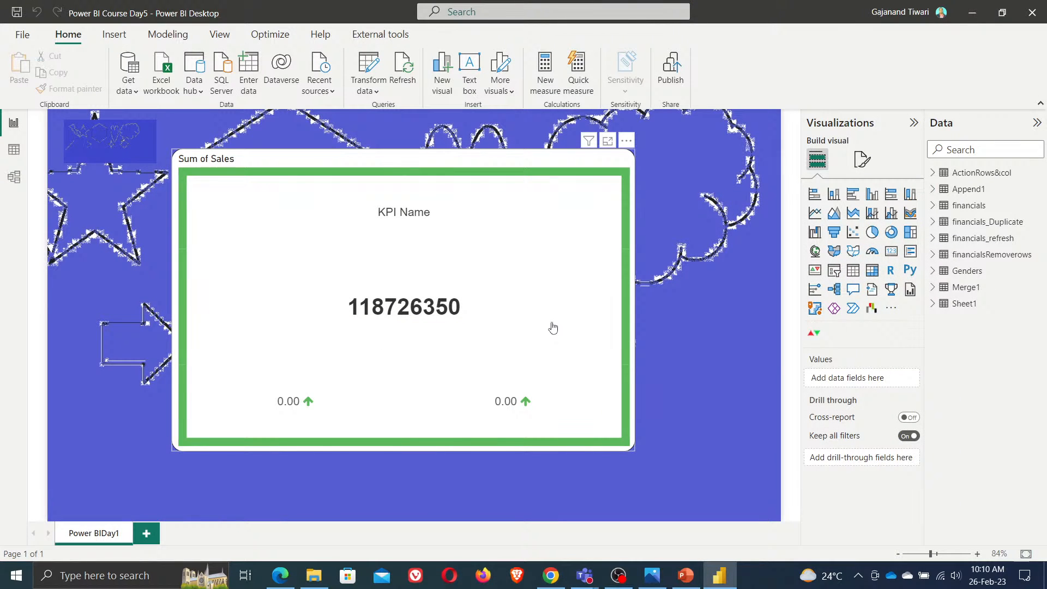
click(374, 74)
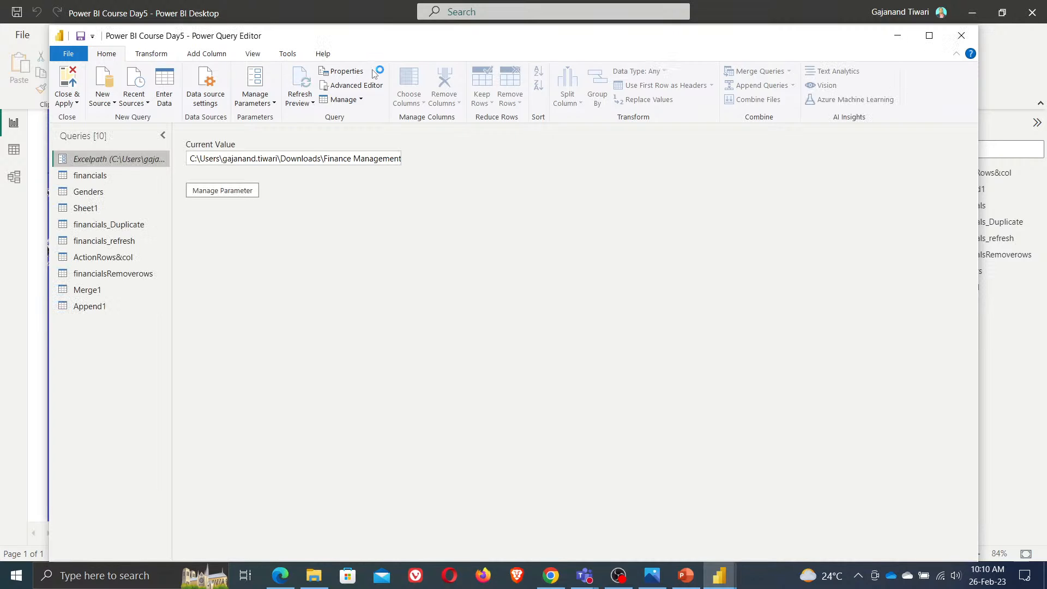
click(94, 173)
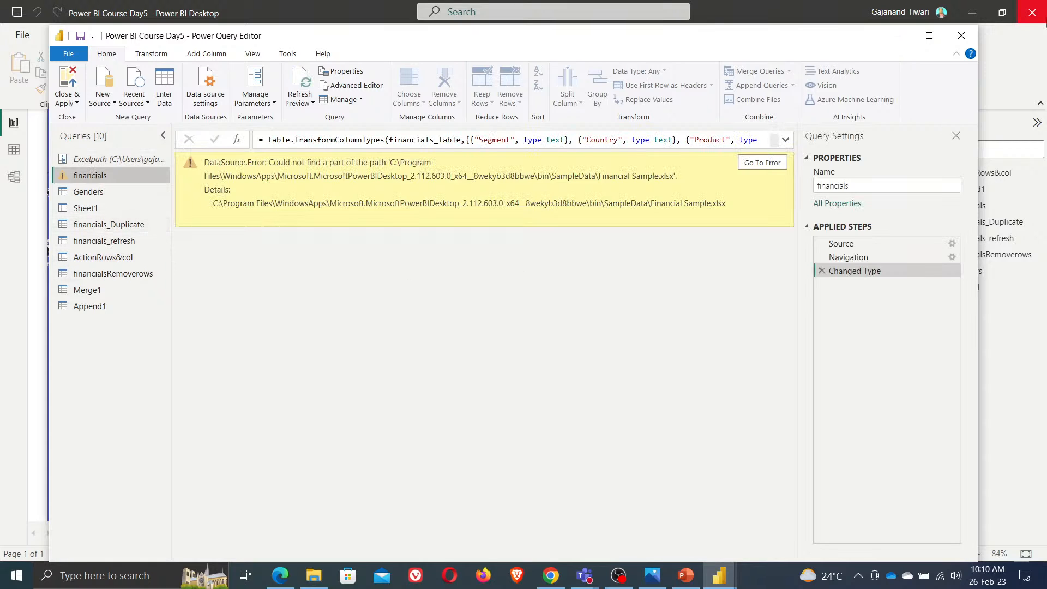
Launch a new blank Power BI Desktop report and dismiss its welcome screen
click(731, 577)
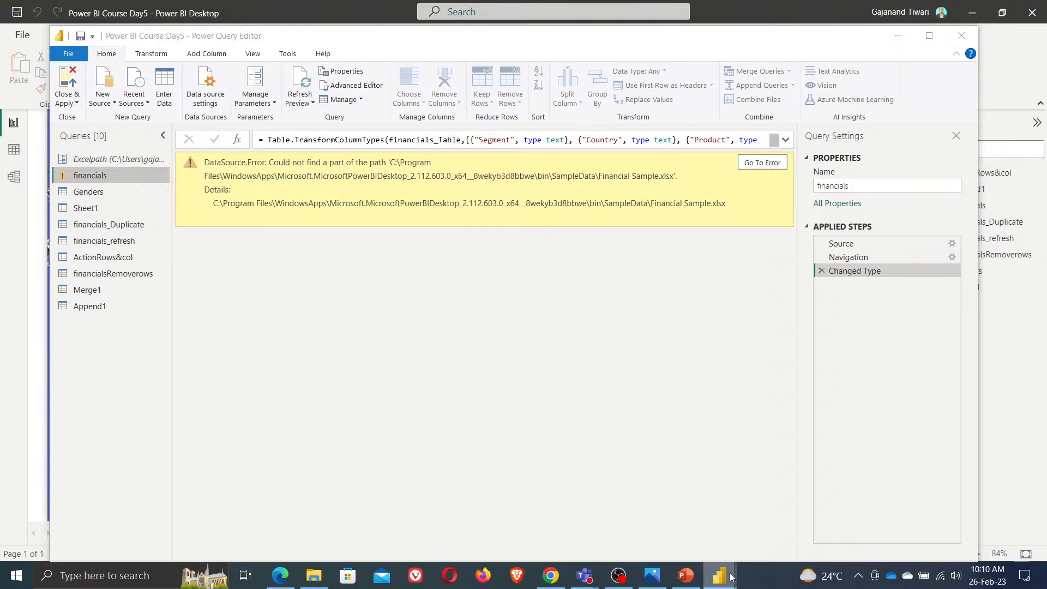
right_click(731, 577)
click(709, 502)
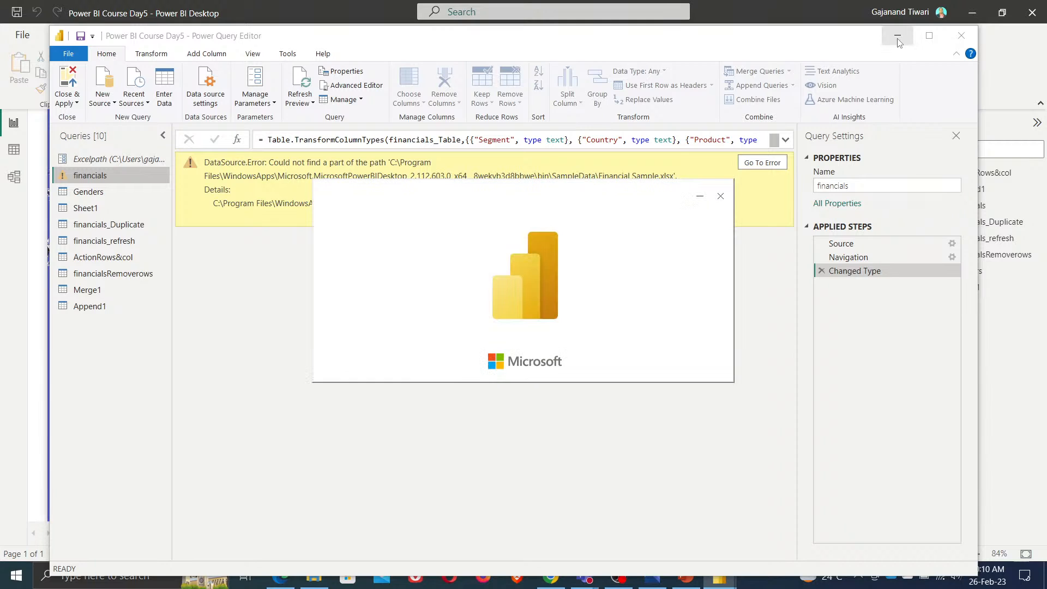
click(71, 104)
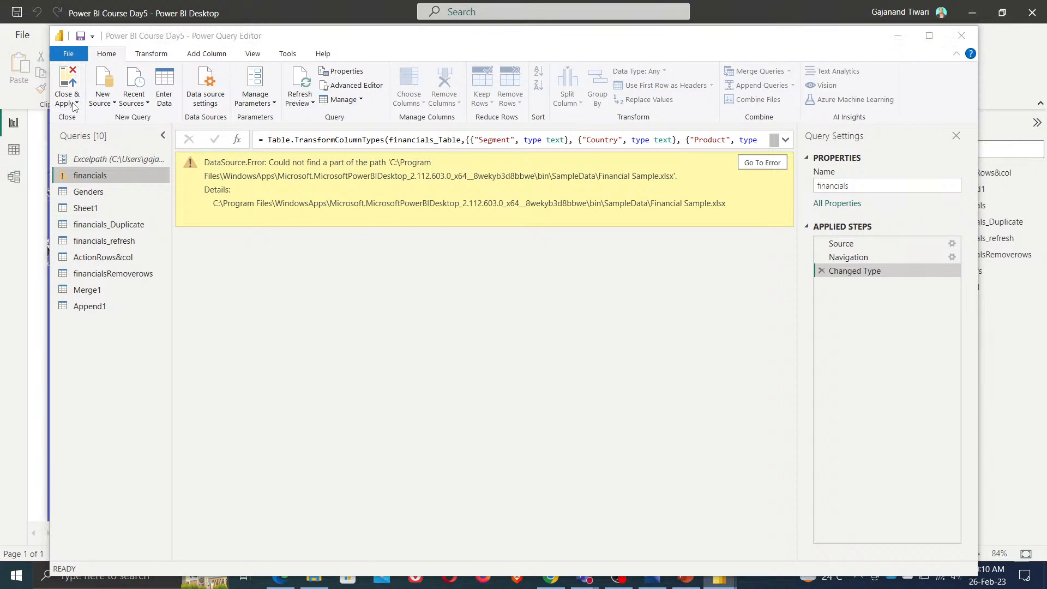
click(74, 100)
click(74, 100)
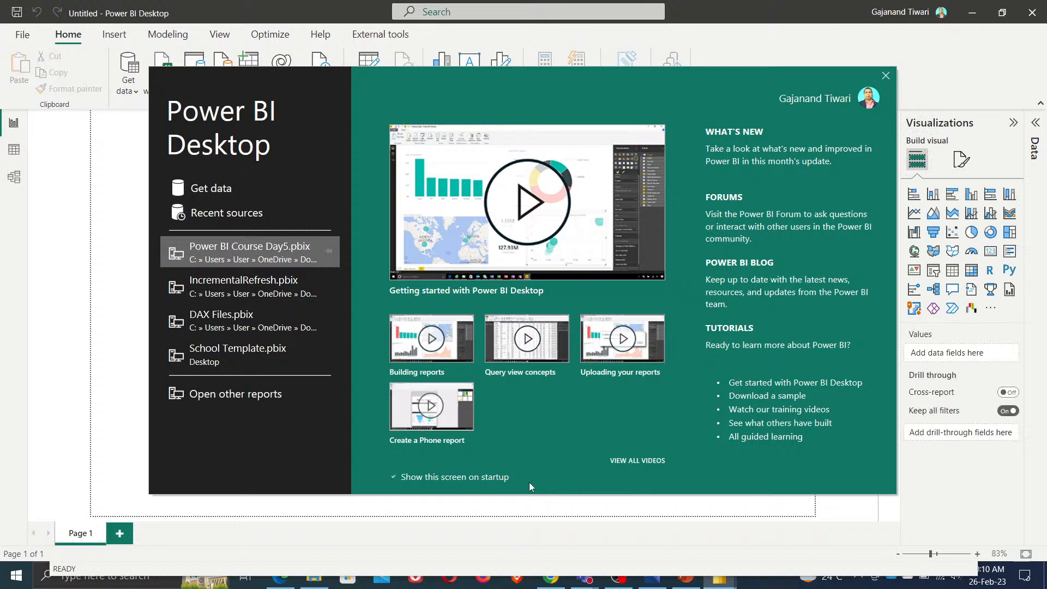
click(886, 75)
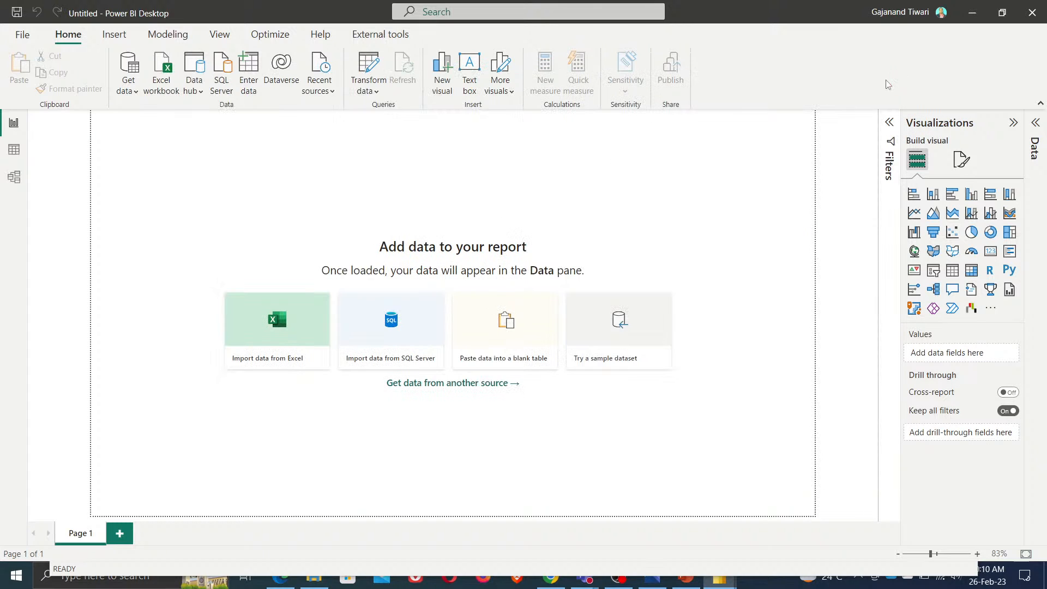
Load the financials table from the sample dataset into the report
click(631, 364)
click(584, 380)
click(265, 157)
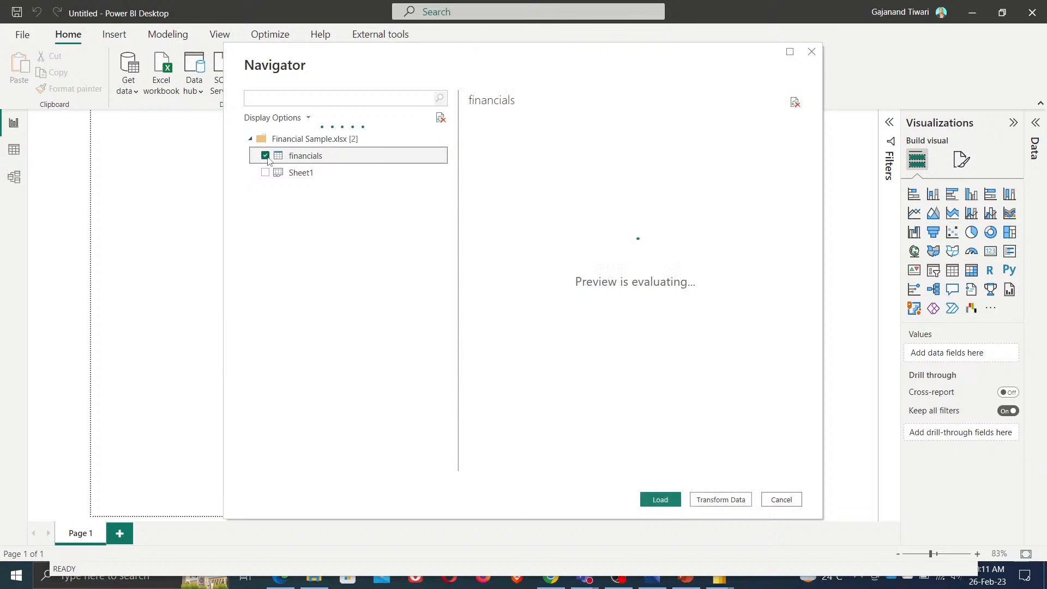
click(660, 499)
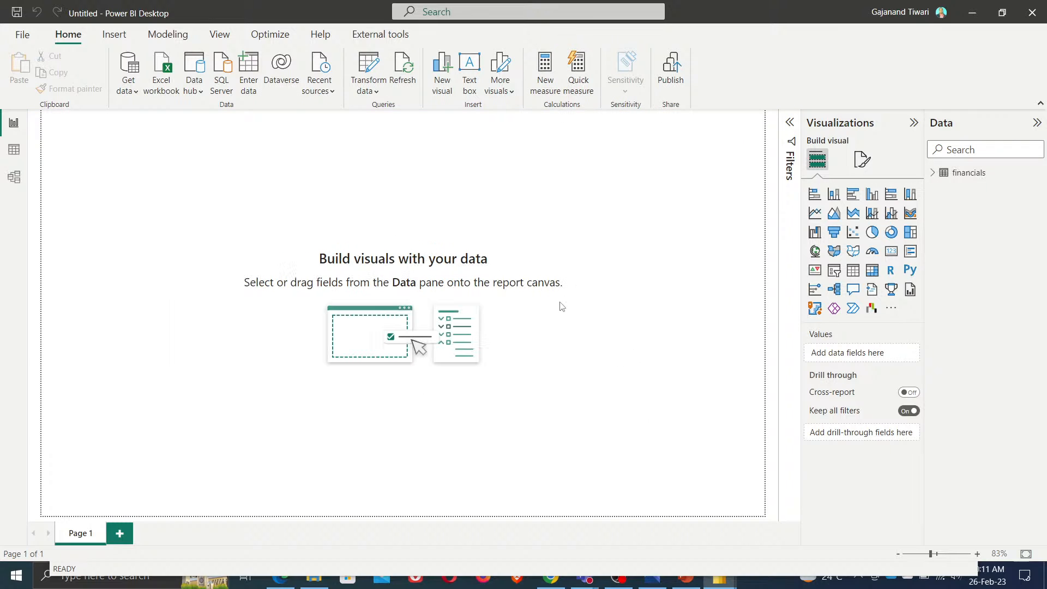
Open the Power Query Editor's Manage Parameters dialog and add two new parameters
click(382, 71)
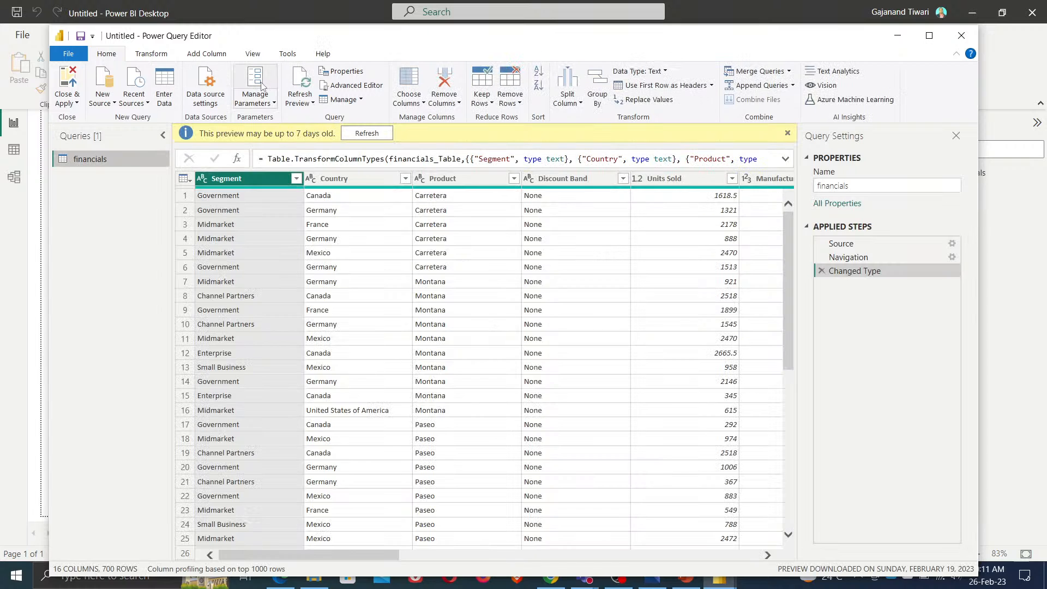
click(261, 86)
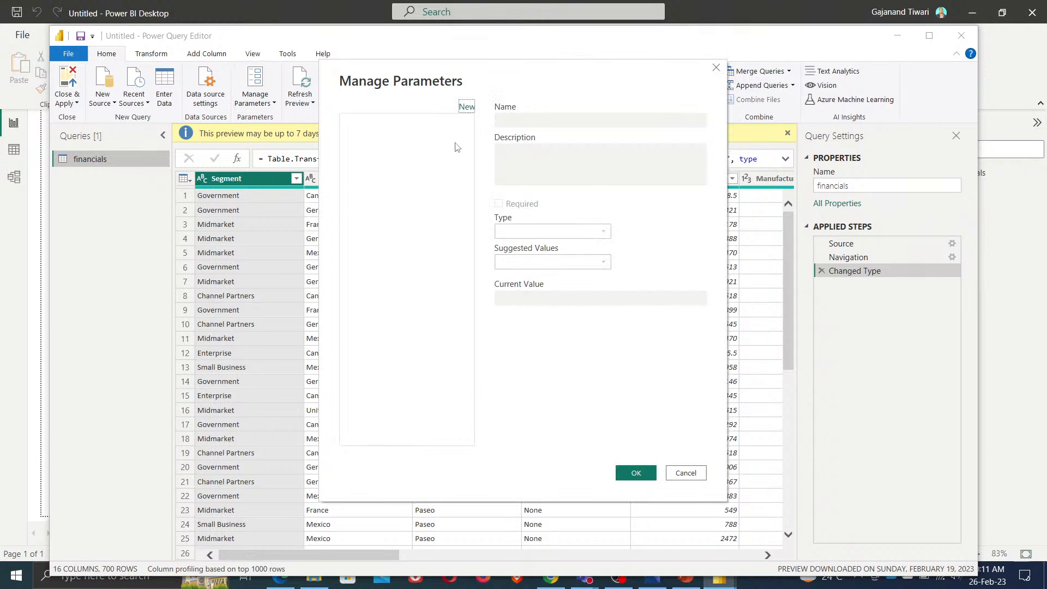
click(468, 108)
click(467, 108)
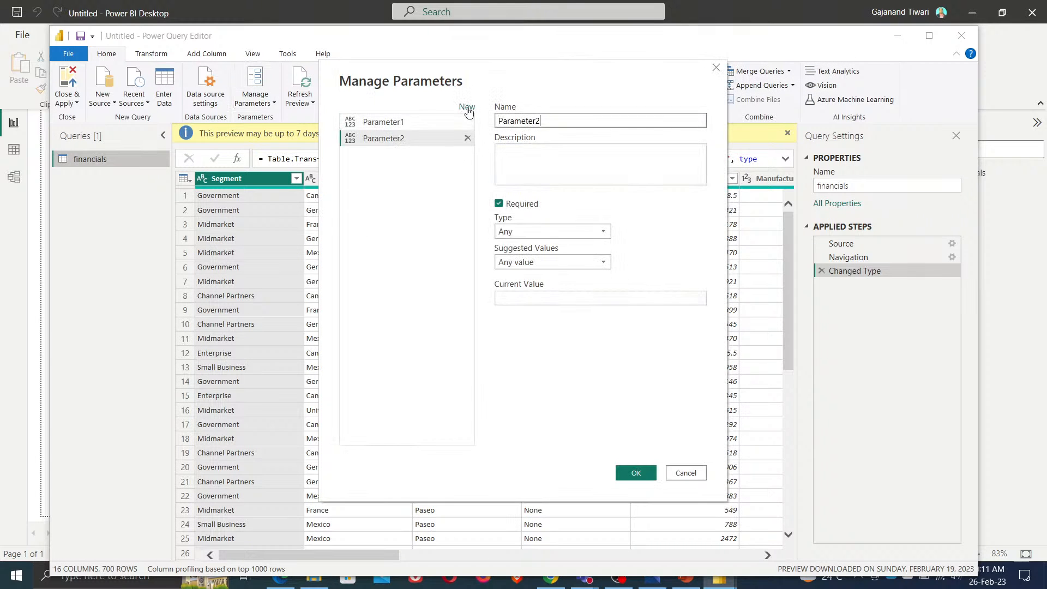
Rename the first parameter to StartDate
click(392, 126)
drag(560, 122, 265, 116)
text(St)
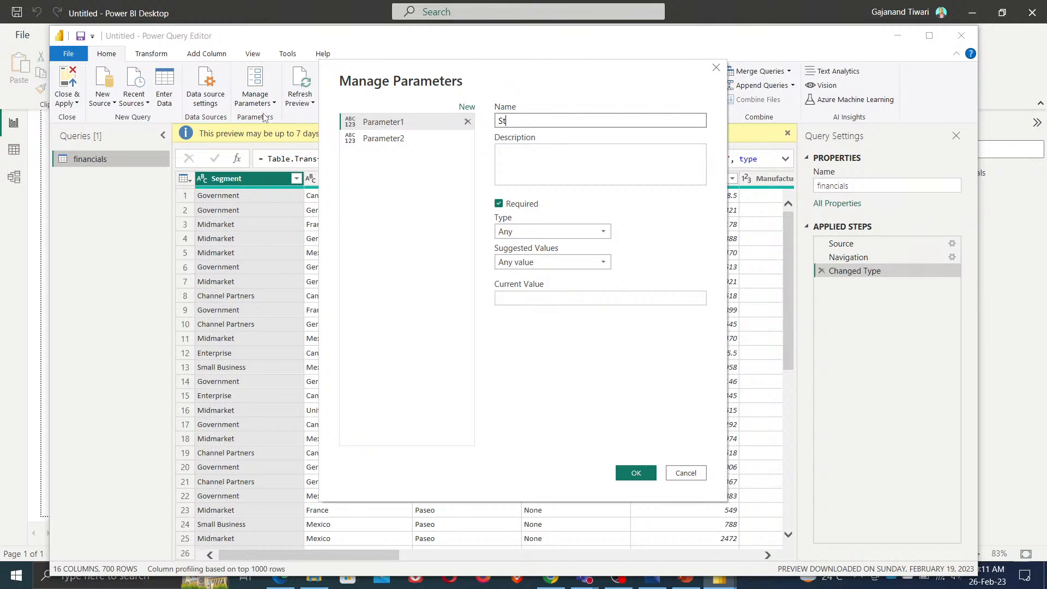
text(artDate)
Rename the second parameter to EndDate
click(393, 138)
drag(606, 121, 285, 101)
text(D)
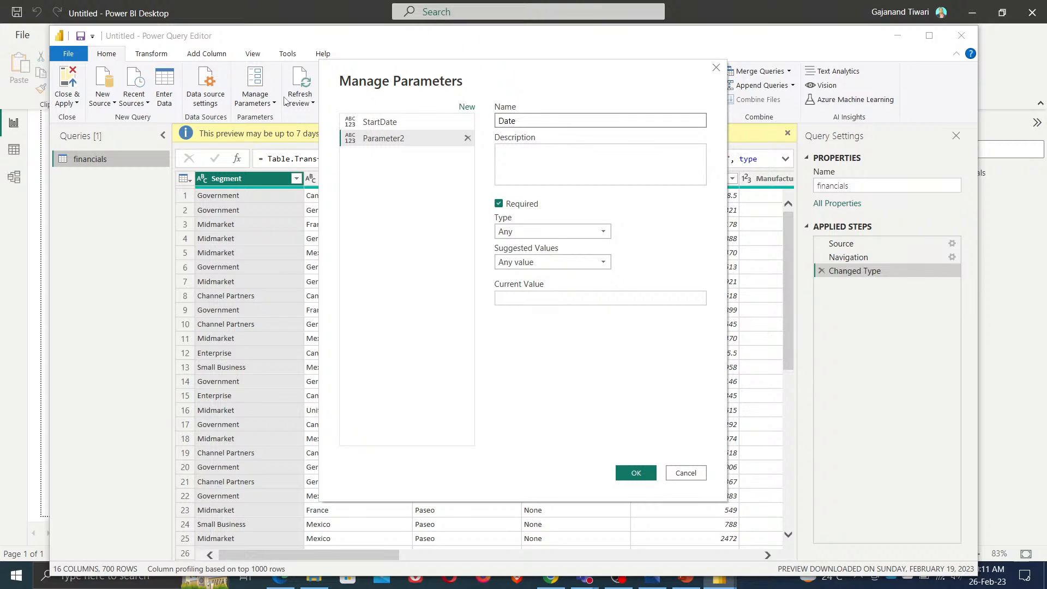
text(ate)
key(Home)
text(End)
click(390, 214)
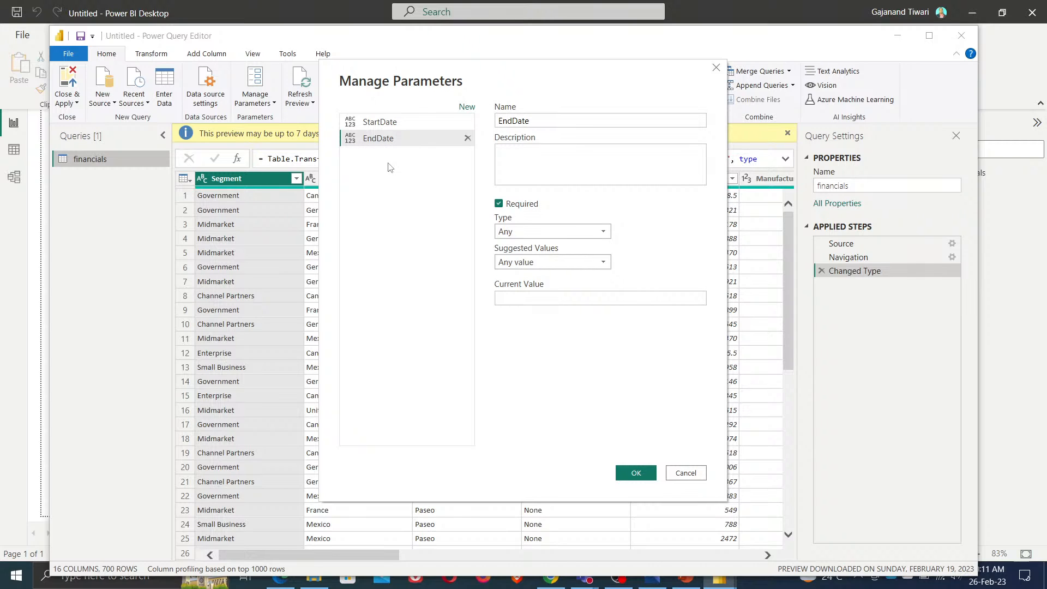
Set StartDate's type to Date/Time and its current value to 26-Feb-2023
click(384, 126)
click(592, 234)
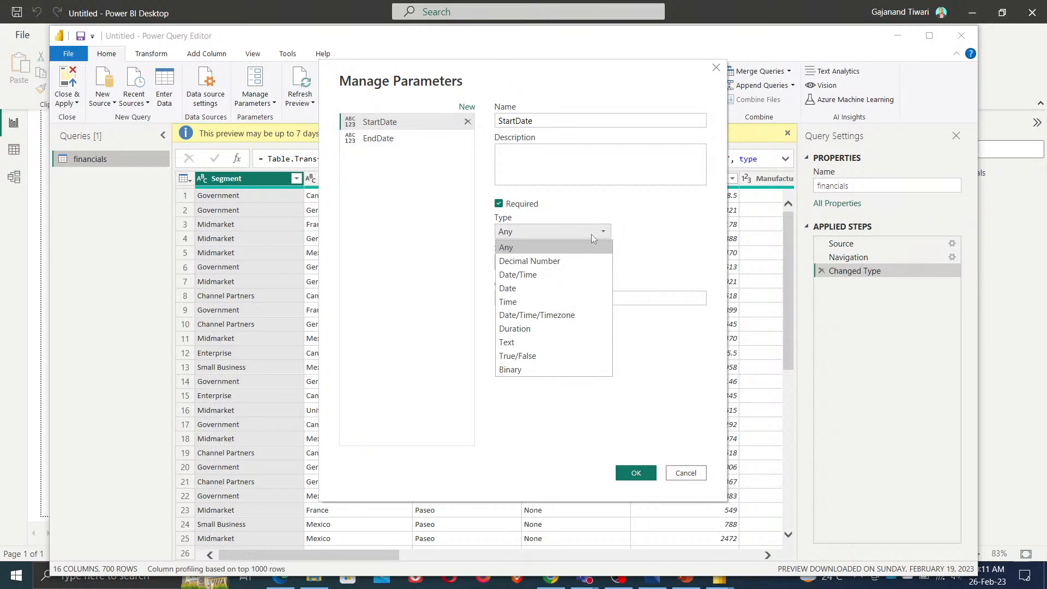
click(549, 270)
click(559, 298)
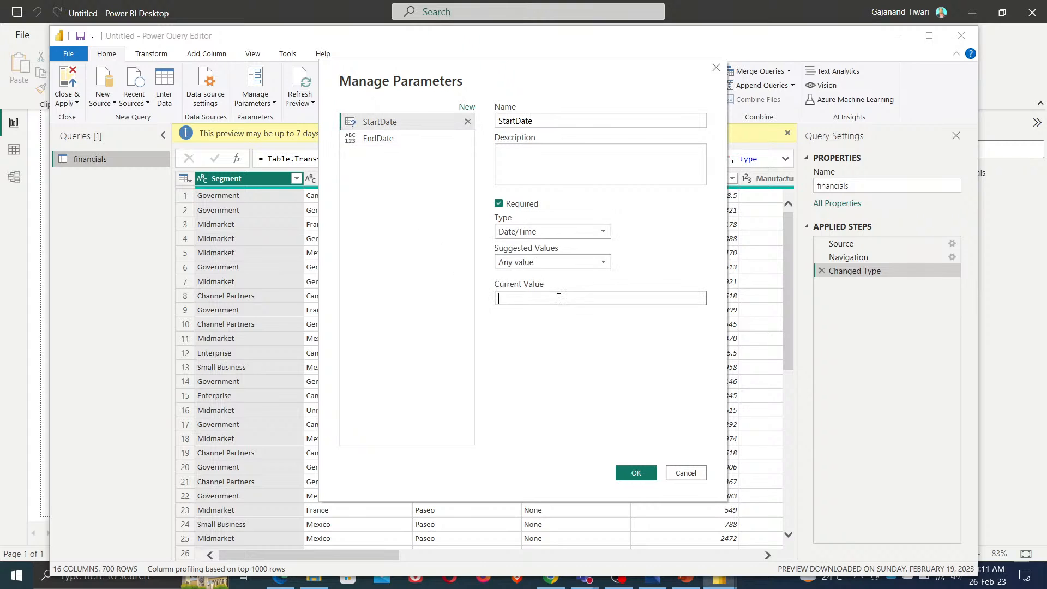
text(26)
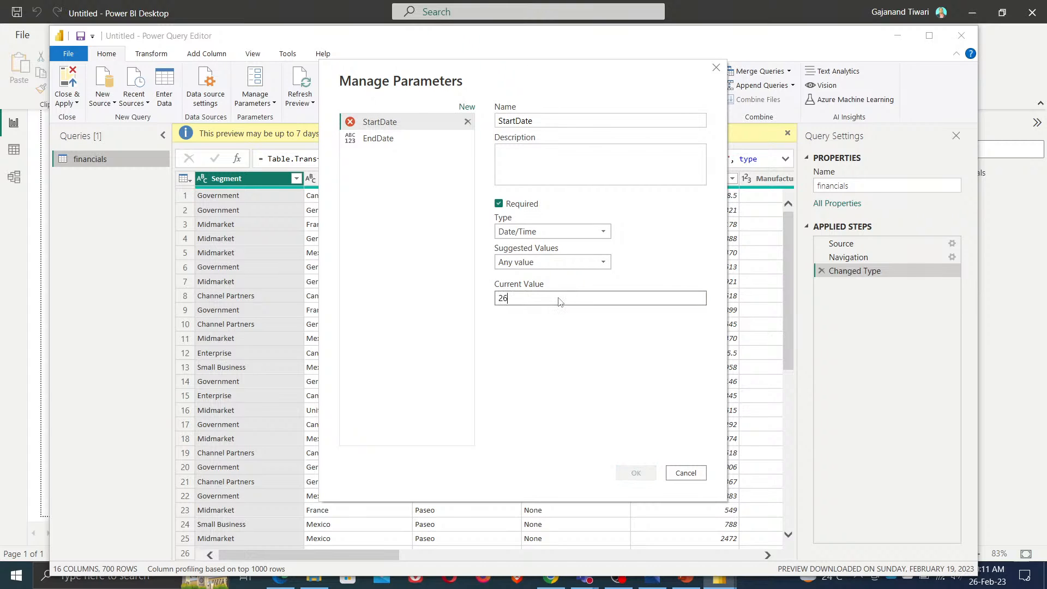
text(-Feb-202)
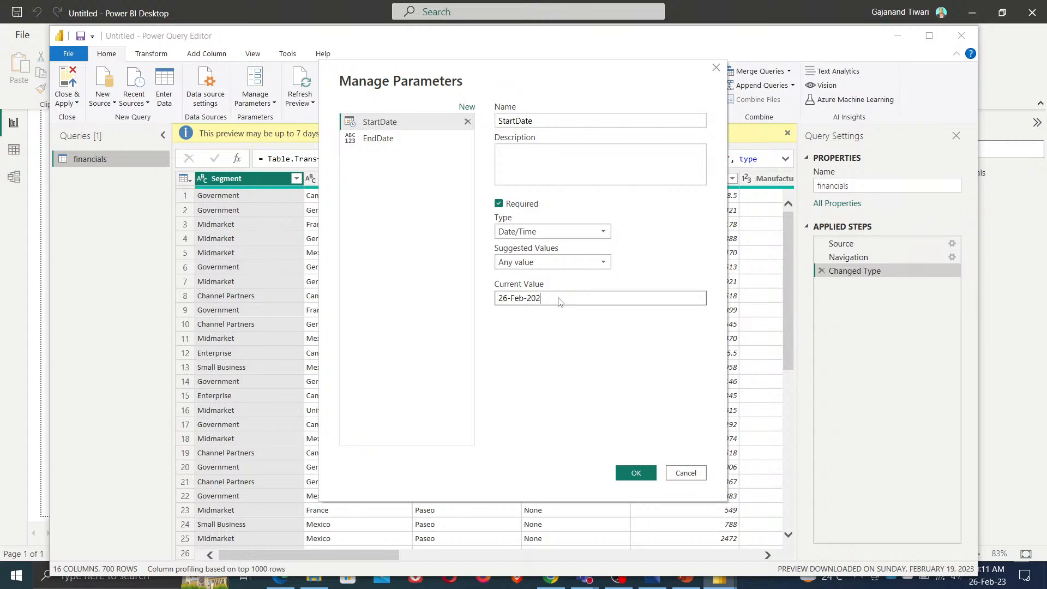
text(3 12:00:00)
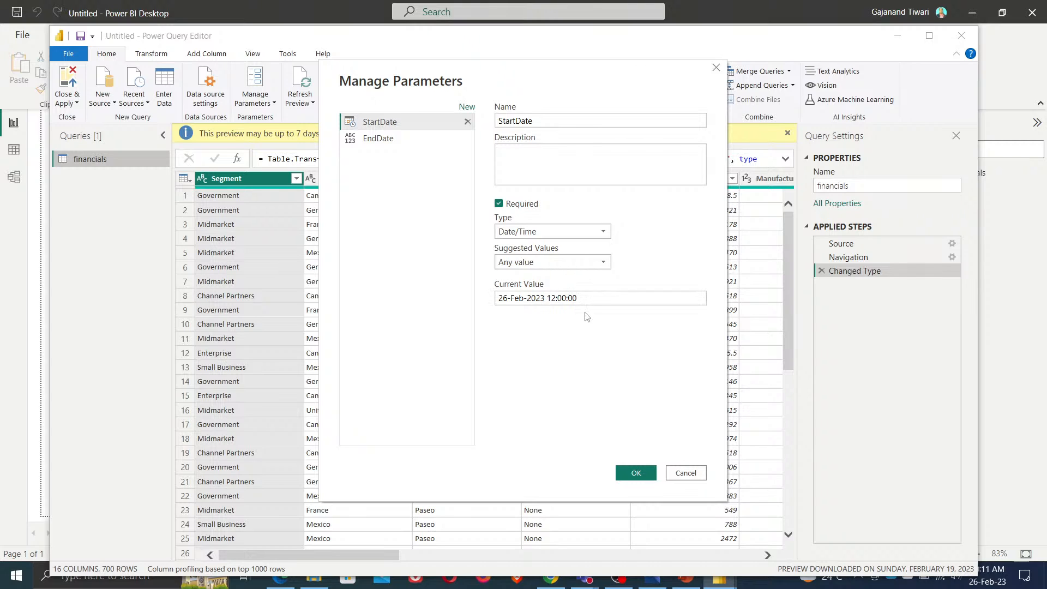
Change StartDate's current value to 26-Feb-2013 12:00:00 and copy it
drag(590, 295, 358, 304)
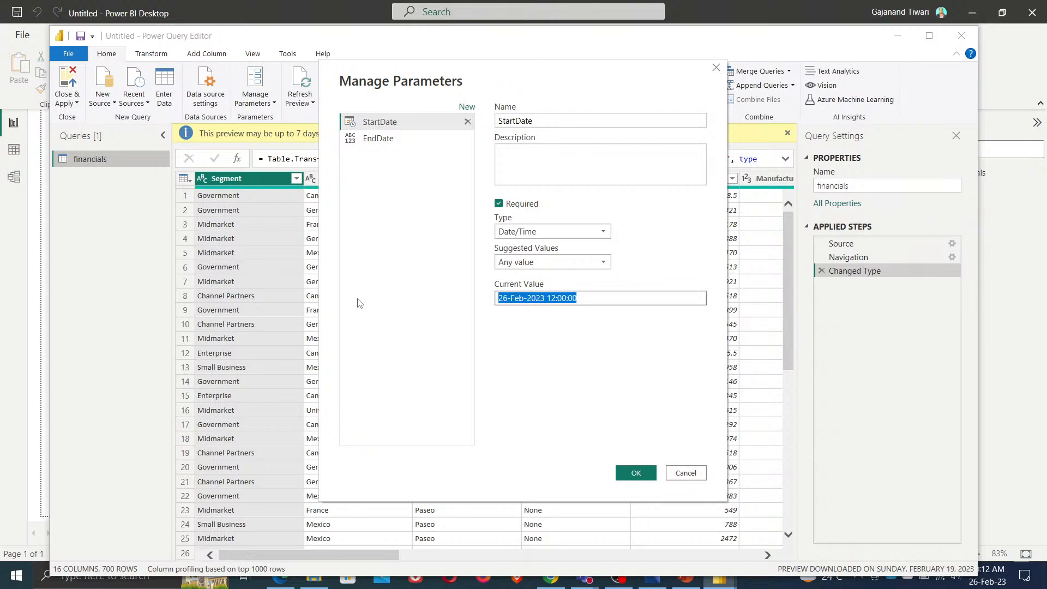
click(545, 300)
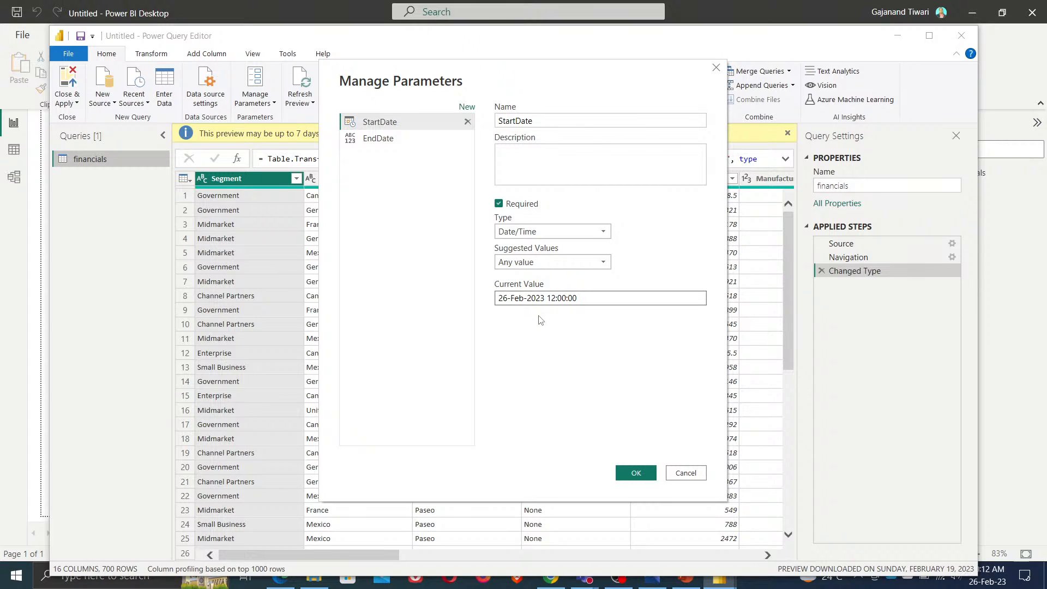
key(BackSpace)
text(14)
key(BackSpace)
text(3)
key(ctrl+a)
key(ctrl+c)
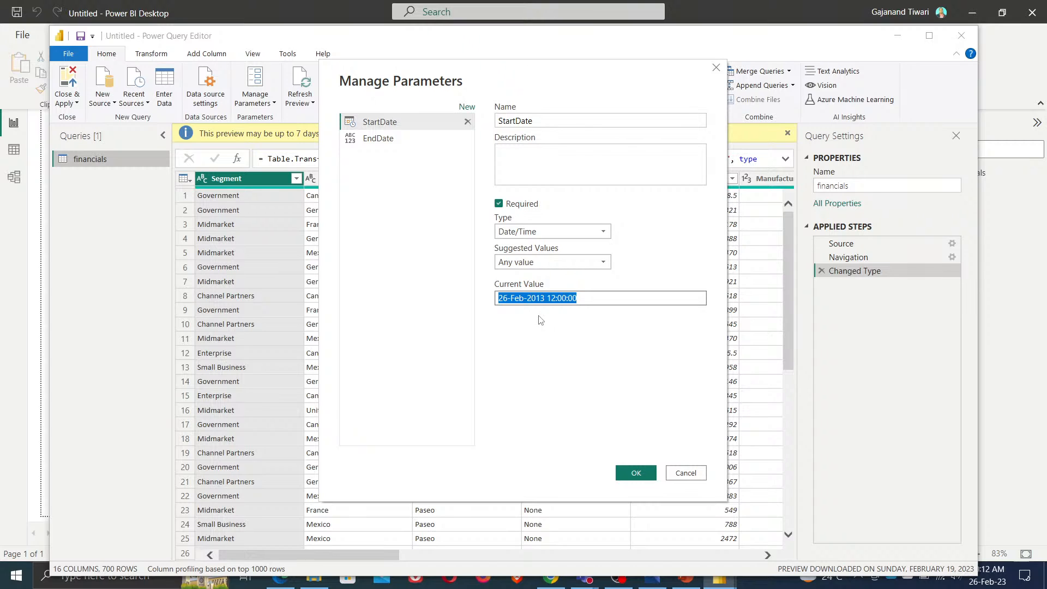
Give EndDate the current value 26-Feb-2023 12:00:00 and confirm the parameters
click(368, 141)
click(562, 298)
key(ctrl+v)
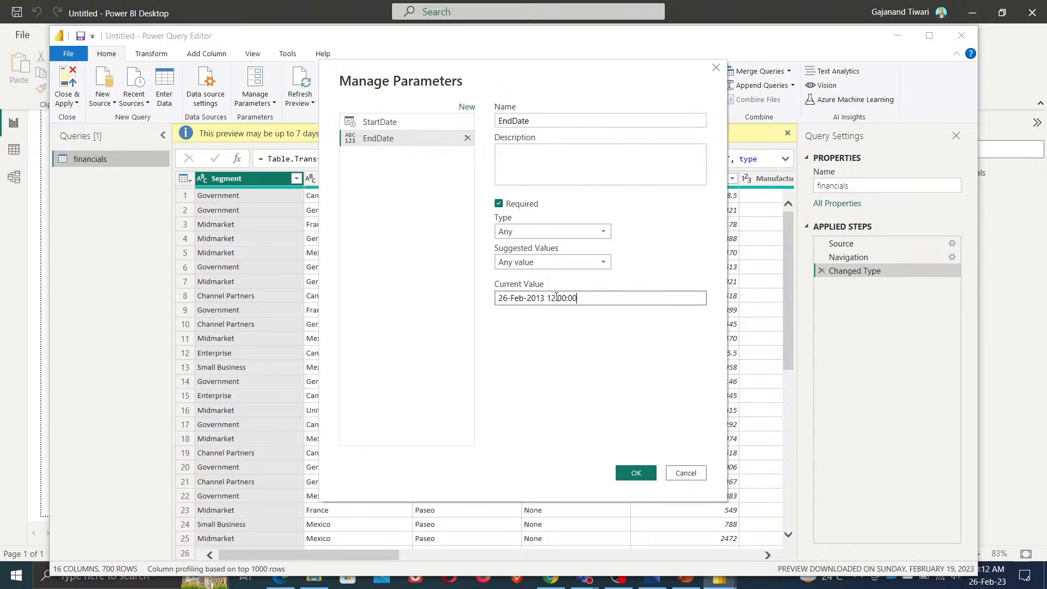
click(545, 298)
key(BackSpace)
key(BackSpace)
text(23)
click(635, 474)
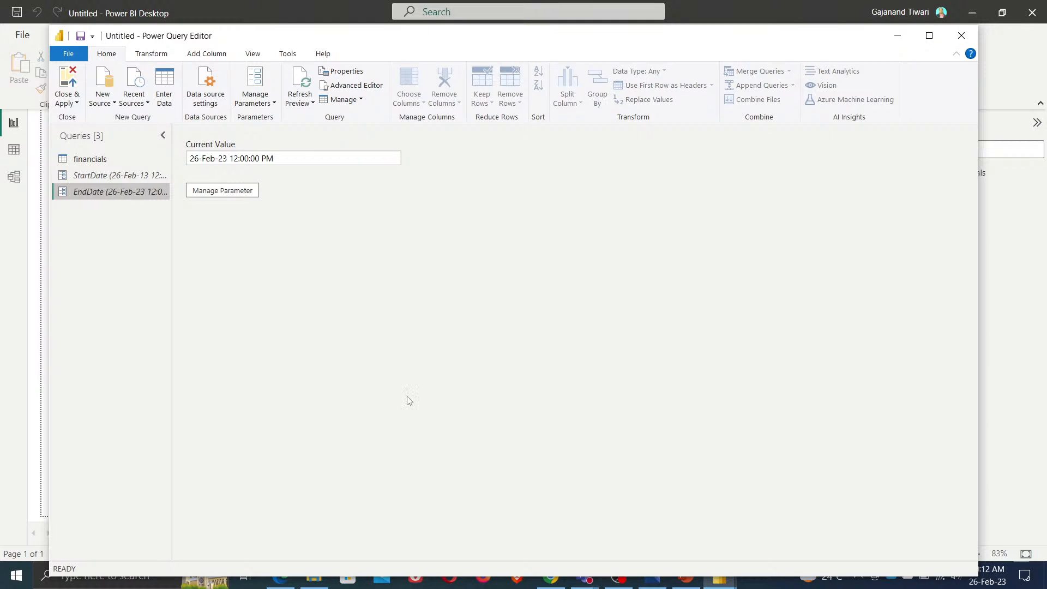
Inspect the StartDate and EndDate parameter queries
click(107, 175)
click(122, 192)
ctrl+click(120, 176)
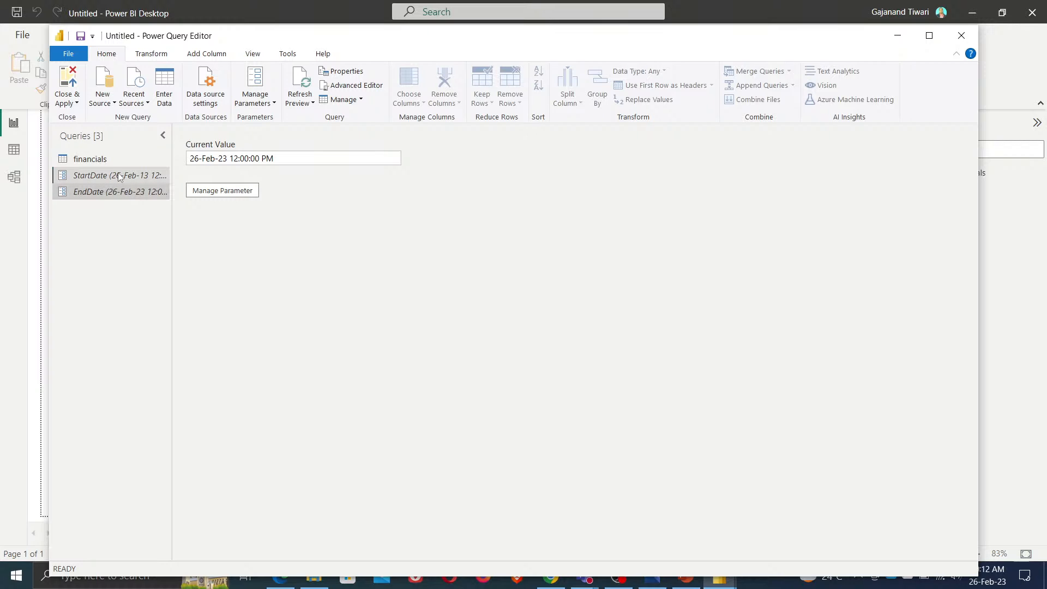
Open the financials query, refresh its preview and scroll across to the Date column
click(97, 161)
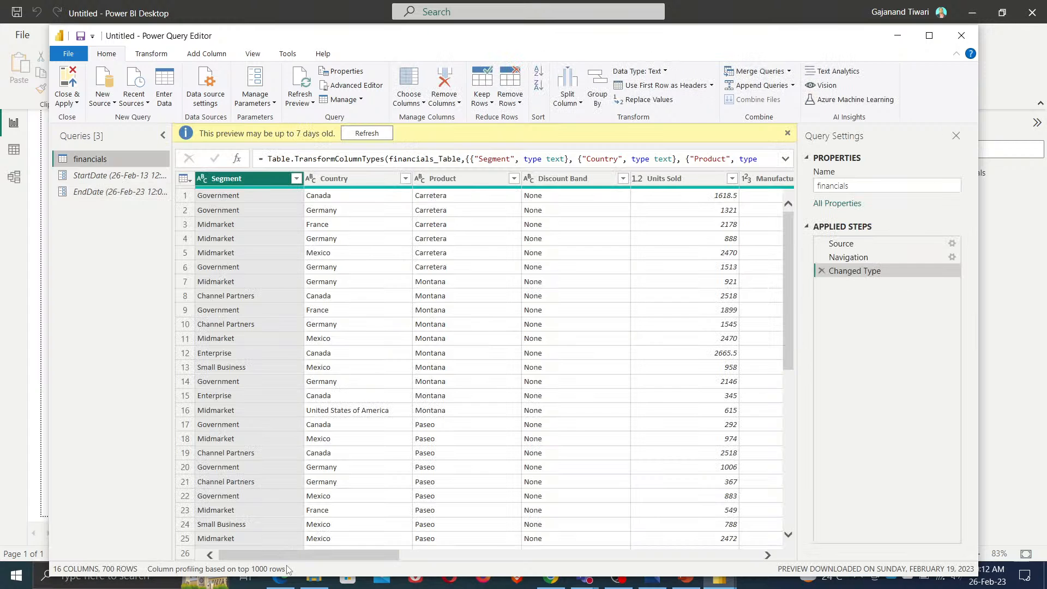
drag(295, 556, 544, 567)
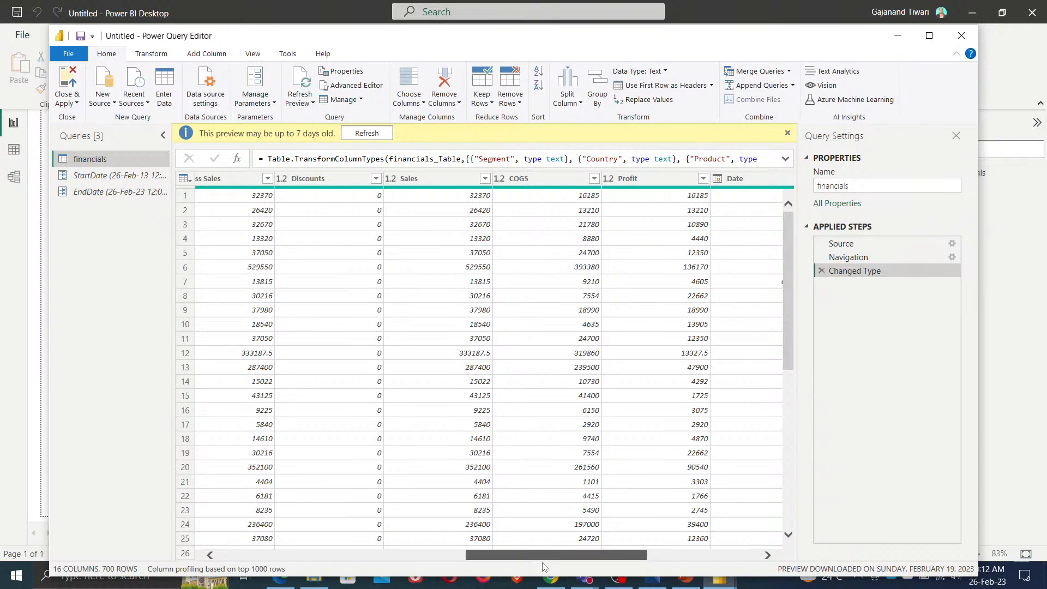
drag(543, 567, 552, 567)
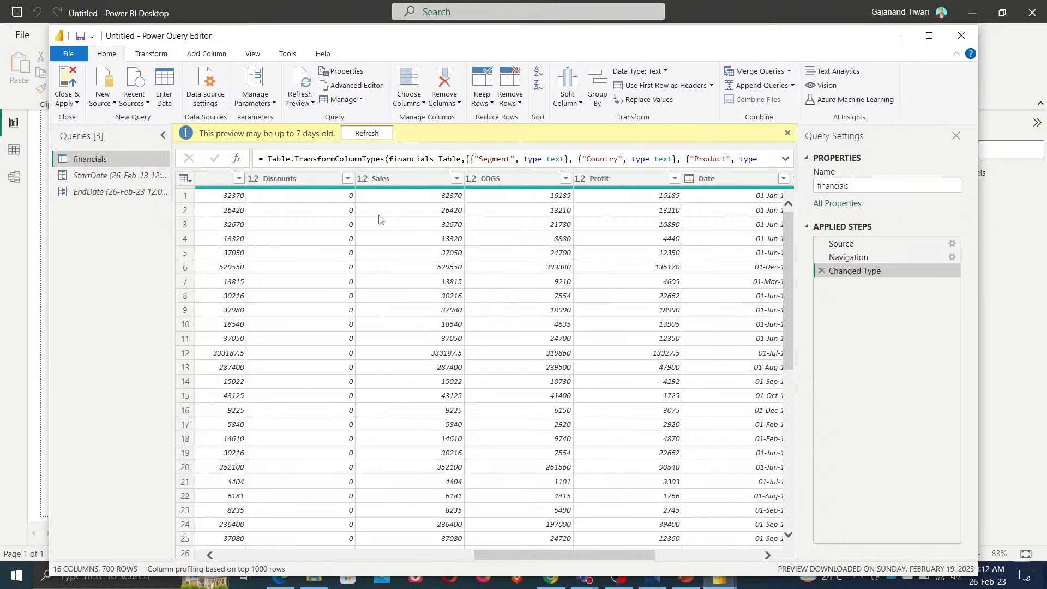
click(360, 134)
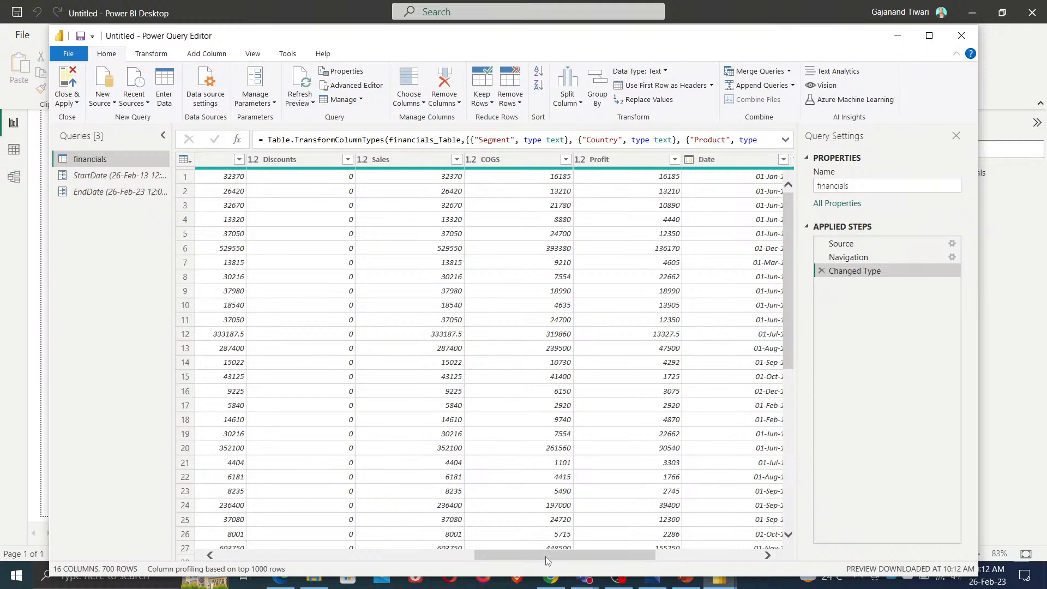
drag(545, 557, 593, 555)
click(629, 159)
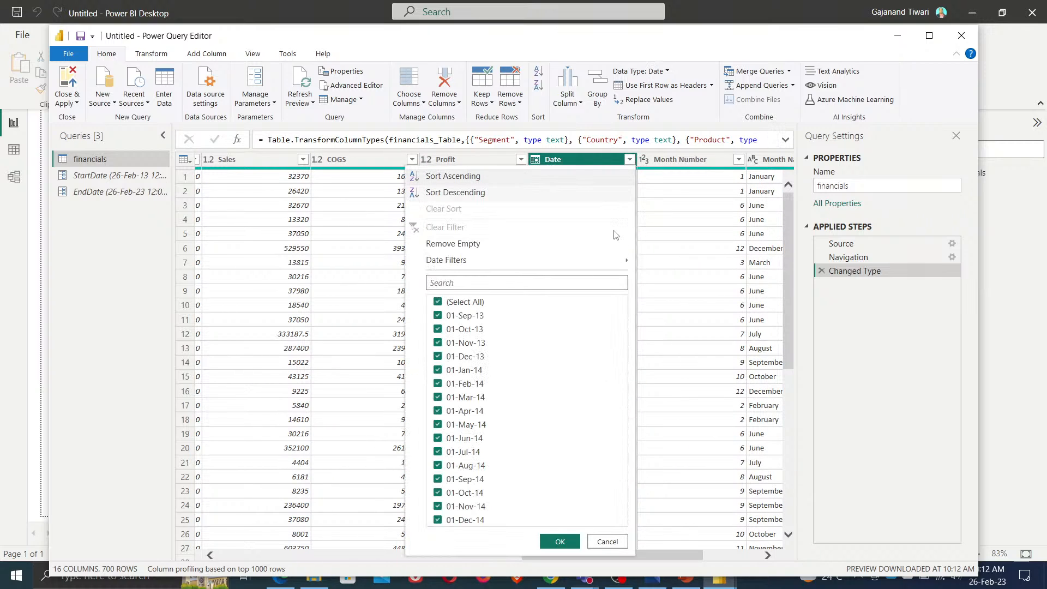
mouse_move(621, 260)
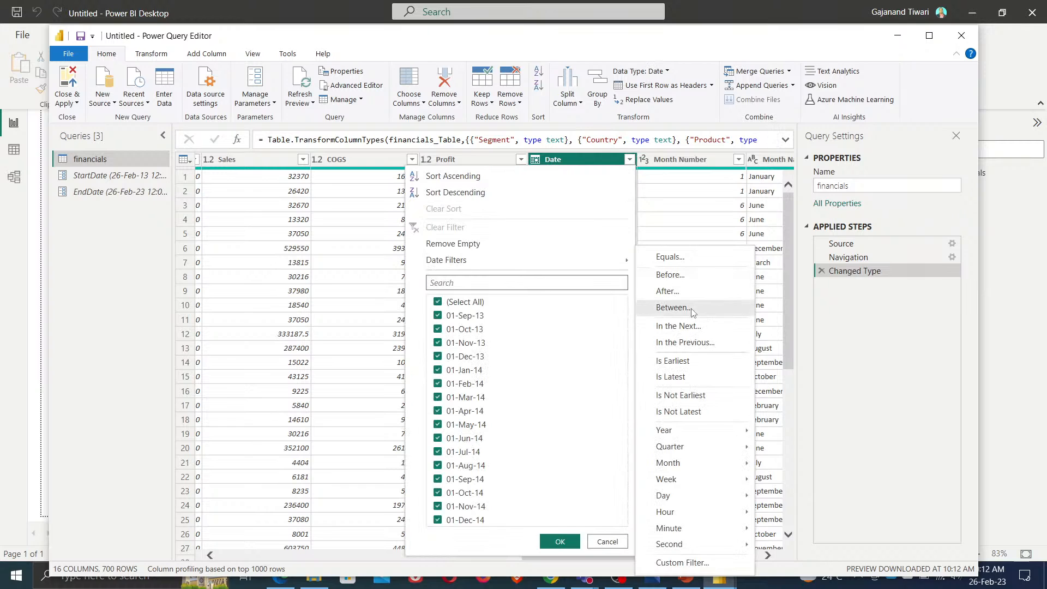
click(688, 311)
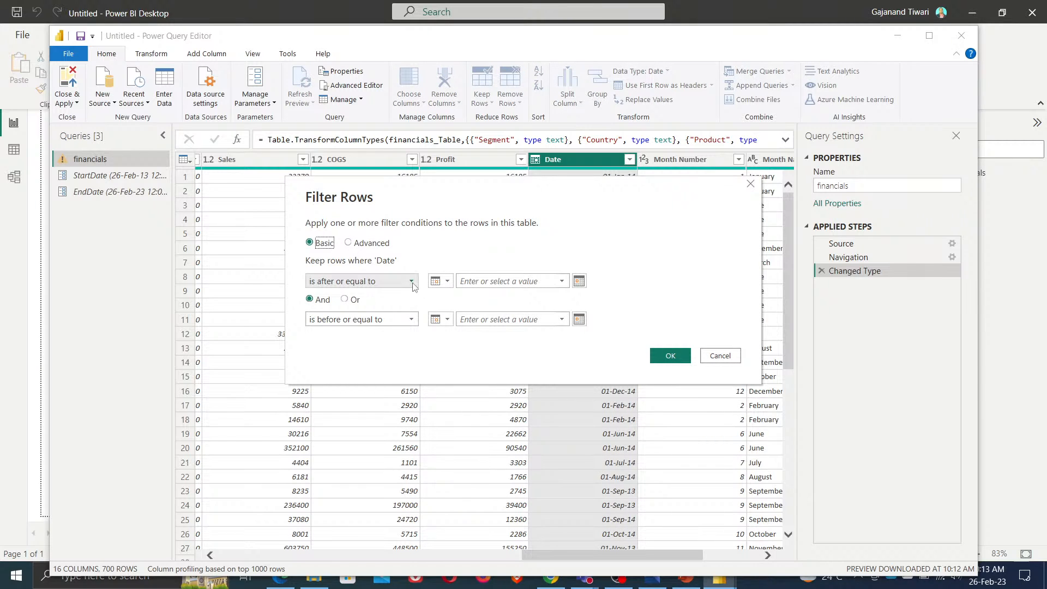
click(729, 358)
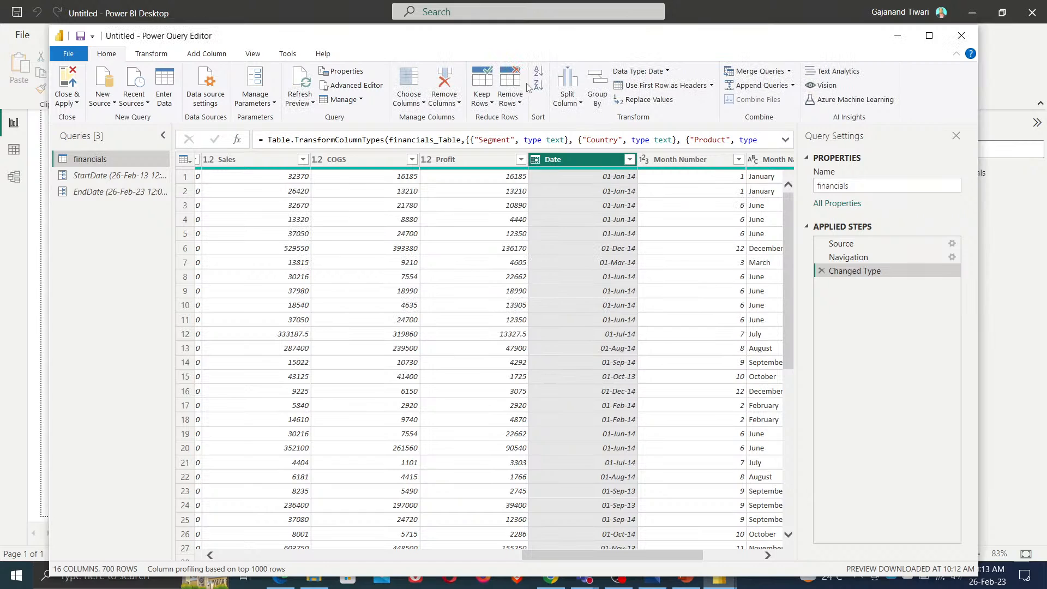
Change the Date column's data type to Date/Time, replacing the existing type conversion
click(162, 55)
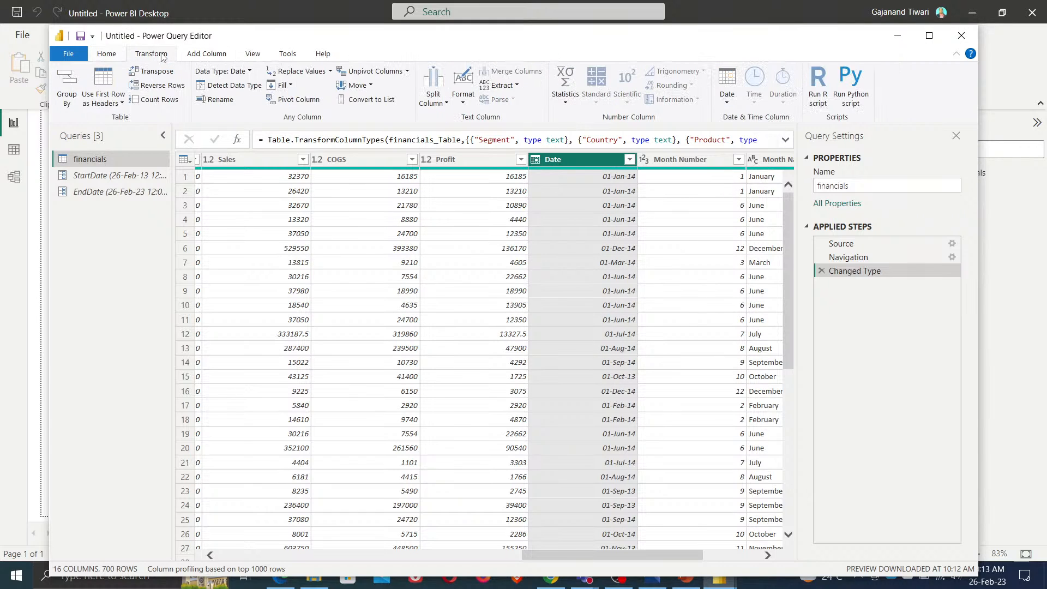
click(213, 70)
click(218, 163)
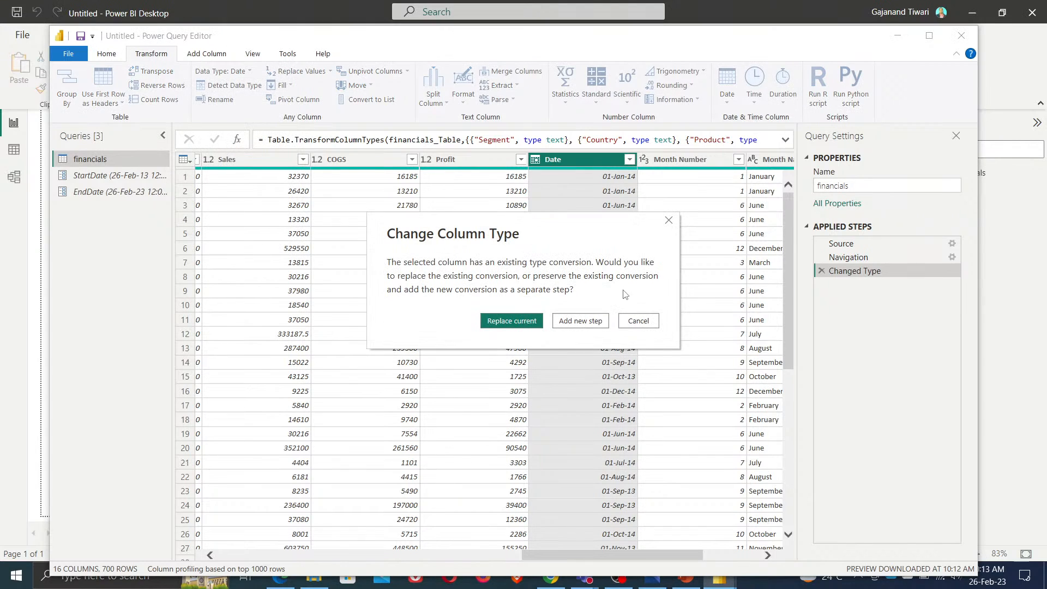
click(525, 324)
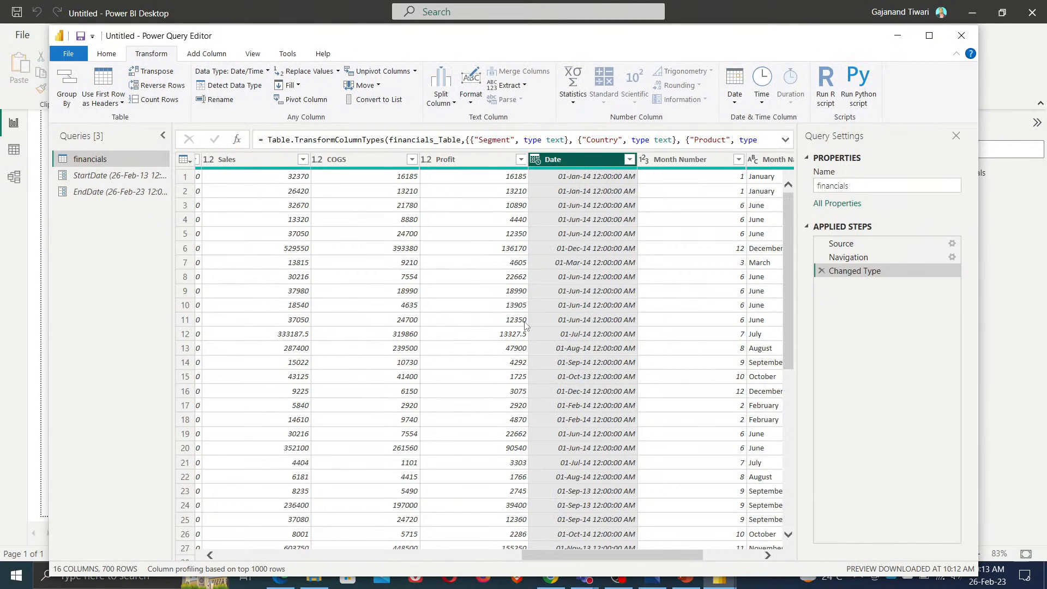
Filter the Date column to rows between the StartDate parameter (after or equal to) and the EndDate parameter (before or equal to)
click(630, 160)
mouse_move(600, 261)
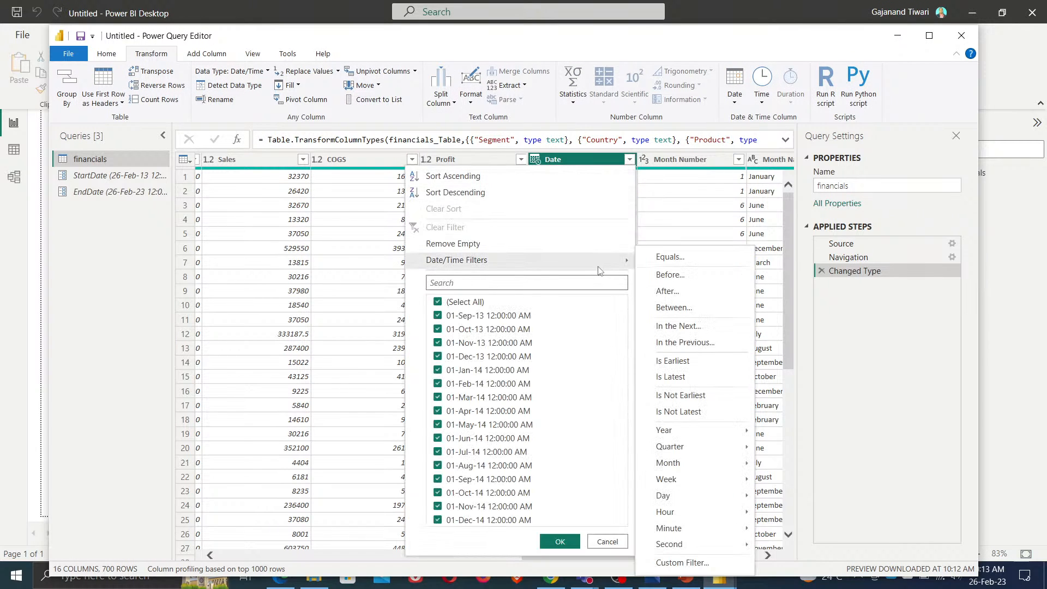
click(679, 315)
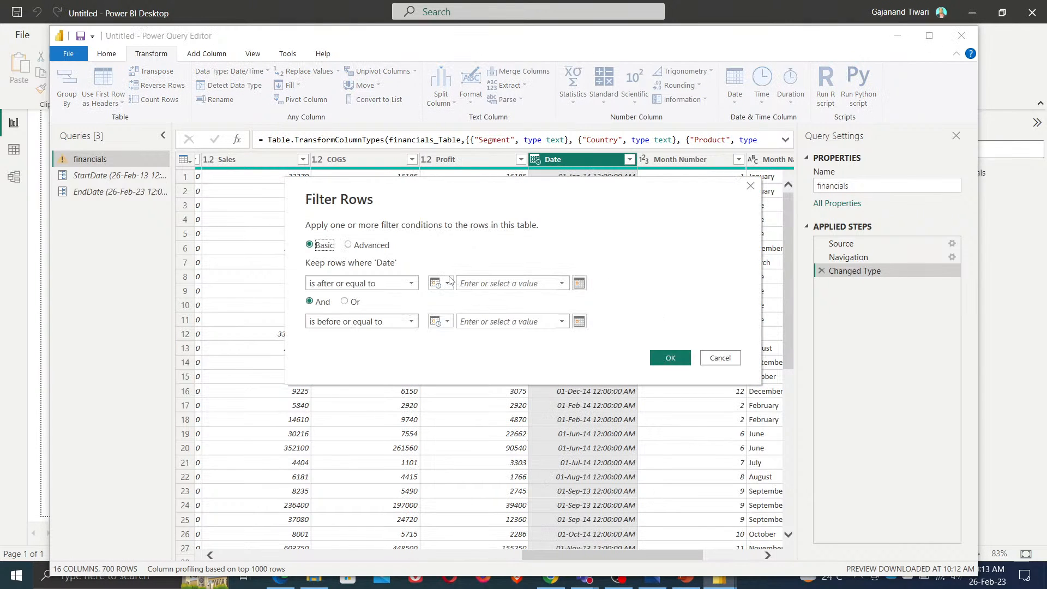
click(449, 284)
click(454, 314)
click(439, 322)
click(449, 347)
click(496, 323)
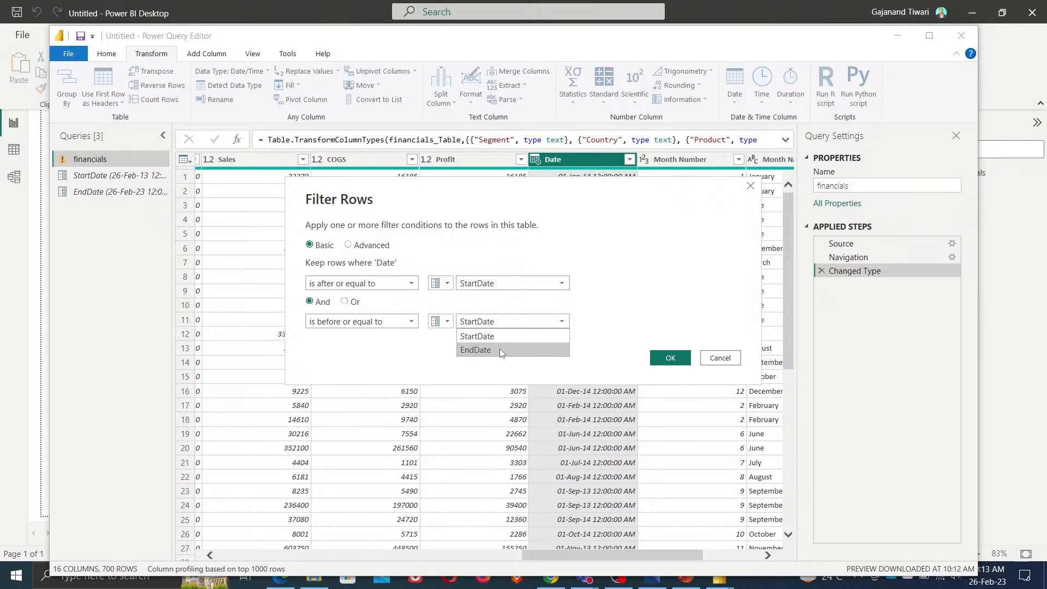
click(500, 351)
click(671, 358)
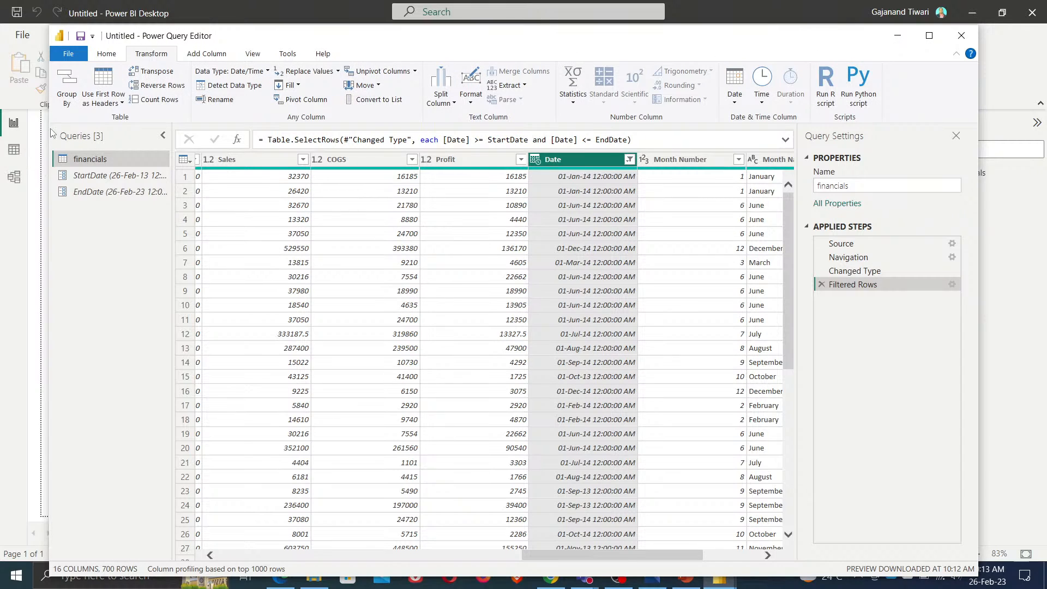
Close the Power Query Editor and apply the query changes
click(106, 54)
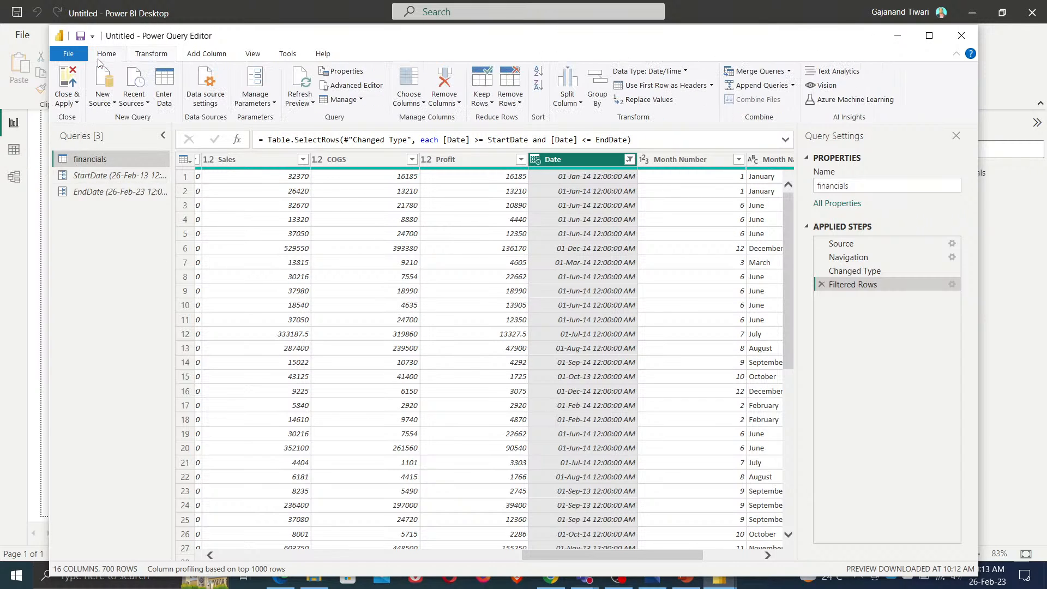
click(68, 101)
click(87, 118)
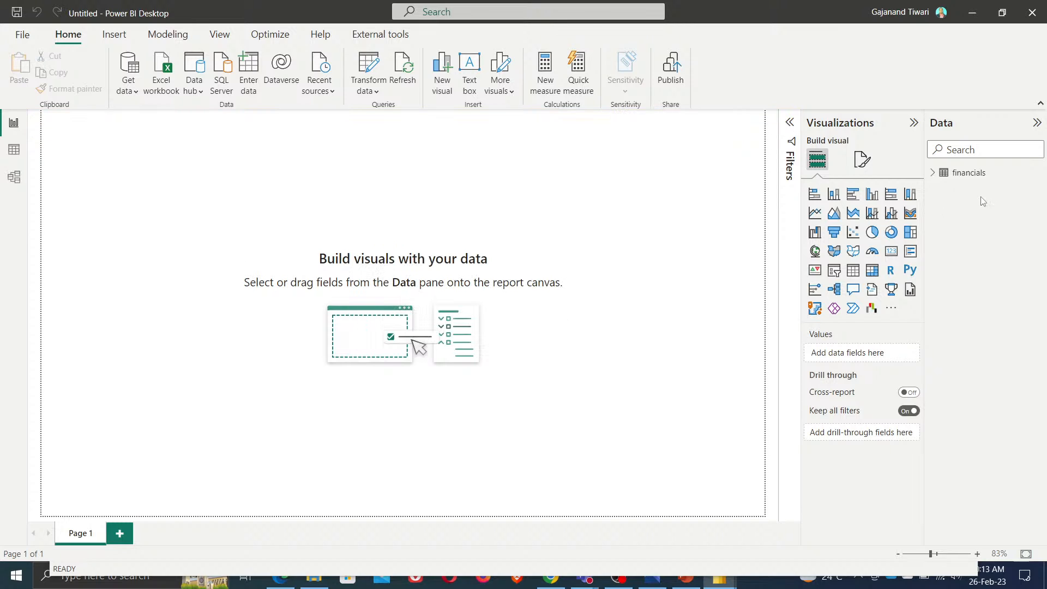
Open the incremental refresh settings for the financials table, close them, and reopen the table's options
right_click(980, 175)
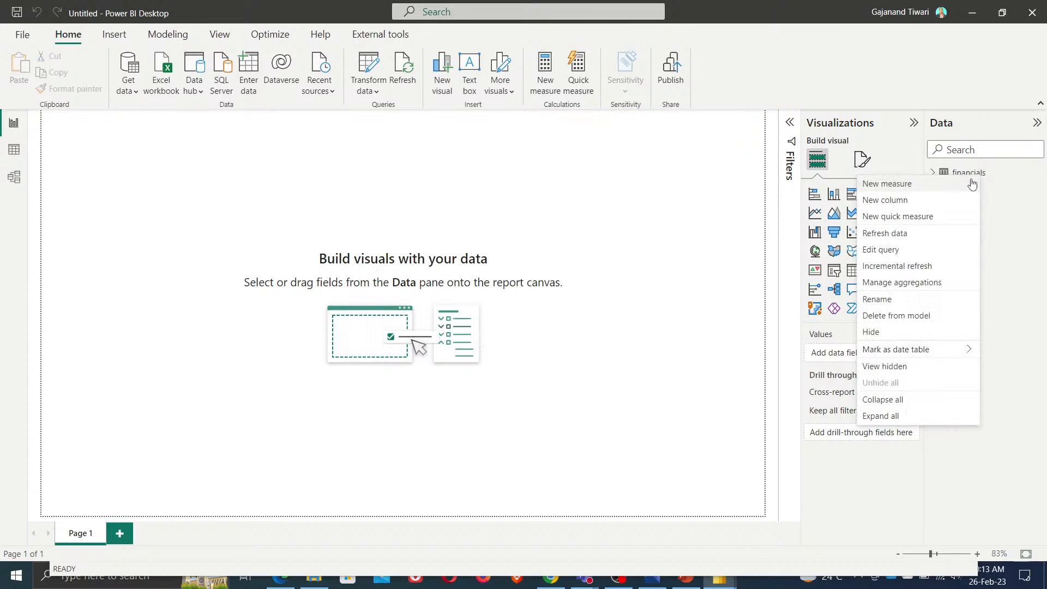
click(926, 270)
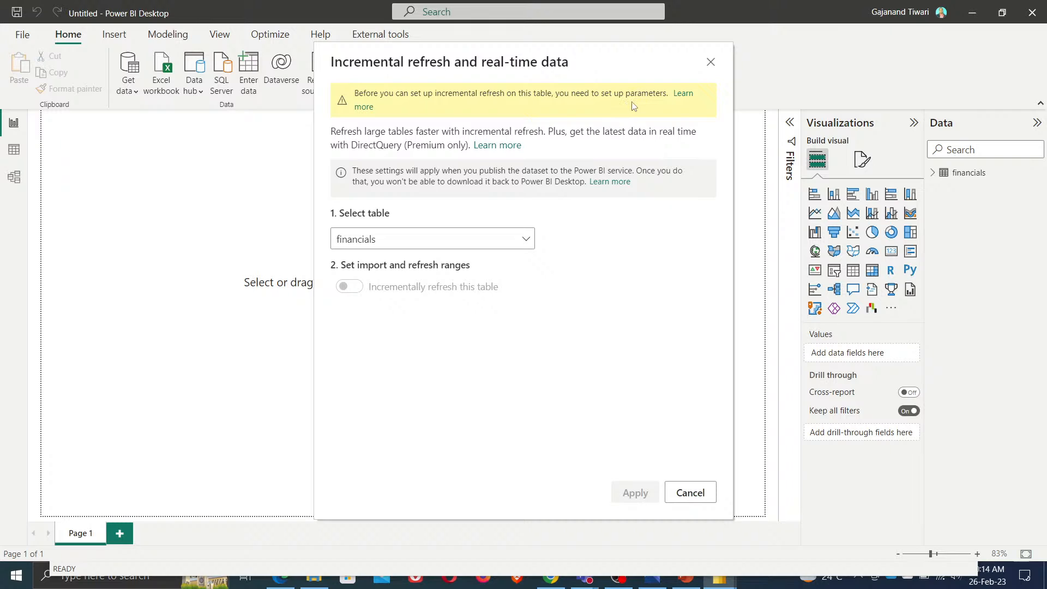
click(712, 64)
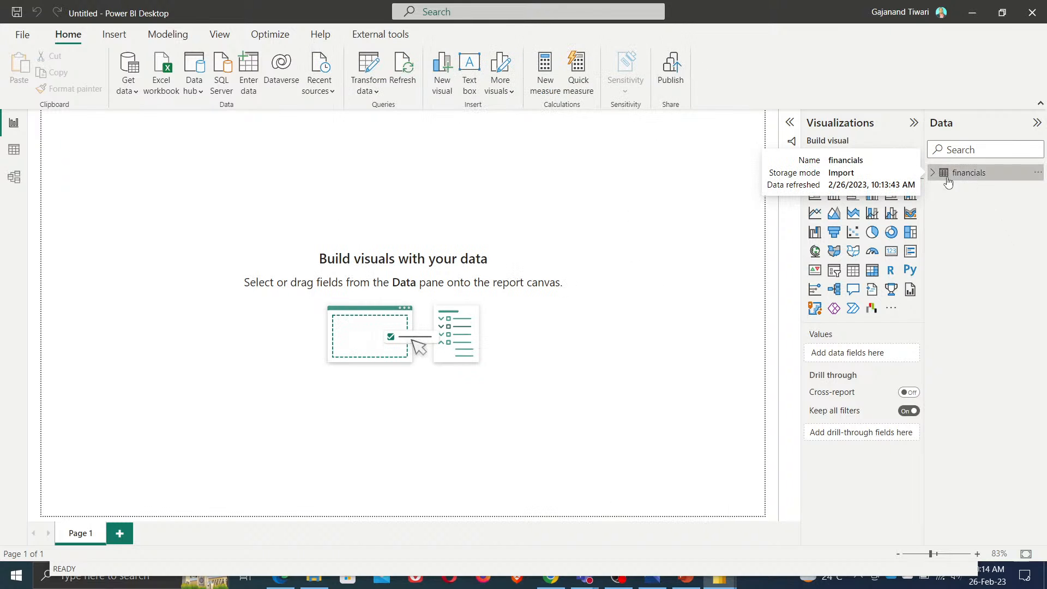
click(1038, 173)
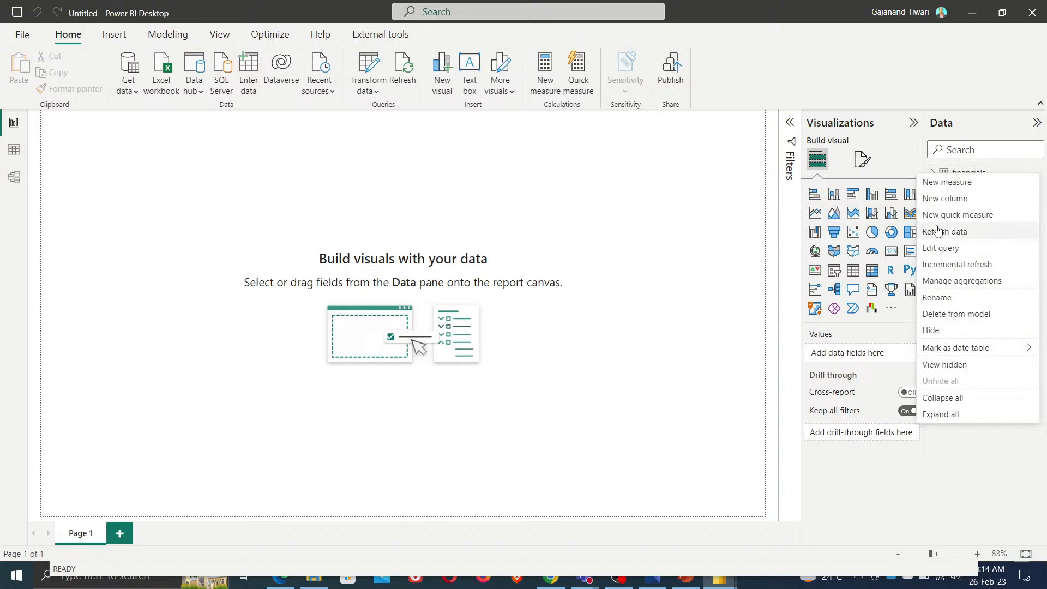
click(525, 281)
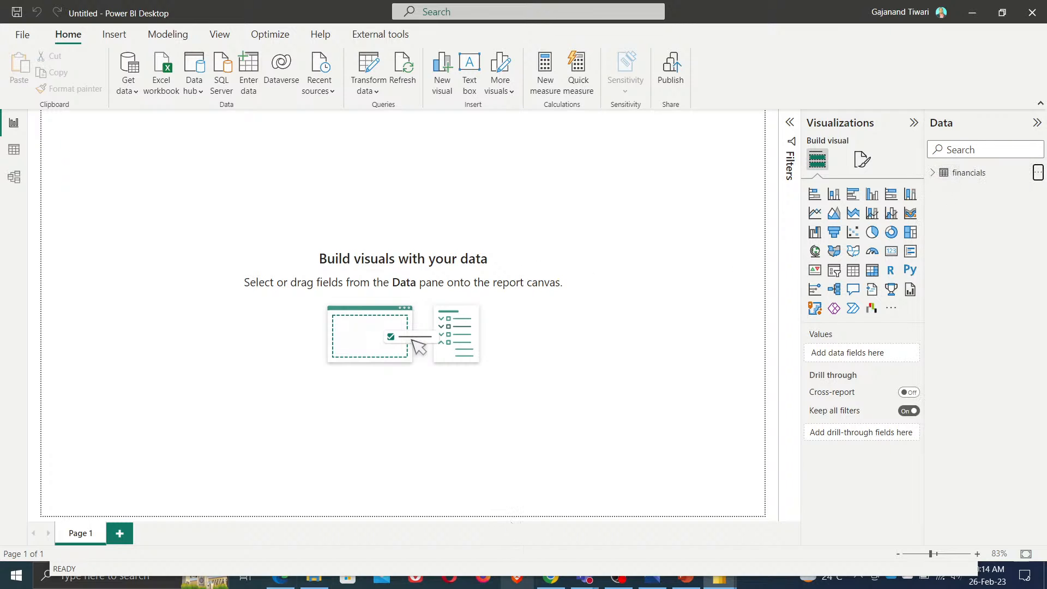
Switch to the web browser and open a Google search in a new tab
click(976, 17)
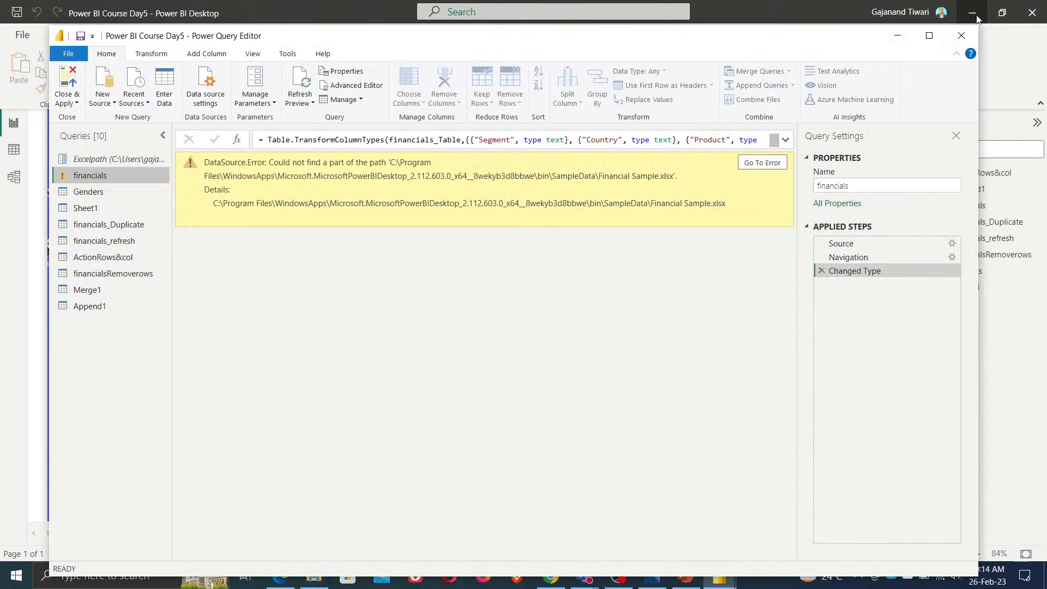
click(896, 40)
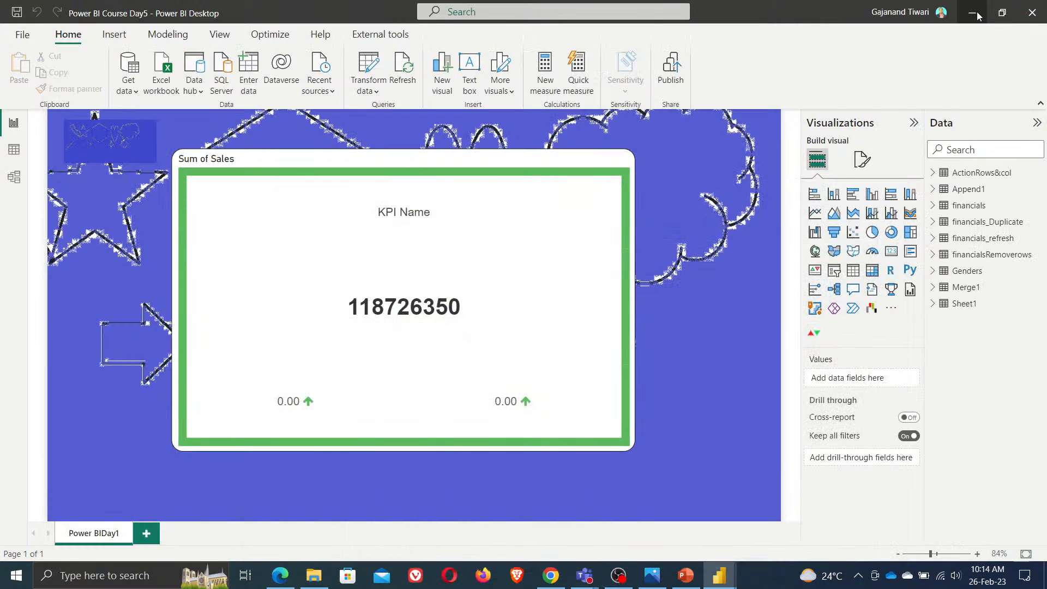
click(977, 15)
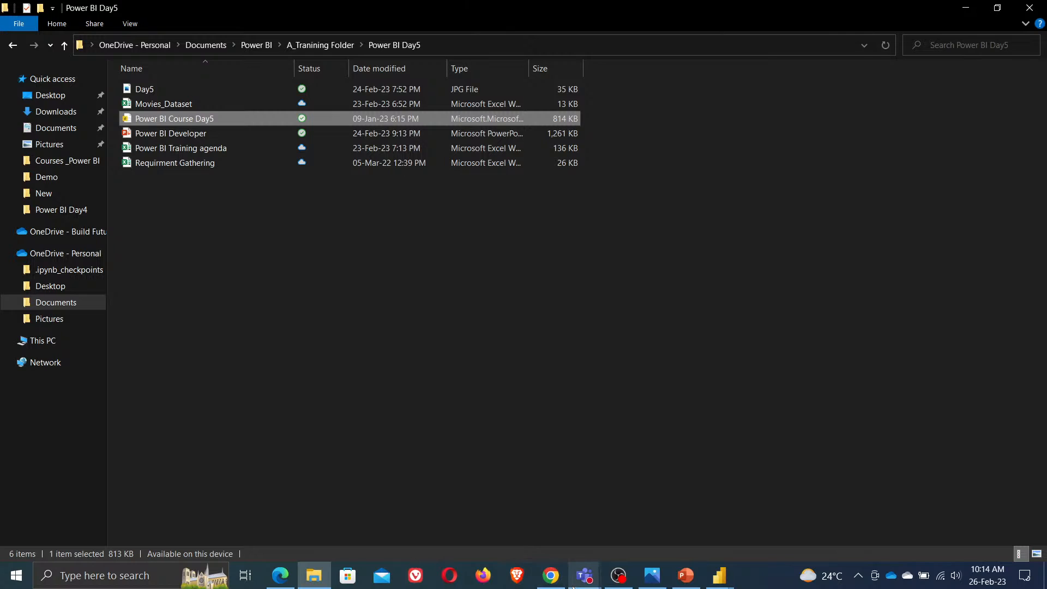
click(551, 576)
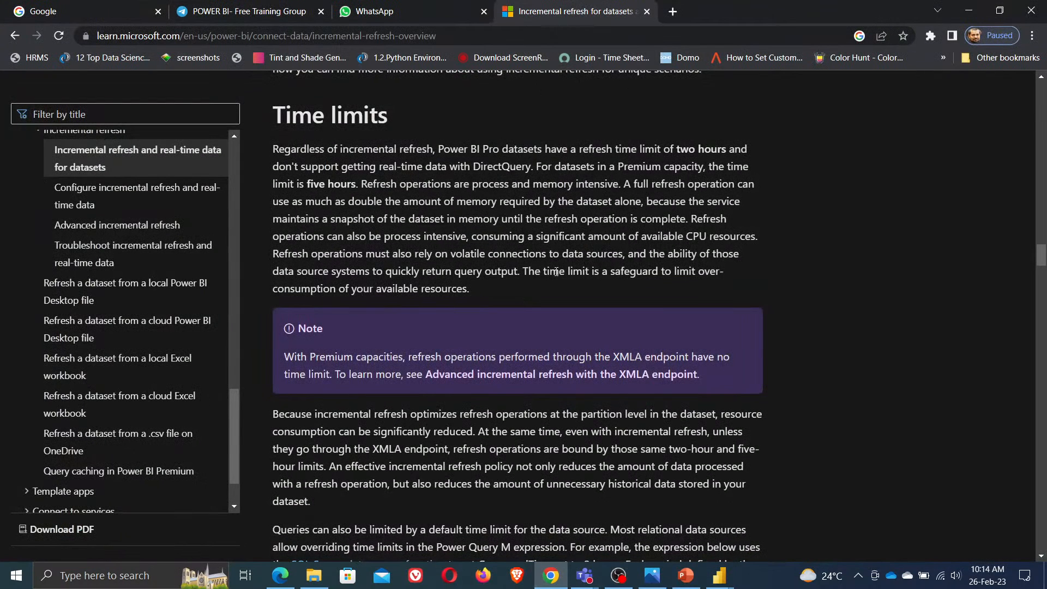
click(673, 11)
text(google)
key(Return)
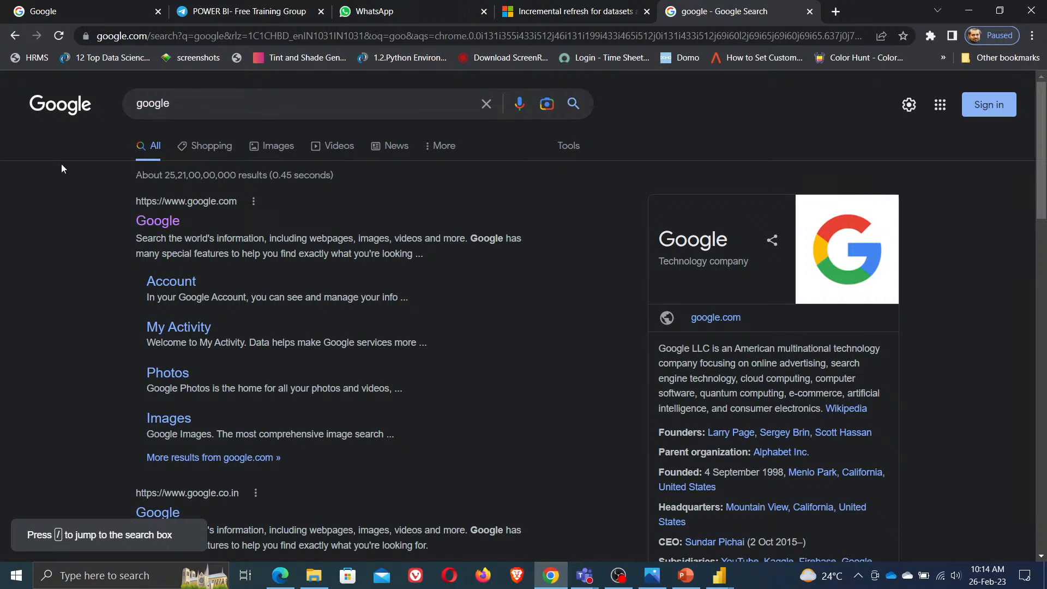
Search Google Images for "incremental refresh setup in power bi image"
key(slash)
text(ic)
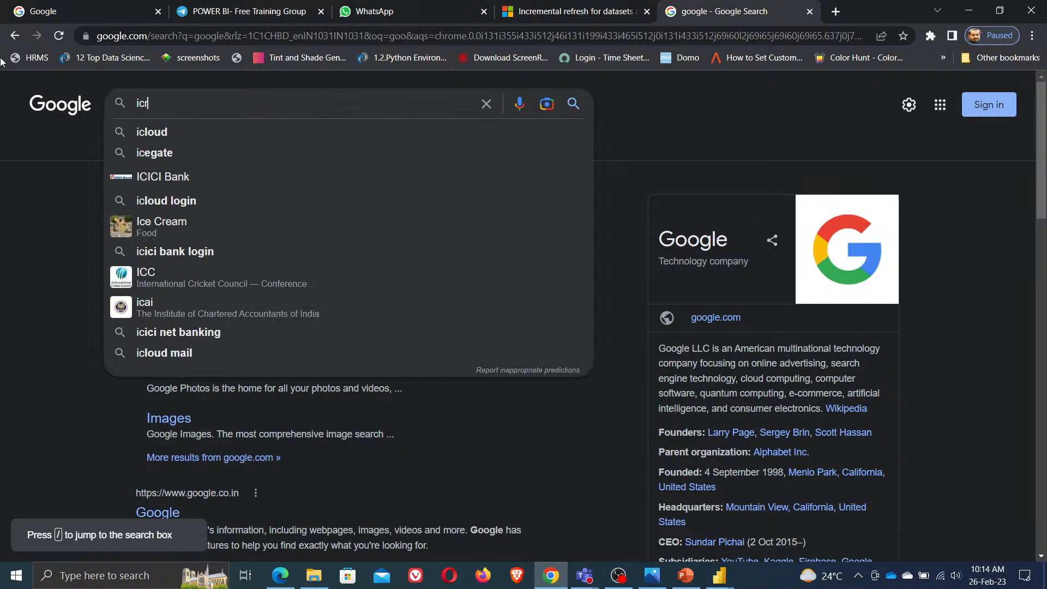
key(BackSpace)
key(BackSpace)
text(incre)
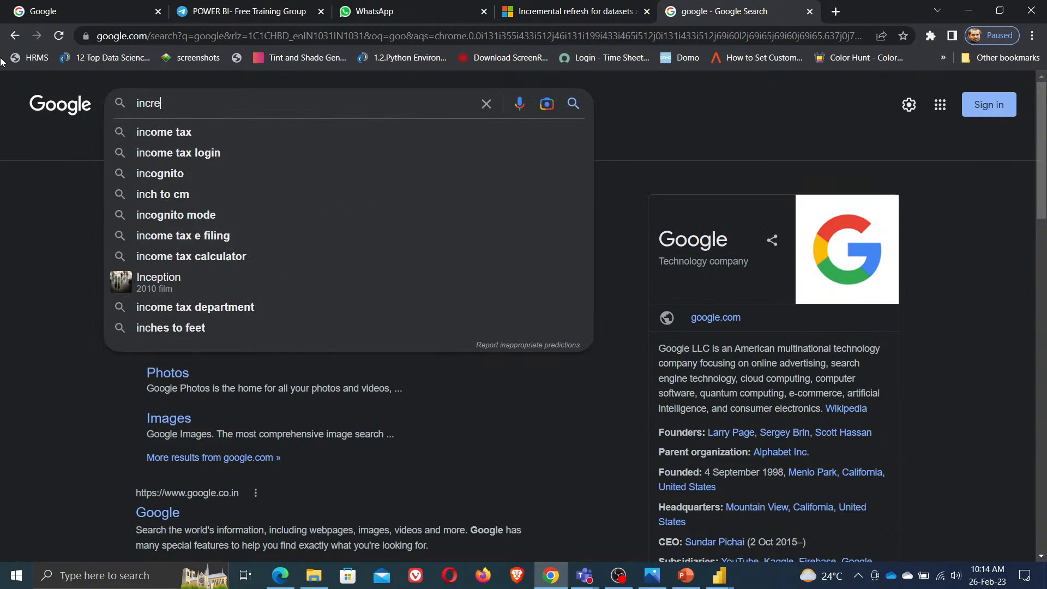
text(mental refresh setup)
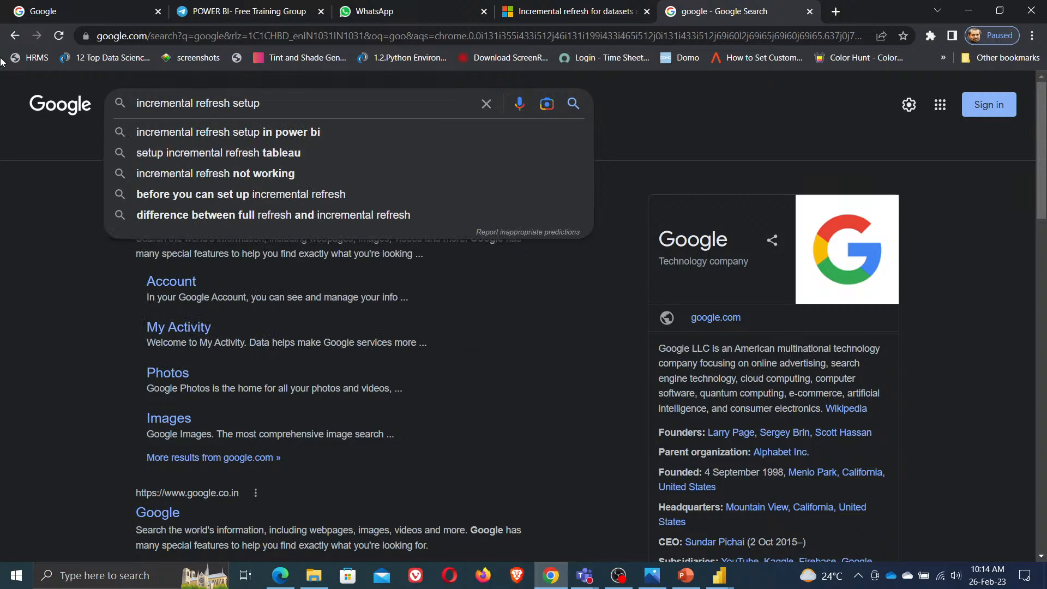
key(Down)
text(image)
key(Return)
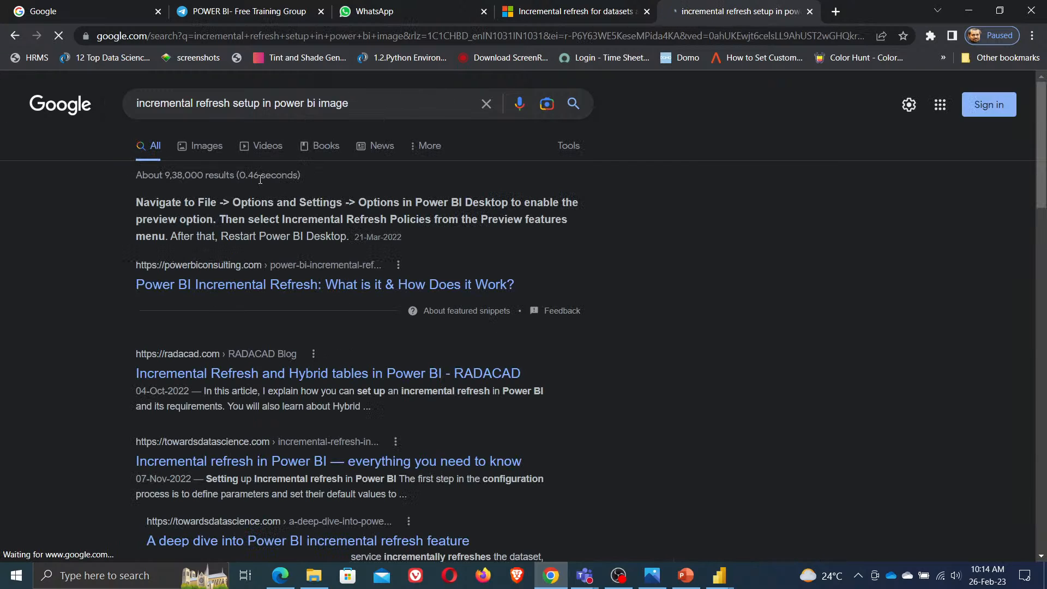
click(212, 151)
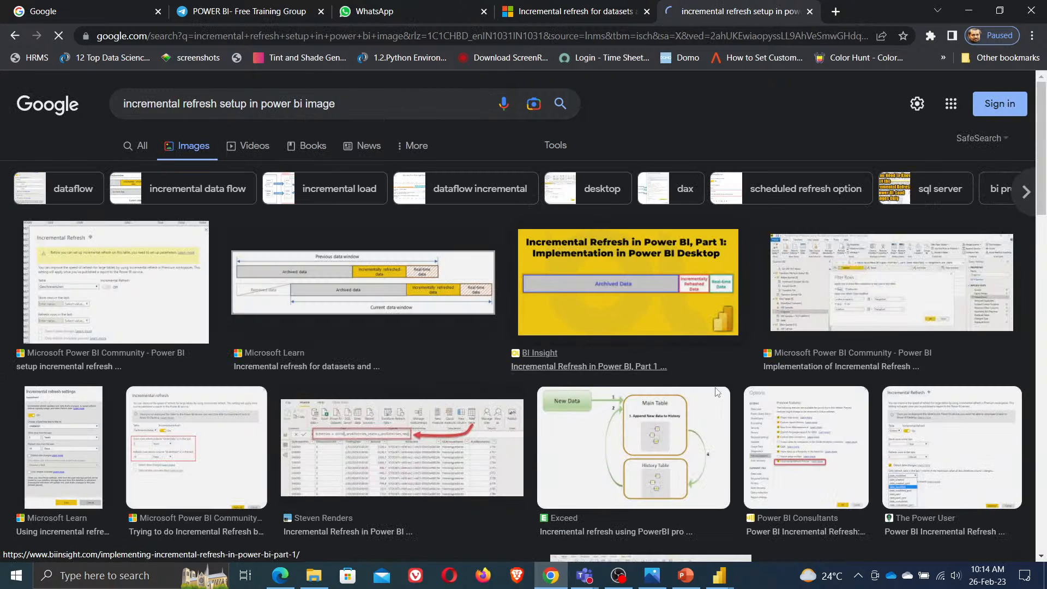
Browse the image results and read The Power User article on Power BI incremental refresh
scroll(969, 425, down, 1)
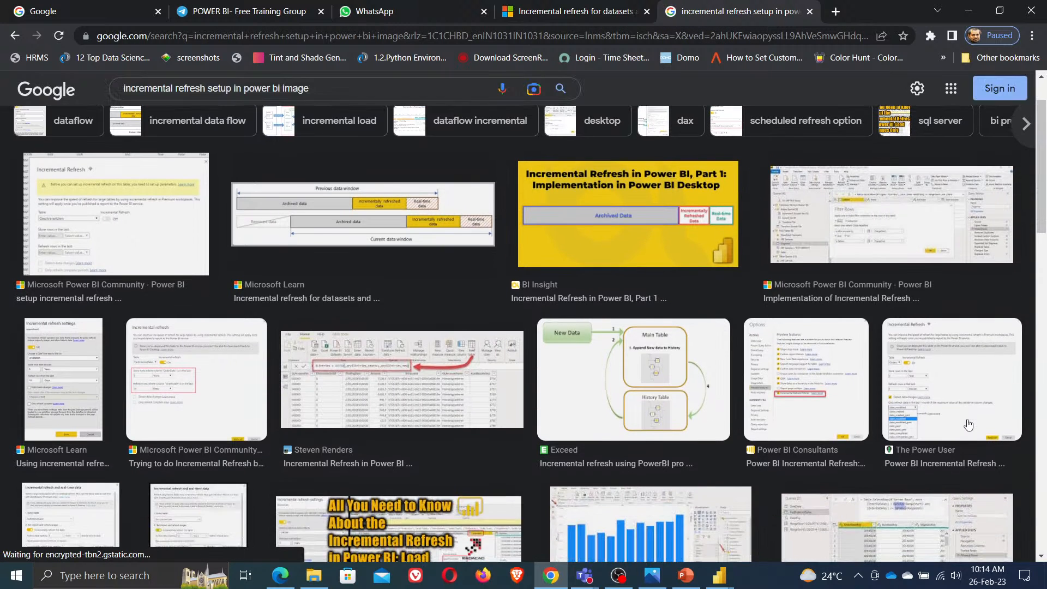
click(907, 249)
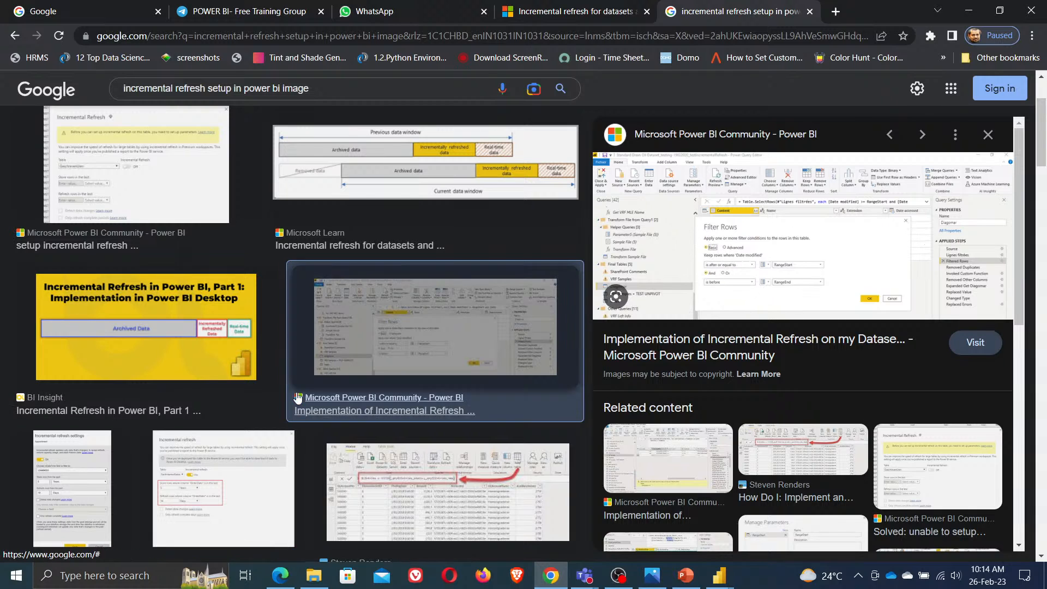
scroll(470, 467, down, 3)
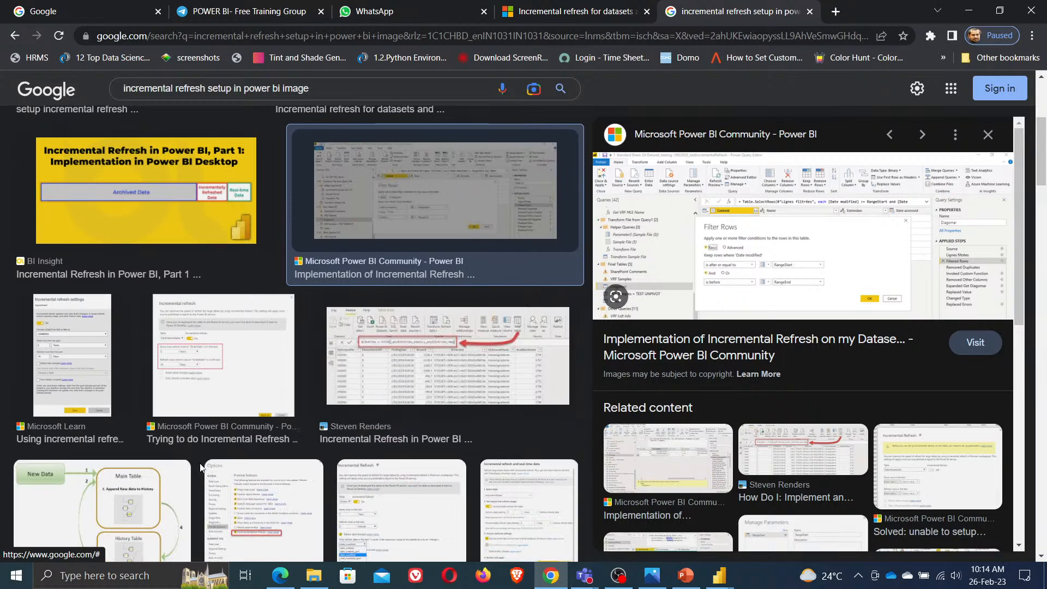
scroll(475, 386, down, 3)
scroll(509, 384, down, 3)
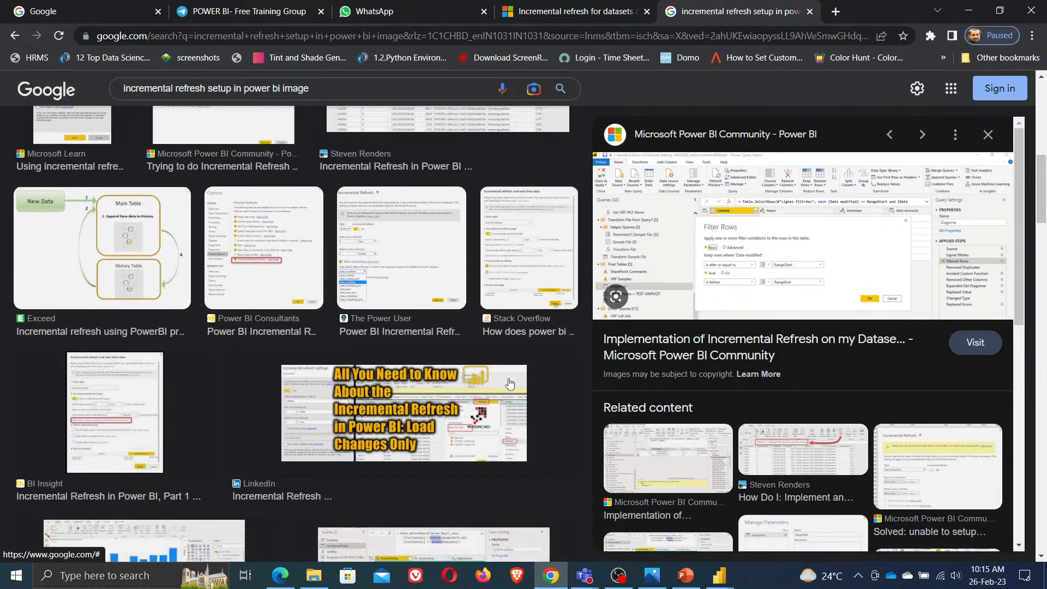
click(369, 260)
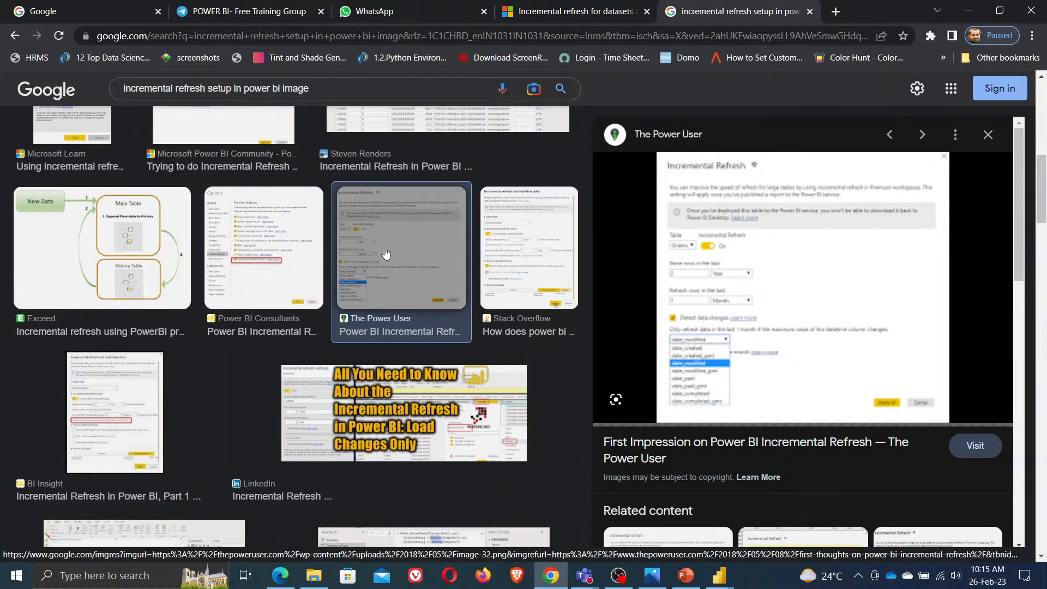
click(772, 284)
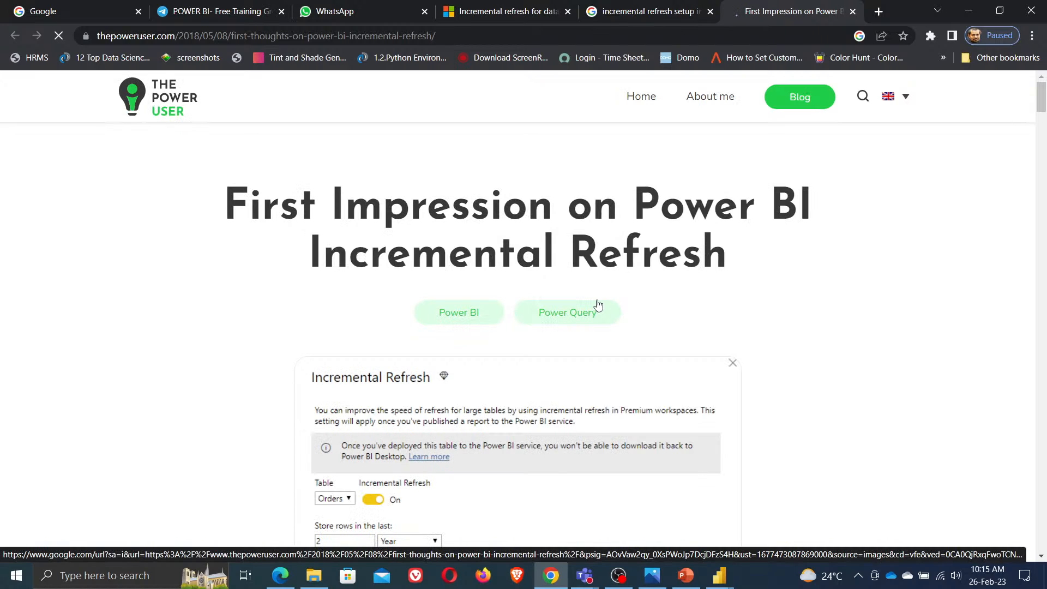
scroll(566, 417, down, 5)
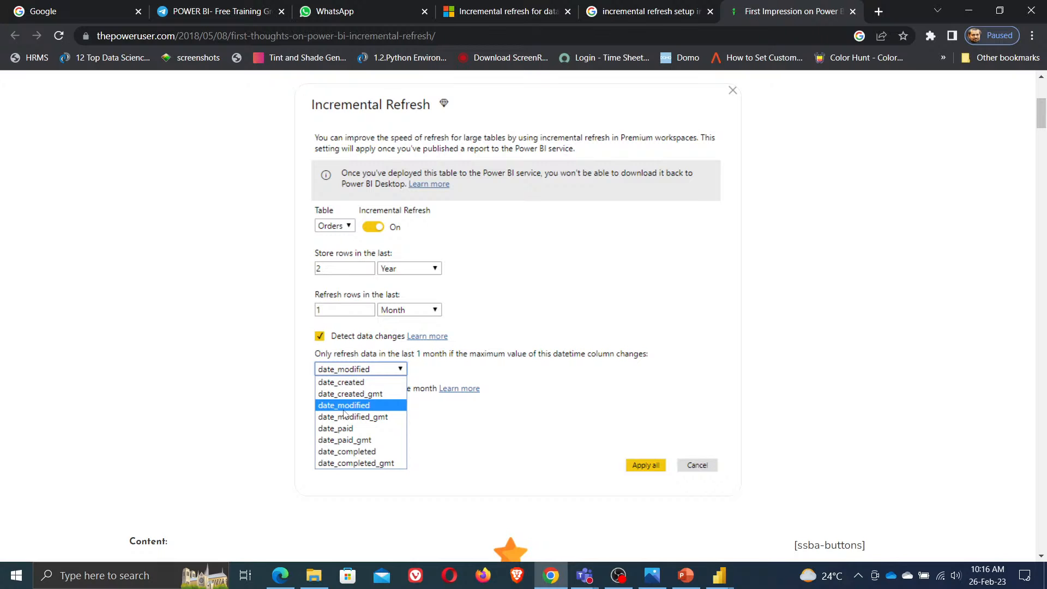
scroll(344, 415, down, 6)
scroll(344, 415, down, 15)
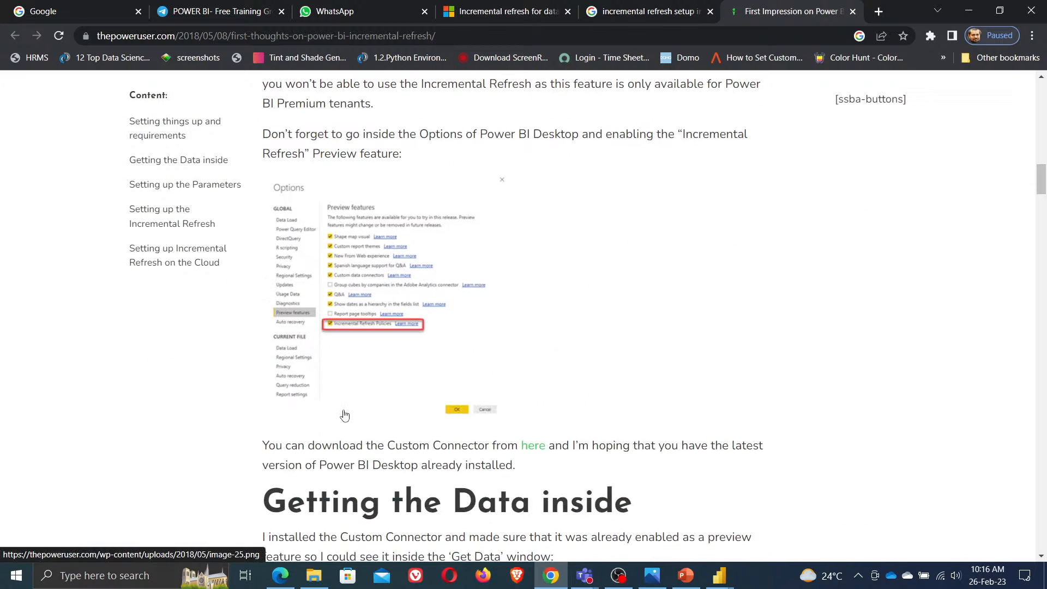
scroll(345, 414, down, 6)
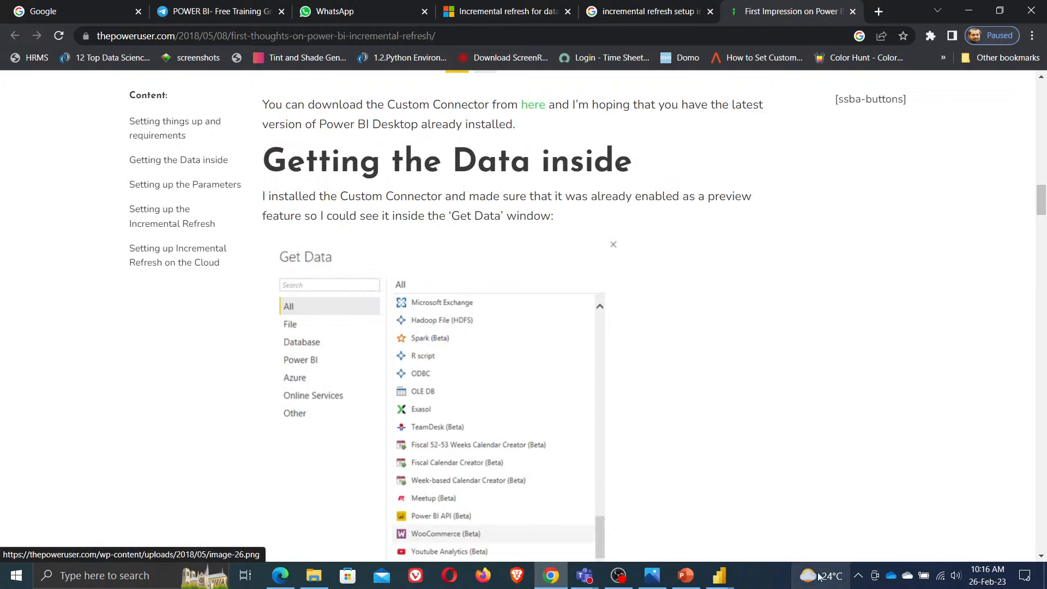
Return to Power BI Desktop and open the Power Query Editor
click(720, 576)
click(638, 516)
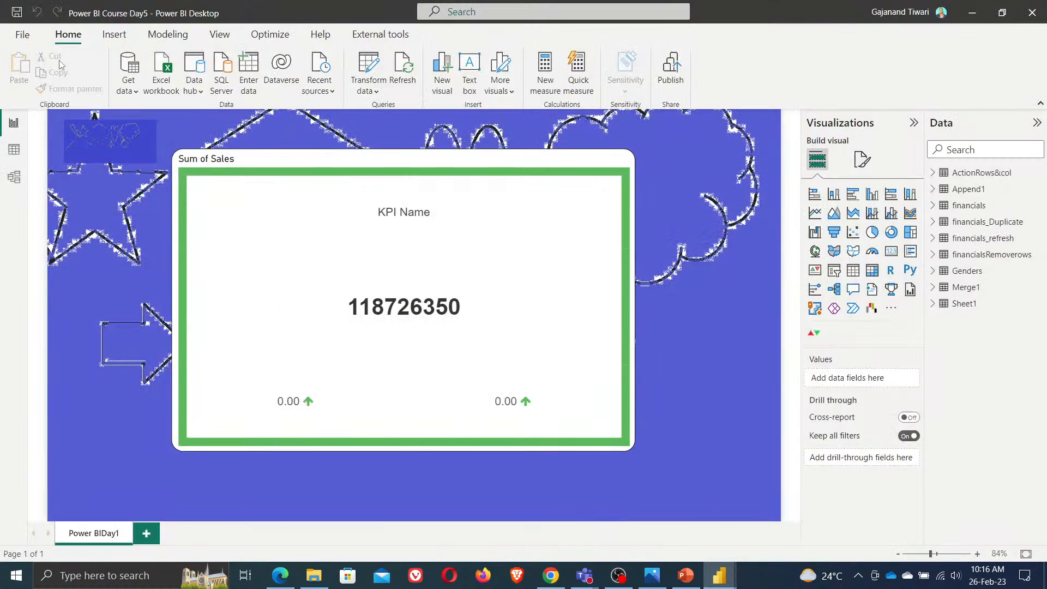
click(369, 68)
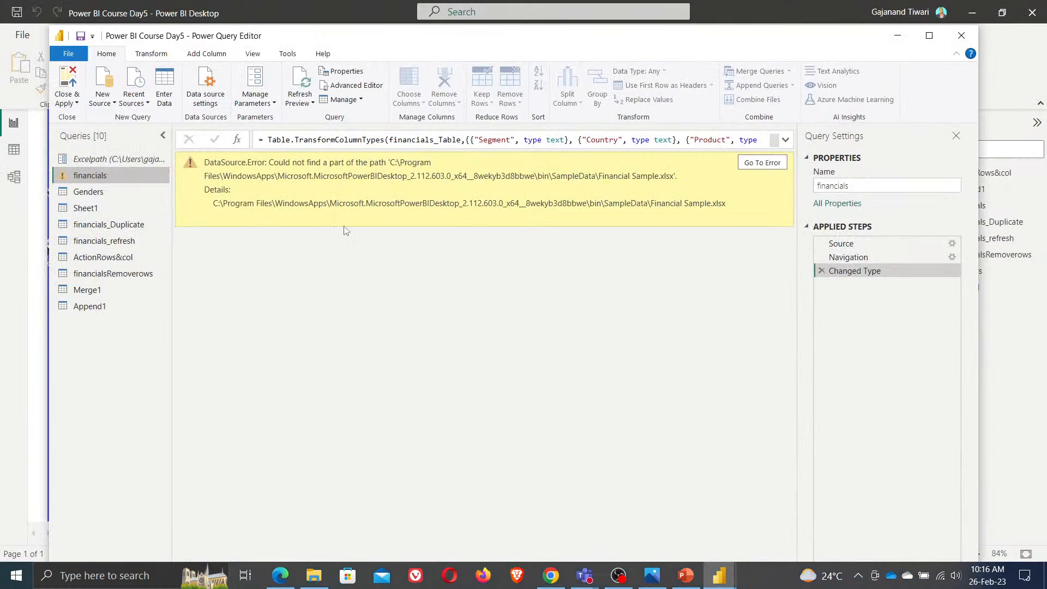
Minimize the Power Query Editor and switch to the Untitled Power BI Desktop window
click(904, 37)
click(723, 575)
click(833, 505)
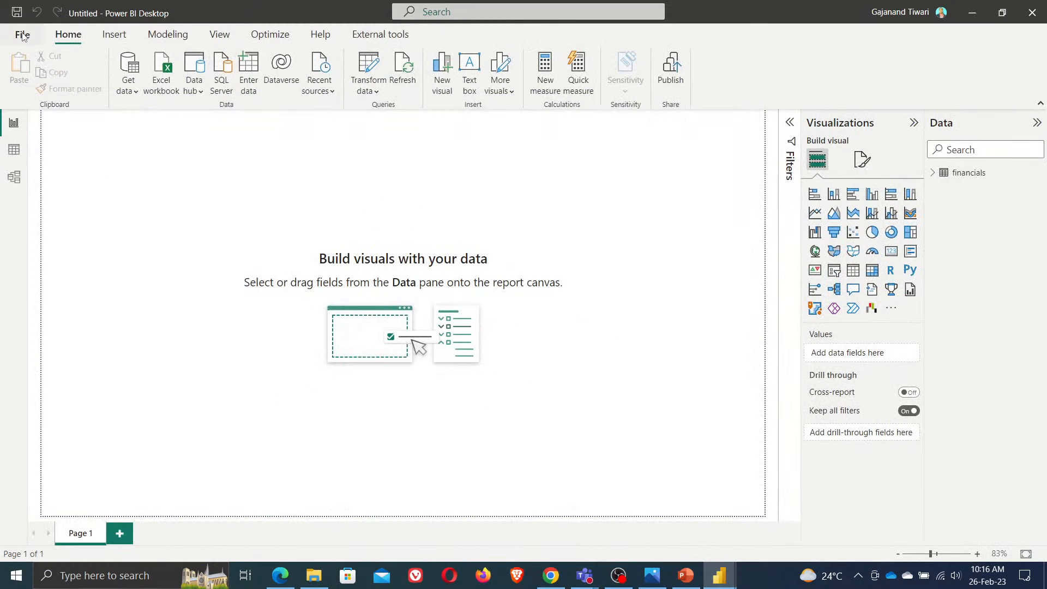
Open the Options dialog's Preview features page and enable the Enhanced row-level security editor
click(22, 32)
click(65, 257)
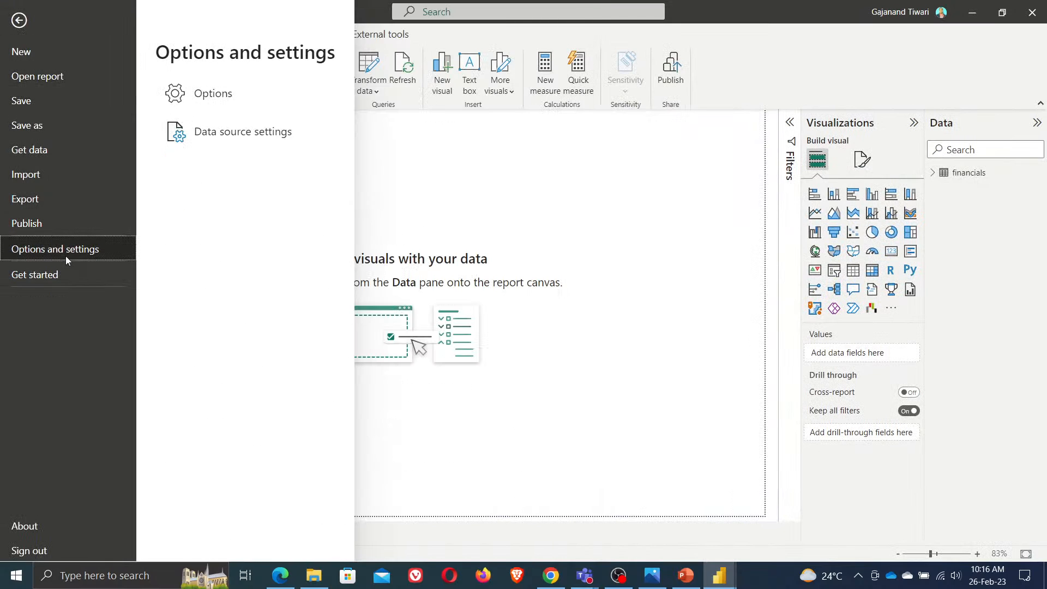
click(213, 94)
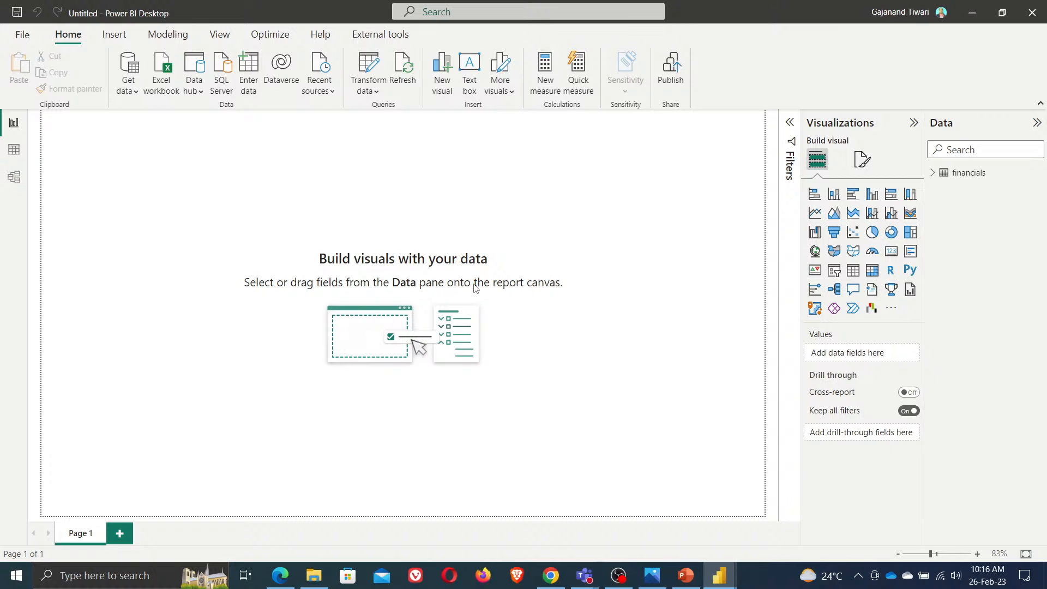
click(344, 319)
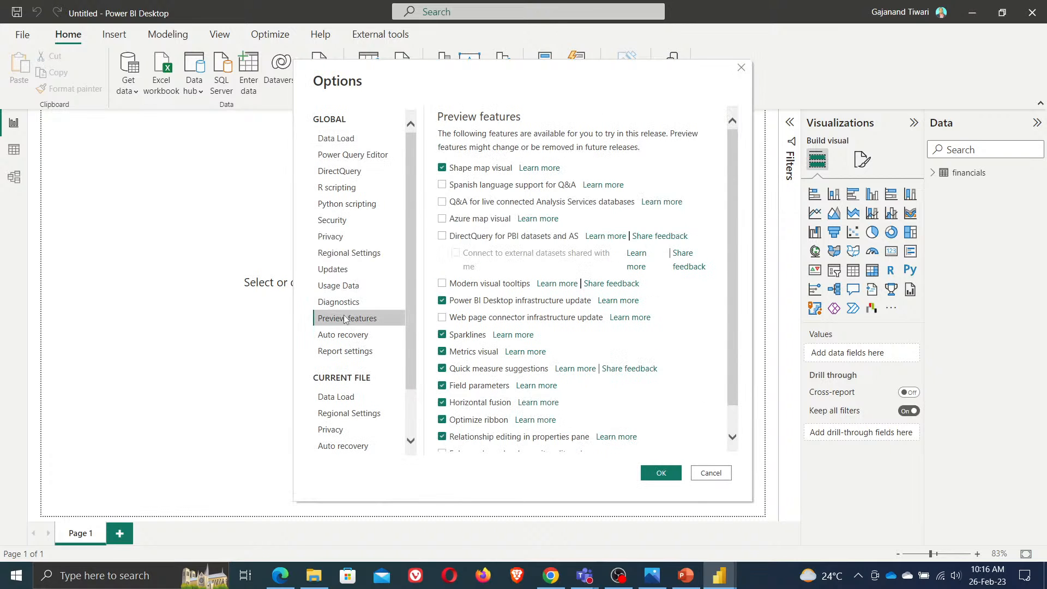
scroll(583, 391, down, 2)
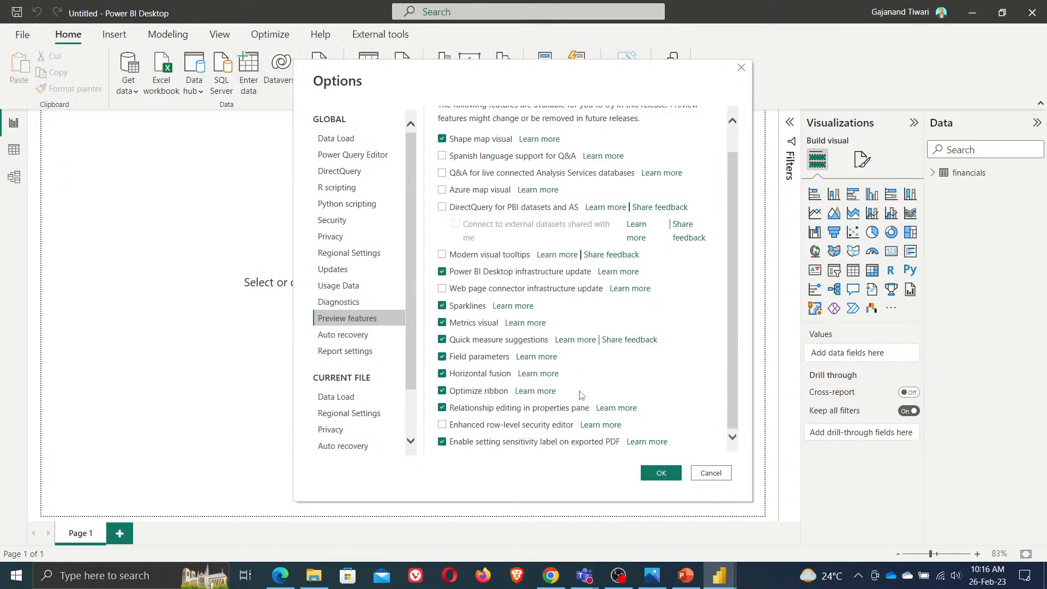
click(456, 432)
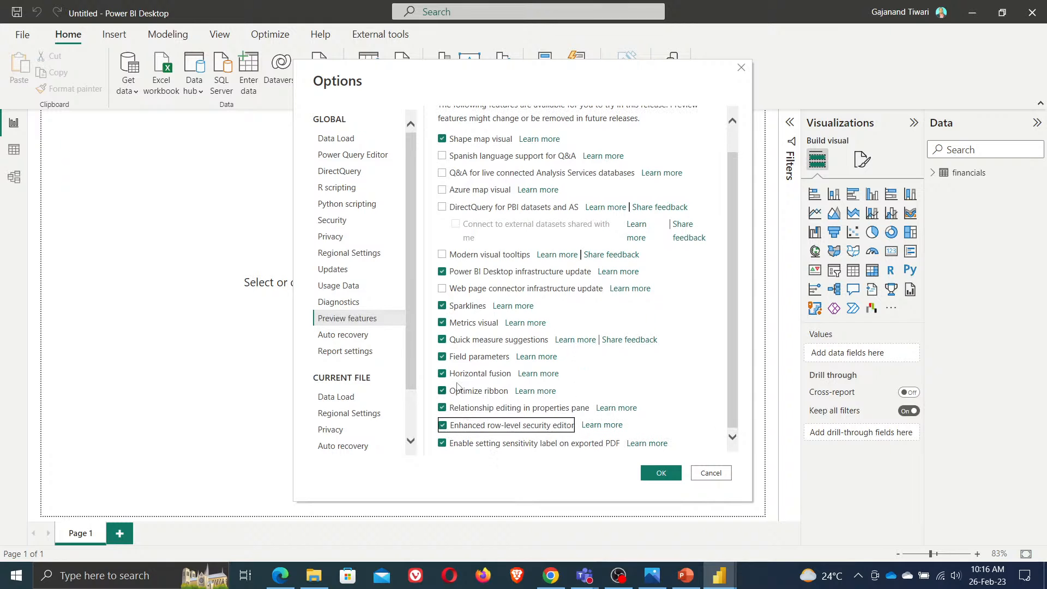
Enable DirectQuery for PBI datasets and AS, connecting to shared external datasets, Modern visual tooltips, Web page connector infrastructure update and Azure map visual
scroll(460, 325, up, 1)
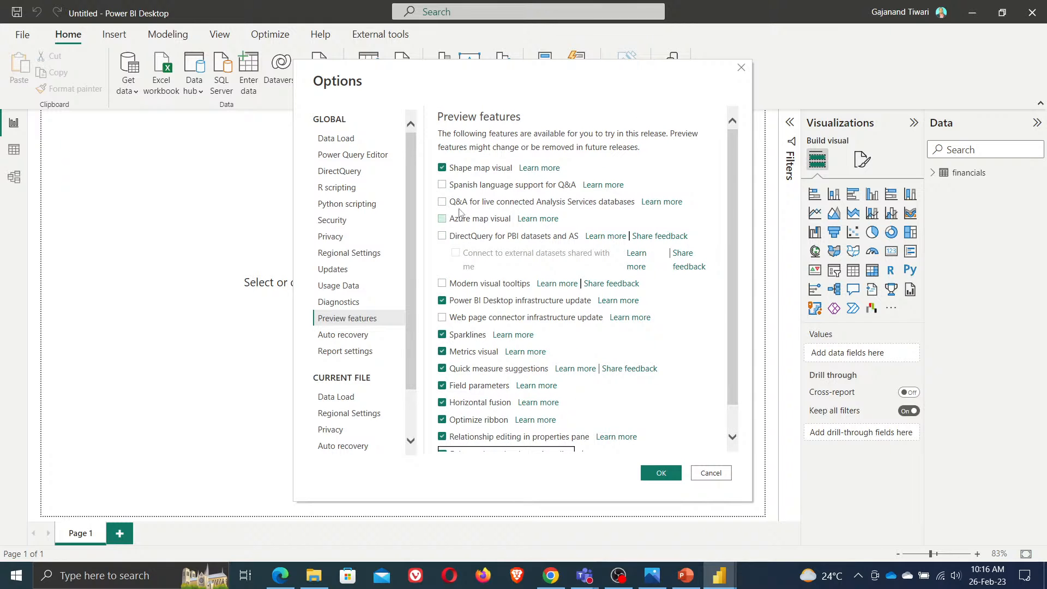
click(443, 237)
click(457, 255)
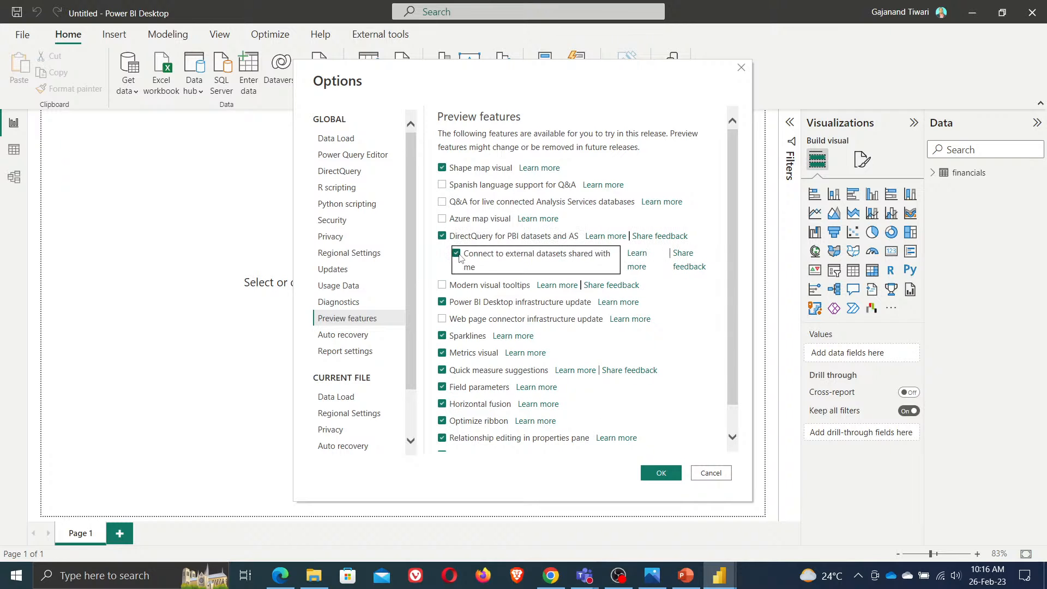
click(452, 286)
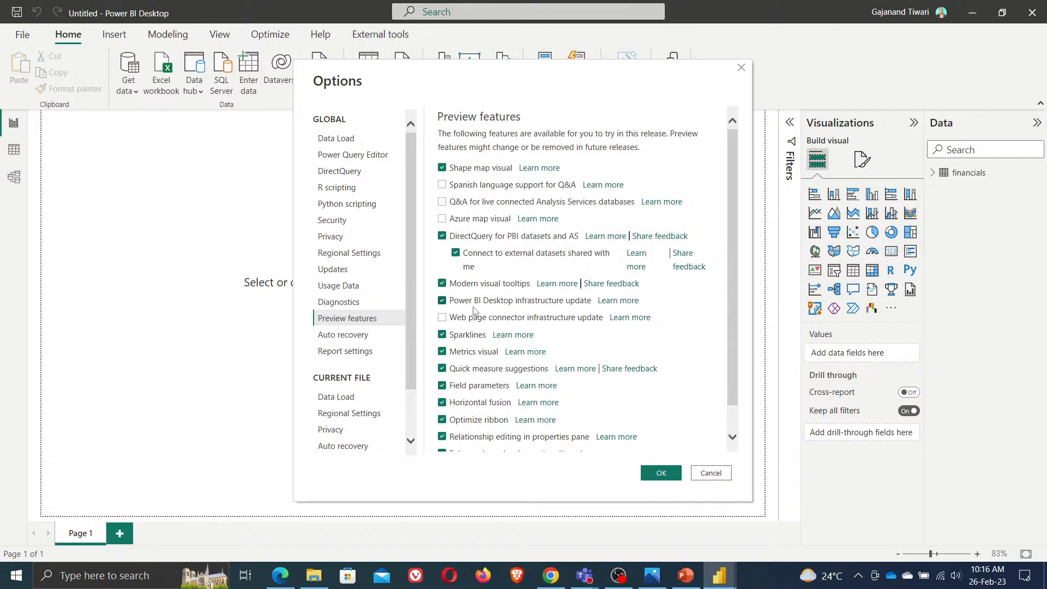
click(441, 318)
scroll(496, 365, down, 1)
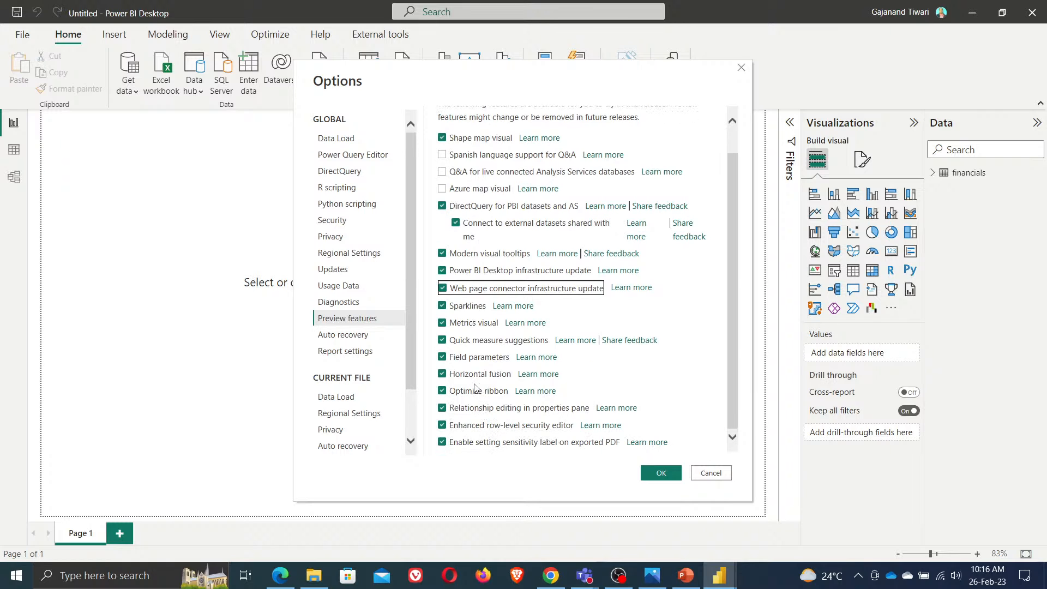
scroll(470, 343, up, 1)
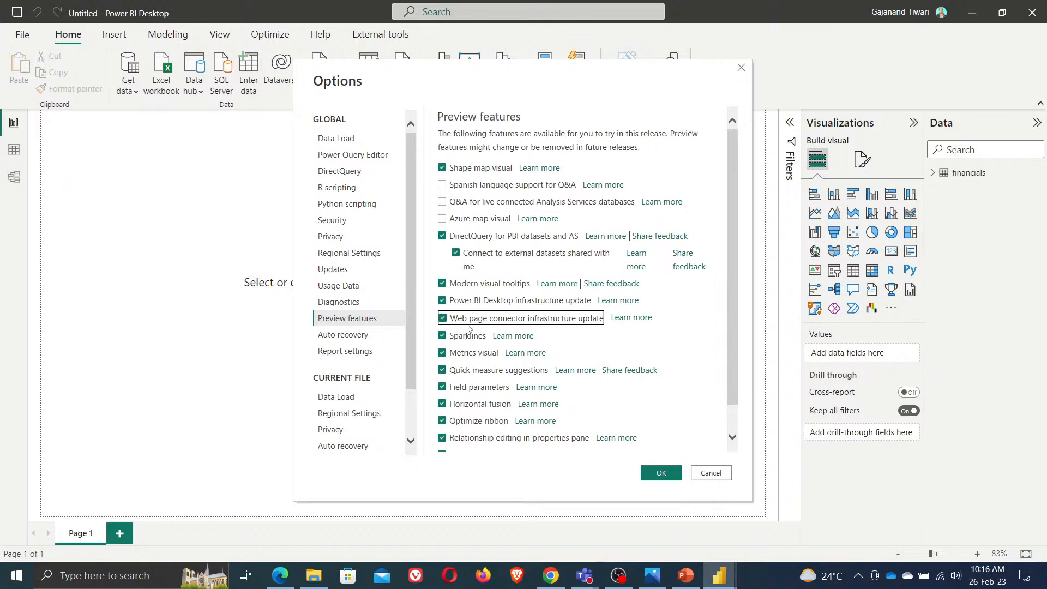
click(445, 219)
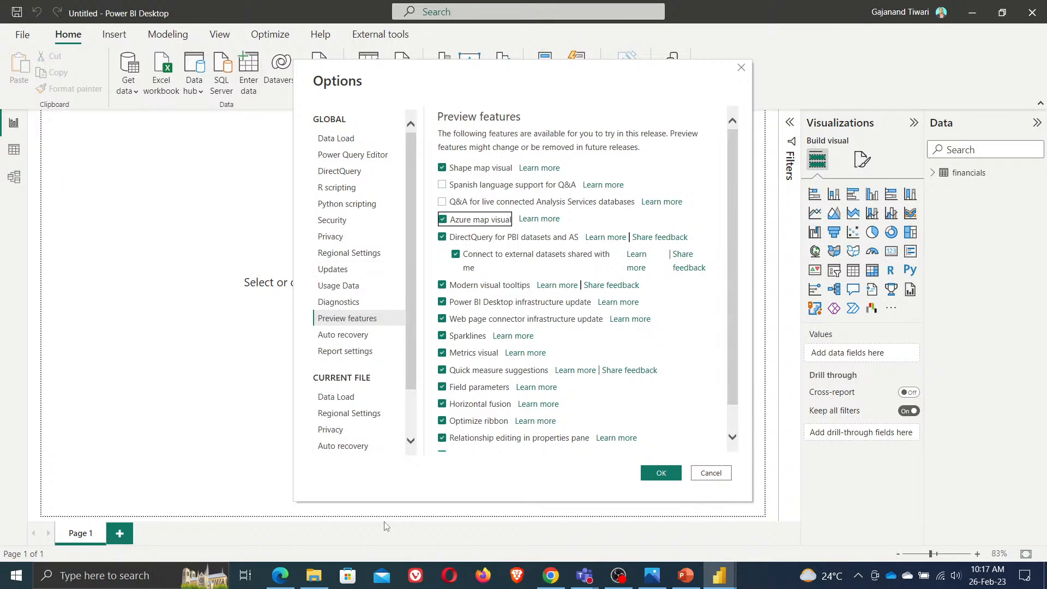
click(286, 581)
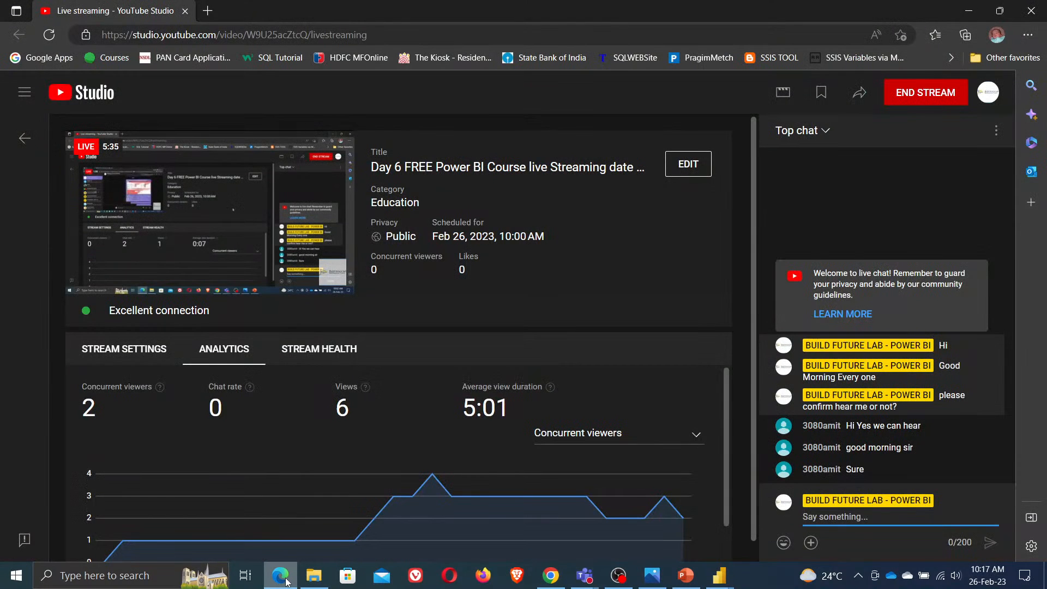
click(287, 581)
Review the current file's Data Load settings, confirm the Options dialog and close the restart notice
scroll(460, 438, down, 1)
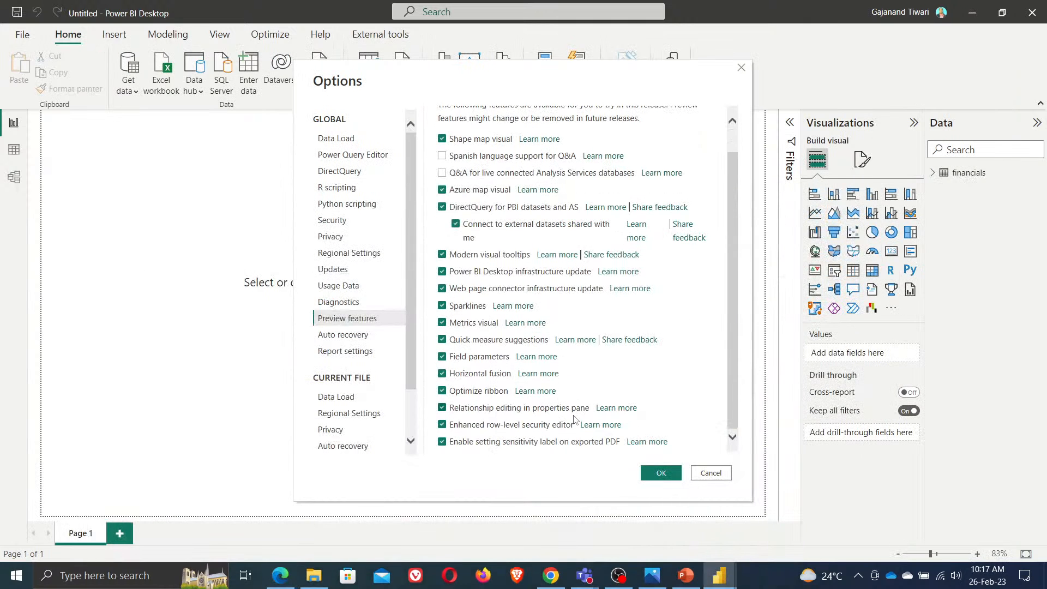
scroll(487, 446, up, 1)
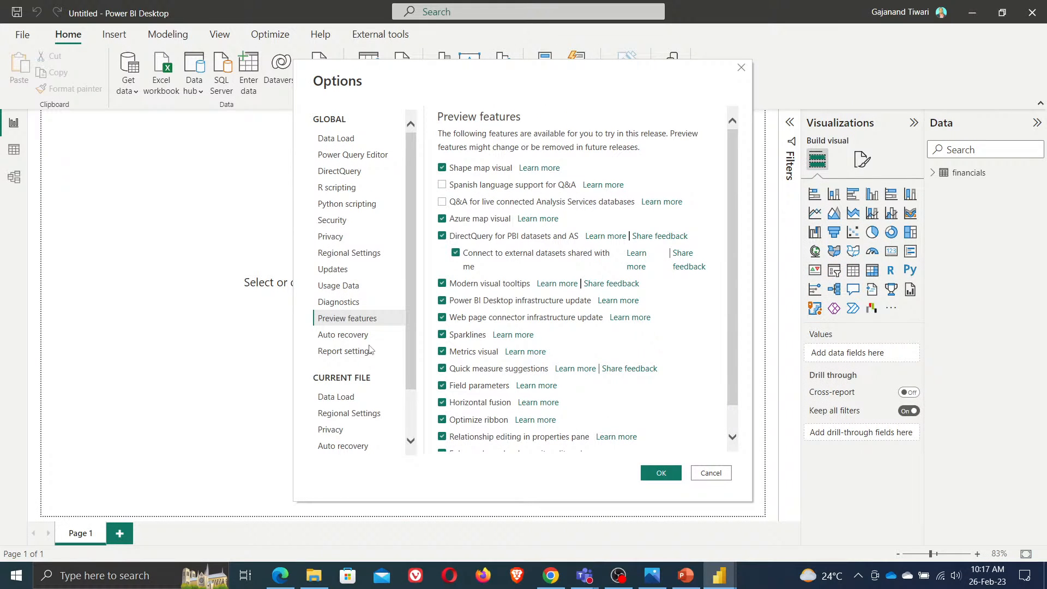
click(343, 397)
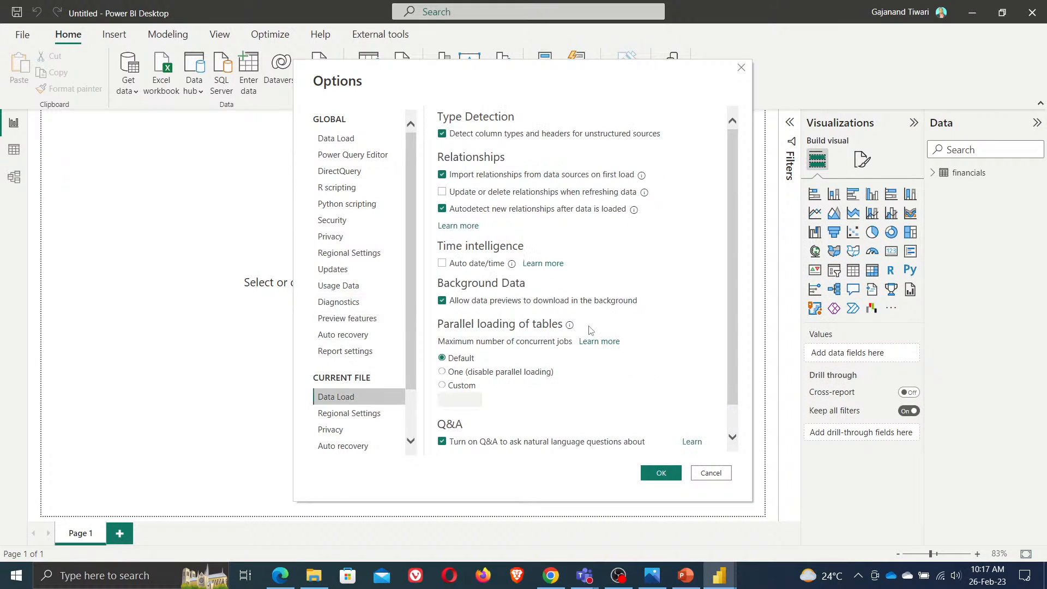
scroll(600, 376, down, 1)
scroll(600, 376, up, 1)
click(661, 471)
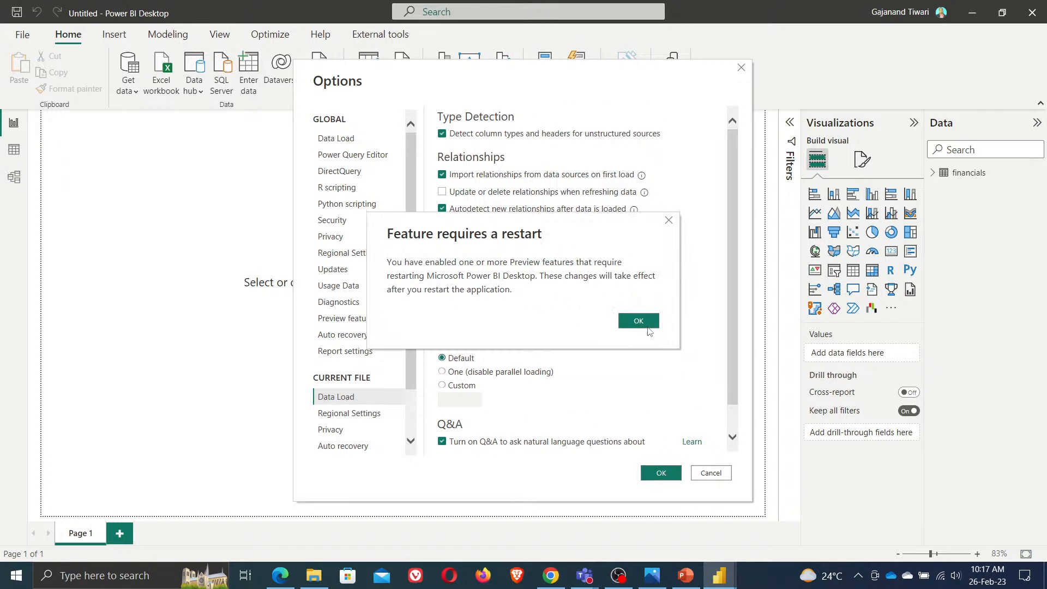
click(669, 222)
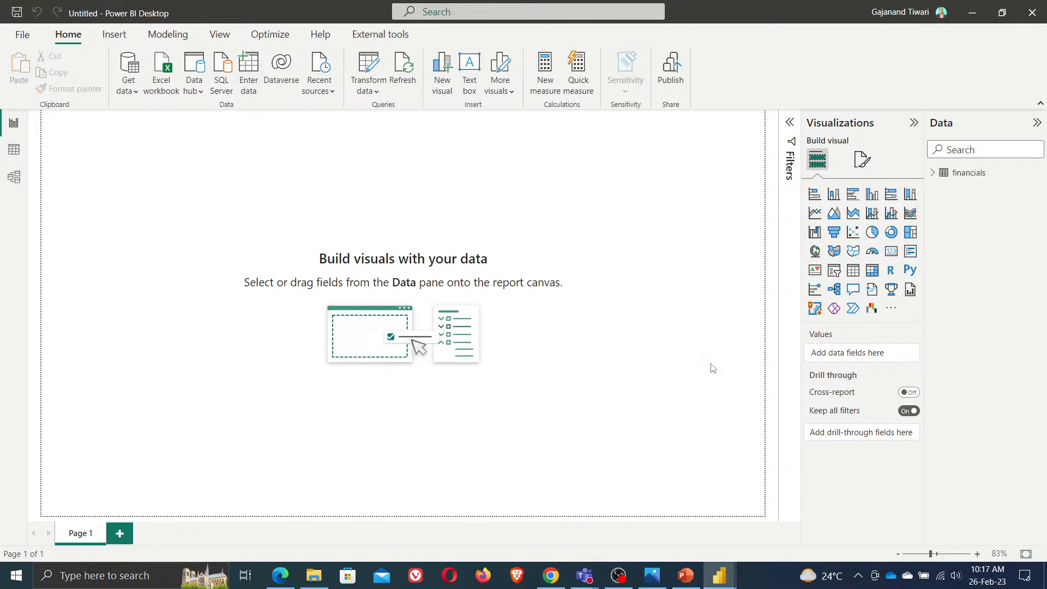
Switch to the browser and read The Power User article's sections on setting up parameters and incremental refresh
click(282, 581)
click(282, 582)
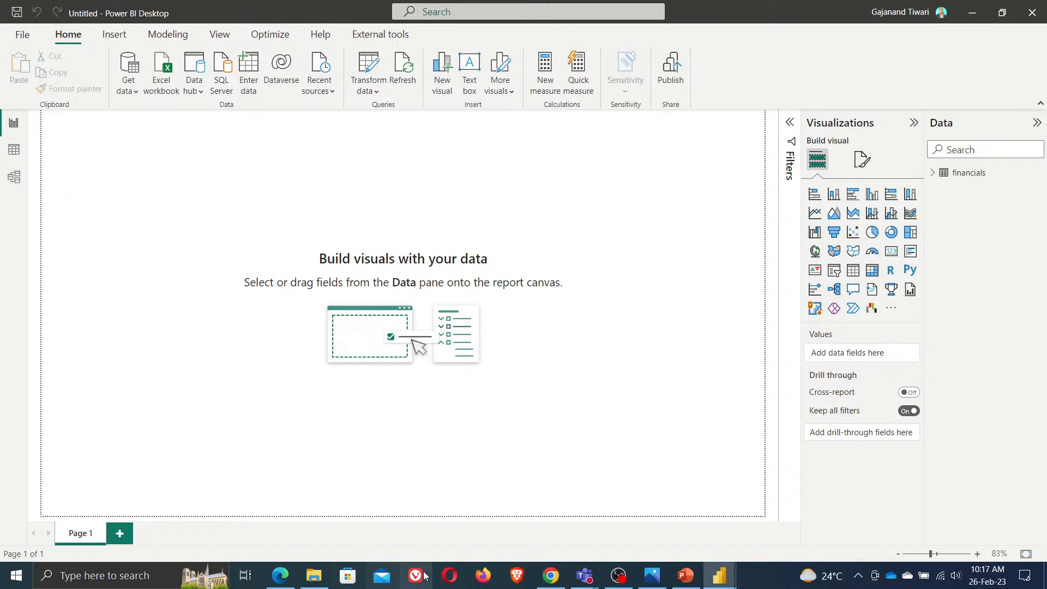
mouse_move(281, 577)
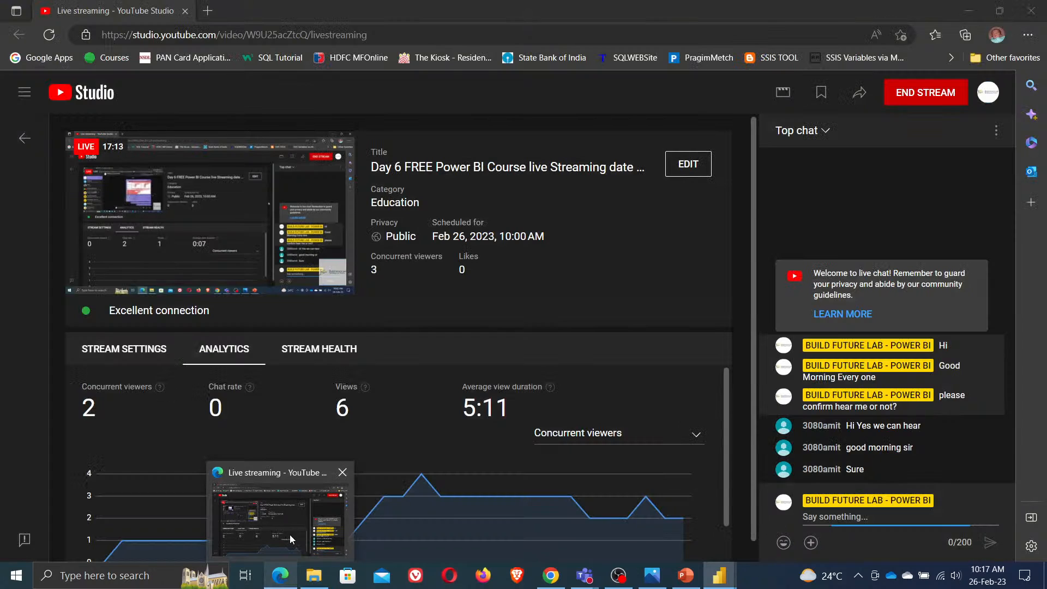
click(290, 535)
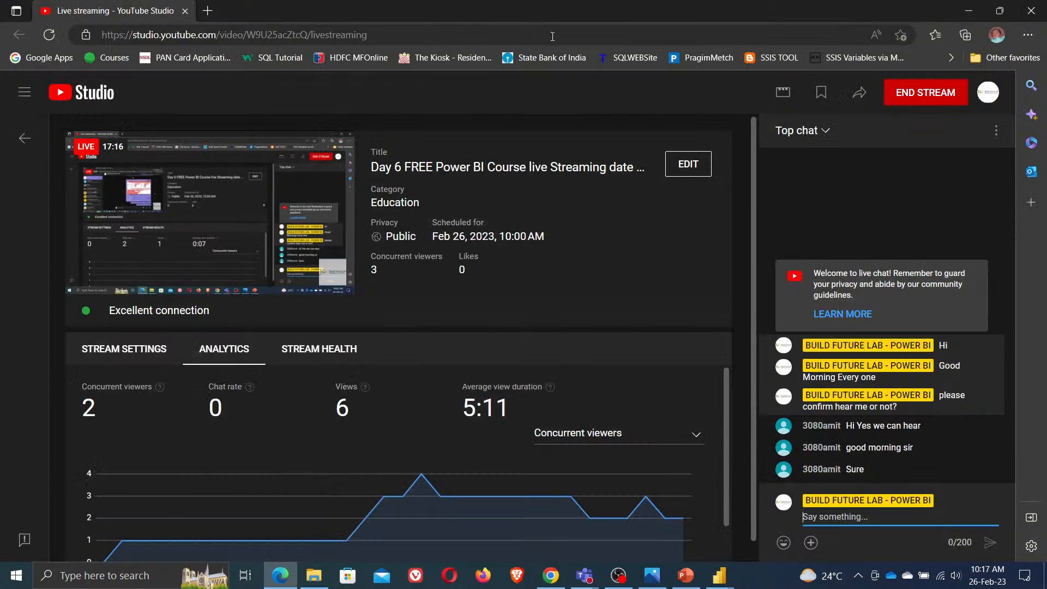
key(alt+Tab)
scroll(585, 409, down, 2)
scroll(589, 409, up, 7)
scroll(591, 411, down, 12)
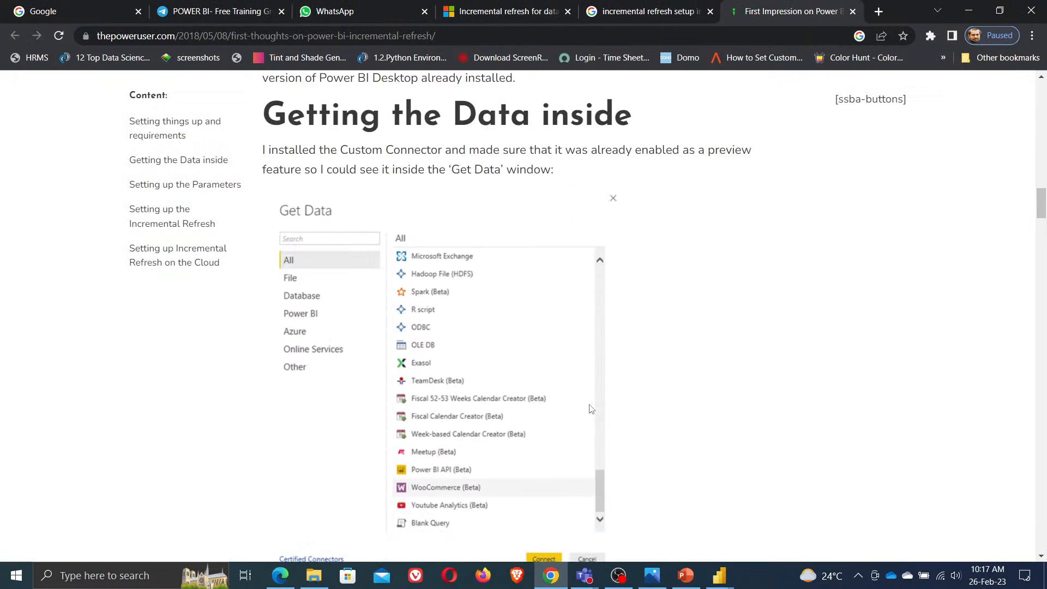
scroll(590, 410, down, 10)
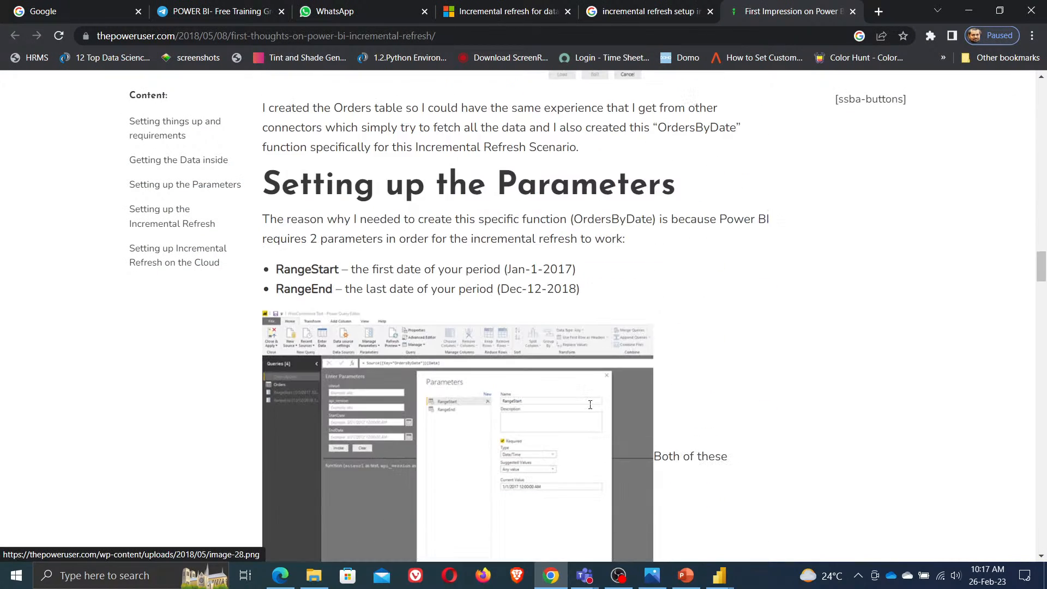
scroll(591, 405, down, 5)
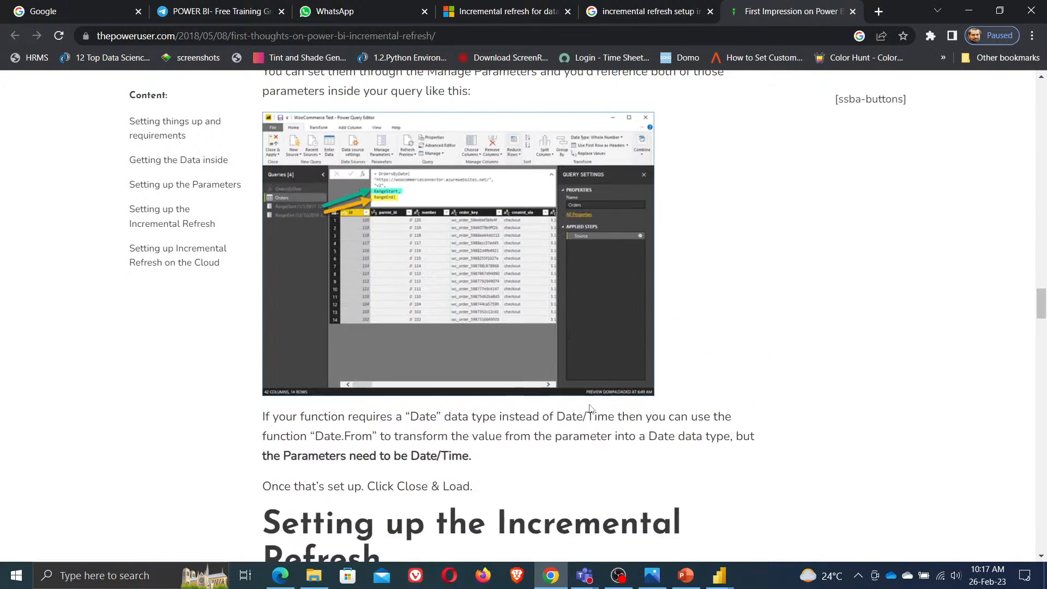
scroll(590, 410, down, 9)
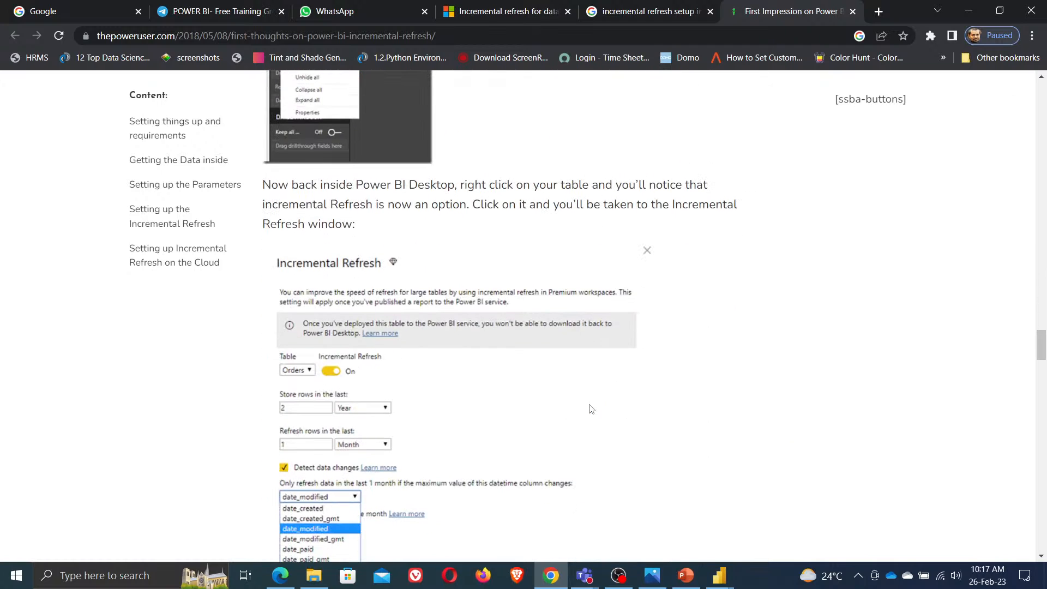
scroll(591, 409, down, 3)
scroll(590, 409, down, 1)
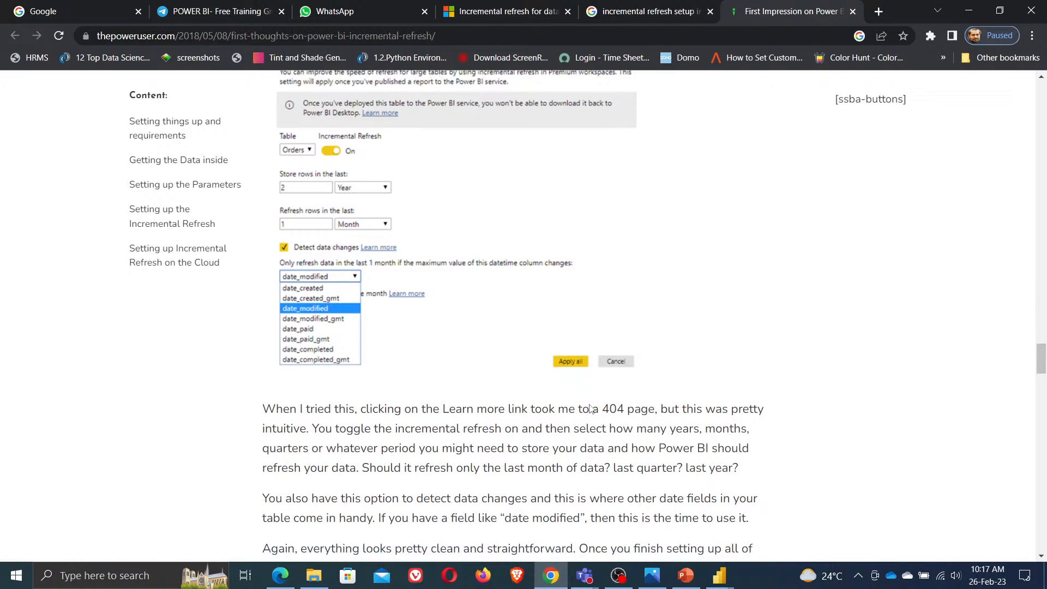
scroll(591, 410, up, 1)
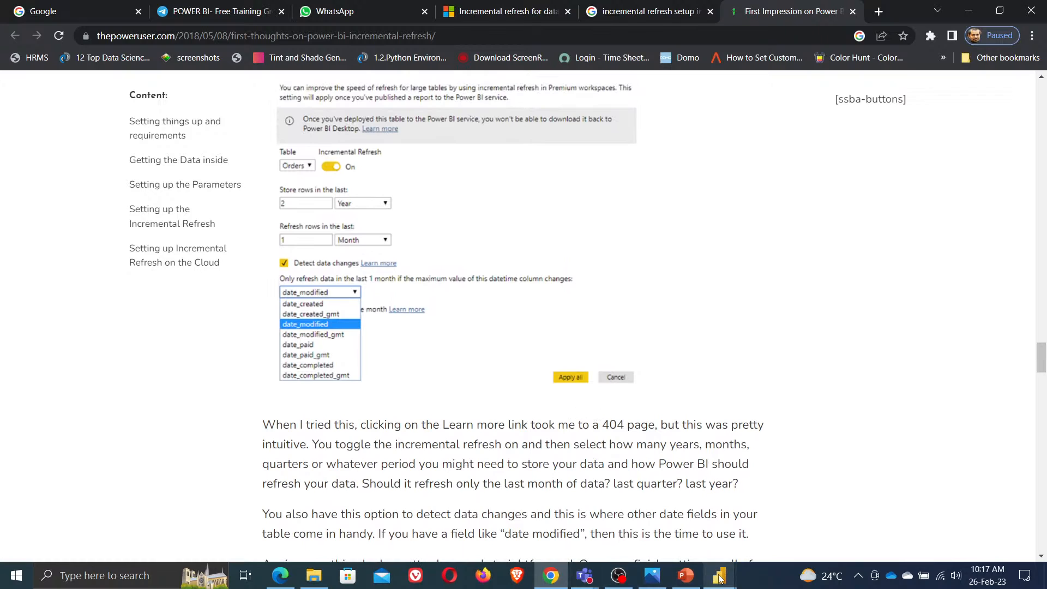
Return to the Untitled Power BI Desktop file and open Incremental refresh for the financials table
mouse_move(720, 576)
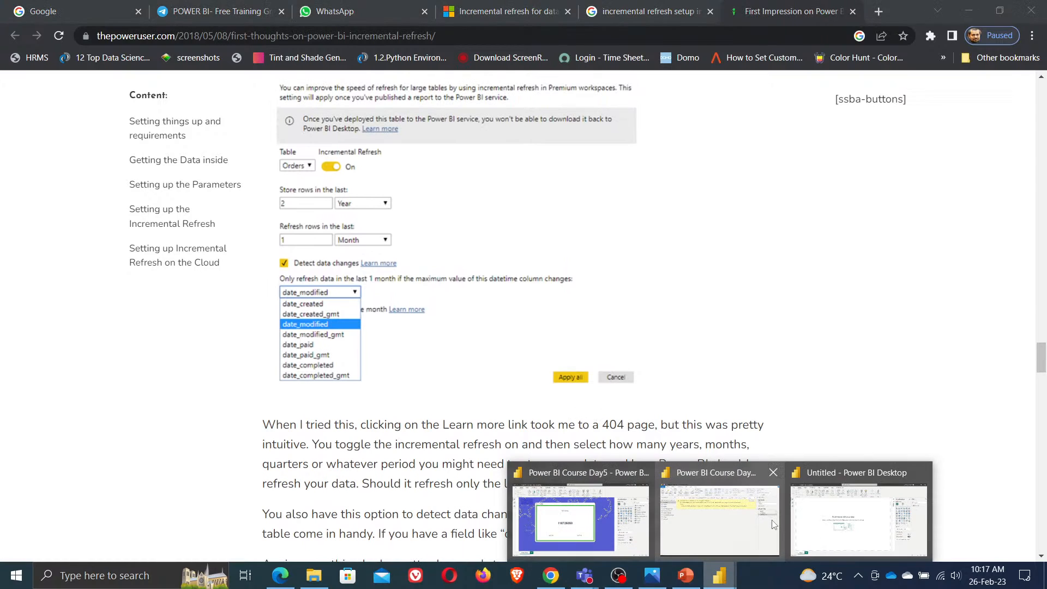
click(837, 515)
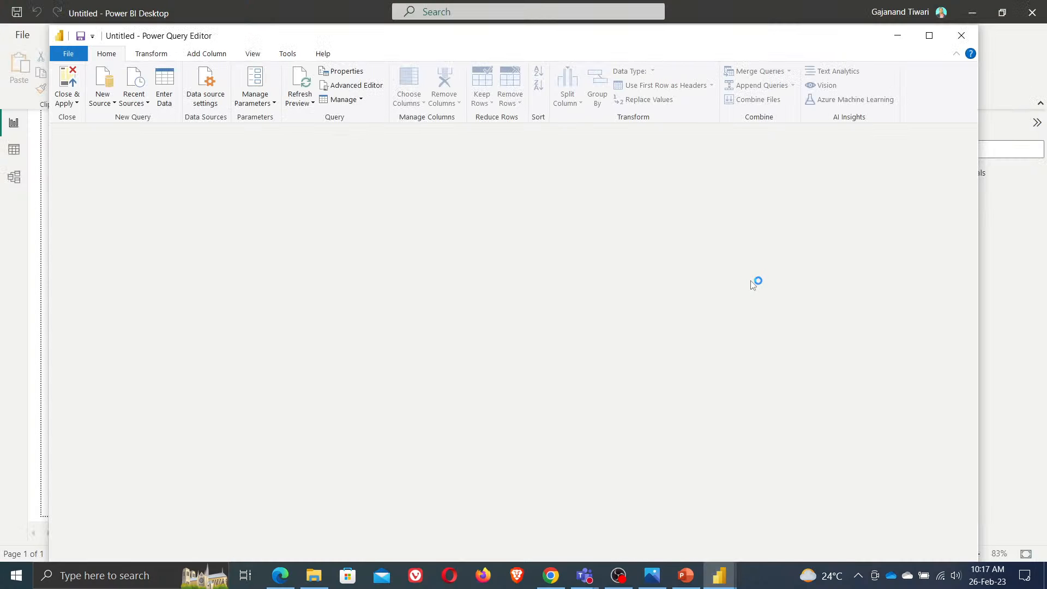
right_click(97, 159)
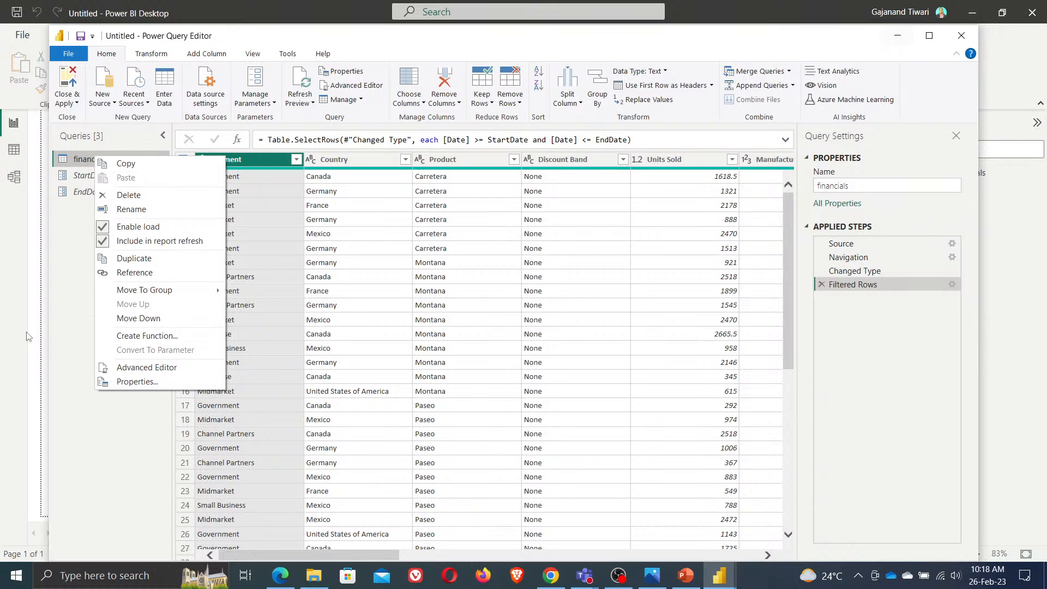
click(898, 36)
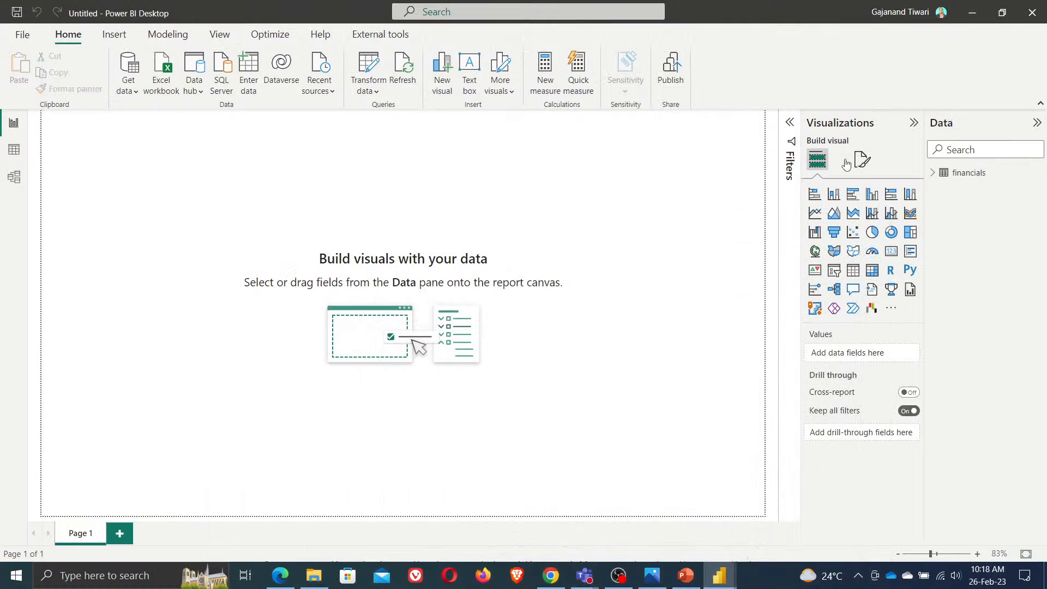
click(1016, 172)
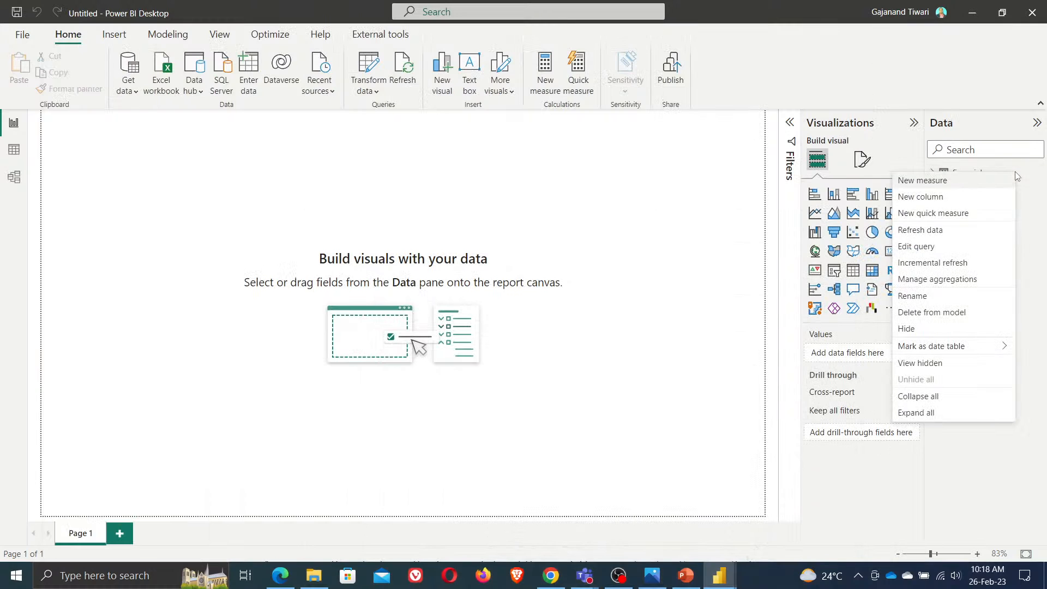
click(949, 262)
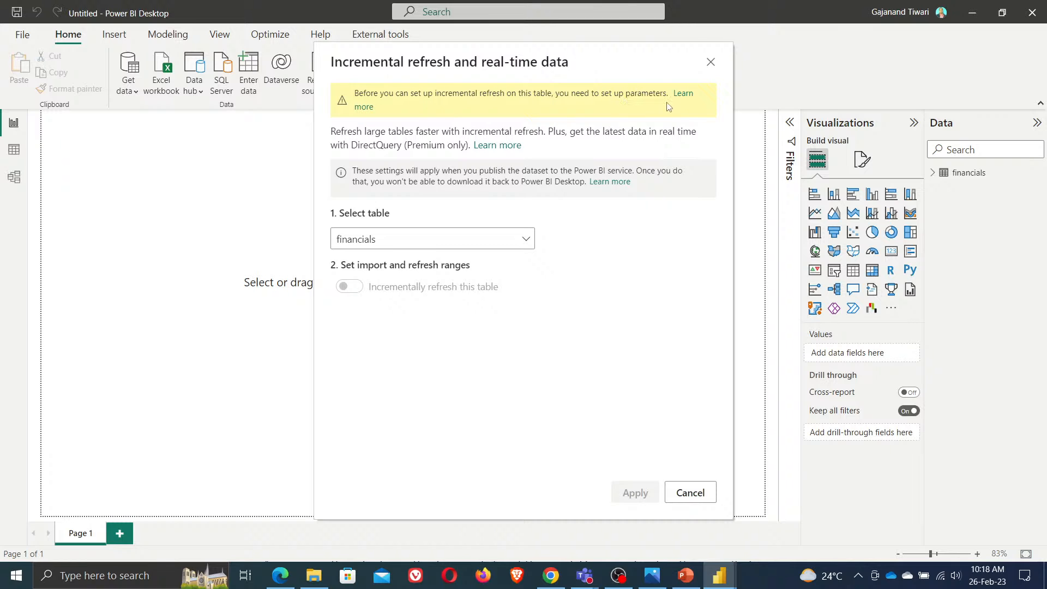
Open the Learn more documentation on incremental refresh and read through the Microsoft Learn article
click(682, 94)
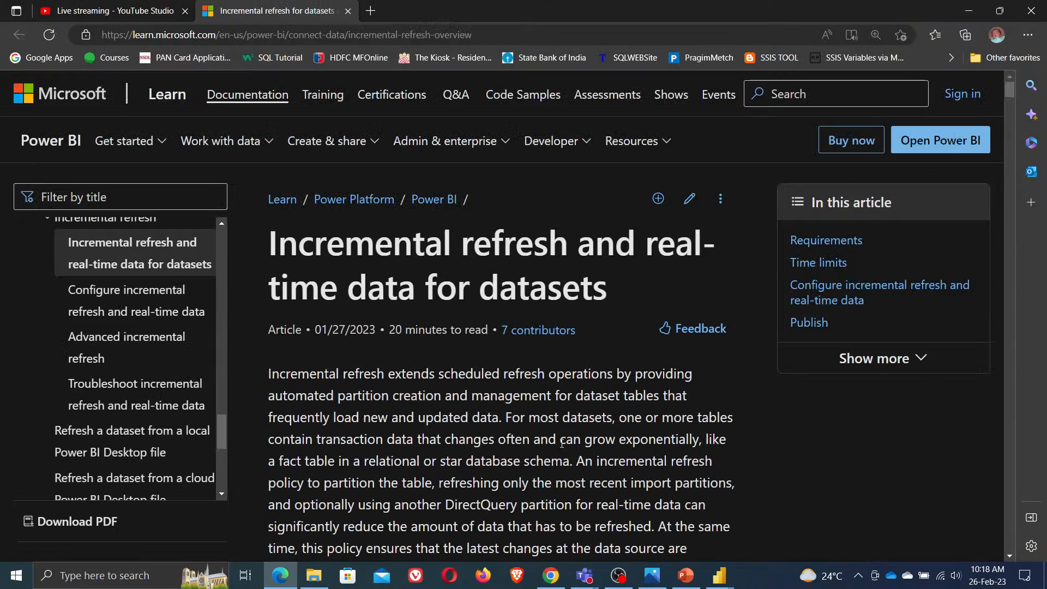
scroll(563, 454, down, 20)
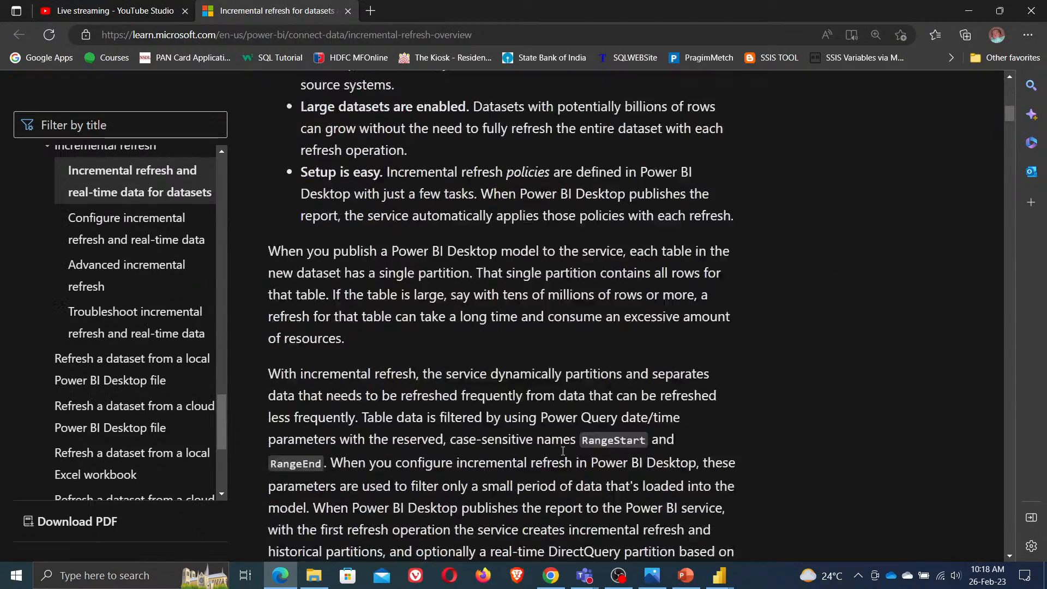
scroll(563, 451, down, 15)
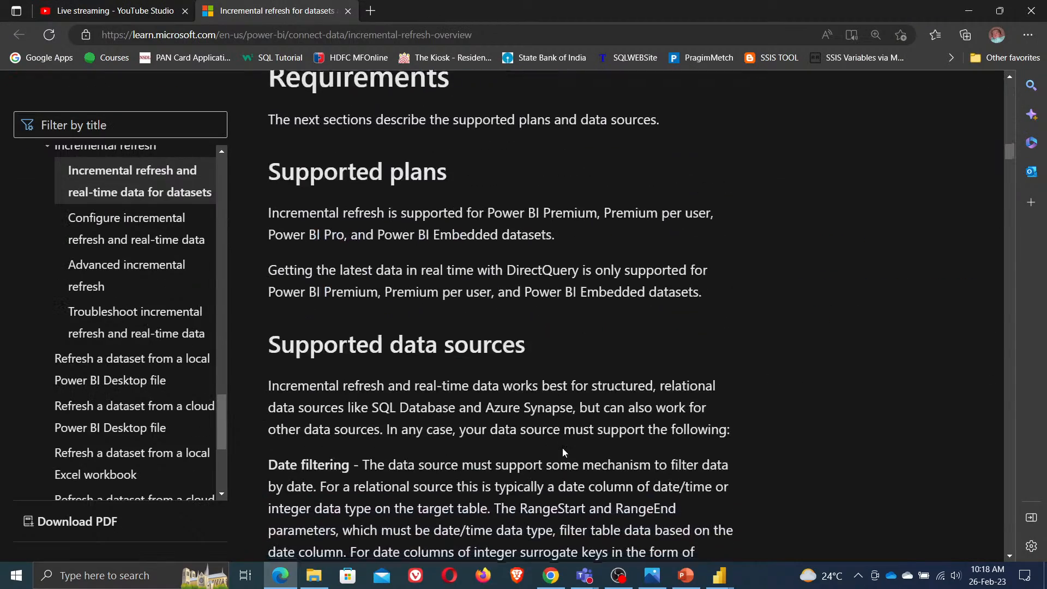
scroll(563, 451, down, 12)
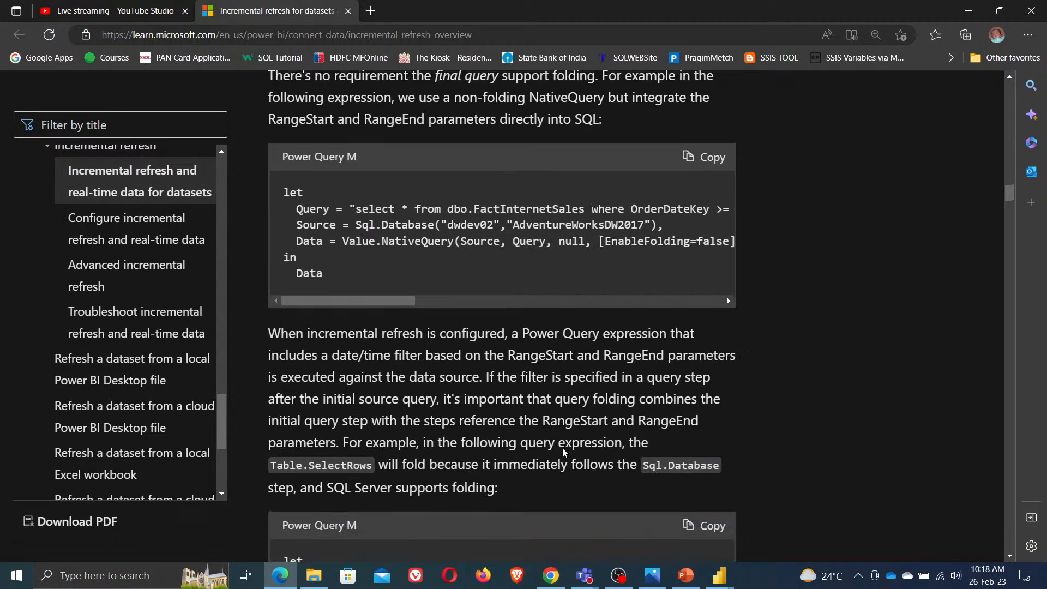
scroll(564, 452, down, 10)
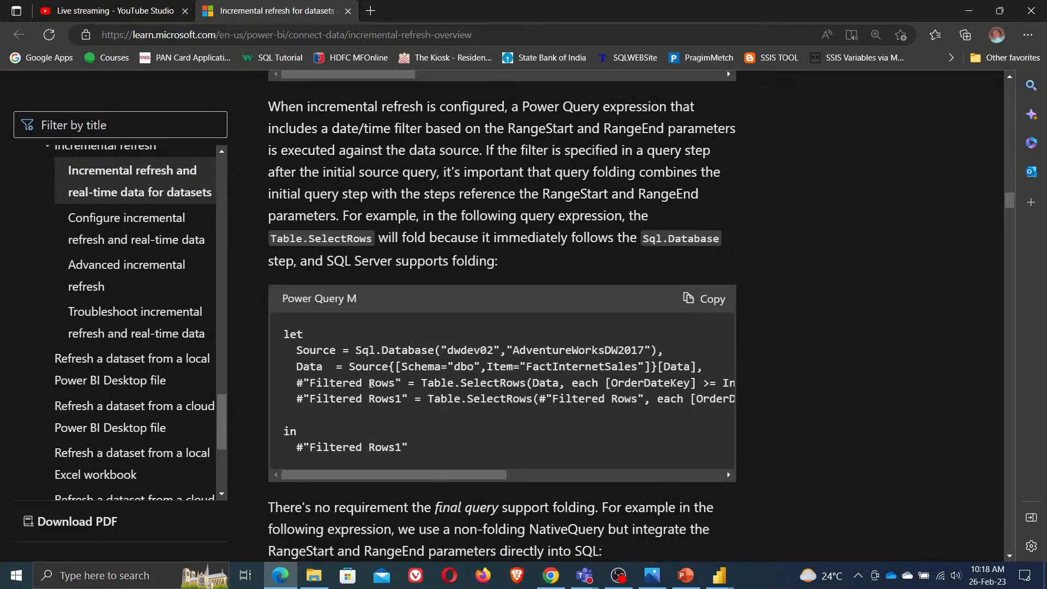
scroll(408, 427, down, 2)
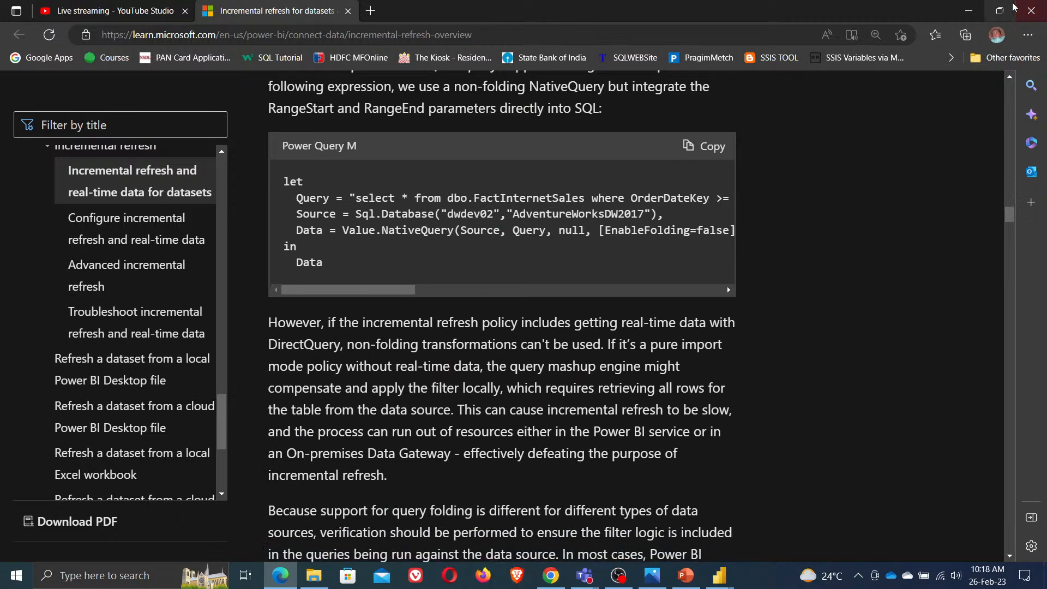
click(960, 15)
Reselect financials as the table and cancel the Incremental refresh and real-time data dialog
click(527, 241)
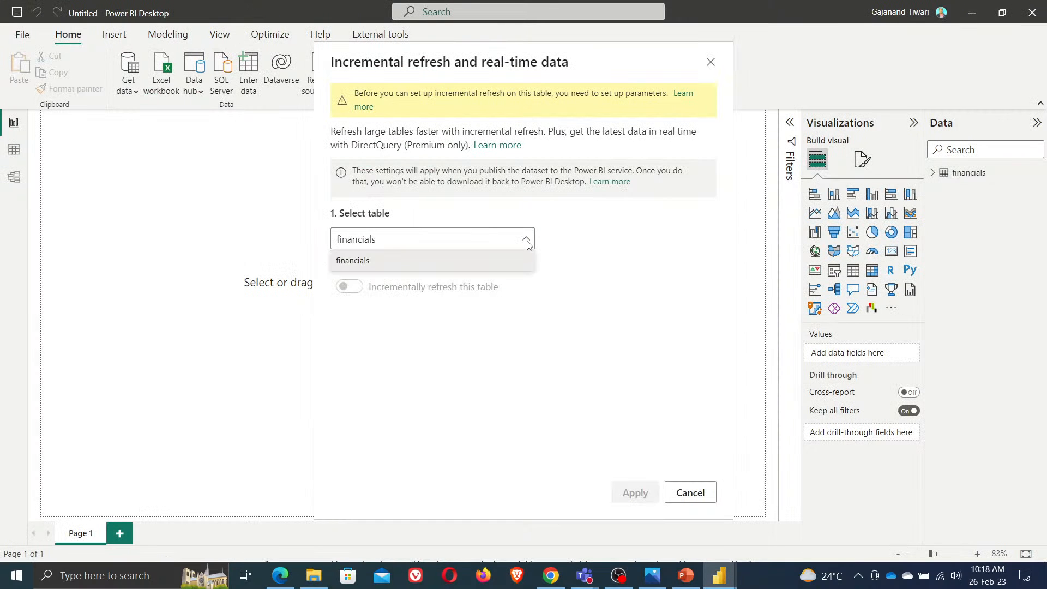
click(601, 273)
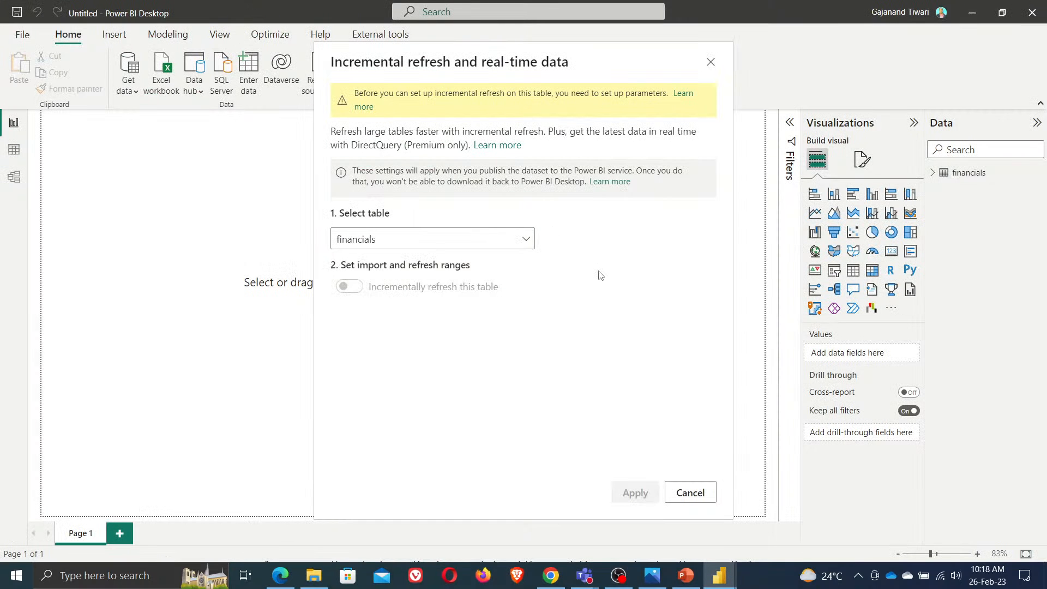
click(700, 498)
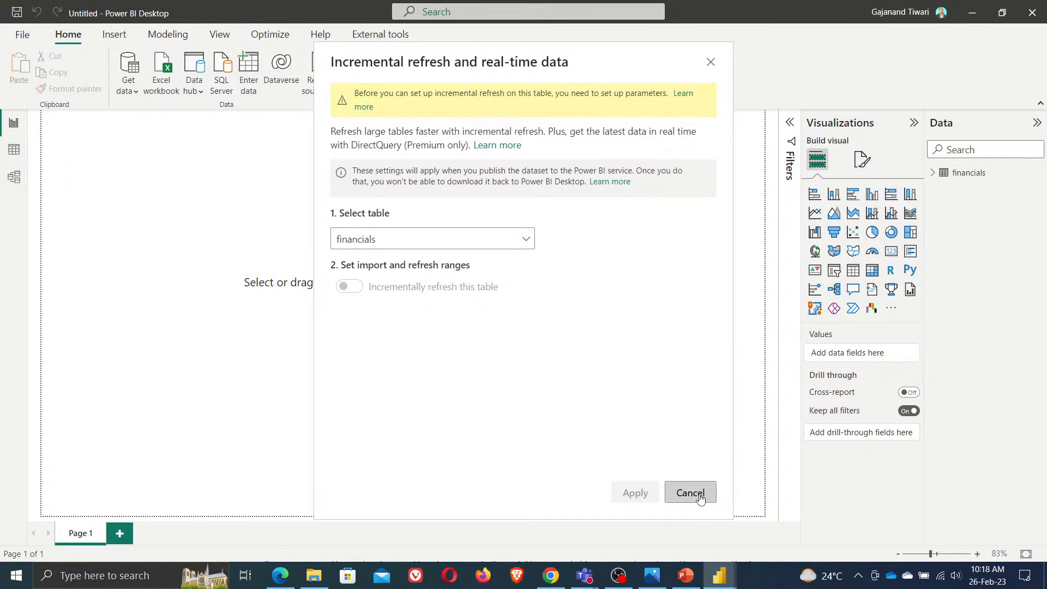
Switch to the browser and review The Power User article's Incremental Refresh window settings
click(972, 12)
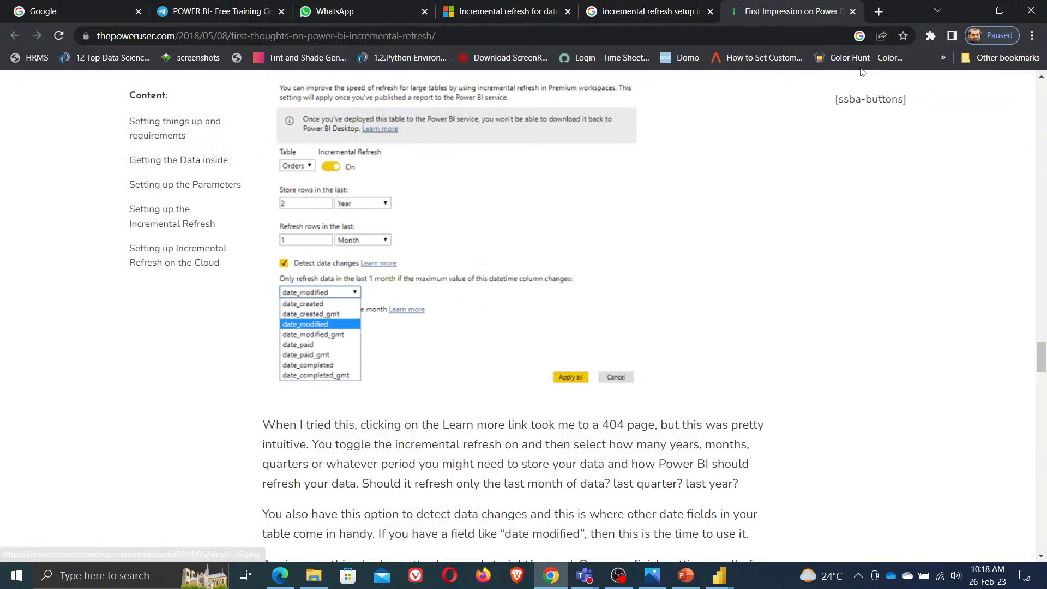
scroll(415, 368, up, 2)
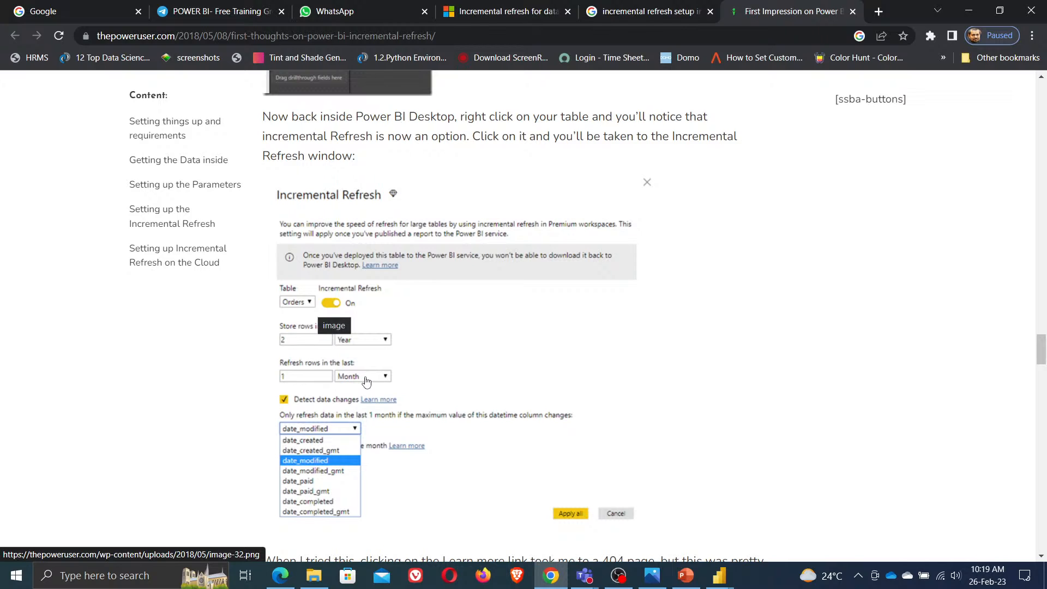
scroll(365, 382, down, 1)
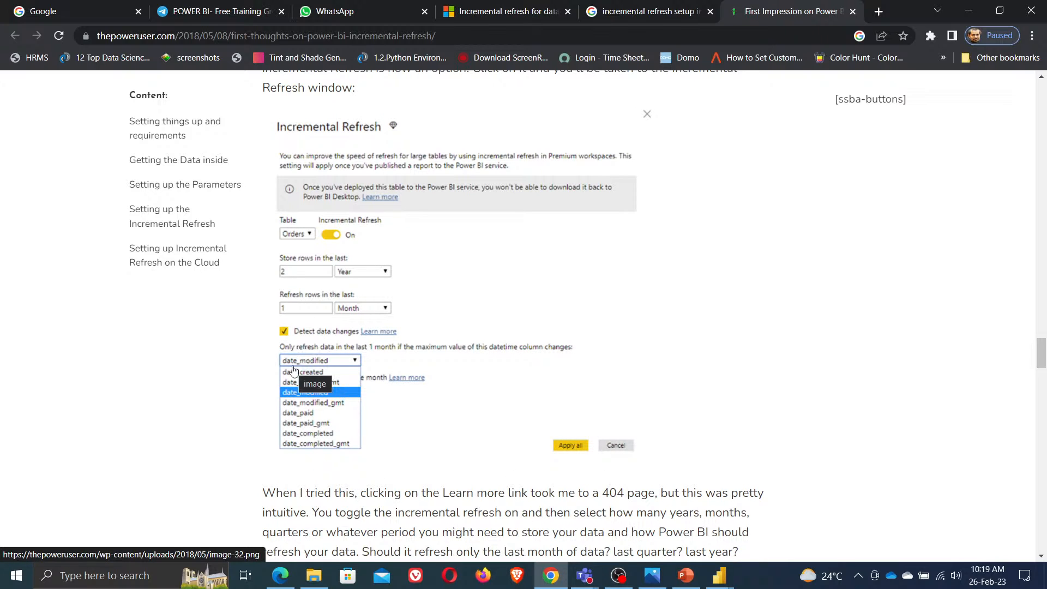
scroll(498, 446, down, 2)
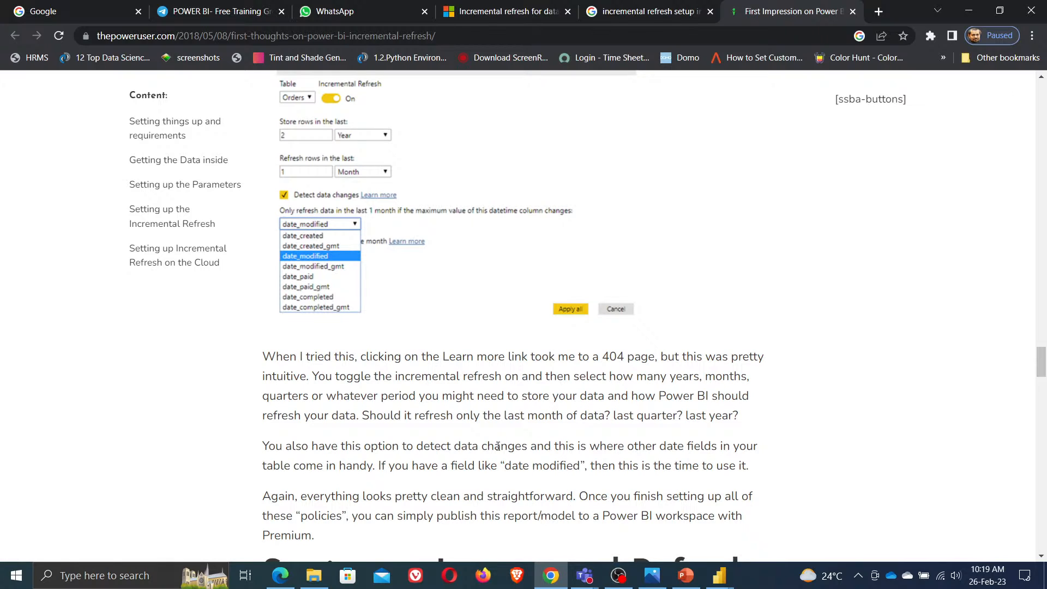
click(969, 12)
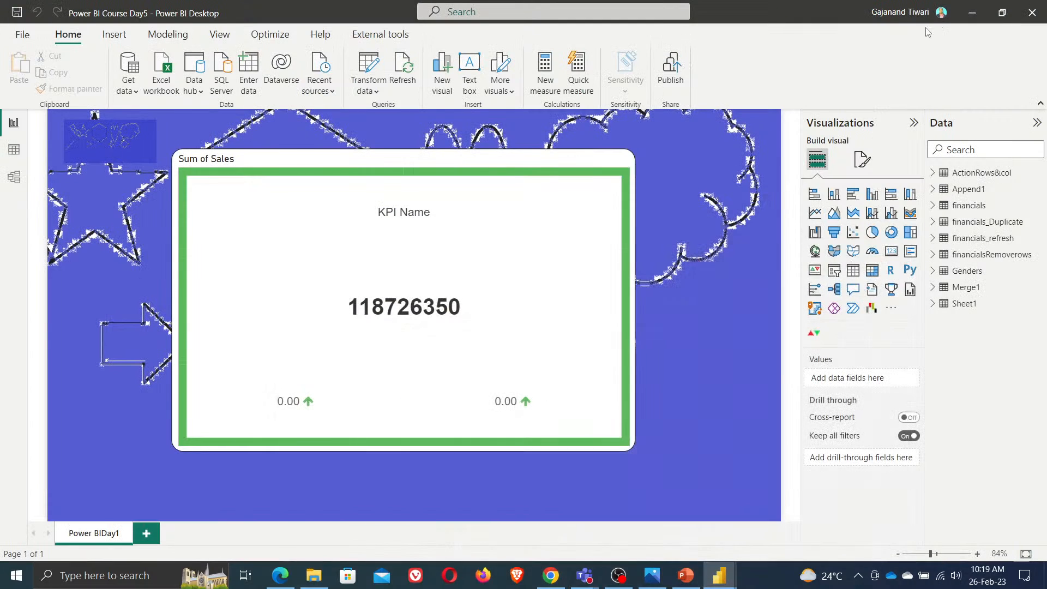
Review the Day5 training agenda image
click(653, 582)
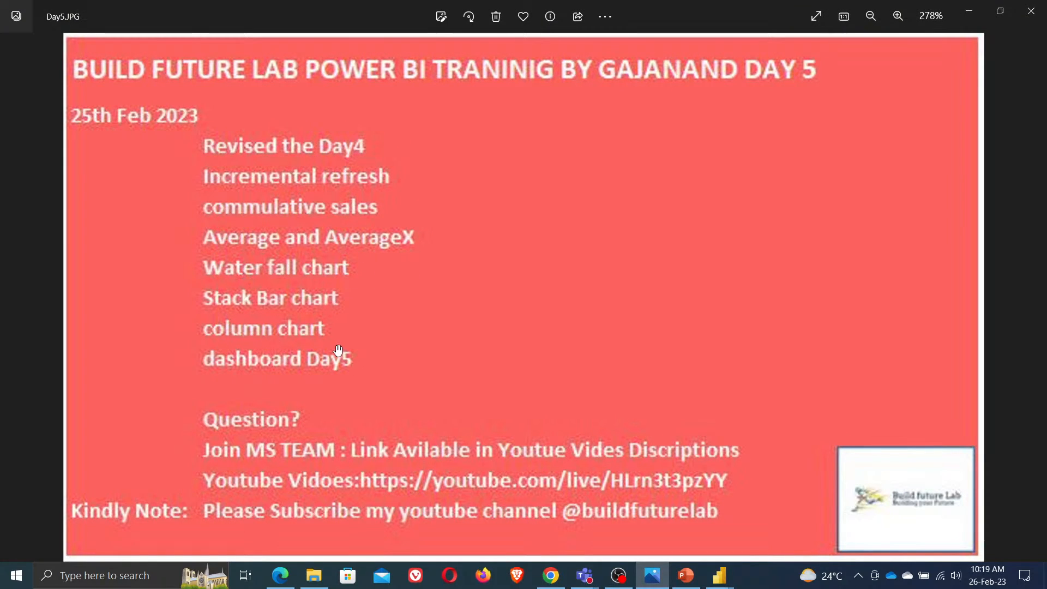
click(969, 12)
mouse_move(720, 576)
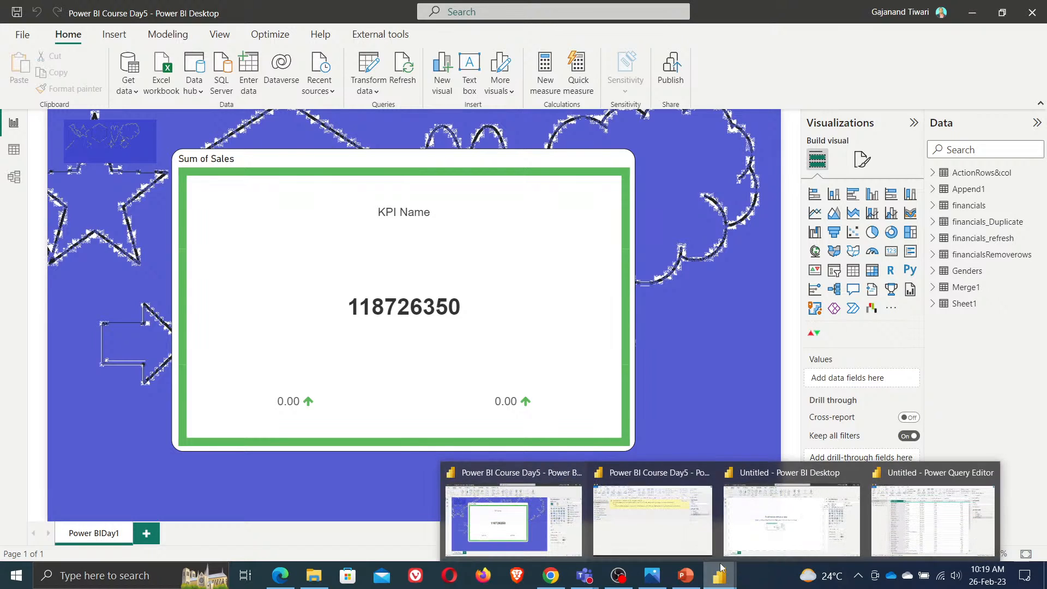
Switch to the Untitled Power Query Editor and close and apply the query changes
click(929, 521)
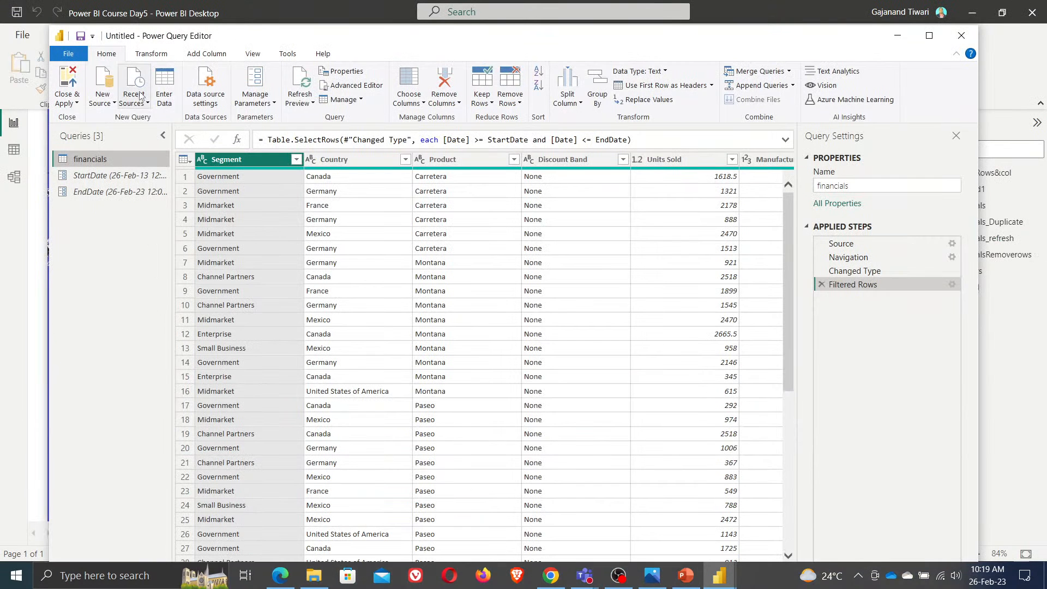
click(76, 104)
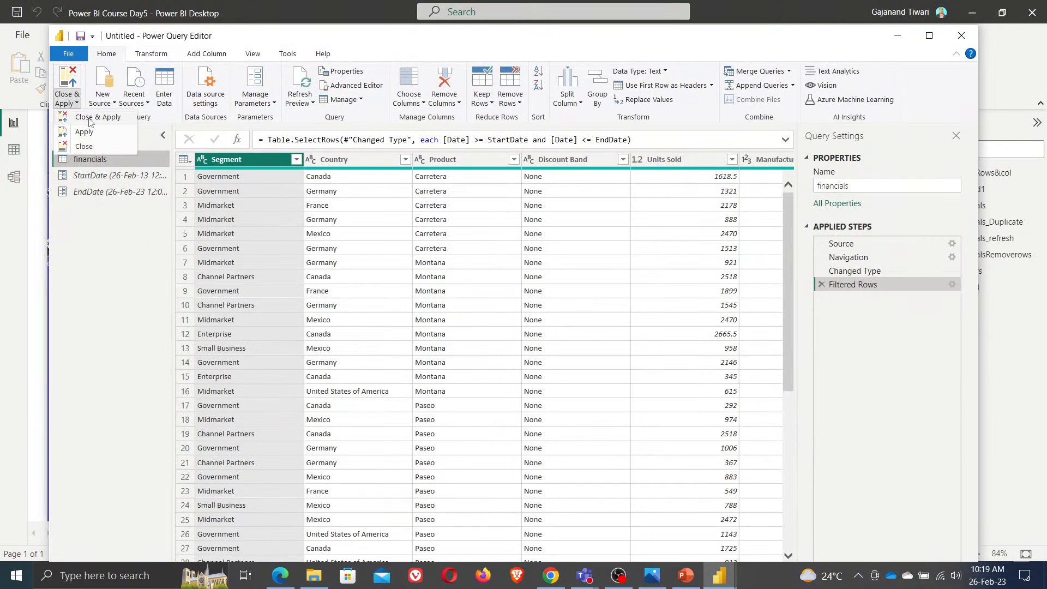
click(91, 121)
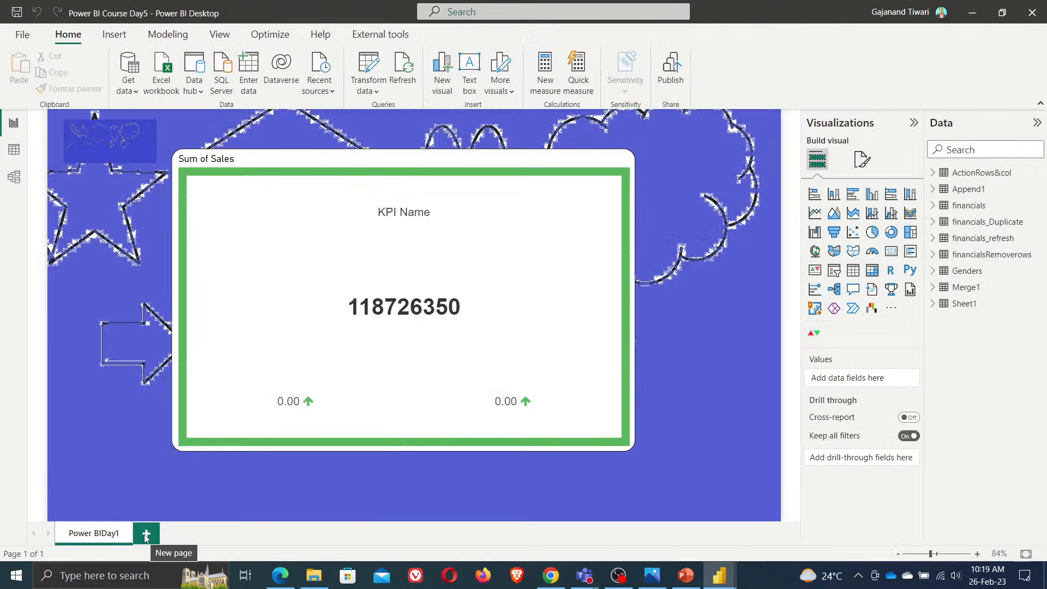
Close the Power BI Course Day5 report saving its changes, and return to the Untitled Power BI Desktop file
click(1033, 13)
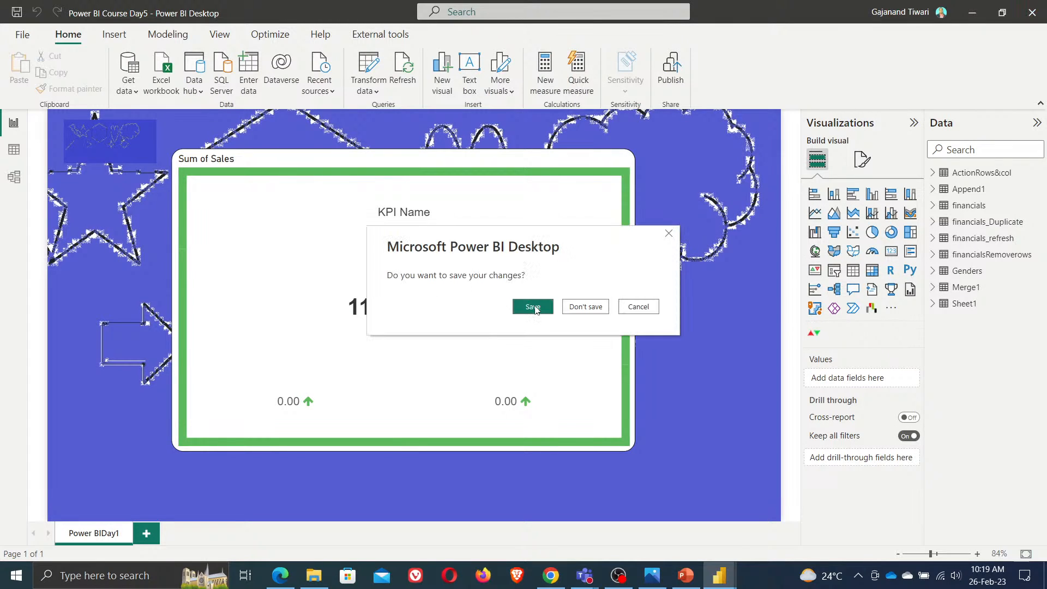
click(533, 306)
mouse_move(719, 575)
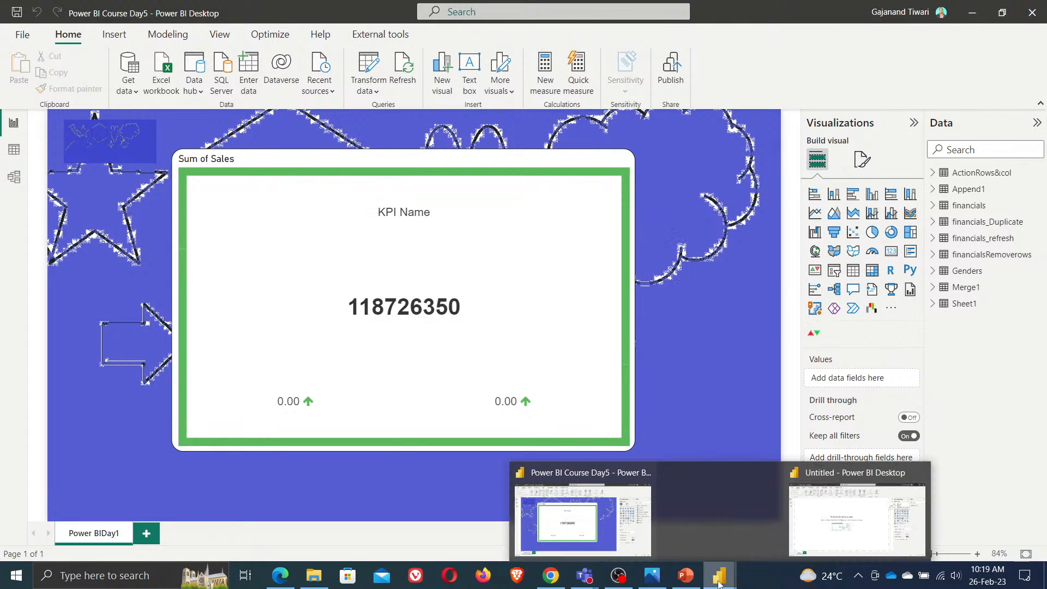
click(811, 516)
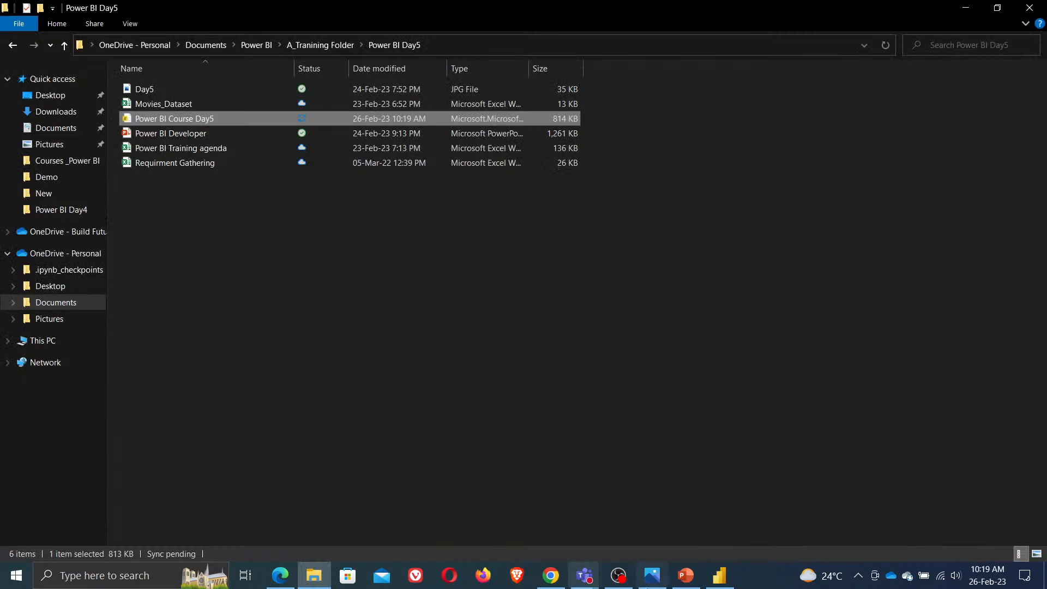
click(720, 576)
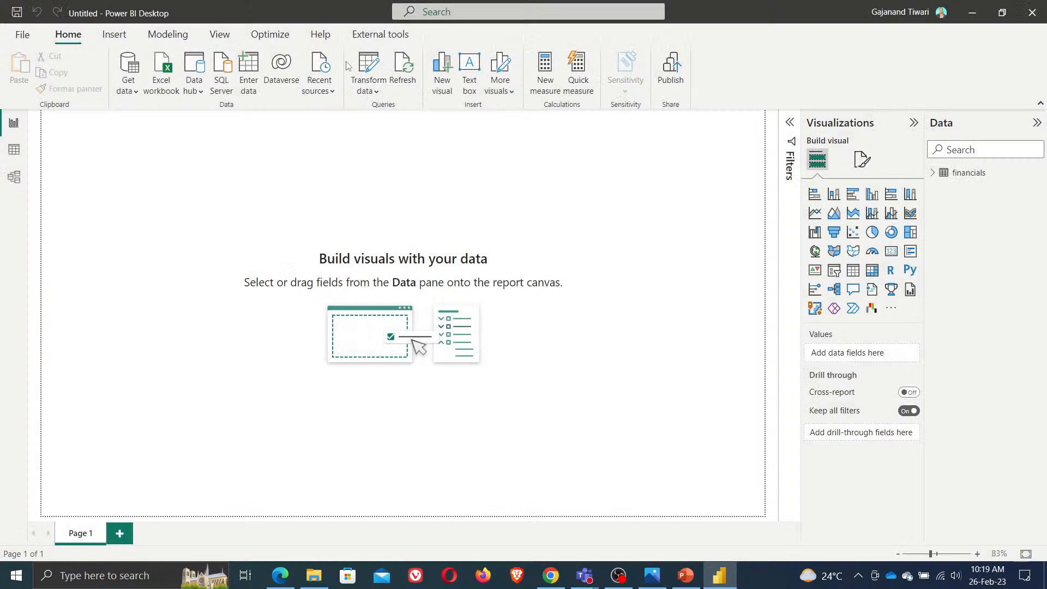
Save the file as DAy5 in the Documents > Power BI > A_Training Folder > Power BI Day5 folder
click(23, 42)
click(51, 131)
text(DAy5)
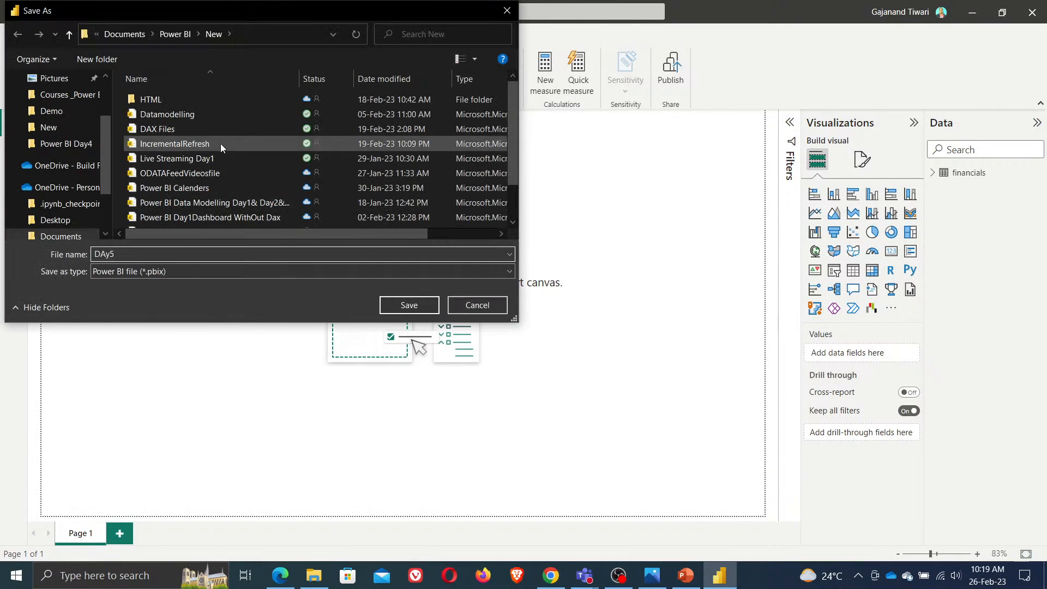
scroll(87, 212, down, 2)
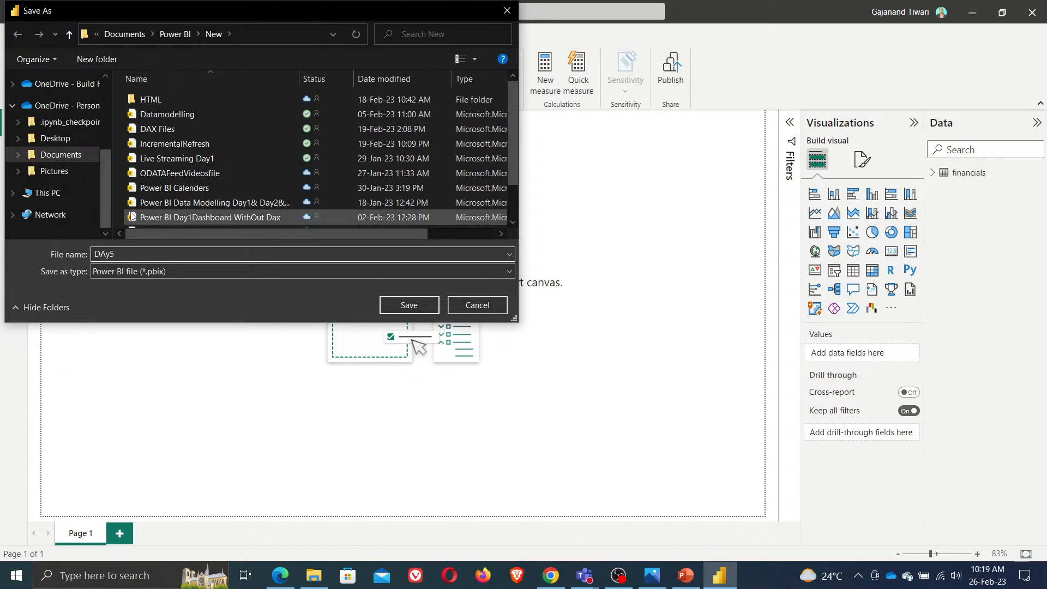
click(69, 155)
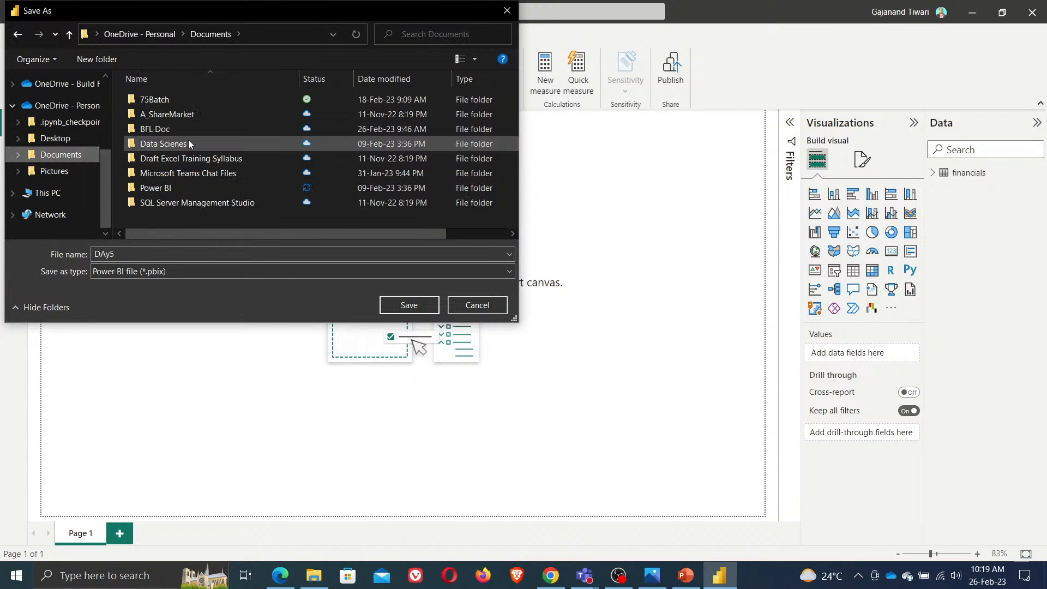
double_click(156, 187)
double_click(164, 99)
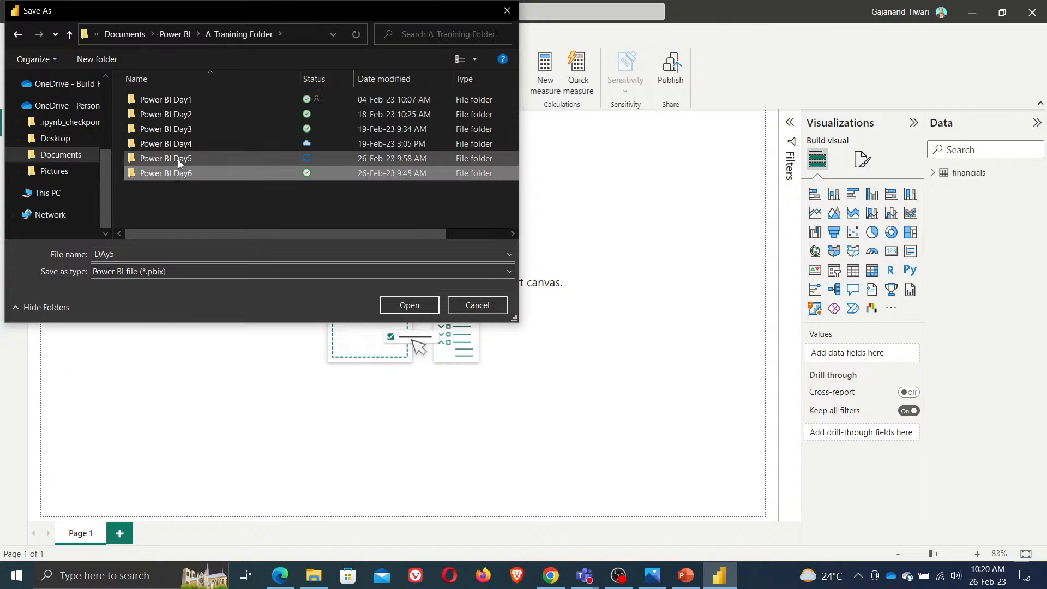
double_click(178, 159)
click(406, 309)
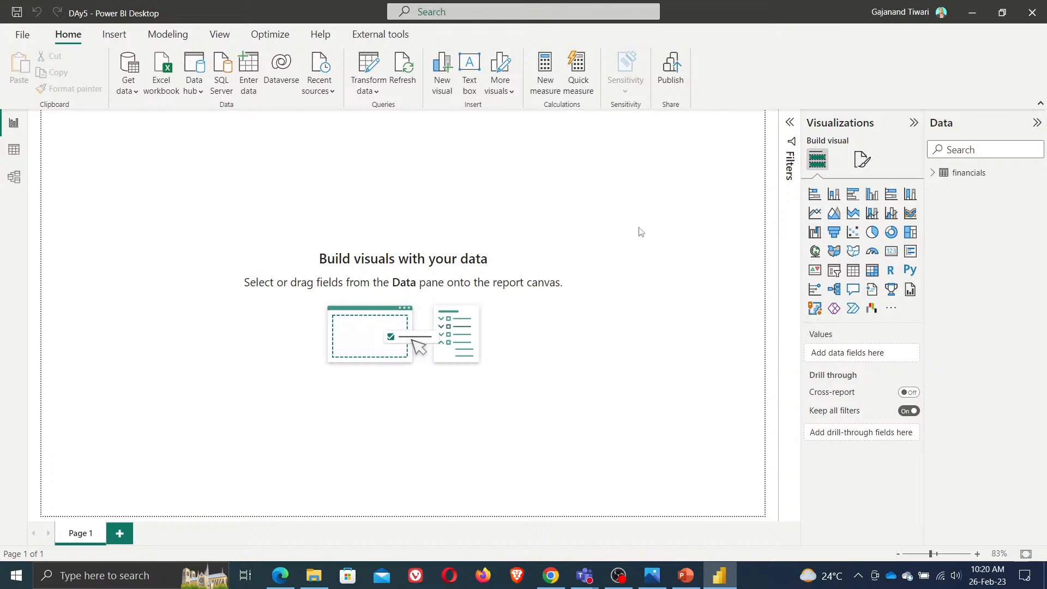
Review the Day5 training agenda image again
click(652, 579)
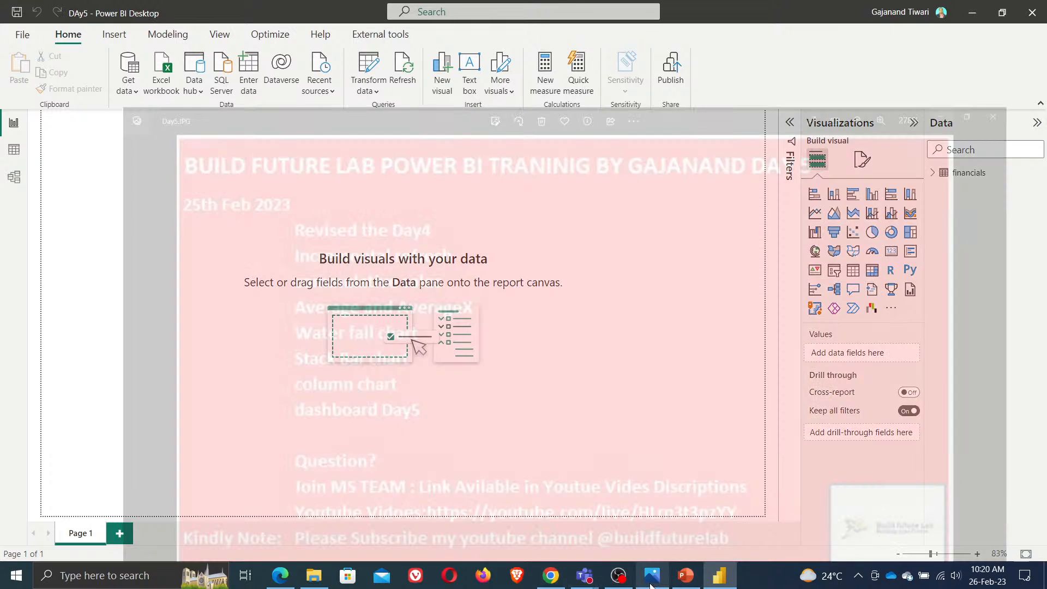
click(653, 583)
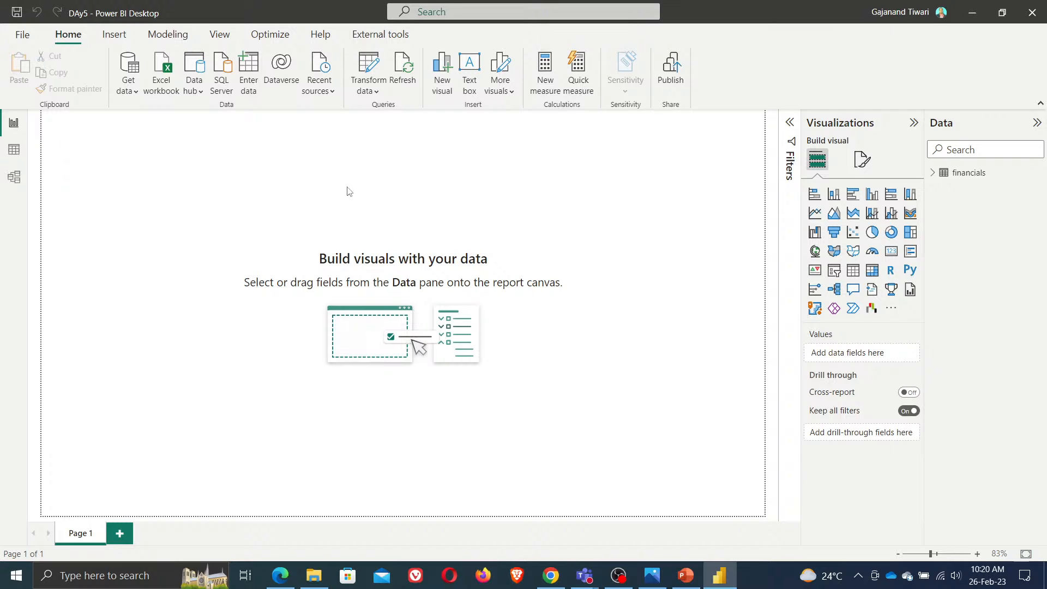
click(17, 12)
Rename the report page to Dashboard in the page format settings
click(862, 160)
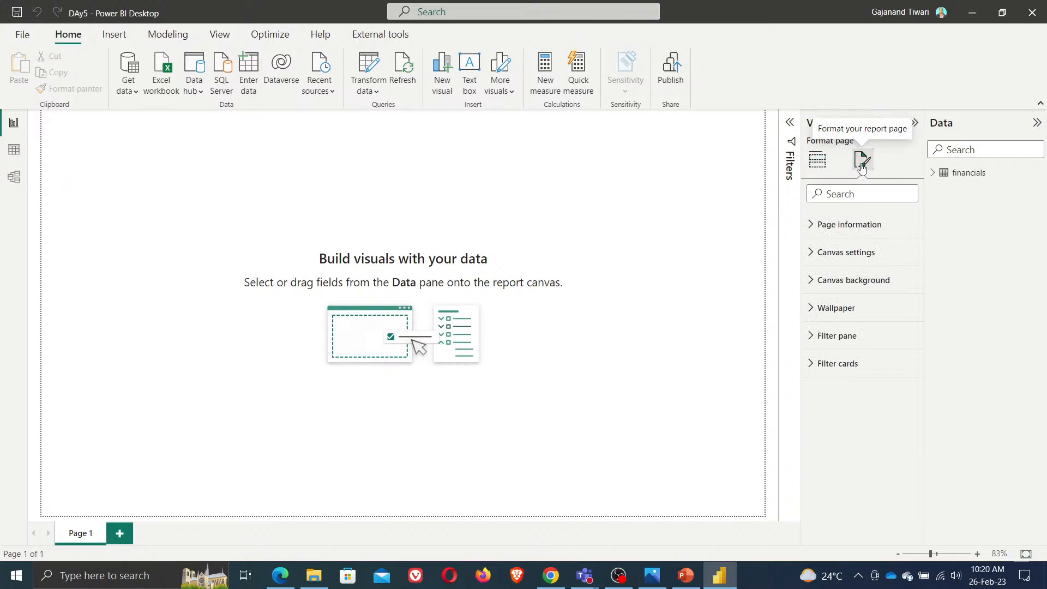
click(859, 229)
text(D)
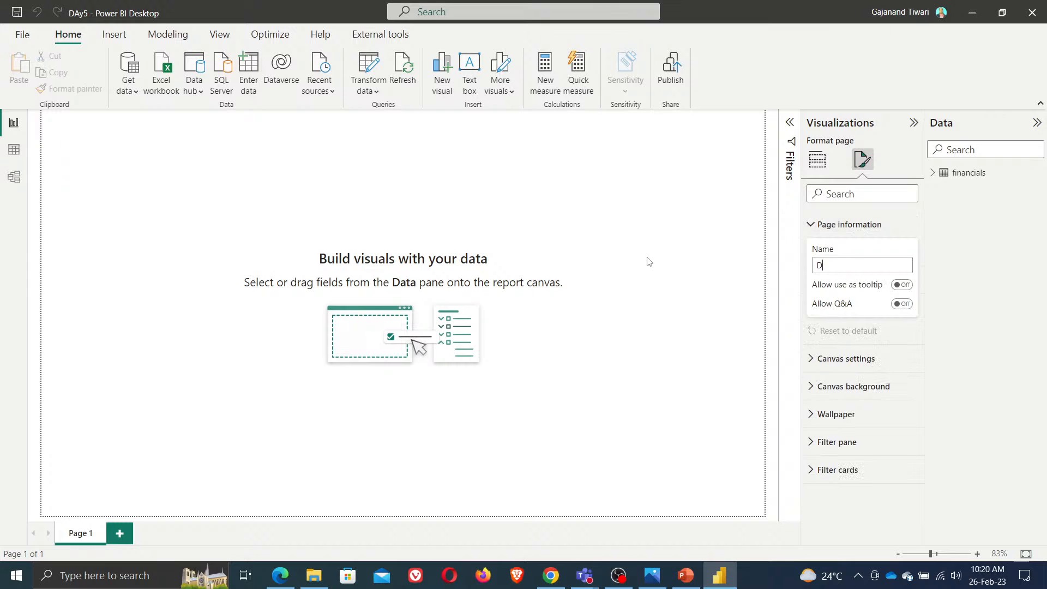
text(ashboard)
key(Return)
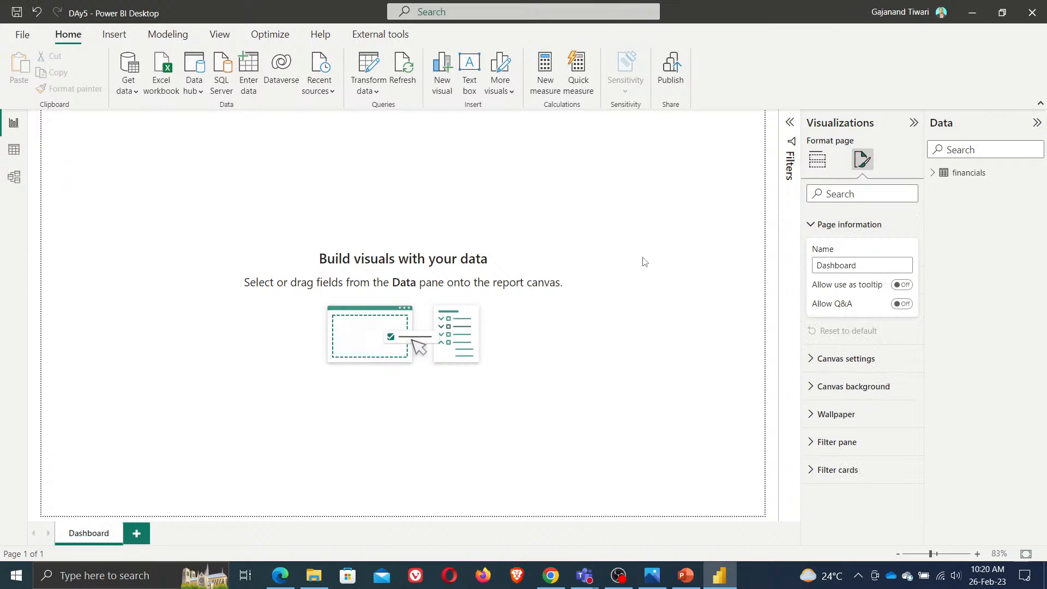
Set the page's canvas background to a blue colour with about 46% transparency
click(629, 372)
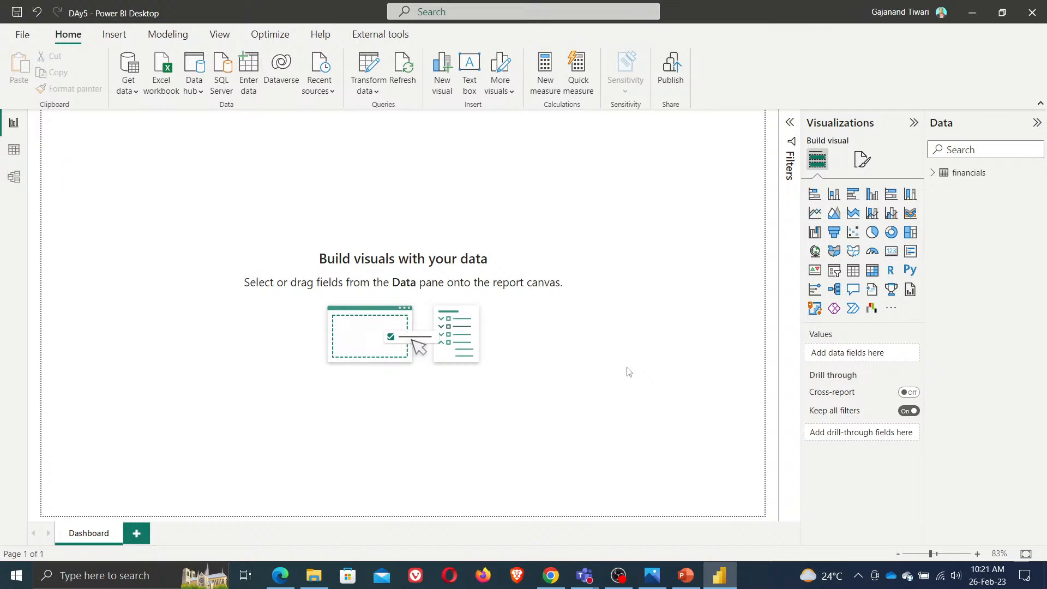
click(863, 159)
click(853, 259)
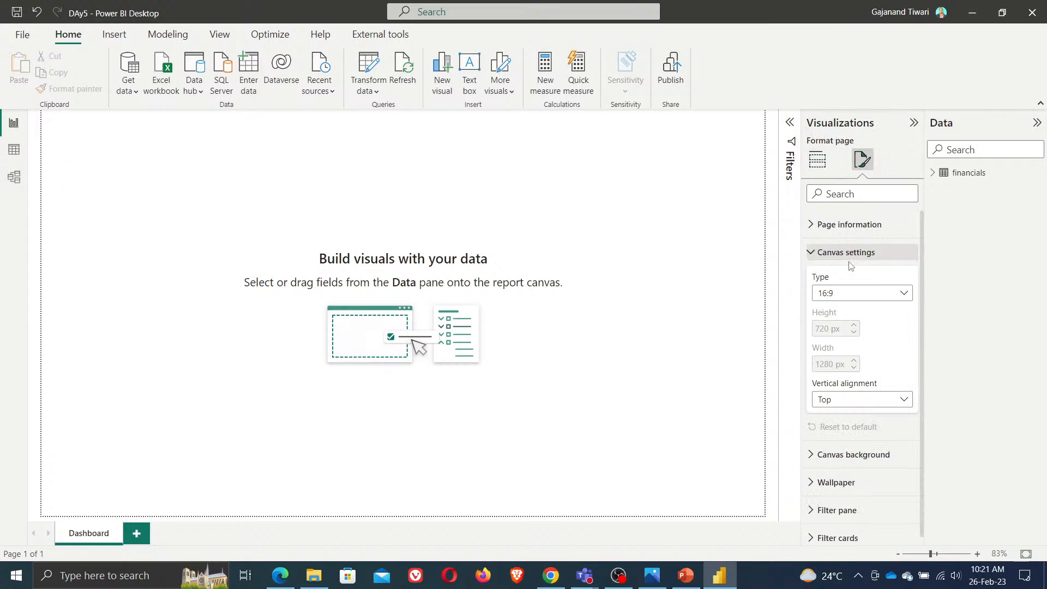
click(856, 447)
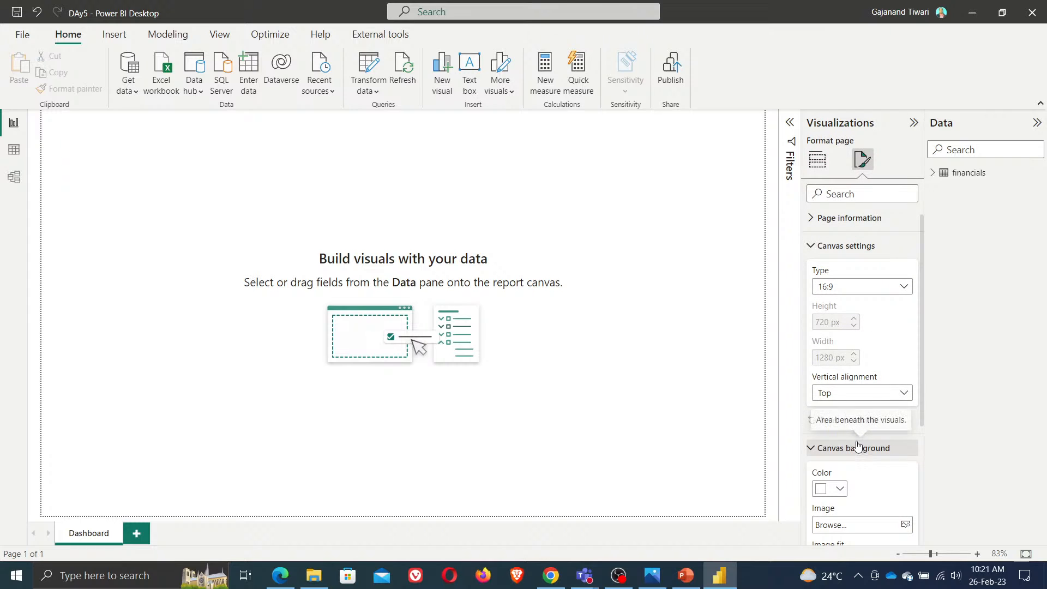
click(840, 488)
click(865, 320)
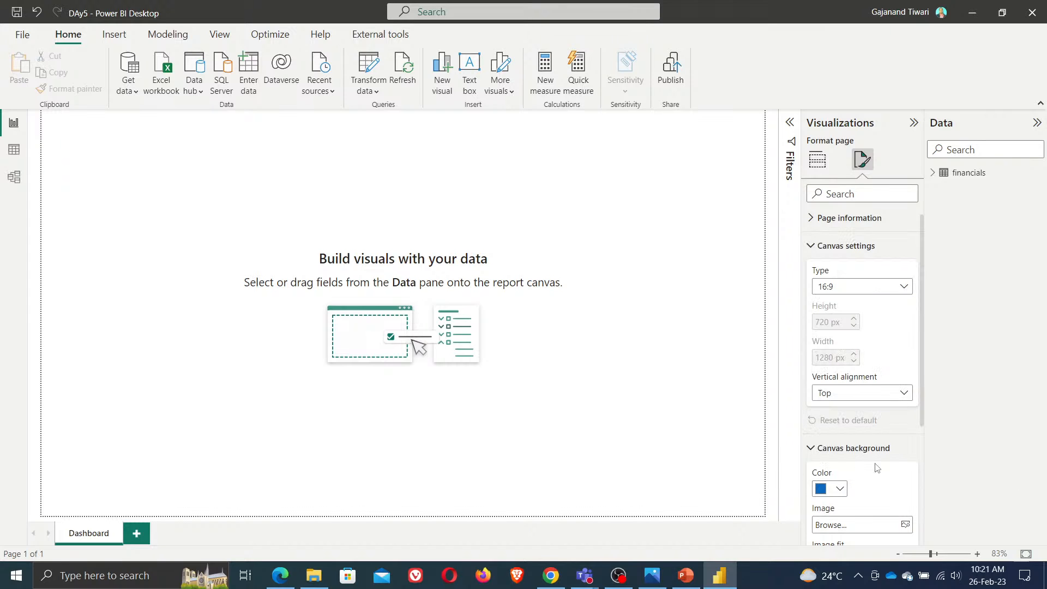
scroll(887, 477, down, 3)
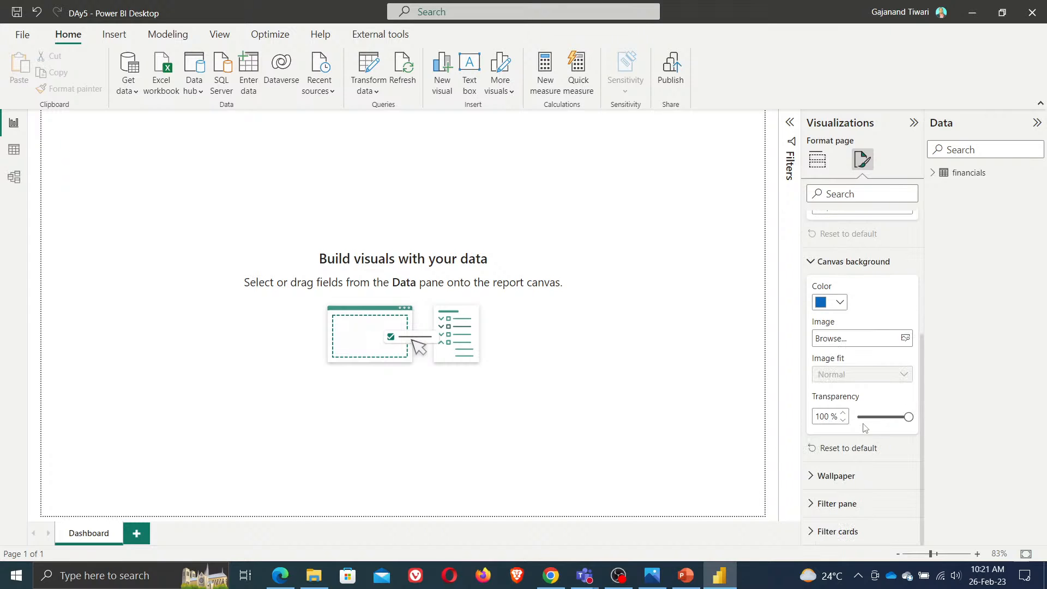
drag(865, 416, 881, 417)
Change the canvas background colour to dark red and then to purple #6B007B
click(840, 302)
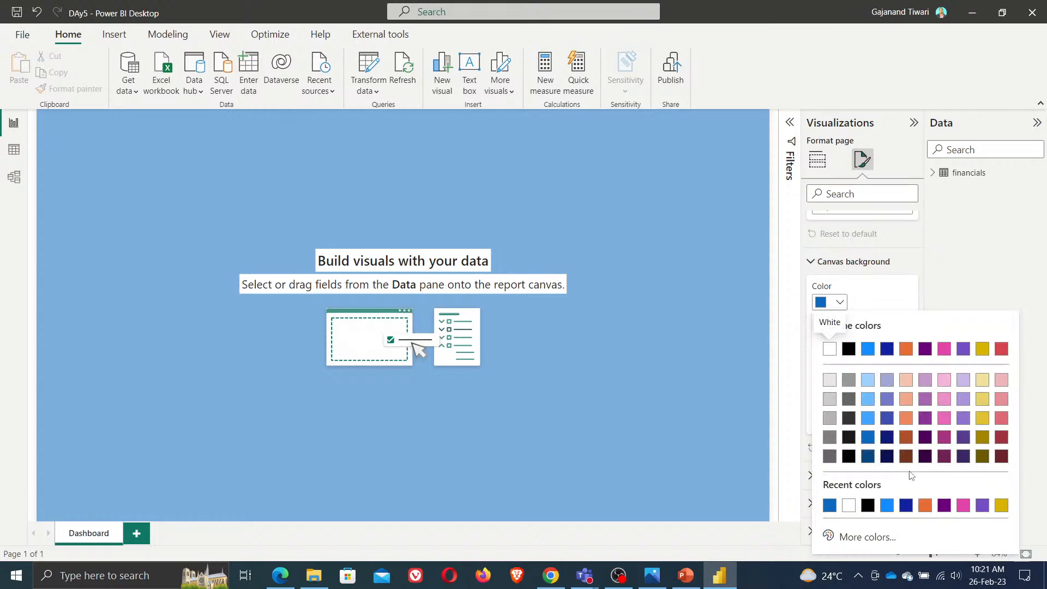
click(1002, 437)
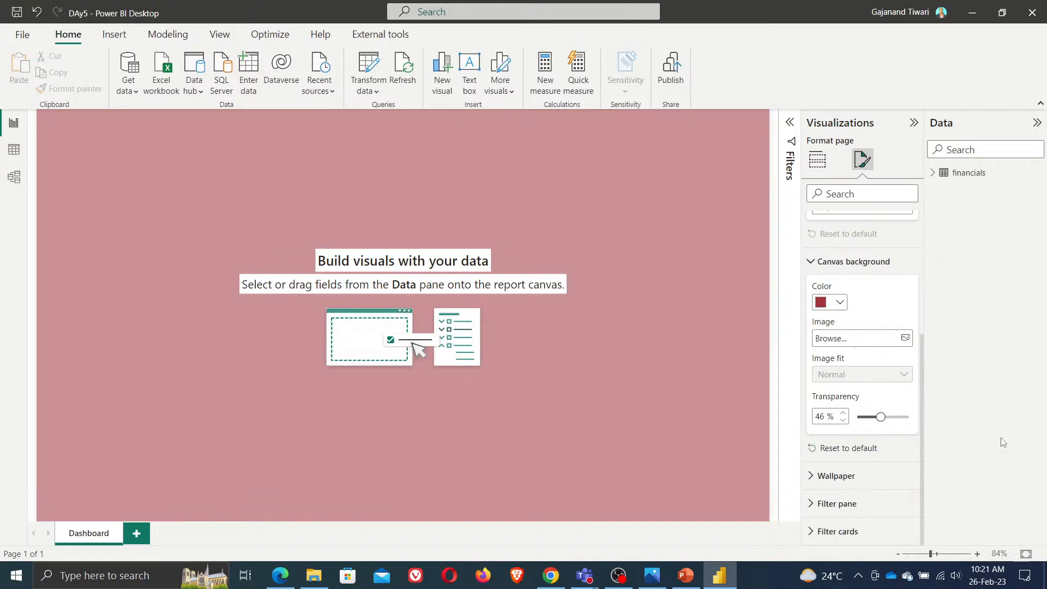
click(838, 303)
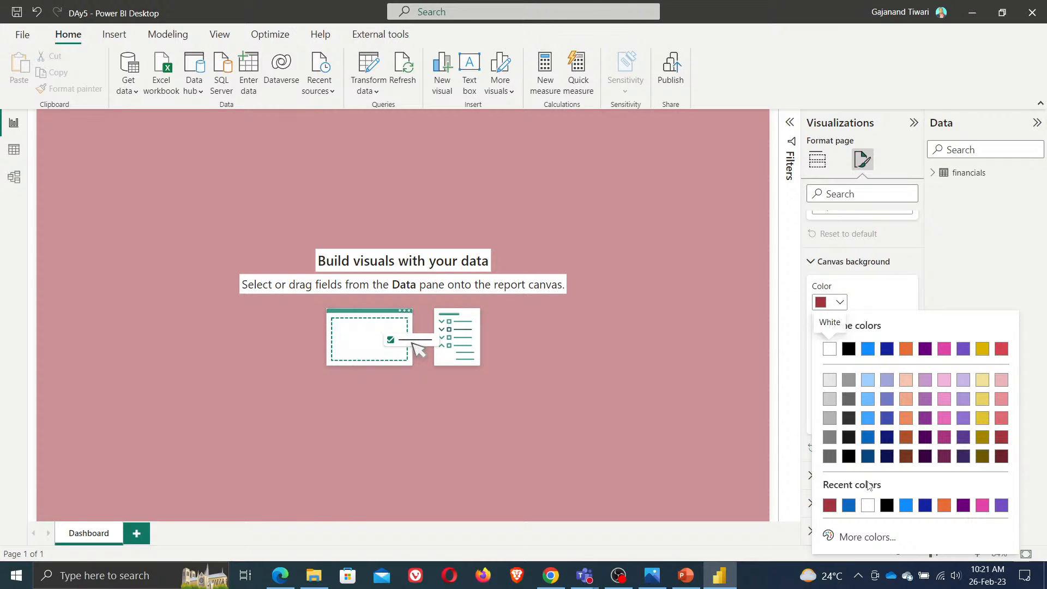
click(964, 506)
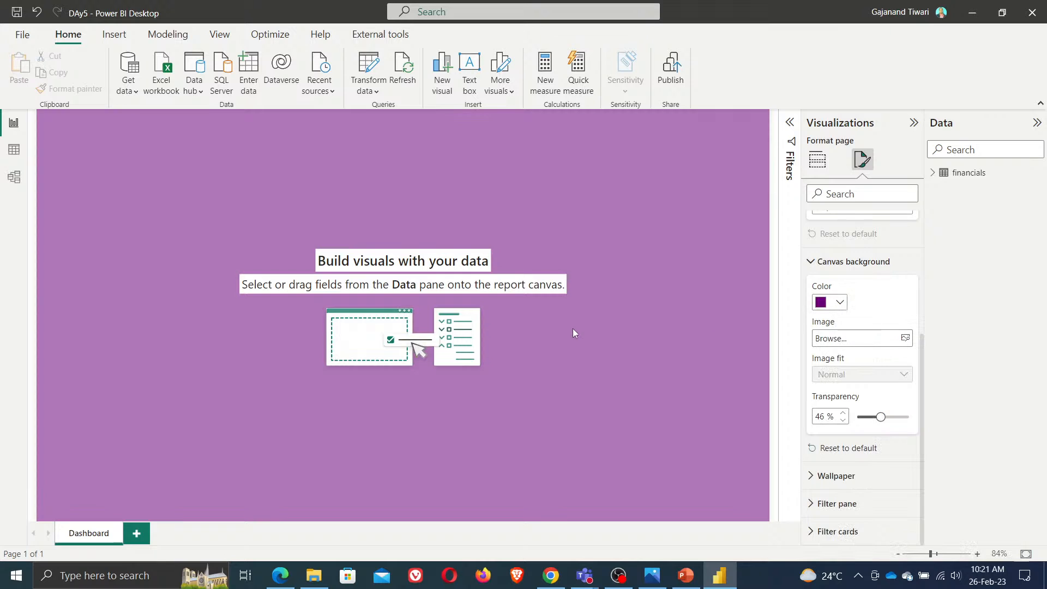
click(591, 402)
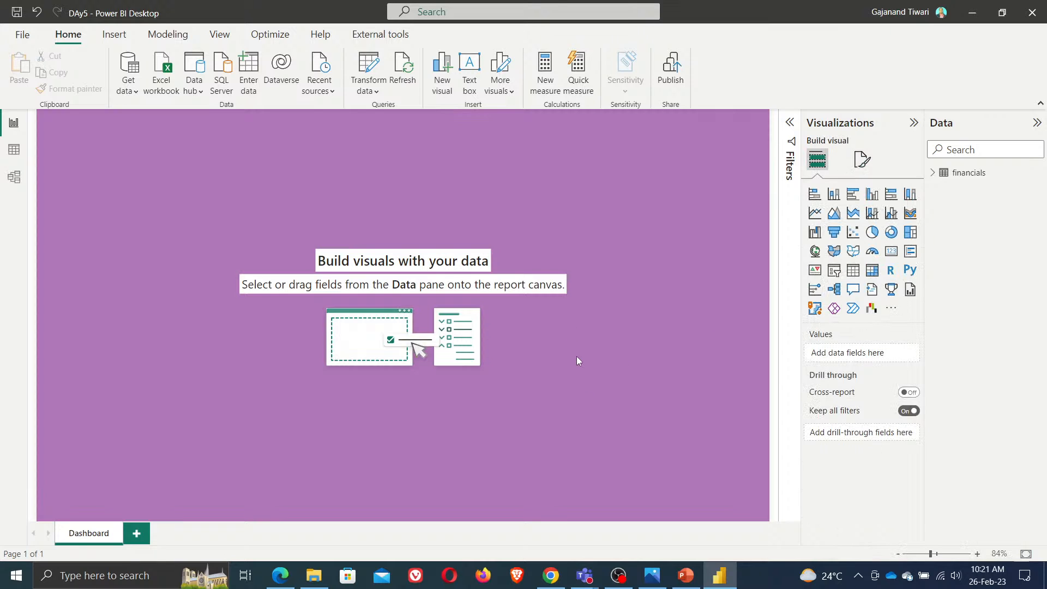
click(863, 159)
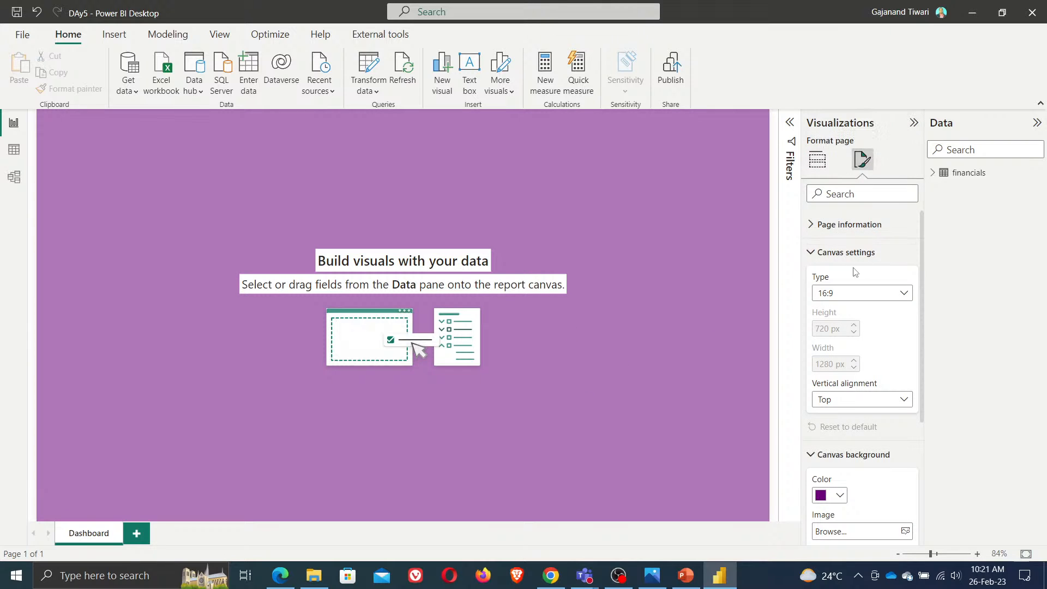
click(810, 253)
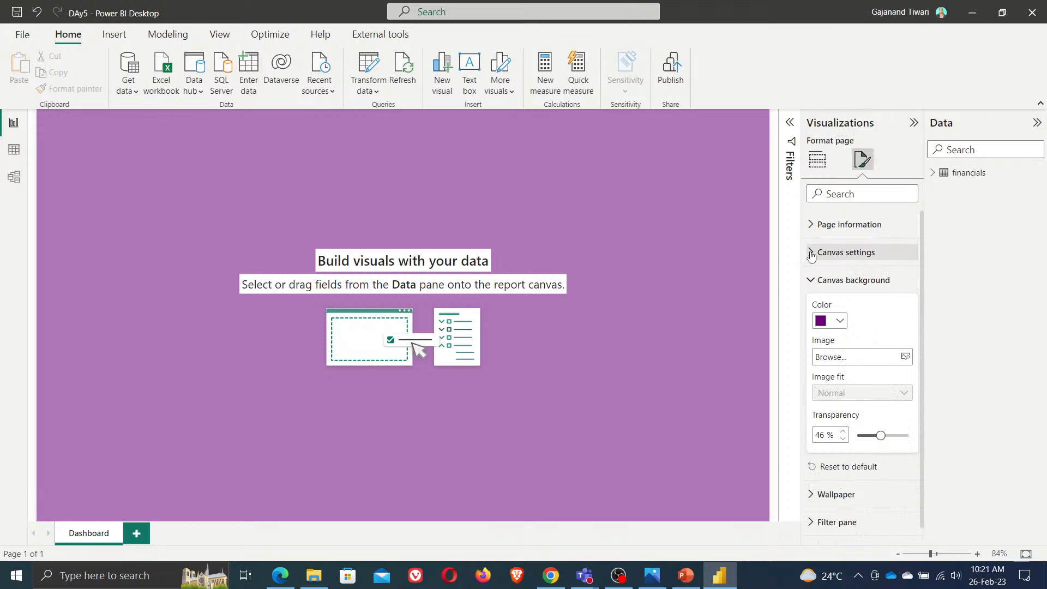
click(193, 194)
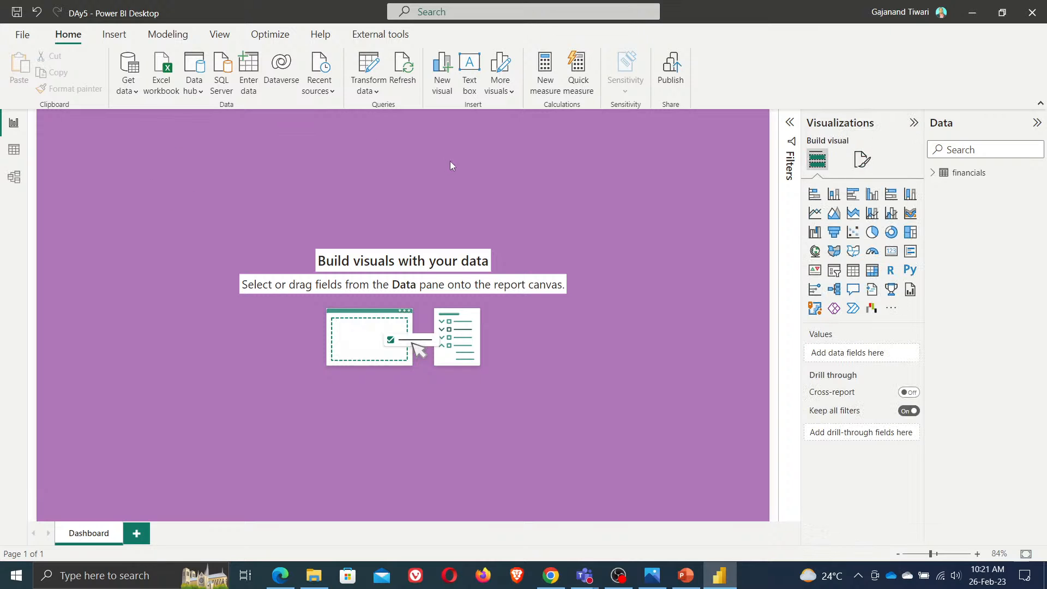
Insert a text box and resize it into a thin banner spanning the full width of the page top
click(469, 68)
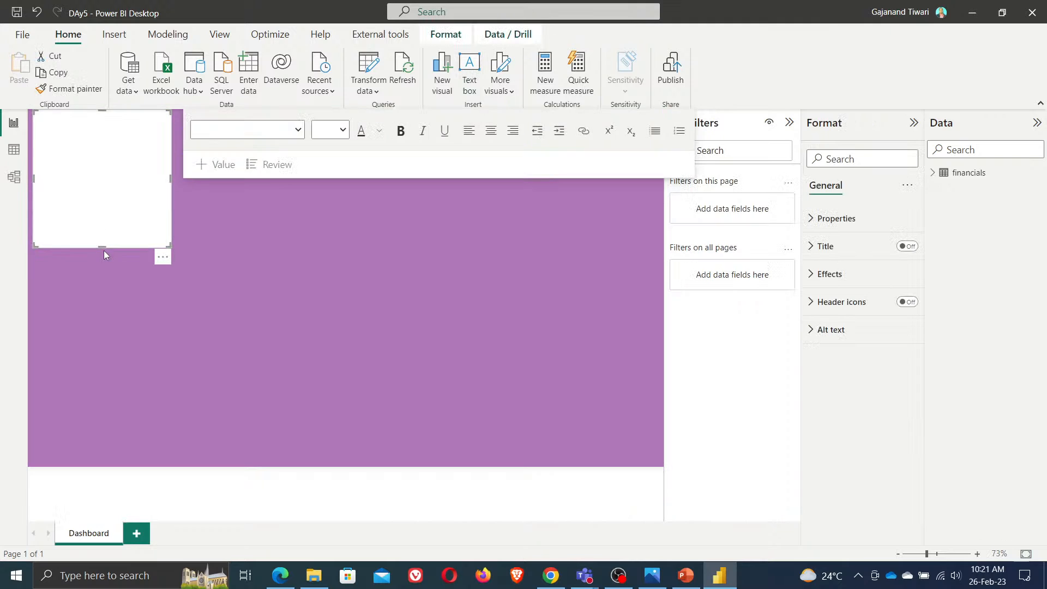
drag(105, 246, 94, 139)
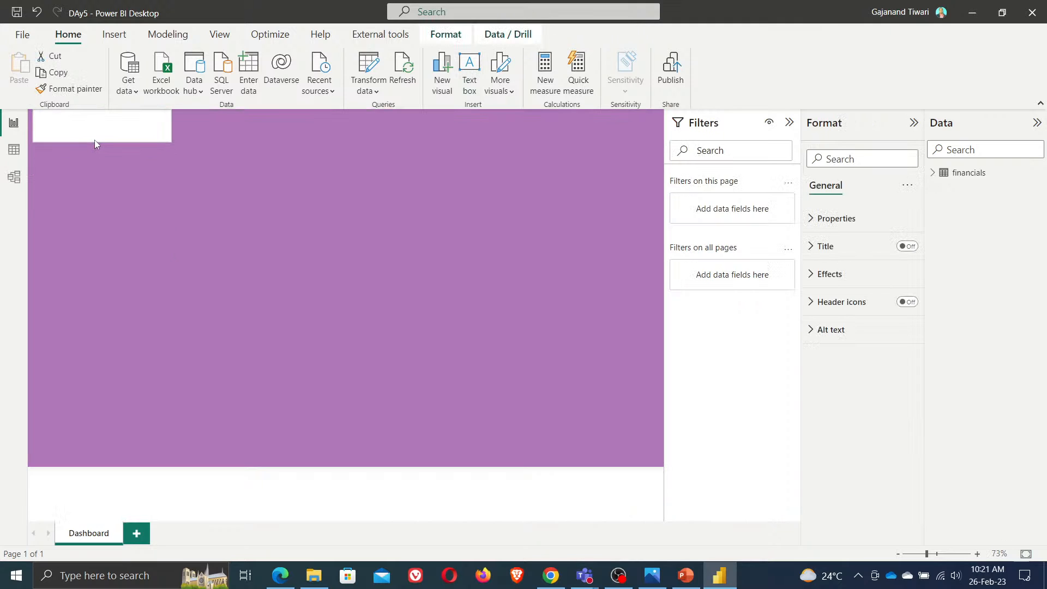
drag(33, 125, 28, 125)
drag(172, 125, 676, 125)
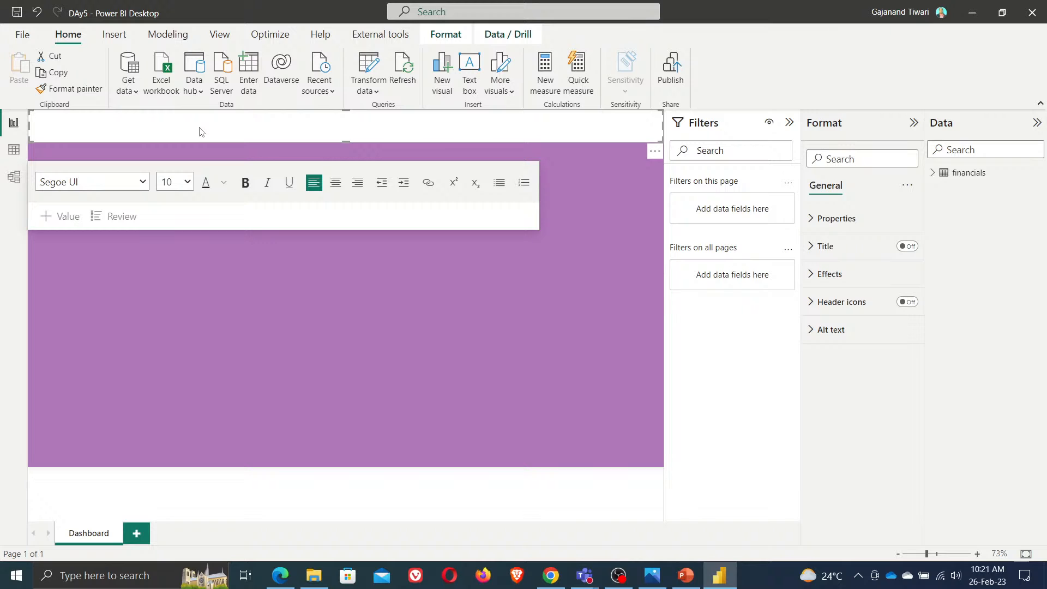
Enter the banner title BUILD FUTURE LAB DAY5 TRANINIG BY followed by the presenter's name
text(BUILD)
text( FUTURE LAB )
text(DAY)
text(S)
text( TRANINIG)
text( -)
key(BackSpace)
text(BY GAJANAND)
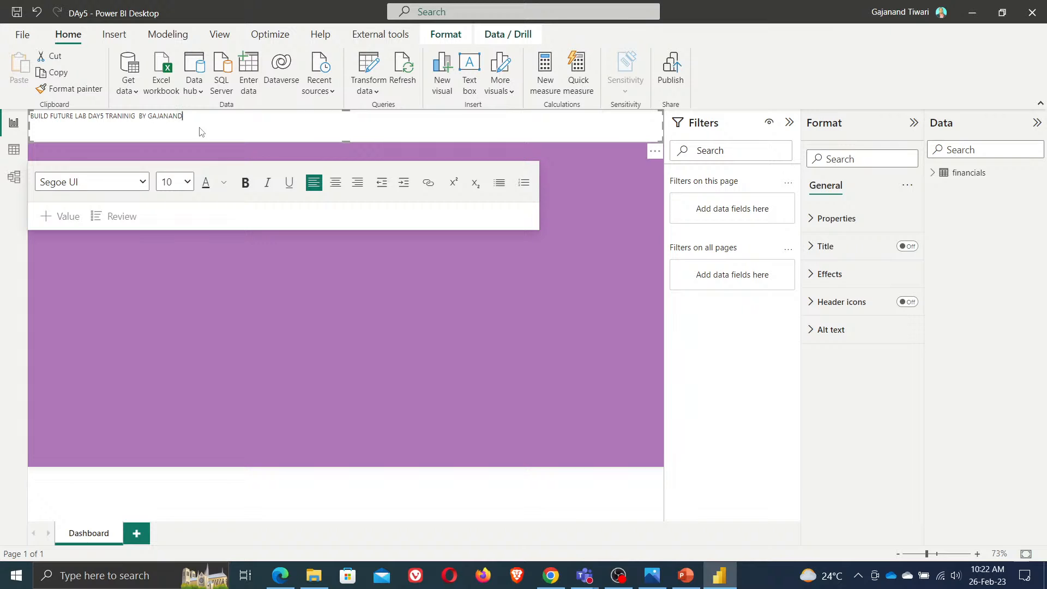
Format the whole title text as 24 pt, centred, bold and white
key(ctrl+a)
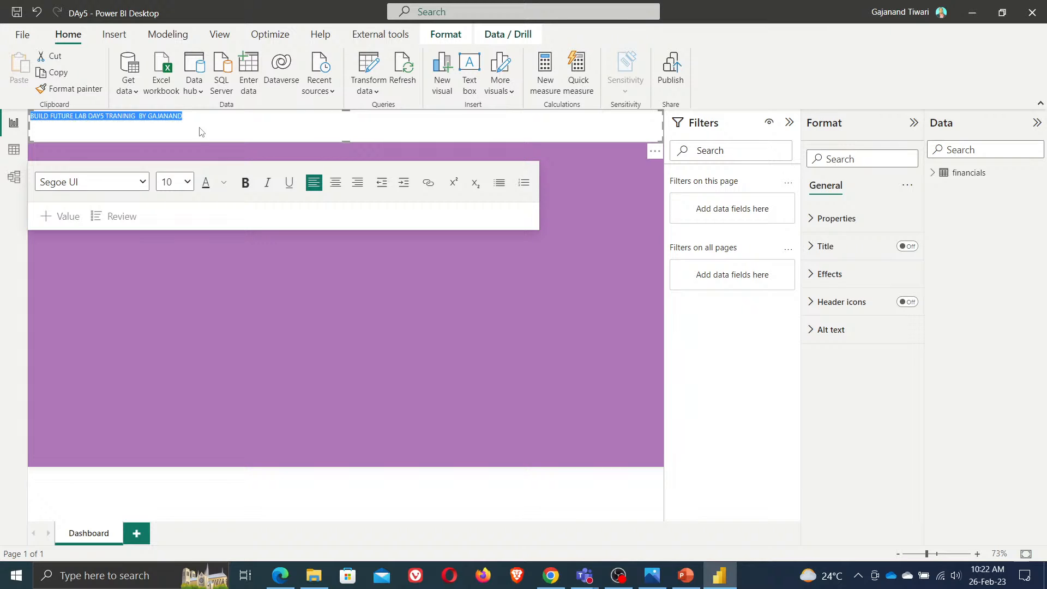
click(188, 182)
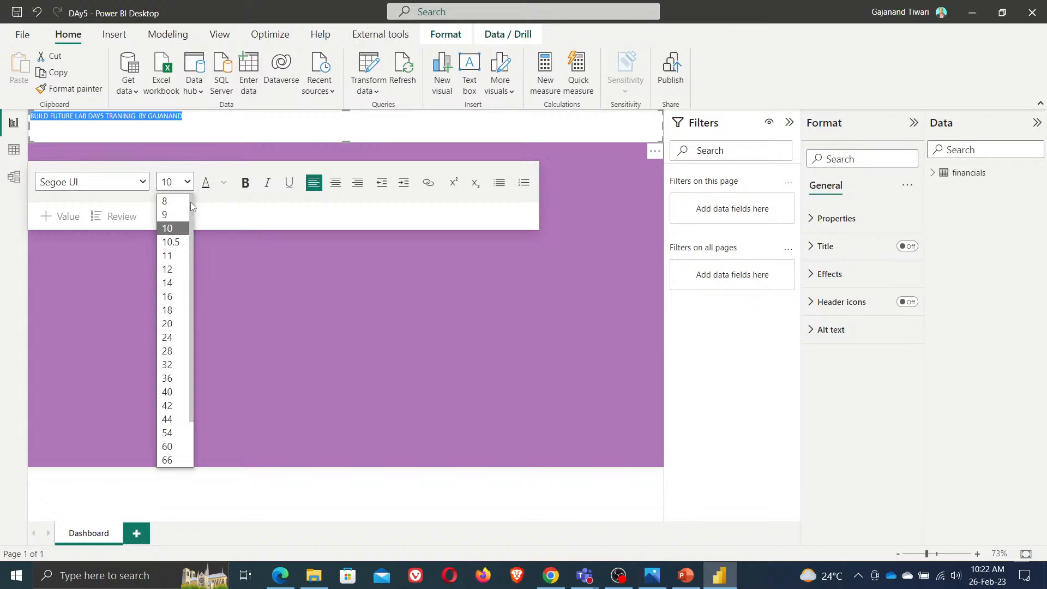
click(177, 334)
click(335, 182)
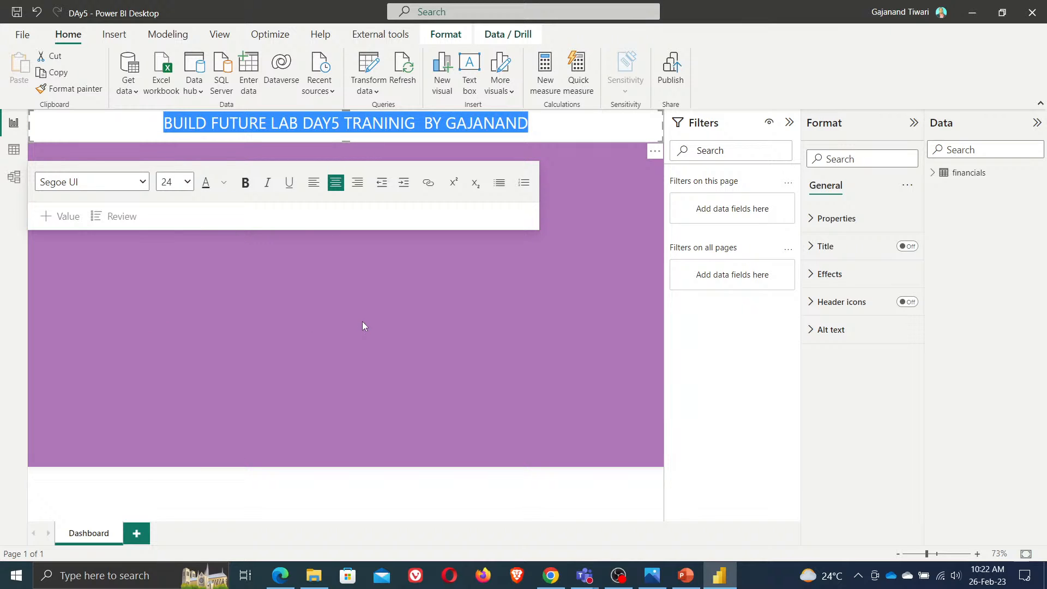
click(246, 185)
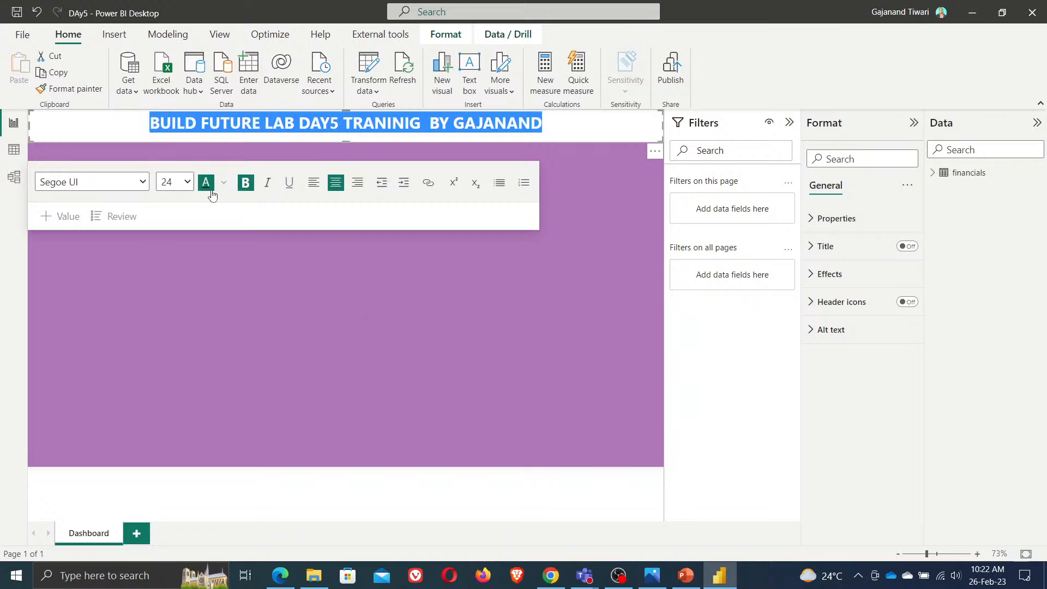
click(223, 182)
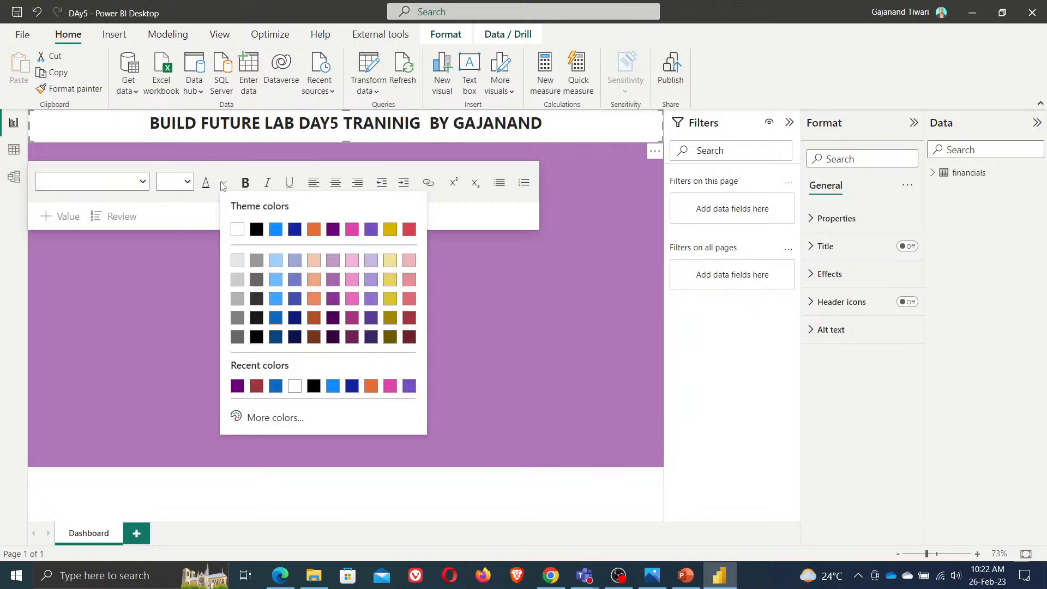
click(236, 230)
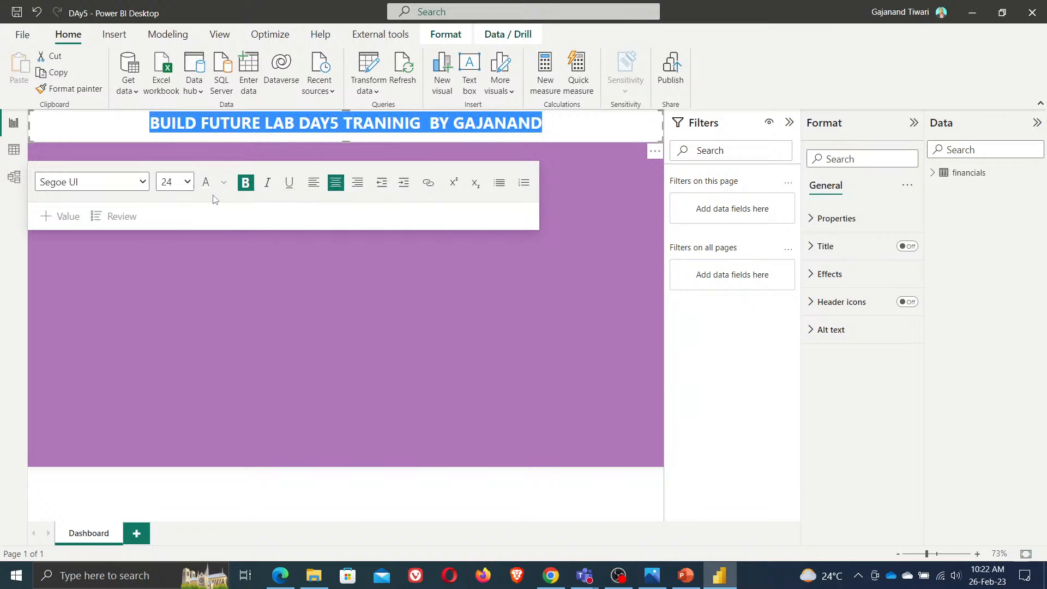
Give the title text box a dark red background colour
click(841, 279)
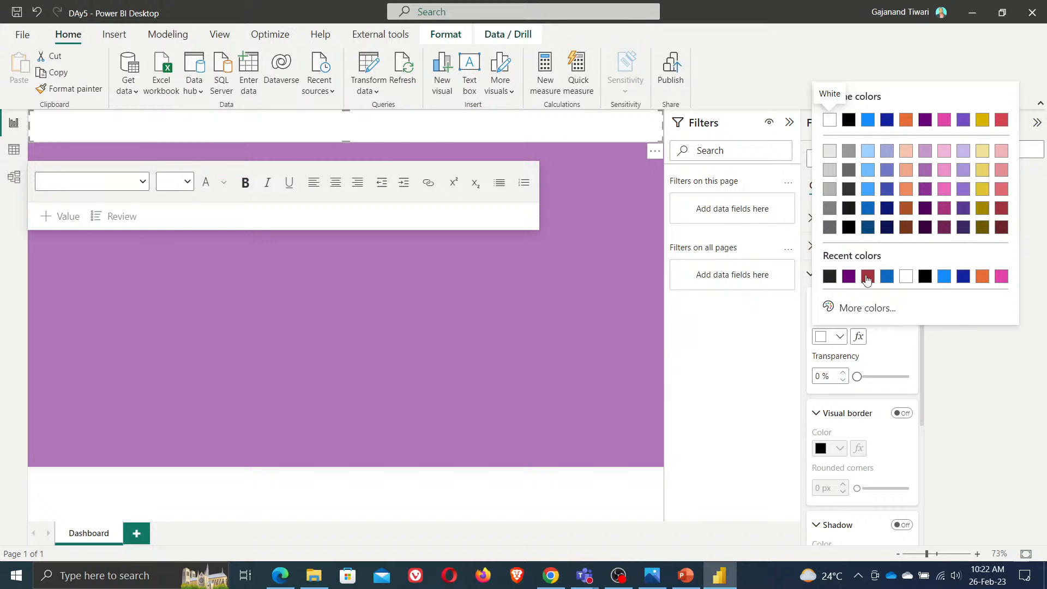
click(867, 279)
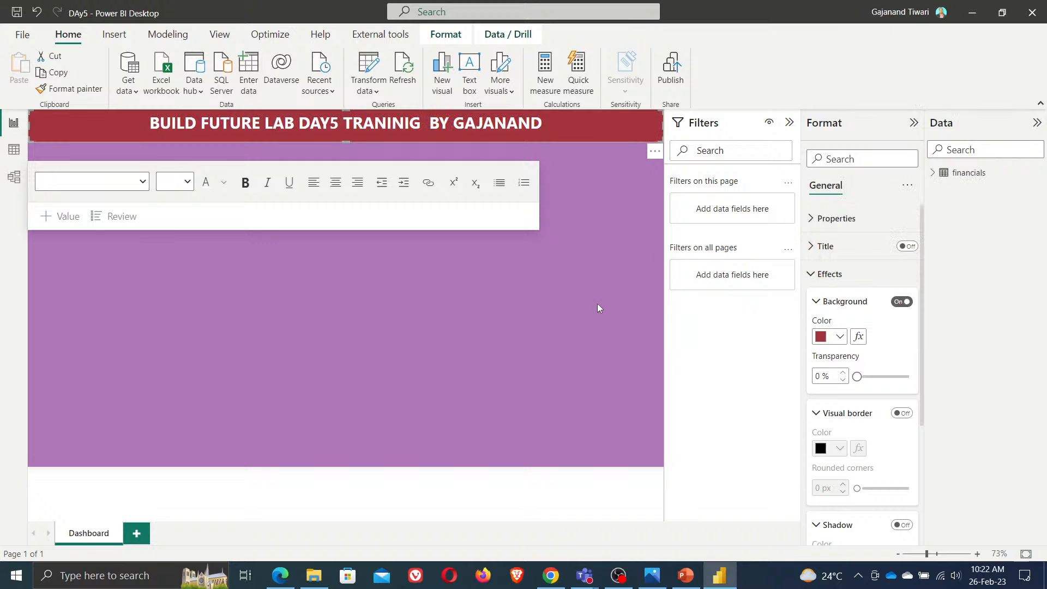
click(459, 318)
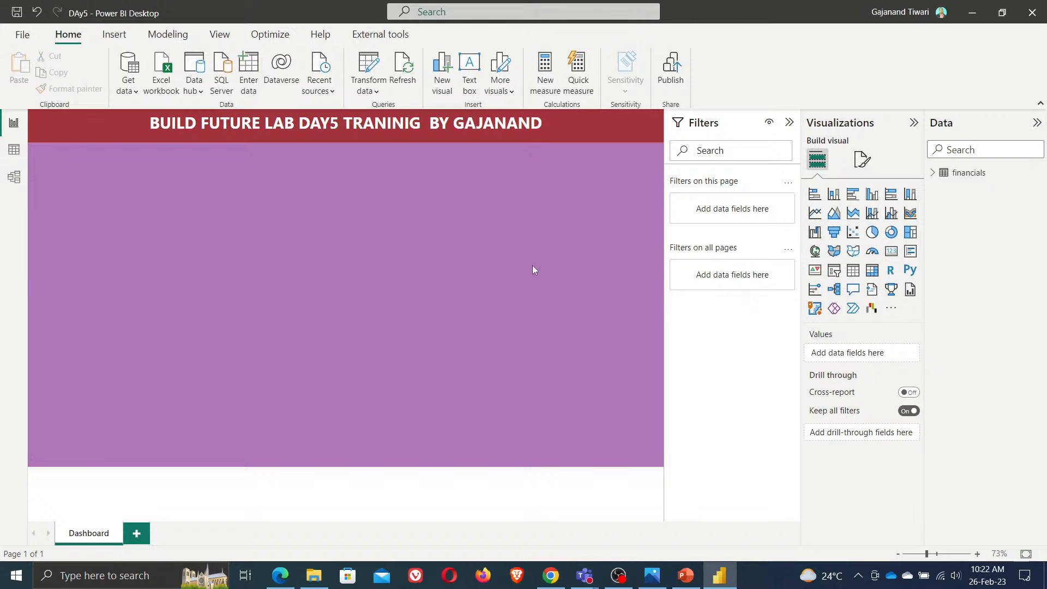
Set the canvas background colour to a custom pink, #E88091
click(863, 160)
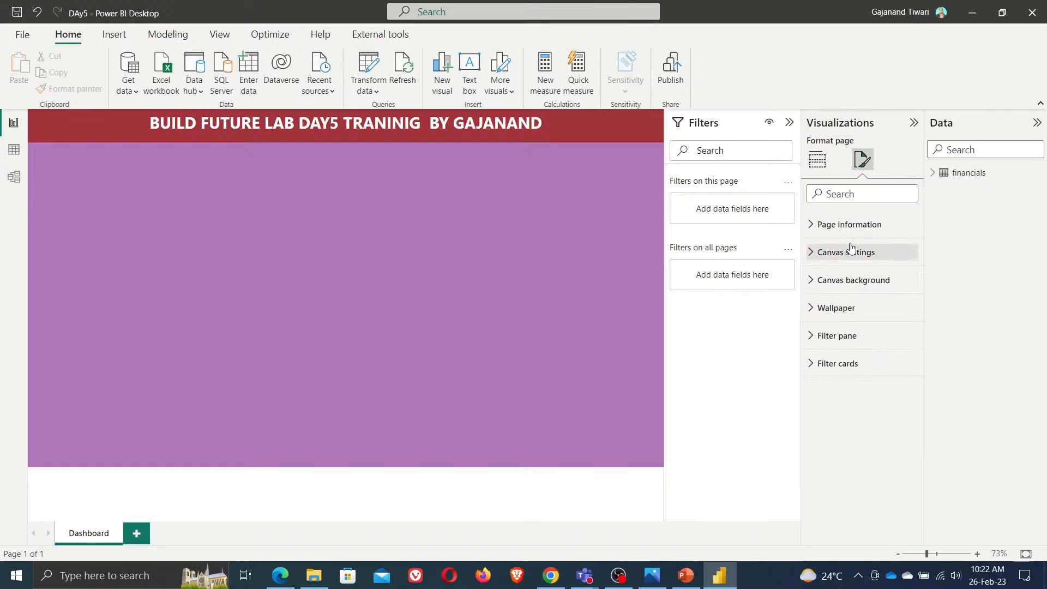
click(849, 282)
click(841, 322)
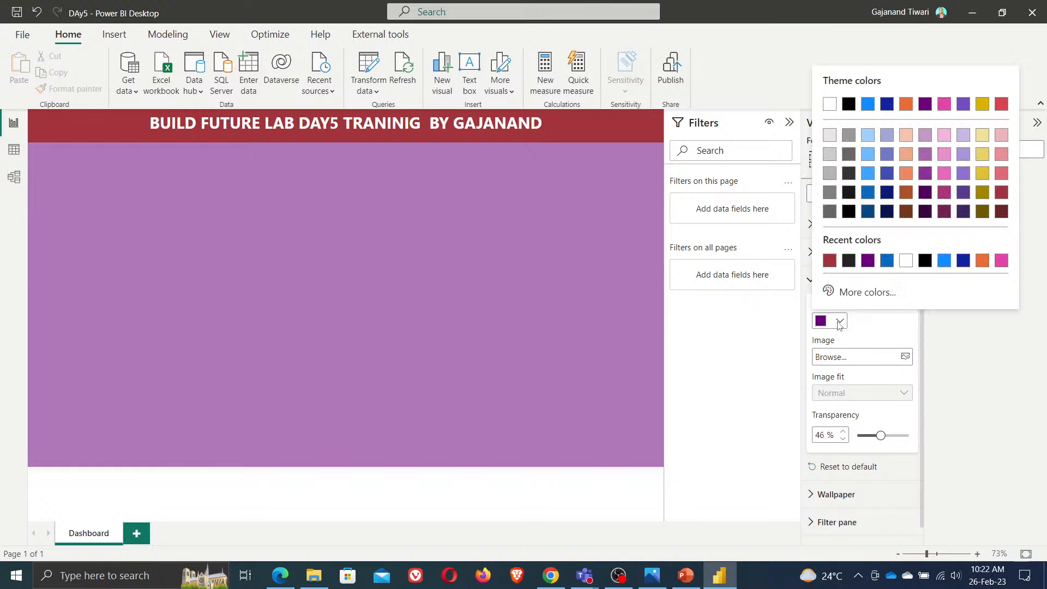
click(872, 263)
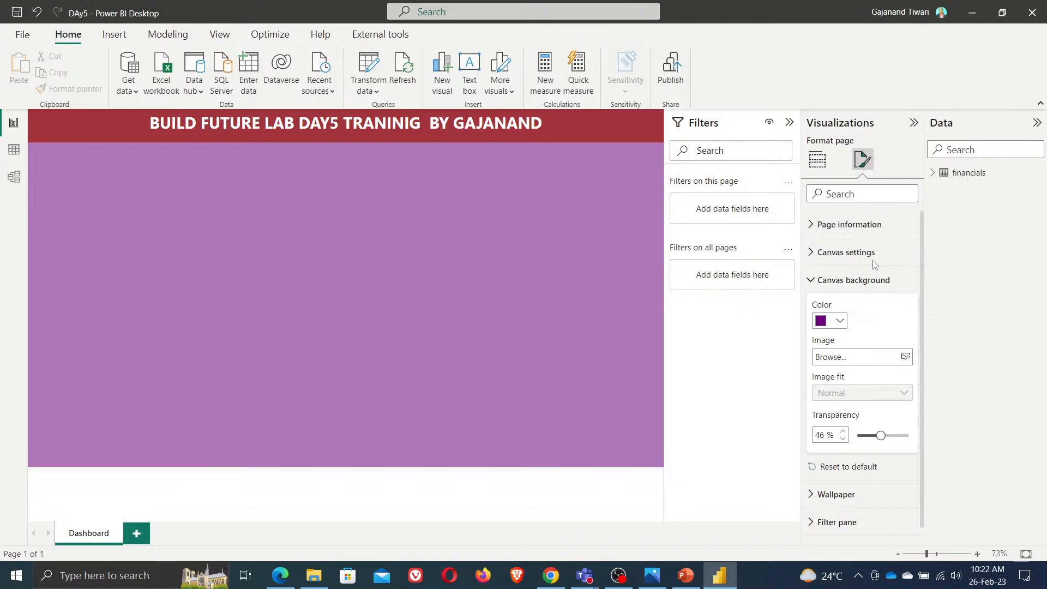
click(840, 321)
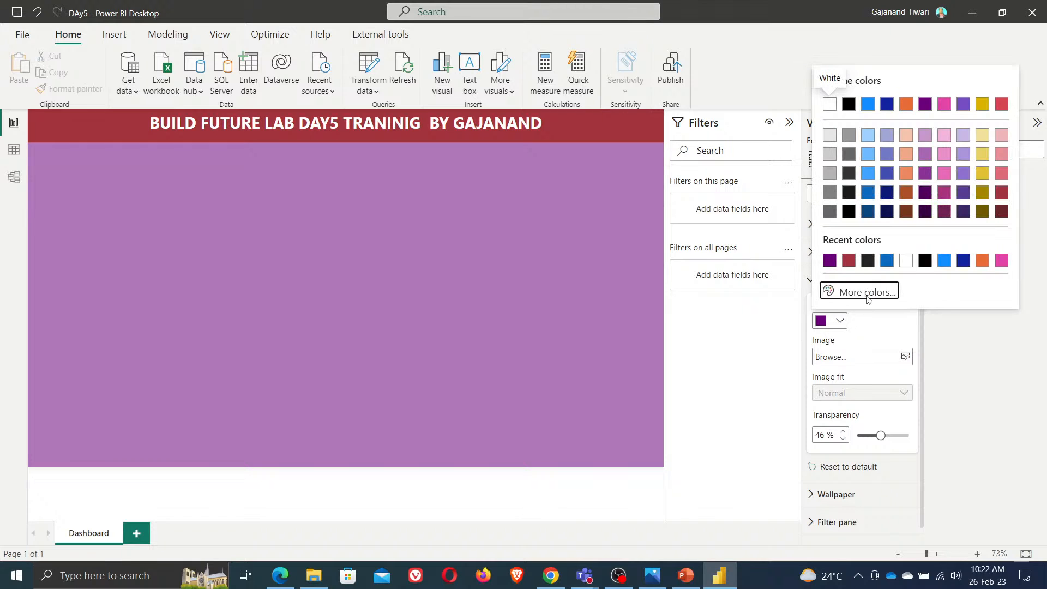
click(869, 290)
drag(972, 245, 1003, 245)
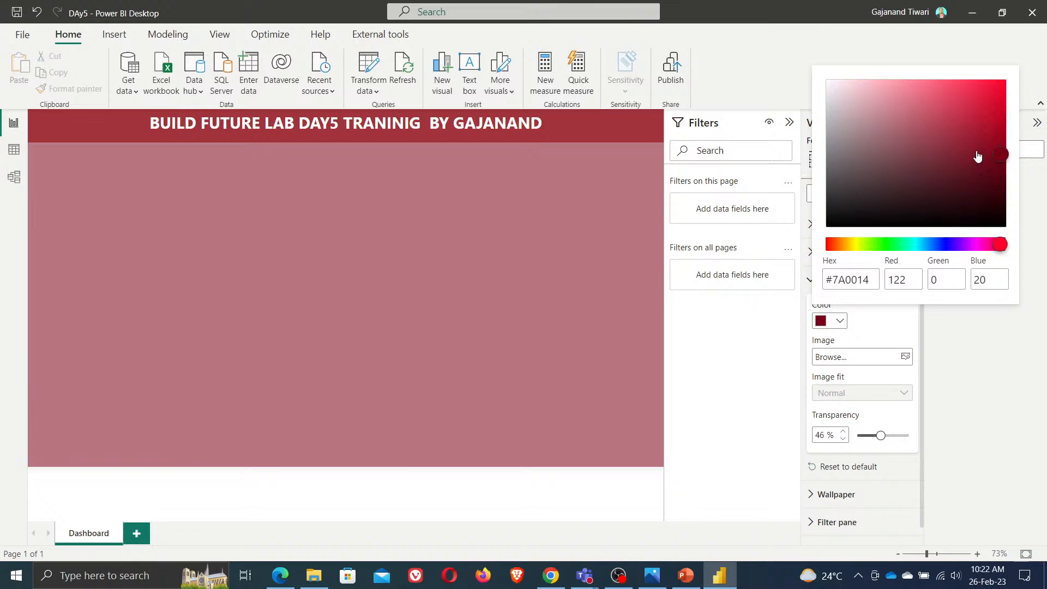
drag(978, 157, 907, 99)
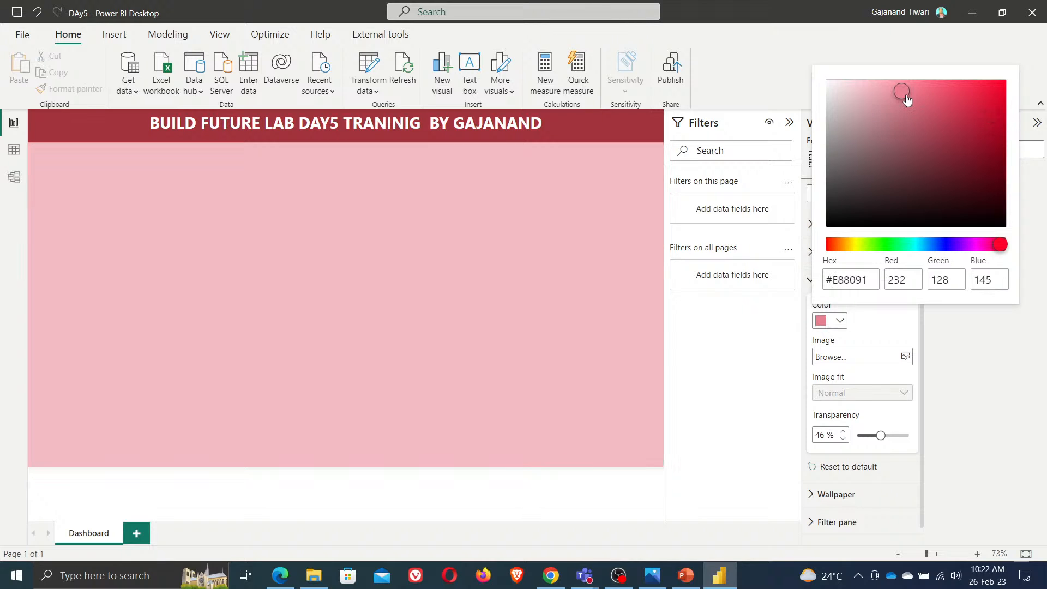
click(707, 418)
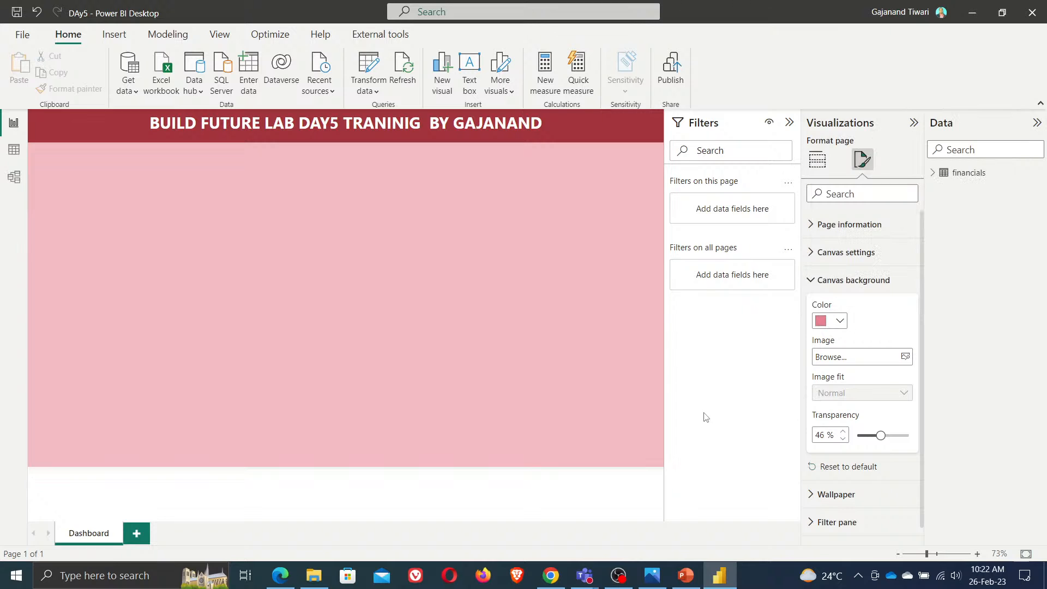
Collapse the Filters pane and save the report
click(789, 123)
click(428, 349)
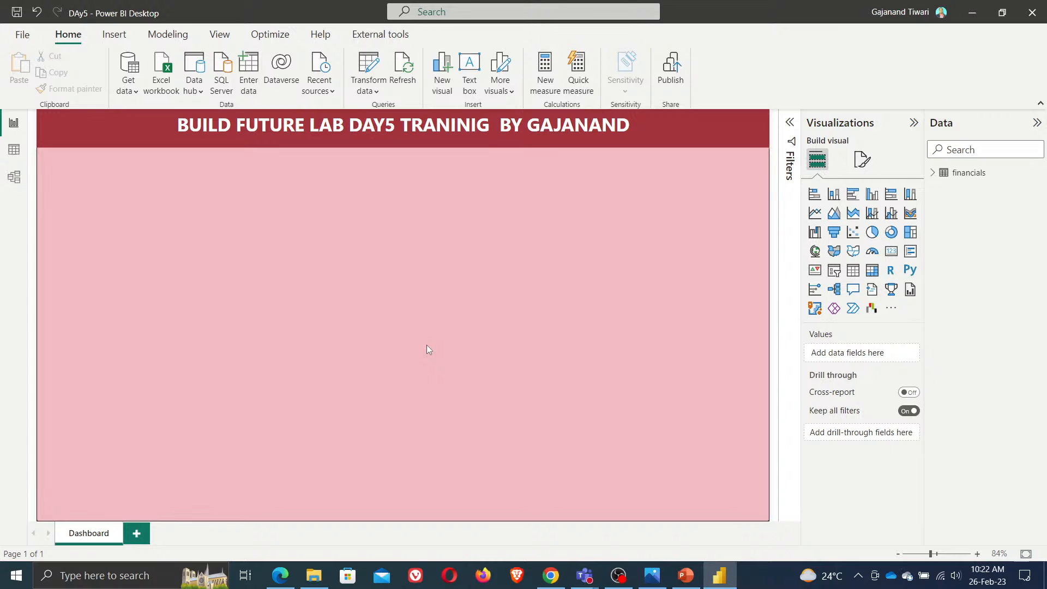
click(17, 12)
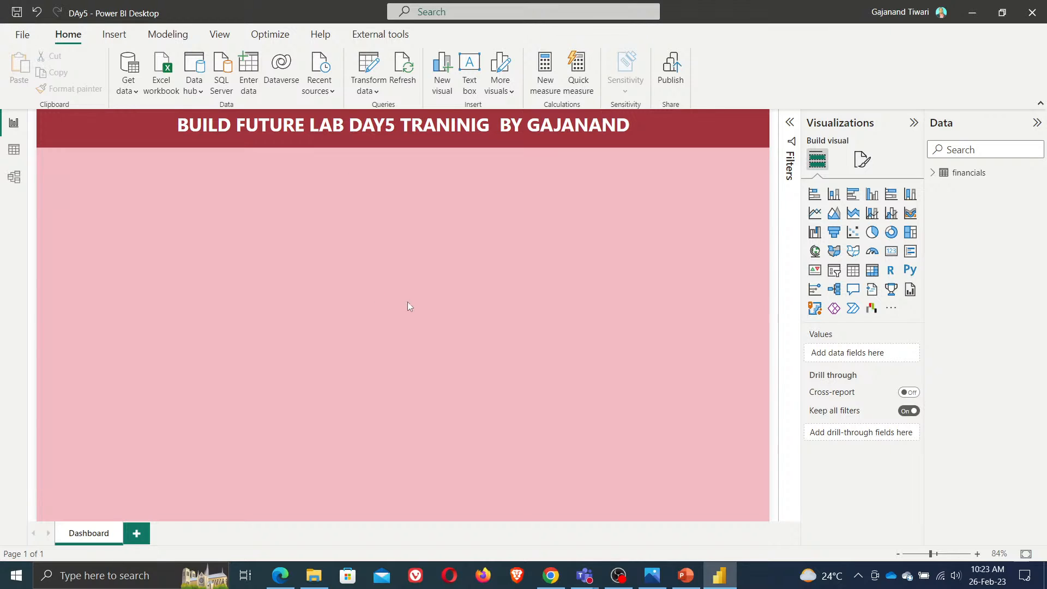
Expand the financials table to show its fields
click(932, 172)
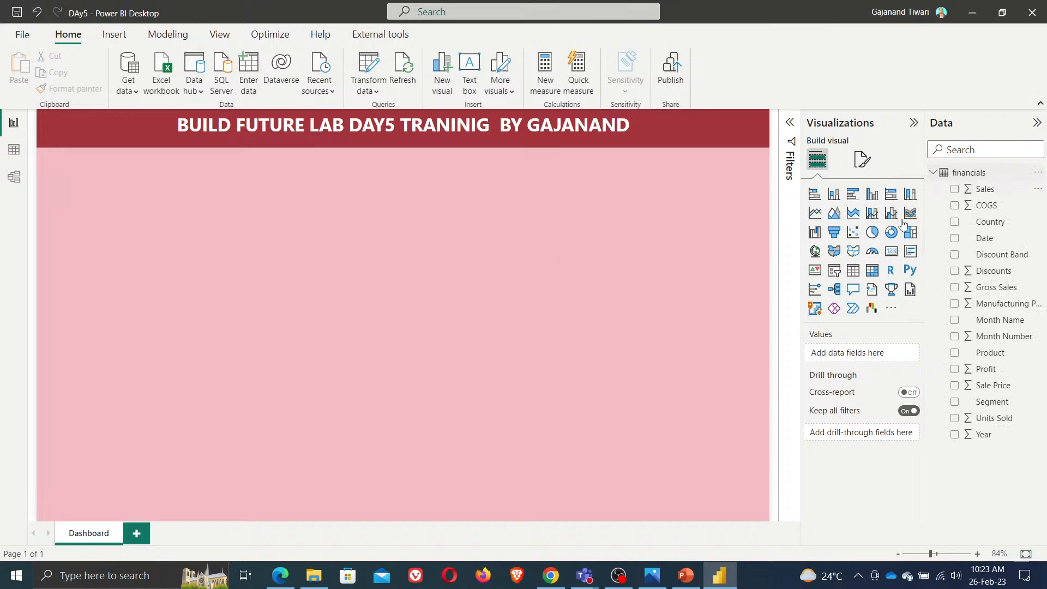
Add a slicer for the financials Date field and place it in the top-left corner below the title
click(834, 270)
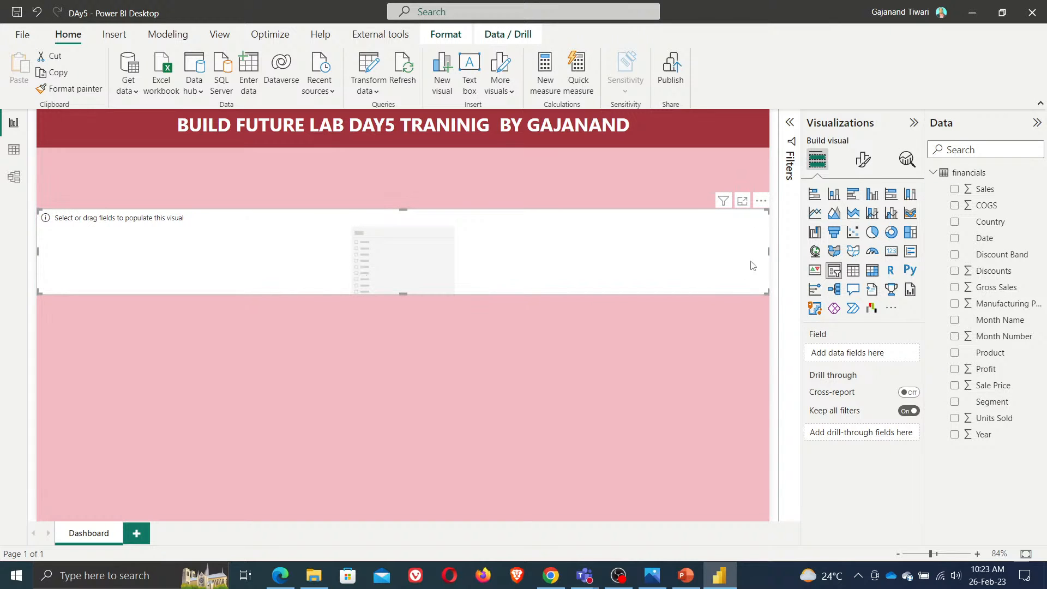
drag(769, 251, 285, 270)
drag(175, 266, 393, 264)
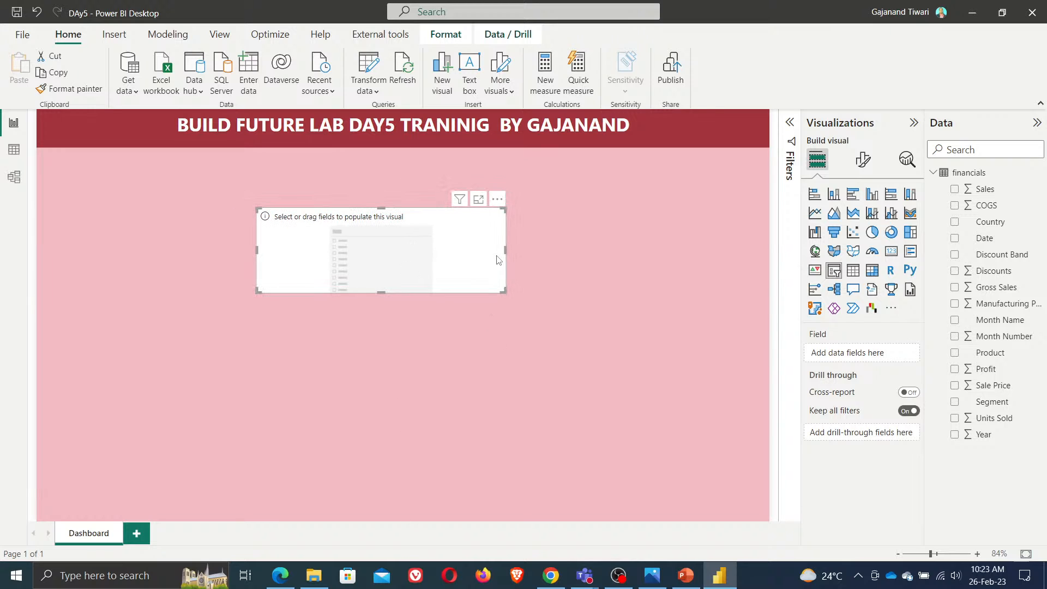
drag(506, 251, 418, 251)
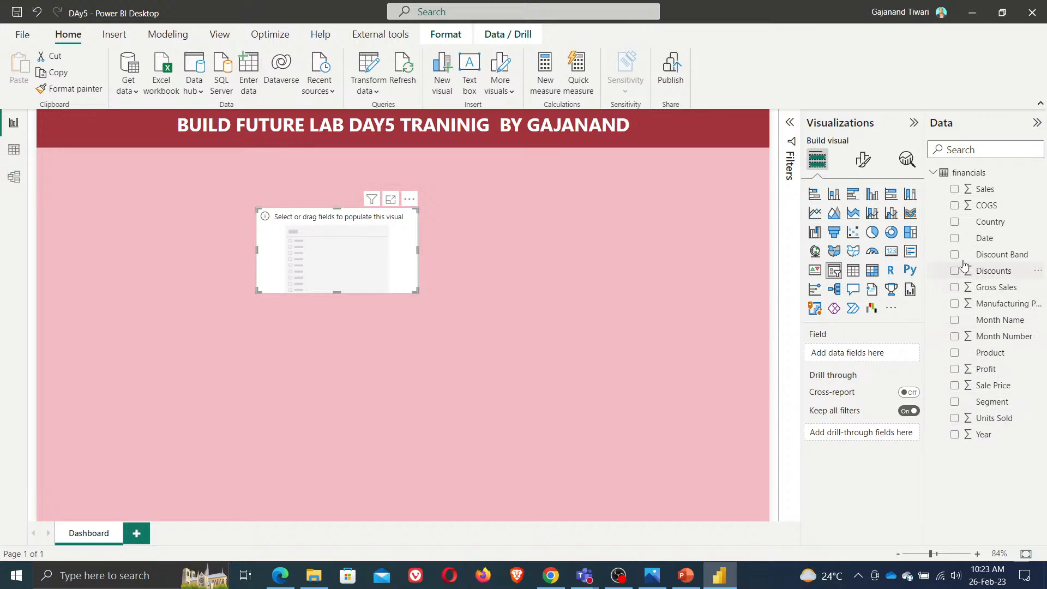
click(954, 238)
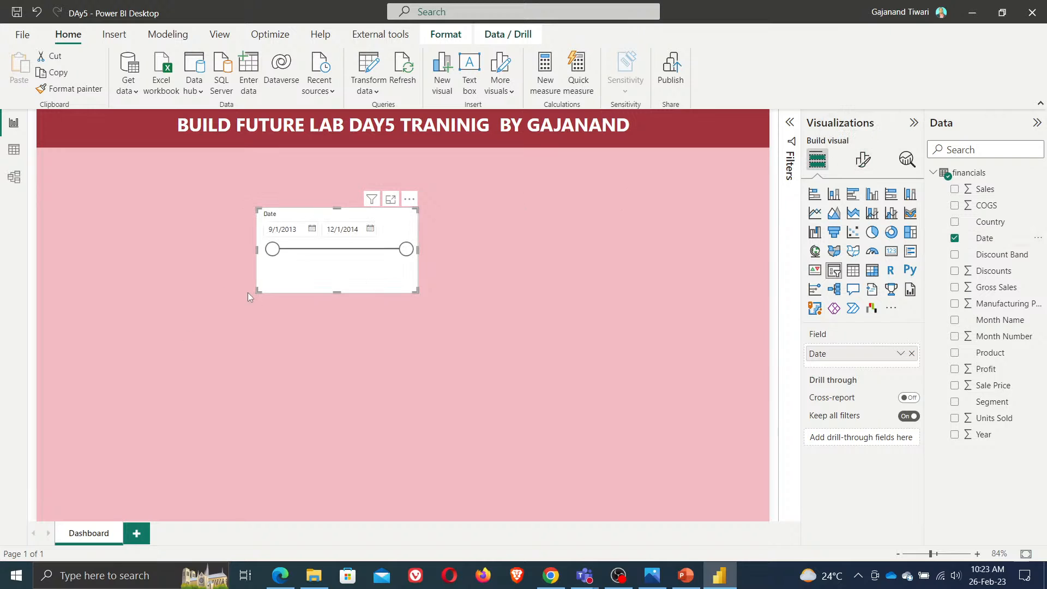
drag(389, 265, 126, 227)
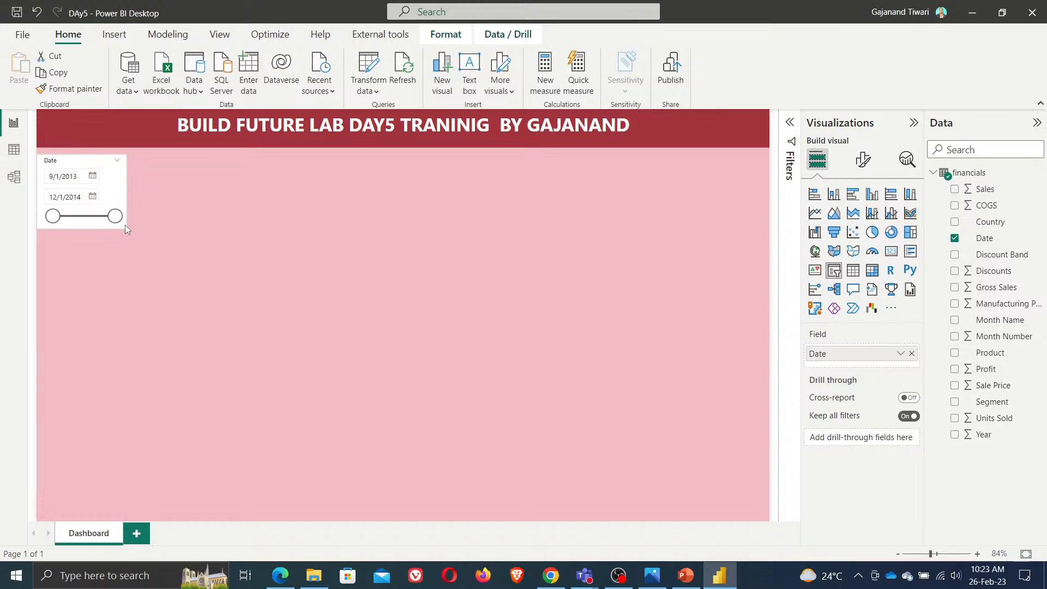
Set the Date slicer's style to Relative Date and resize the slicer slightly wider and shorter
click(863, 159)
click(853, 261)
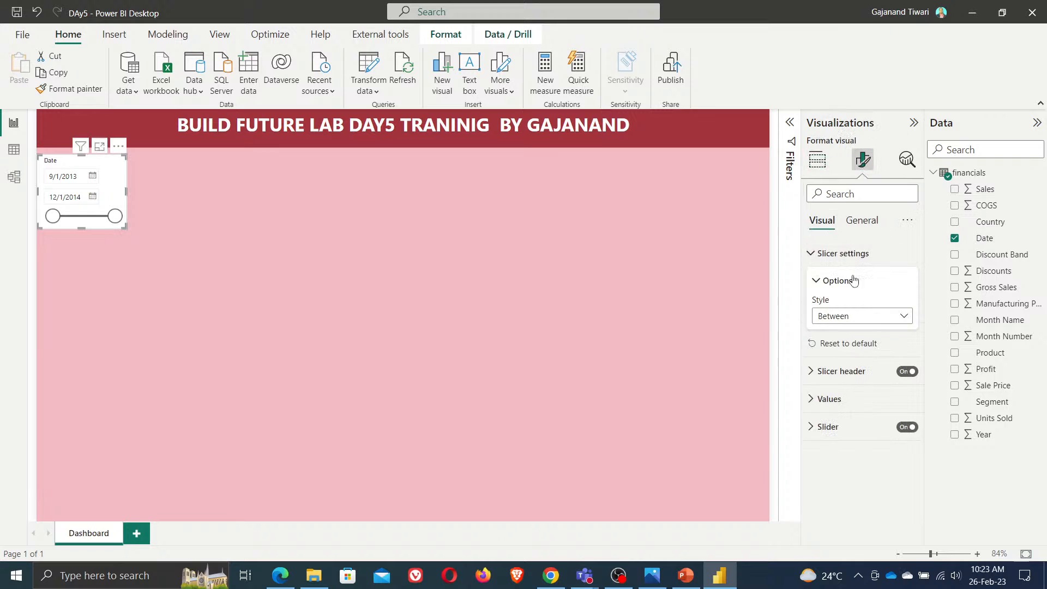
click(891, 319)
click(857, 430)
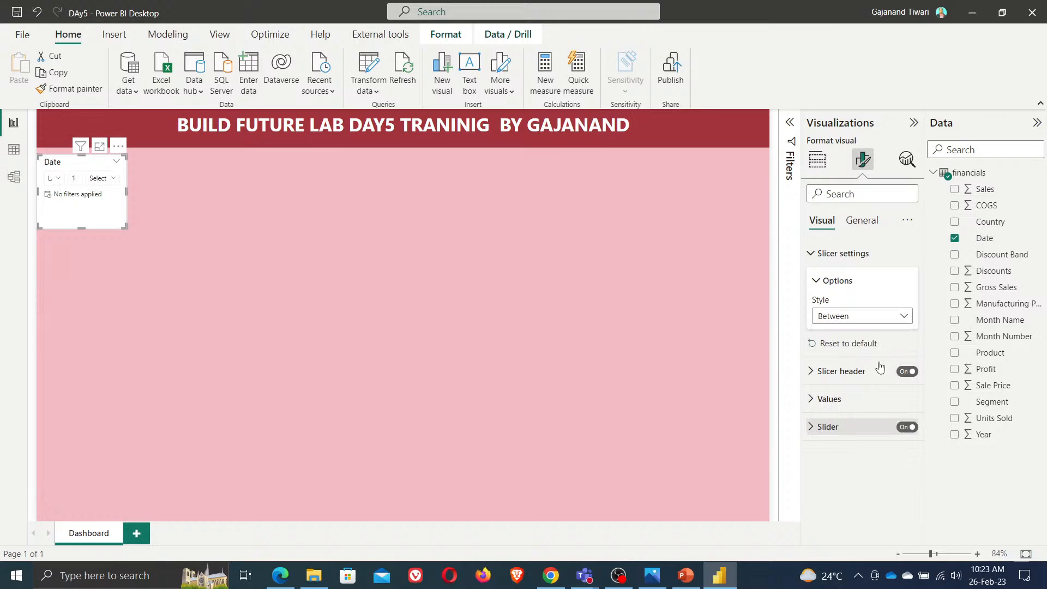
drag(128, 195, 169, 186)
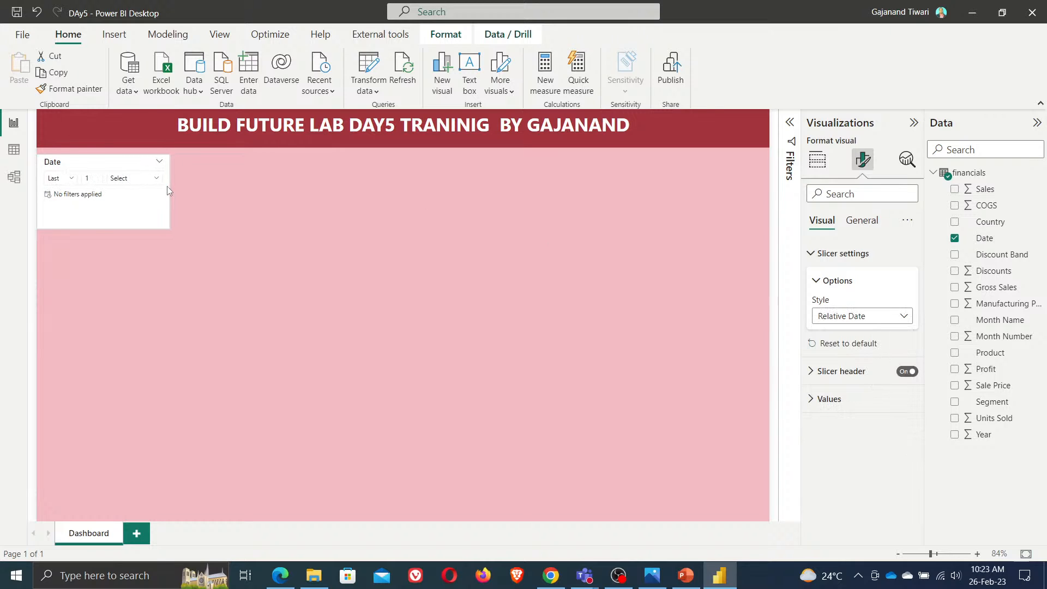
drag(101, 227, 100, 207)
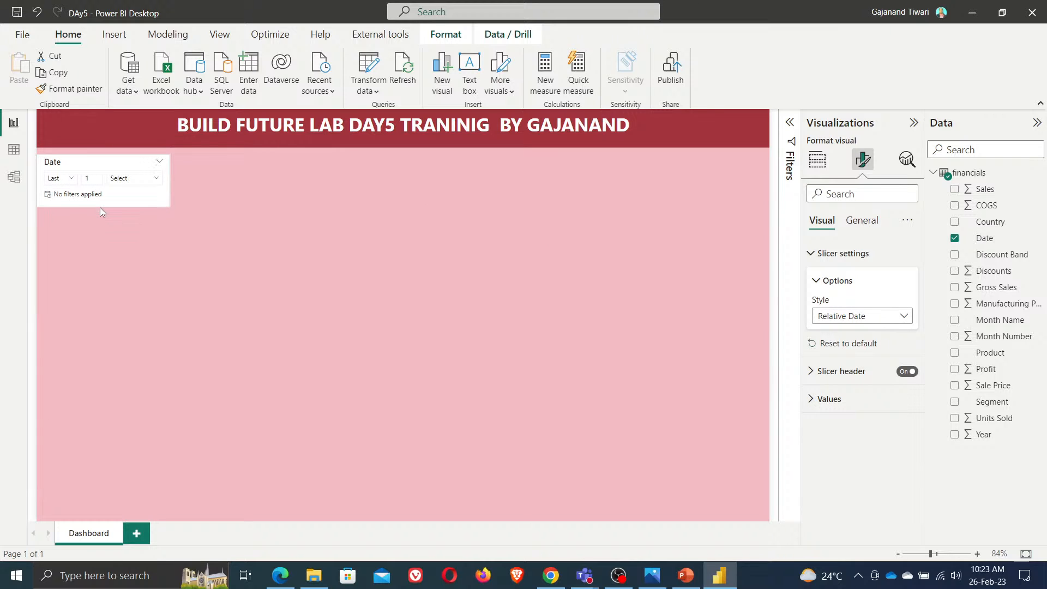
Duplicate the Date slicer below it and switch the copy's field to Country
click(296, 208)
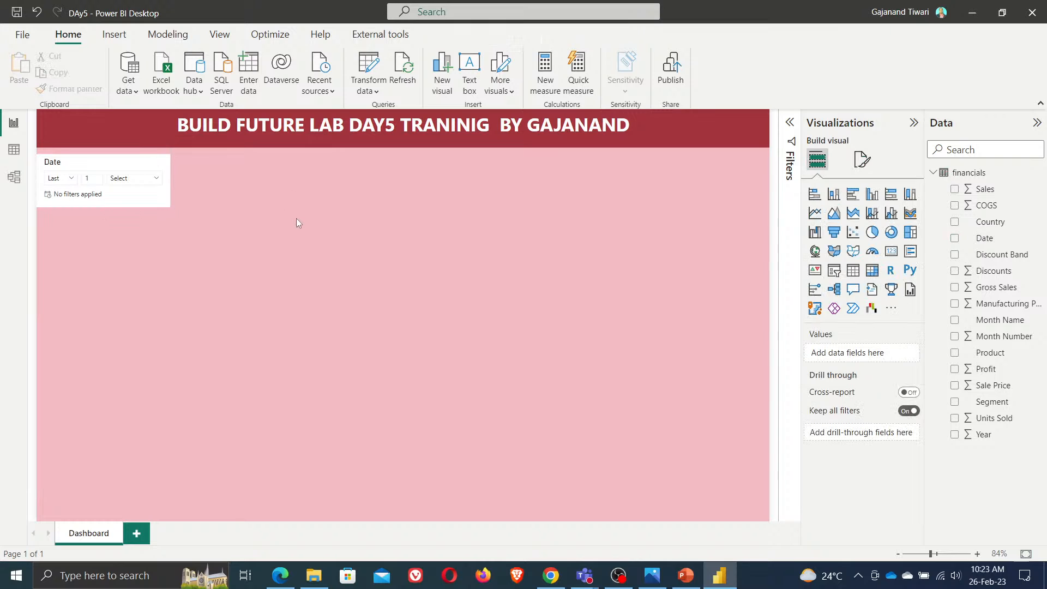
click(89, 165)
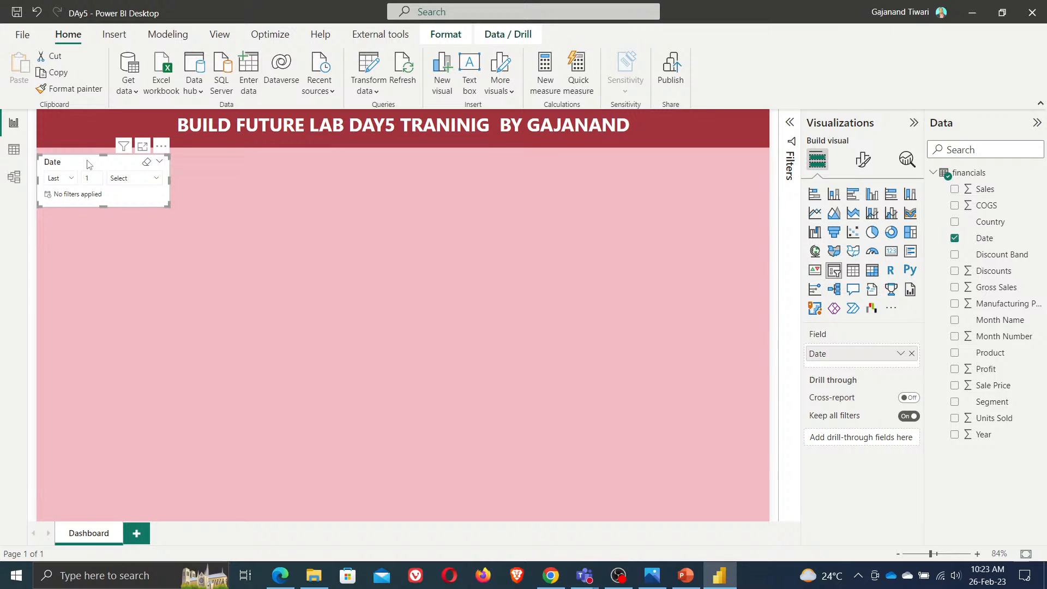
drag(89, 165, 87, 220)
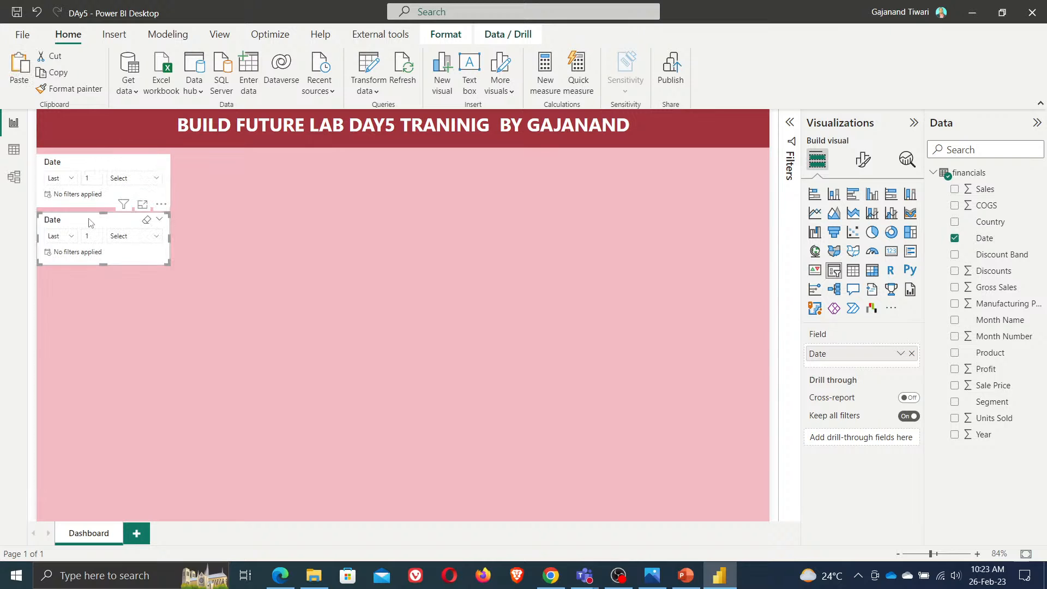
click(955, 238)
click(955, 222)
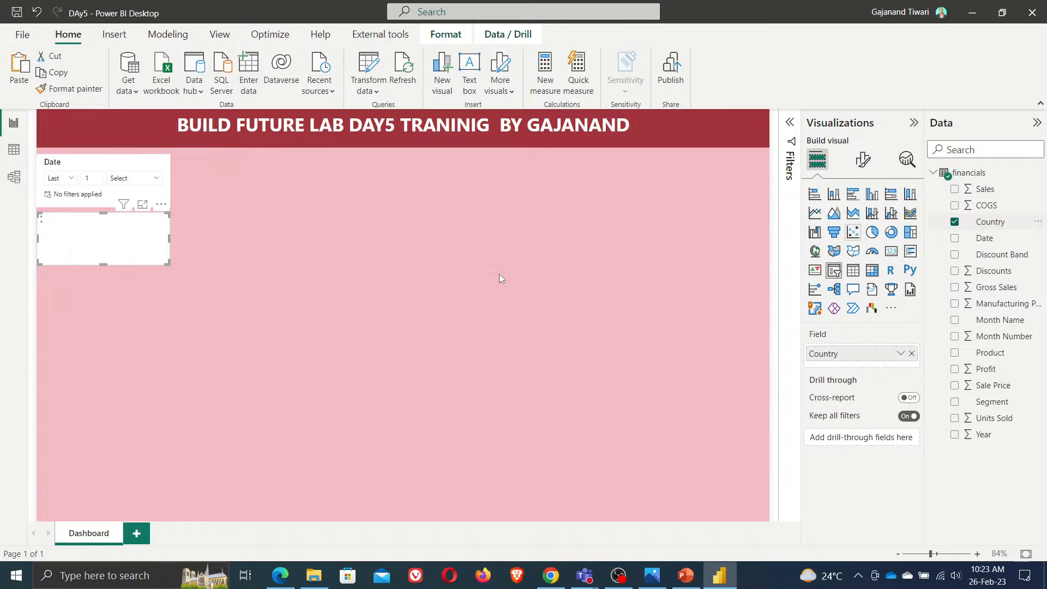
Set the Country slicer's style to Dropdown
click(863, 159)
click(852, 254)
click(856, 316)
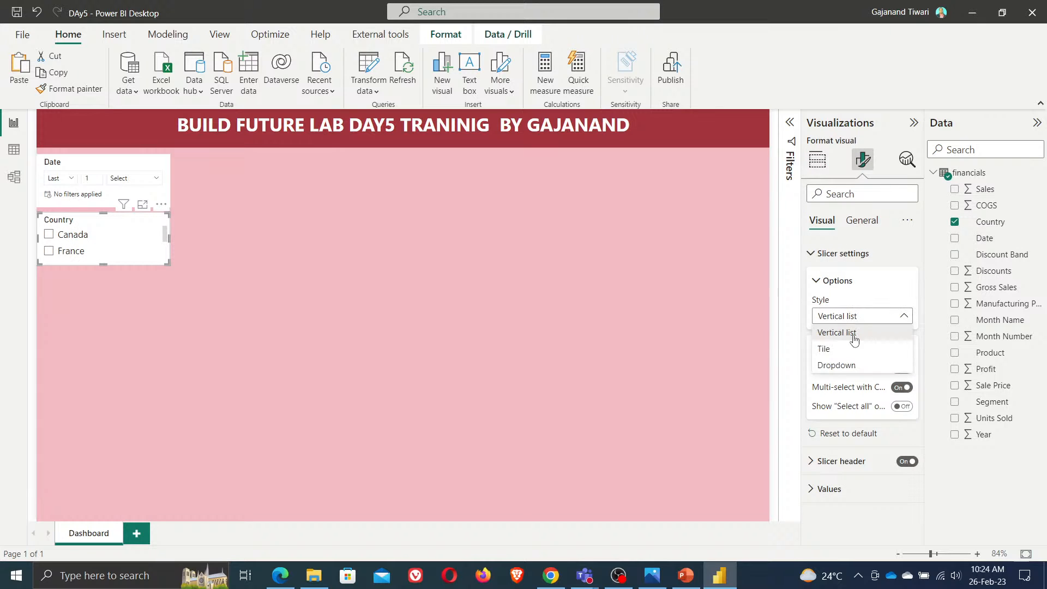
click(850, 365)
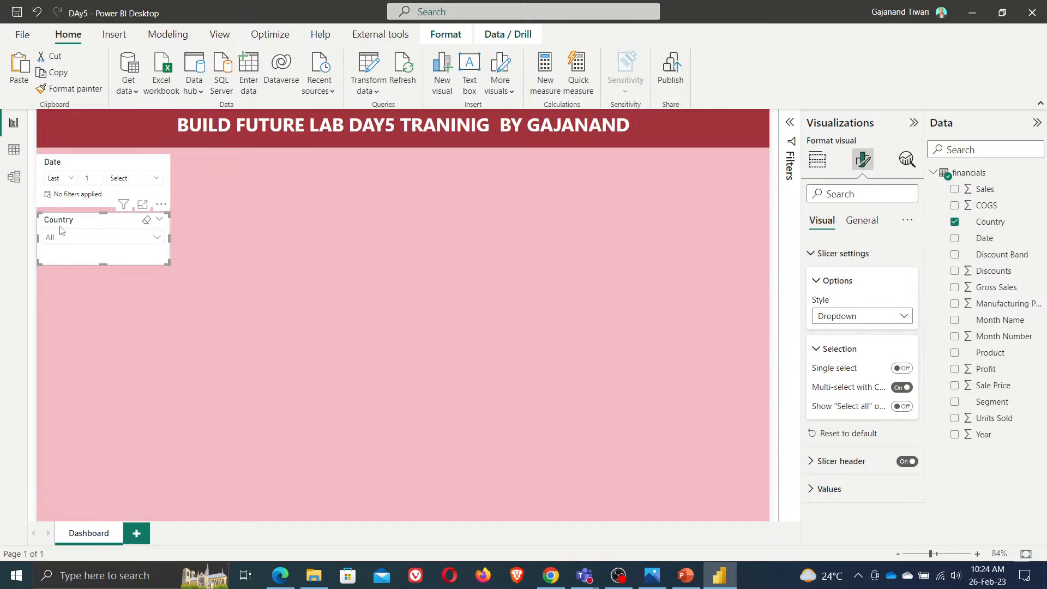
Copy the Country slicer, paste it below, and replace its field with Product
key(ctrl+c)
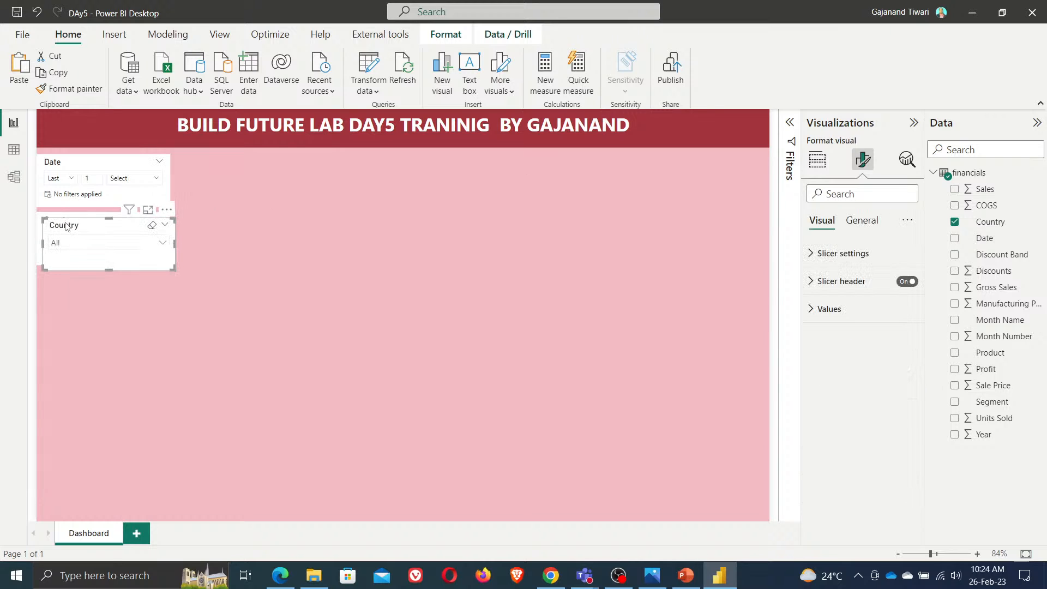
key(ctrl+v)
click(60, 281)
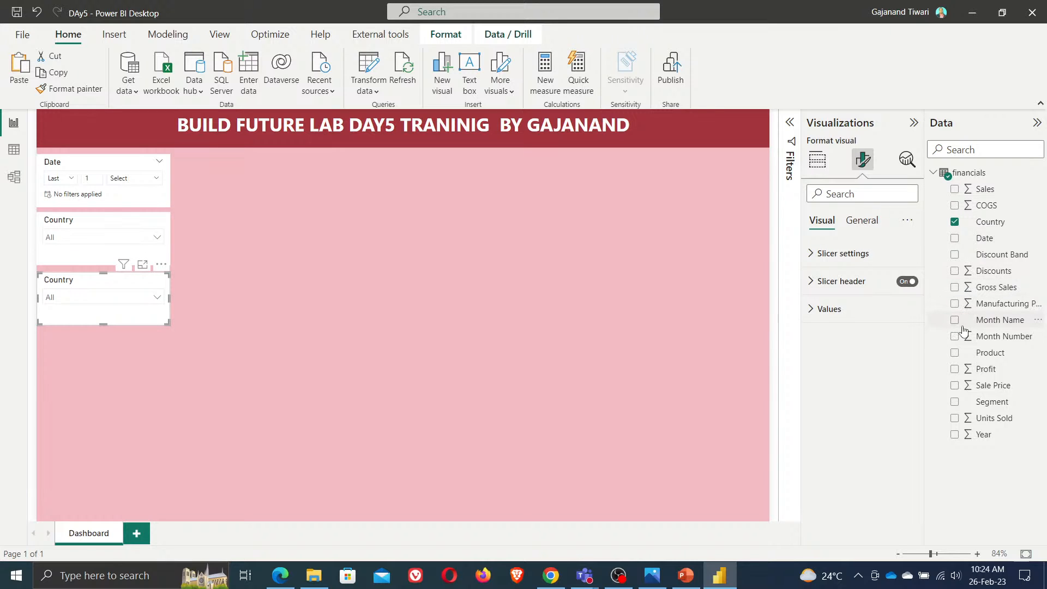
click(817, 160)
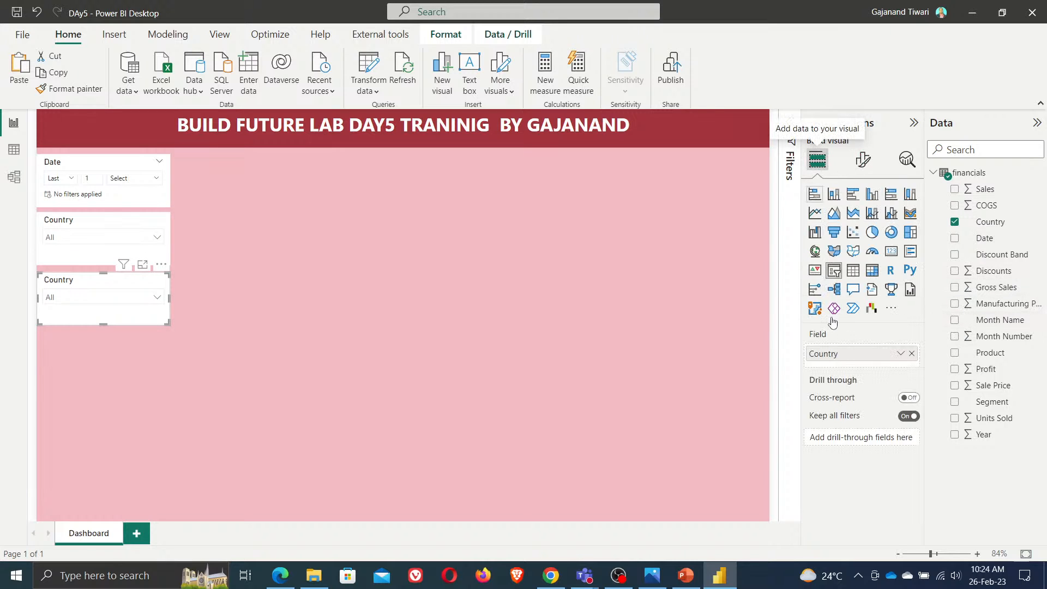
click(912, 354)
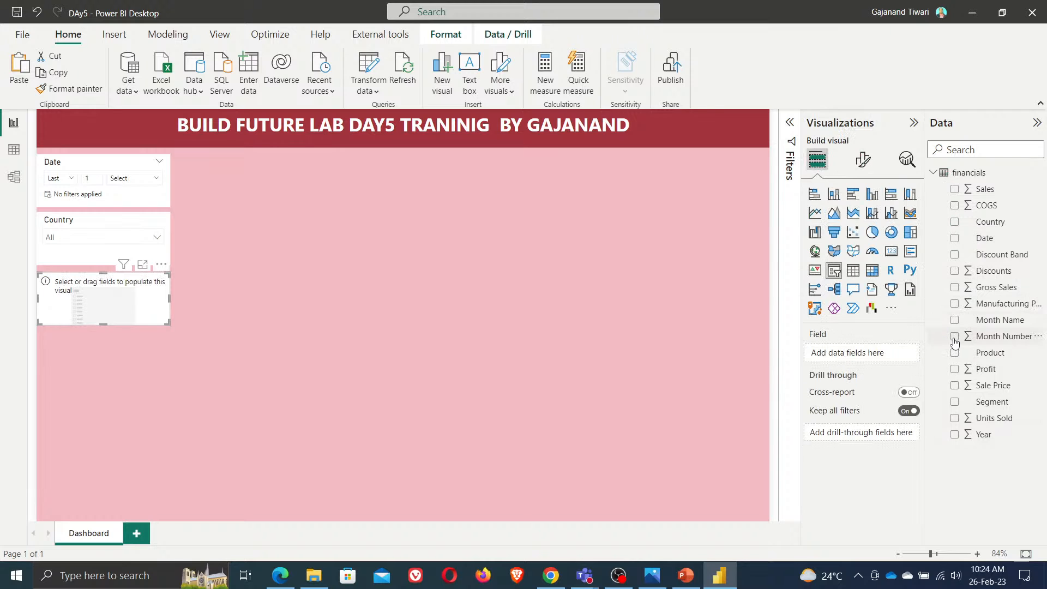
click(954, 353)
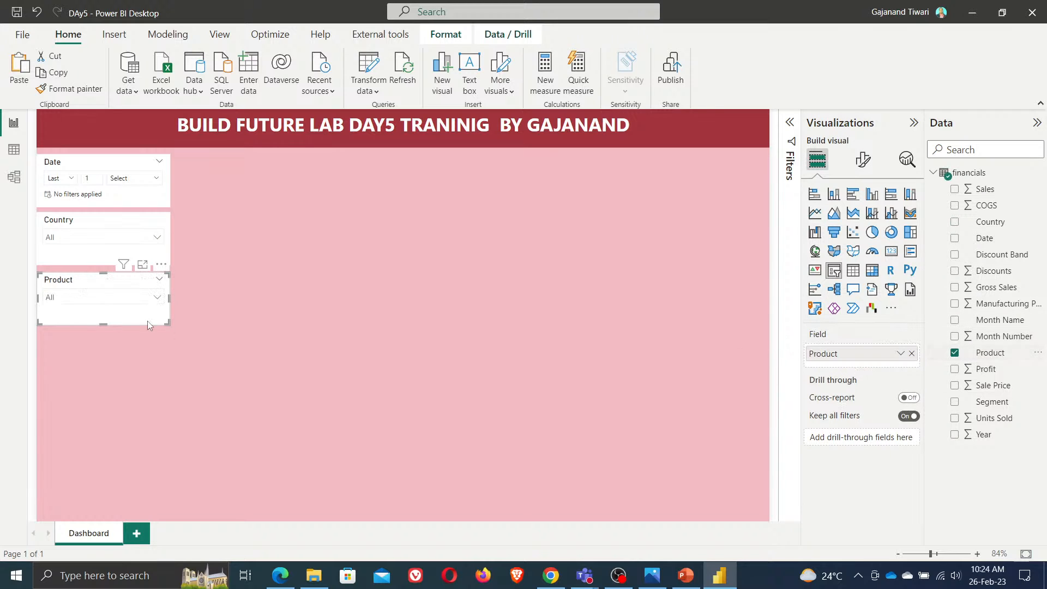
click(91, 298)
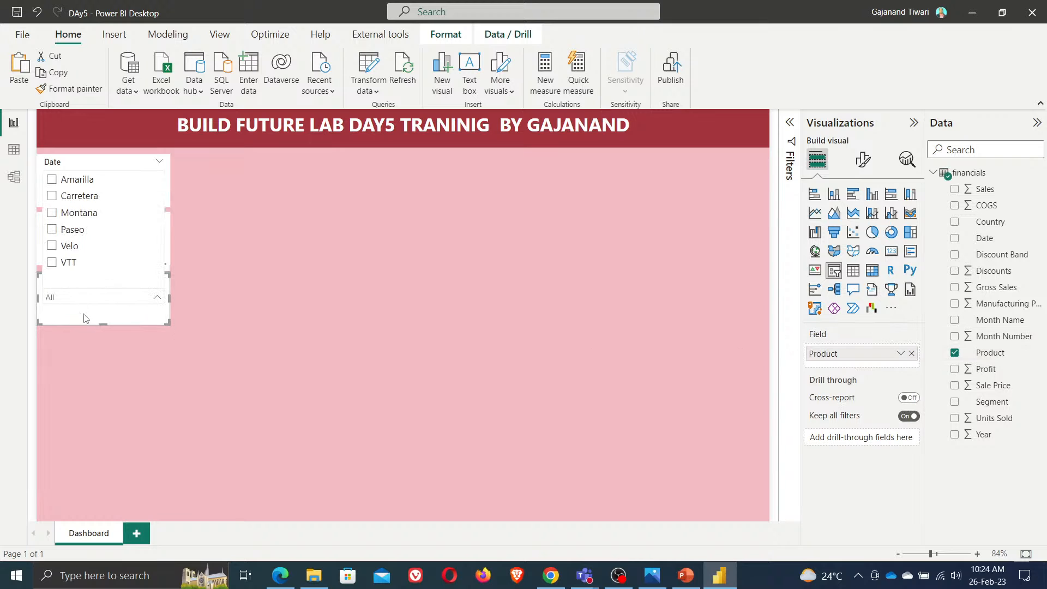
click(312, 285)
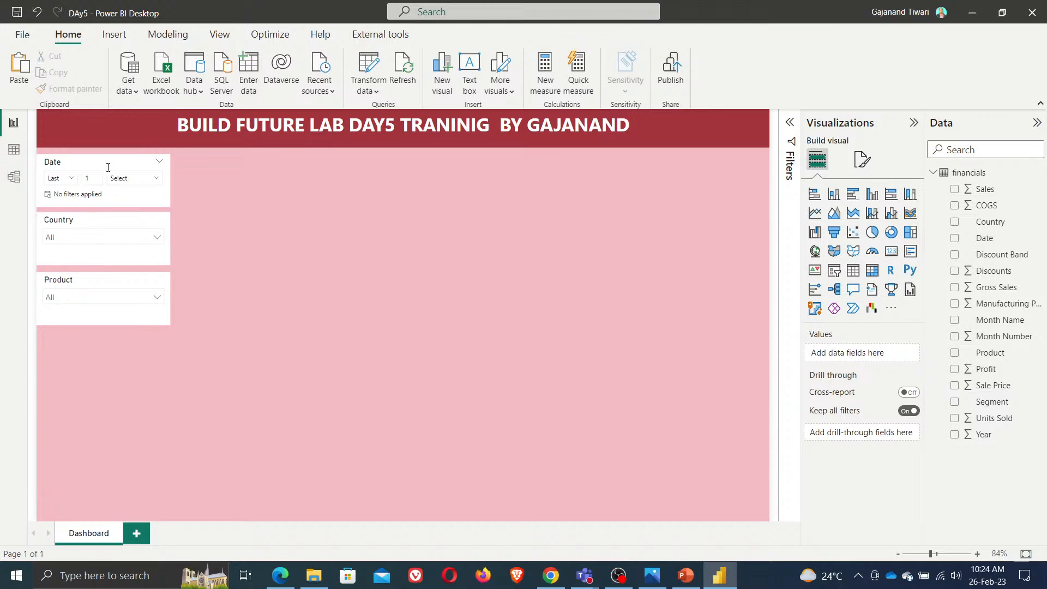
Save the report and create a new calculated table named A_DAX
click(16, 12)
click(171, 34)
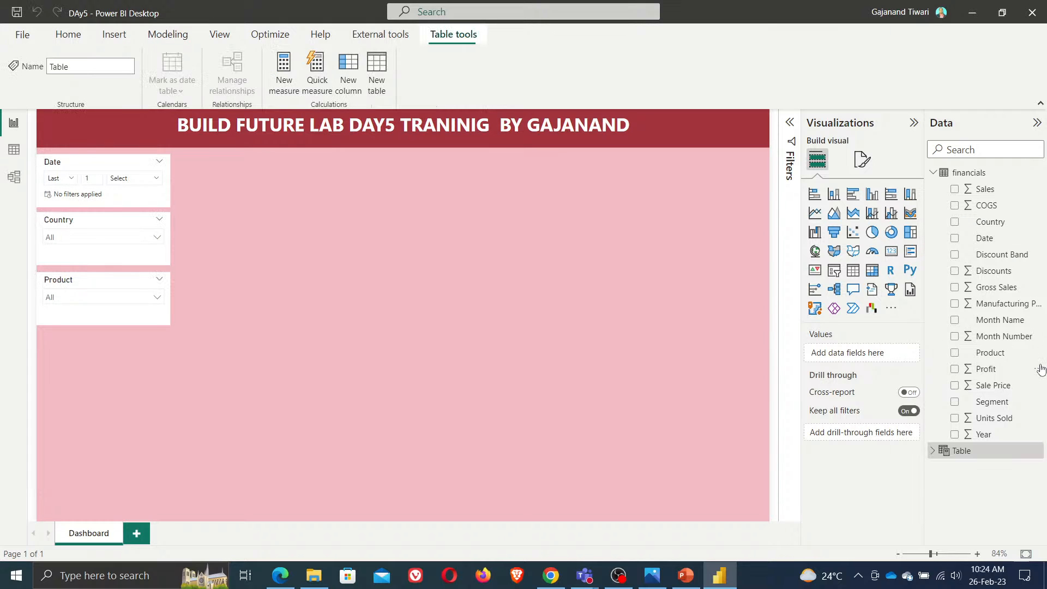
text(A_DAX)
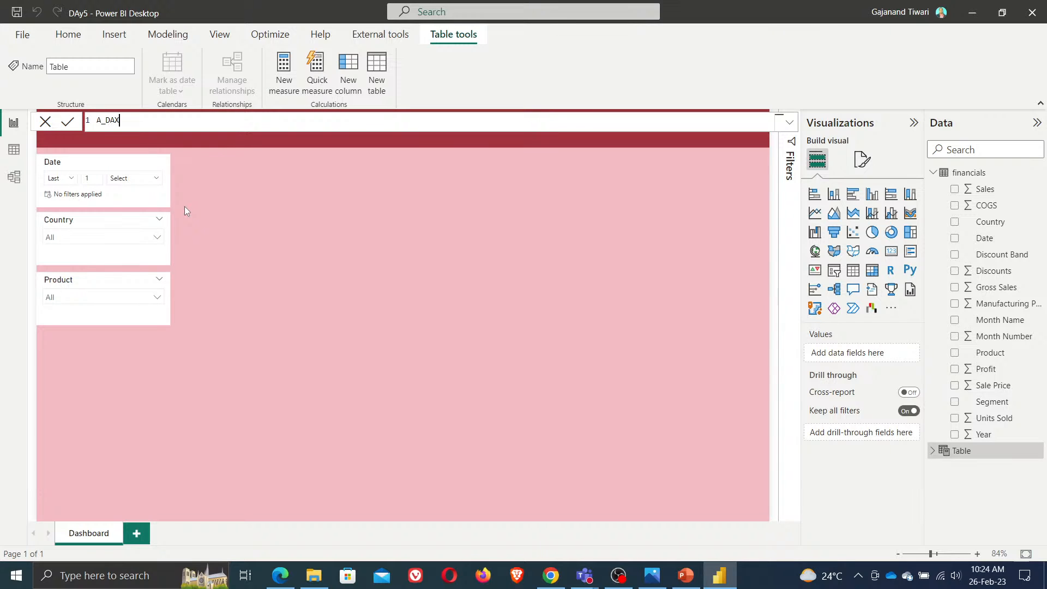
text( =)
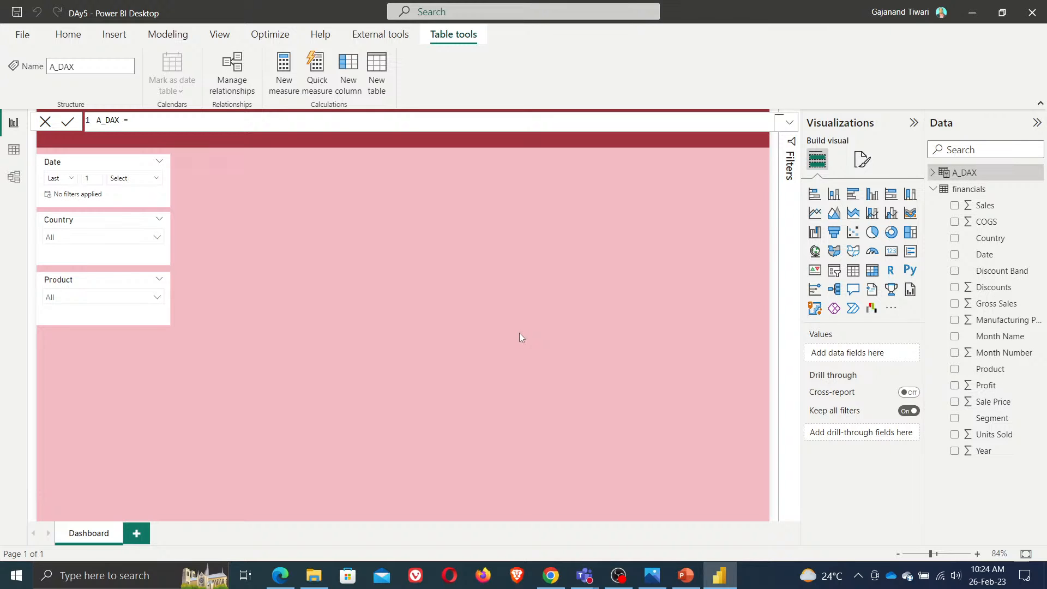
Add a new measure to the A_DAX table and name it Commulative sales
right_click(976, 174)
click(930, 187)
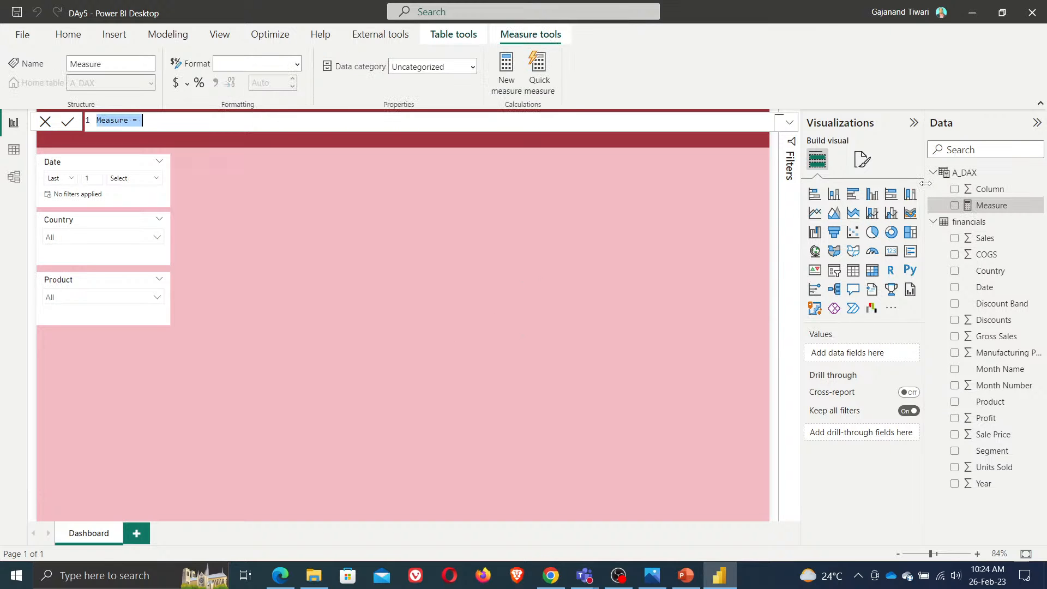
key(ctrl+plus)
key(ctrl+plus)
key(ctrl+plus)
key(ctrl+plus)
key(ctrl+plus)
key(ctrl+plus)
key(ctrl+plus)
key(ctrl+plus)
key(ctrl+plus)
key(ctrl+plus)
key(ctrl+plus)
key(ctrl+plus)
key(ctrl+plus)
key(ctrl+plus)
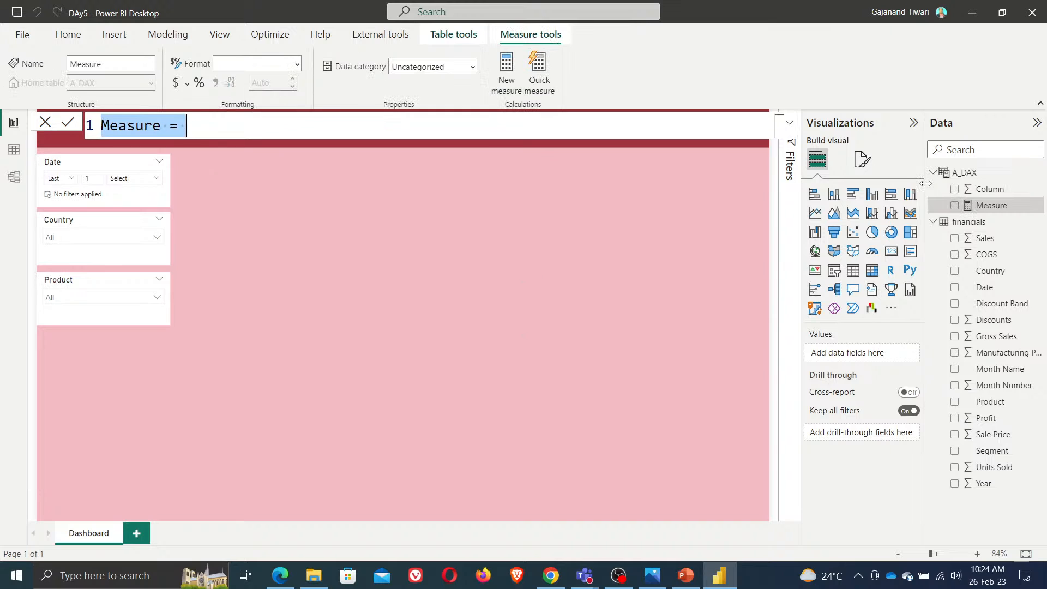
key(ctrl+plus)
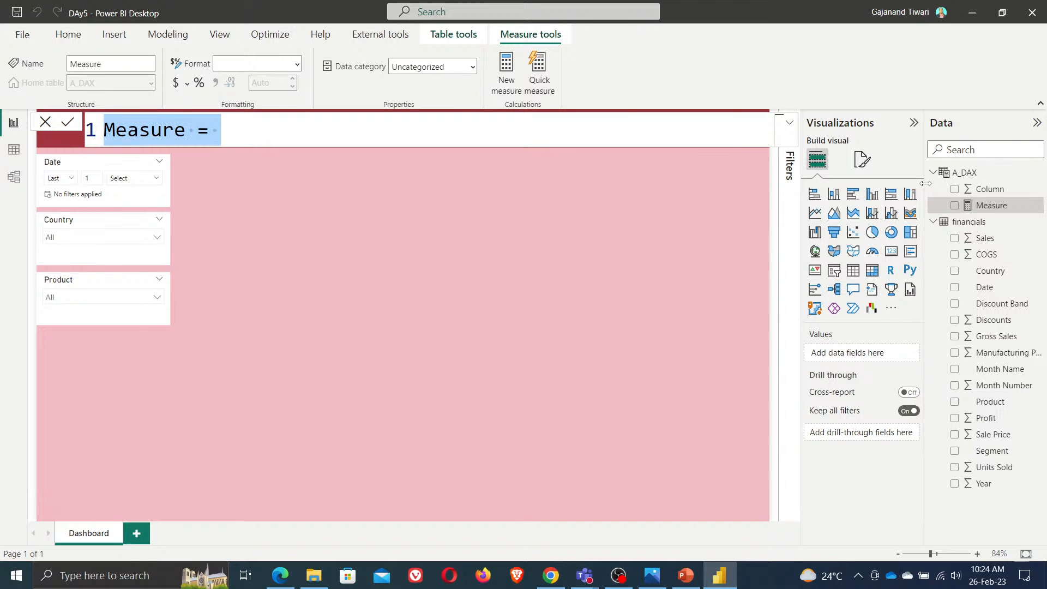
text(Commulagive)
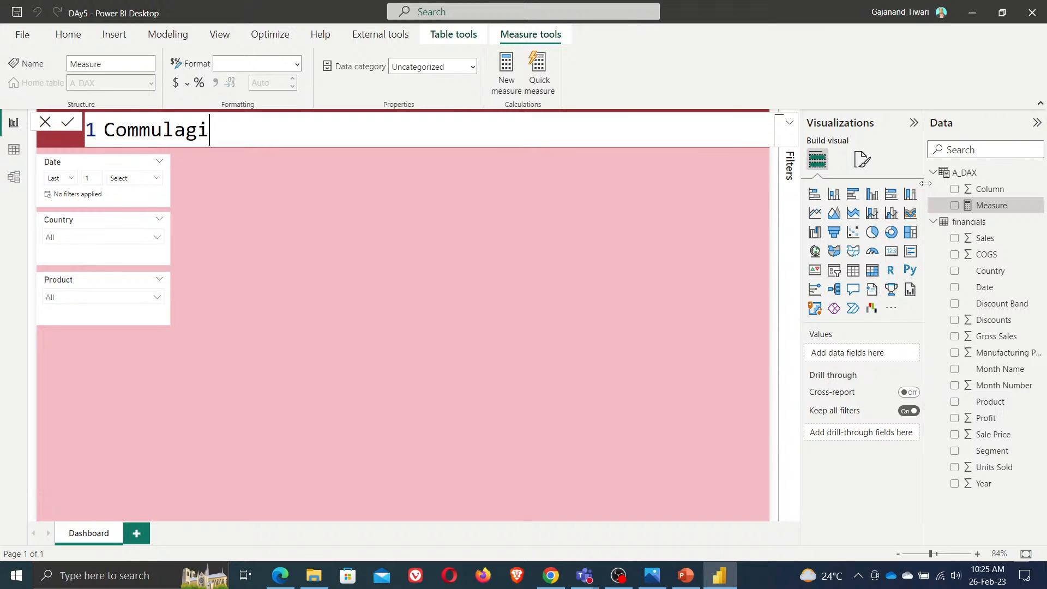
key(BackSpace)
key(BackSpace)
key(BackSpace)
key(BackSpace)
text(tive sales = )
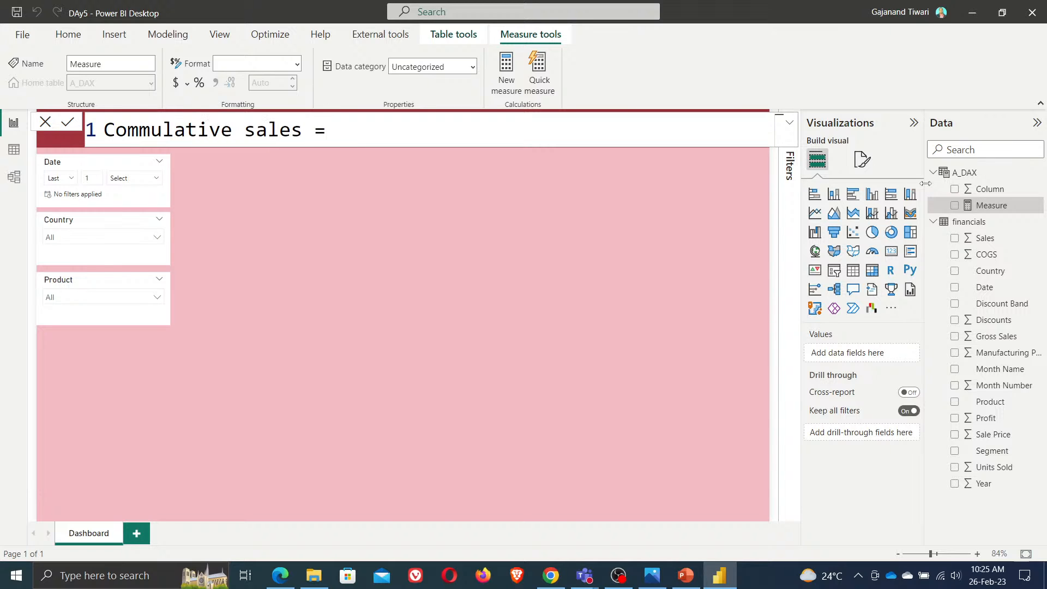
text(cal)
Start the Commulative sales formula with CALCULATE(SUM(financials[ Sales]) as the expression
key(Tab)
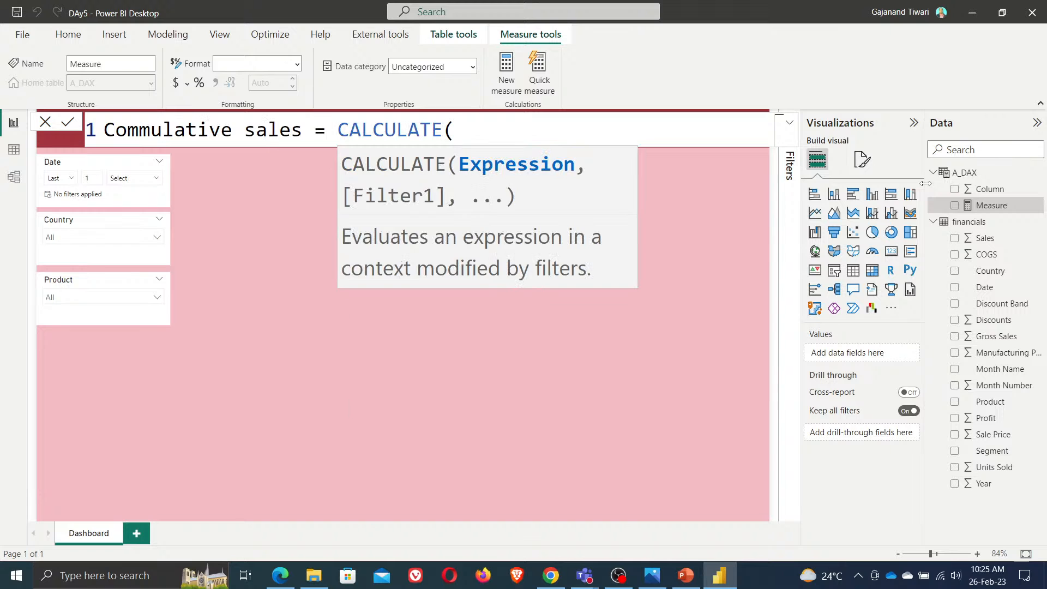
text(sum)
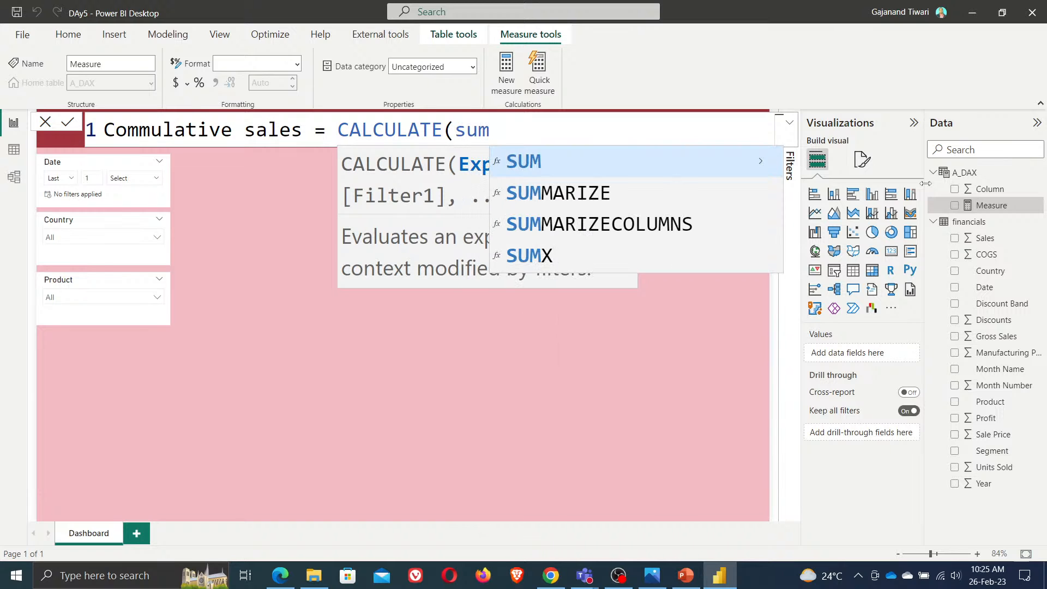
key(Tab)
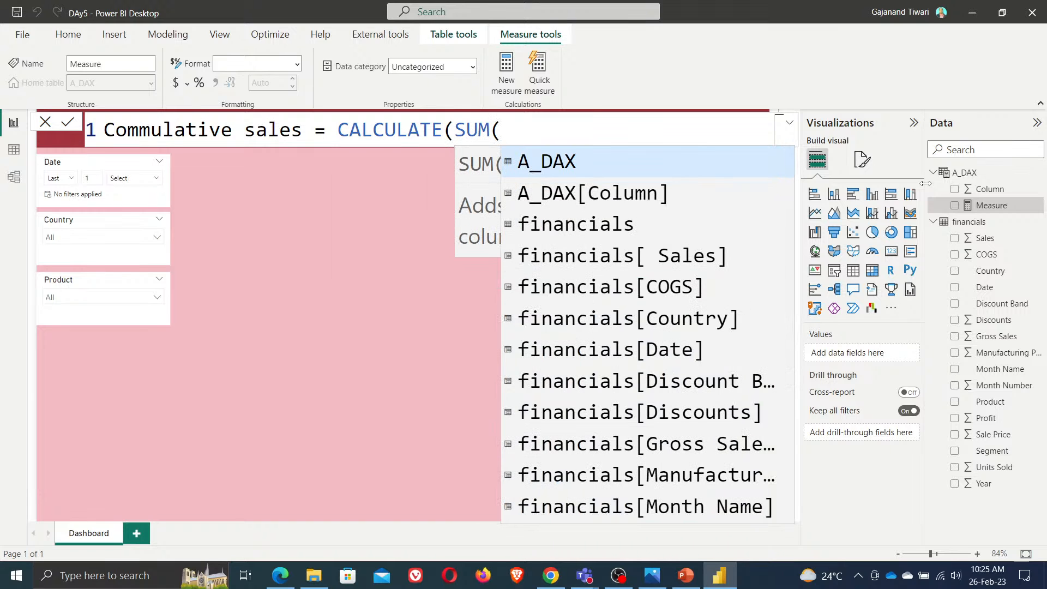
text(sal)
key(Up)
key(Up)
key(Tab)
text())
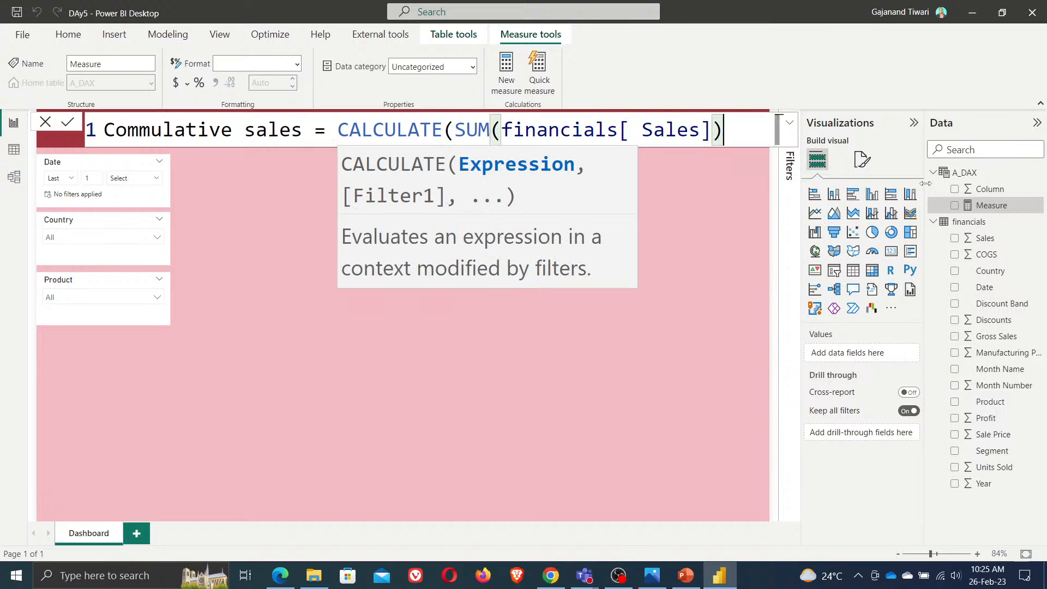
text(,fi)
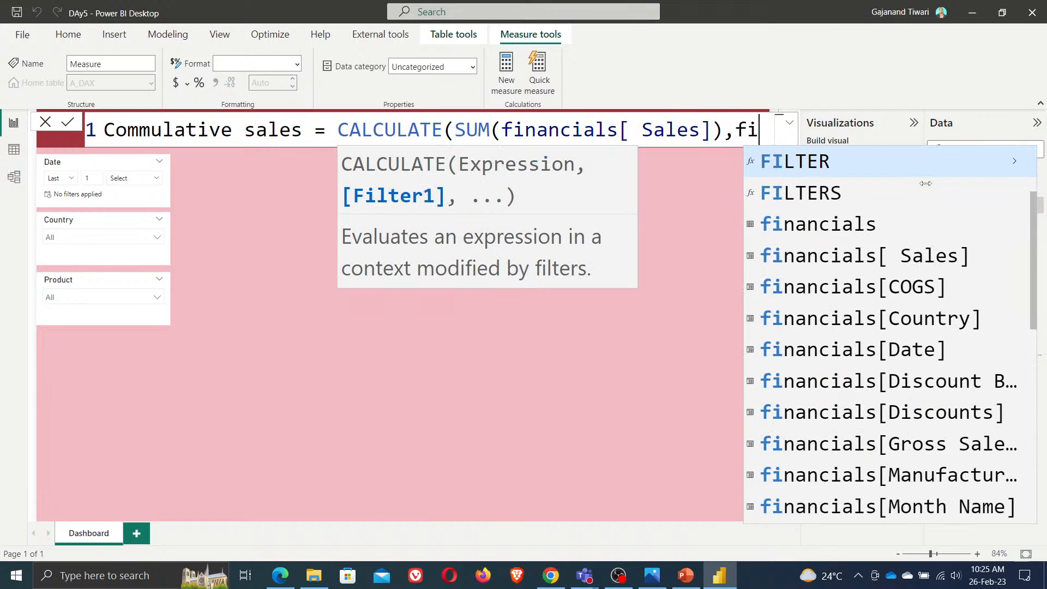
Add FILTER(ALLSELECTED(financials), as the filter argument of CALCULATE
key(Tab)
text(()
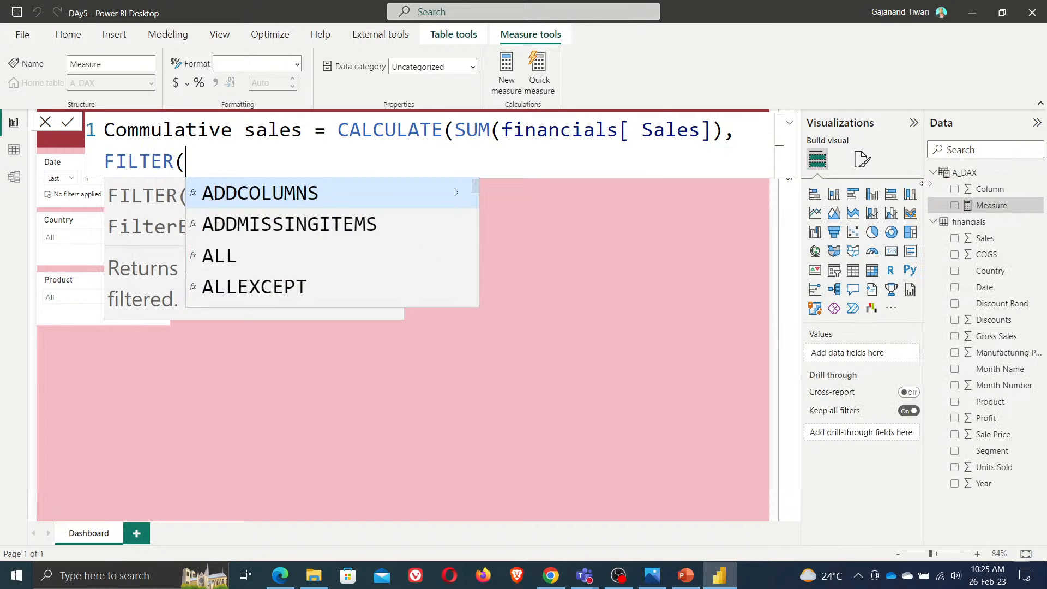
text(sele)
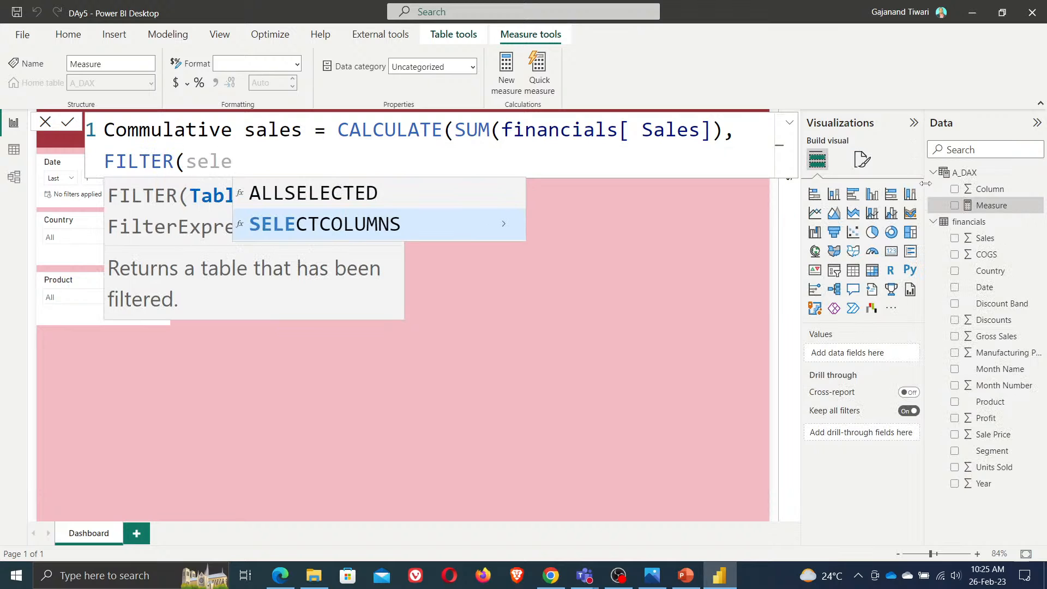
key(Up)
key(Tab)
text(()
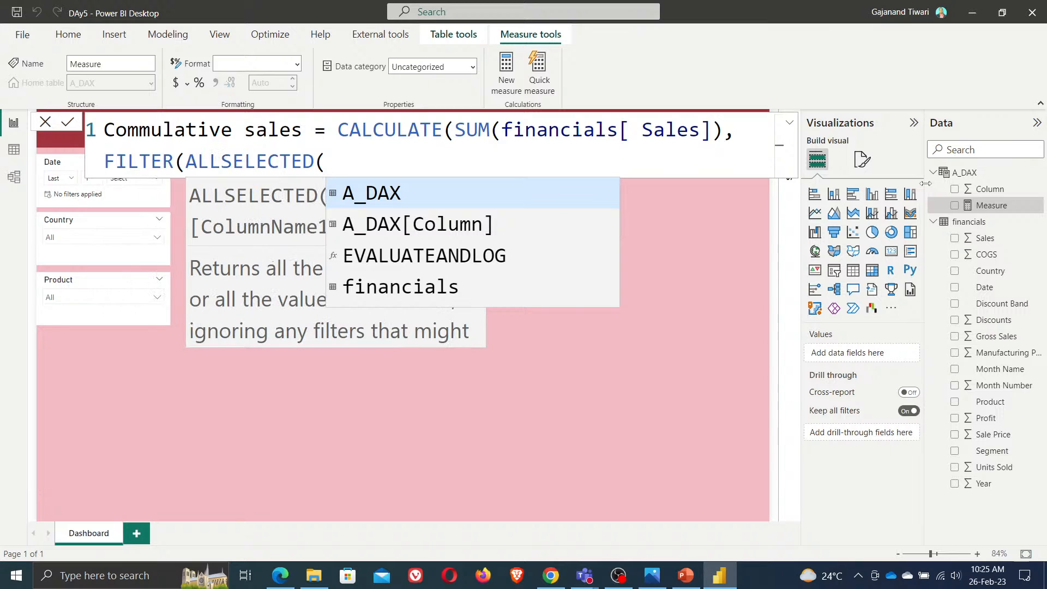
text(f)
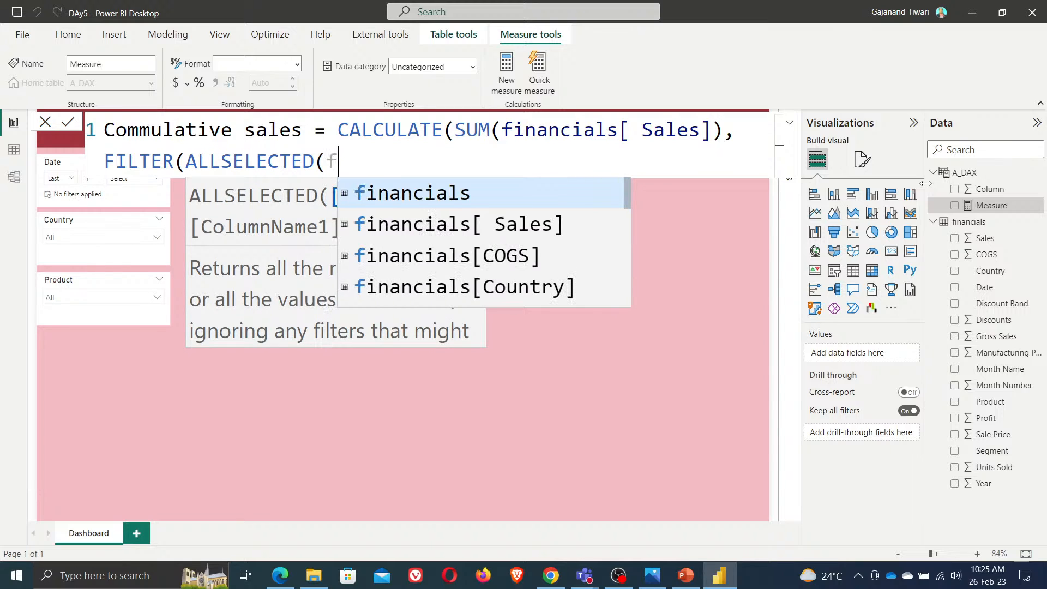
key(Tab)
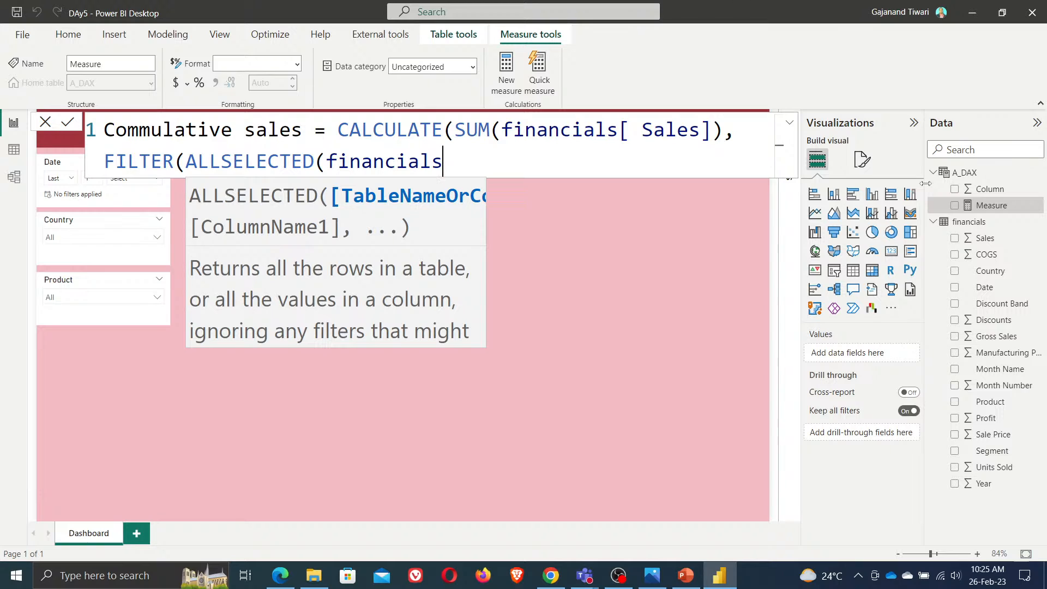
text())
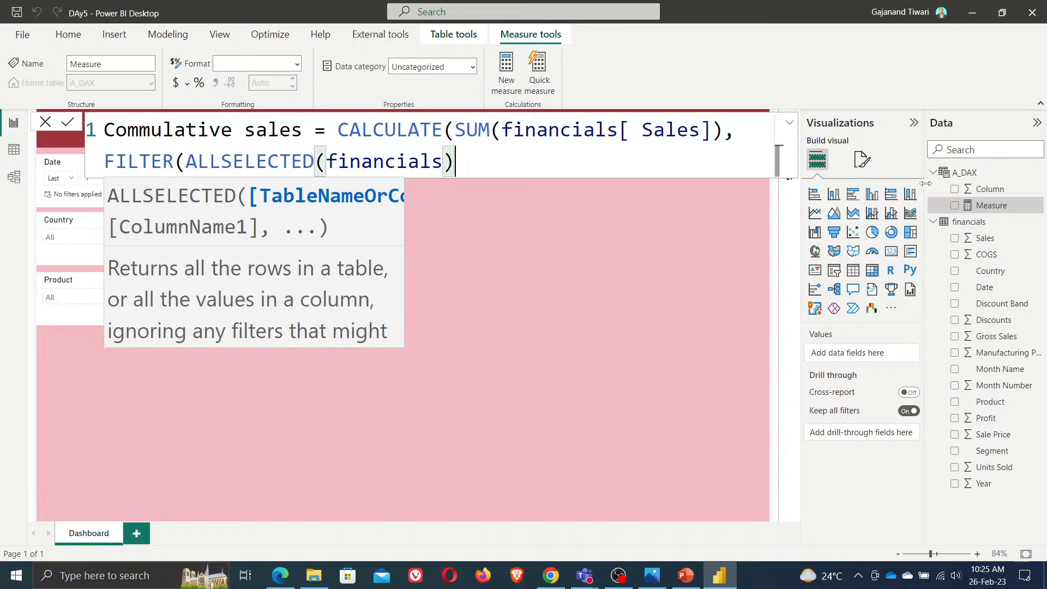
text(,)
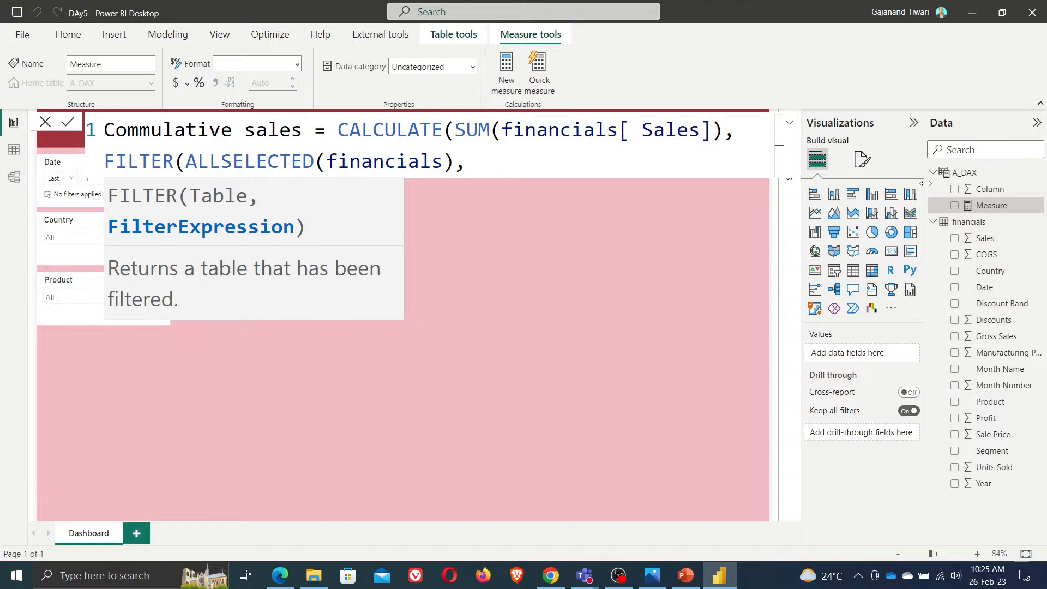
text(date)
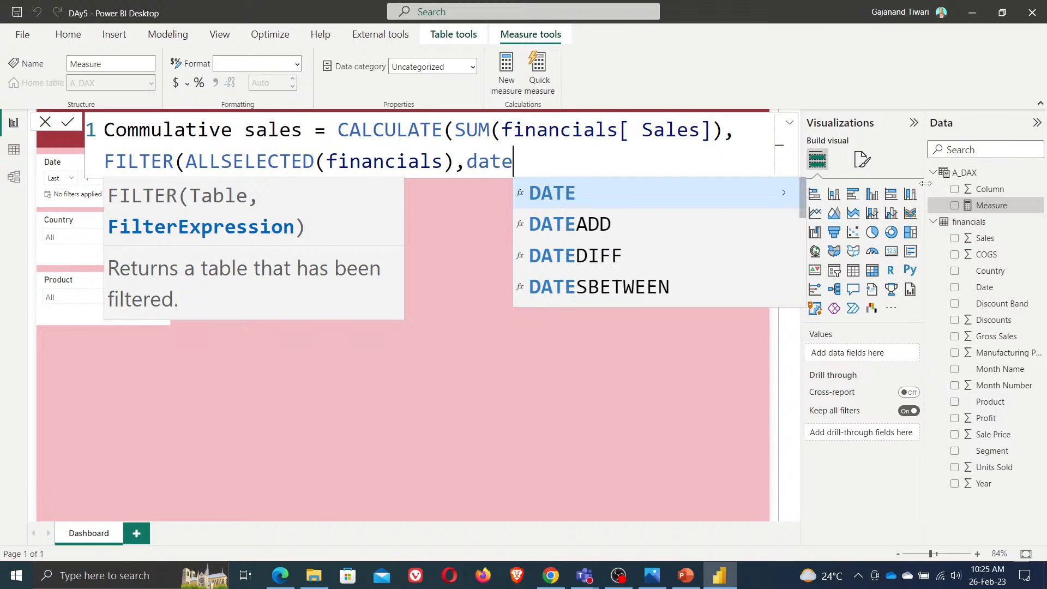
key(BackSpace)
key(BackSpace)
key(BackSpace)
key(BackSpace)
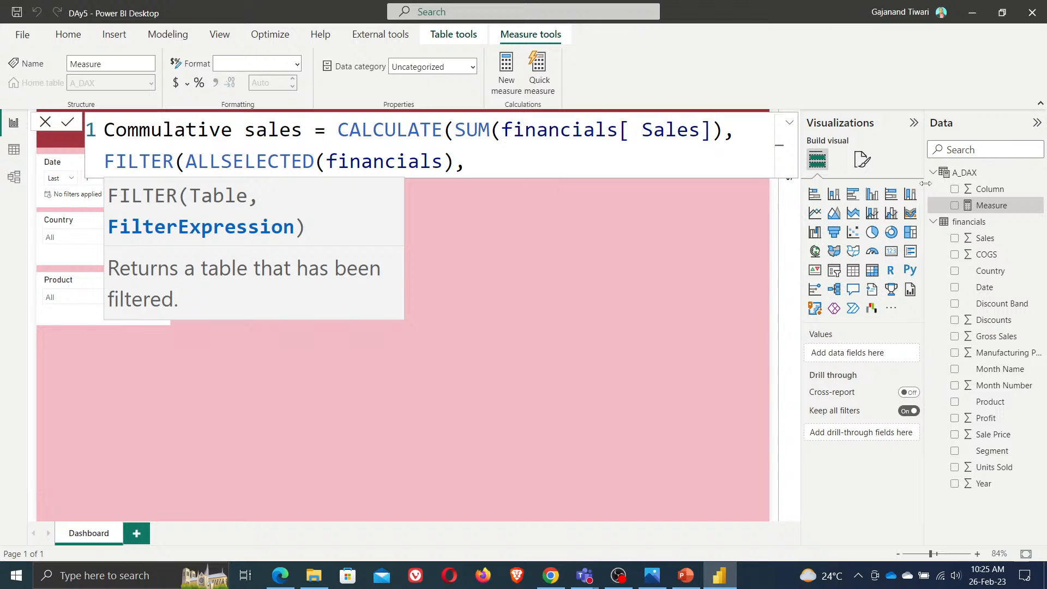
Add the filter condition financials[Date] <=MAX( to the formula
text(fin)
key(Down)
key(Down)
key(Down)
key(Down)
key(Tab)
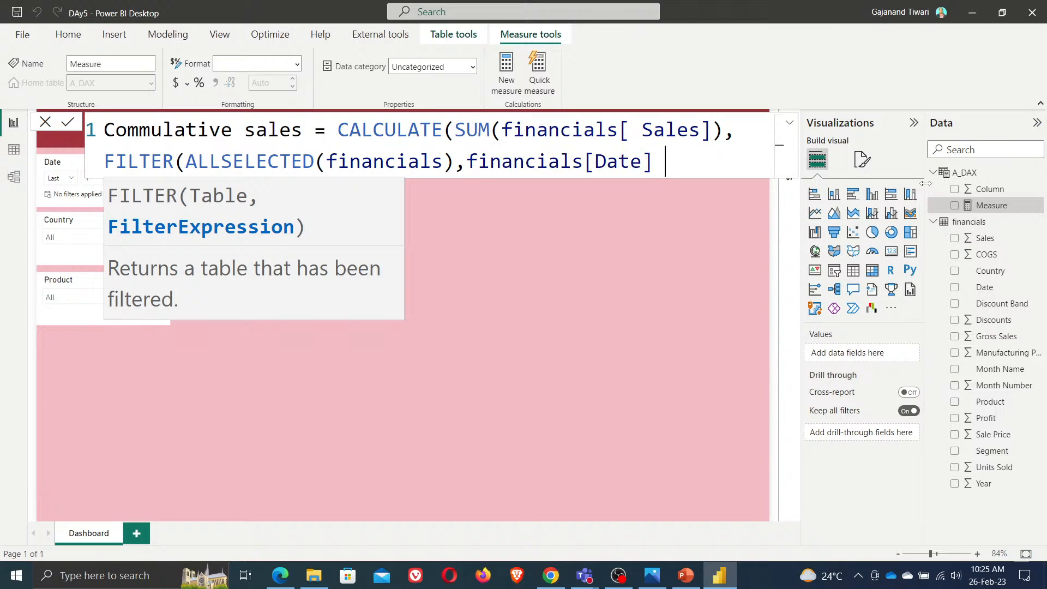
text(<=Max)
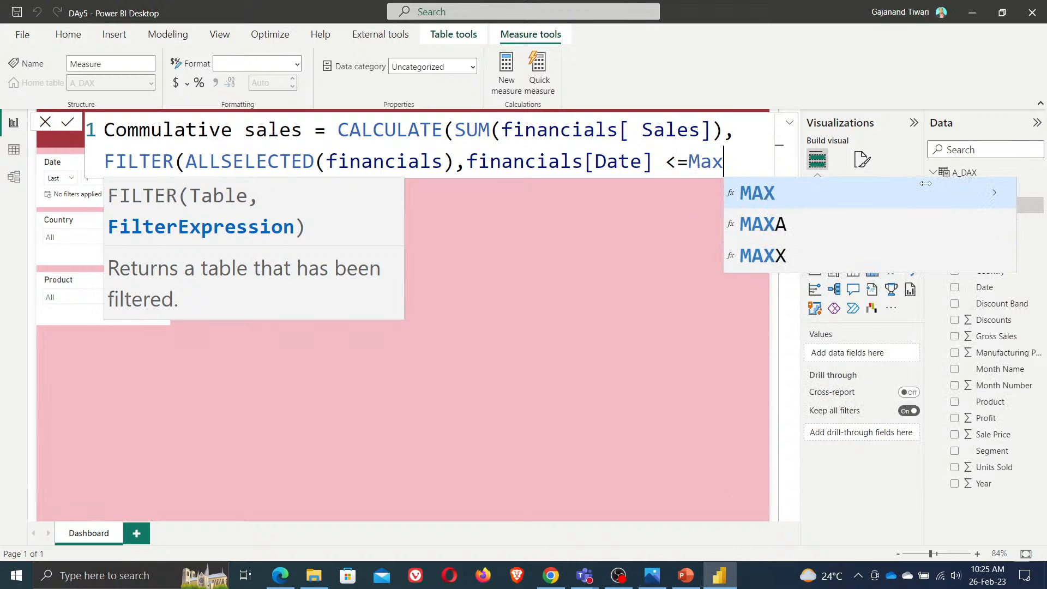
key(Tab)
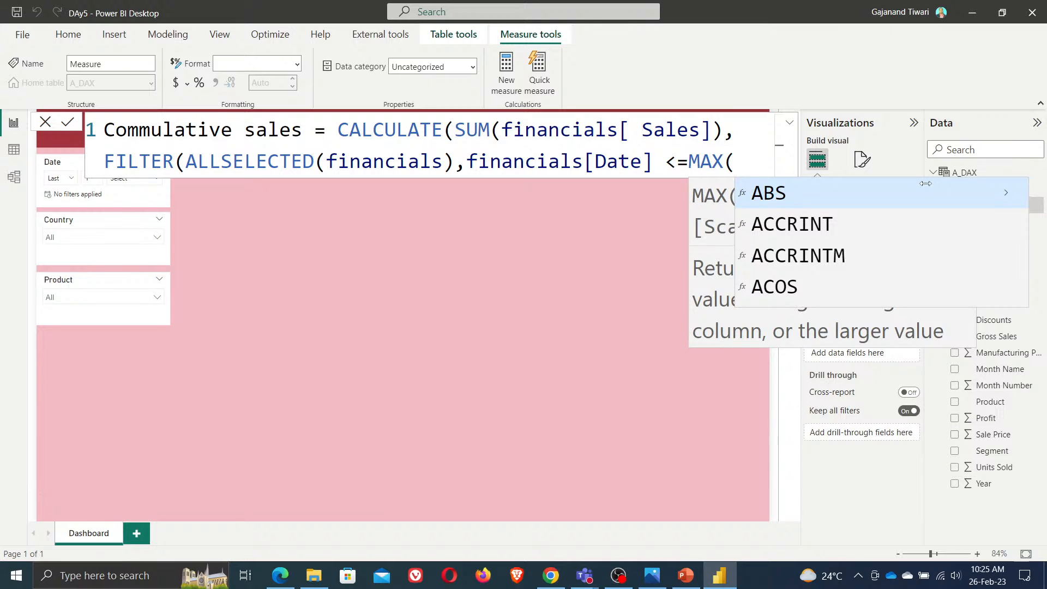
Complete the formula with MAX(financials[Date]))) and commit the Commulative sales measure
text(date)
key(Down)
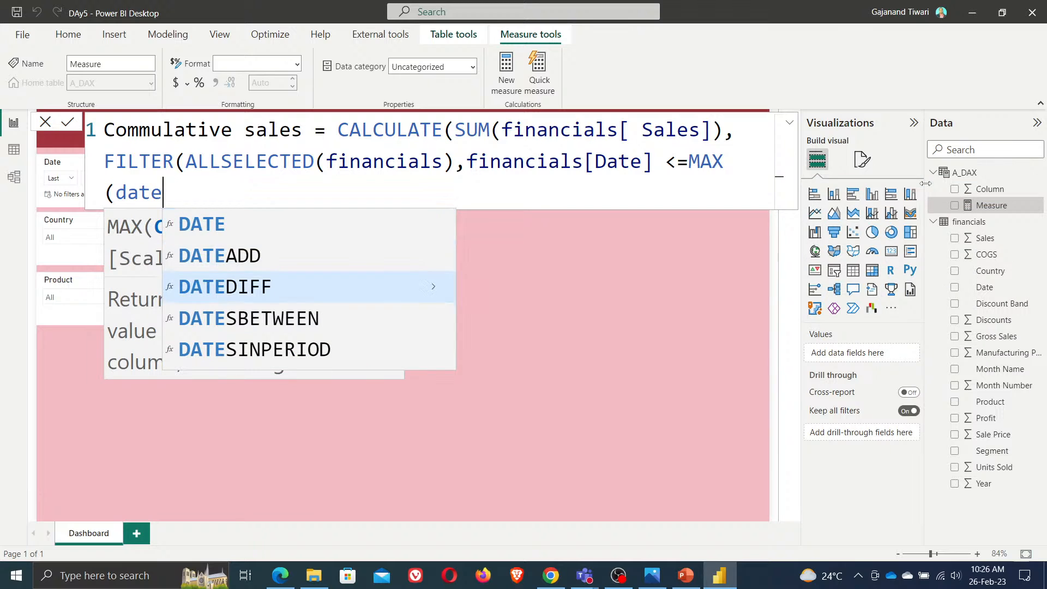
key(Down)
key(Down)
key(Down)
key(Down)
key(Down)
key(Down)
key(Down)
key(Down)
key(Down)
key(Down)
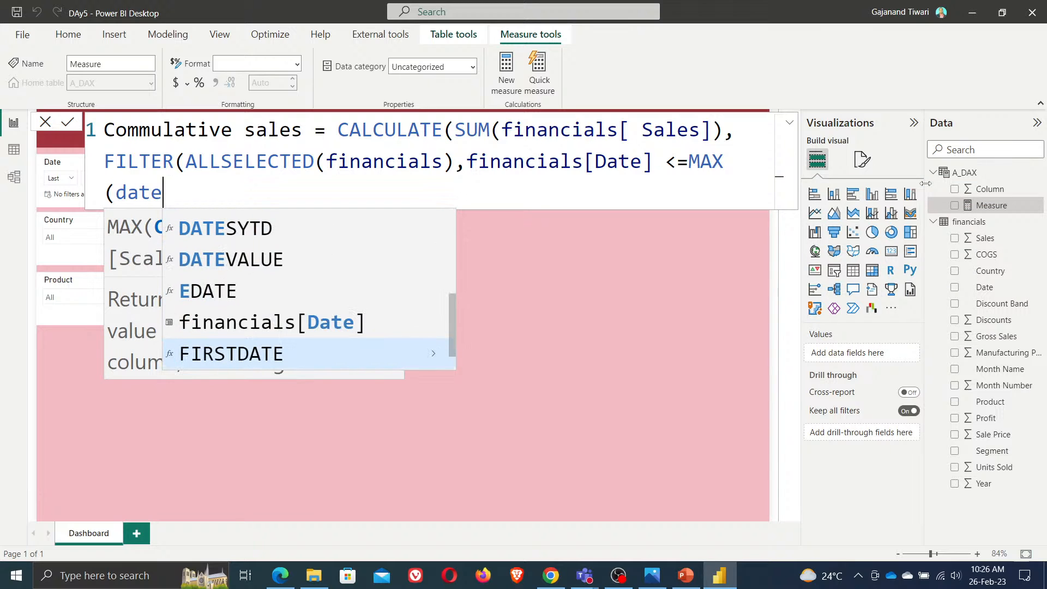
key(Up)
key(Tab)
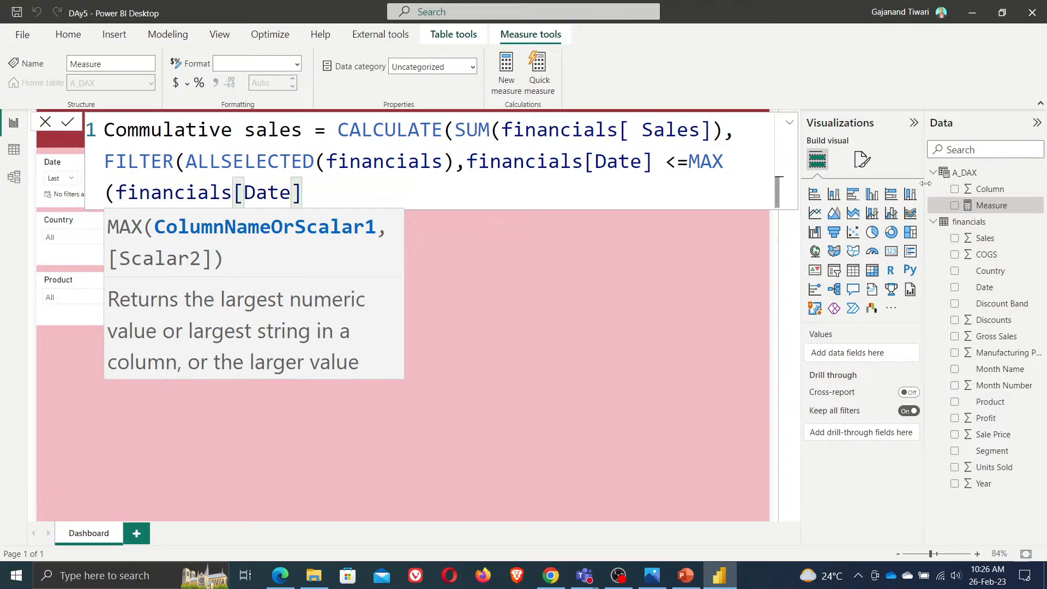
text()))
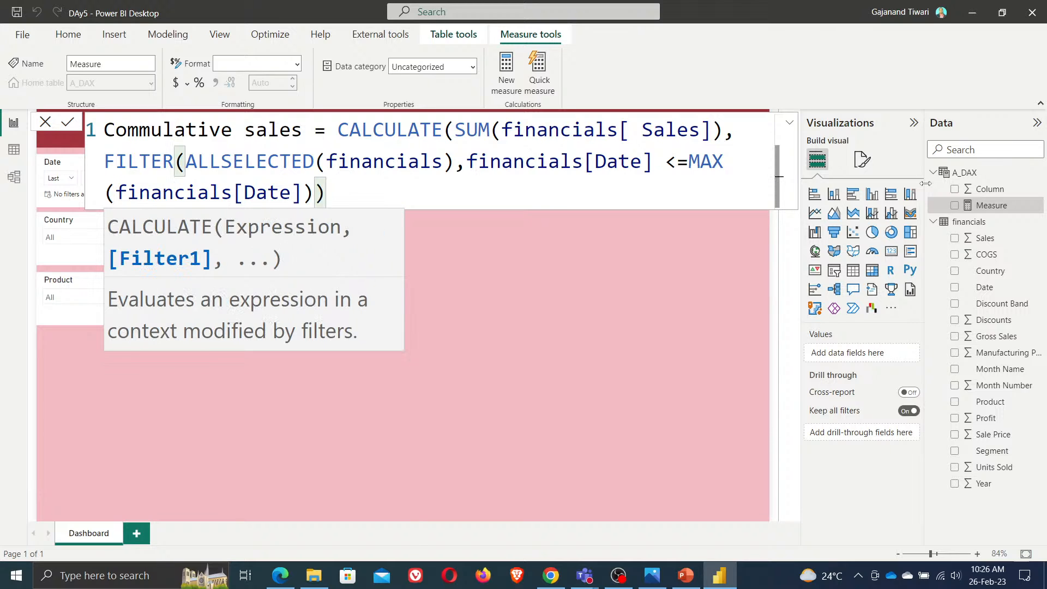
text())
key(shift+Return)
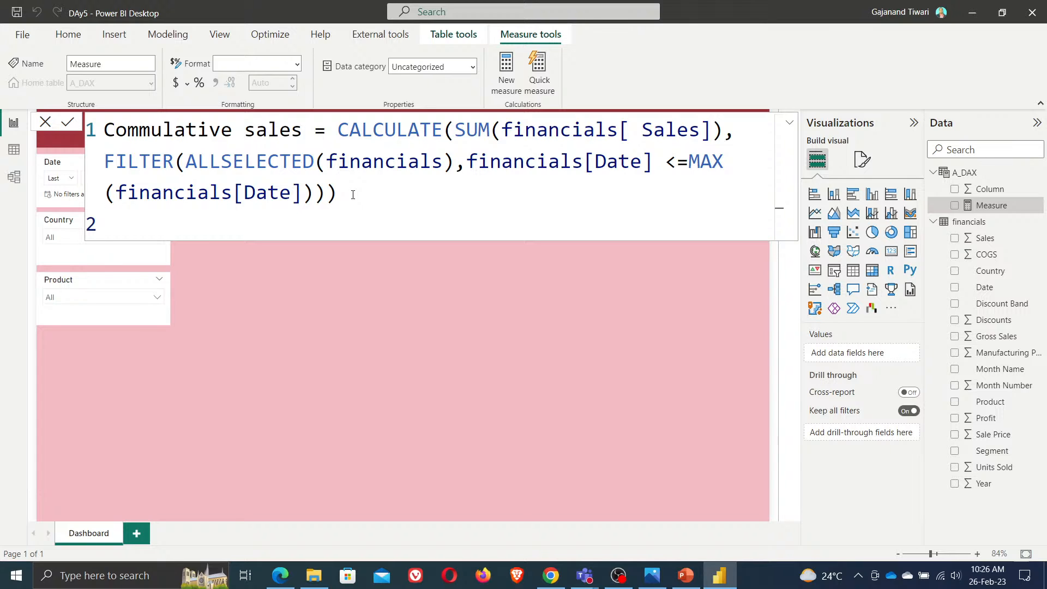
click(68, 122)
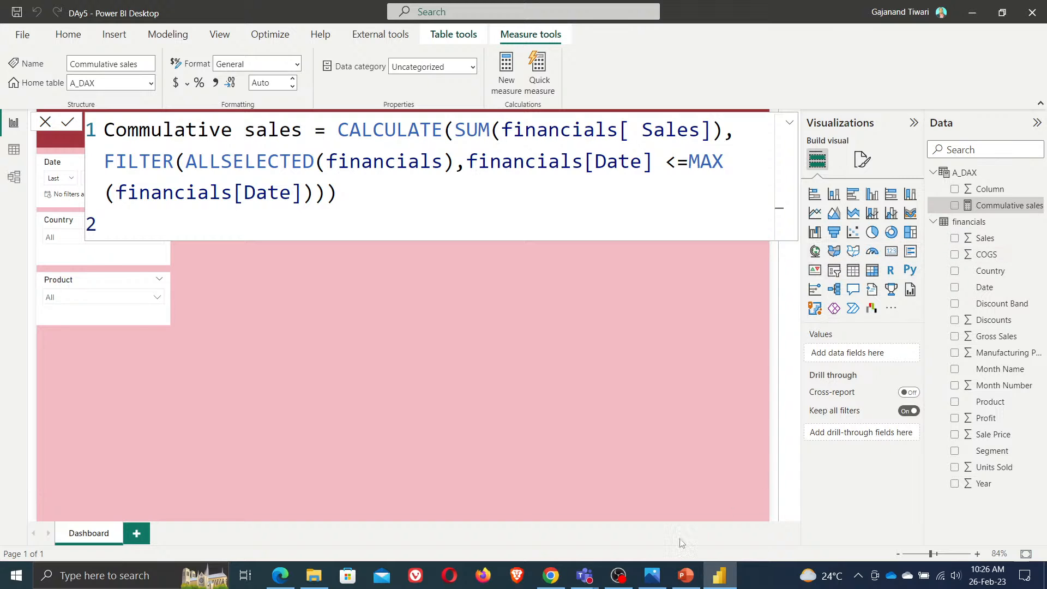
Switch to the Teams meeting window, admit the participant waiting in the lobby, and minimize it
mouse_move(585, 575)
click(614, 505)
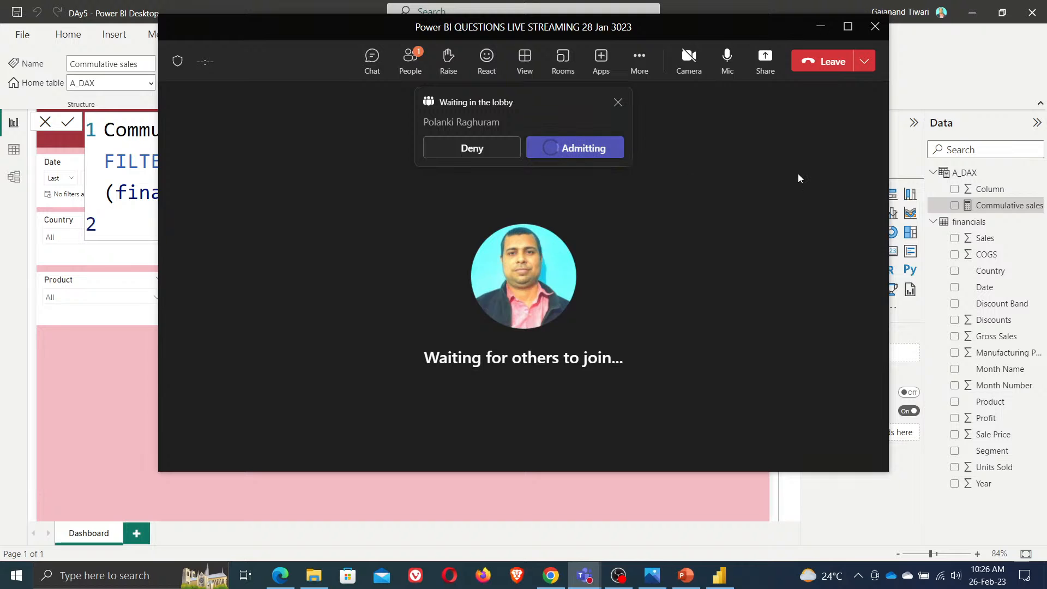
click(821, 26)
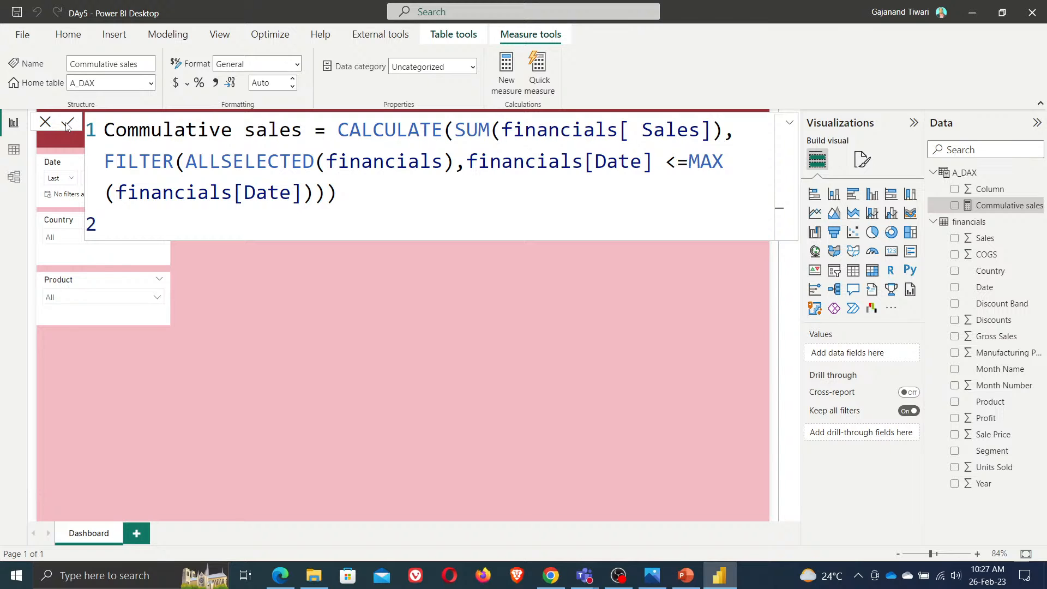
Create a new measure in A_DAX defined as Total Sales = SUM(financials[ Sales])
click(476, 371)
right_click(962, 175)
click(926, 185)
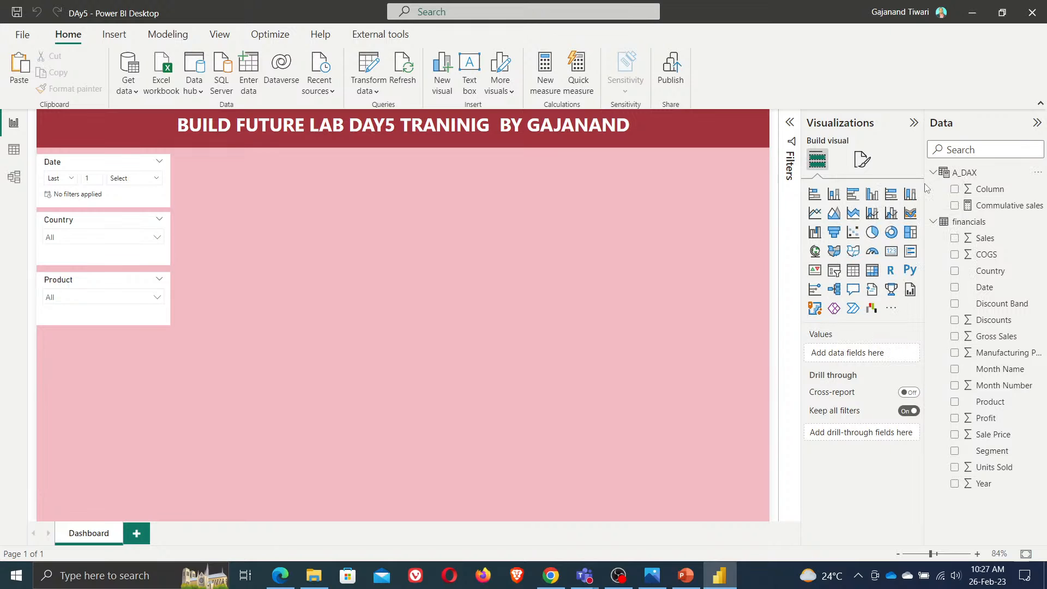
key(ctrl+a)
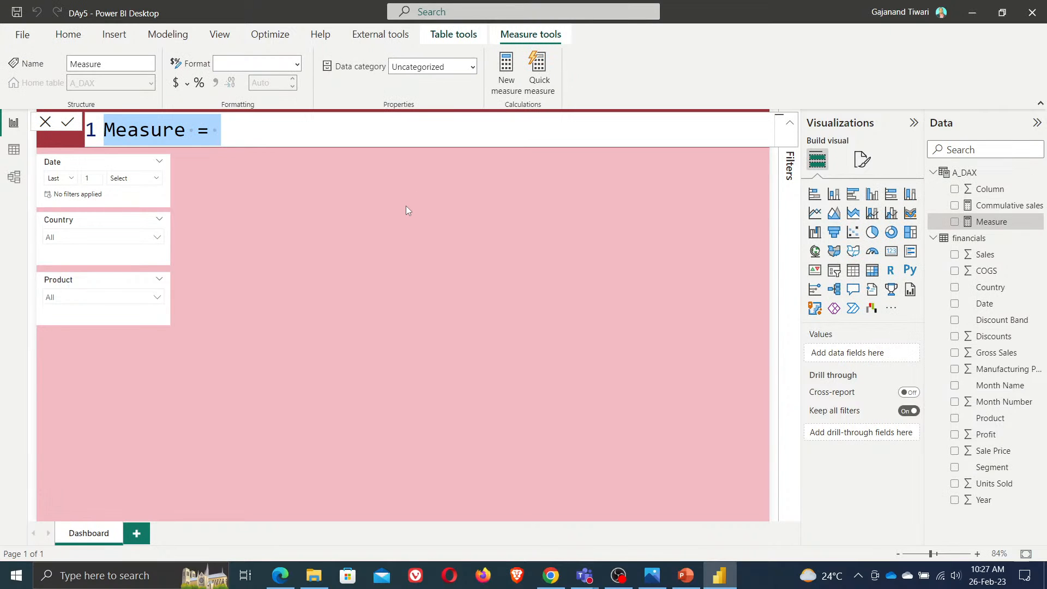
text(Total S)
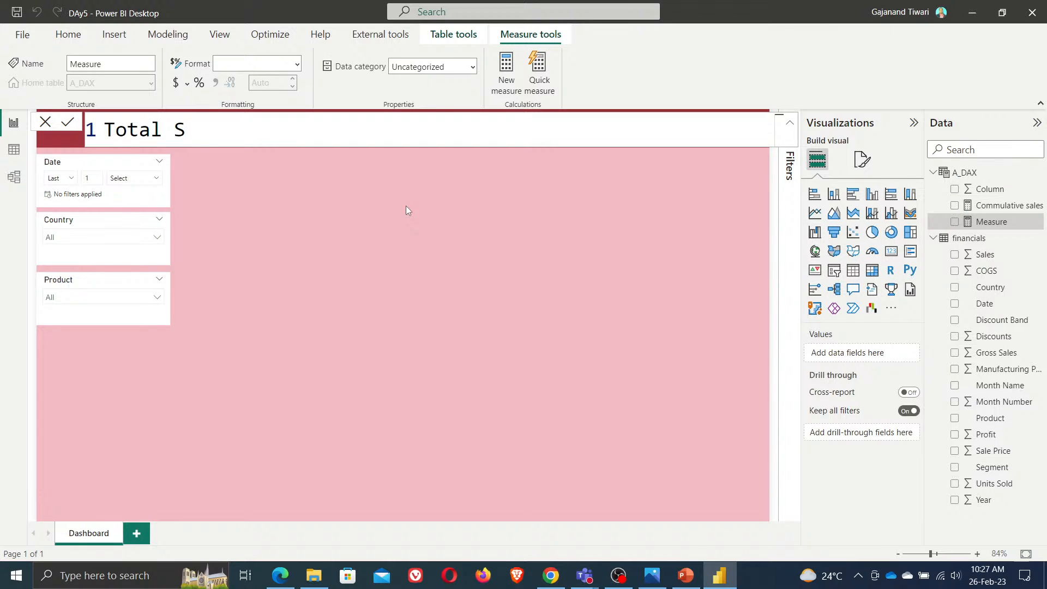
text(ales = SUM()
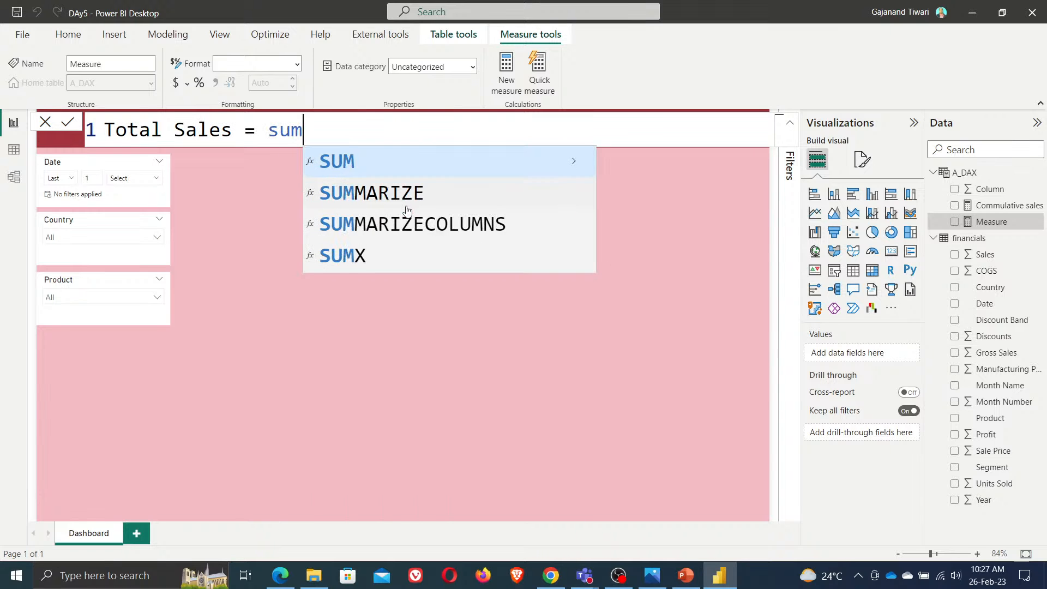
text(tota)
key(BackSpace)
key(BackSpace)
key(BackSpace)
key(BackSpace)
text(sal)
key(Up)
key(Up)
key(Tab)
text())
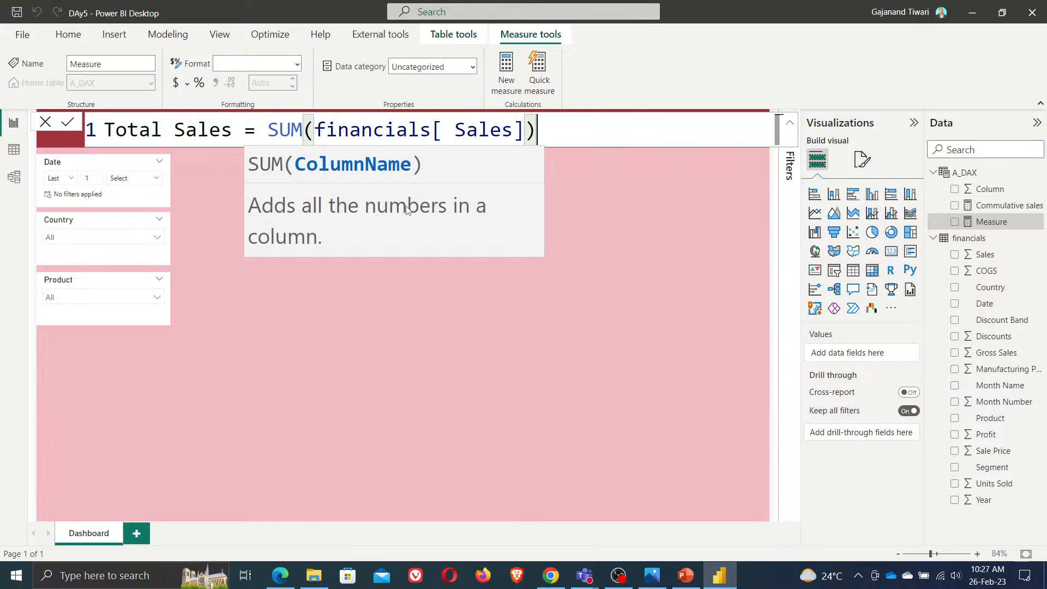
key(Return)
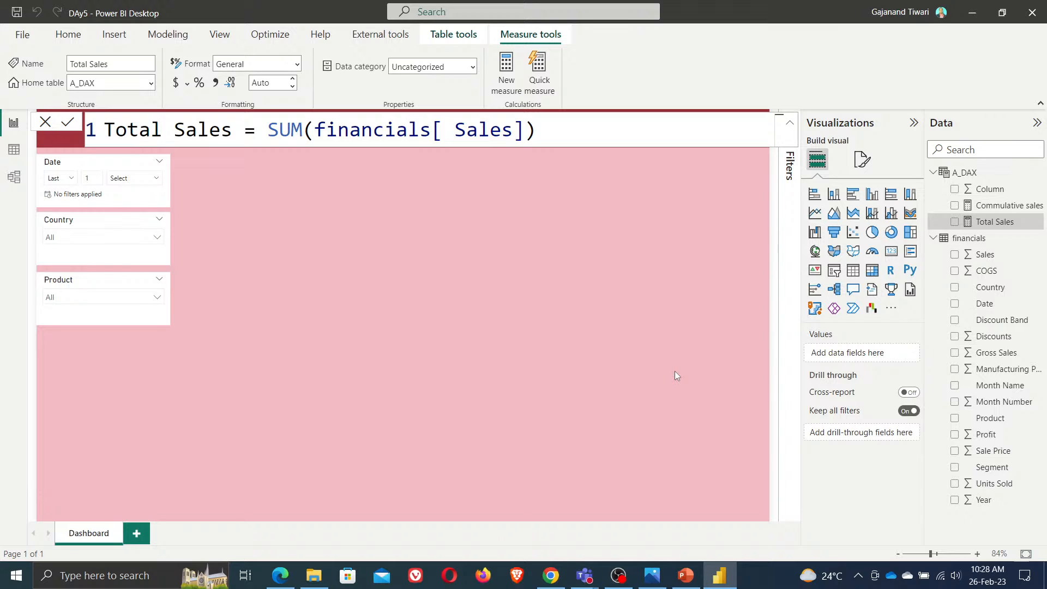
Insert a line chart enlarged across the canvas with Date, Commulative sales and Total Sales
click(463, 301)
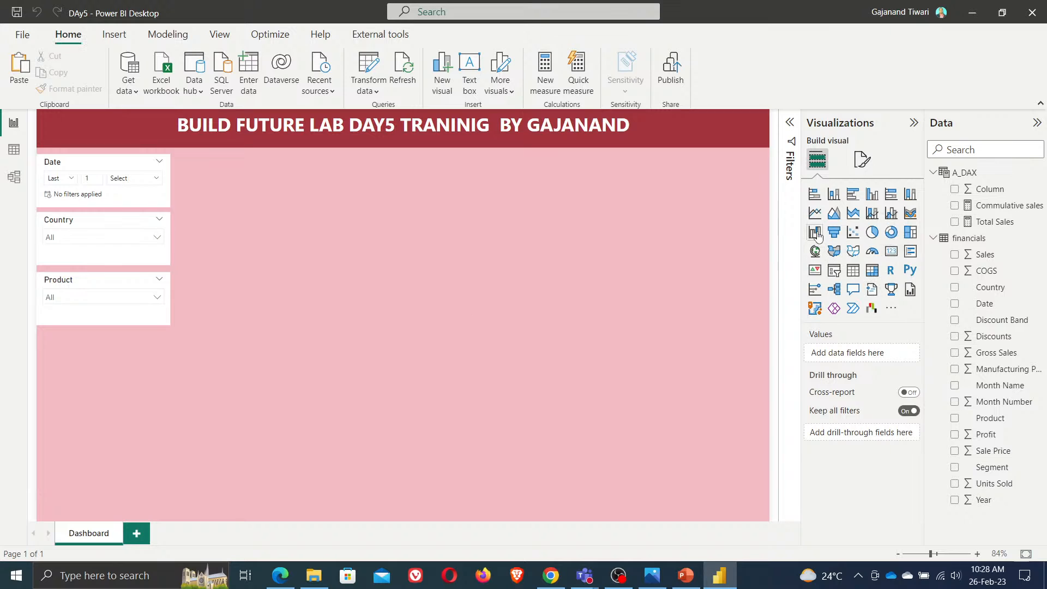
click(815, 213)
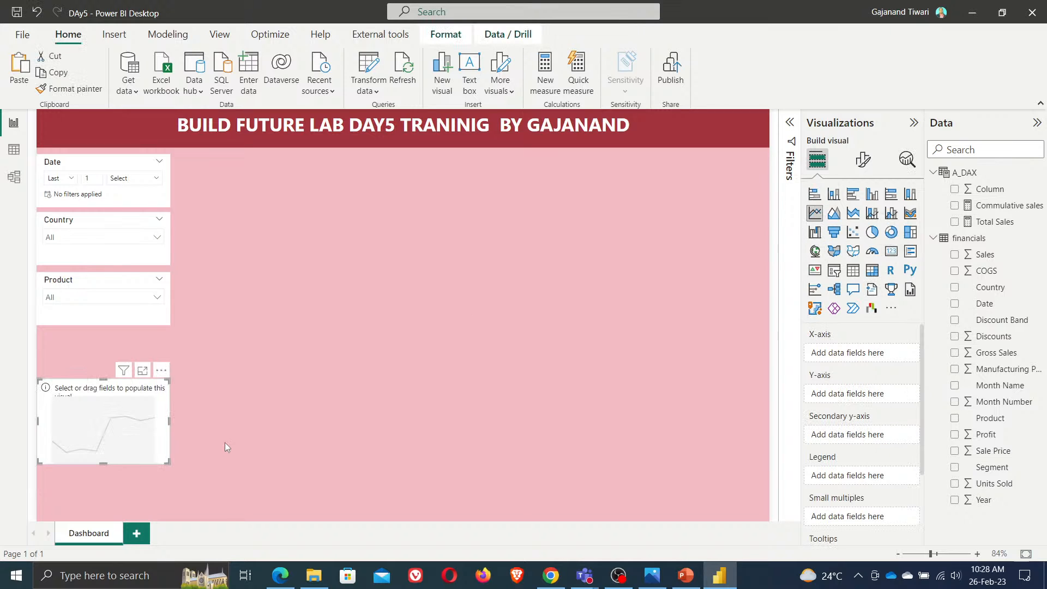
drag(101, 409, 269, 185)
drag(331, 238, 753, 513)
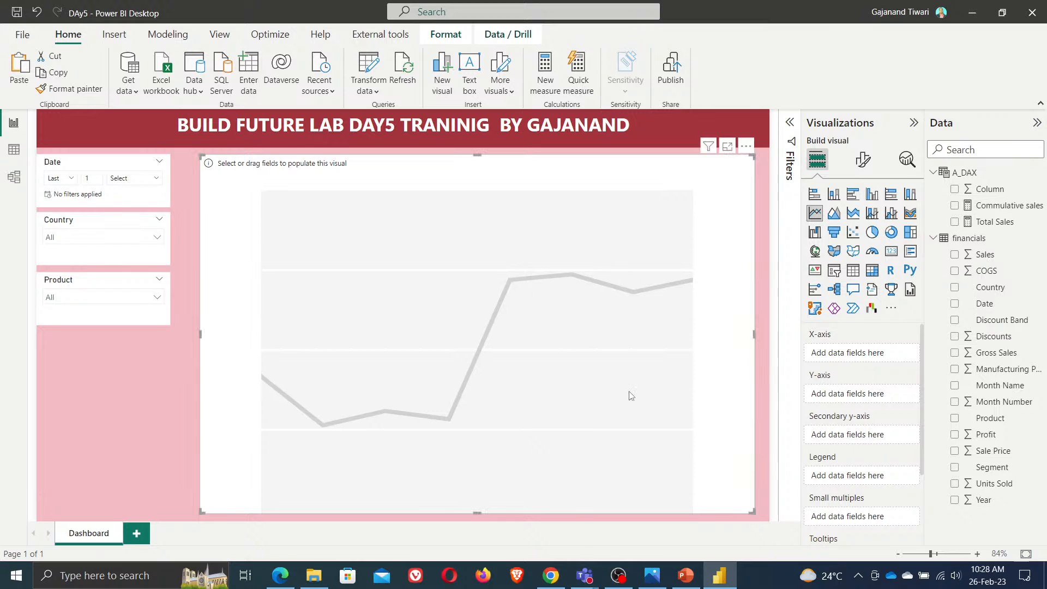
click(955, 307)
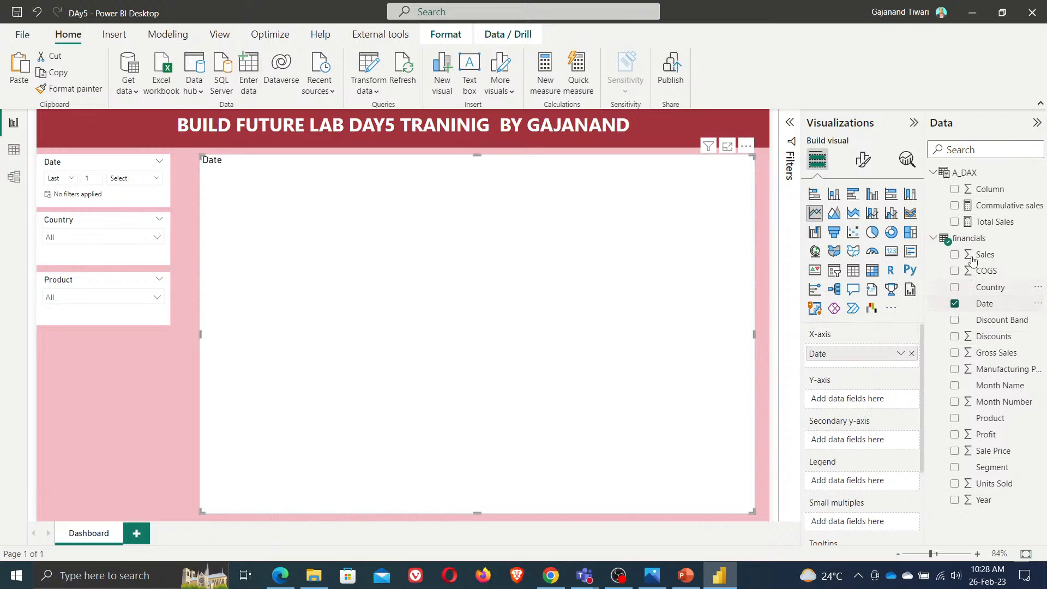
click(955, 205)
click(955, 221)
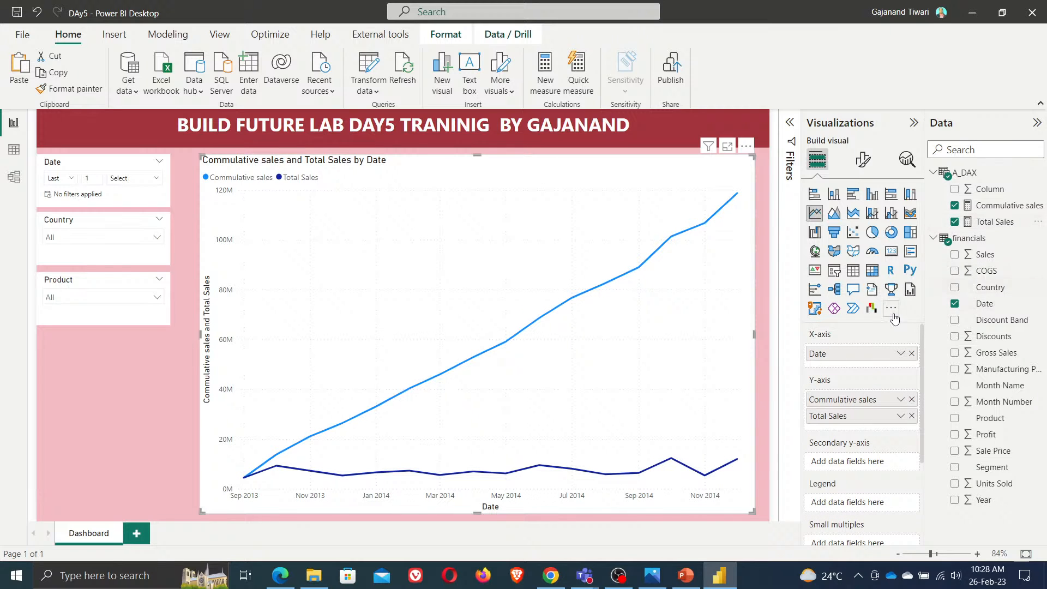
Switch to the Teams meeting window and share the entire screen
mouse_move(409, 476)
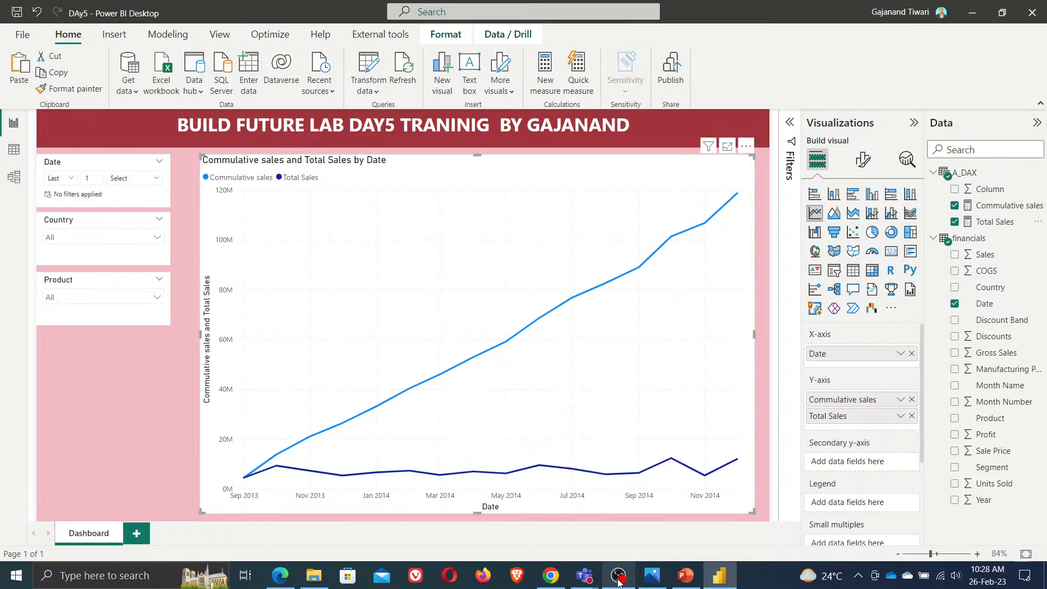
mouse_move(594, 580)
click(590, 494)
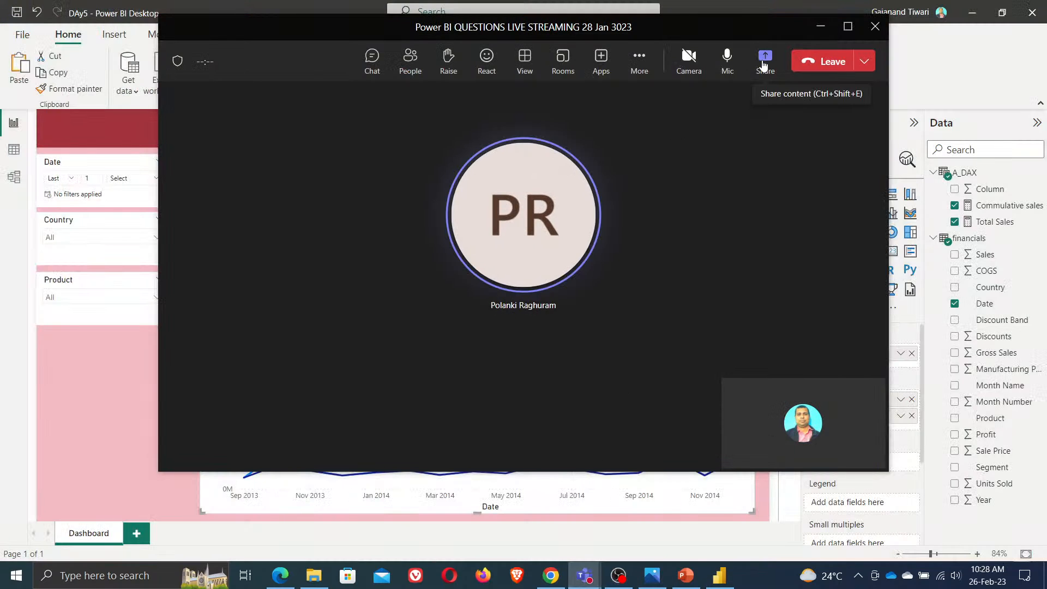
click(764, 65)
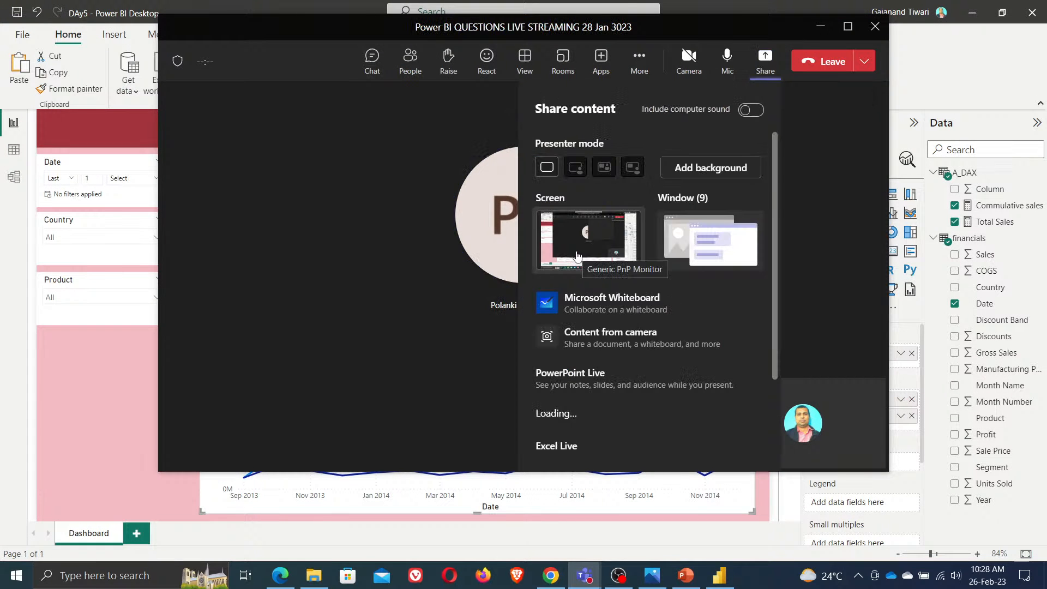
click(577, 257)
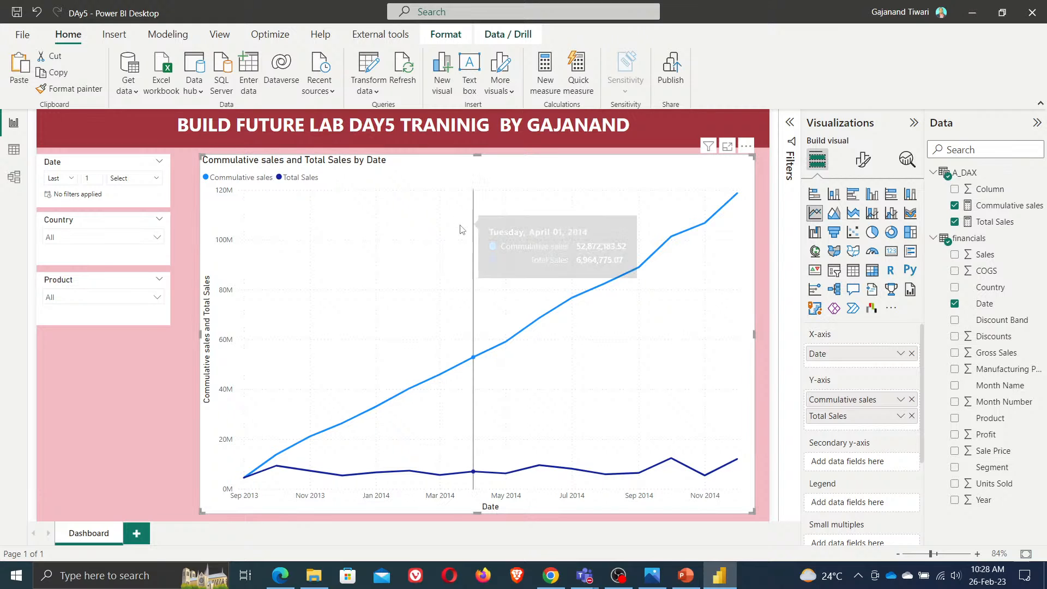
Delete the chart and rebuild an enlarged line chart with Date on the axis plus Commulative sales and Total Sales
key(Delete)
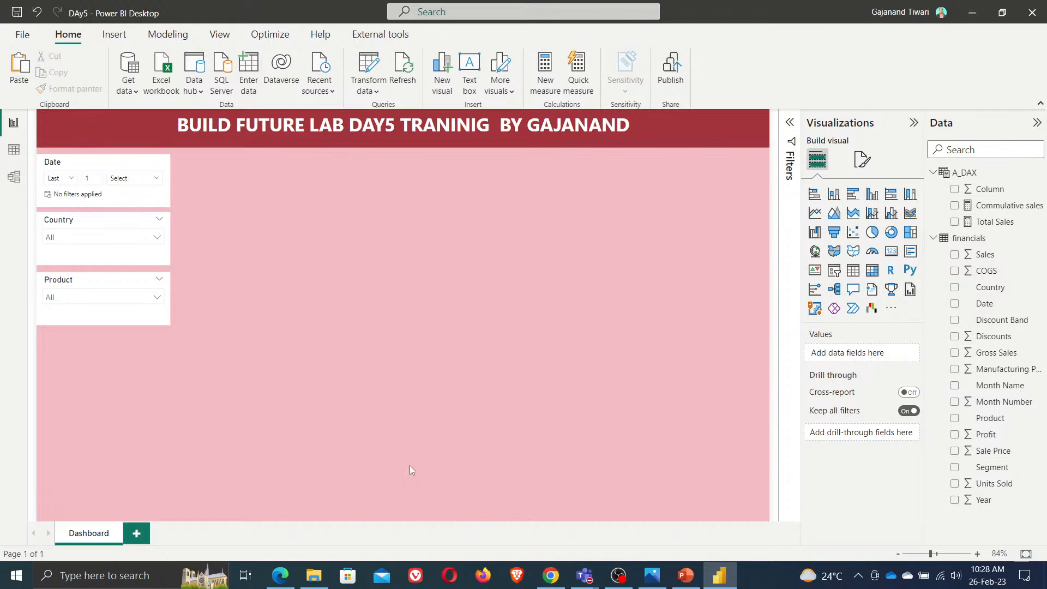
click(817, 217)
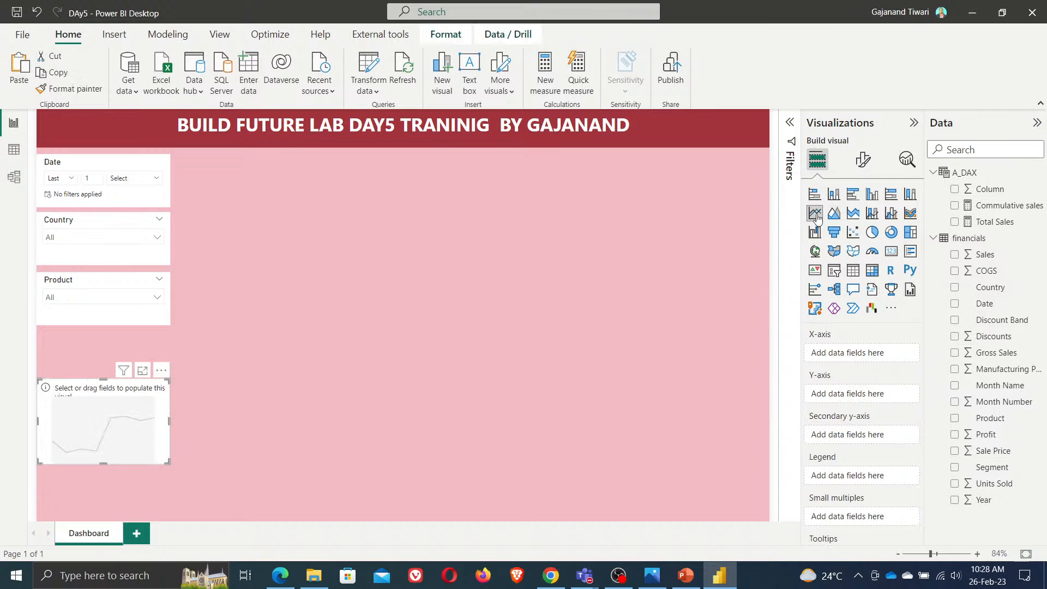
drag(105, 423, 245, 152)
drag(321, 238, 754, 512)
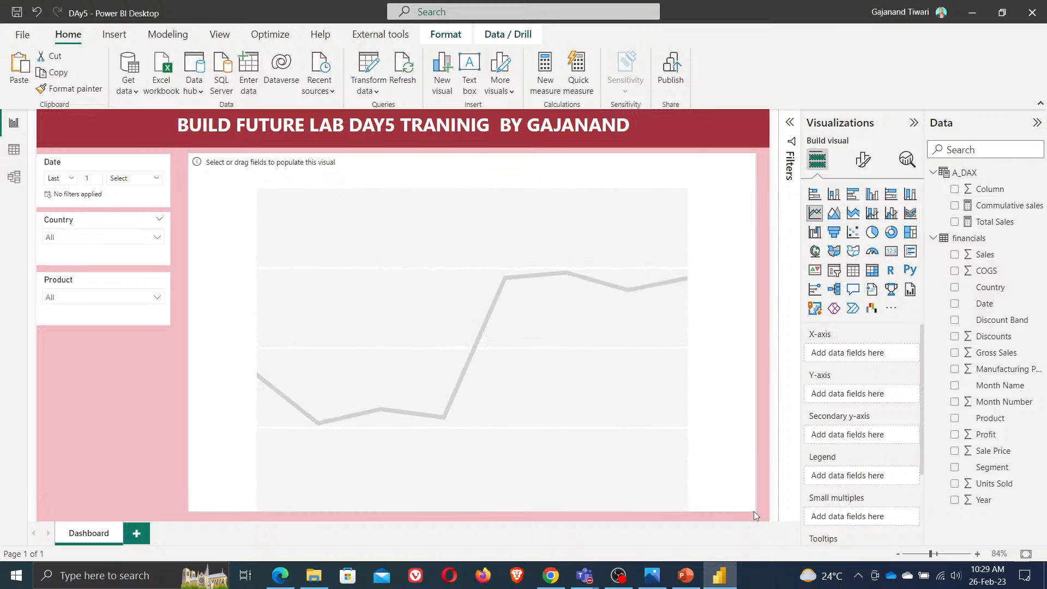
click(954, 206)
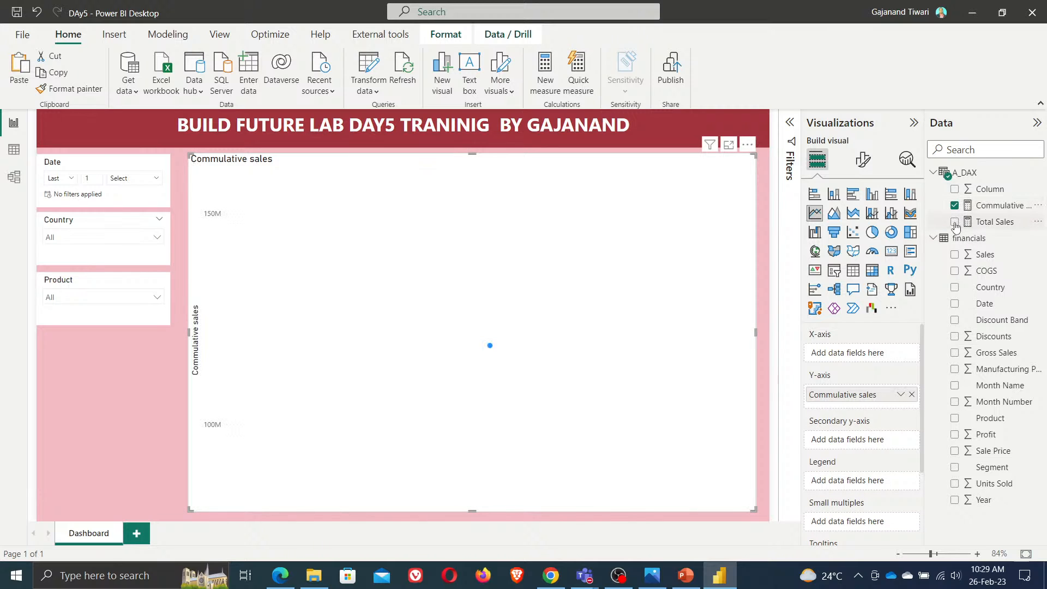
click(954, 222)
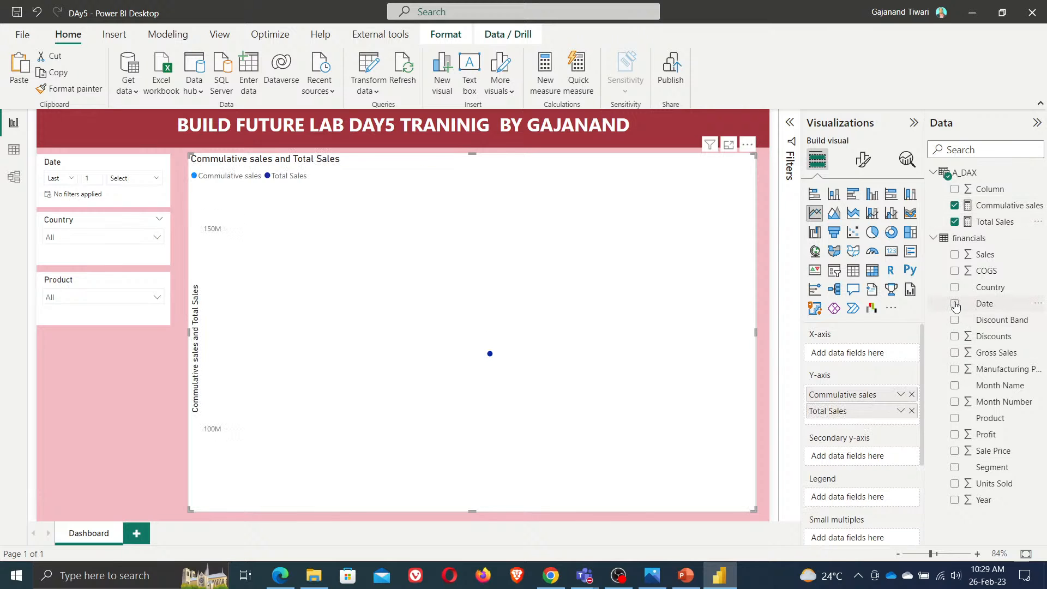
click(955, 304)
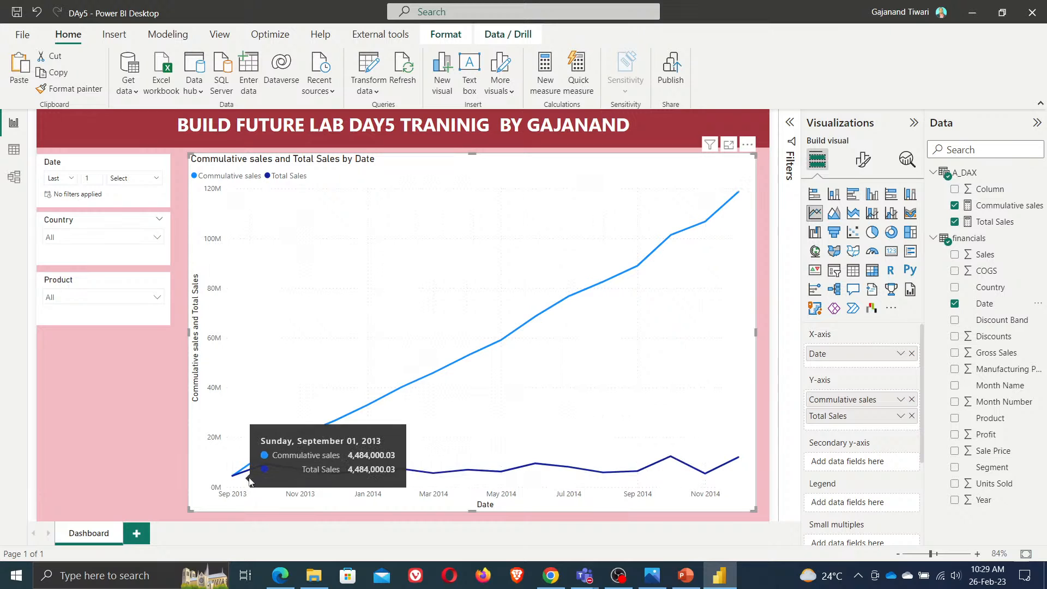
Change the visual to a line and stacked column chart with Total Sales as columns and Commulative sales as the line
click(873, 214)
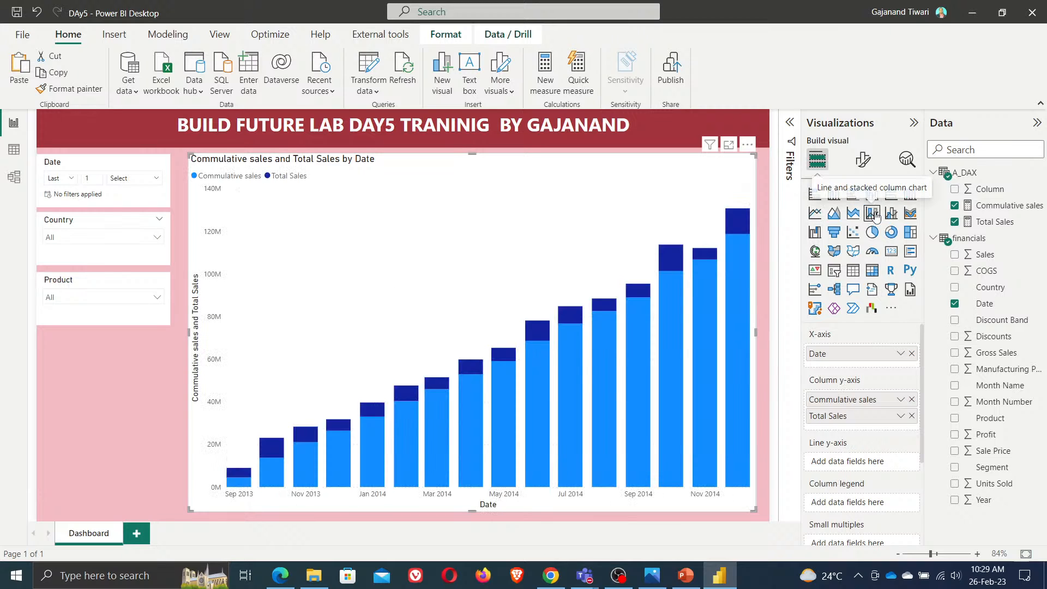
drag(831, 416, 860, 427)
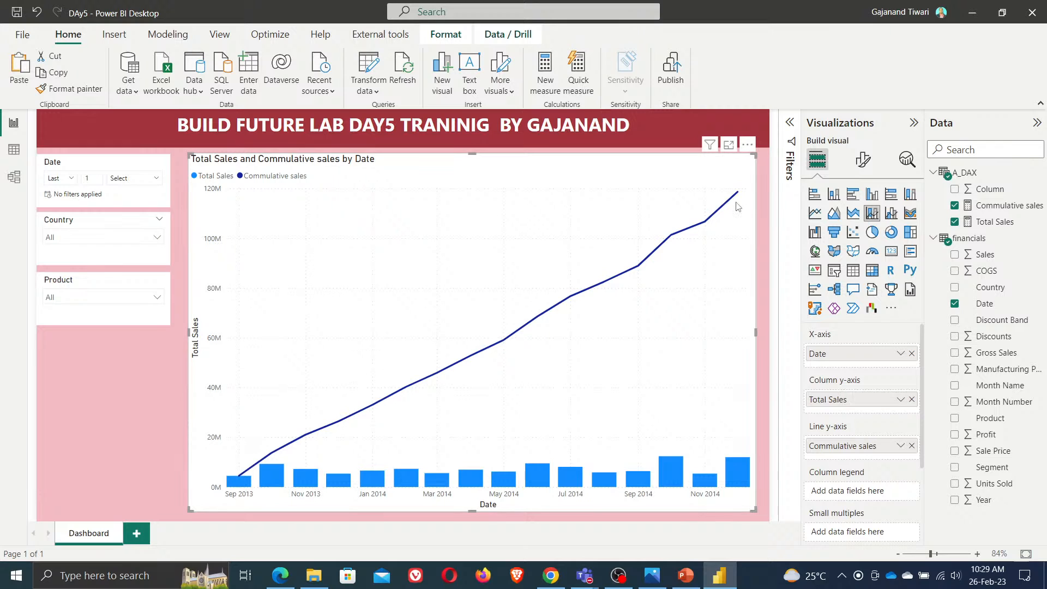
mouse_move(739, 197)
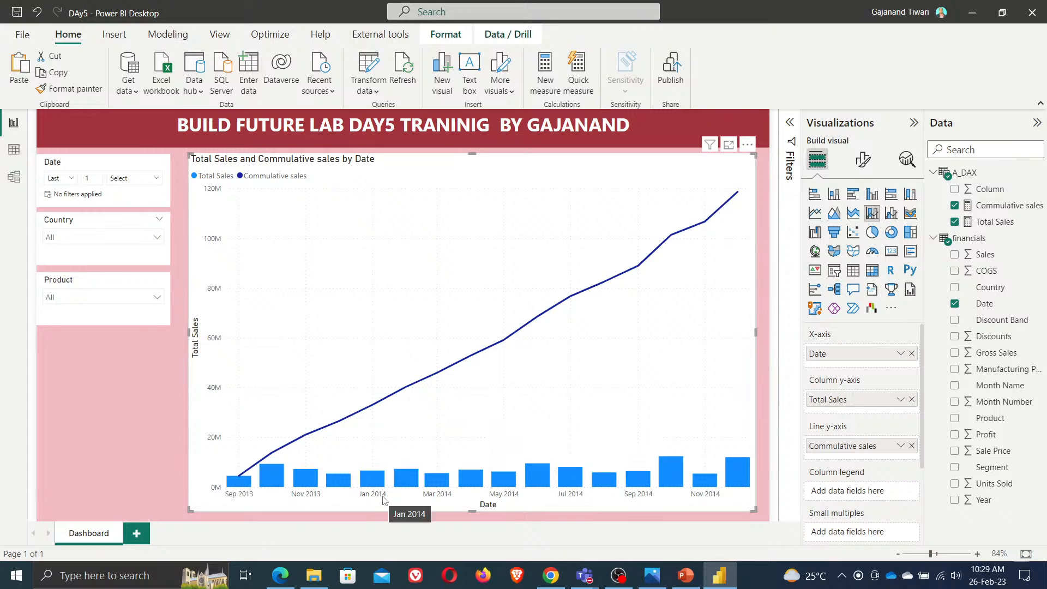
mouse_move(402, 481)
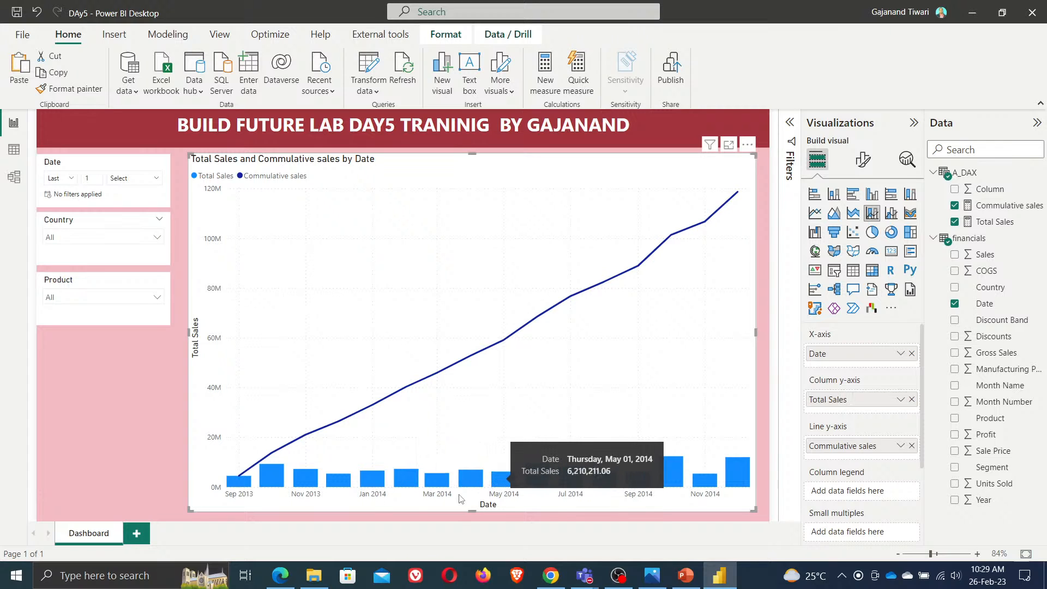
Try turning on the chart's secondary y-axis in the format settings
click(863, 159)
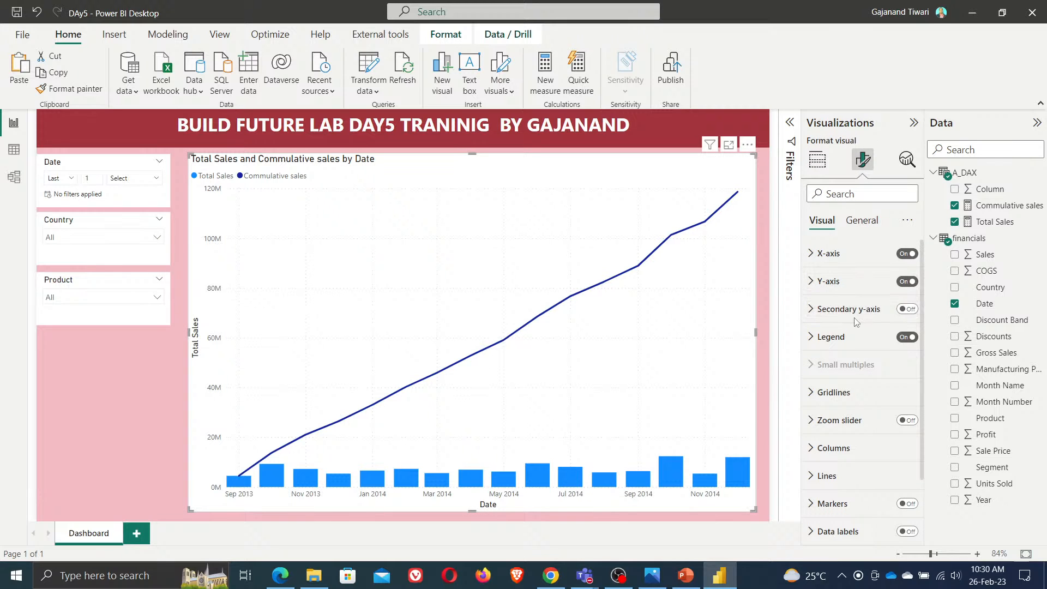
click(913, 315)
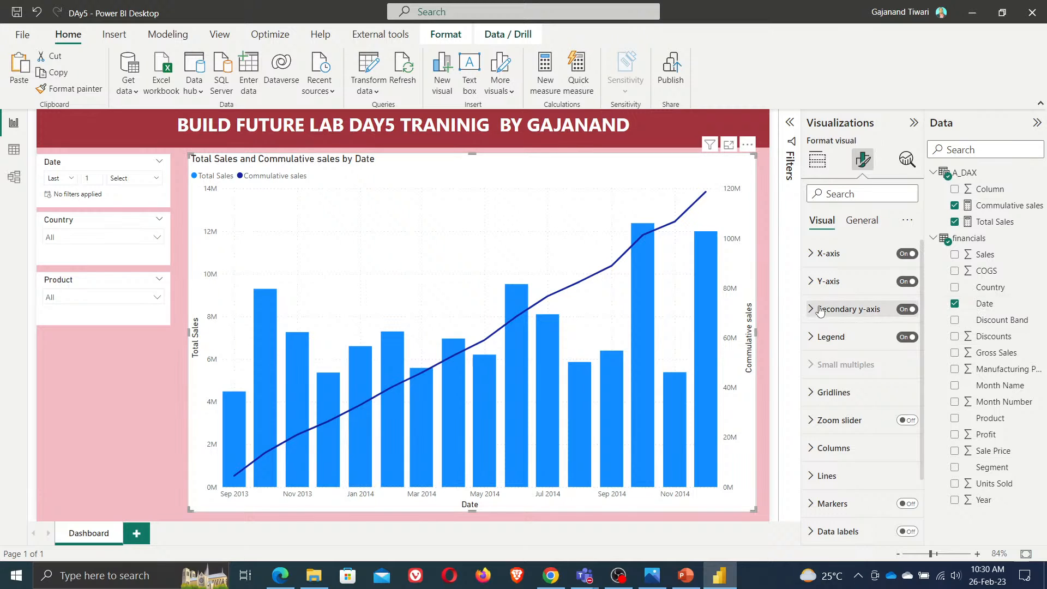
click(908, 309)
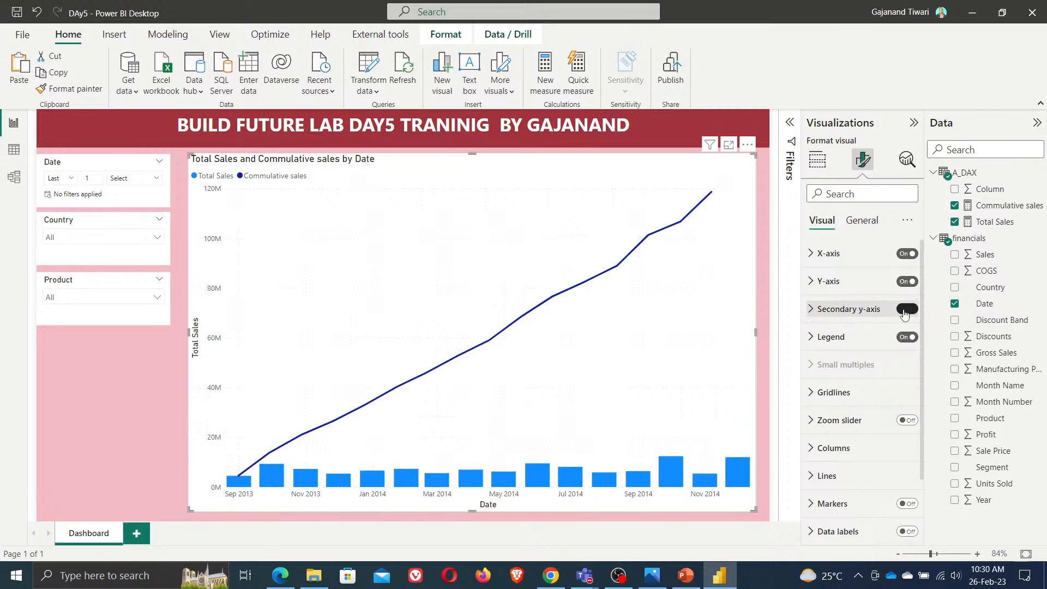
Set the chart's X-axis type to Categorical
click(827, 281)
scroll(872, 382, down, 10)
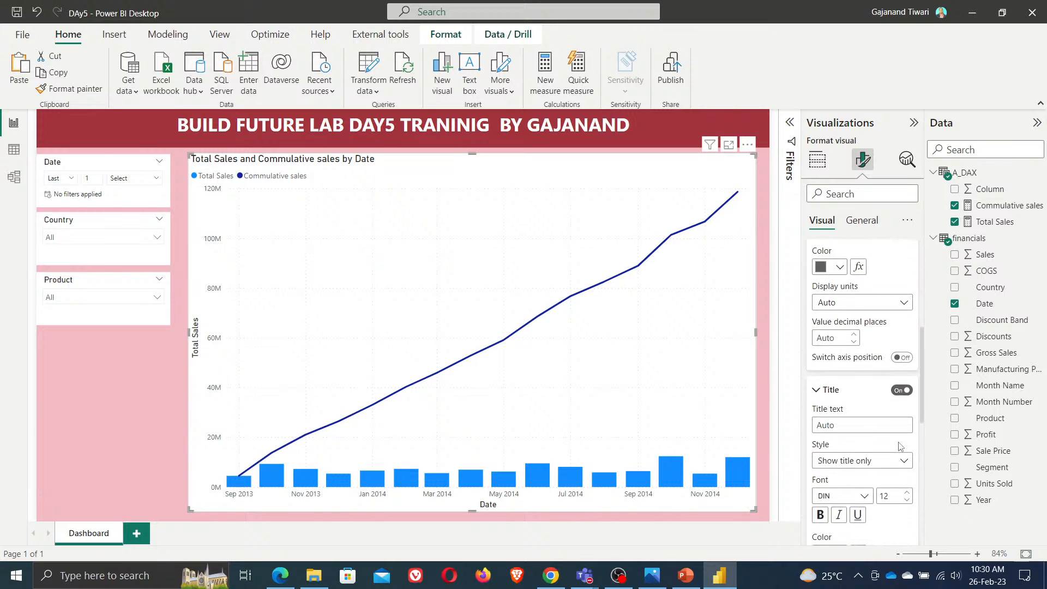
scroll(902, 446, down, 3)
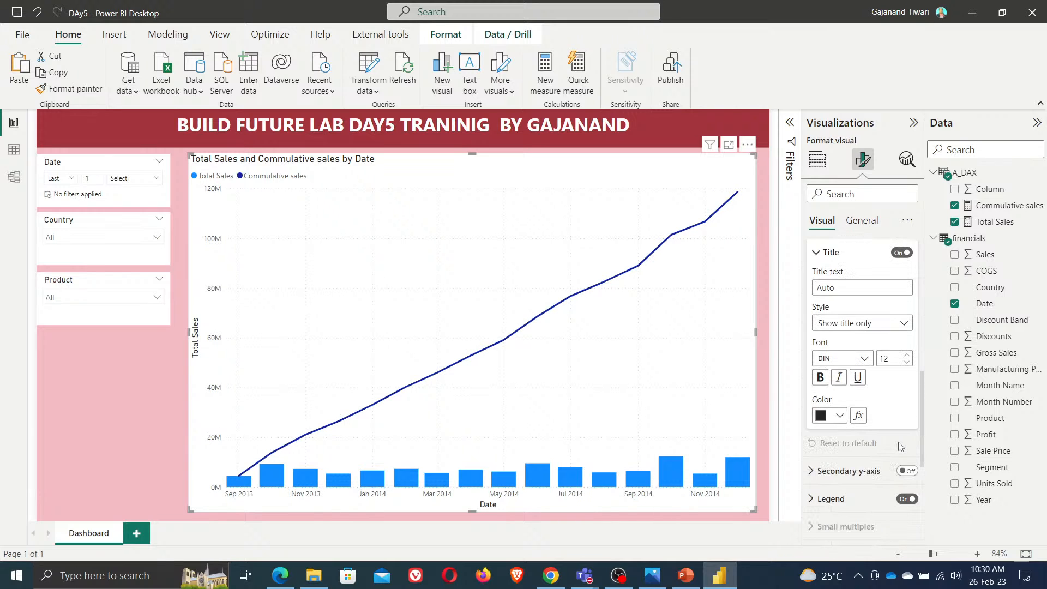
scroll(903, 437, up, 5)
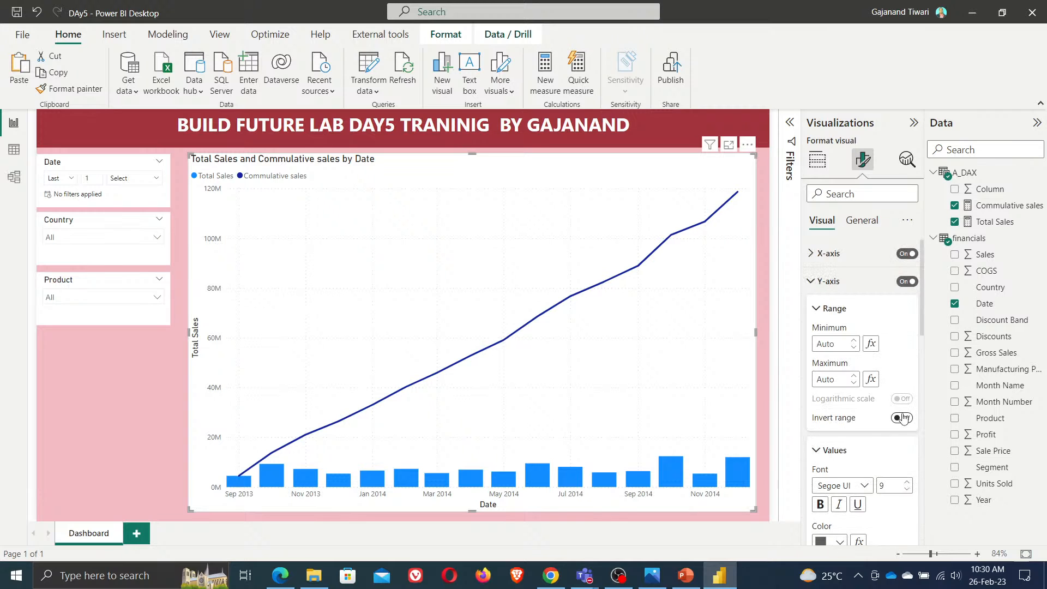
click(809, 282)
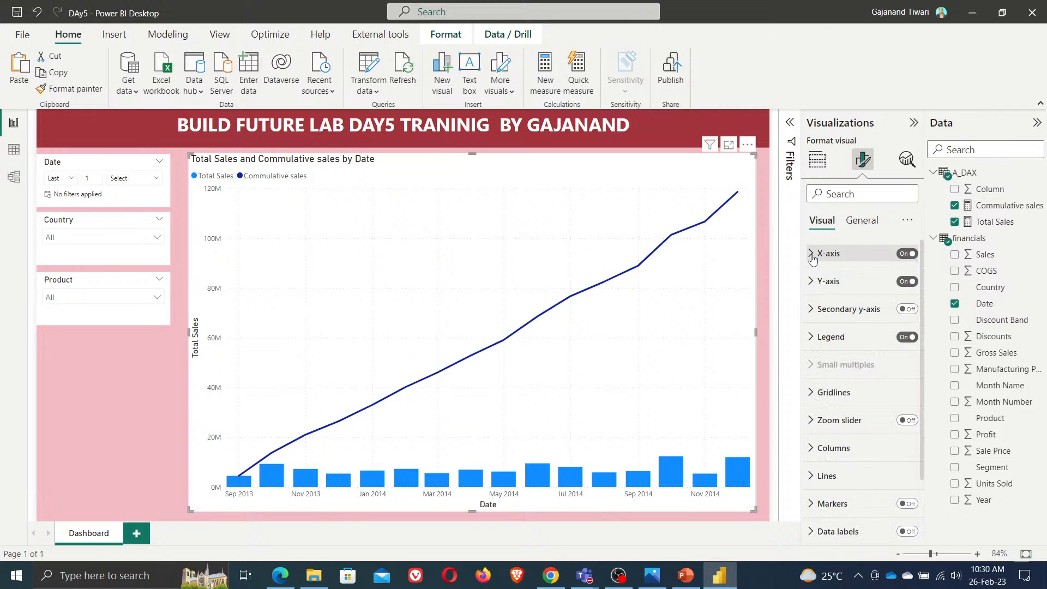
click(813, 254)
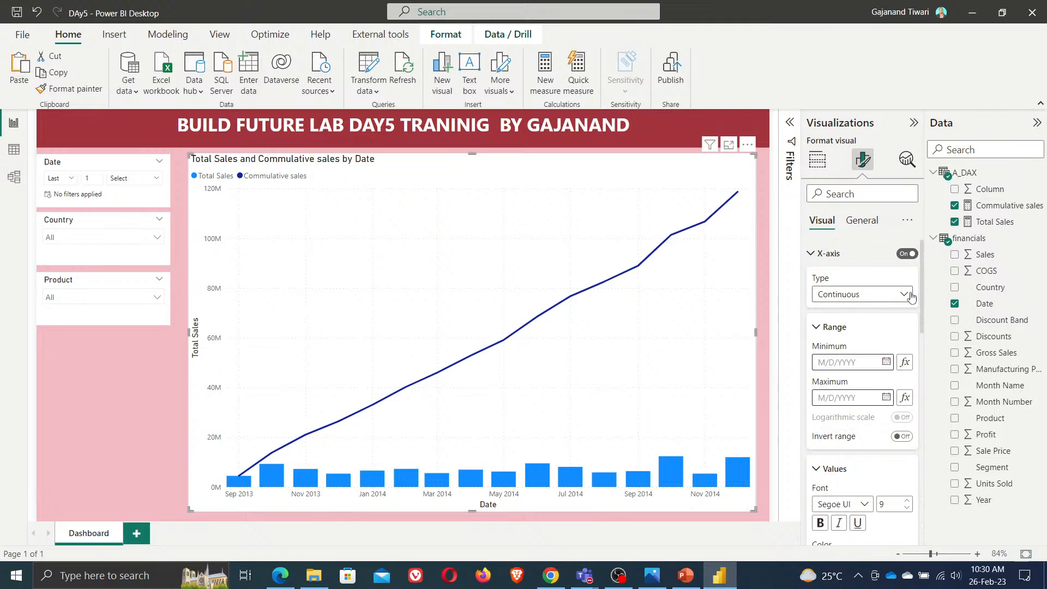
click(889, 298)
click(879, 312)
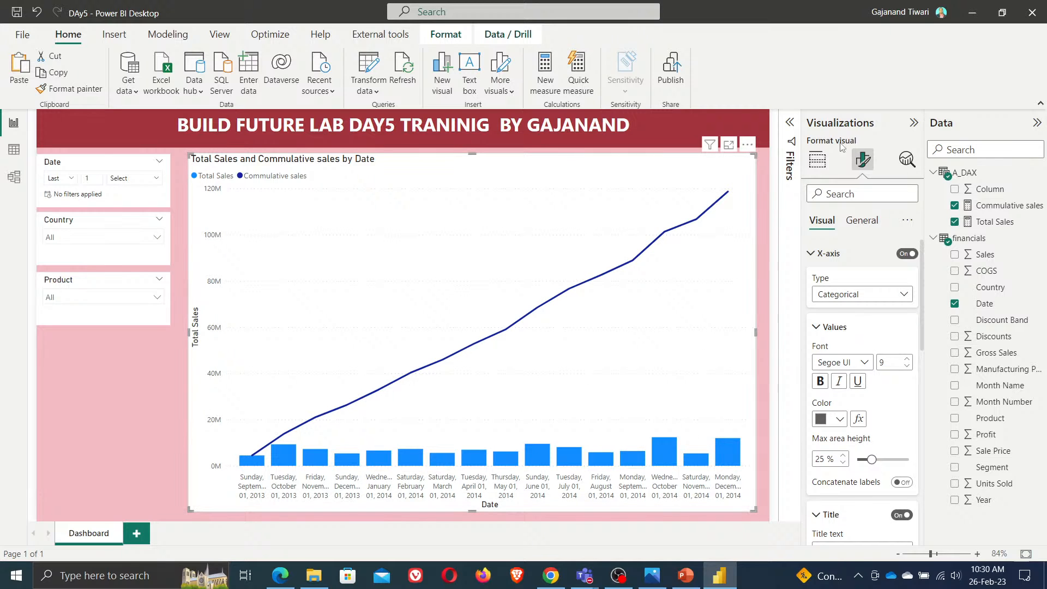
click(817, 159)
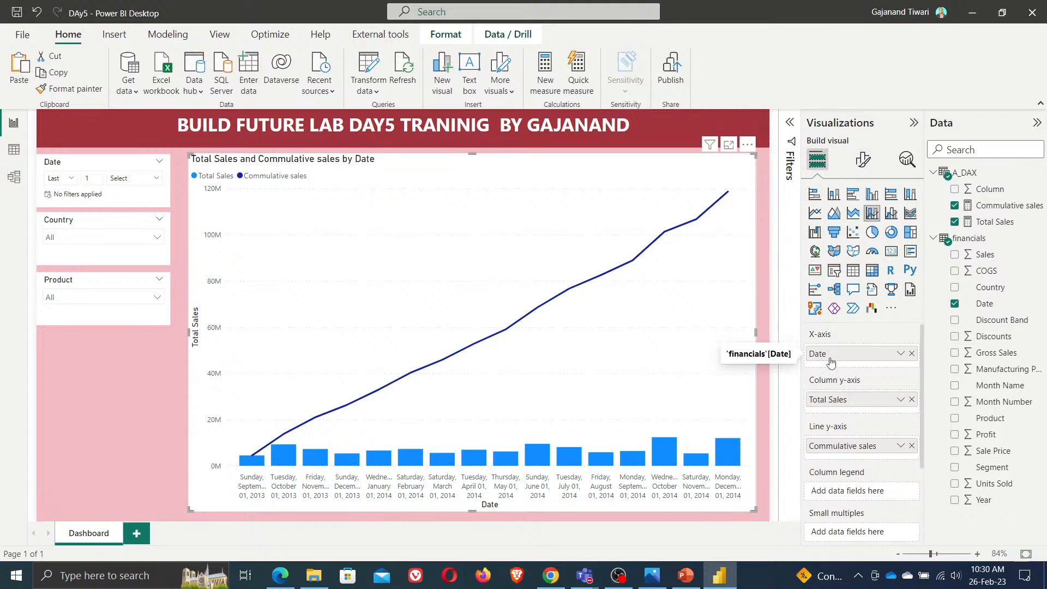
Start a new calculated table in data view named Custom_calender
click(14, 148)
click(12, 123)
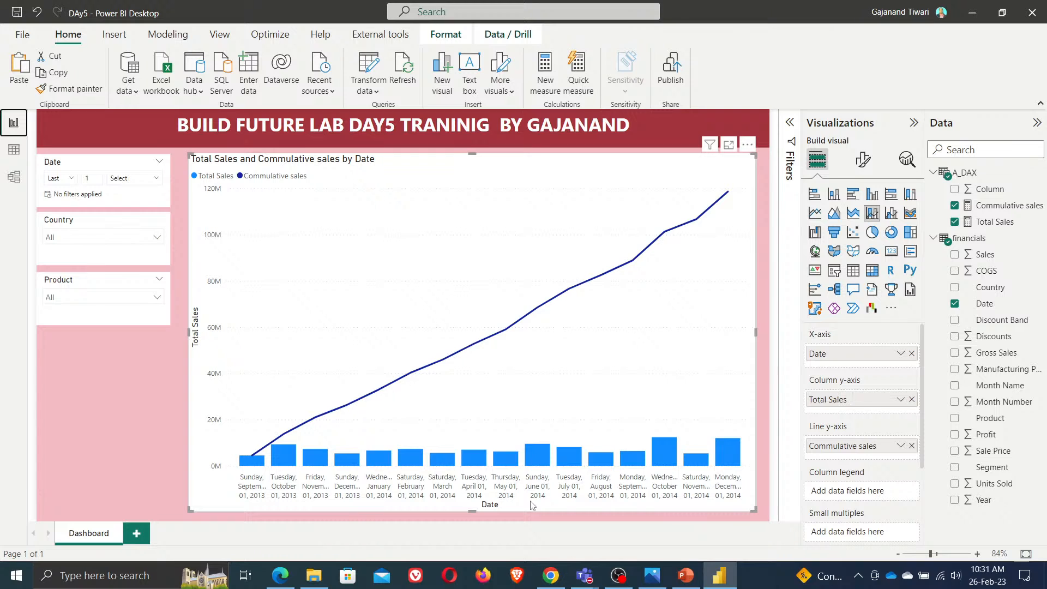
click(14, 148)
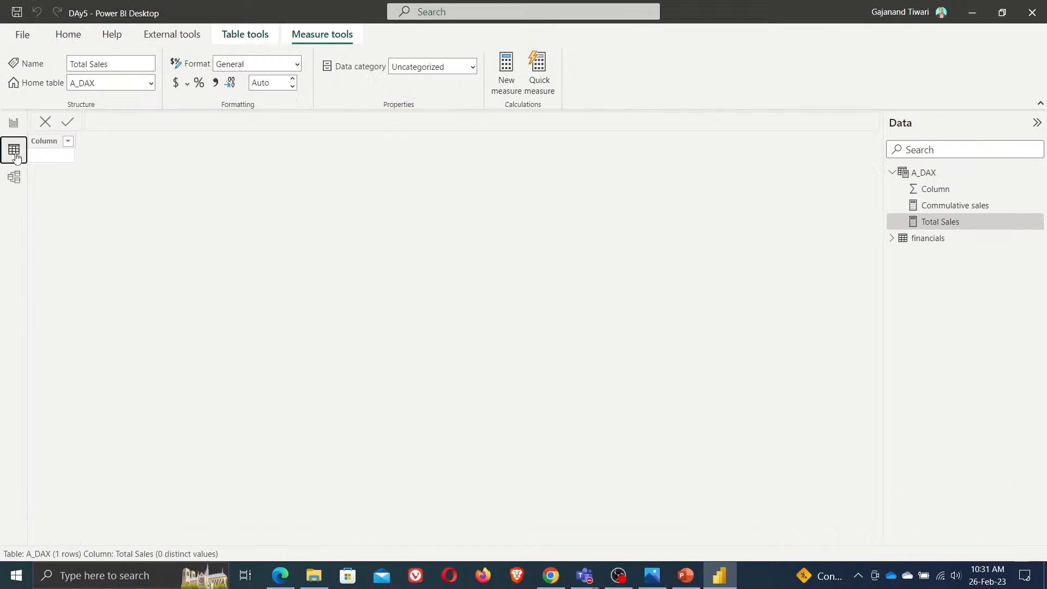
click(69, 38)
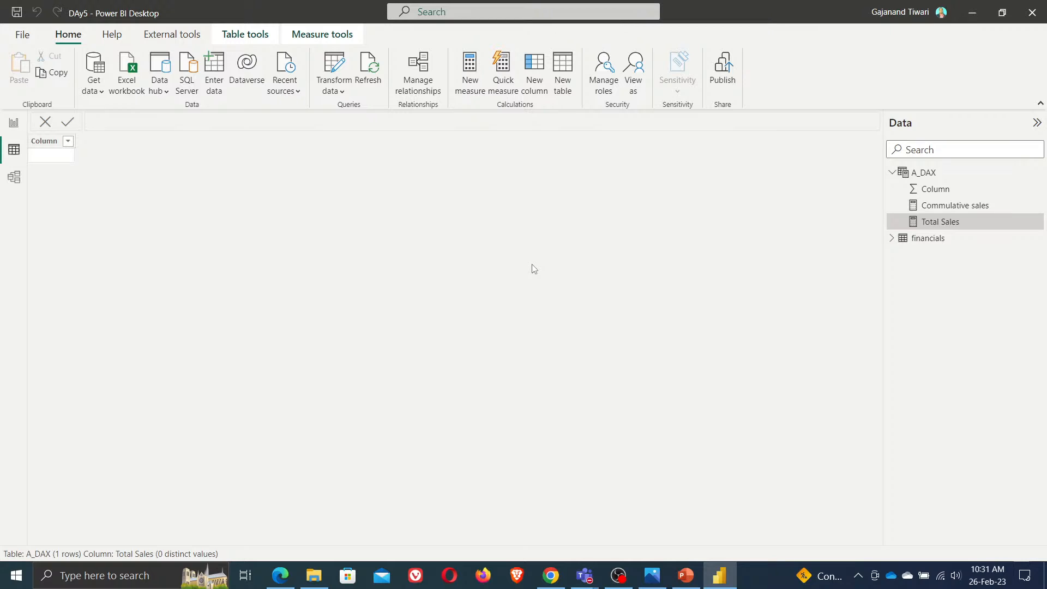
text(Customo)
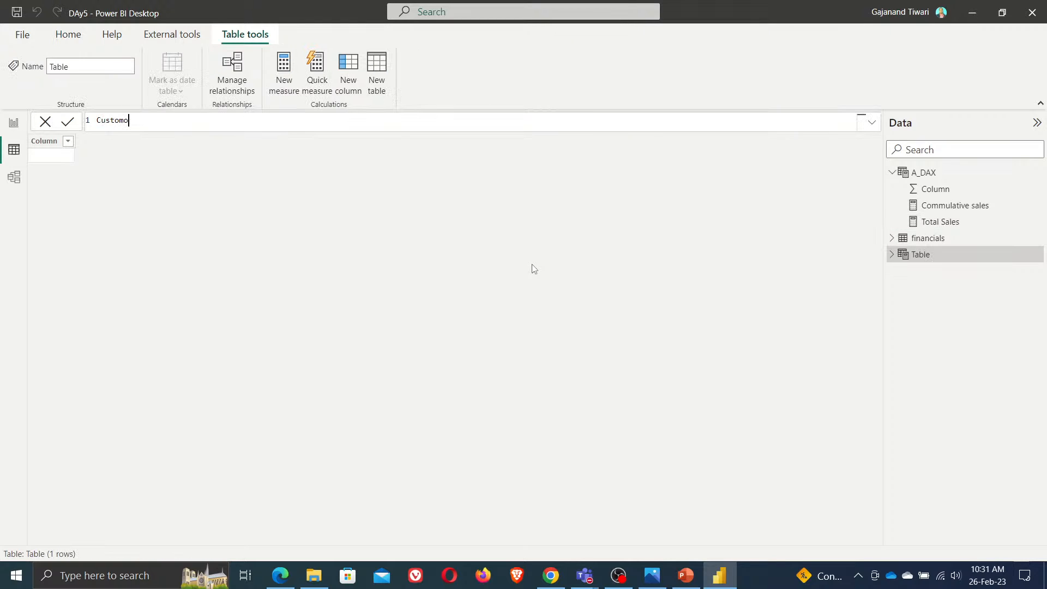
key(BackSpace)
text(_calender = )
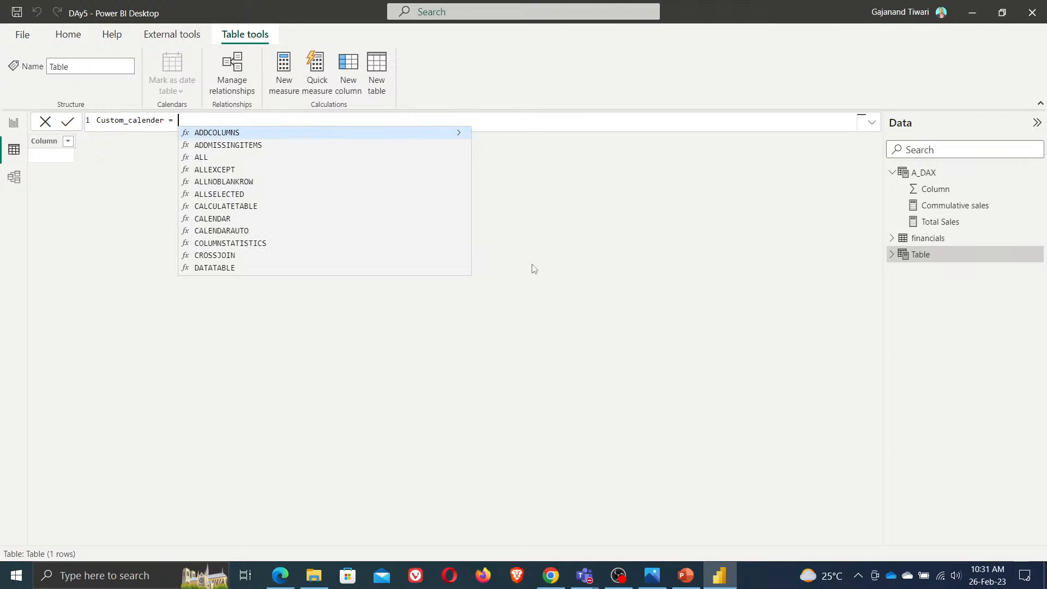
text(cal)
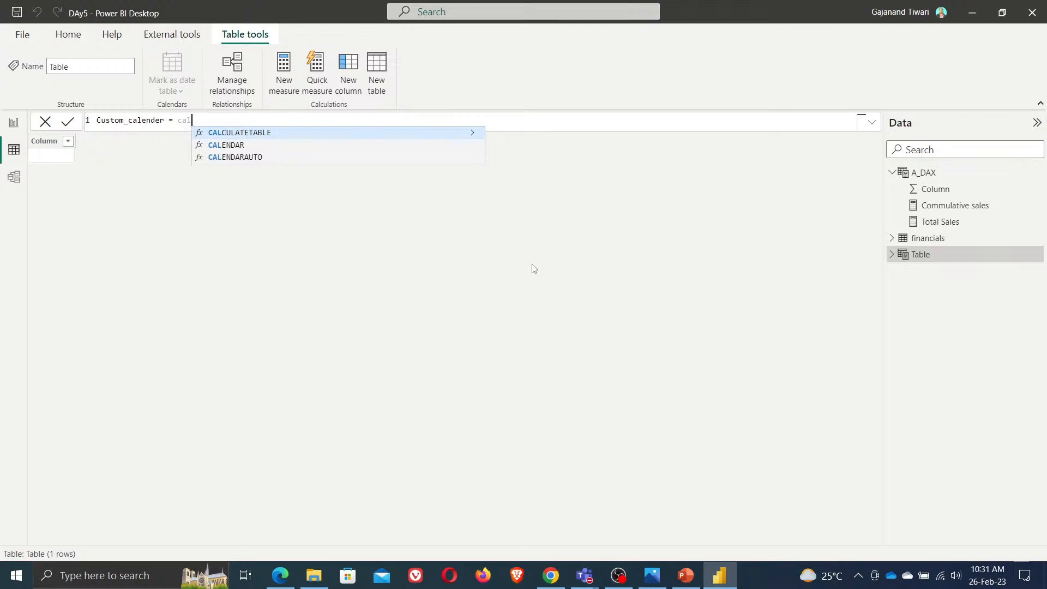
key(ctrl+plus)
key(ctrl+plus)
key(ctrl+plus)
key(ctrl+plus)
key(ctrl+plus)
key(ctrl+plus)
key(ctrl+plus)
key(ctrl+plus)
key(ctrl+plus)
key(ctrl+plus)
key(ctrl+plus)
key(ctrl+plus)
key(ctrl+plus)
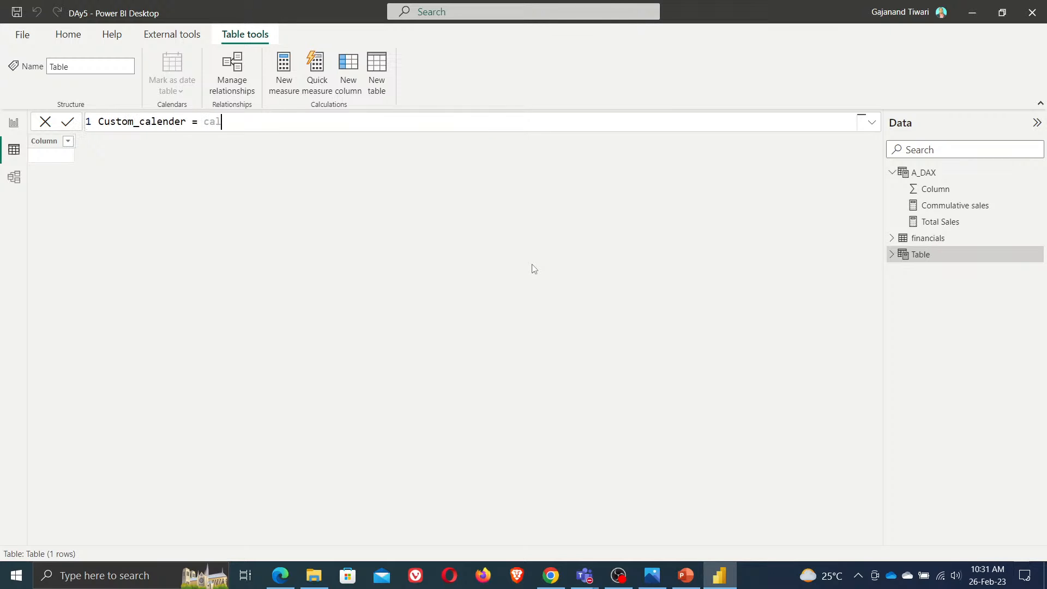
key(ctrl+plus)
key(ctrl+plus)
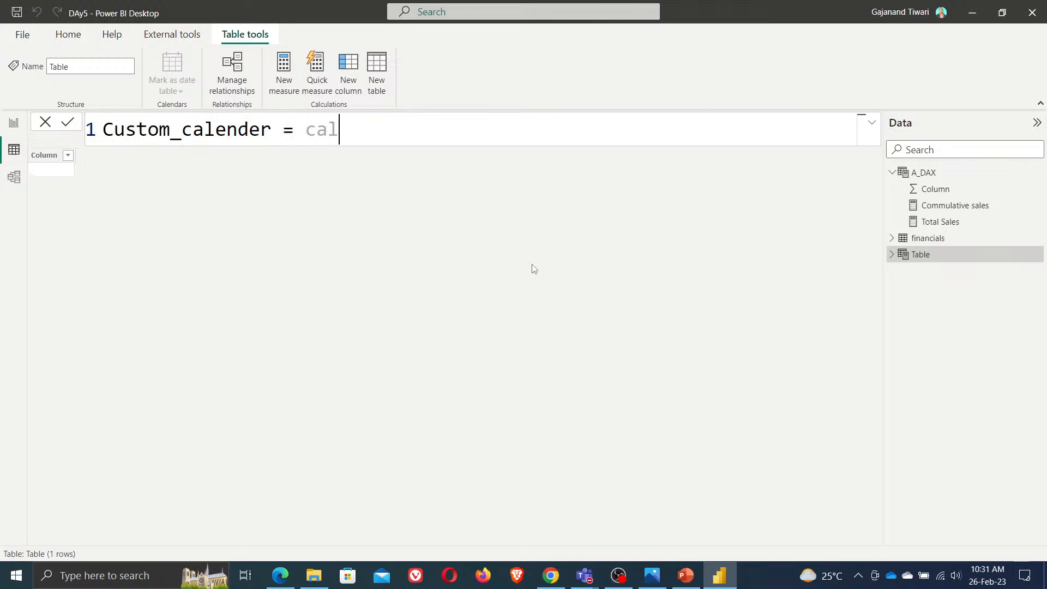
key(ctrl+plus)
key(BackSpace)
key(BackSpace)
key(BackSpace)
key(Escape)
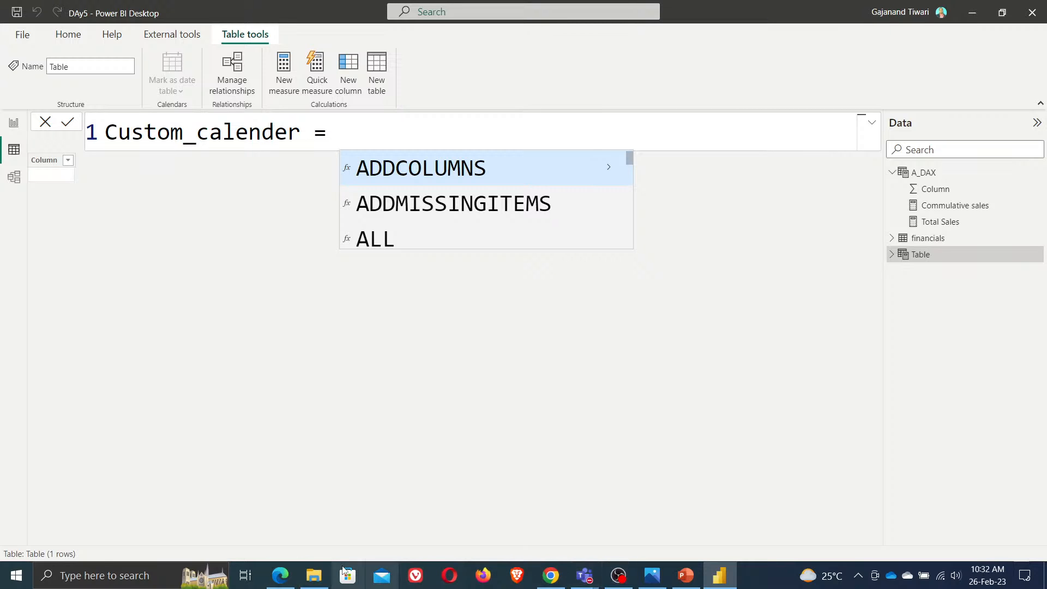
mouse_move(278, 581)
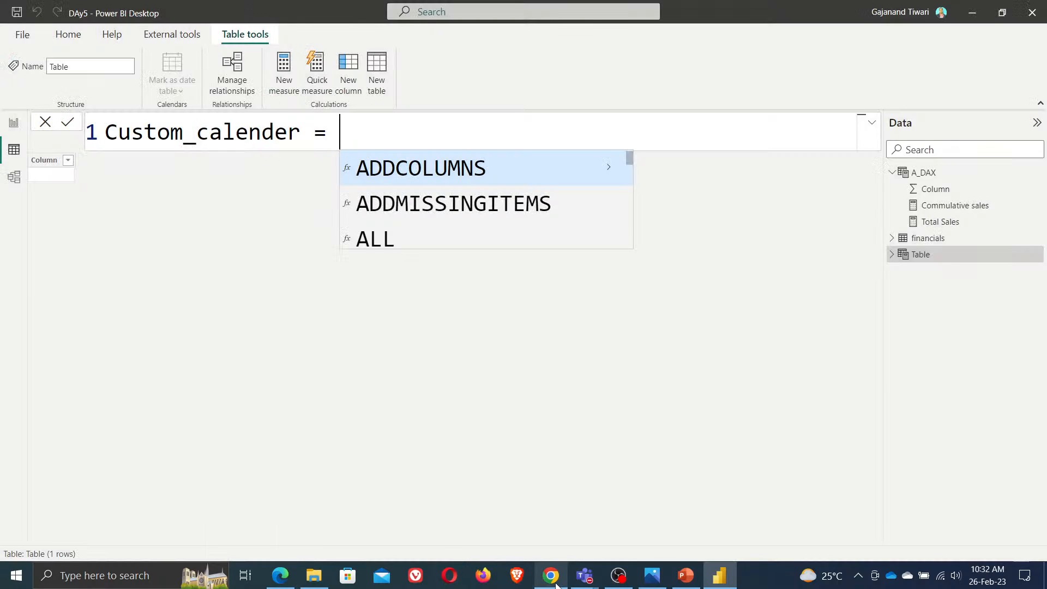
click(556, 583)
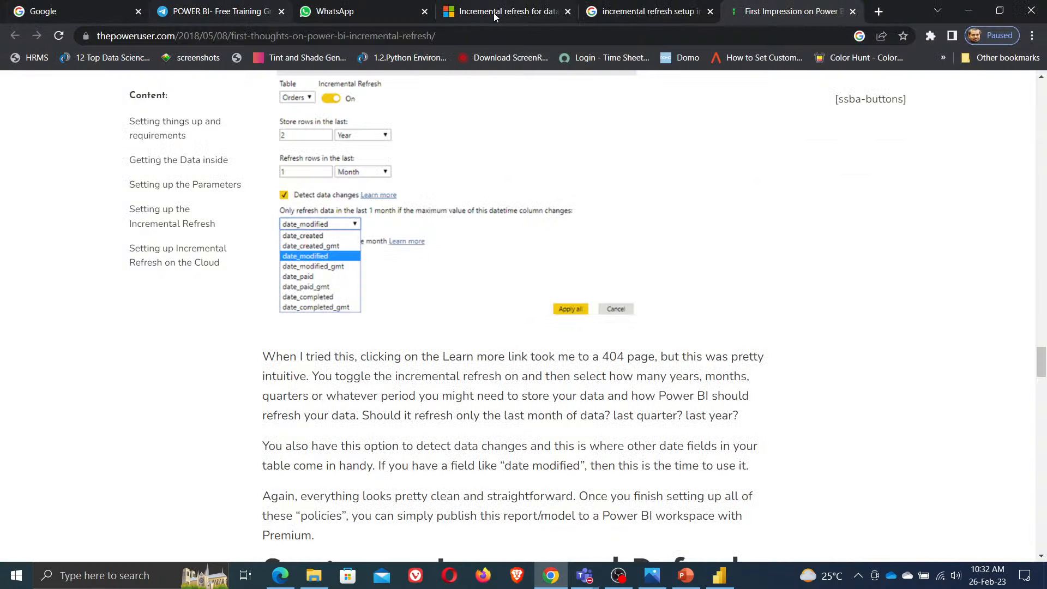
click(276, 583)
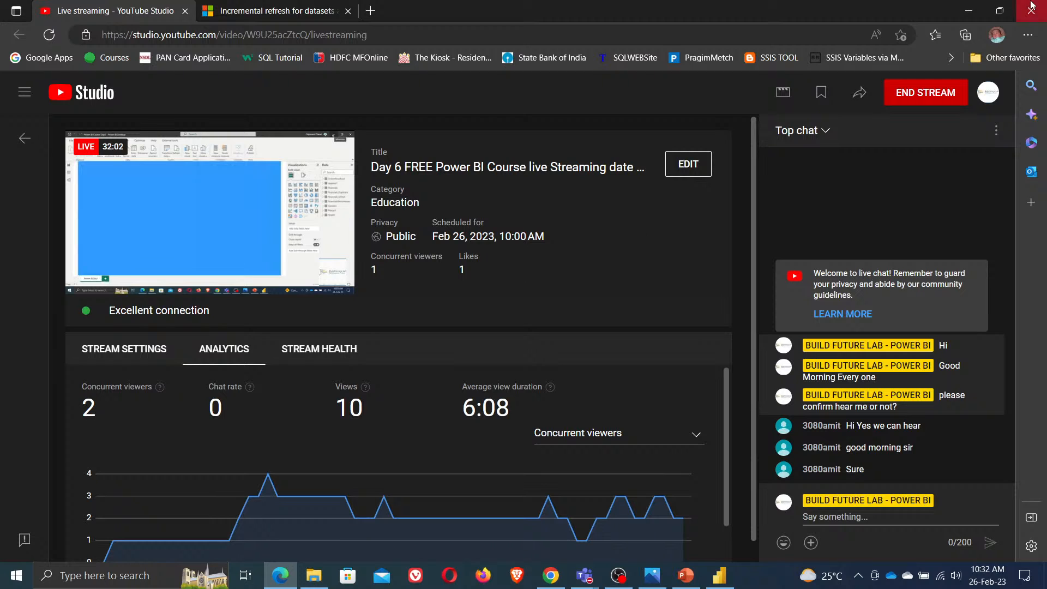
click(971, 13)
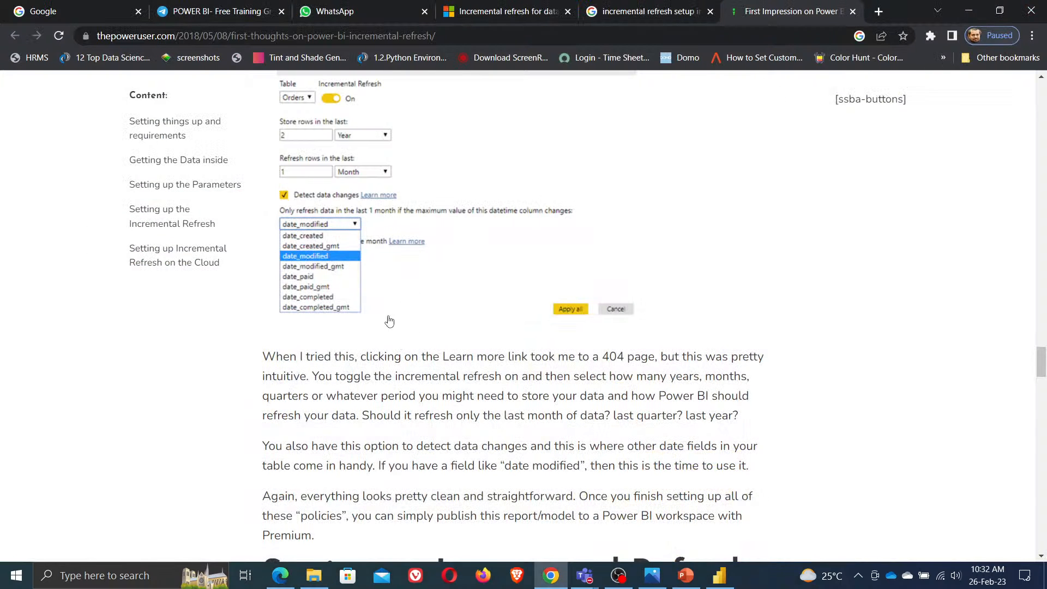
click(970, 13)
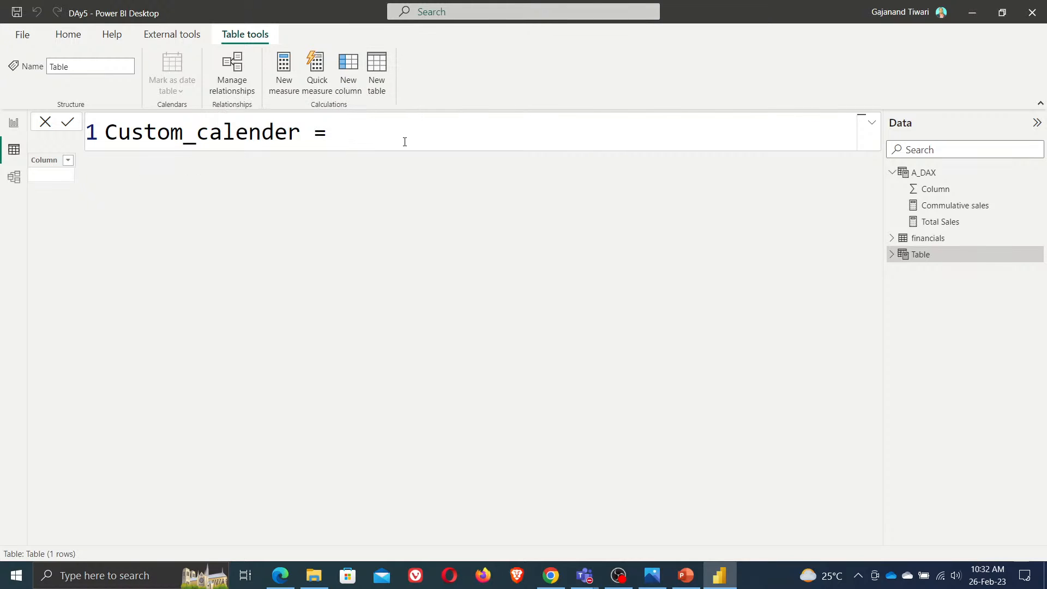
Begin the table formula as CALENDAR with MIN(financials[Date]) as the start date argument
text(cal)
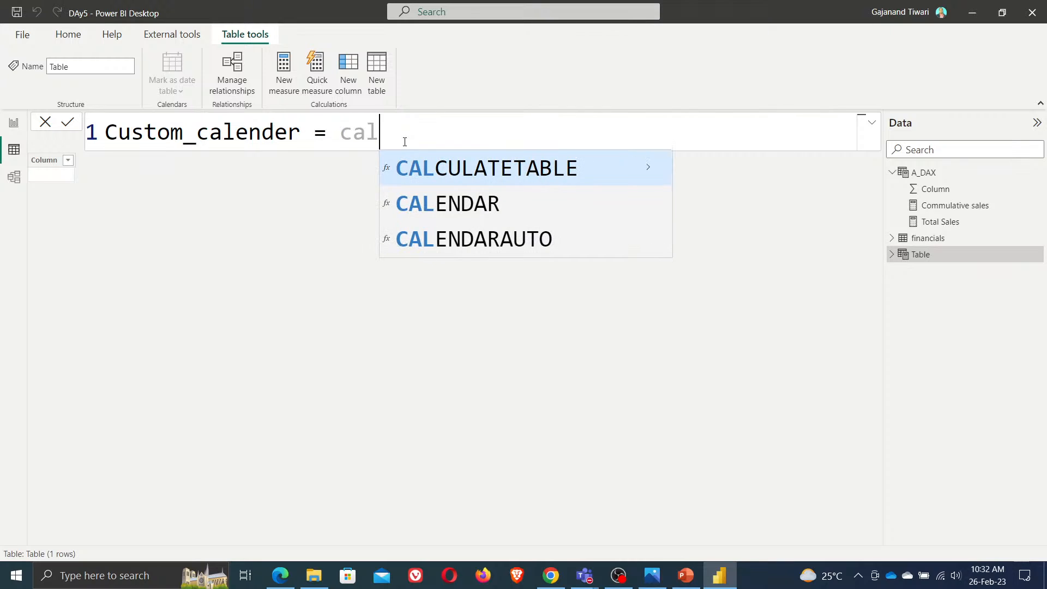
key(Down)
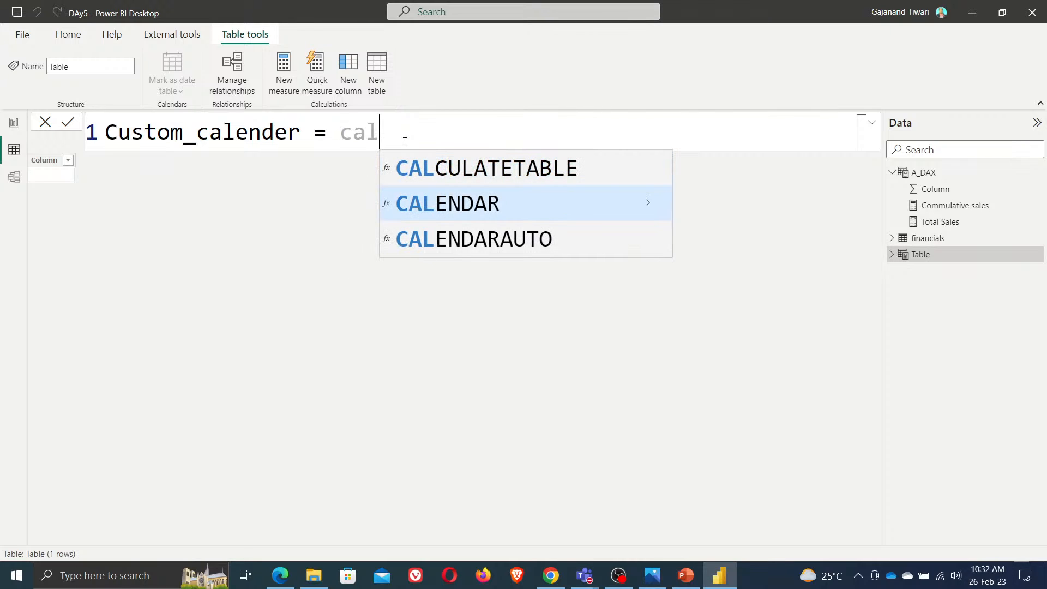
key(Tab)
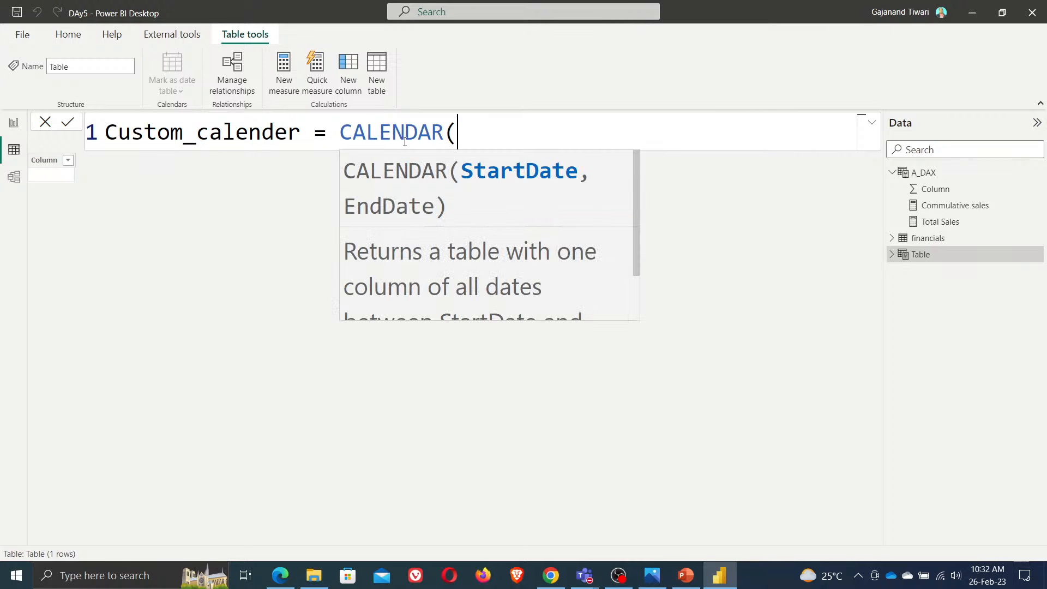
text(min)
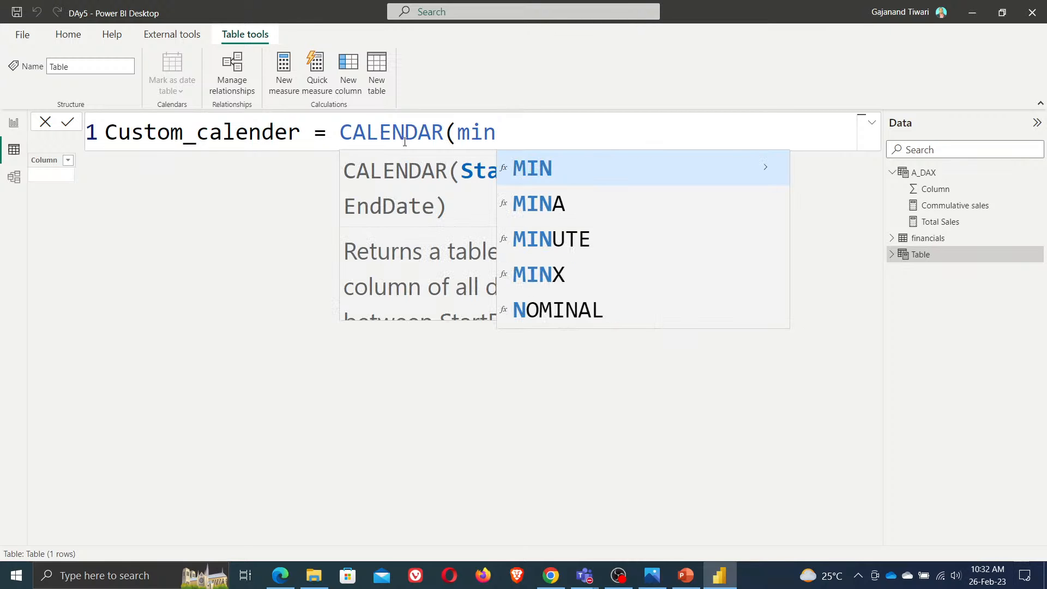
key(Tab)
text(date)
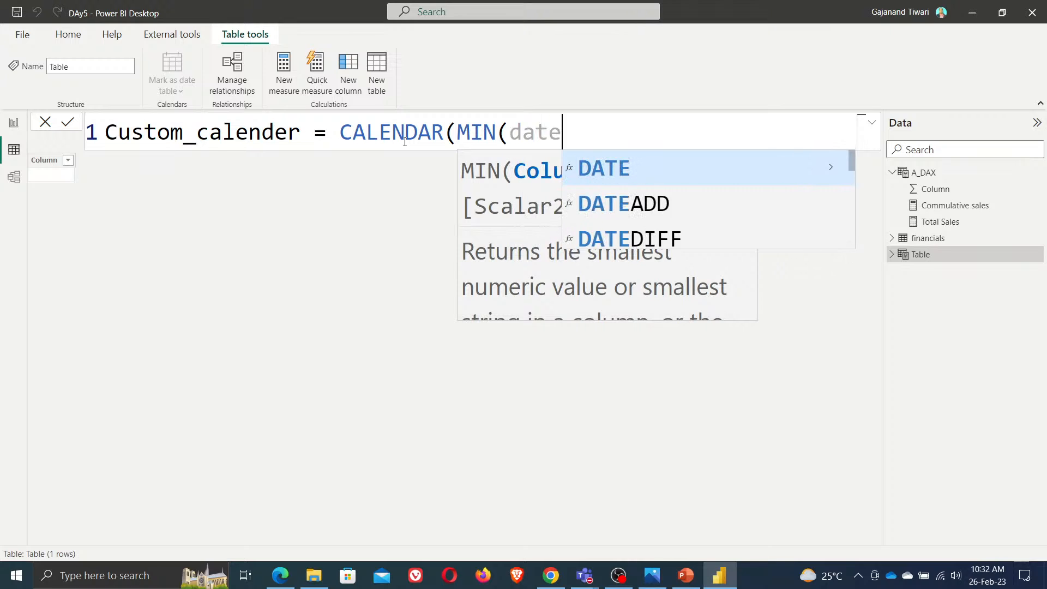
key(Up)
key(Up)
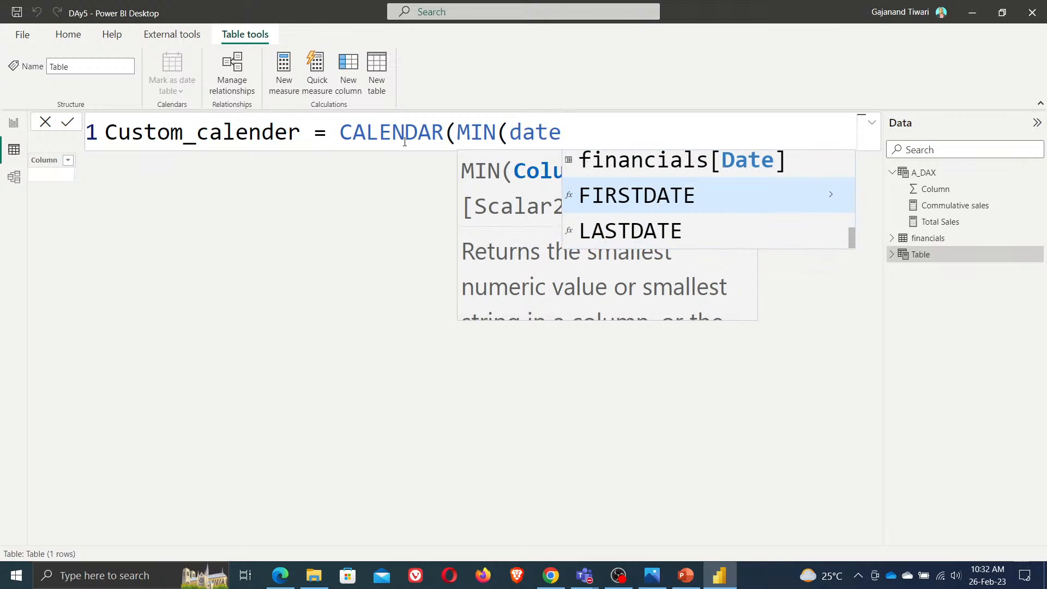
key(Up)
key(Tab)
text(),)
Add MAX(financials[Date]) as the end date, close the CALENDAR function and commit the table
drag(457, 132, 732, 131)
key(ctrl+c)
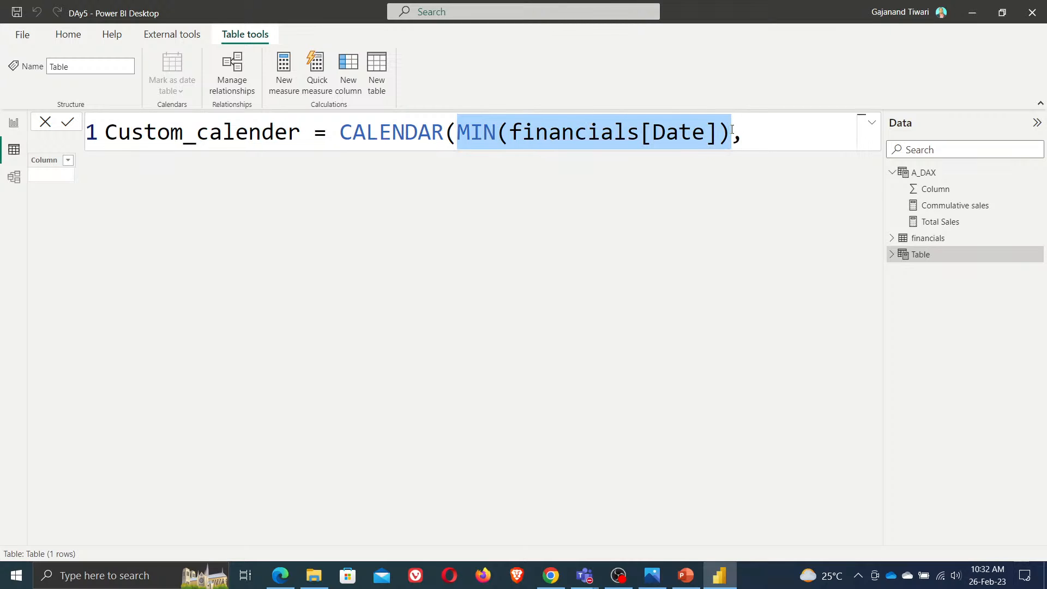
click(768, 141)
key(ctrl+v)
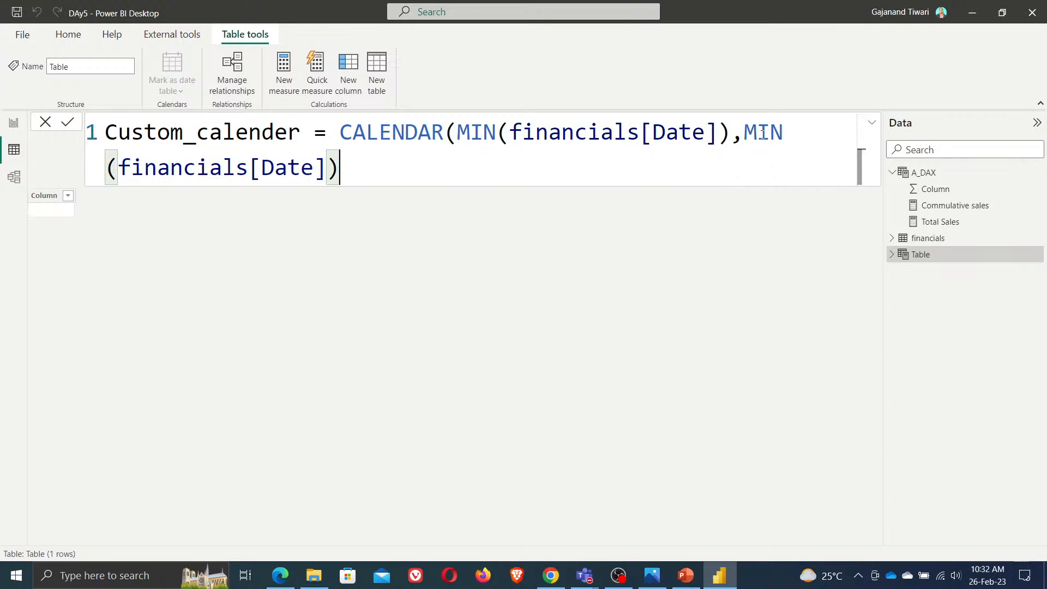
double_click(762, 133)
text(MAX)
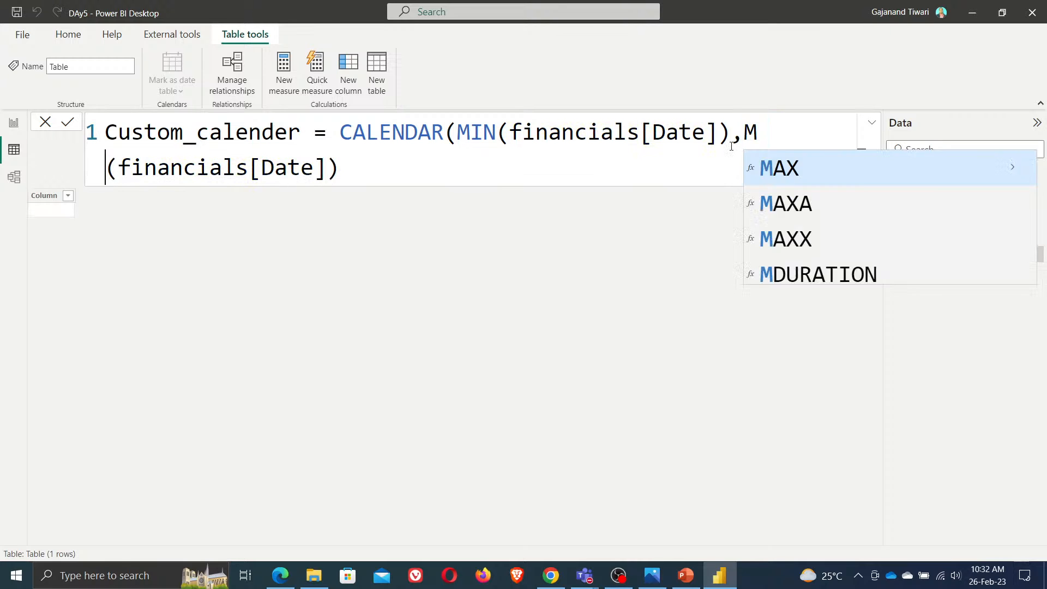
click(425, 173)
text())
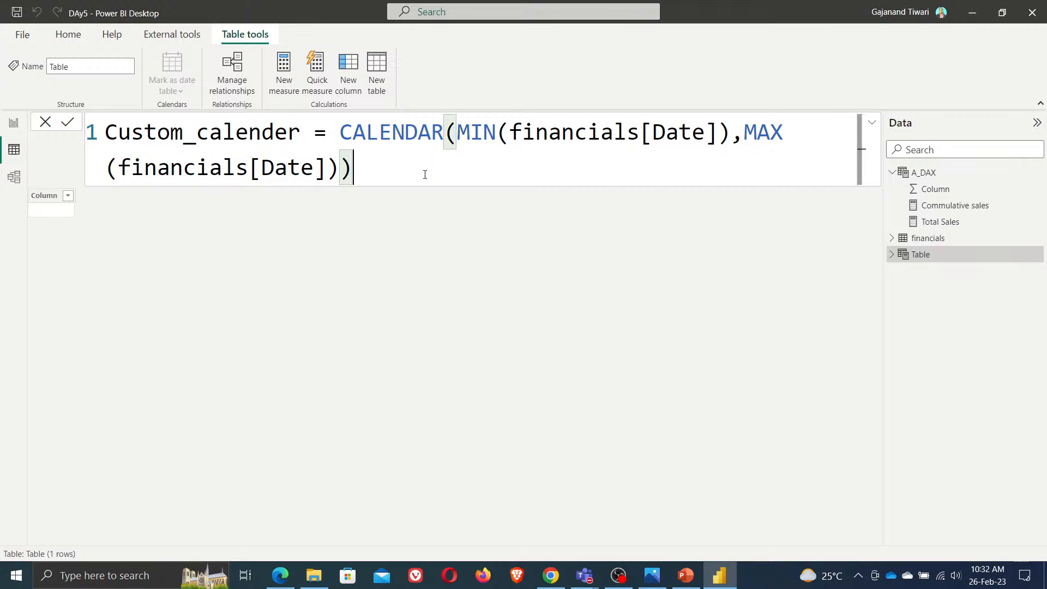
click(67, 124)
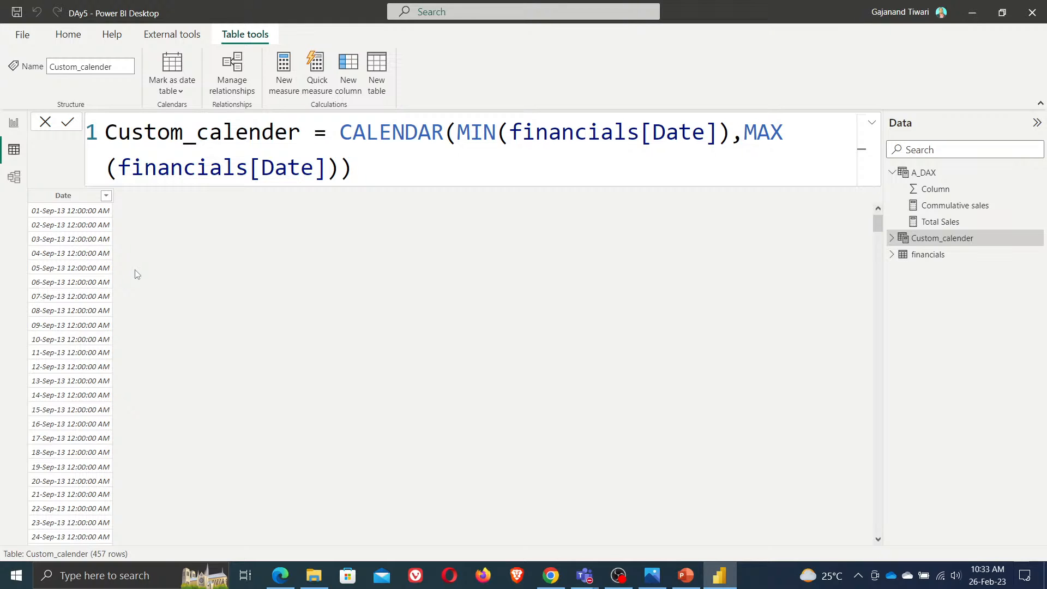
Move the CALENDAR expression onto a second formula line and comment it out
click(342, 130)
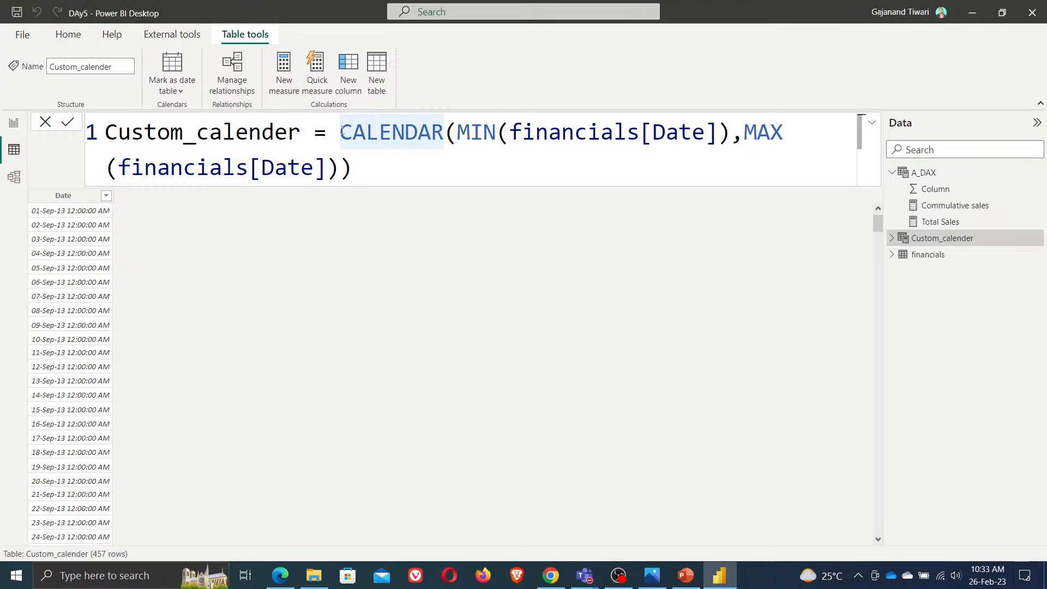
key(shift+Return)
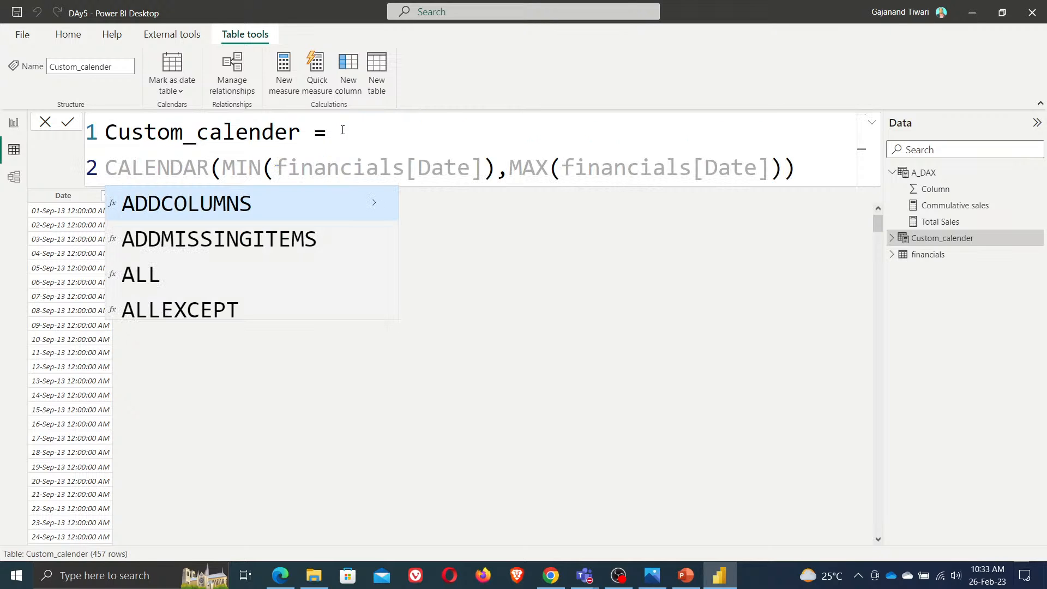
text(--)
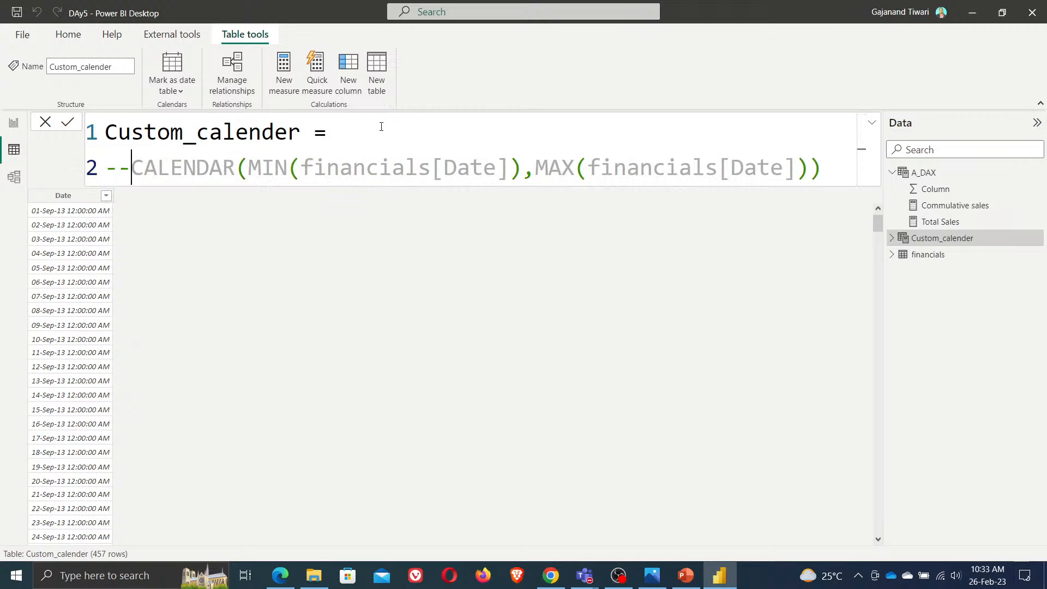
Set Custom_calender's formula to CALENDARAUTO() and commit the table
click(381, 126)
text(cust)
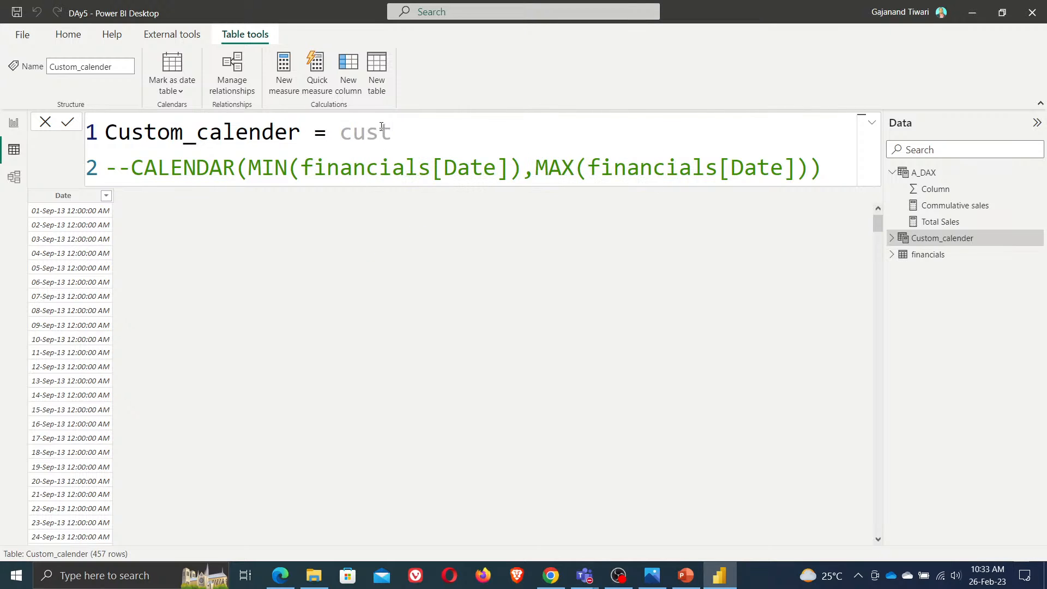
key(BackSpace)
key(BackSpace)
key(BackSpace)
text(al)
key(Down)
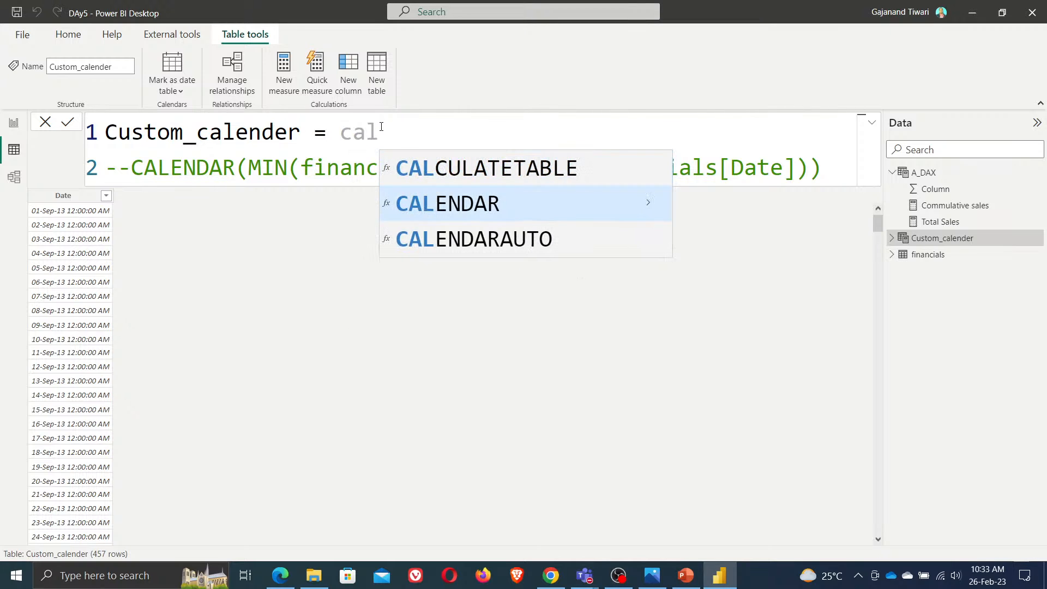
key(Down)
key(Tab)
text())
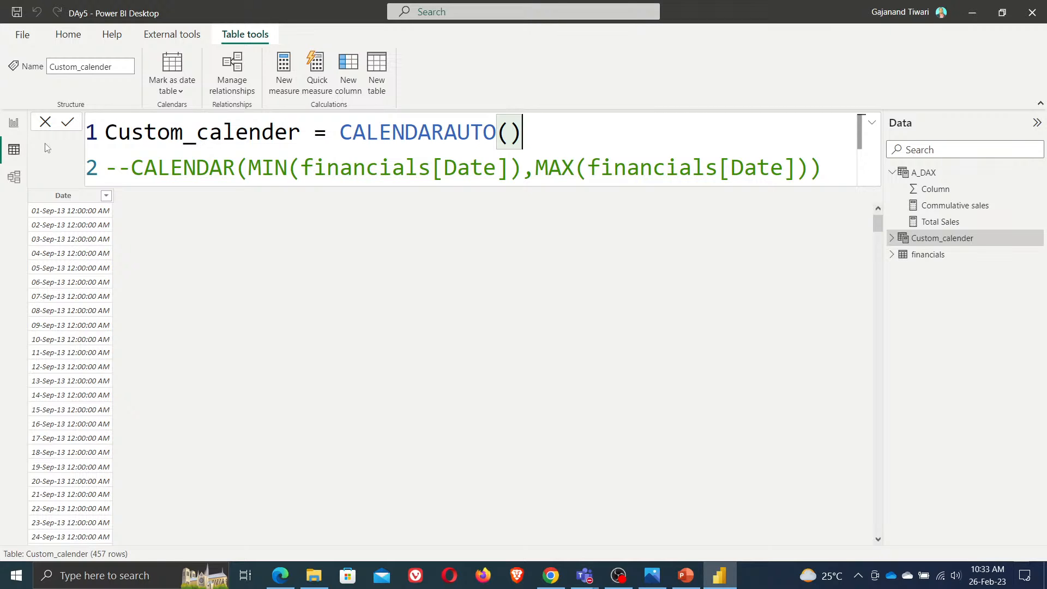
click(68, 122)
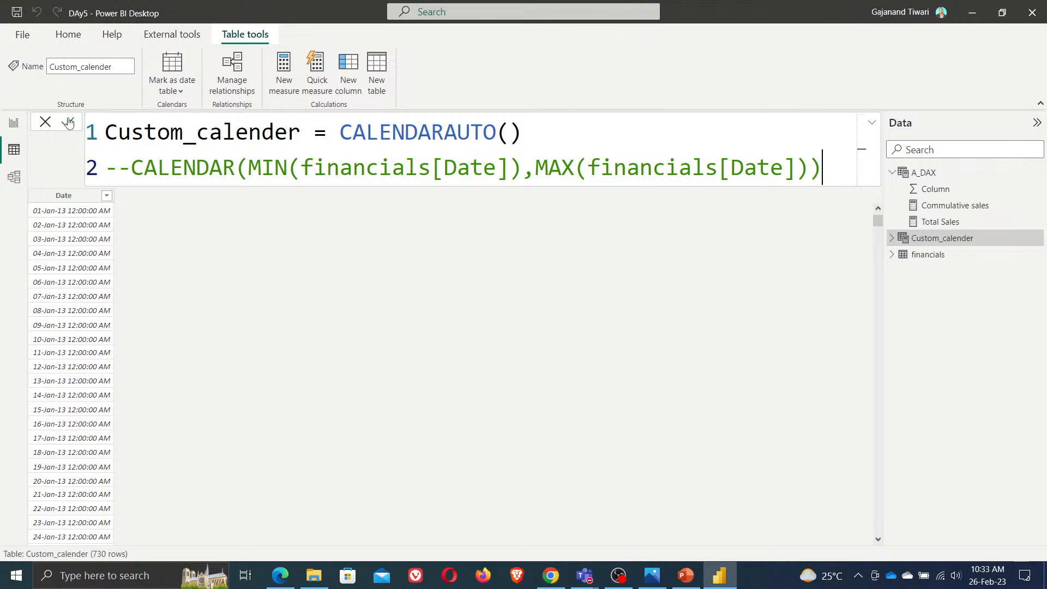
Inspect the sort and filter options of the calendar table's Date column
click(68, 123)
click(107, 197)
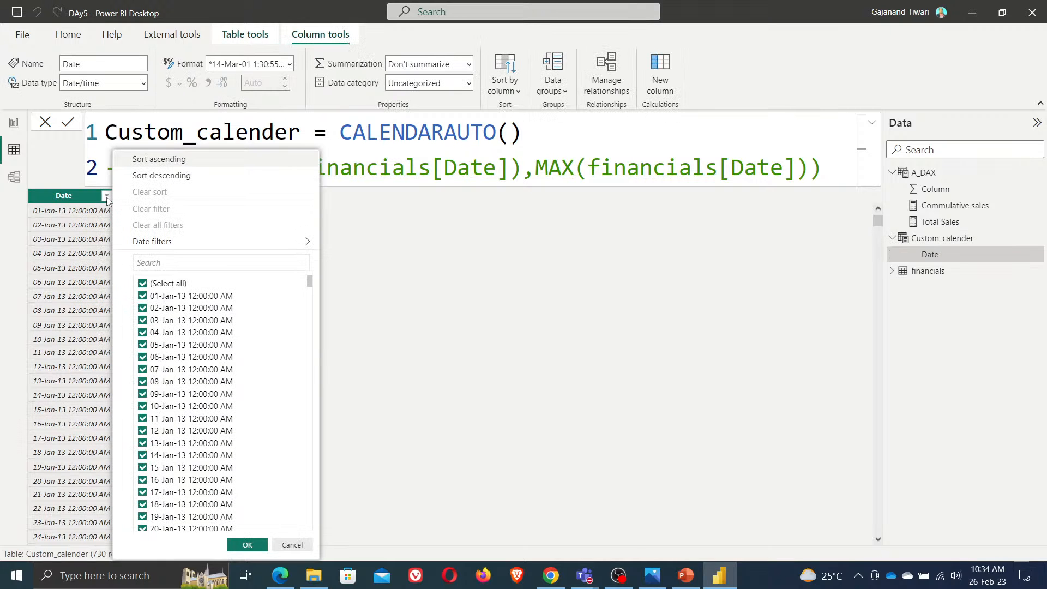
click(532, 342)
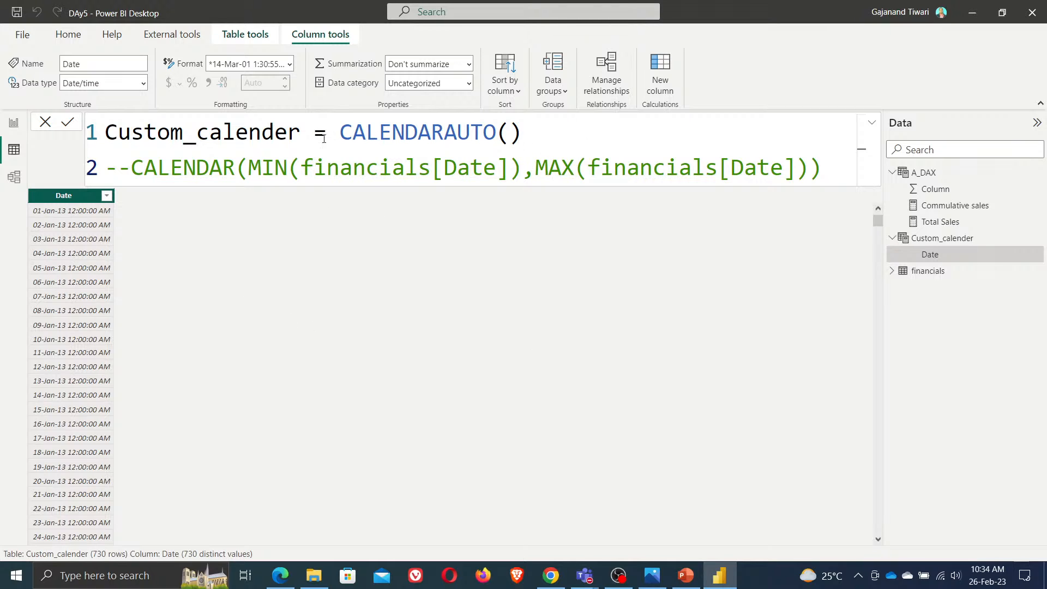
Restore the CALENDAR(MIN(financials[Date]),MAX(financials[Date])) formula on line one and comment out CALENDARAUTO() on line two
drag(131, 170, 97, 161)
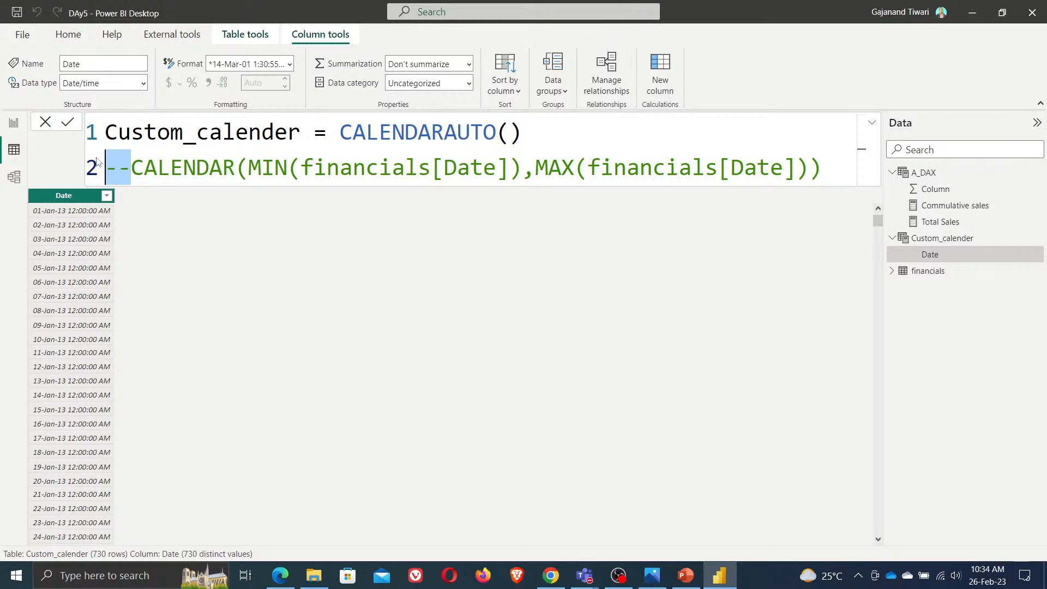
key(Delete)
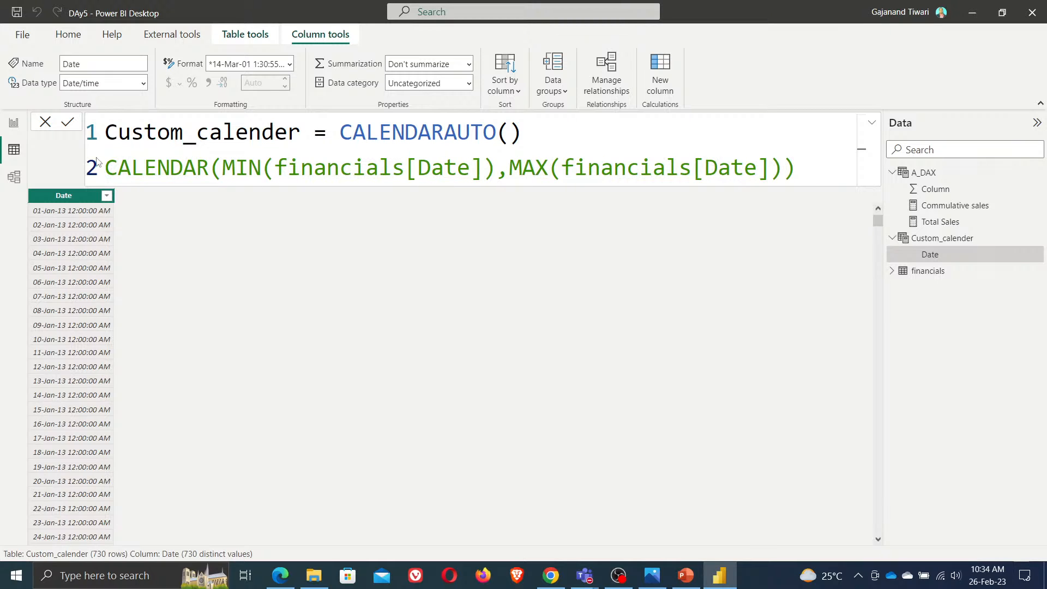
key(BackSpace)
drag(341, 132, 523, 132)
key(ctrl+c)
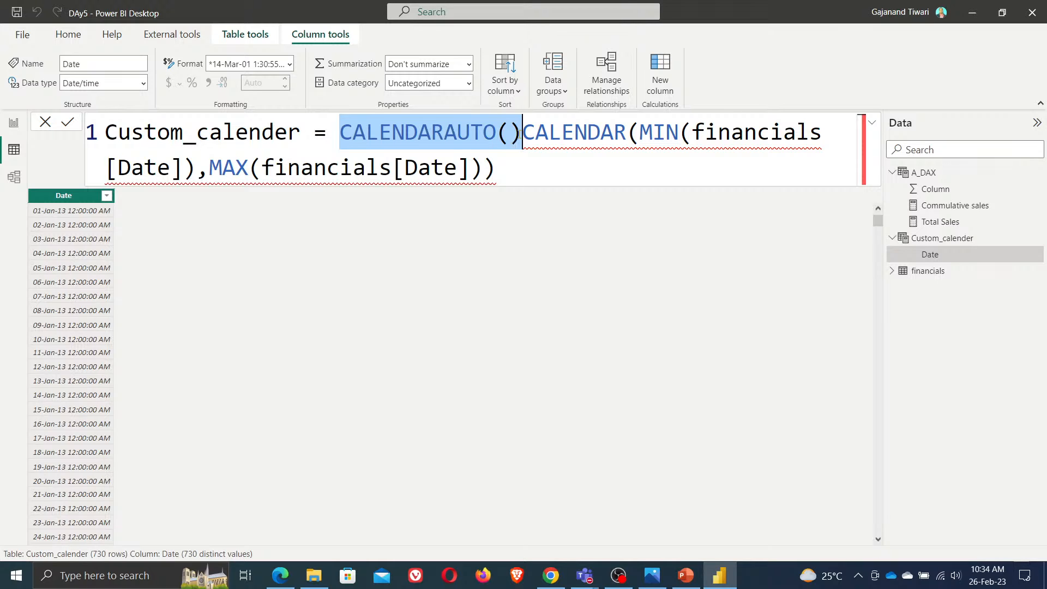
key(Delete)
click(629, 170)
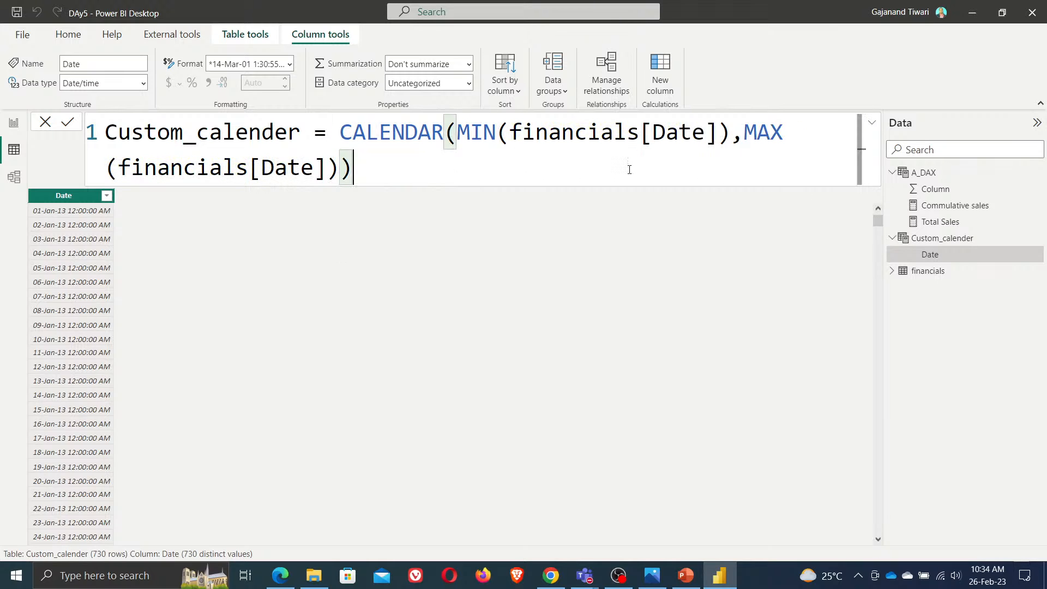
key(shift+Return)
text(--)
key(ctrl+v)
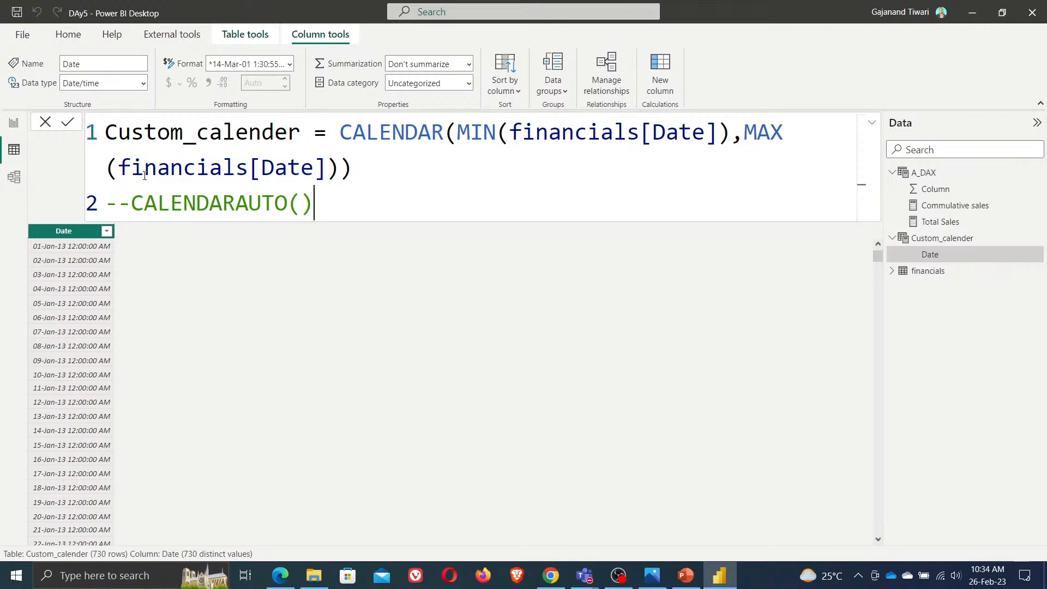
Replace the MAX argument financials[Date] with NOW() and commit the calendar table
drag(118, 168, 328, 166)
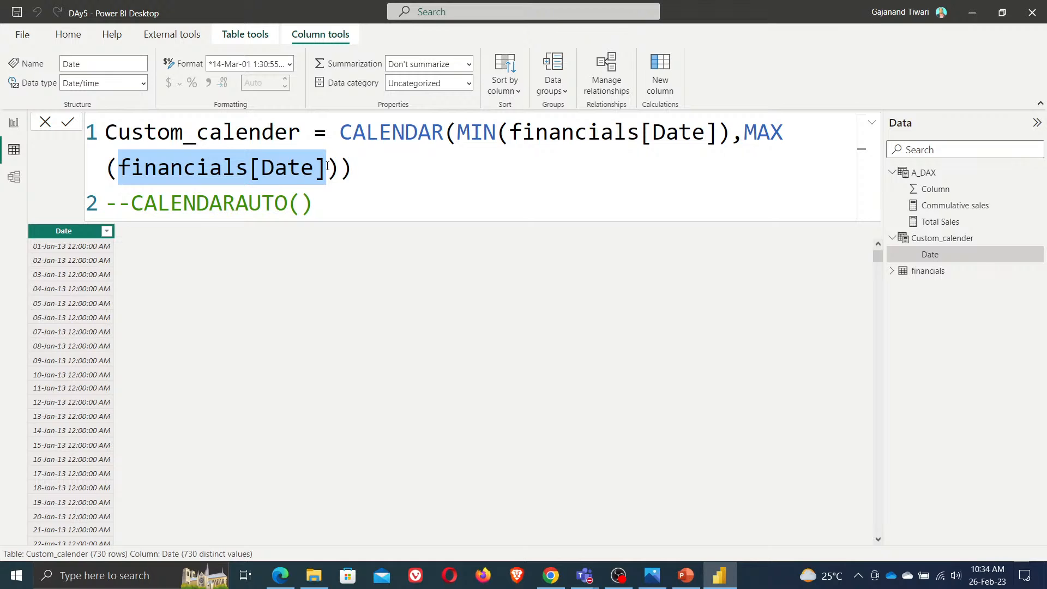
text(now)
key(Tab)
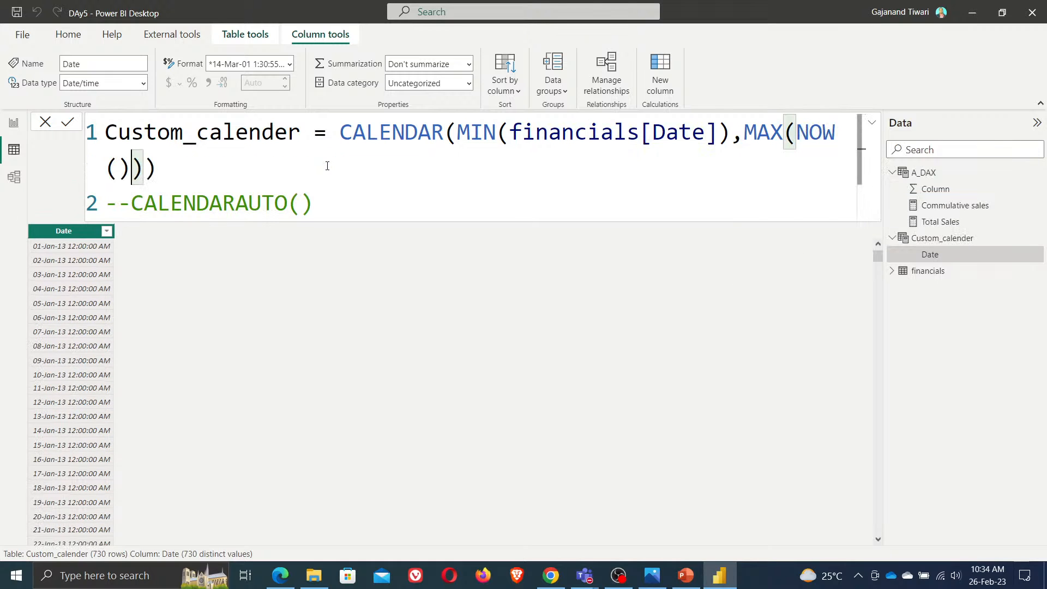
click(176, 167)
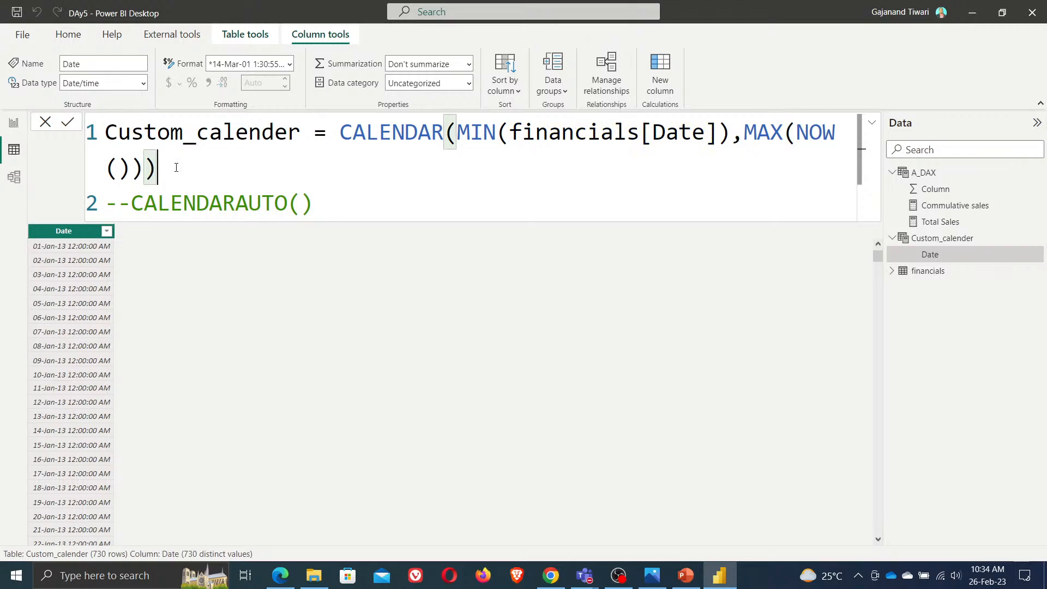
click(68, 123)
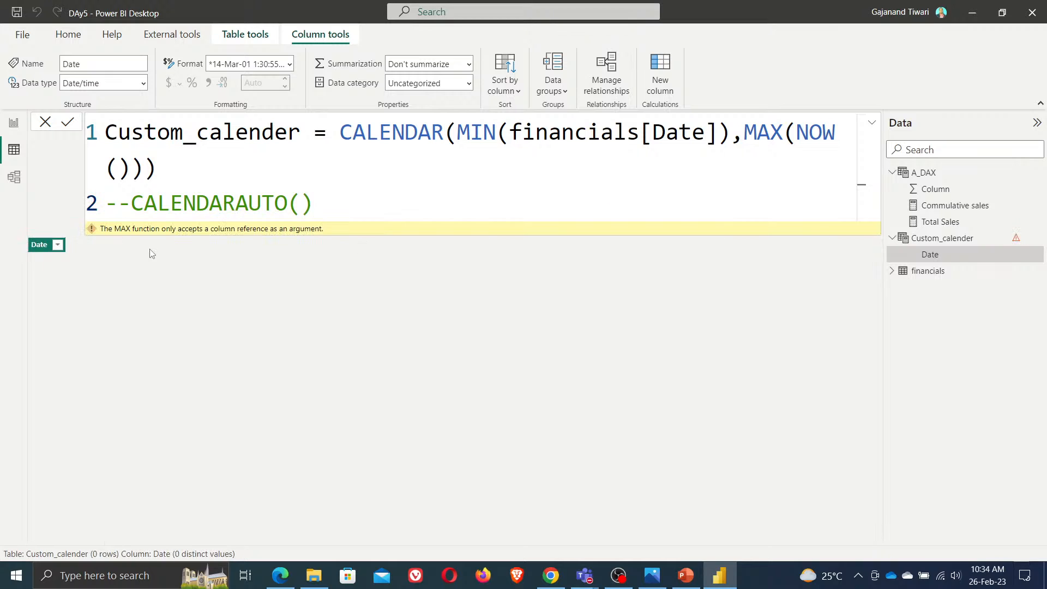
Remove MAX and the extra parenthesis so the end date is NOW(), commit, and review the Date column's value list
drag(745, 131, 793, 133)
key(BackSpace)
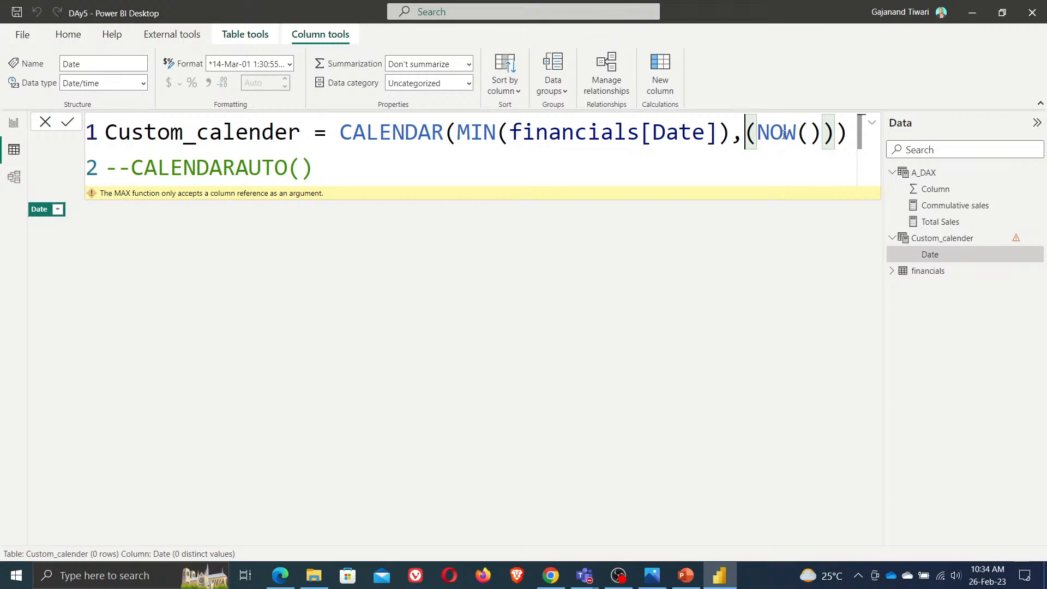
key(BackSpace)
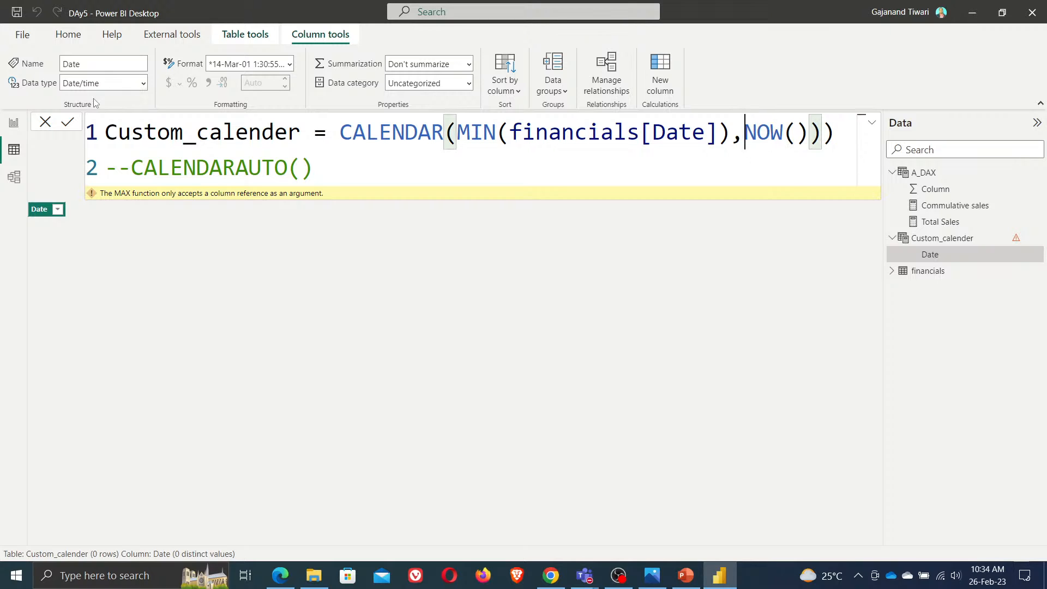
key(Return)
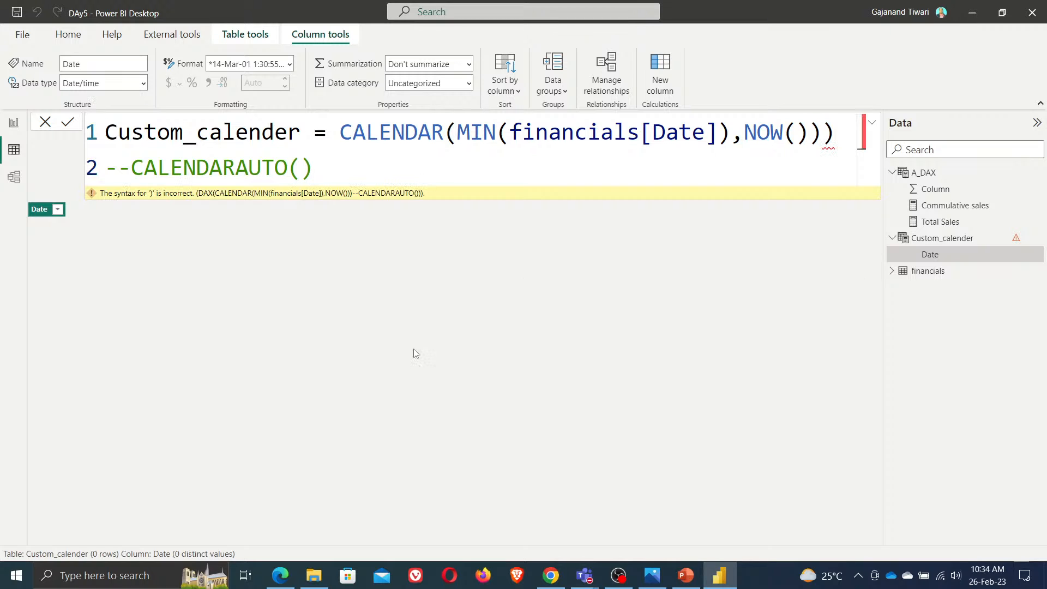
click(839, 137)
key(BackSpace)
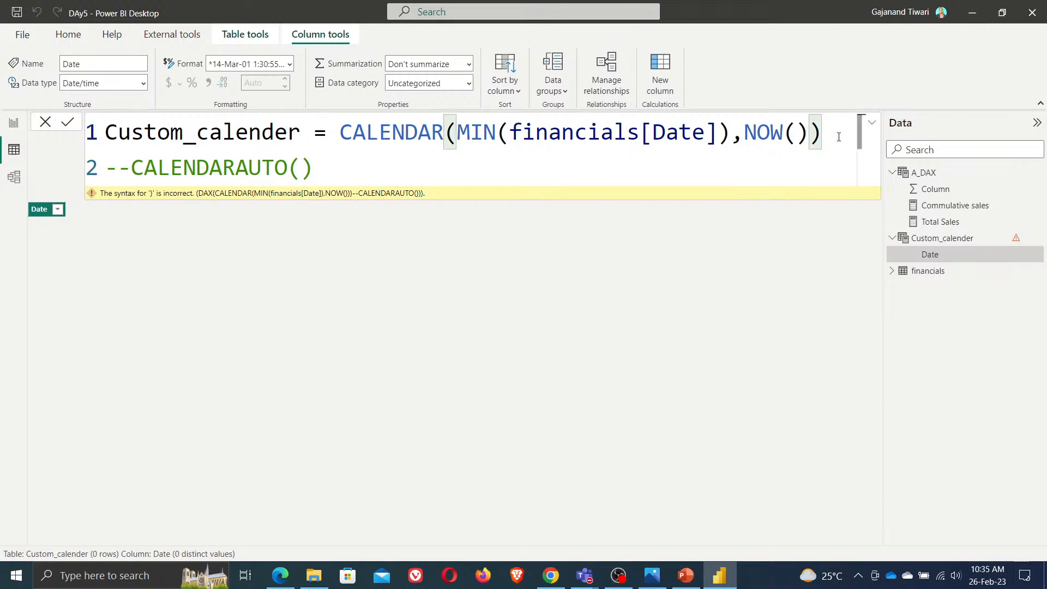
click(66, 125)
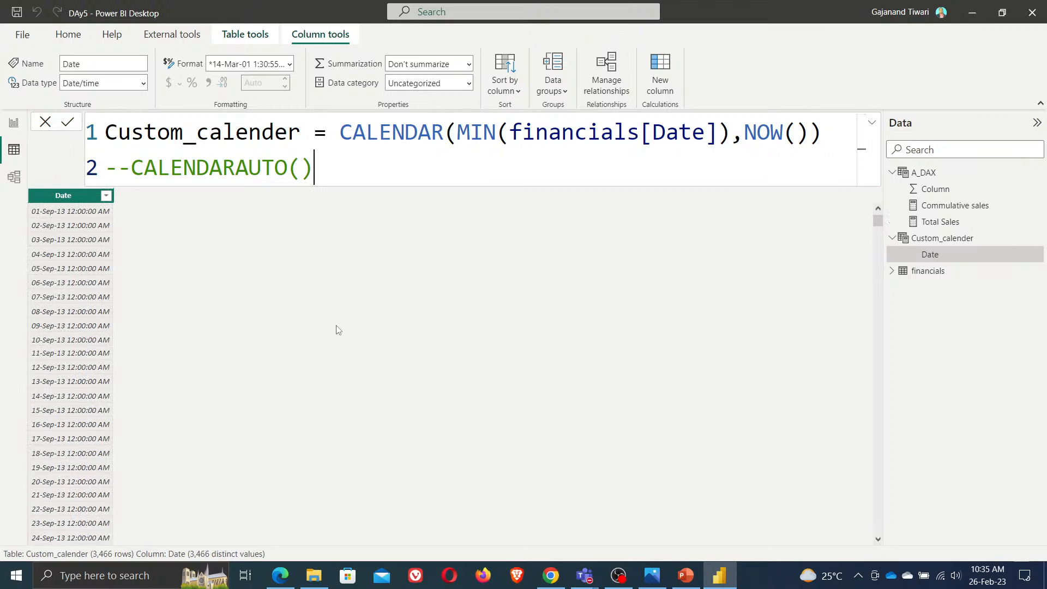
click(108, 199)
drag(298, 337, 317, 559)
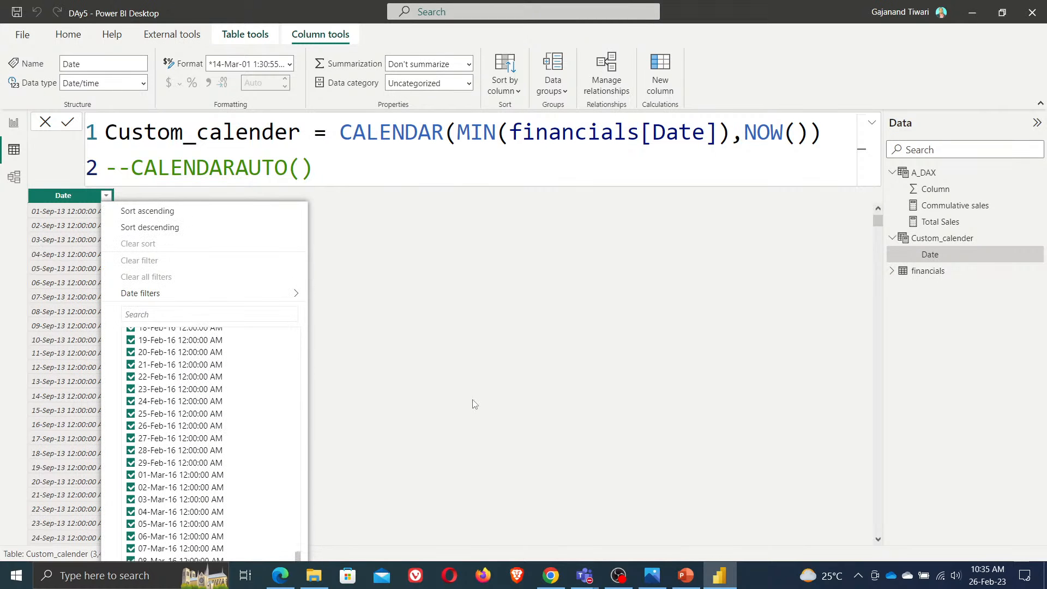
Add a calculated column Years = YEAR(Custom_calender[Date]) to the calendar table and check its values
click(661, 77)
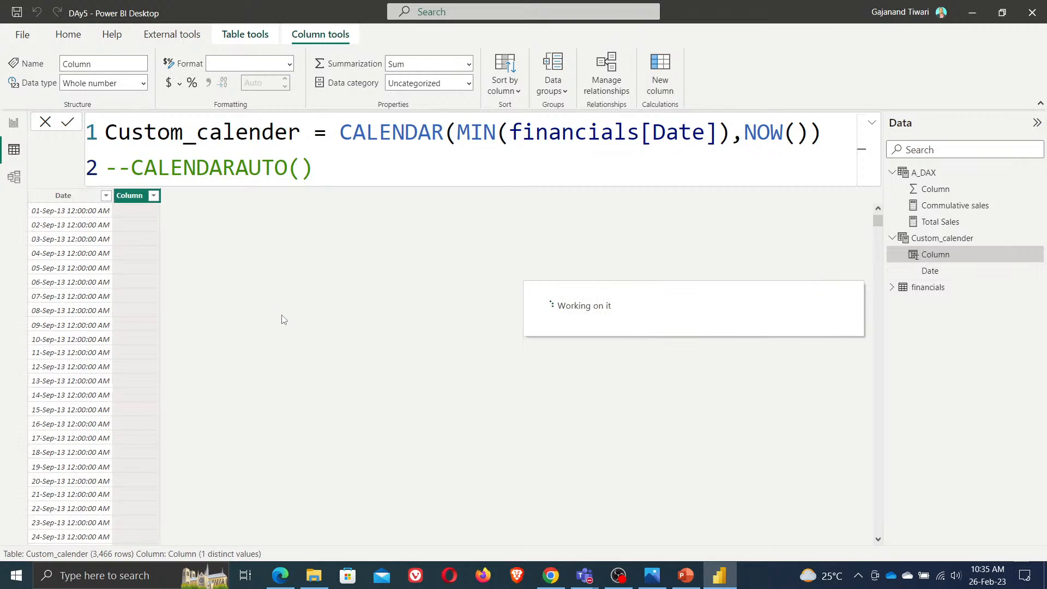
text(Ye)
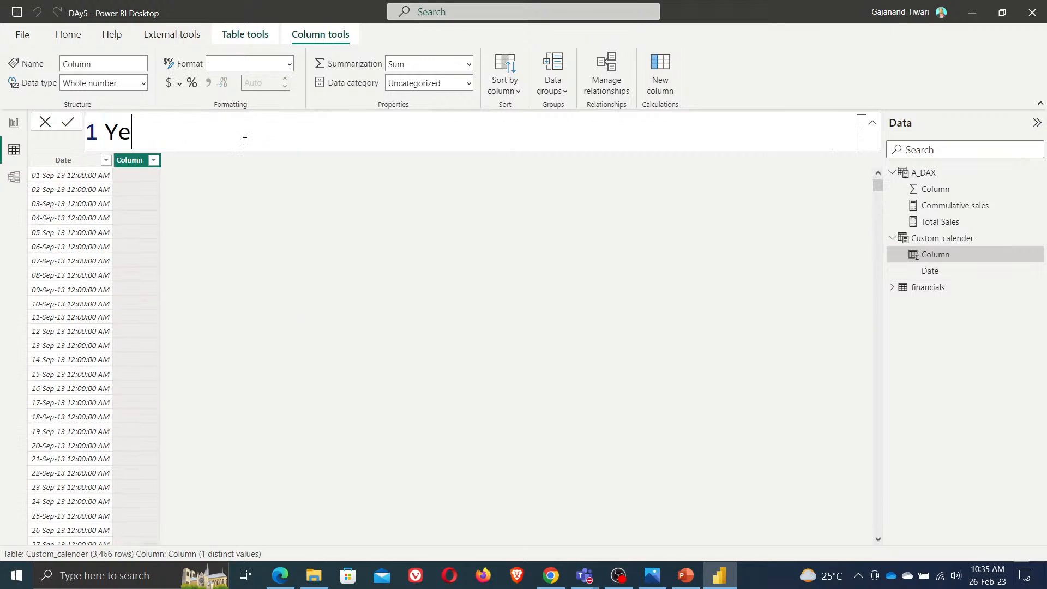
text(ars = year)
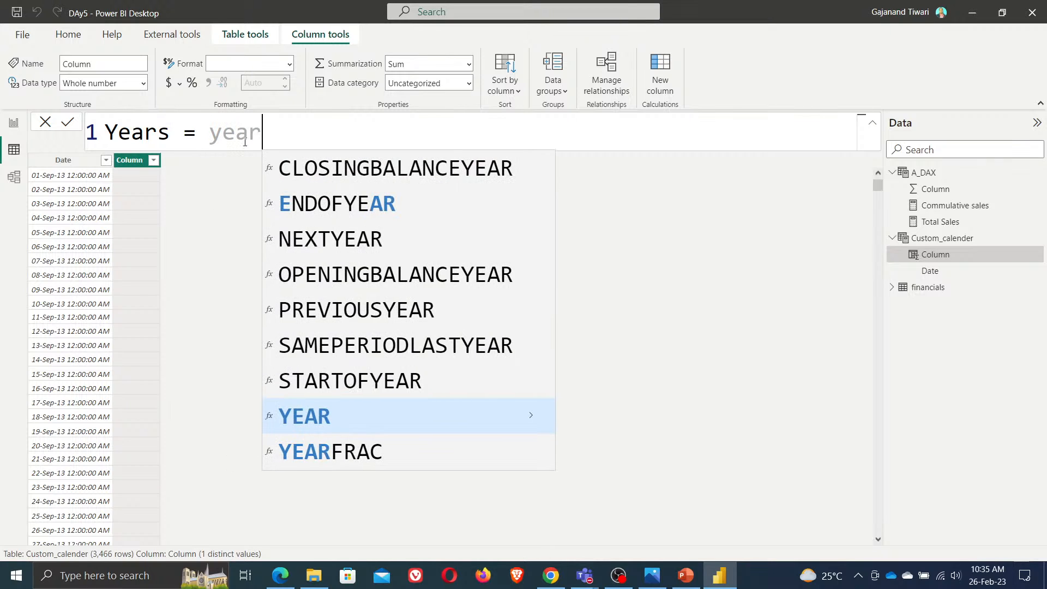
key(Tab)
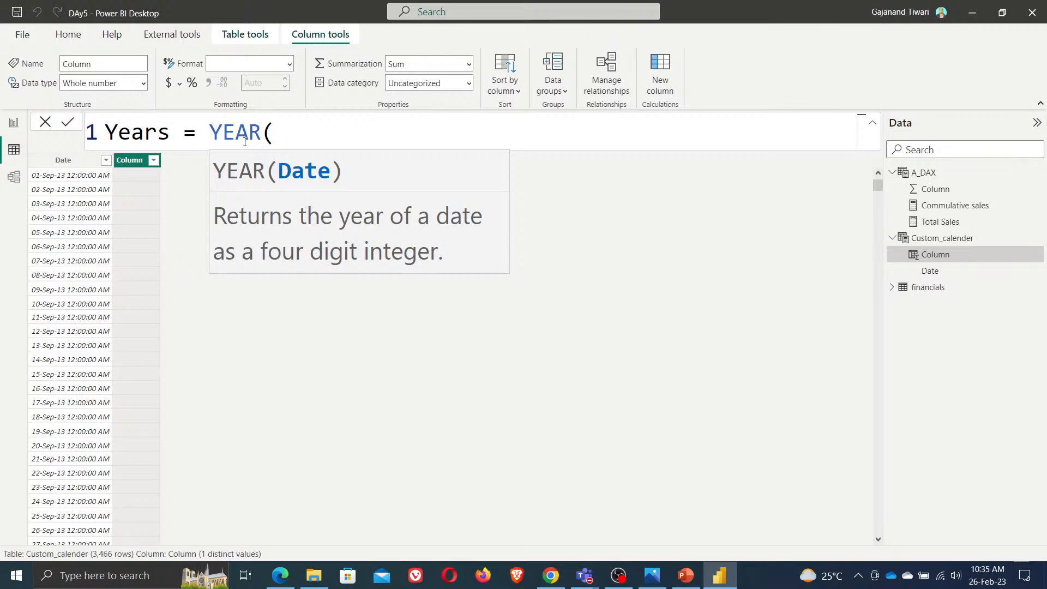
text(cal)
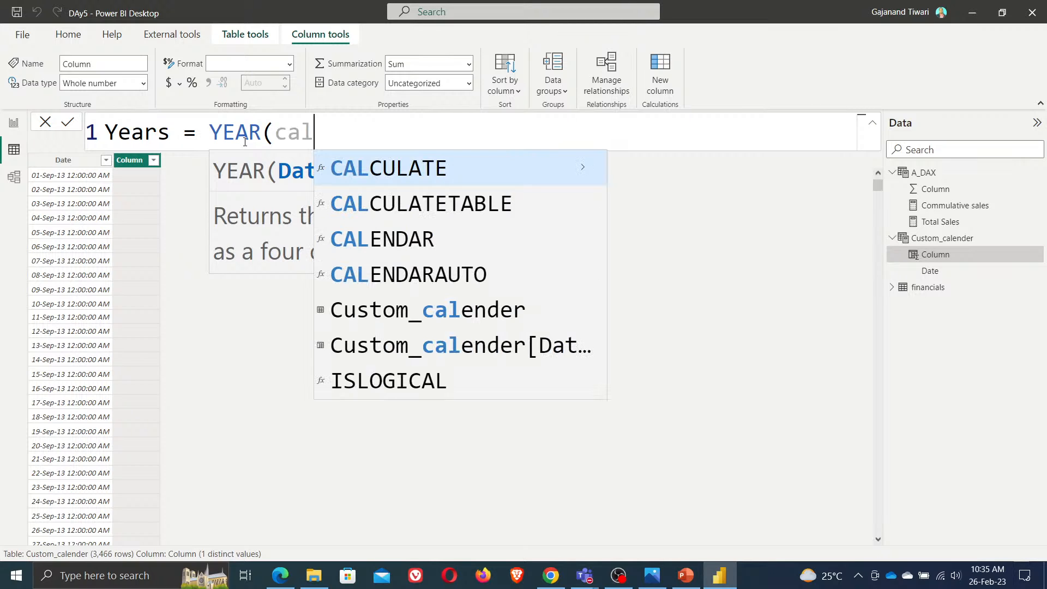
key(Down)
key(Down)
key(Down)
key(Down)
key(Down)
key(Tab)
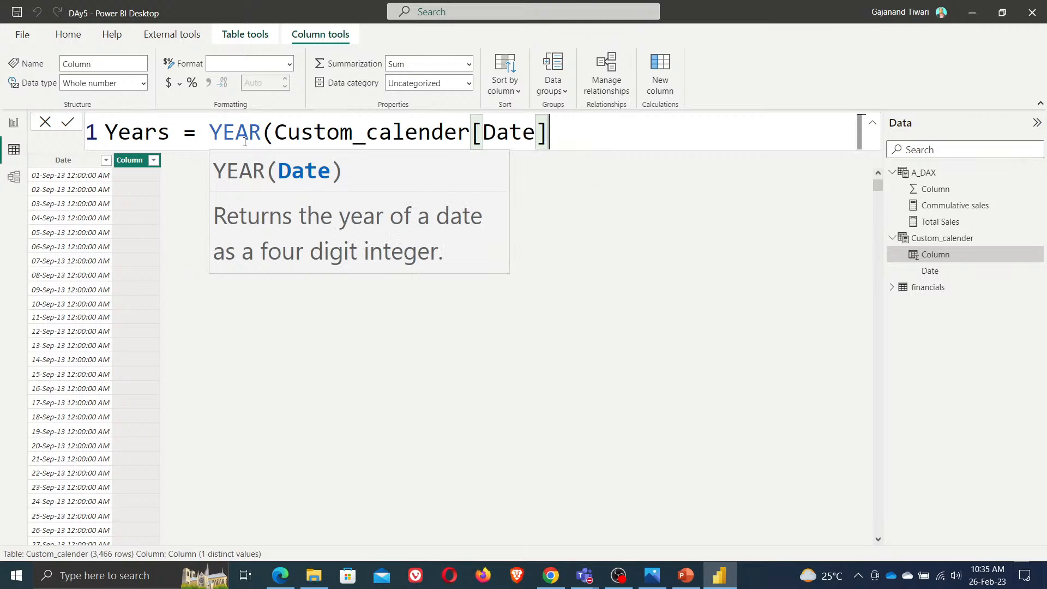
text())
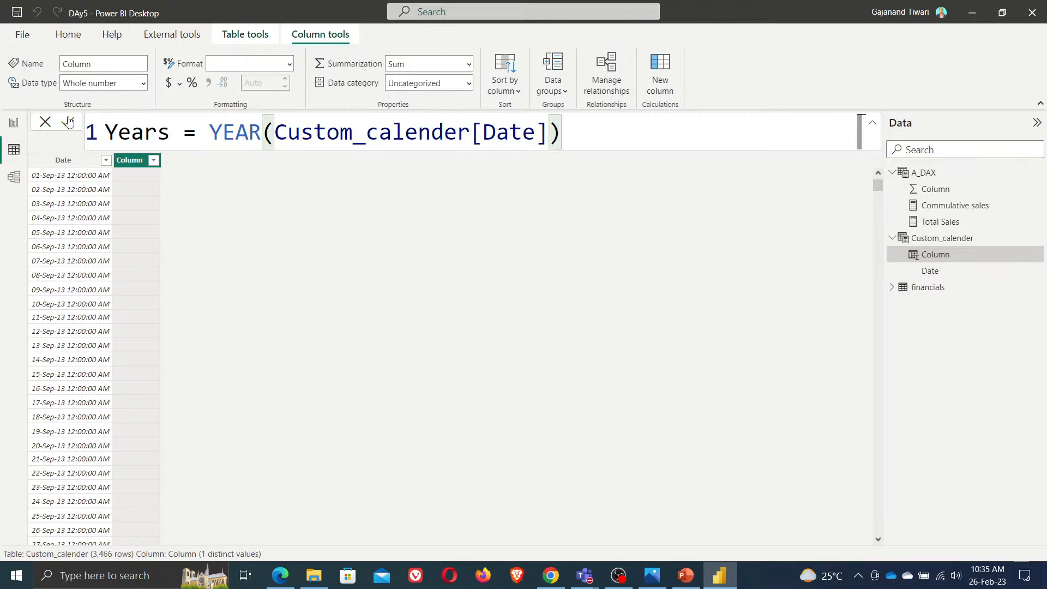
key(Return)
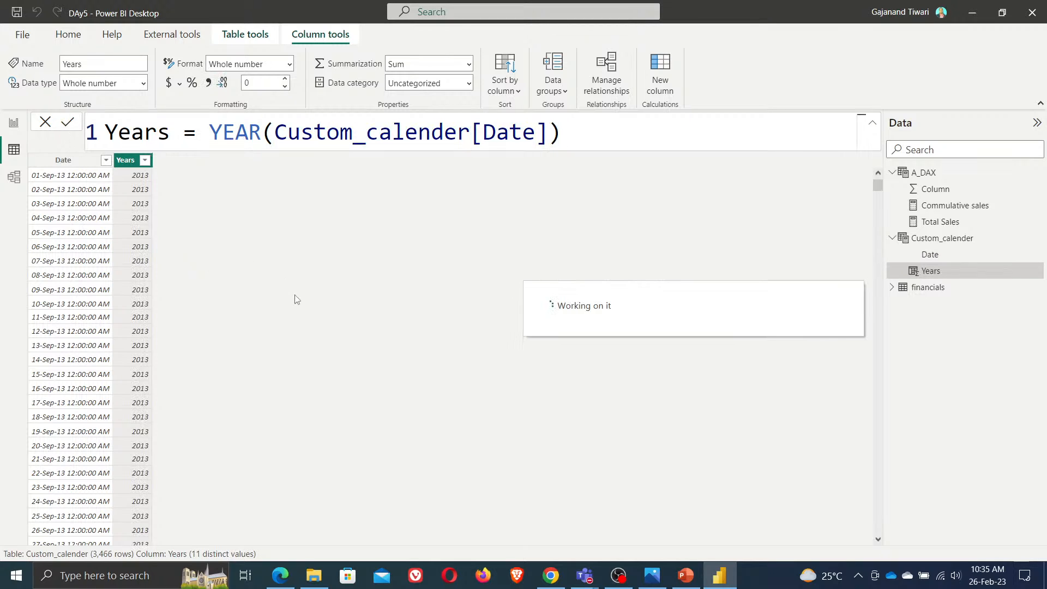
click(145, 161)
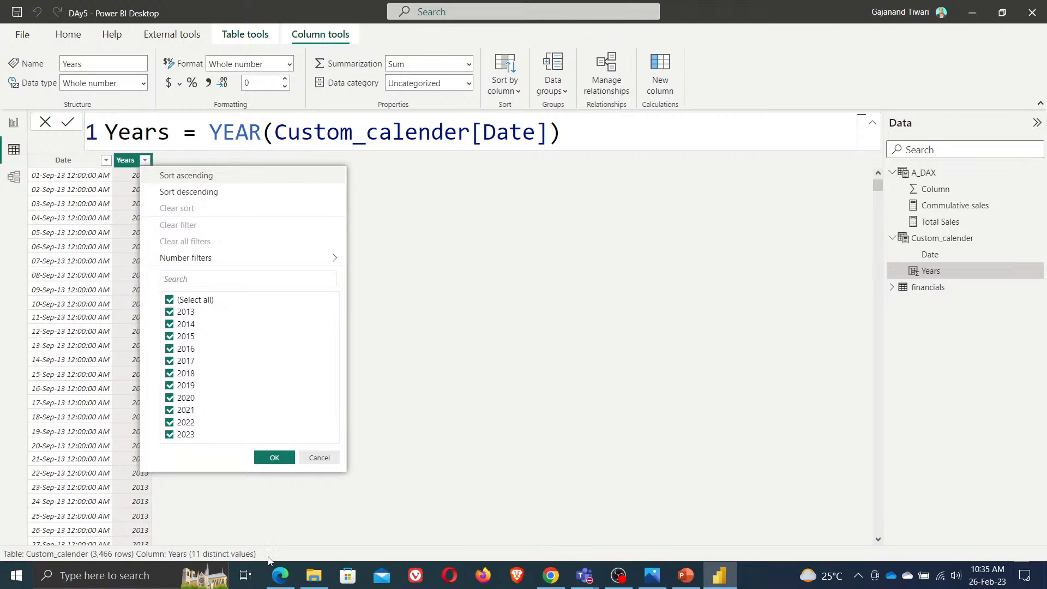
Switch to the livestream tools, refresh YouTube Studio and use Go Live in OBS Studio
click(280, 575)
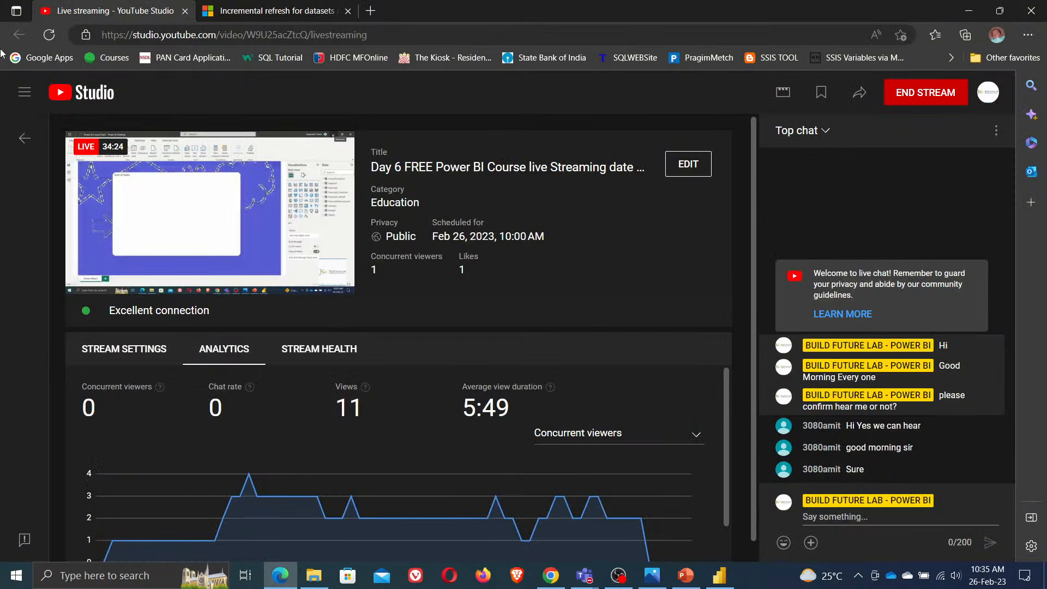
click(49, 35)
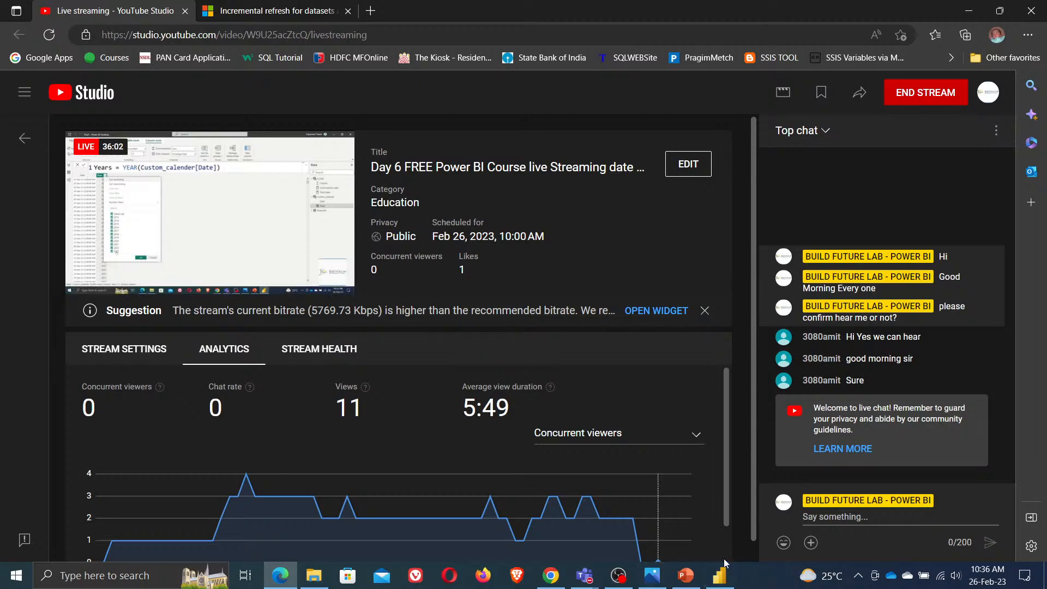
click(620, 581)
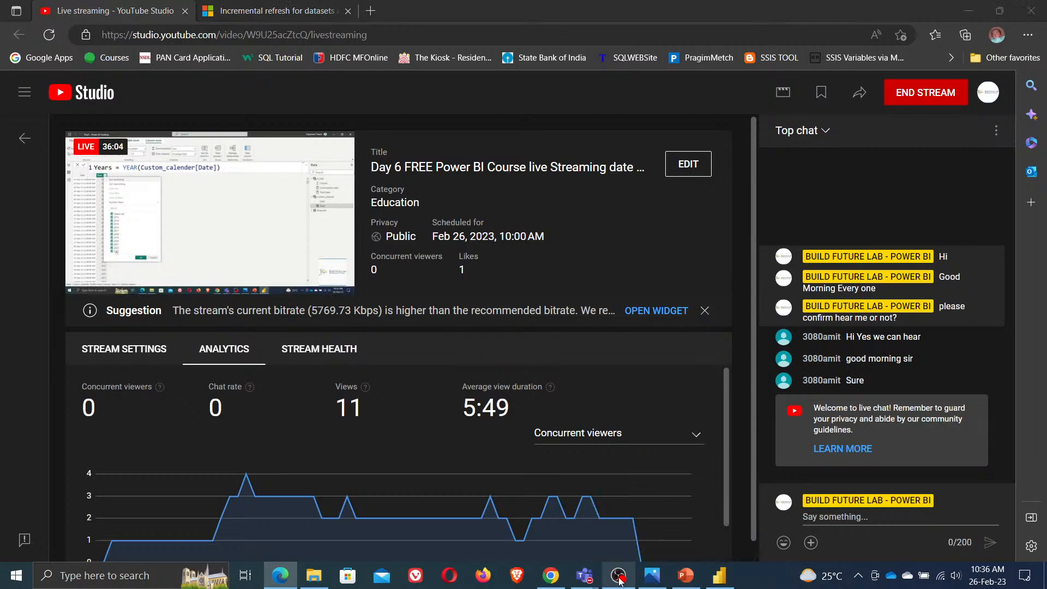
click(620, 581)
click(620, 581)
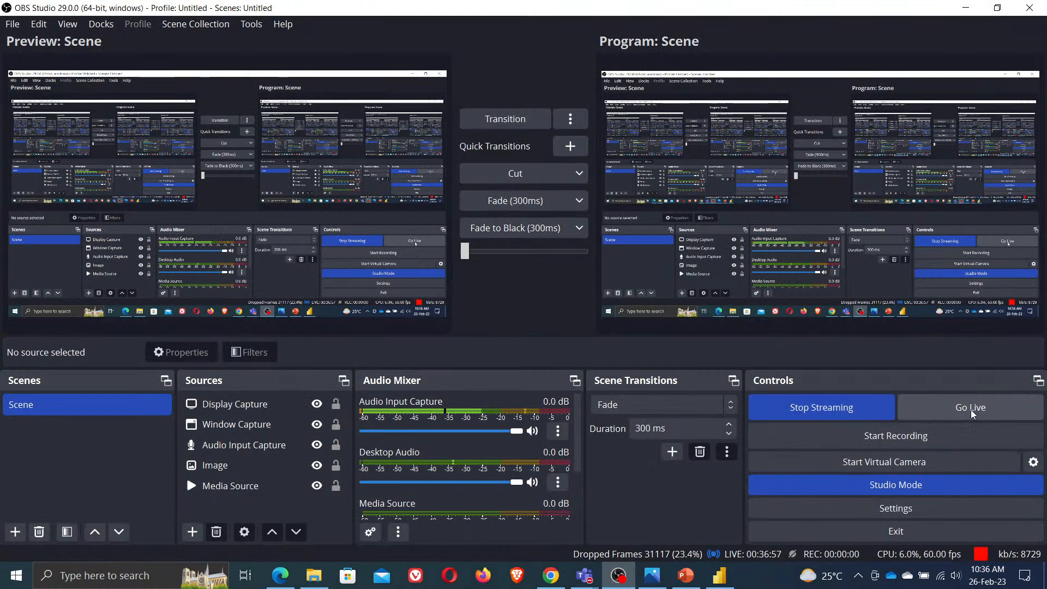
click(972, 410)
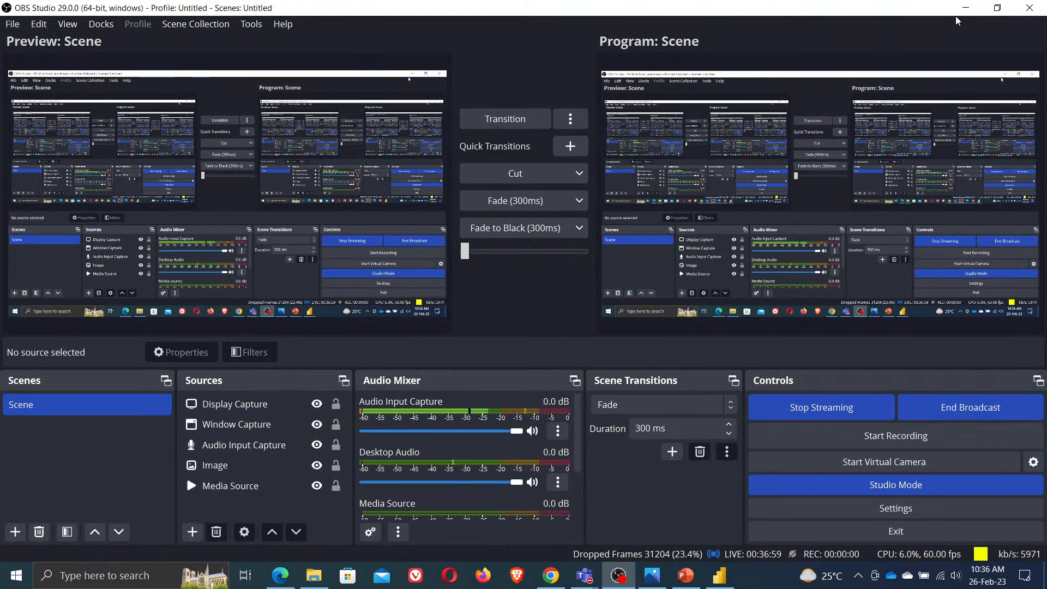
click(967, 7)
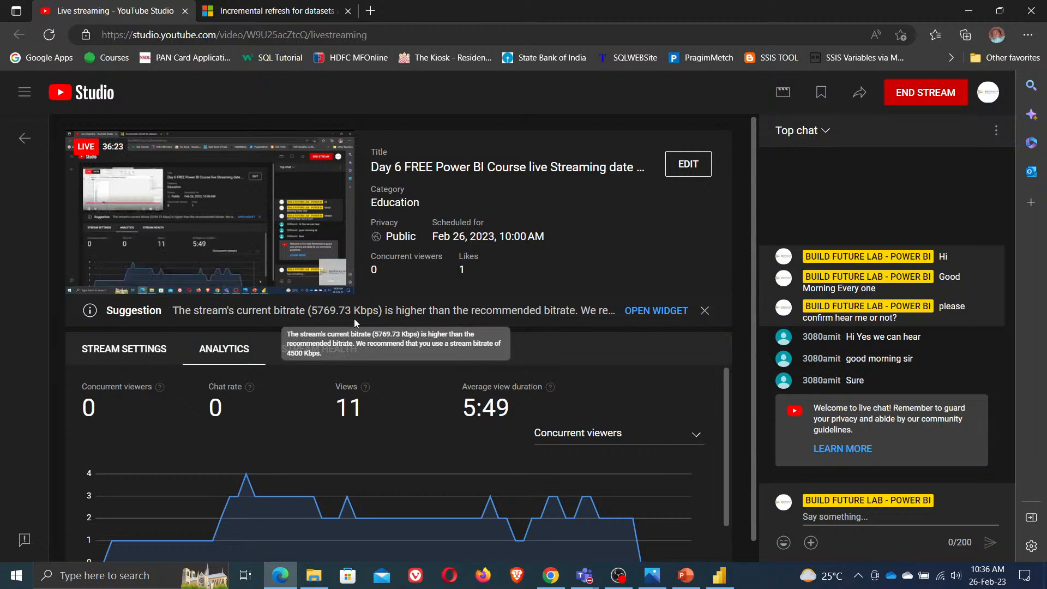
Open the stream health widget in YouTube Studio and return to Power BI Desktop
click(660, 311)
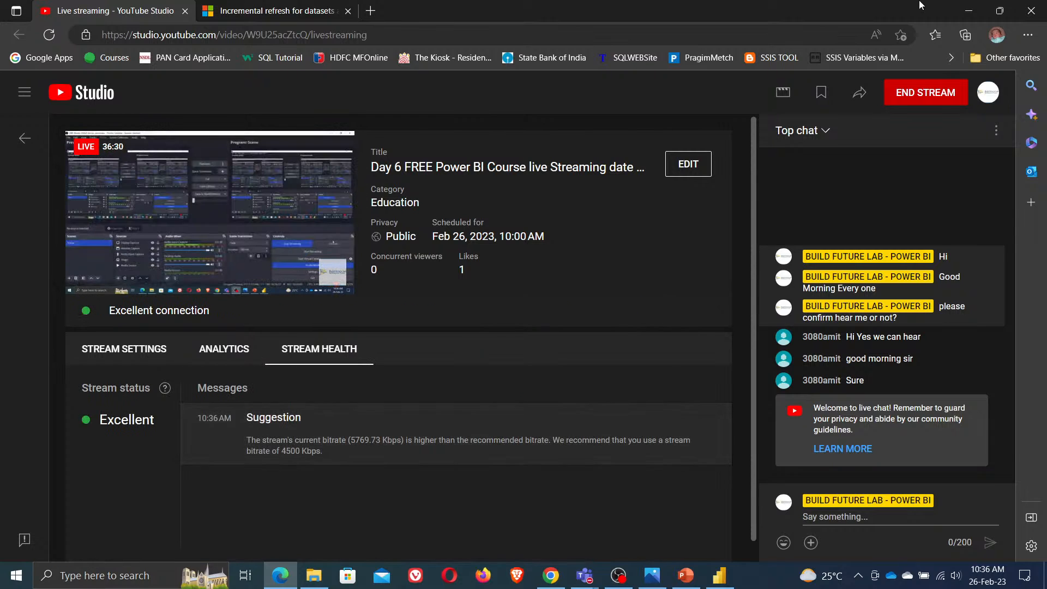
click(969, 12)
click(497, 345)
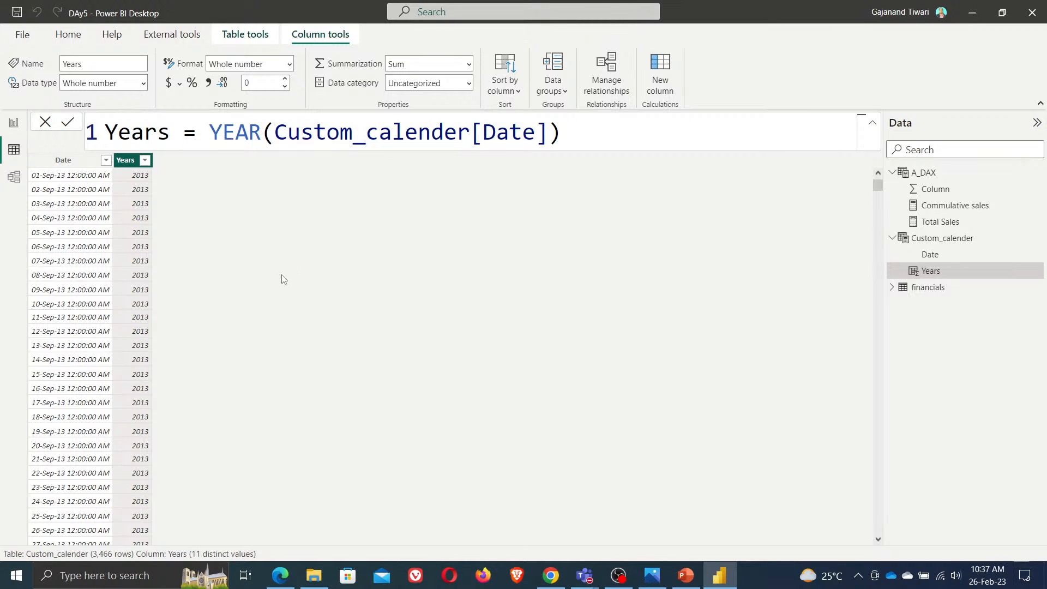
Add a calculated column = IF(YEAR(NOW())=Custom_calender[Years],Custom_calender[Date],BLANK()) to the calendar table
click(660, 77)
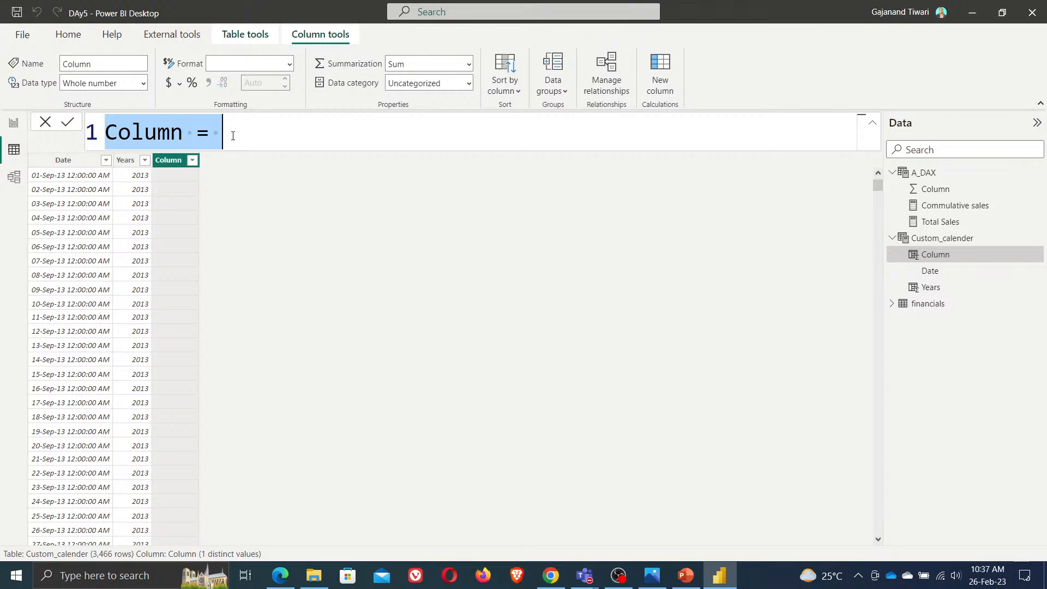
click(232, 136)
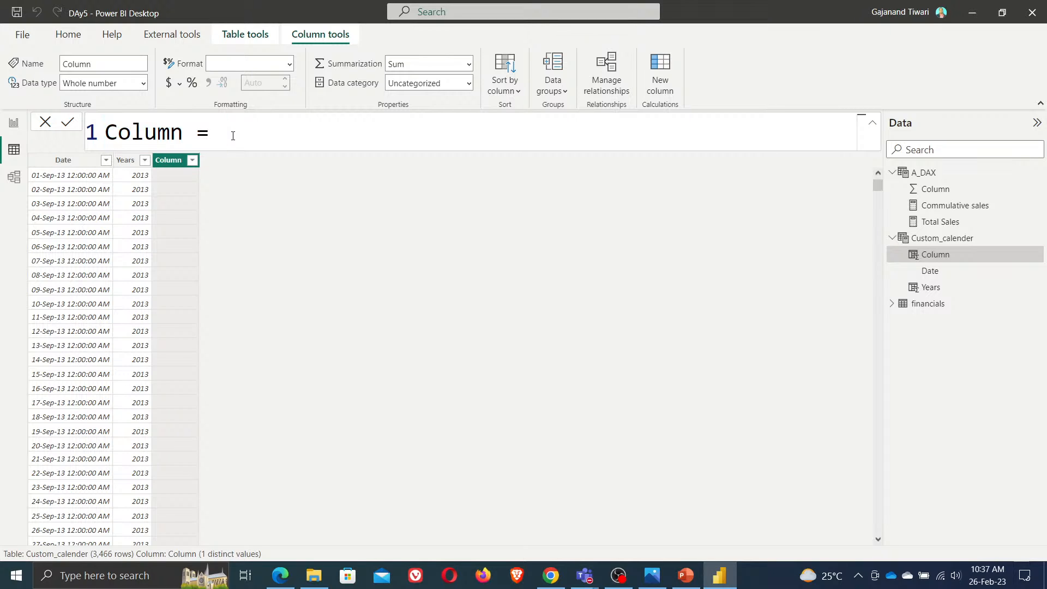
text(if)
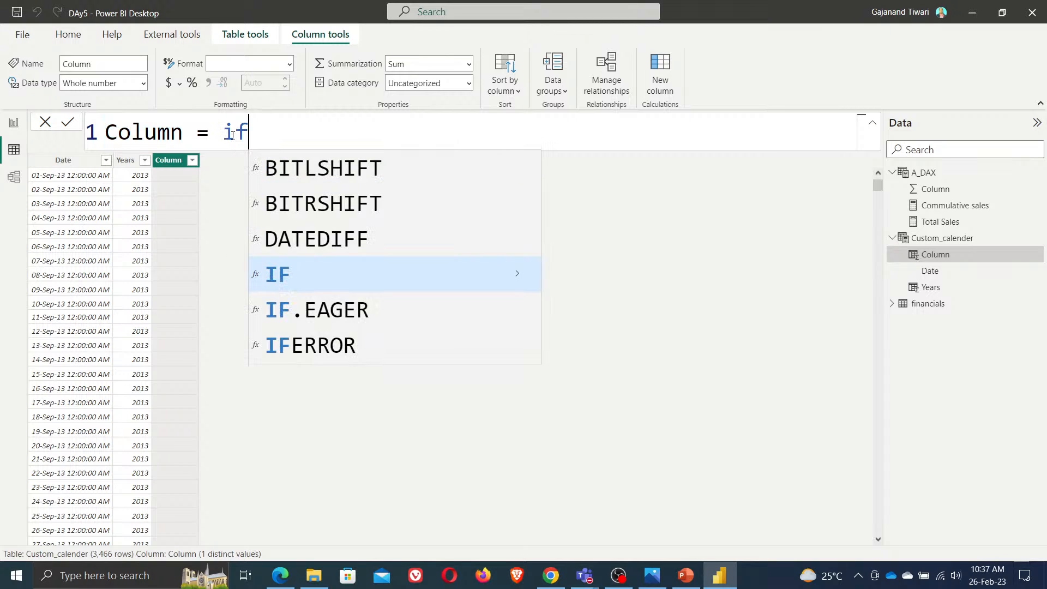
key(Tab)
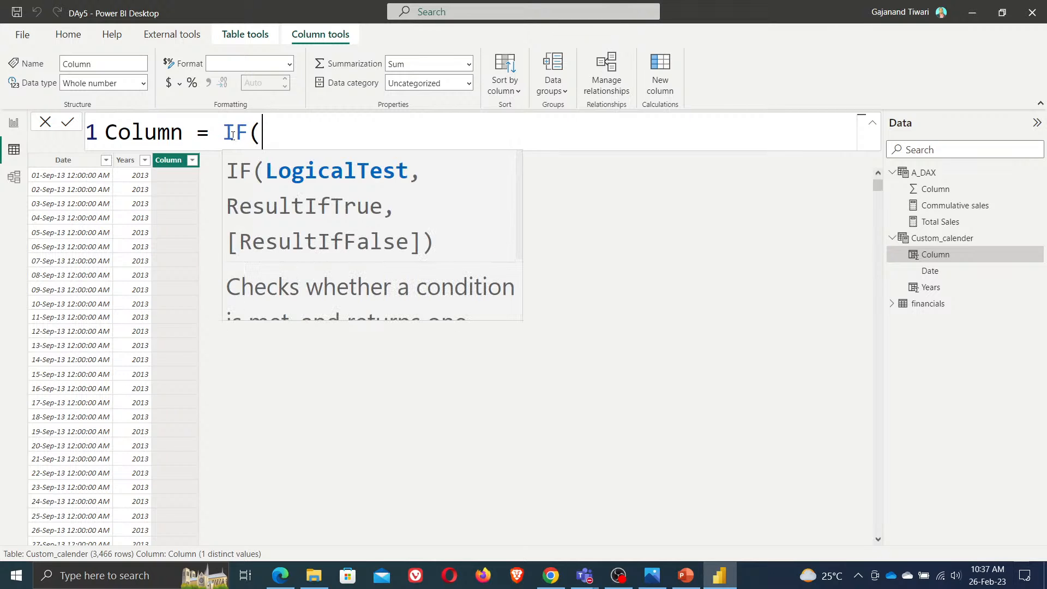
text(n)
key(BackSpace)
text(year)
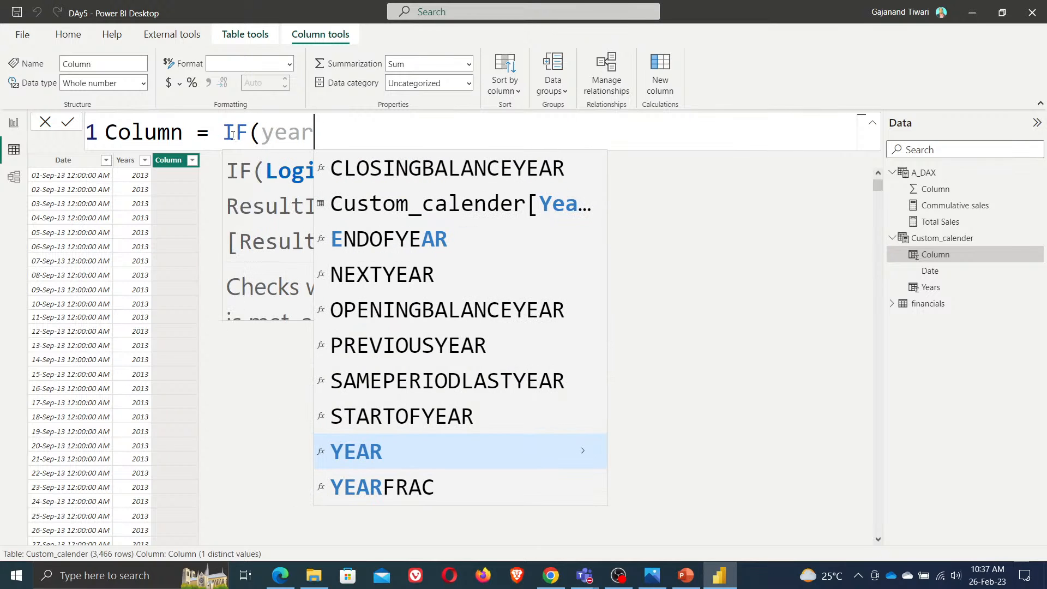
key(Tab)
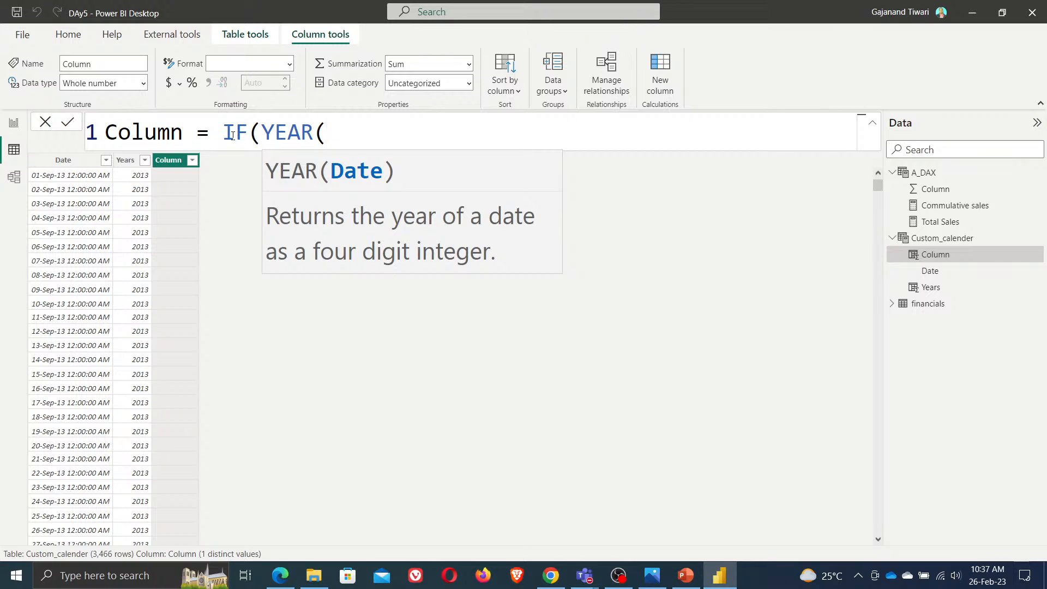
text(now)
key(Tab)
text())
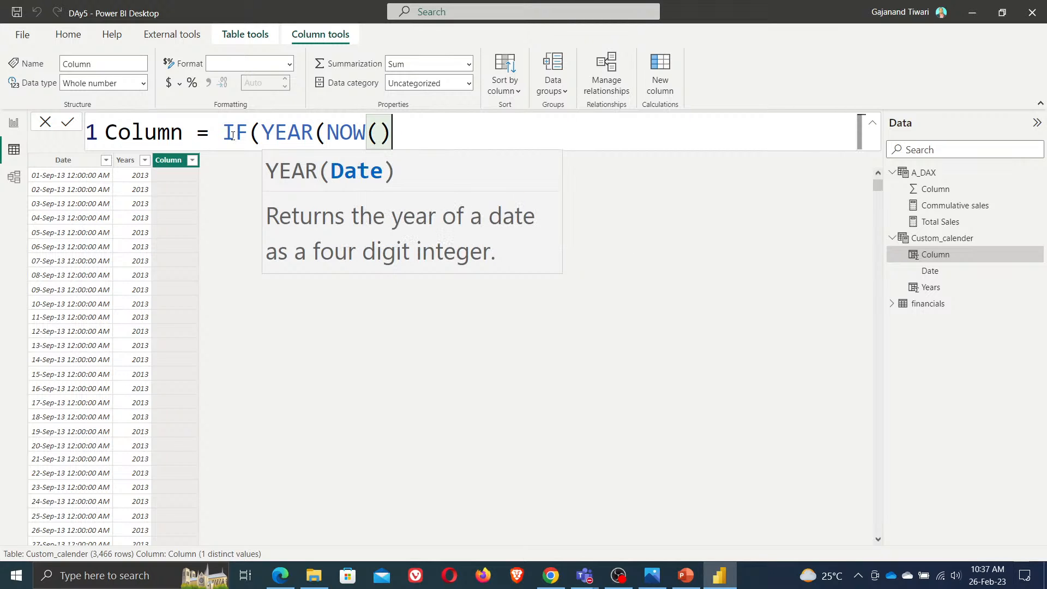
text()=)
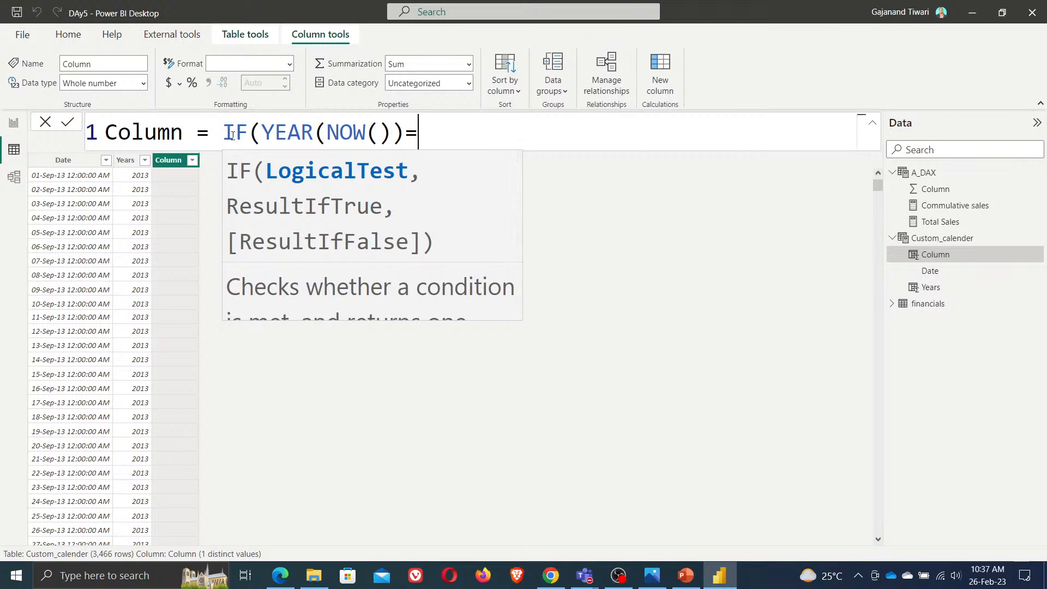
text(year)
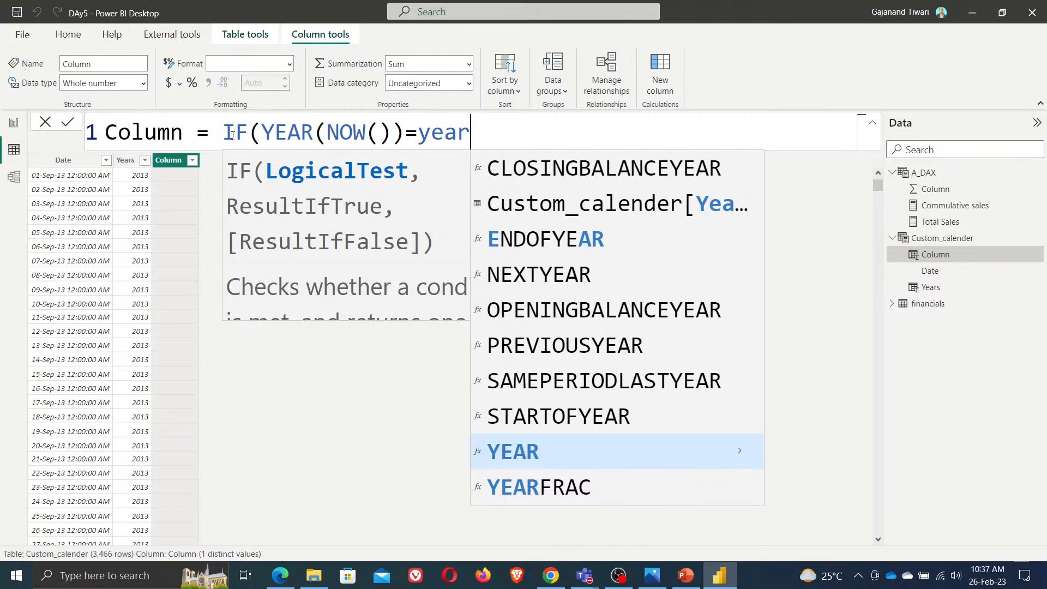
text(s)
key(Tab)
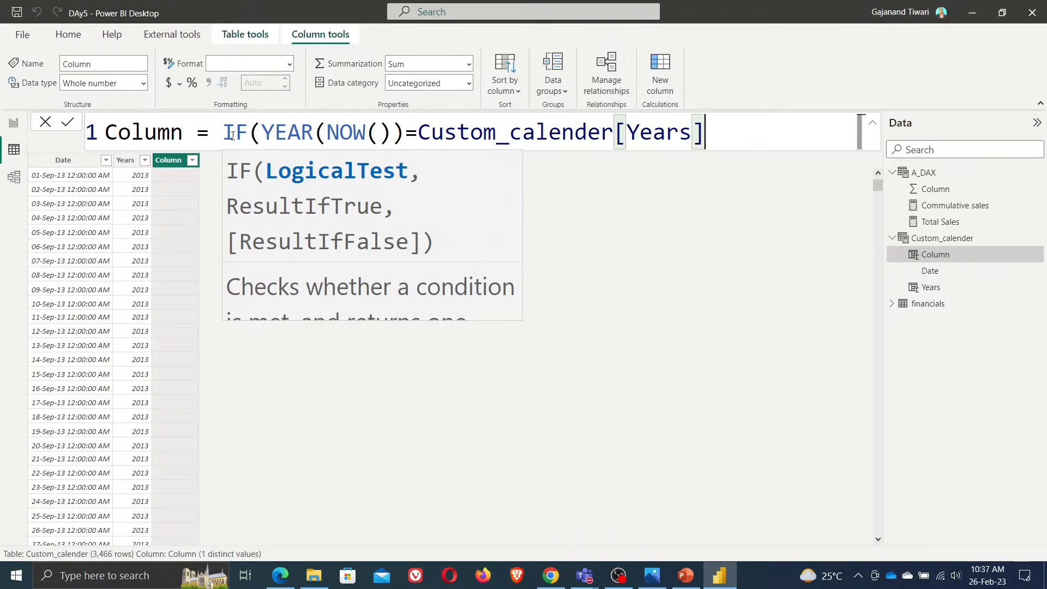
text(,)
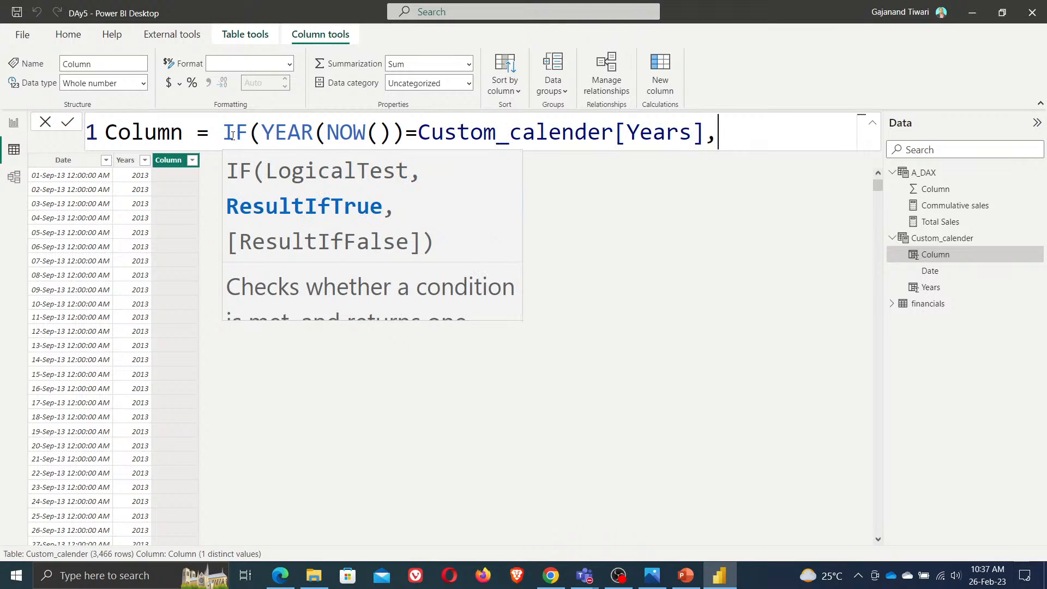
text(cust)
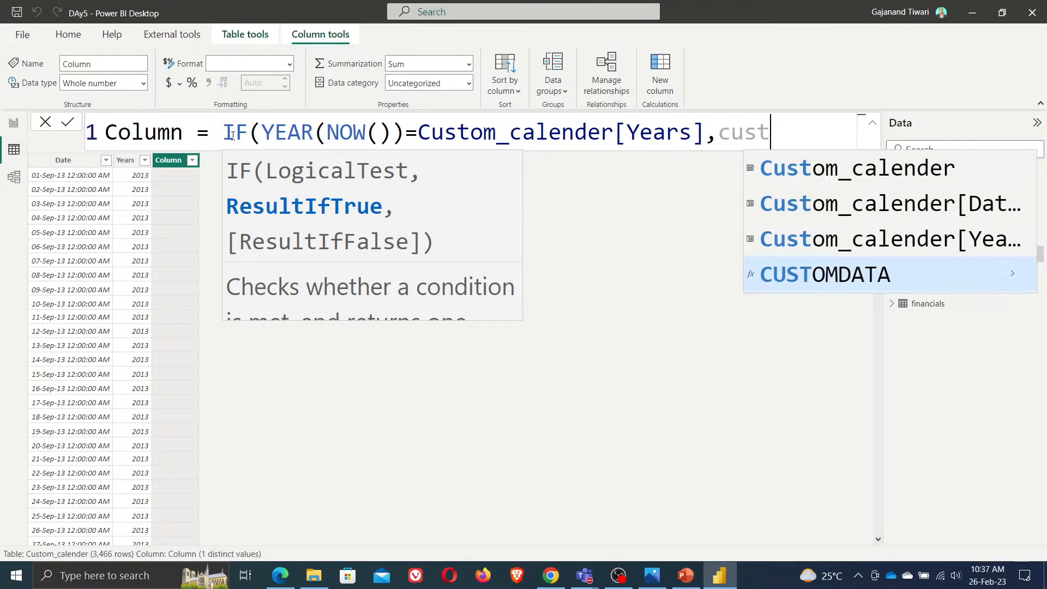
key(Up)
key(Up)
key(Tab)
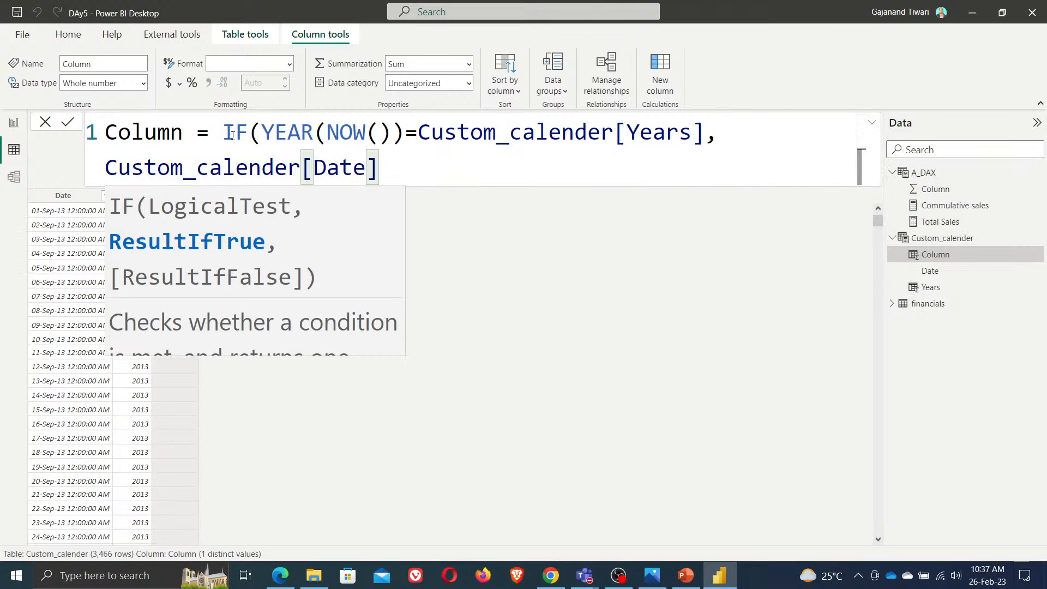
text(,bla)
key(Tab)
text()))
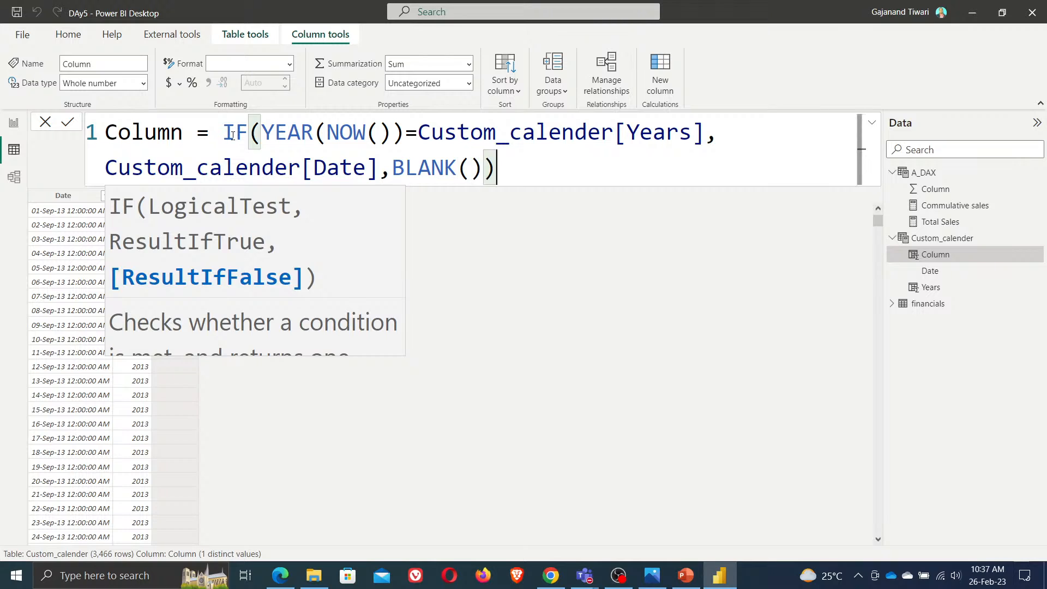
click(67, 122)
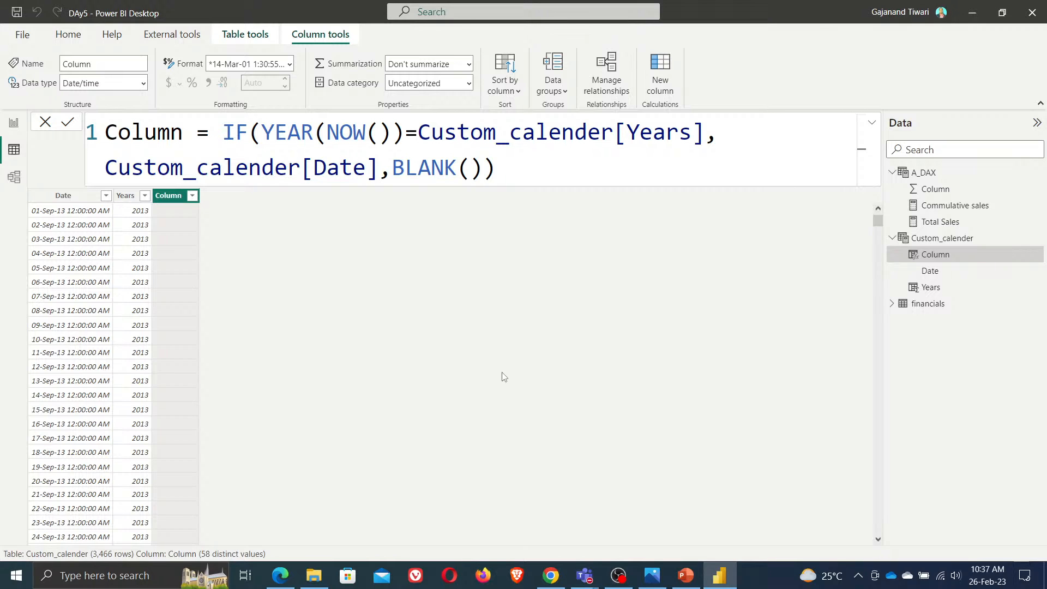
Open the new column's filter list and scroll through its values
click(193, 198)
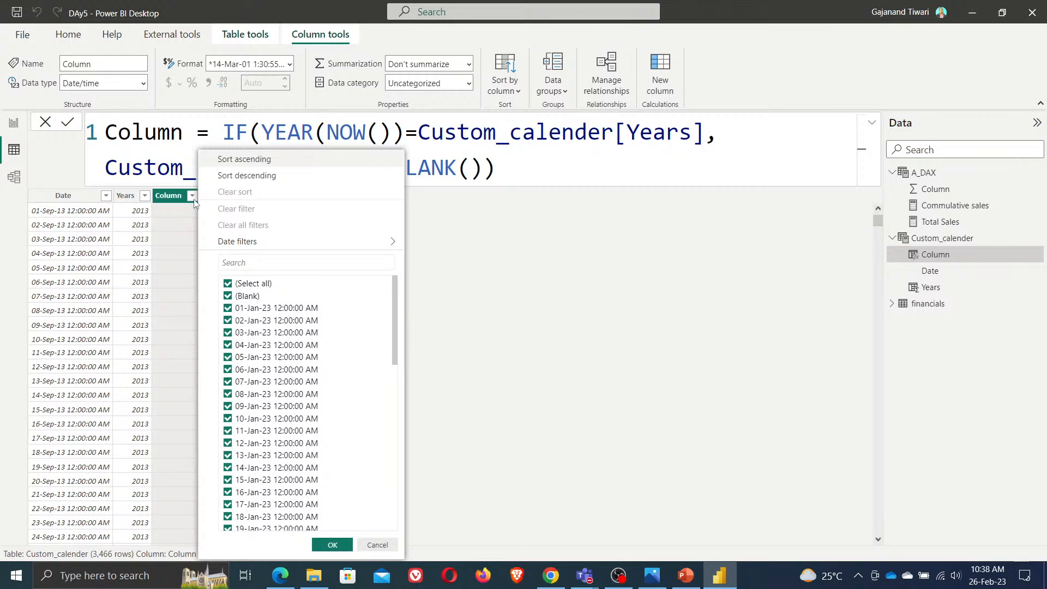
drag(395, 338, 393, 503)
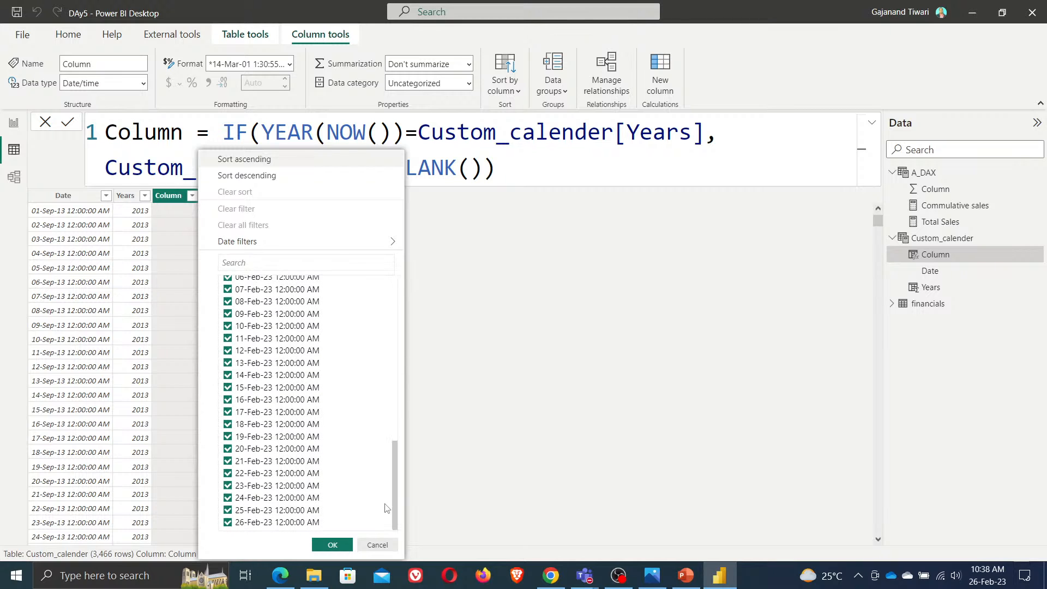
click(620, 363)
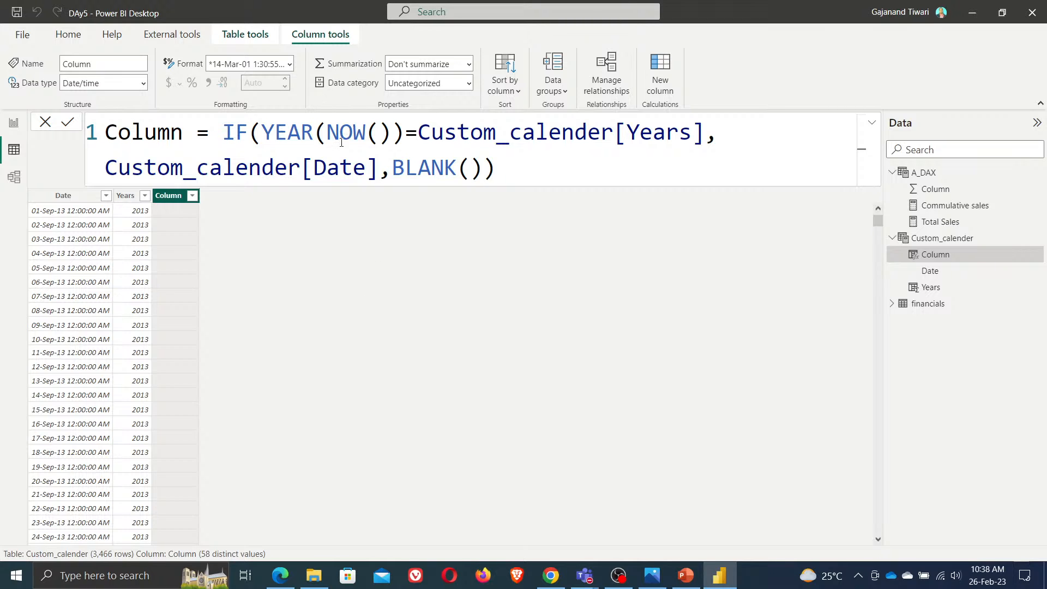
Replace YEAR with MONTH around NOW() in the column's condition
drag(313, 133, 262, 133)
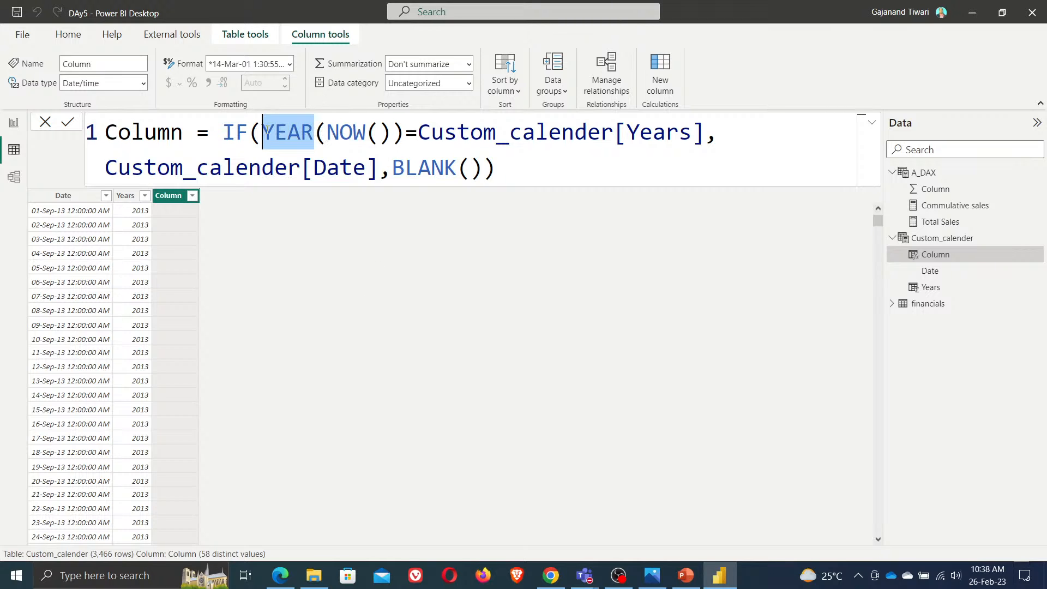
text(mon)
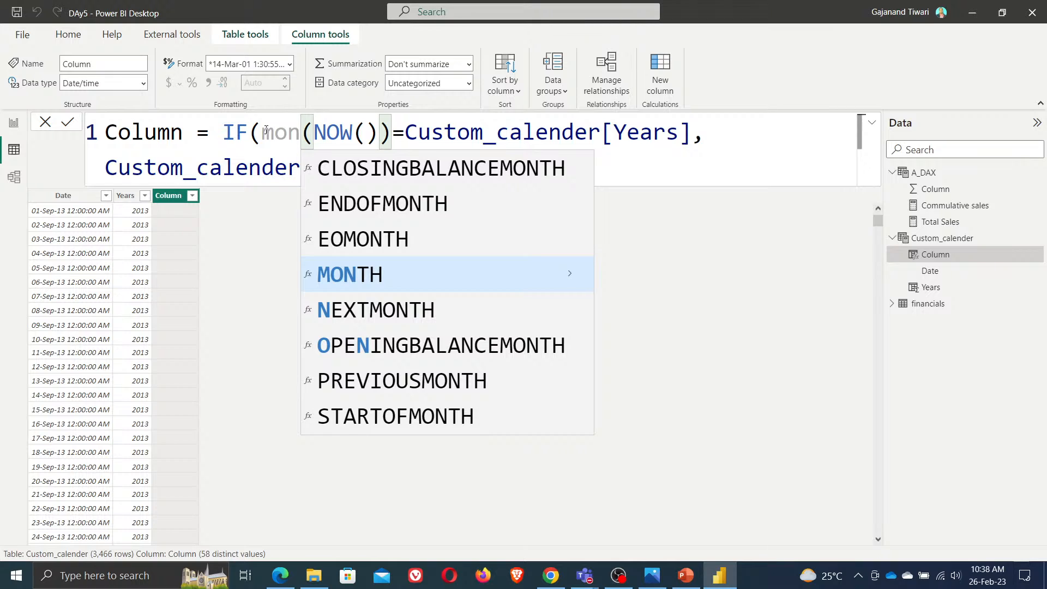
key(Tab)
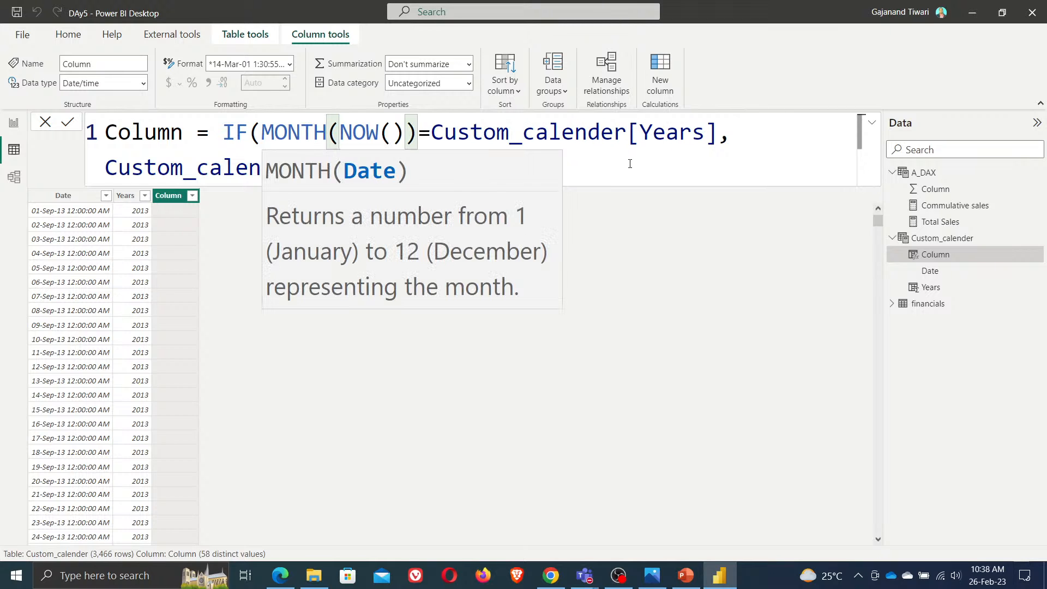
click(568, 163)
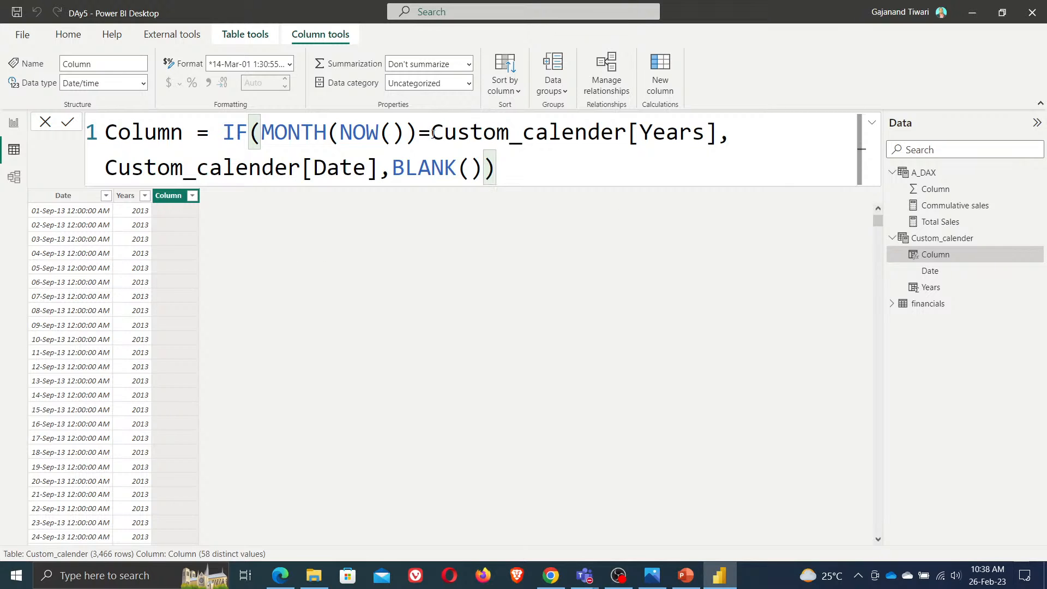
Try replacing the Custom_calender[Years] reference with MONTH, undo that edit, and commit the column formula
drag(431, 134, 718, 135)
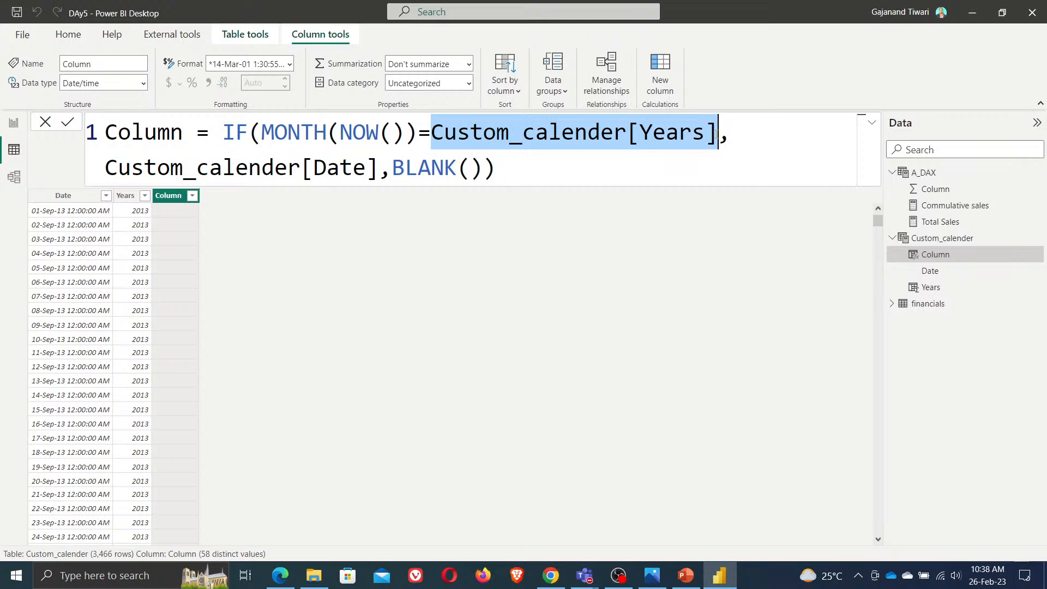
text(mon)
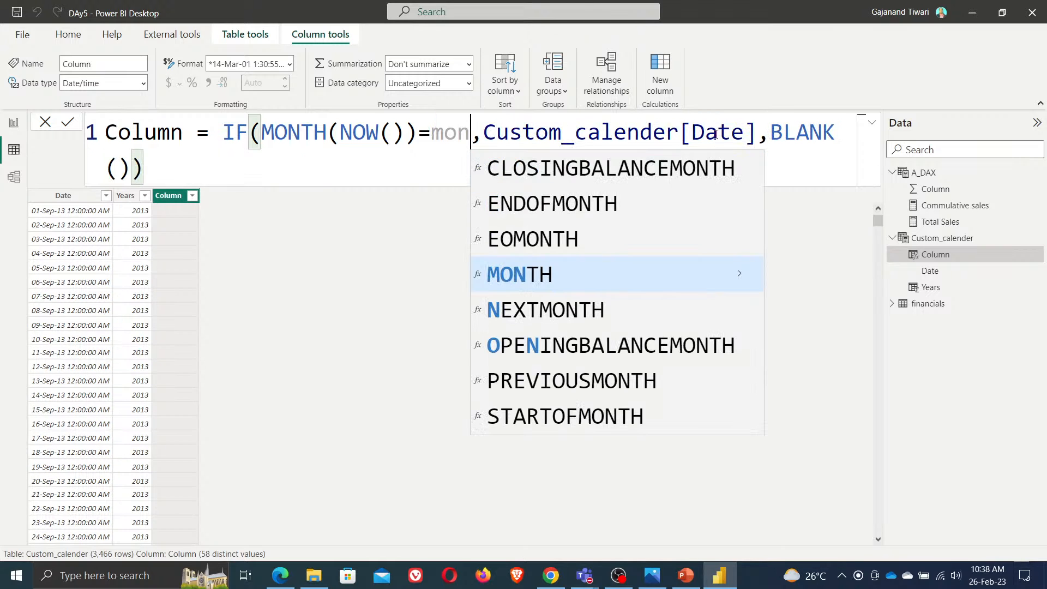
key(BackSpace)
key(BackSpace)
key(BackSpace)
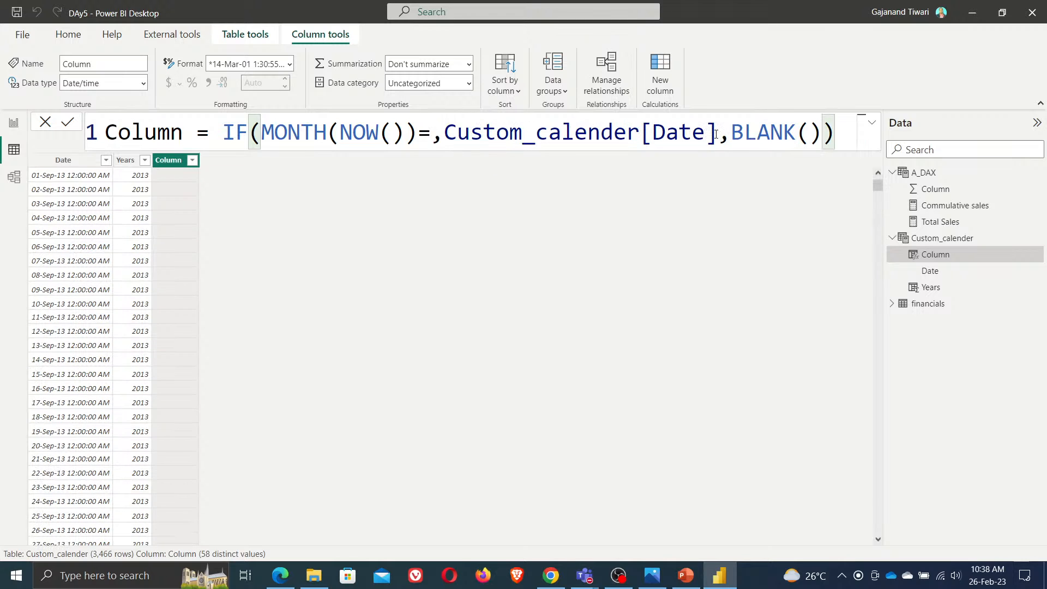
text(mon)
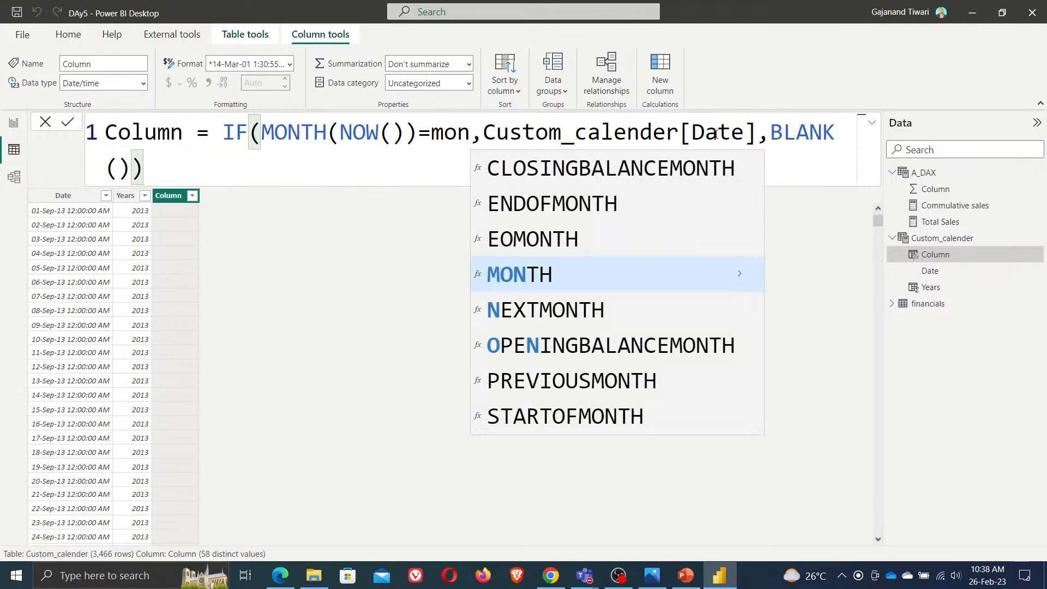
key(ctrl+z)
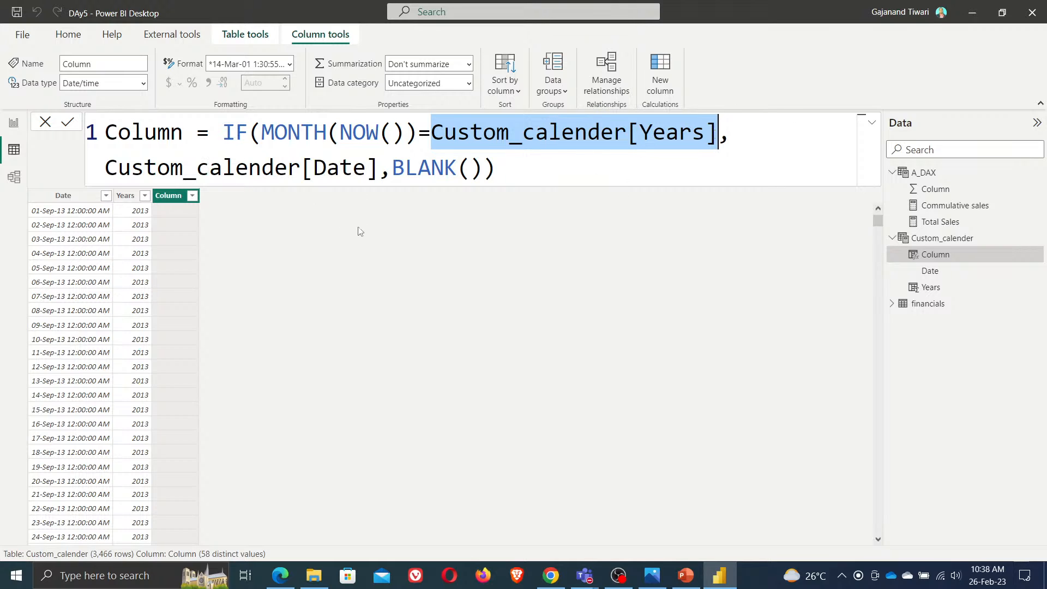
click(462, 258)
click(68, 123)
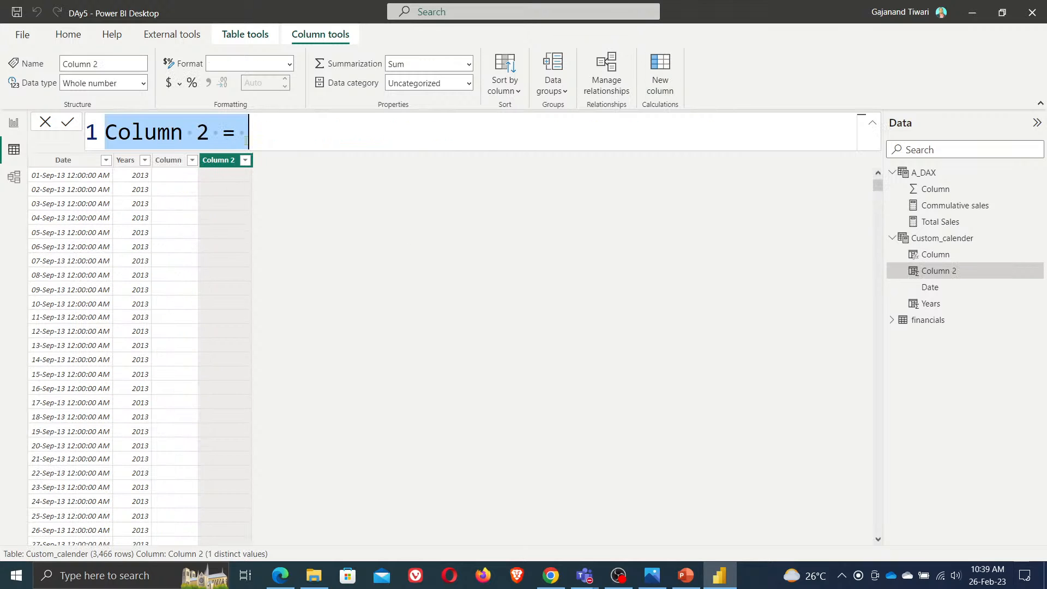
Replace the new column's formula with MonthYear = FORMAT(Custom_calender[Date],"MMMyyyy") and commit it
key(BackSpace)
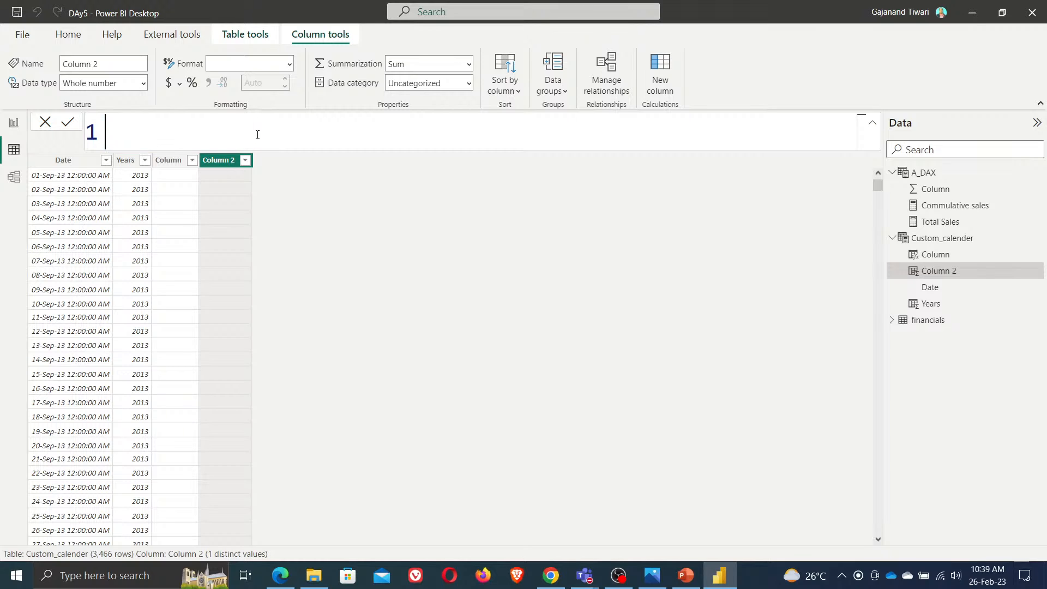
text(MonthYear = fo)
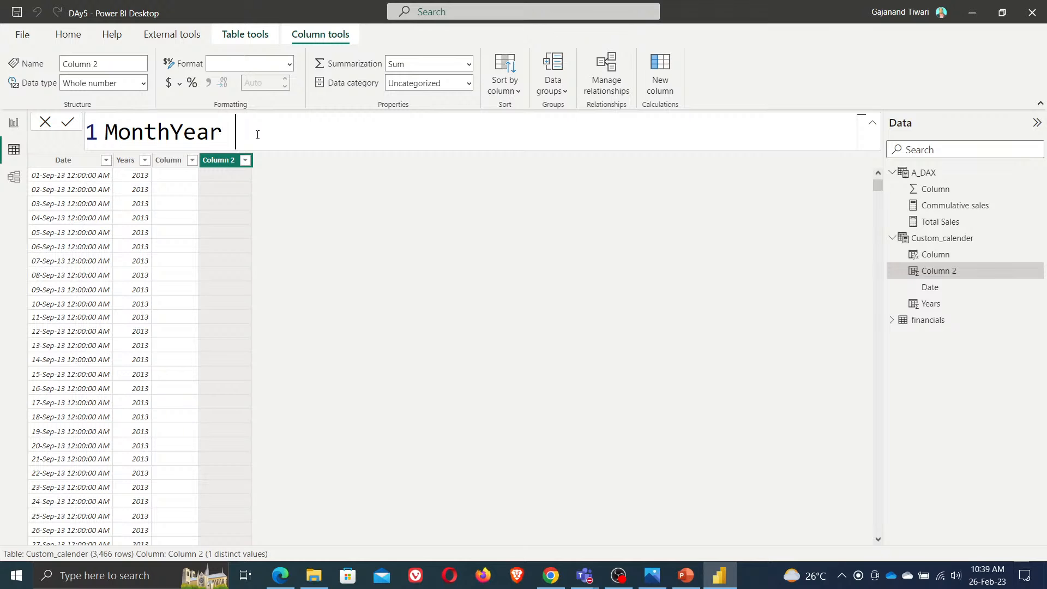
key(Tab)
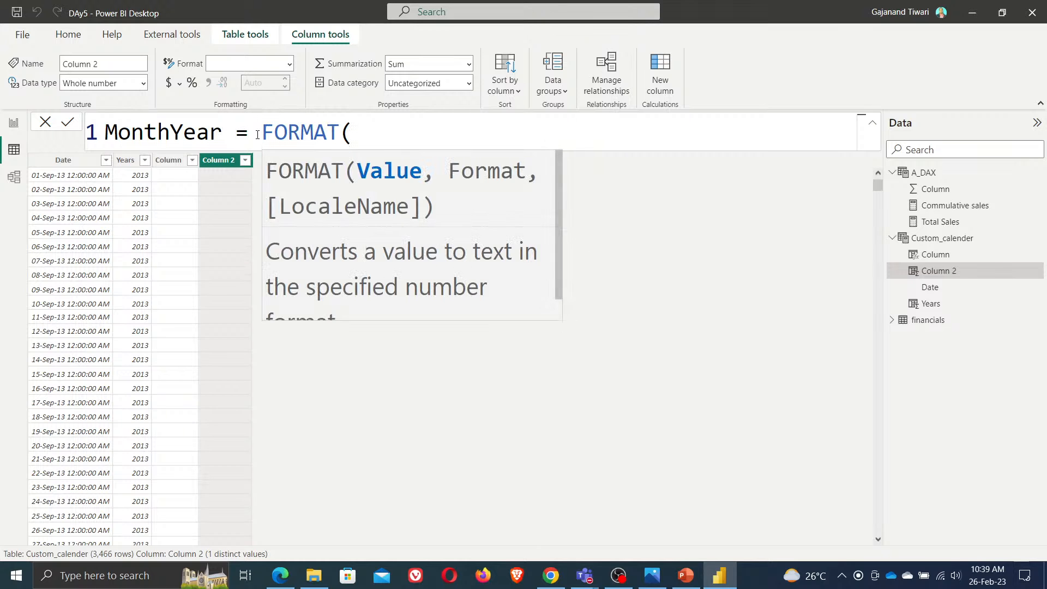
text(cust)
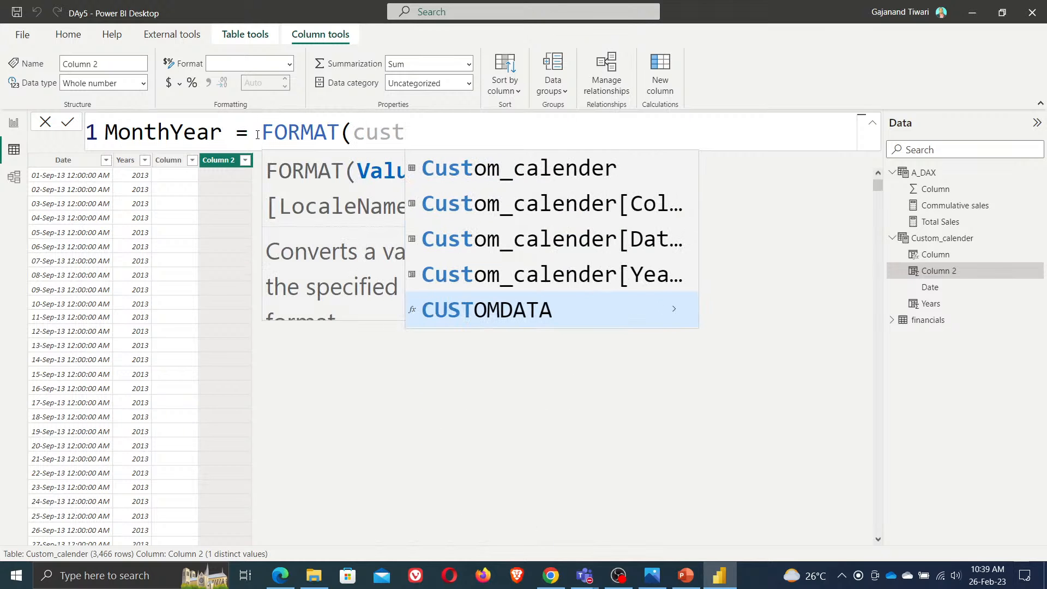
key(Up)
key(Up)
key(Up)
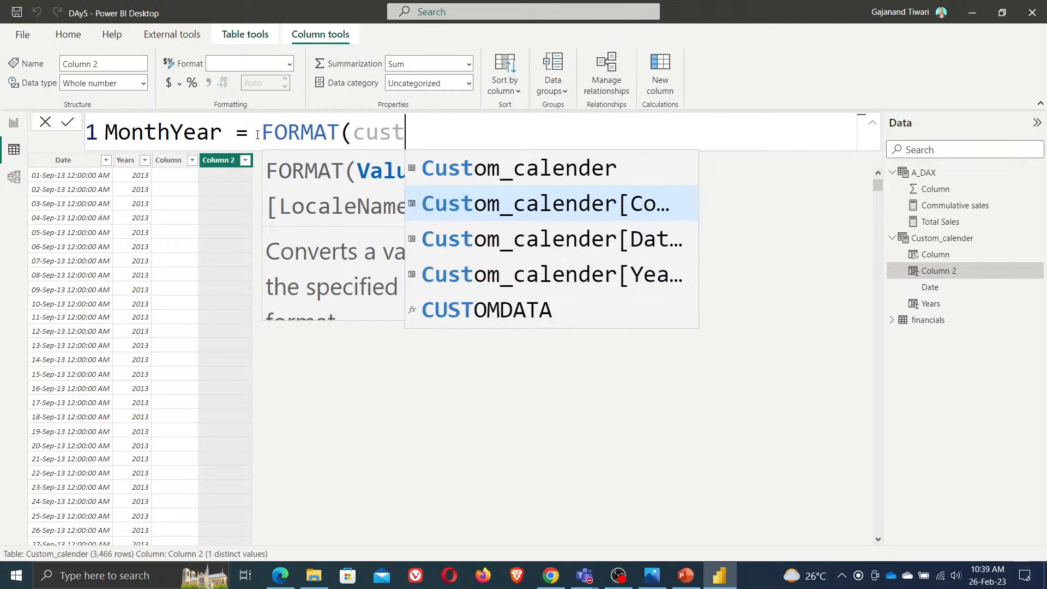
key(Down)
key(Tab)
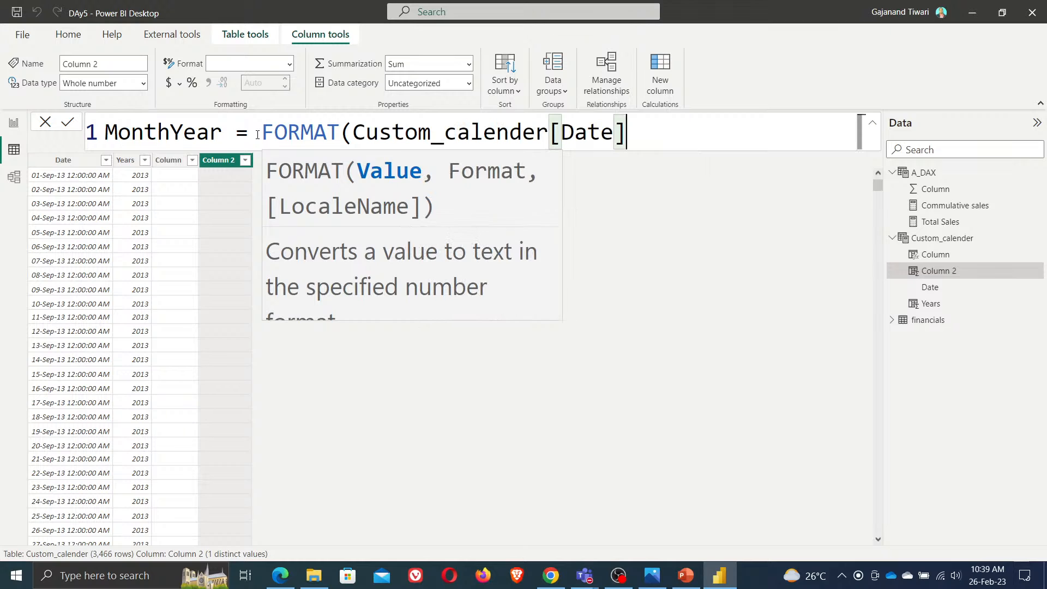
text(,"MMM)
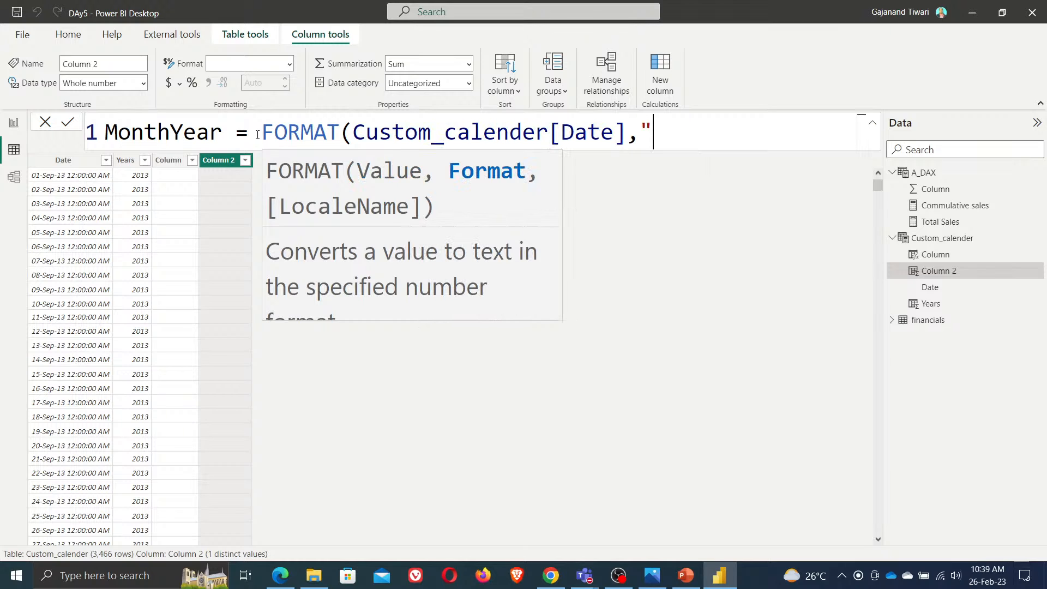
text(yyyy"))
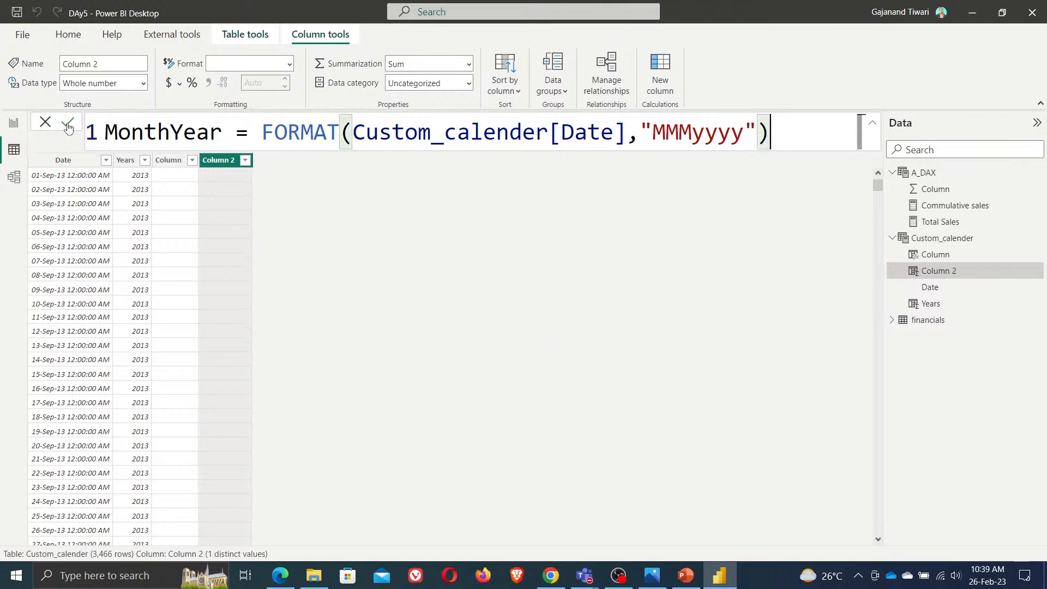
key(Return)
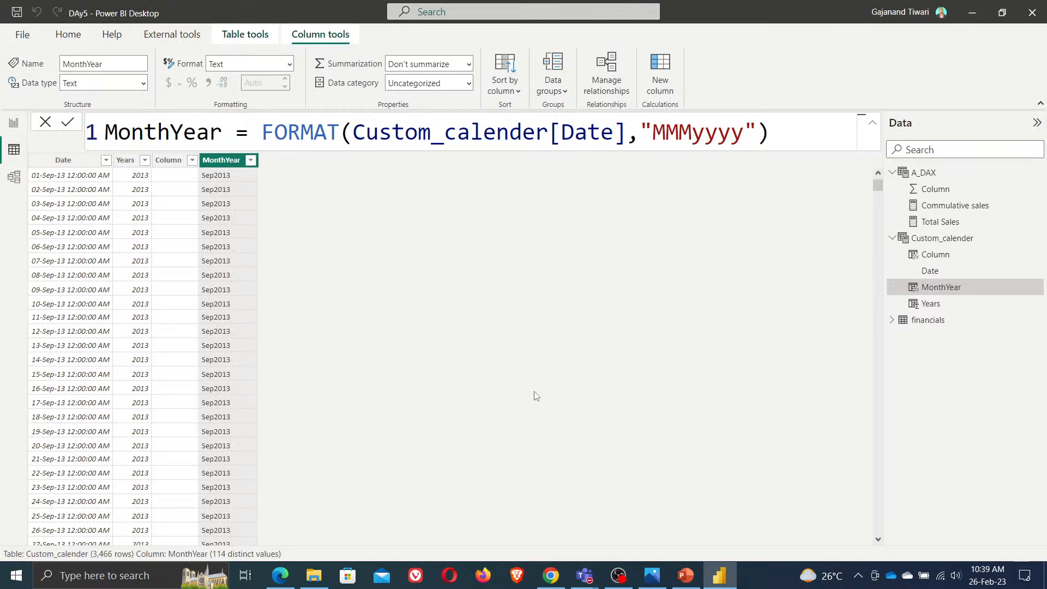
click(280, 575)
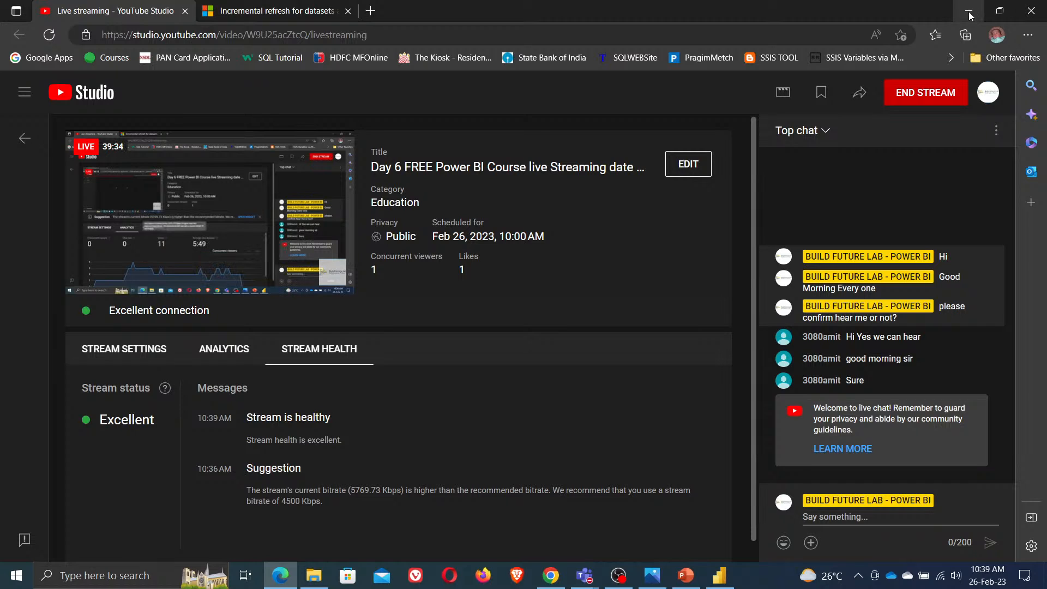
click(49, 34)
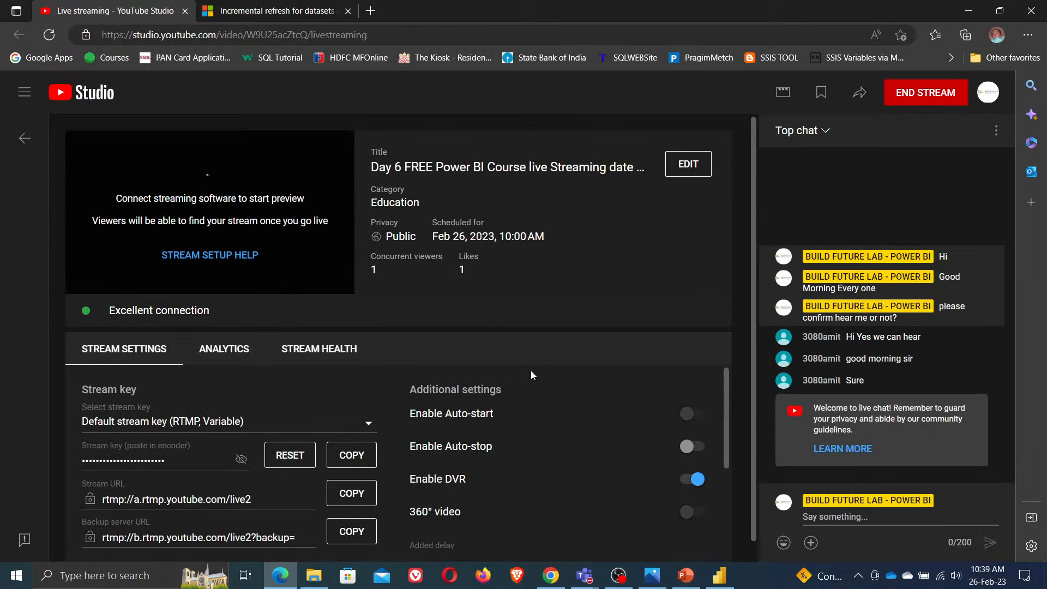
click(224, 349)
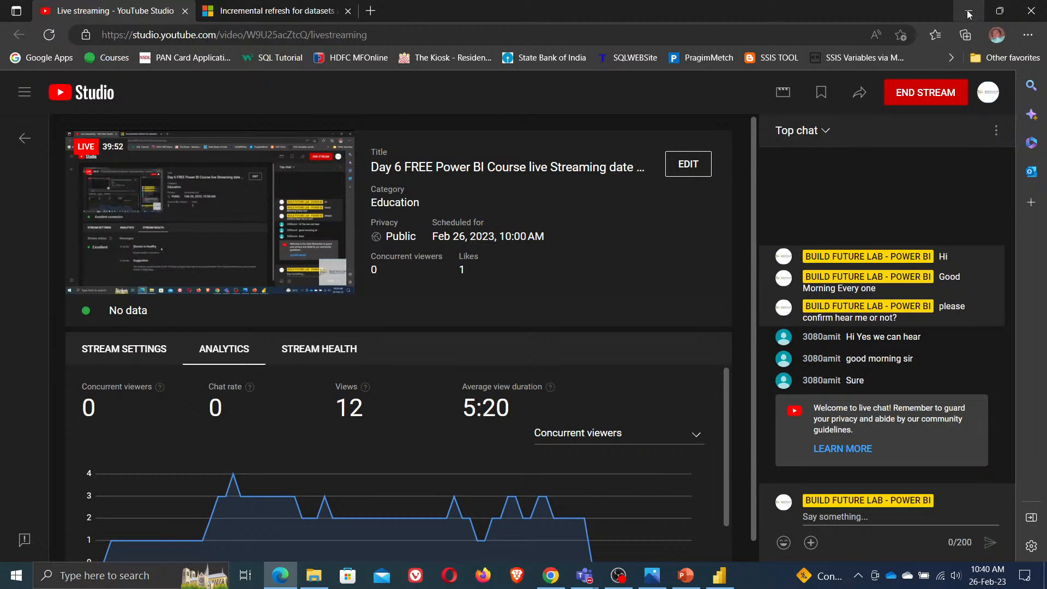
mouse_move(229, 233)
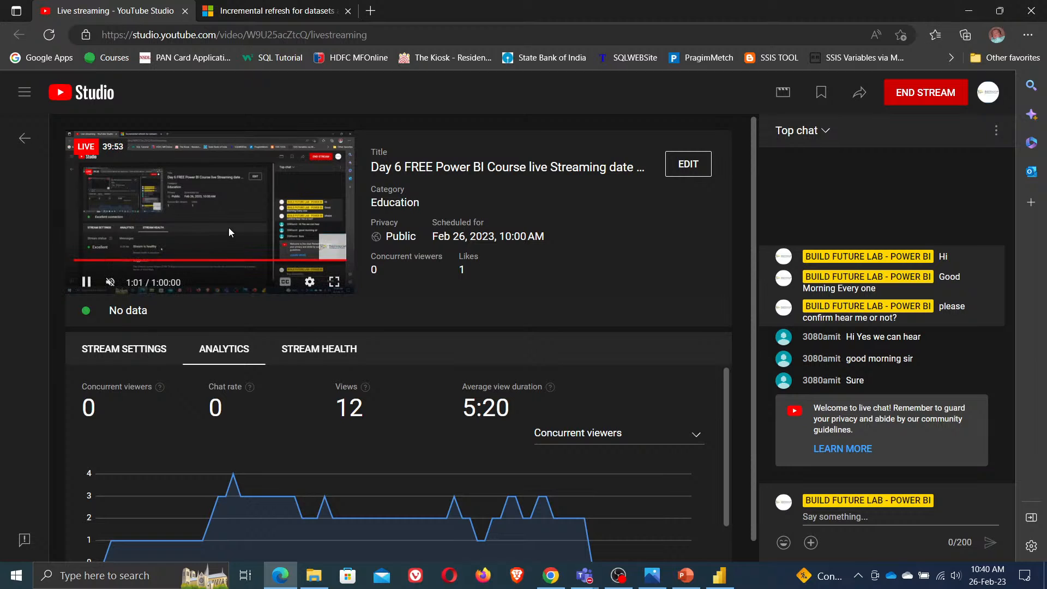
click(969, 11)
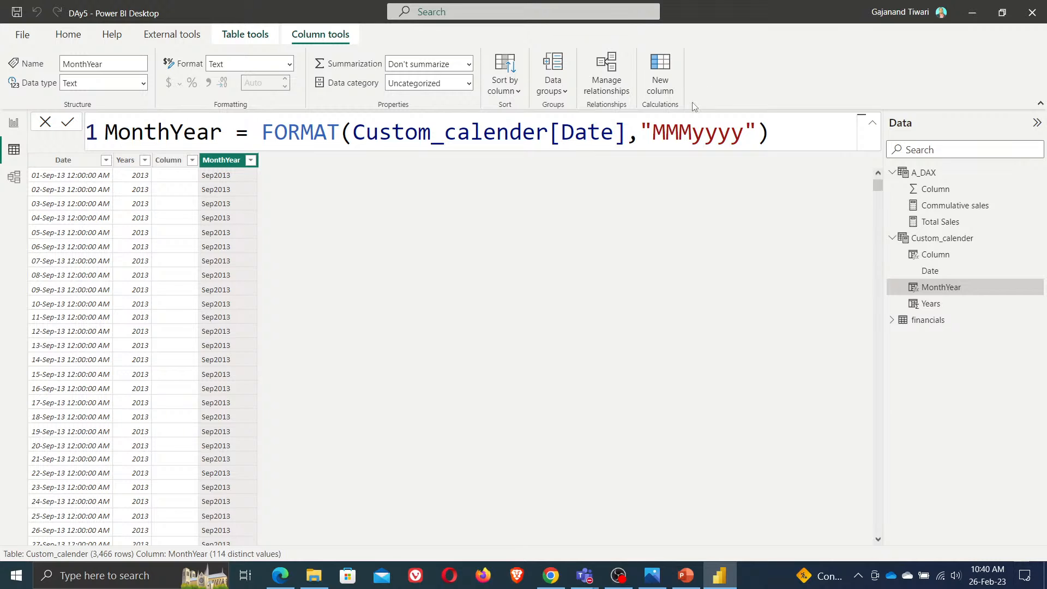
Start another calculated column in the calendar table and name it CurrentYear
click(662, 76)
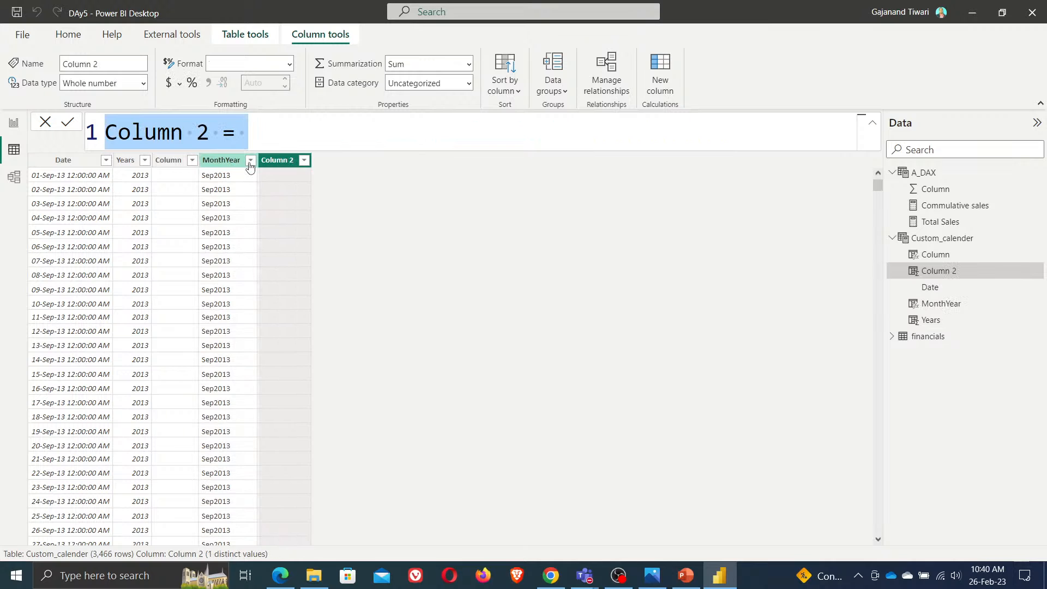
key(shift+Right)
key(shift+Right)
key(shift+Right)
key(shift+Right)
key(shift+Right)
key(shift+Right)
key(shift+Right)
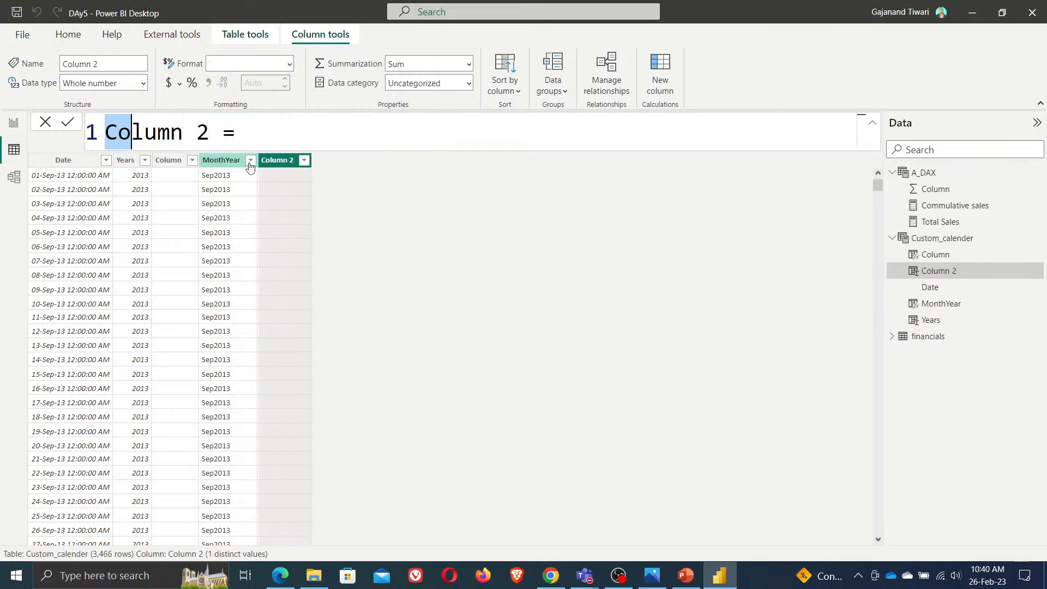
key(shift+Right)
text(Current)
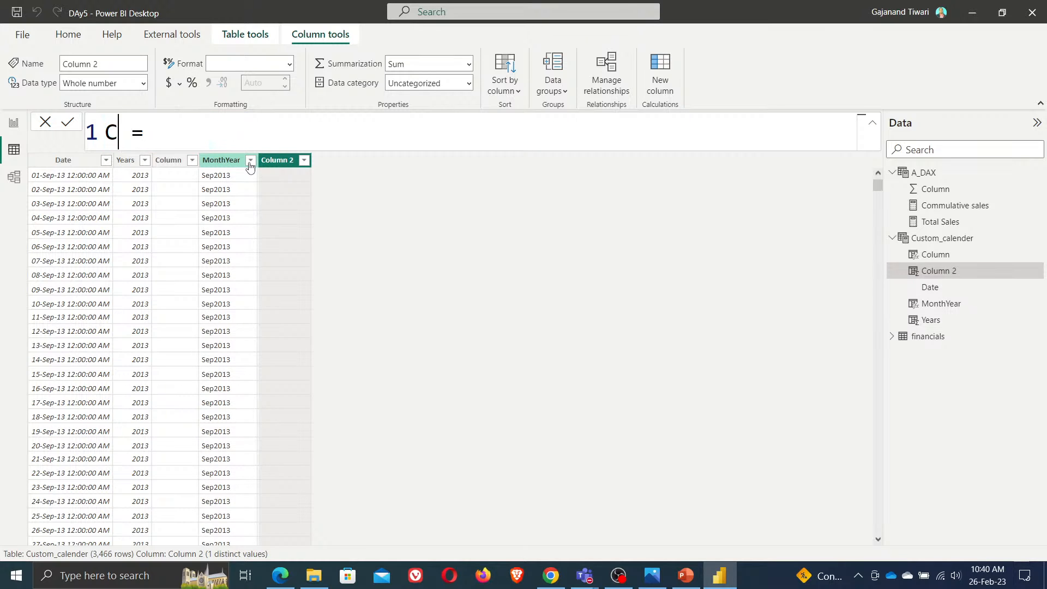
text(Y)
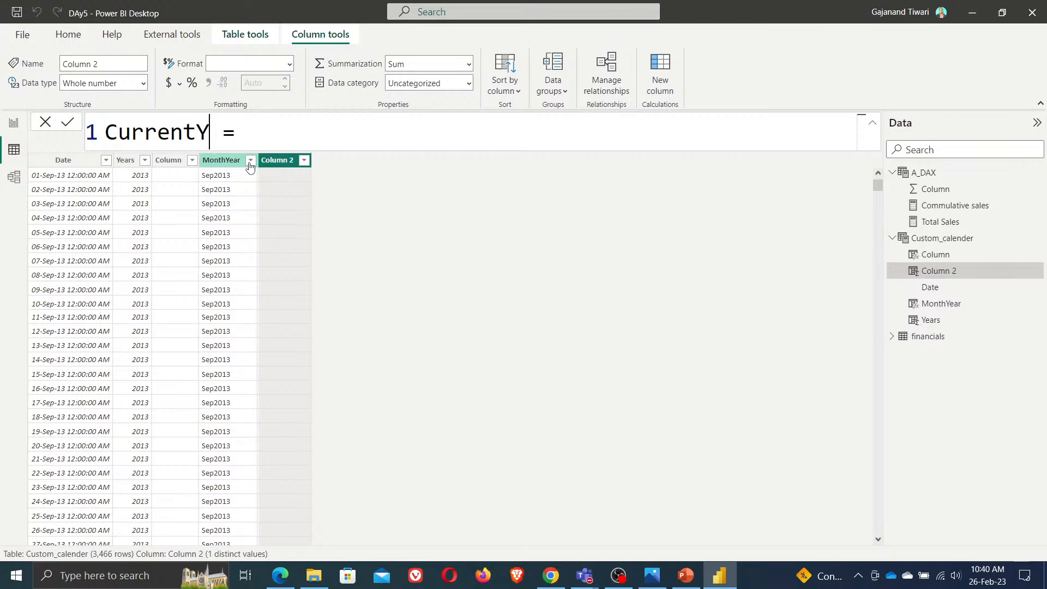
text(ear)
key(End)
text(curr)
key(BackSpace)
key(BackSpace)
key(BackSpace)
key(BackSpace)
text(last)
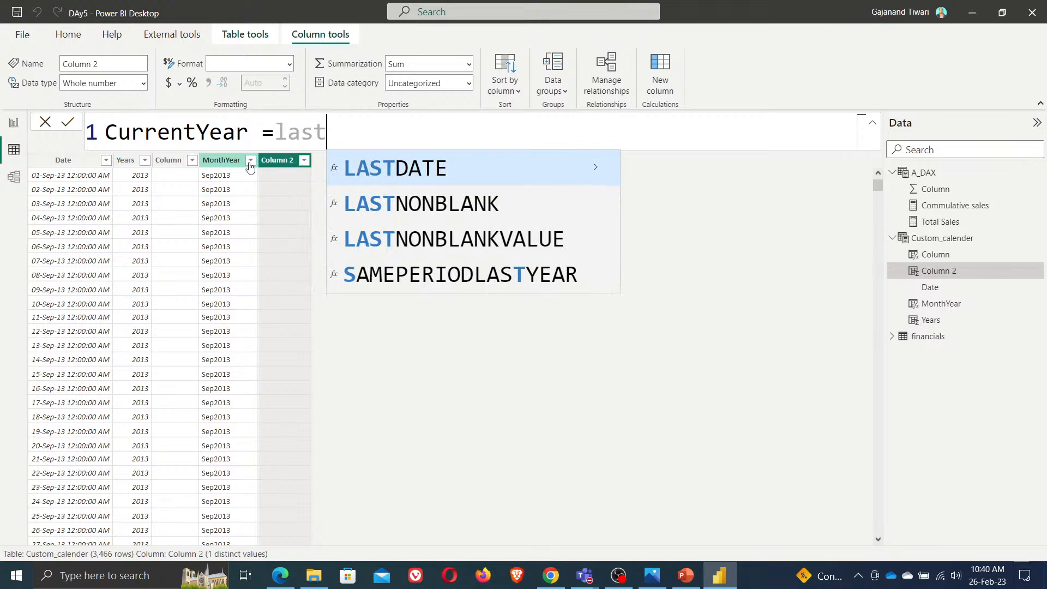
key(BackSpace)
key(BackSpace)
key(BackSpace)
key(BackSpace)
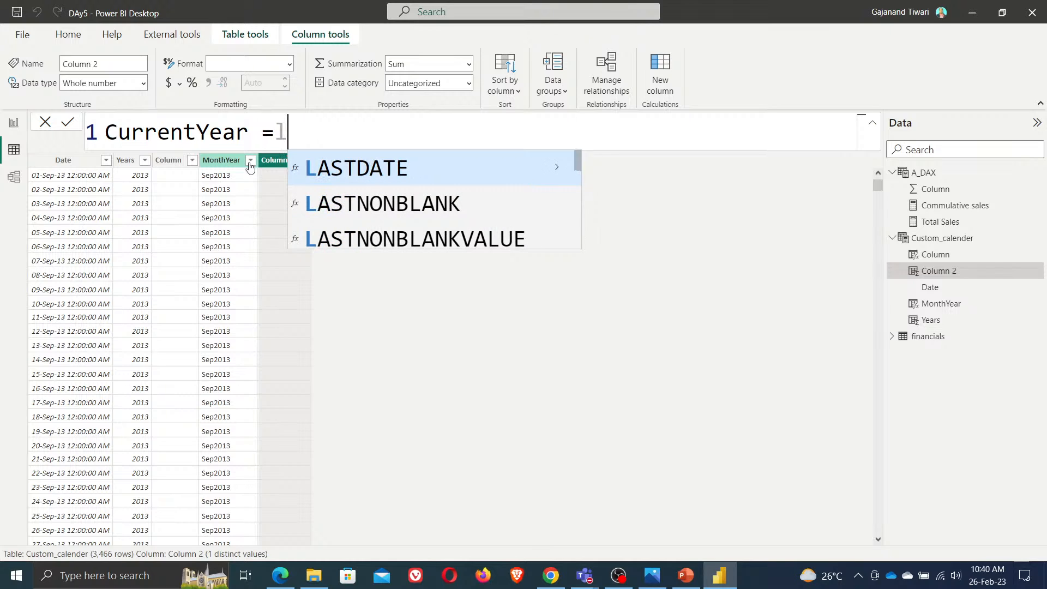
text(Pre)
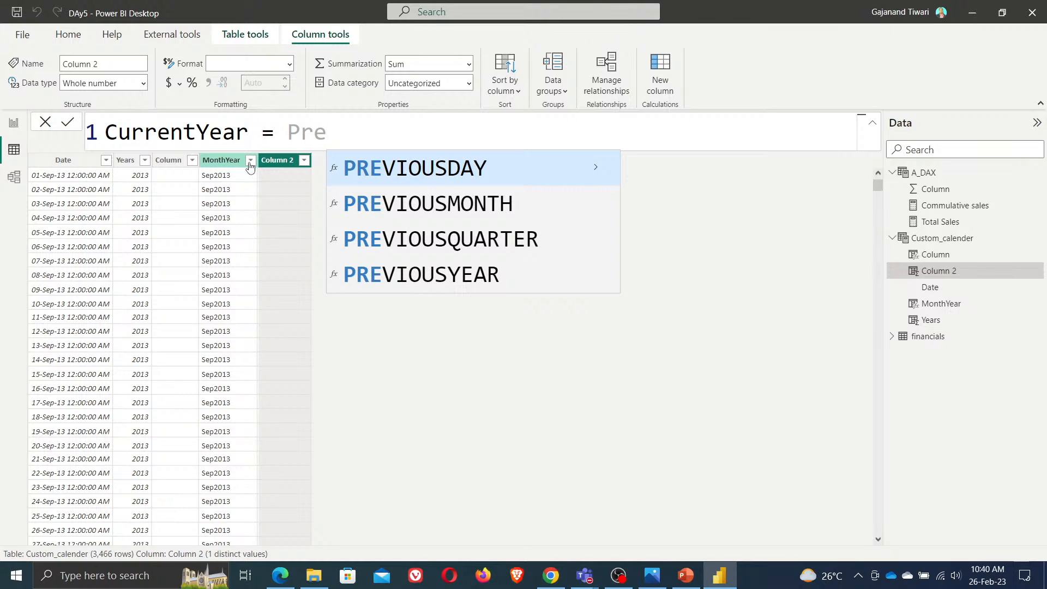
key(Down)
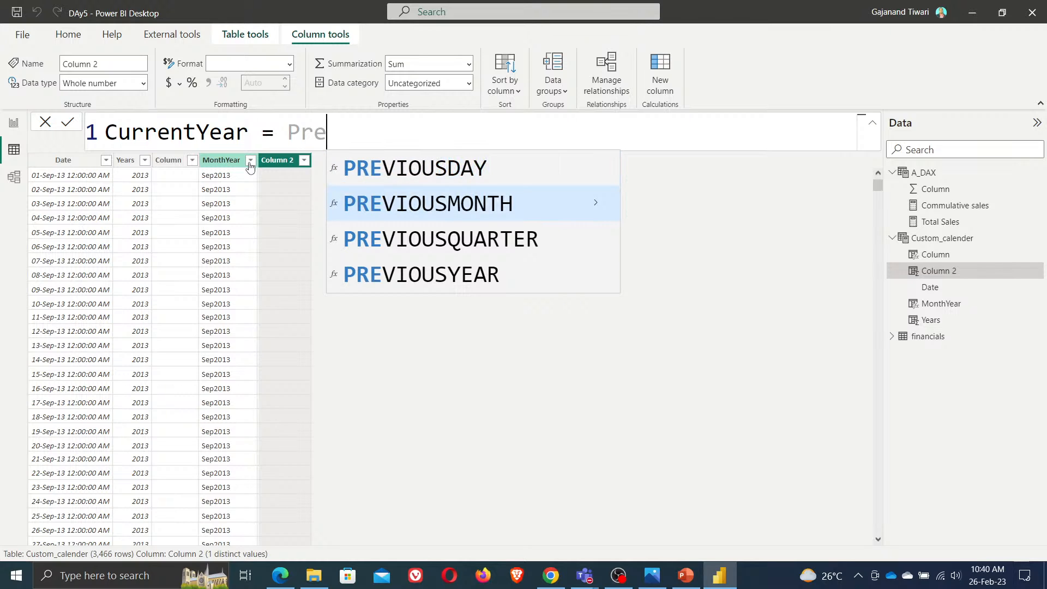
key(Up)
key(BackSpace)
key(BackSpace)
key(BackSpace)
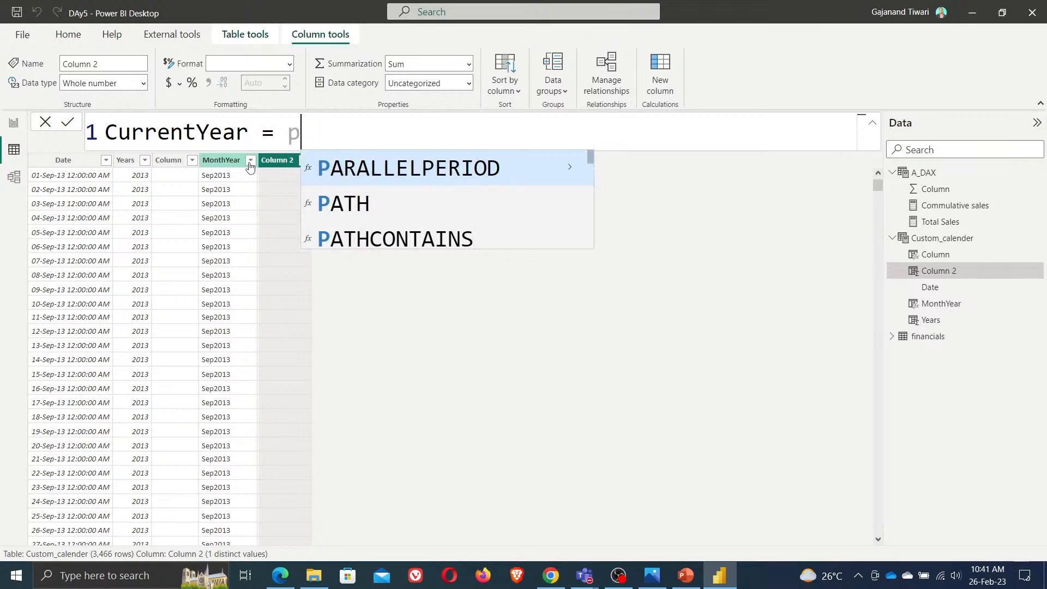
text(date)
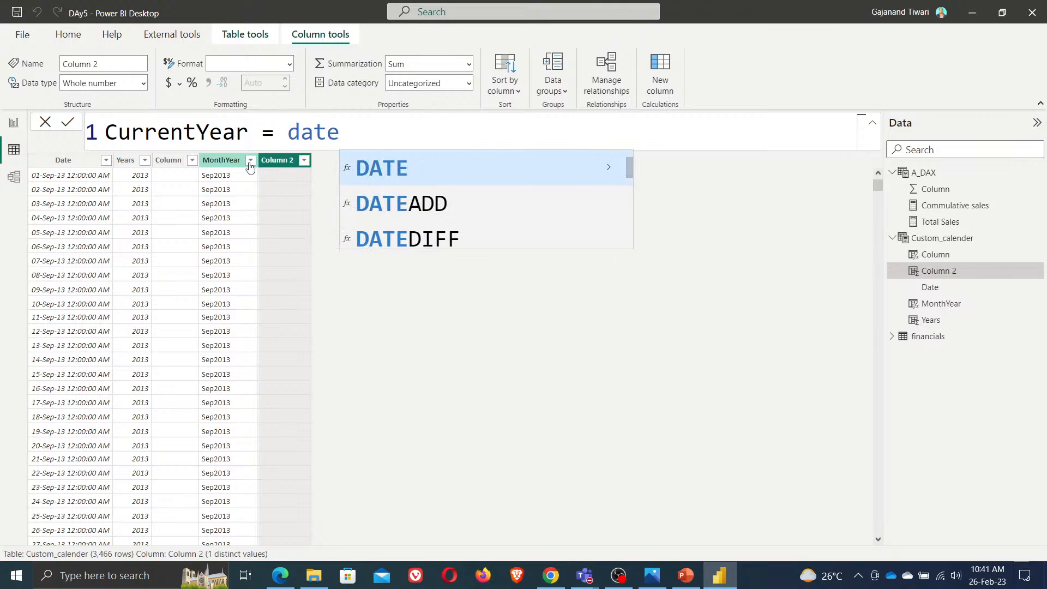
key(Down)
key(Down)
key(Tab)
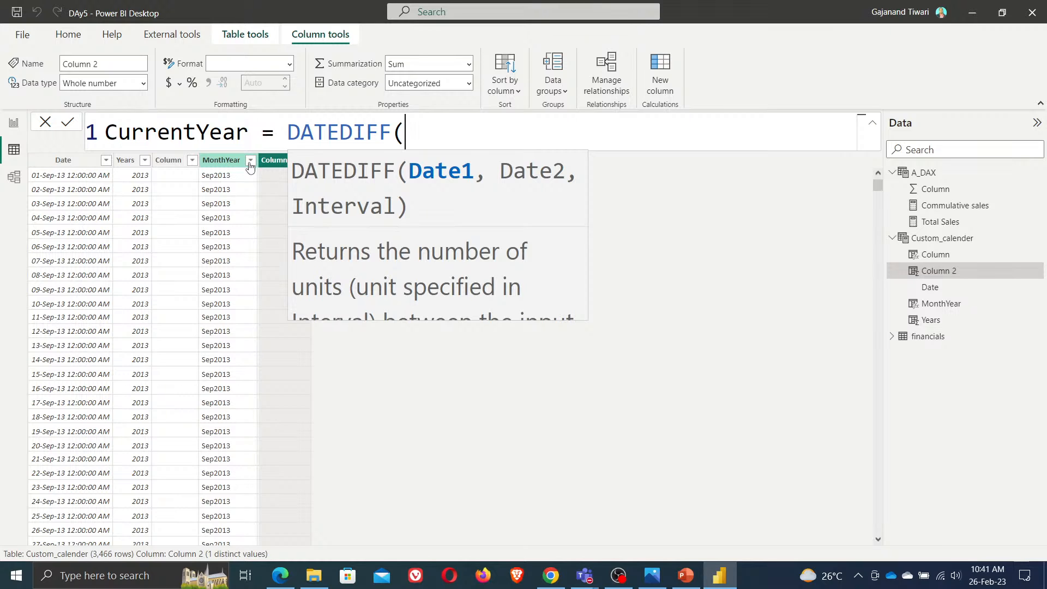
key(BackSpace)
key(BackSpace)
key(BackSpace)
key(BackSpace)
key(BackSpace)
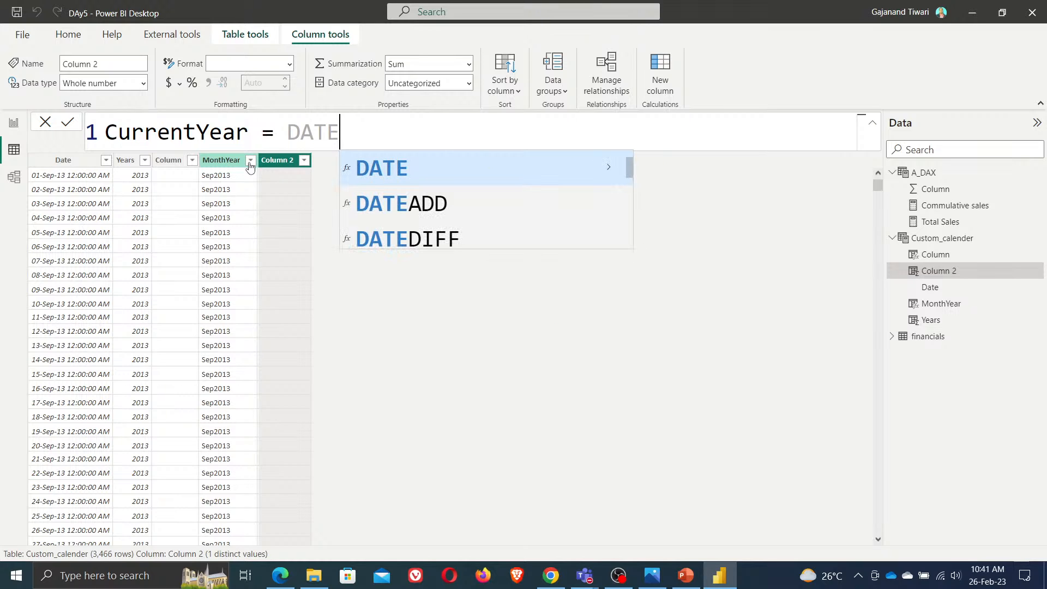
key(BackSpace)
key(BackSpace)
key(BackSpace)
key(BackSpace)
Begin the CurrentYear formula as IF(FORMAT(Custom_calender[Date],"MMMyyyy") = with the comparison on a new line
text(IF()
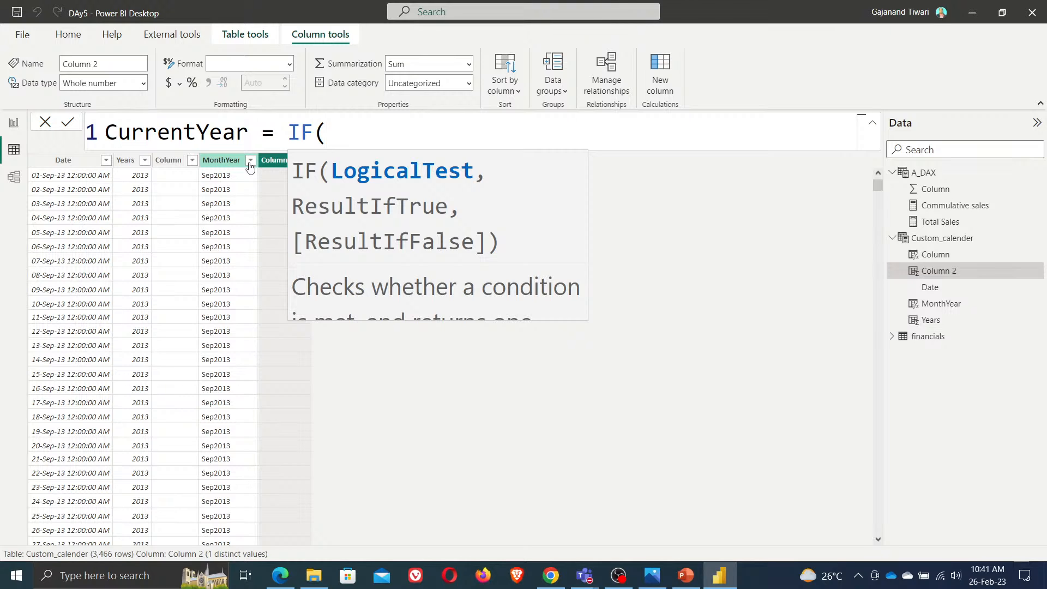
text(s)
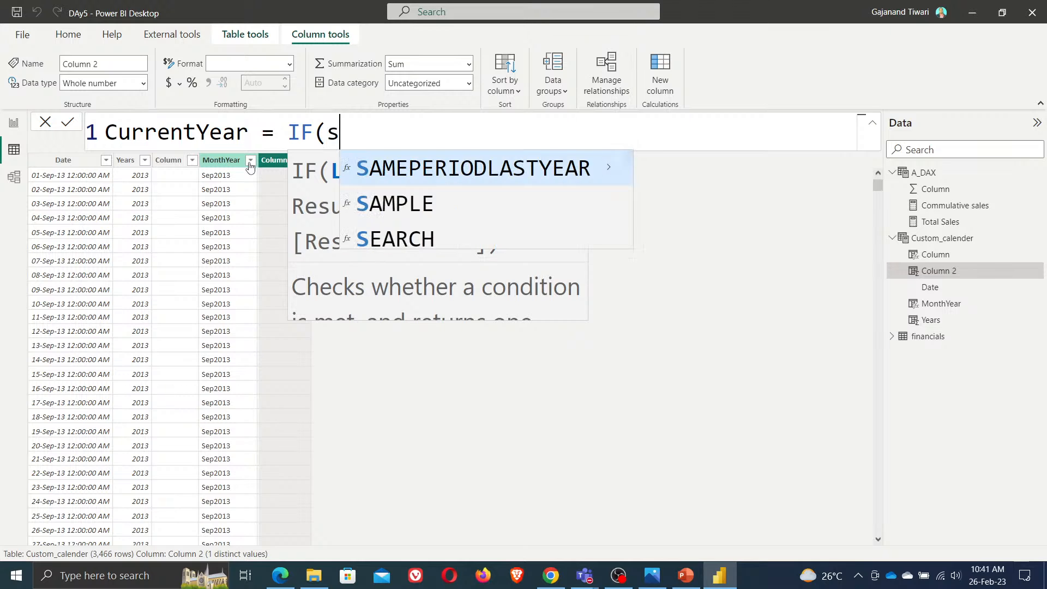
key(BackSpace)
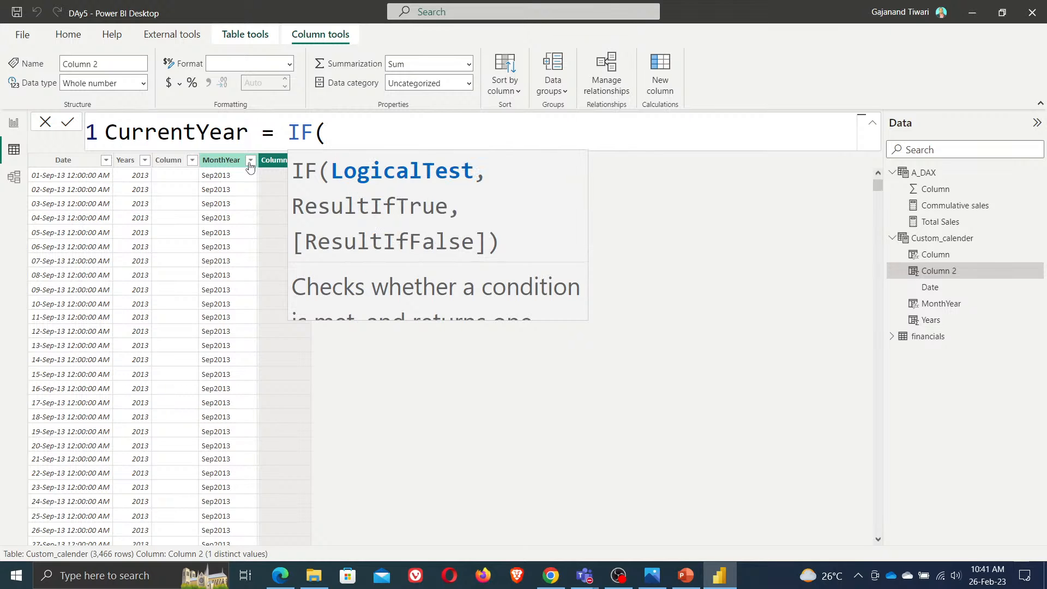
text(year)
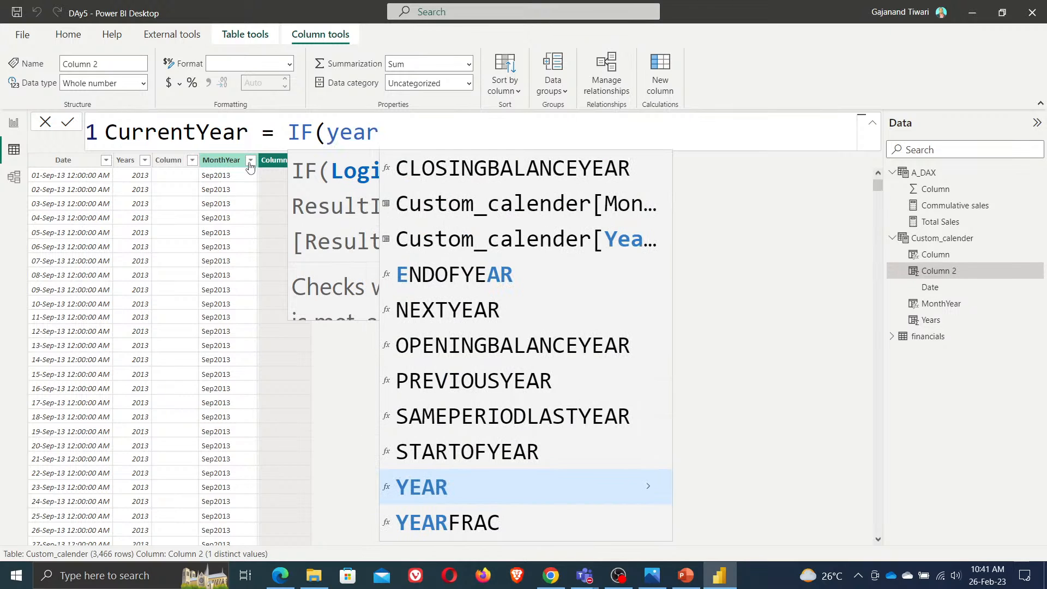
key(BackSpace)
key(BackSpace)
key(BackSpace)
key(BackSpace)
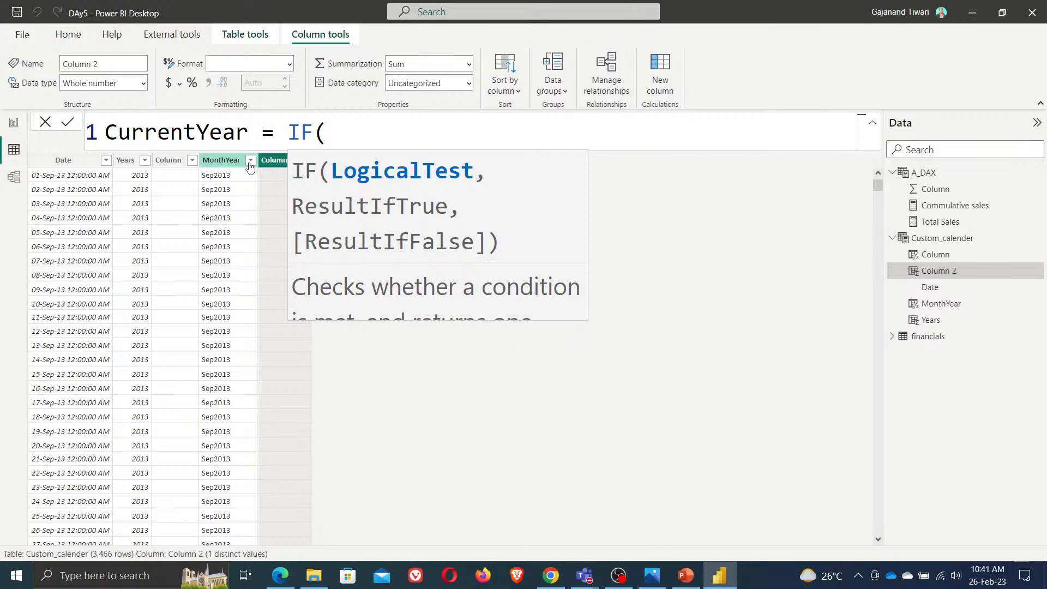
text(FORMAT(date)
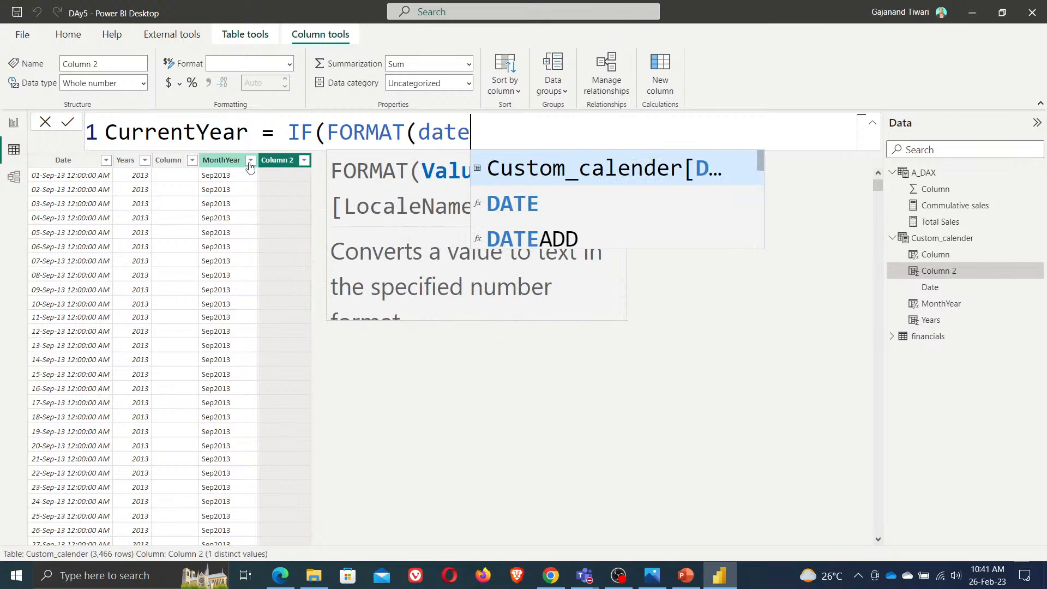
key(Tab)
text(,")
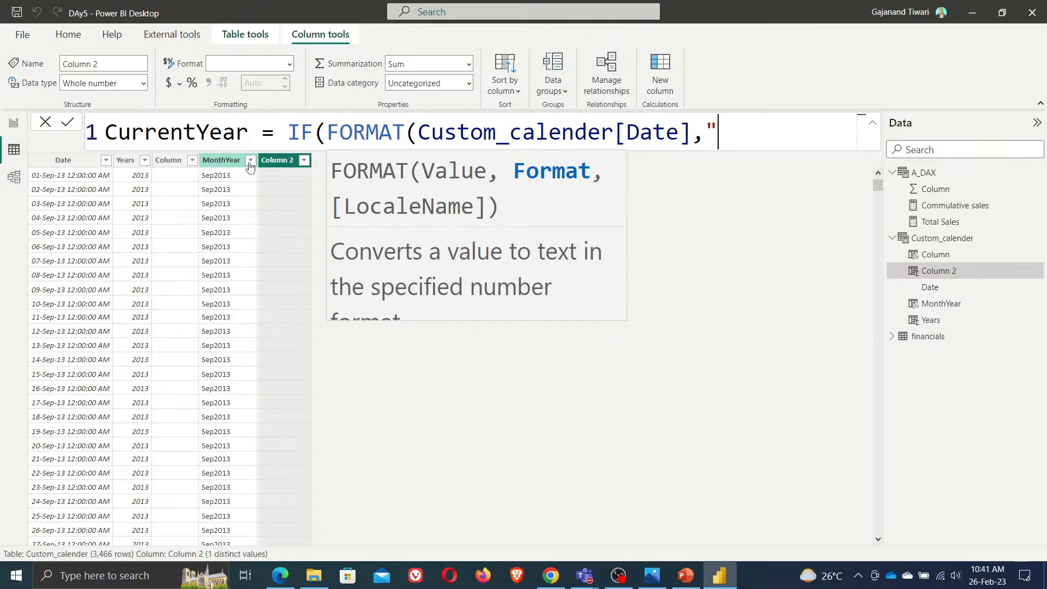
text(MMMyyyy)
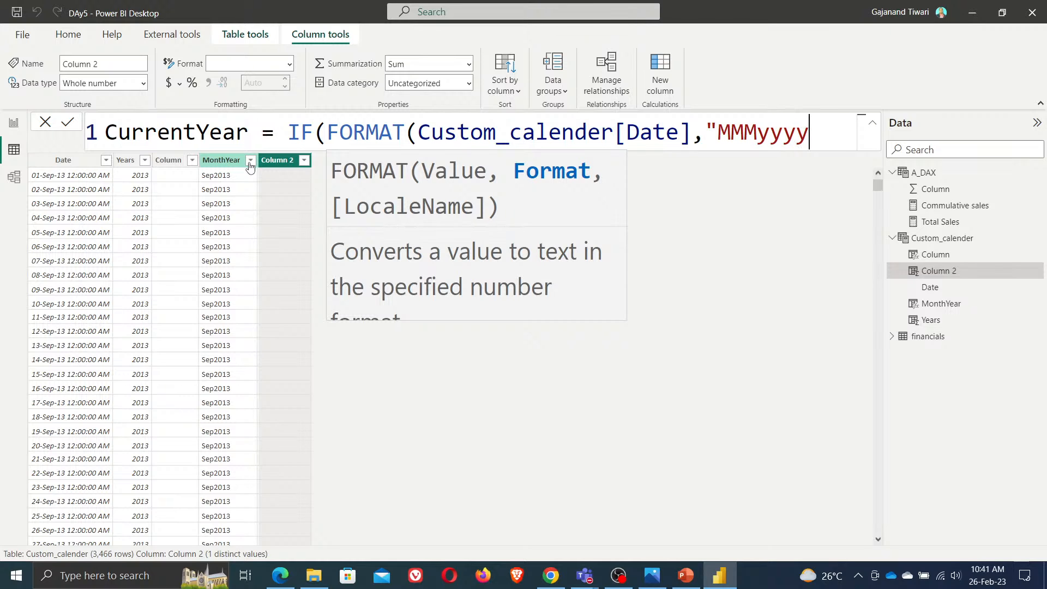
text("))
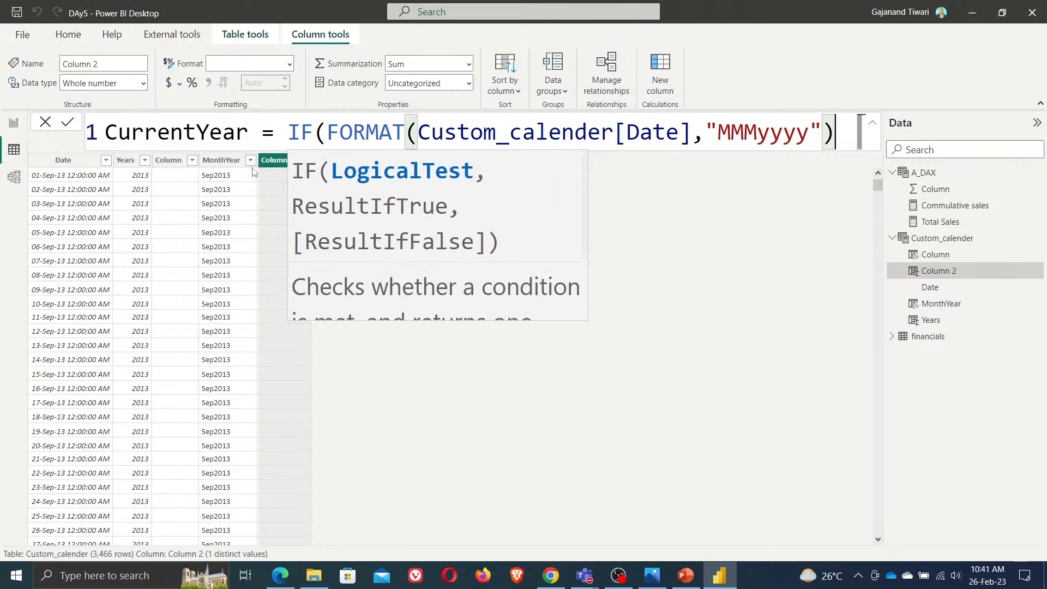
key(shift+Return)
text(=)
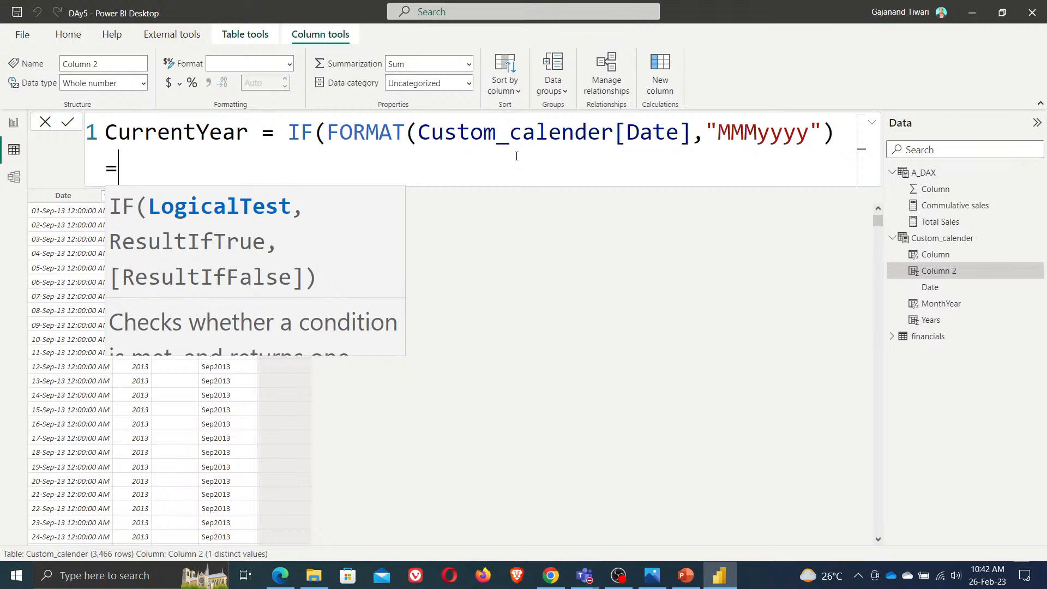
Replace Custom_calender[Date] inside FORMAT with NOW()
drag(417, 132, 692, 135)
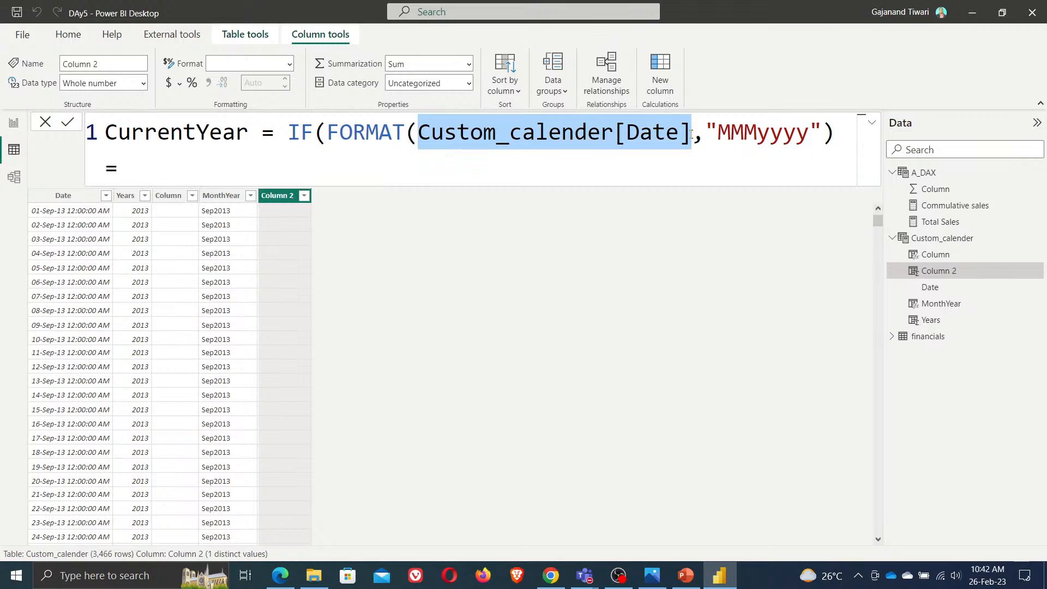
text(now)
key(Tab)
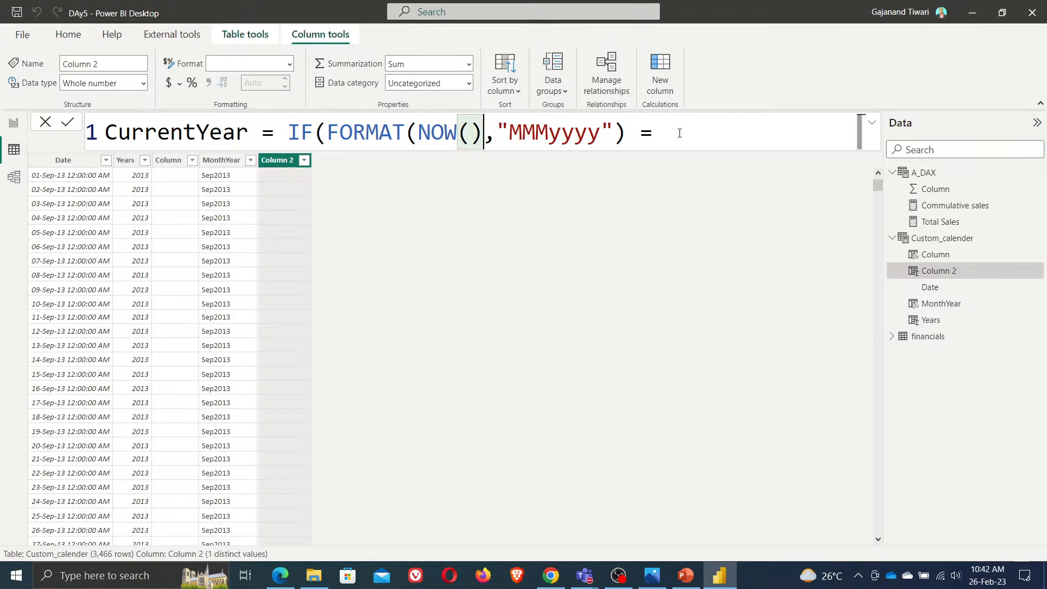
click(679, 133)
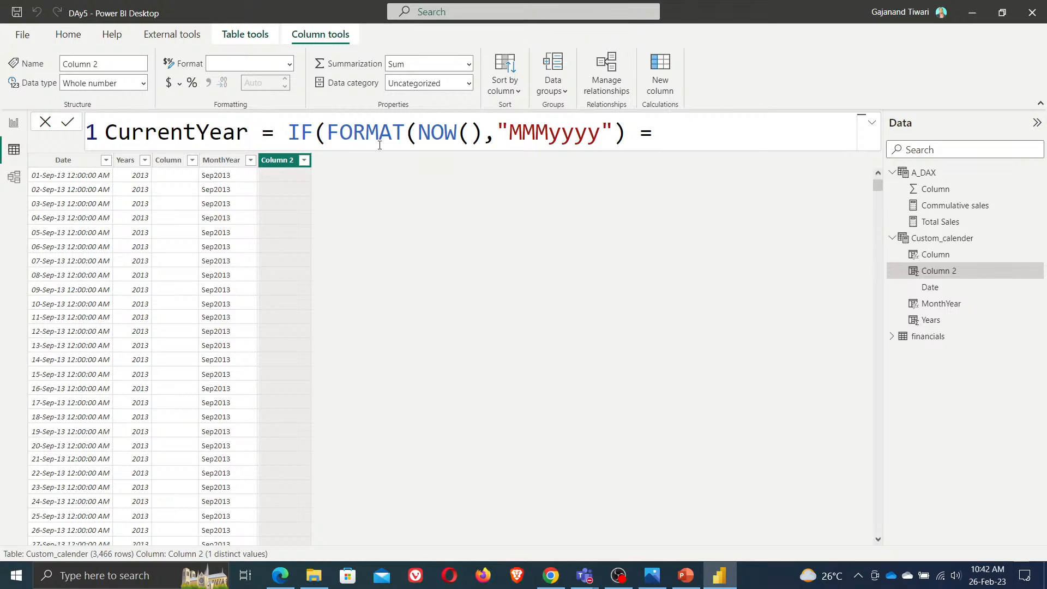
Wrap the condition in AND and start a second argument with MONTH(now
click(328, 133)
text(and)
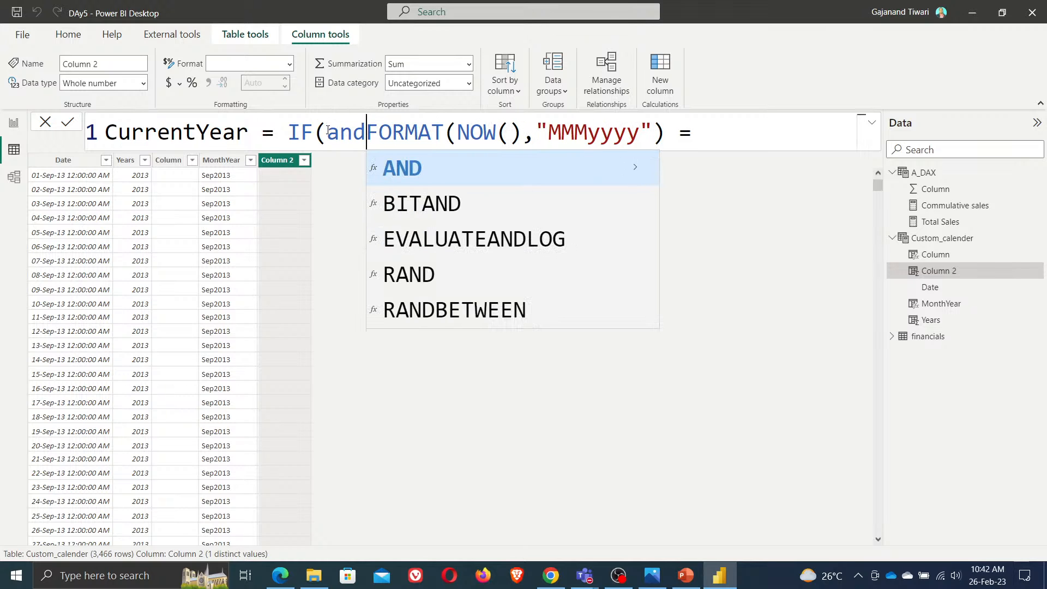
key(Tab)
click(680, 139)
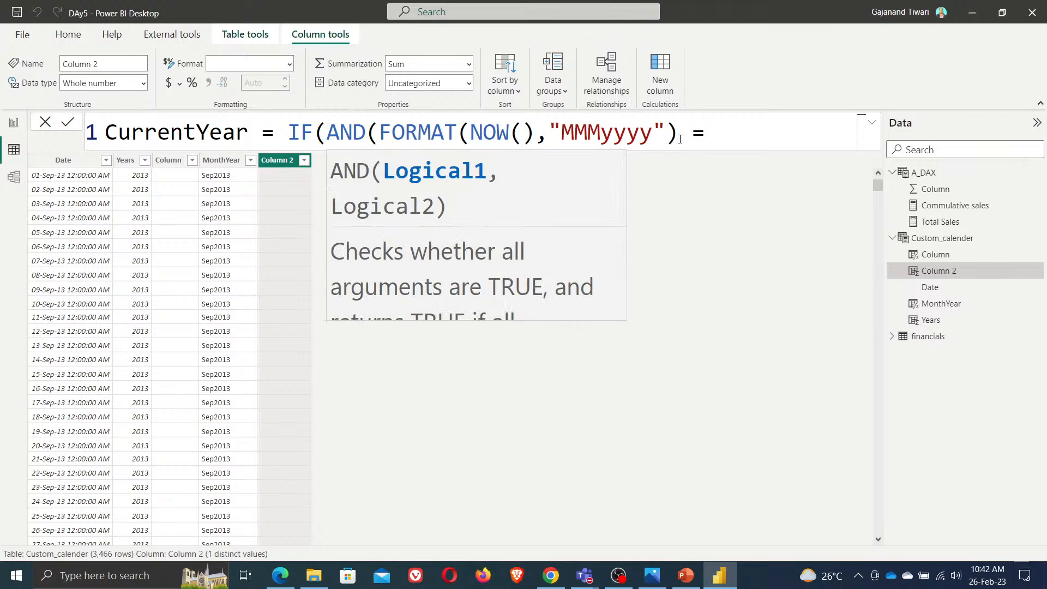
text(, mon)
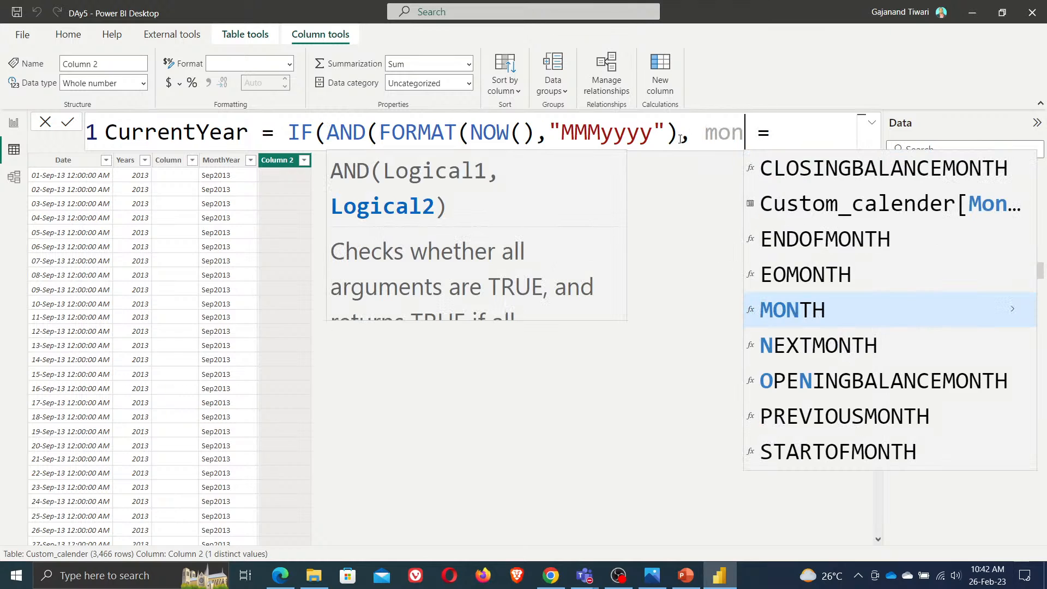
key(Tab)
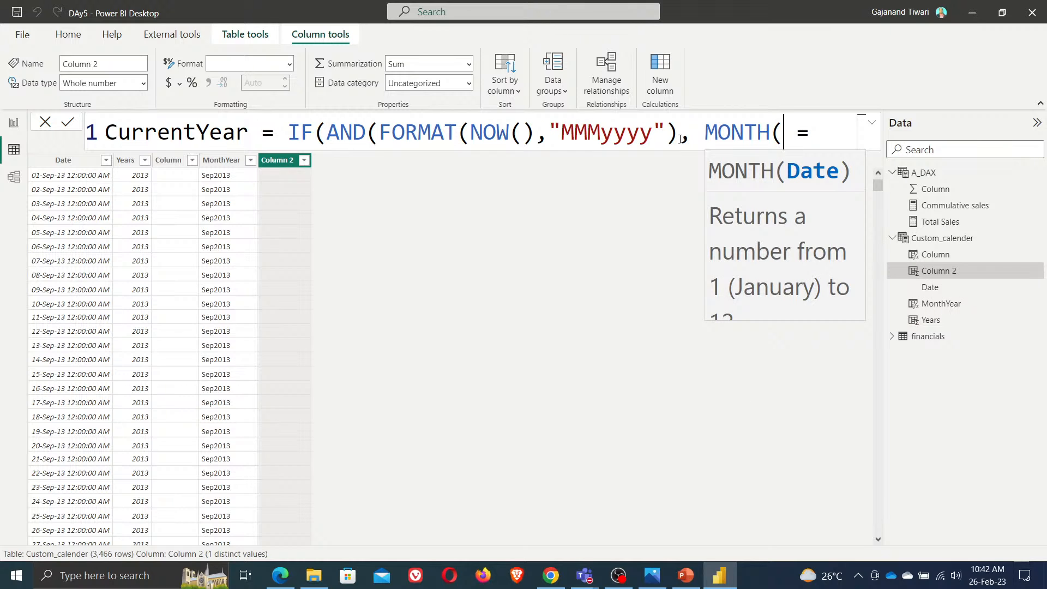
text(now)
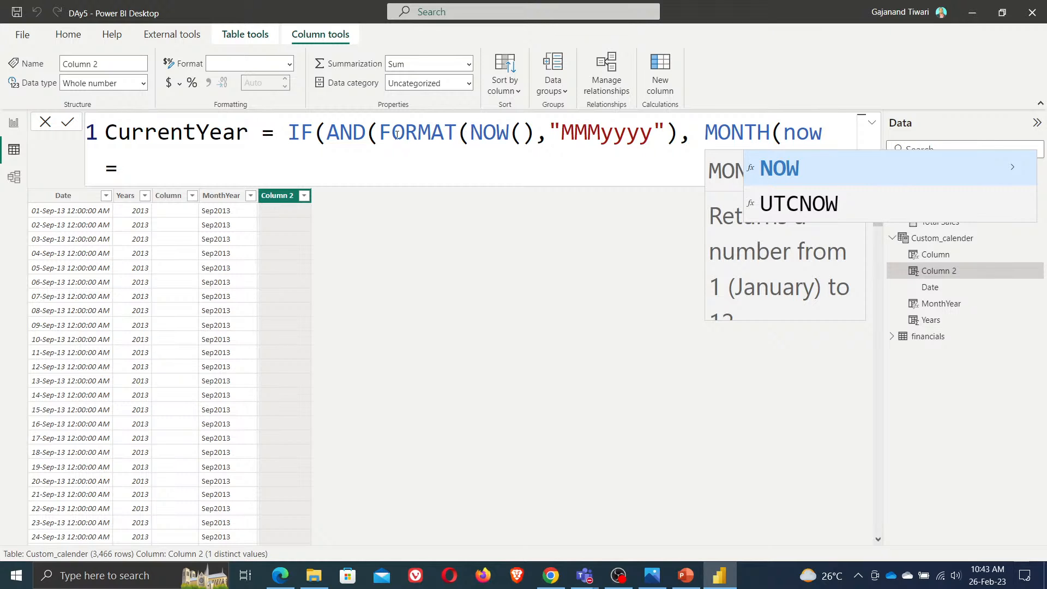
Replace the FORMAT expression with the first condition YEAR(NOW())=Custom_calender[Years]
drag(380, 133, 676, 136)
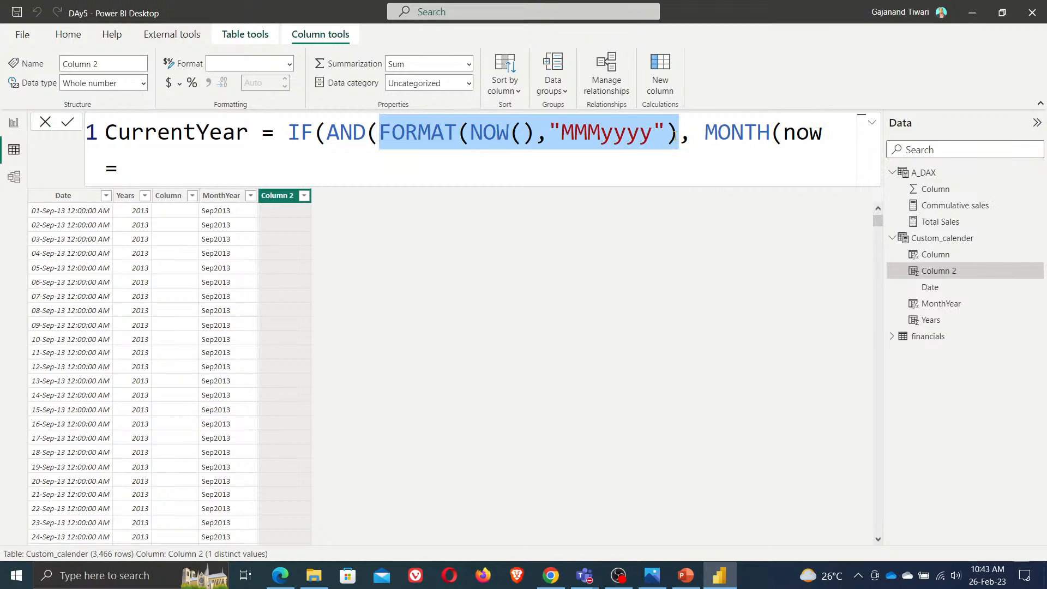
text(m)
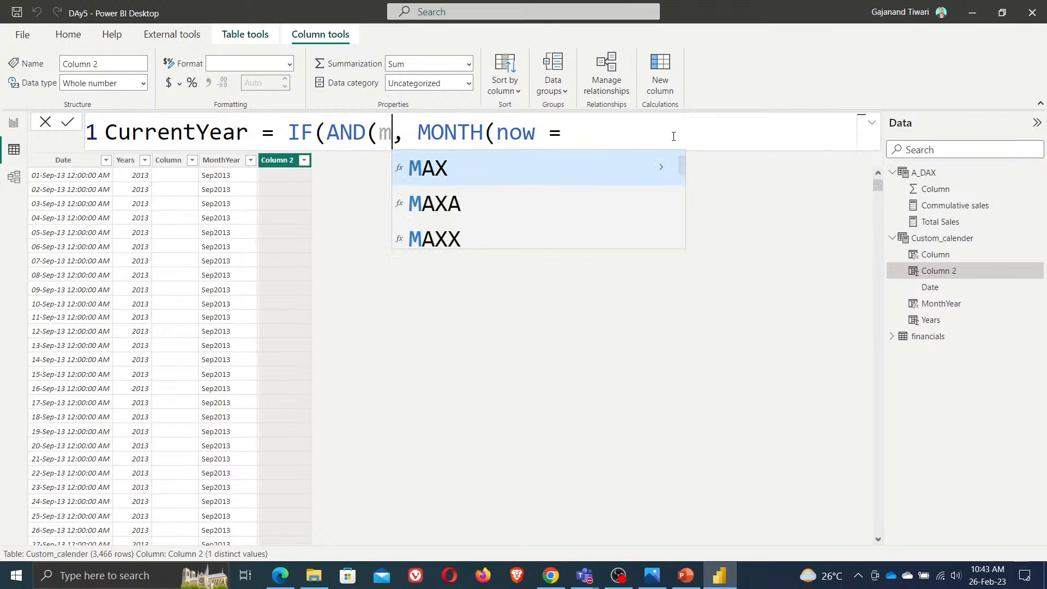
key(BackSpace)
text(year)
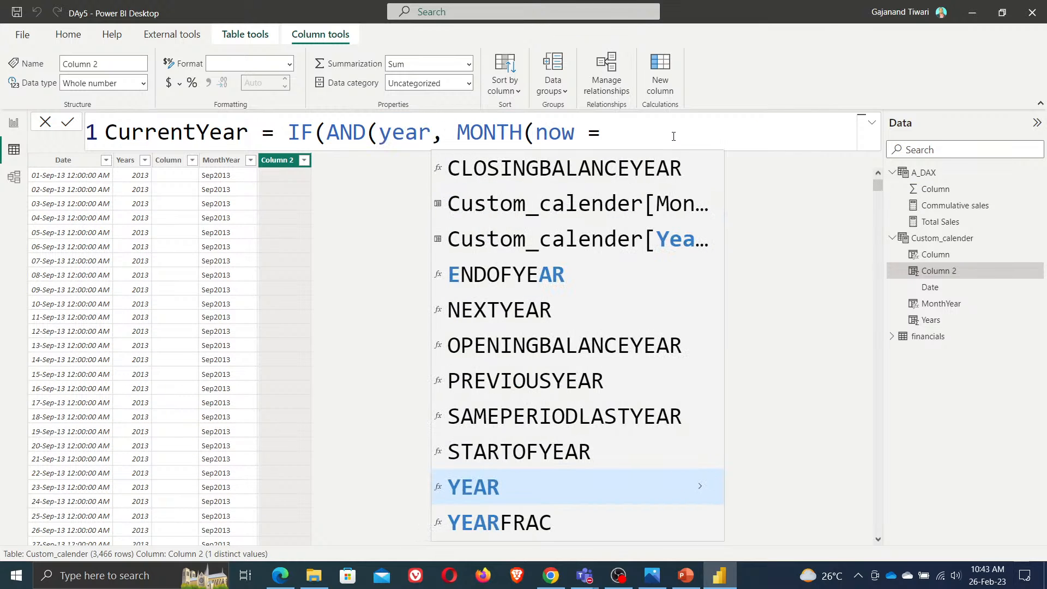
key(Tab)
text(now)
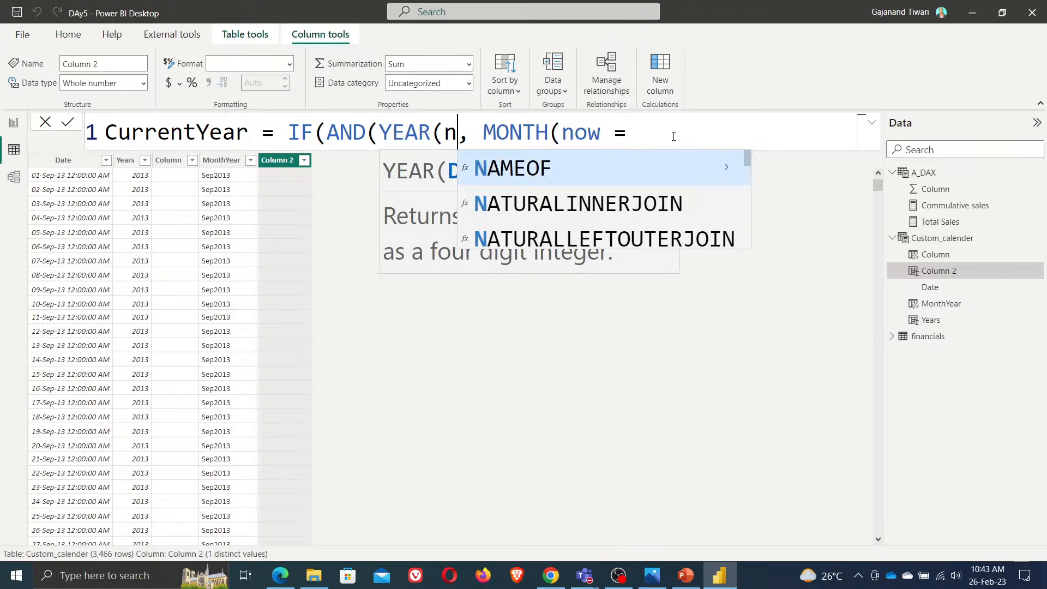
key(Tab)
text())=)
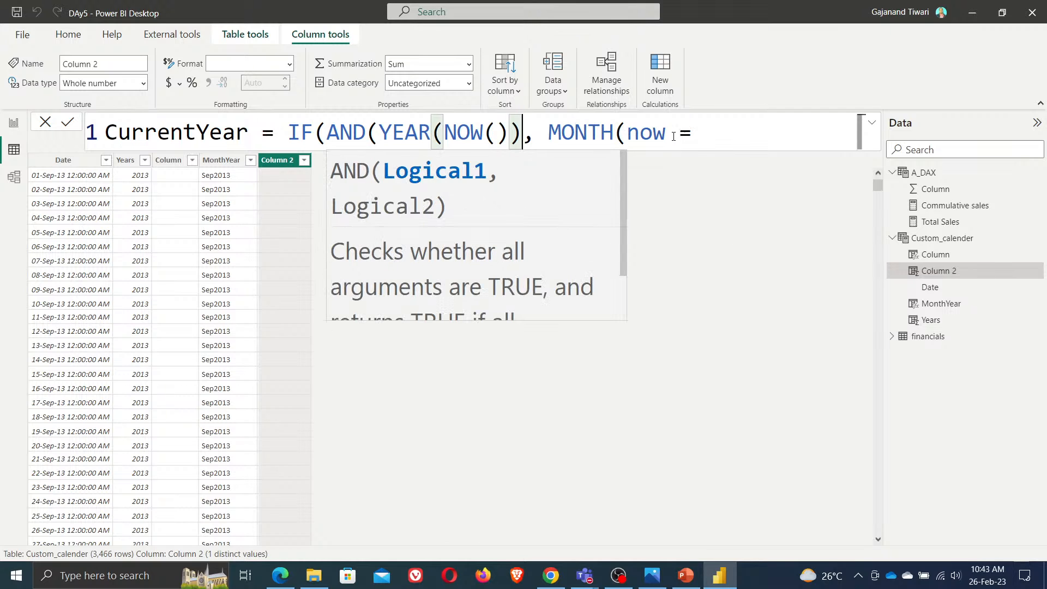
text(years)
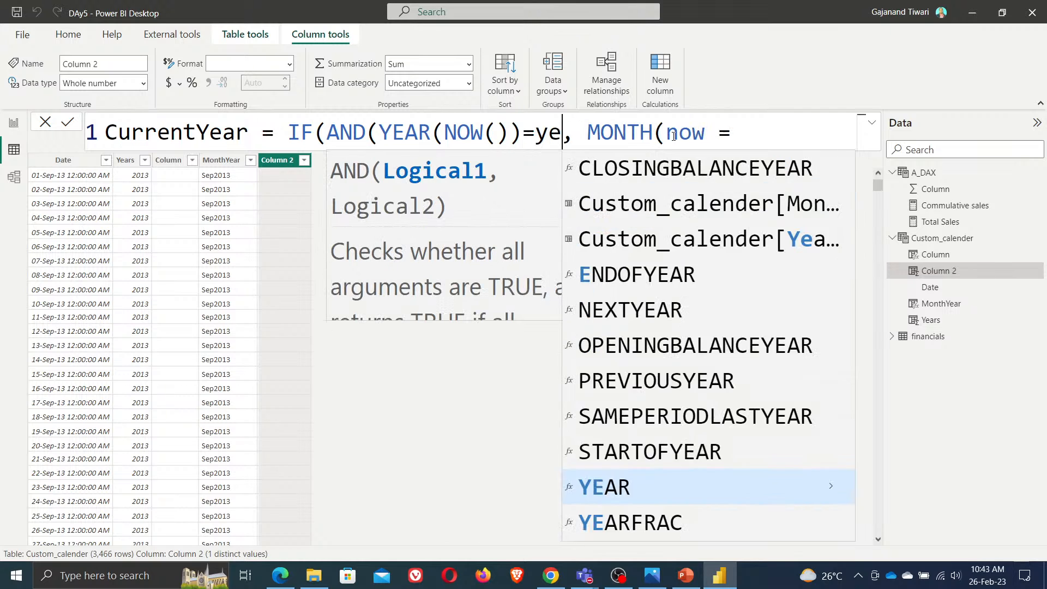
key(Tab)
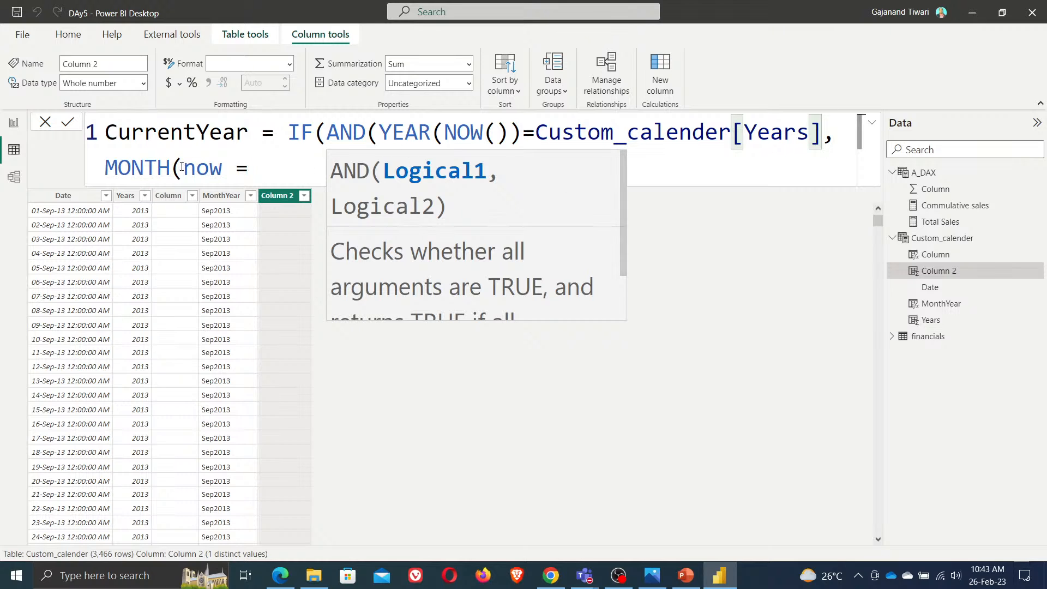
Complete the second condition as MONTH(now())=MONTH(Custom_calender[Date]) and close the AND
click(227, 167)
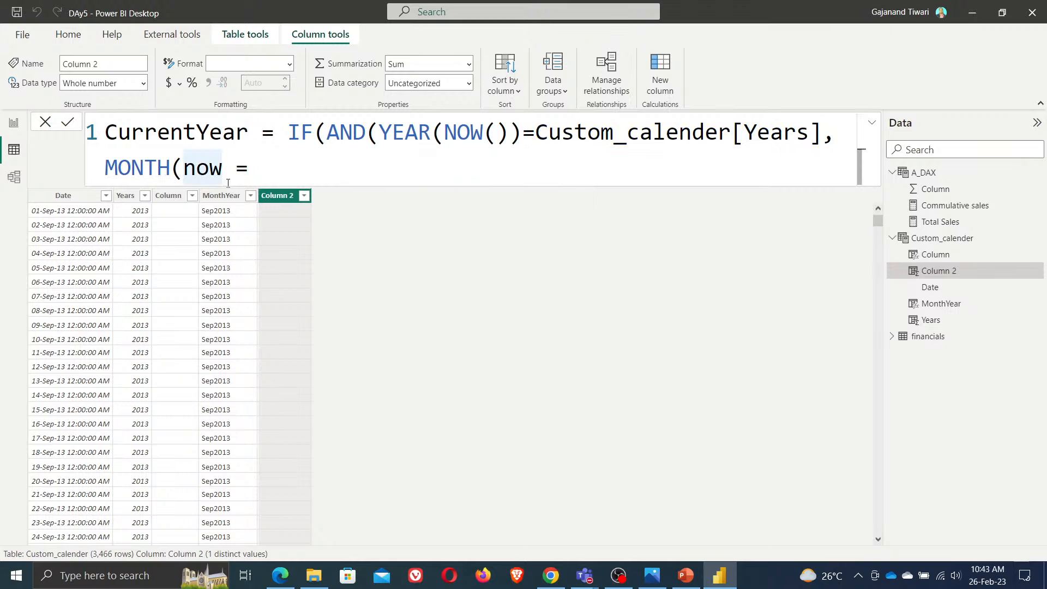
text(()))
key(End)
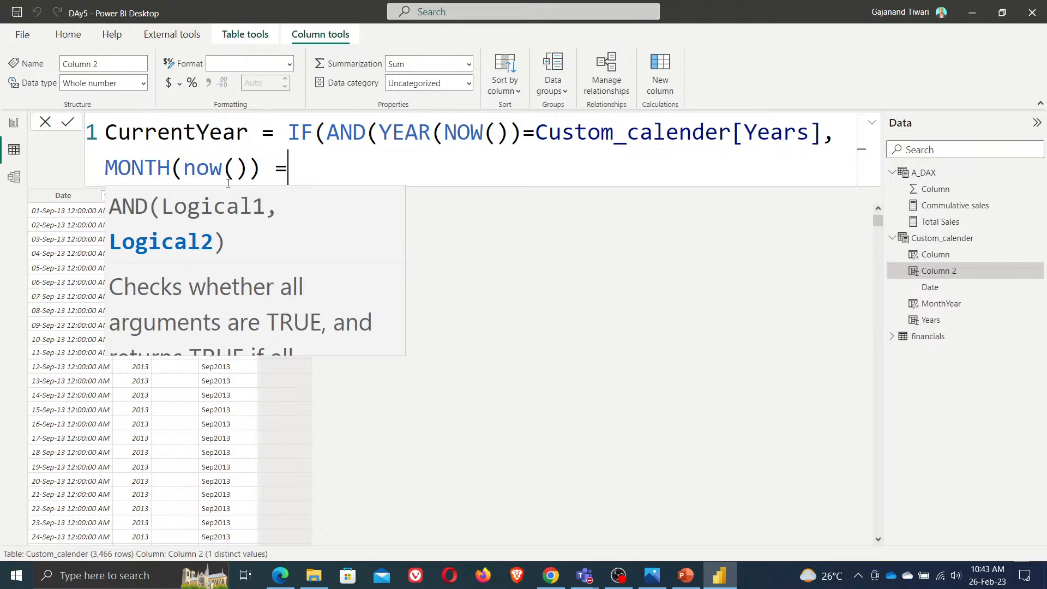
text(mon)
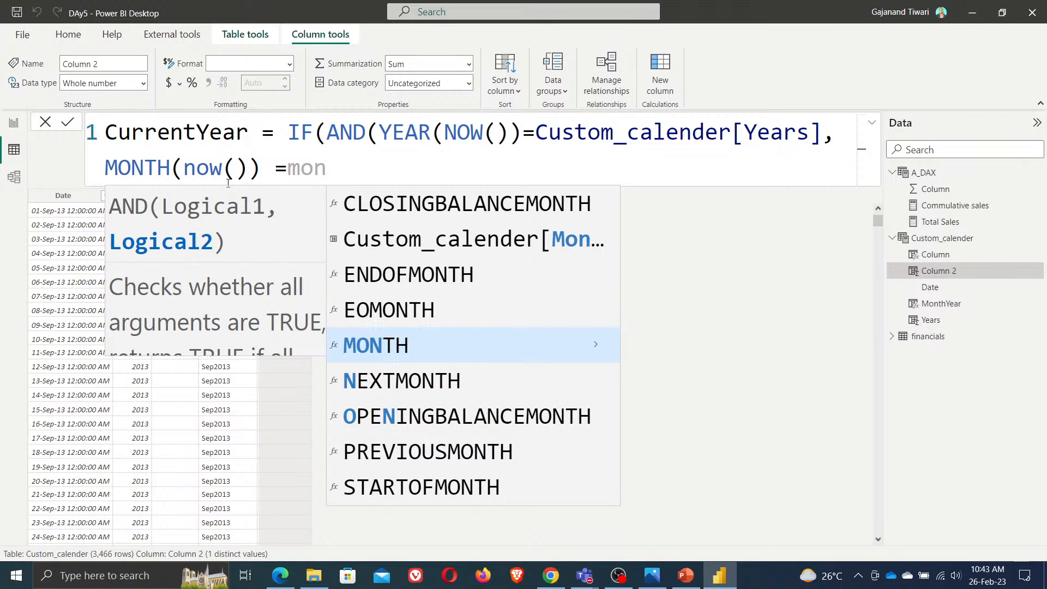
key(Tab)
text(date)
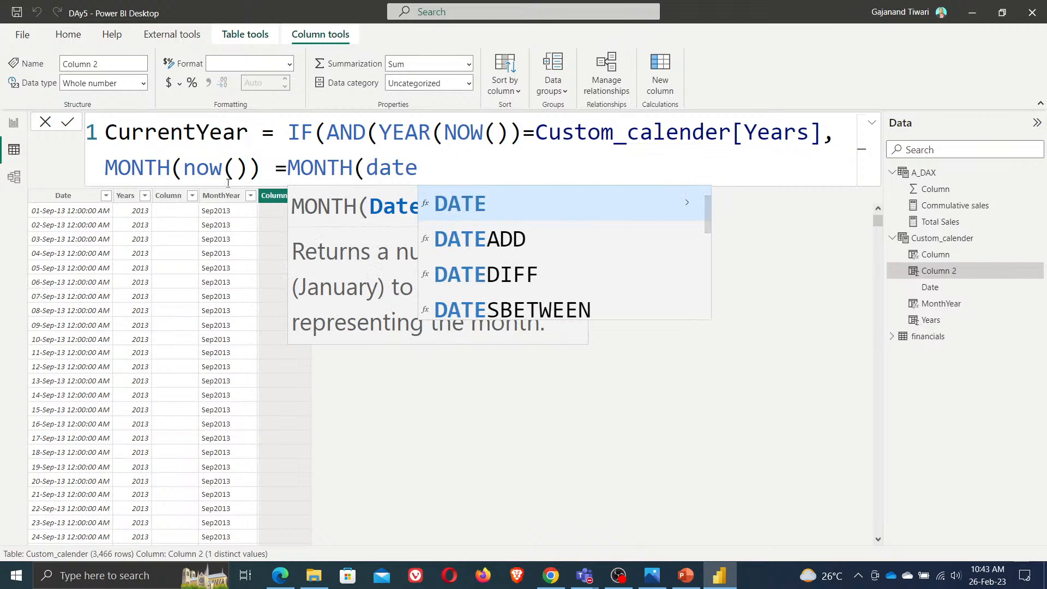
key(Tab)
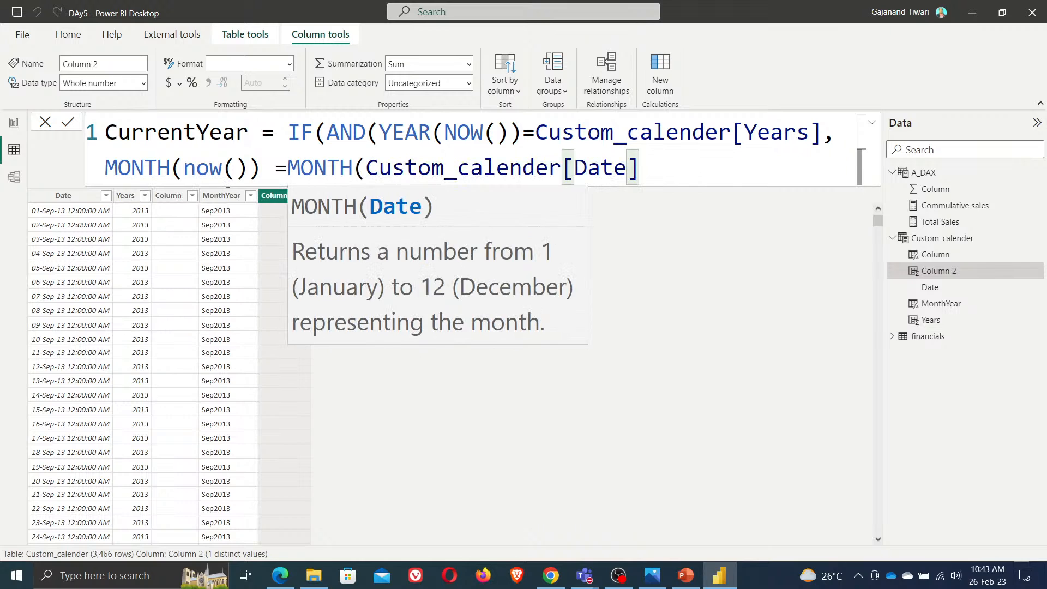
text()),)
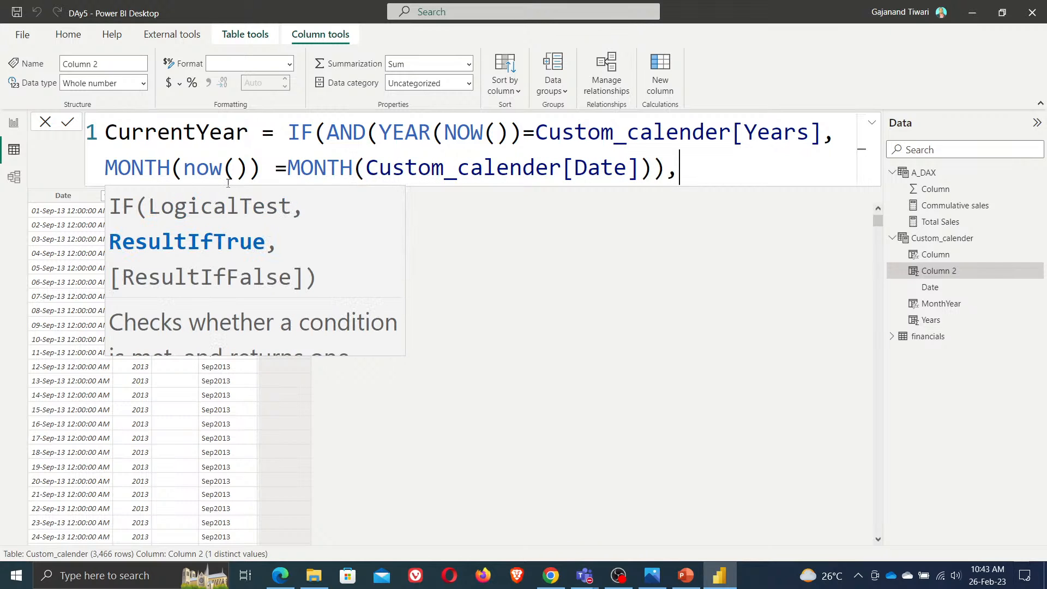
text(ca)
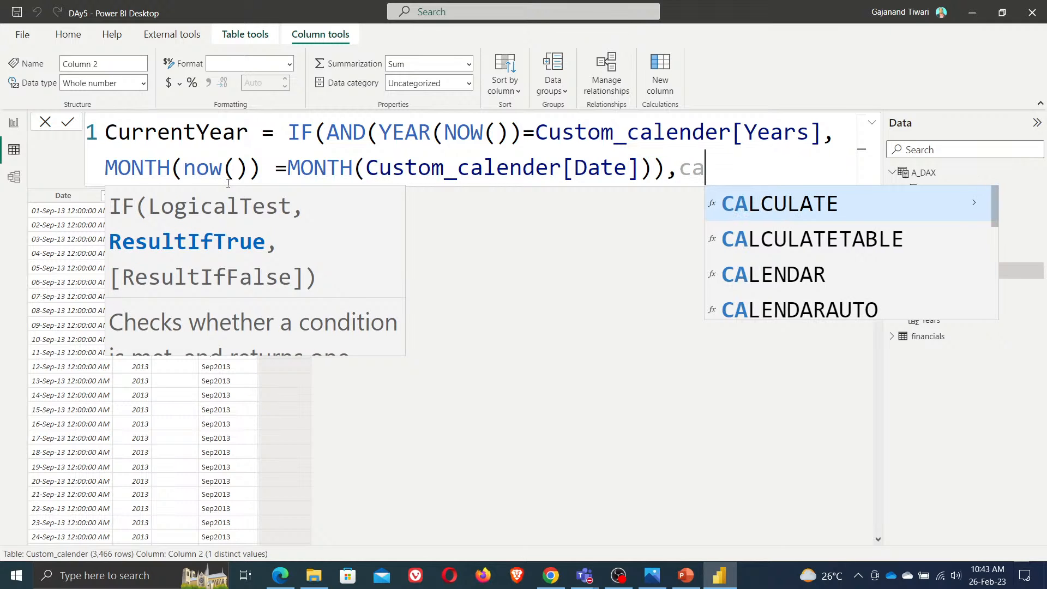
key(BackSpace)
key(BackSpace)
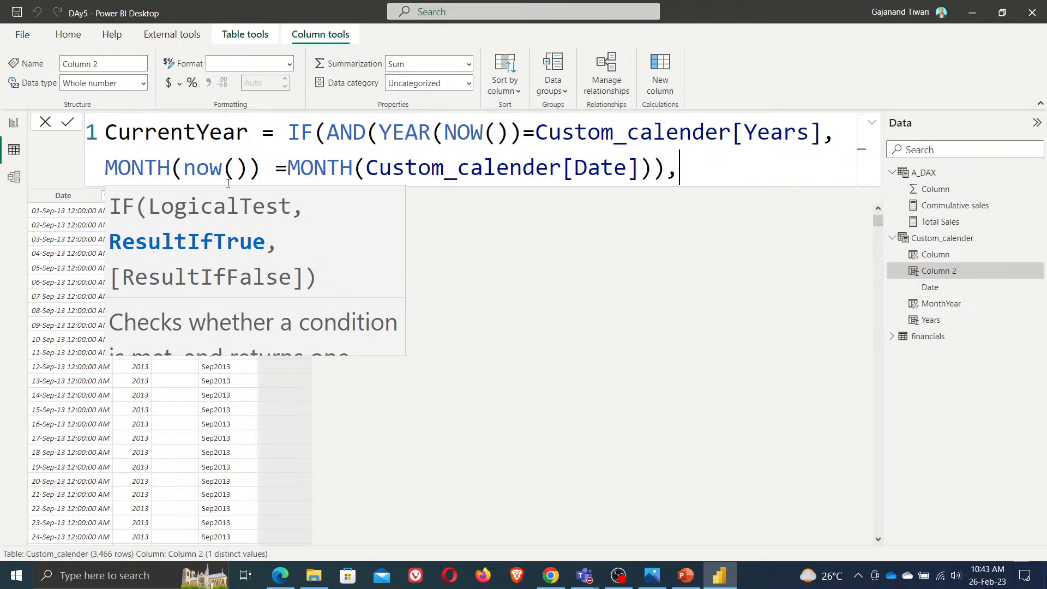
Finish the IF with Custom_calender[Date] as the true result and BLANK() as the false result, and commit the CurrentYear column
text(cust)
key(Tab)
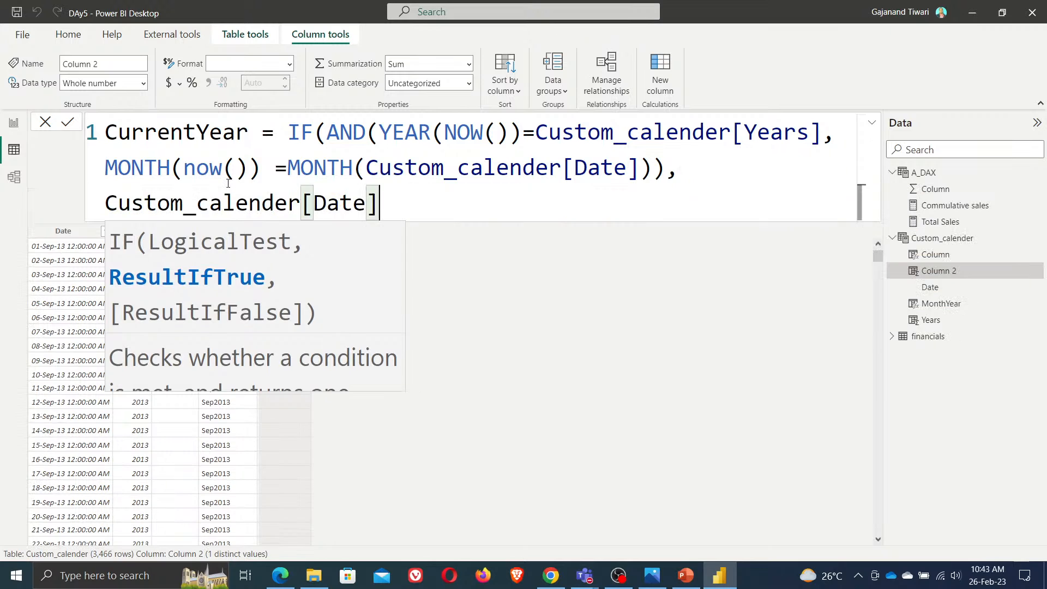
text(,bla)
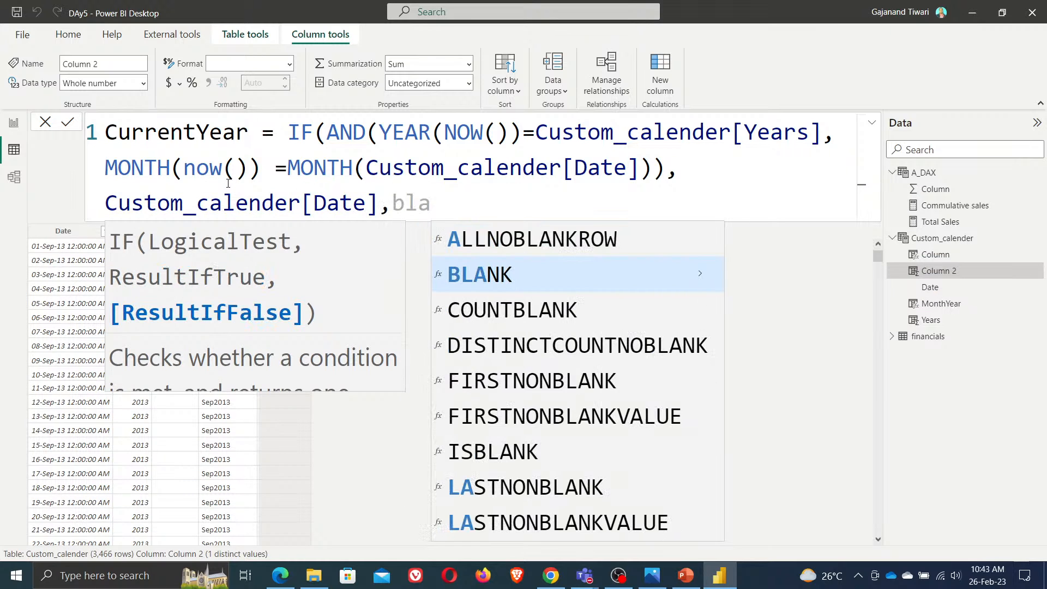
key(Tab)
text()))
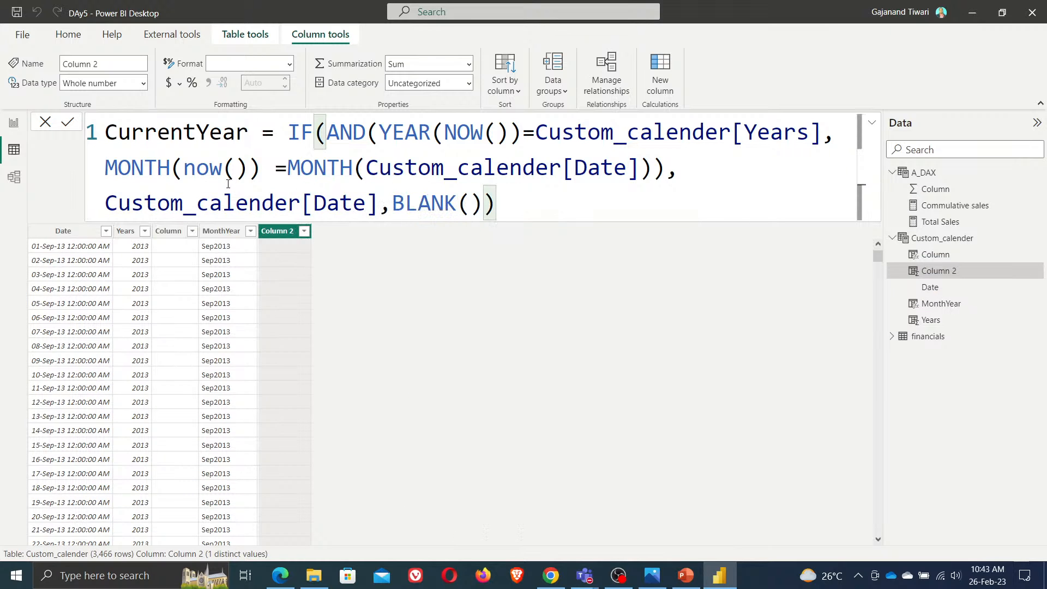
click(71, 122)
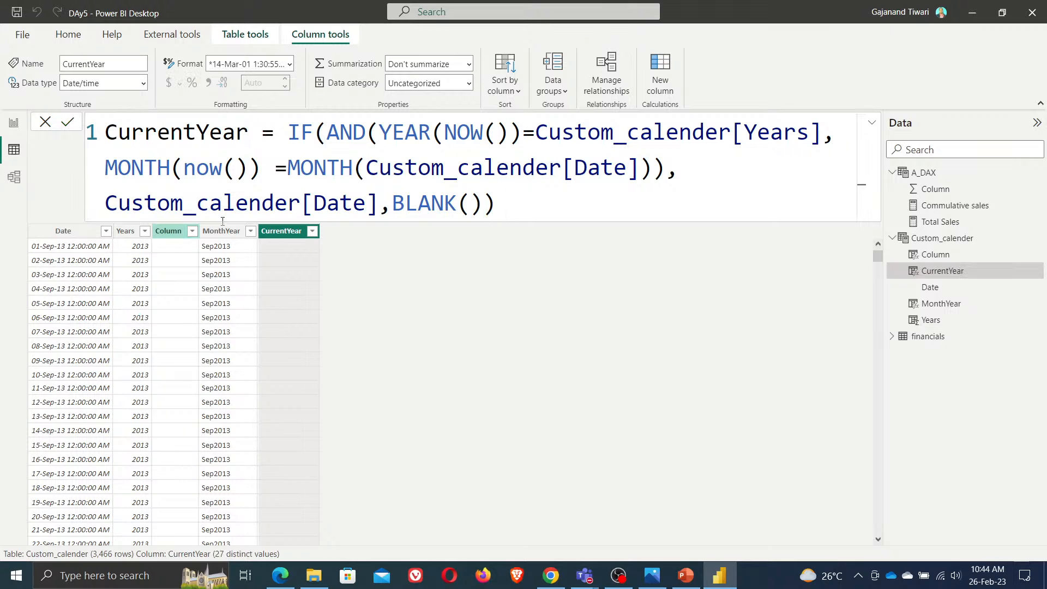
Open the CurrentYear column's filter list and scroll through its values to inspect them
click(312, 231)
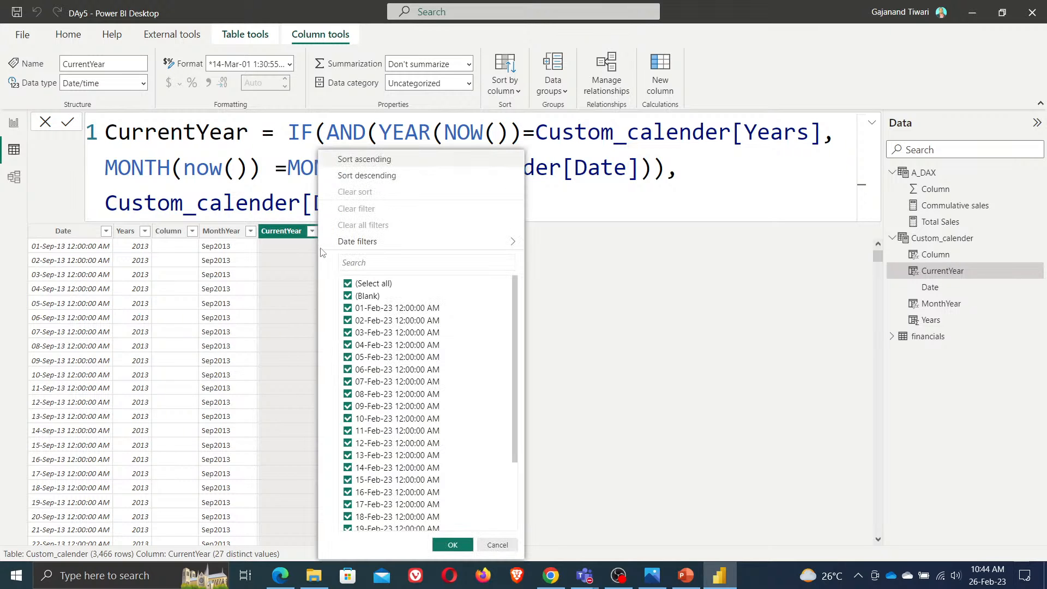
scroll(382, 382, down, 5)
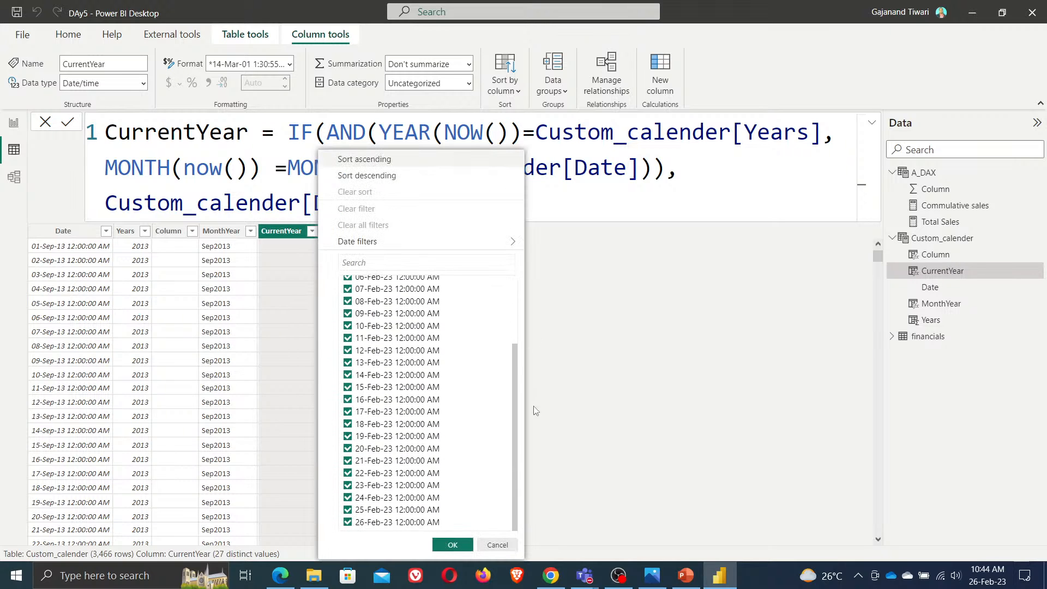
scroll(538, 392, up, 5)
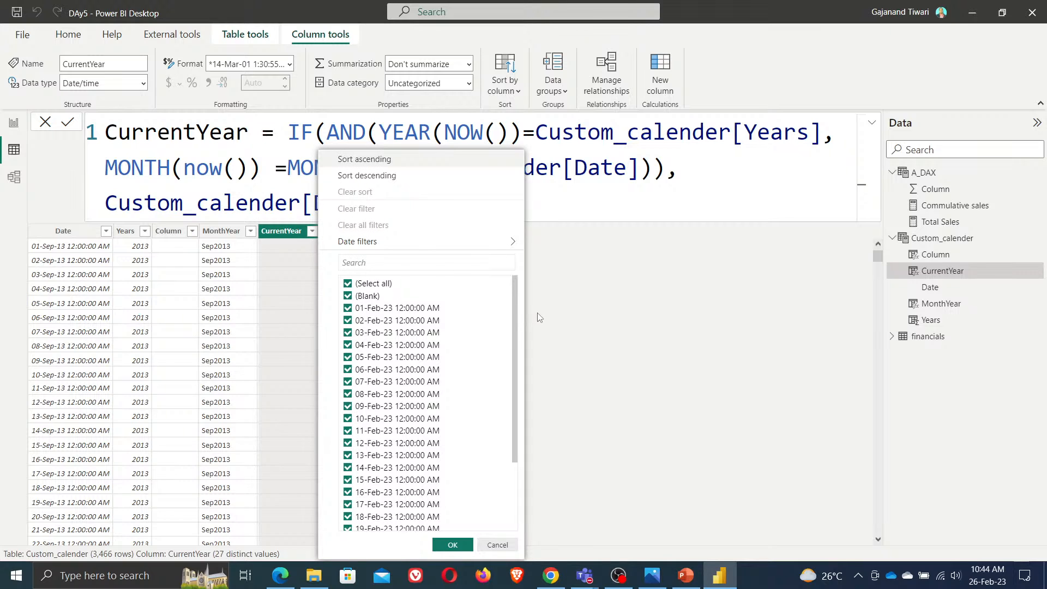
scroll(540, 328, down, 5)
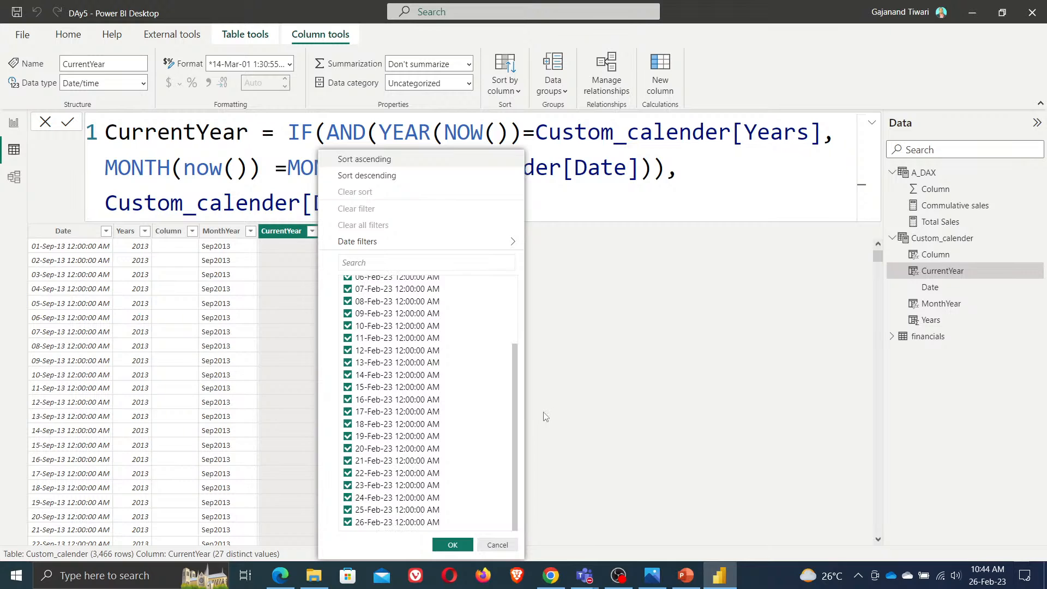
scroll(545, 412, up, 5)
click(716, 381)
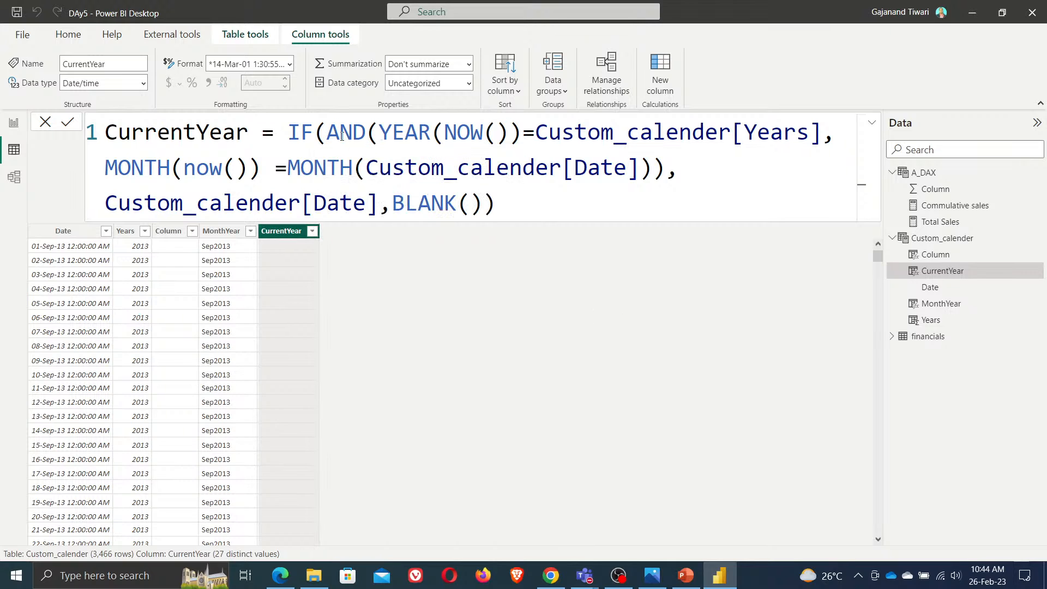
Highlight the parts of the CurrentYear formula, copy the whole formula and post it in the Teams meeting chat
drag(384, 133, 822, 131)
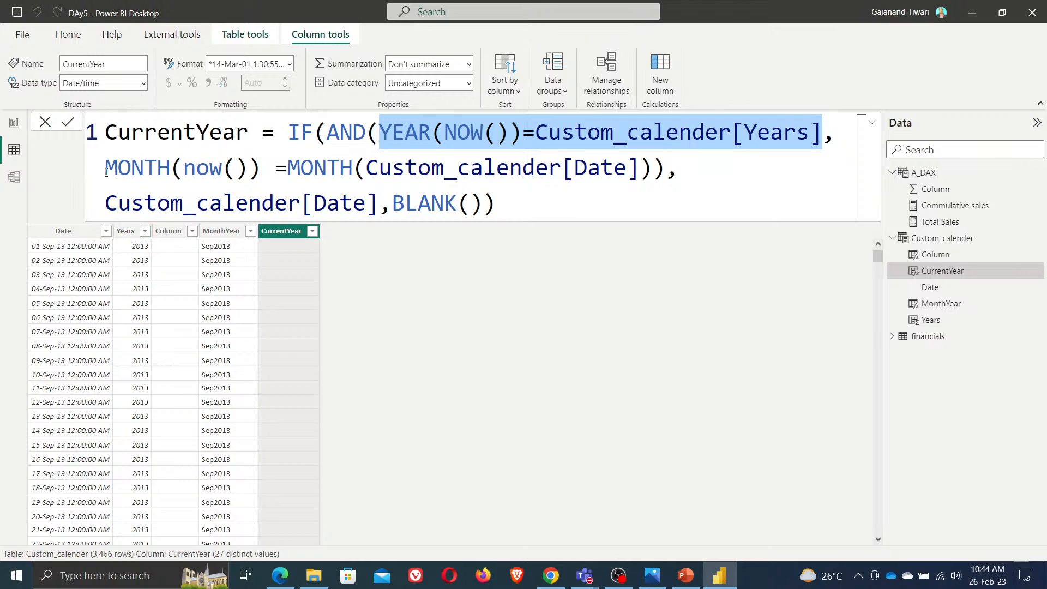
drag(106, 168, 667, 171)
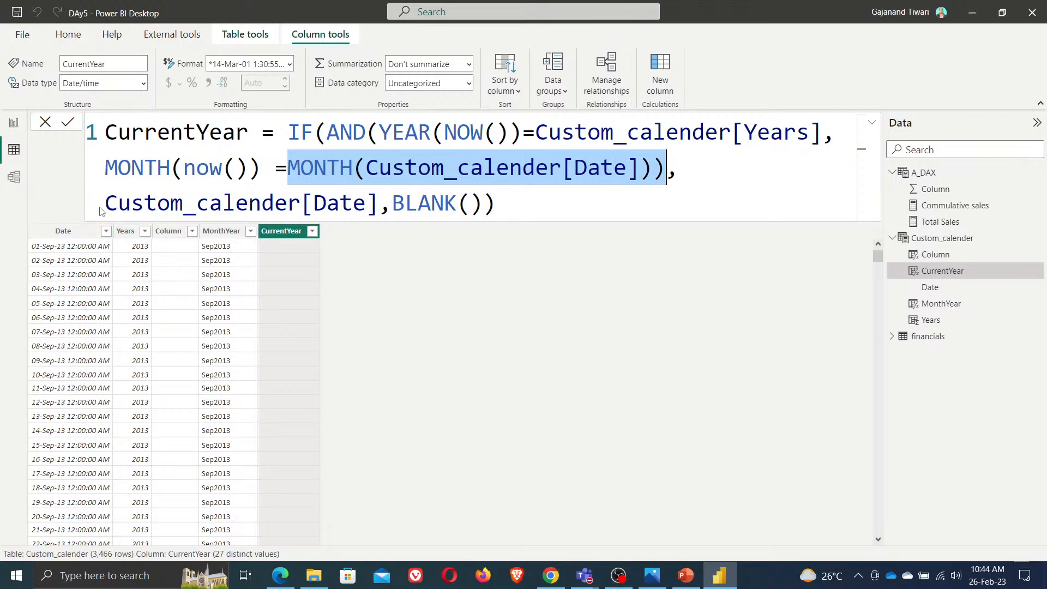
drag(105, 205, 381, 204)
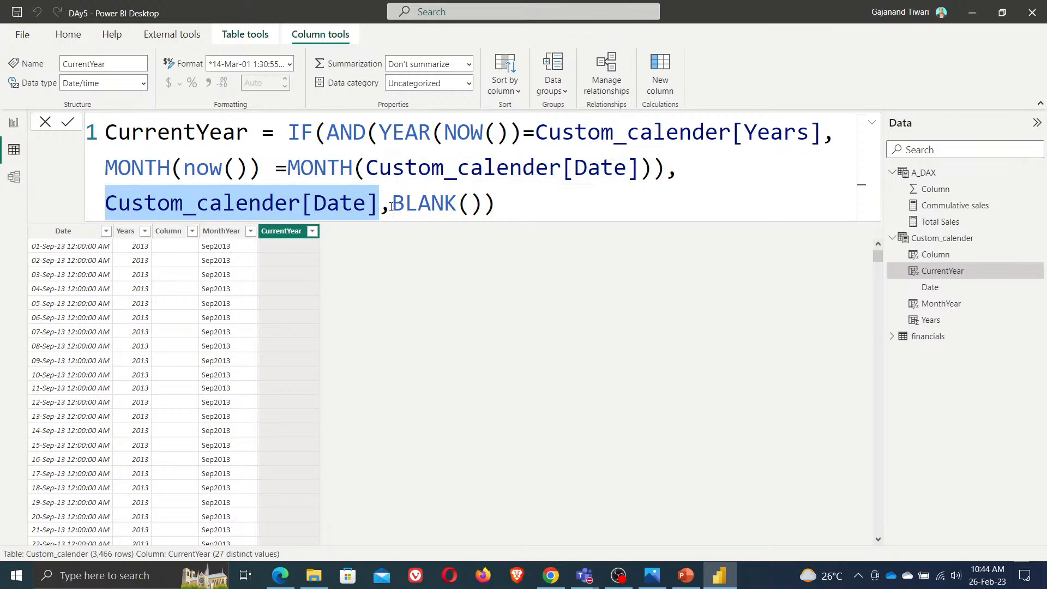
drag(391, 206, 511, 203)
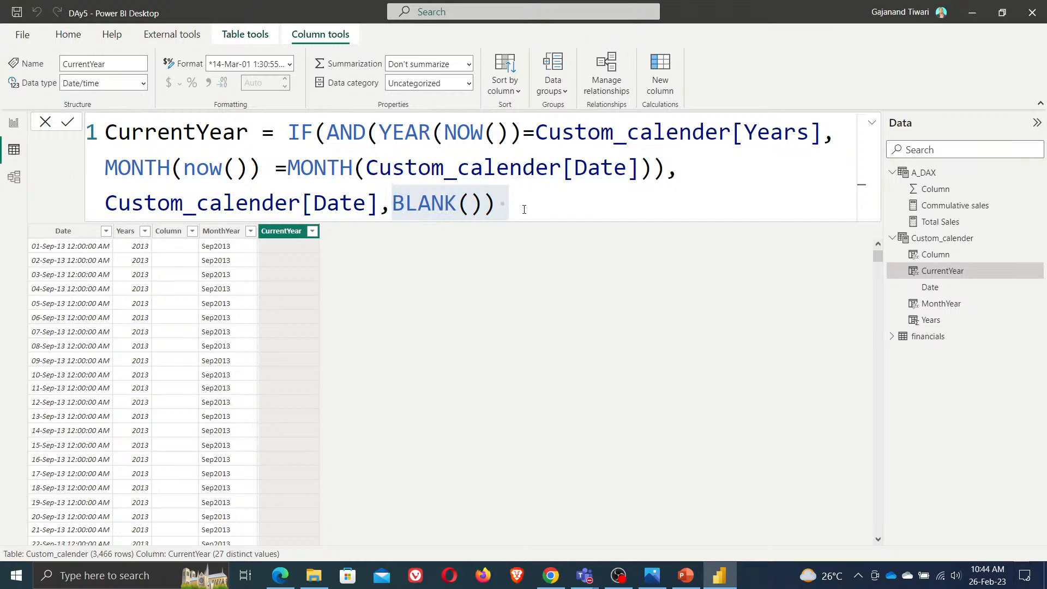
key(ctrl+a)
key(ctrl+c)
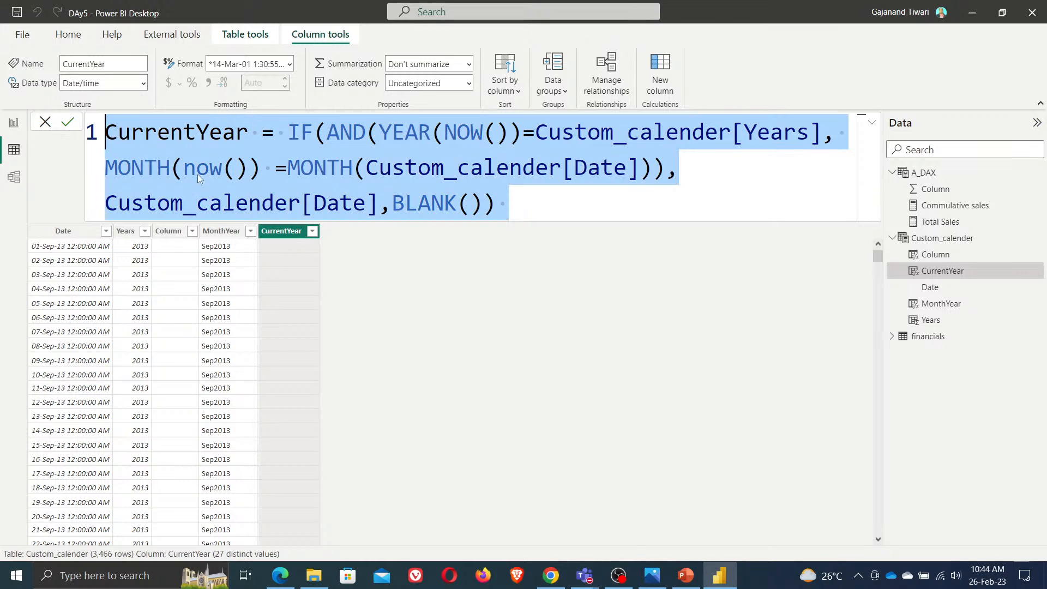
click(586, 577)
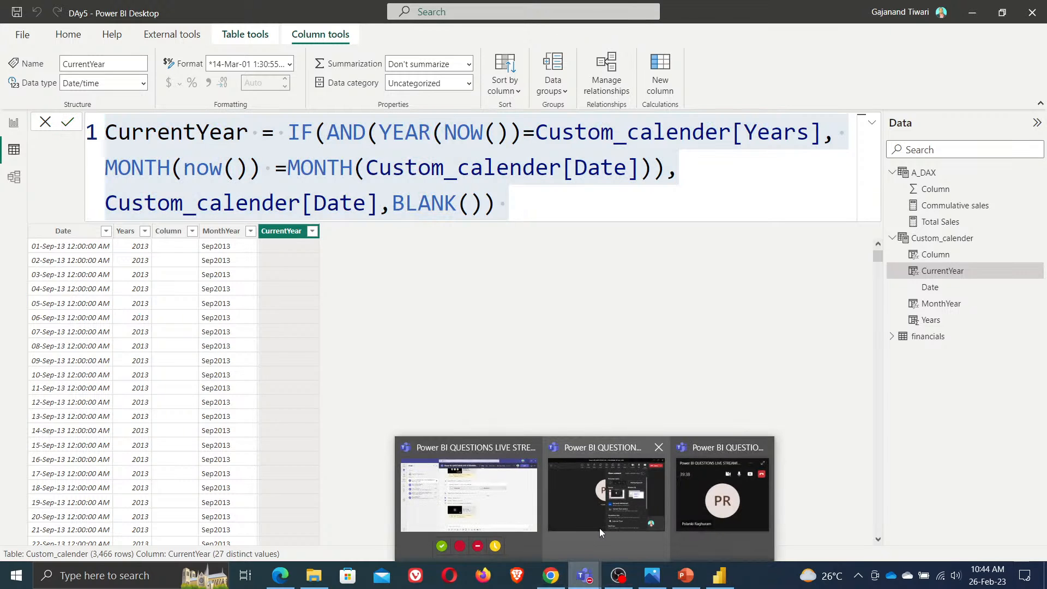
click(600, 529)
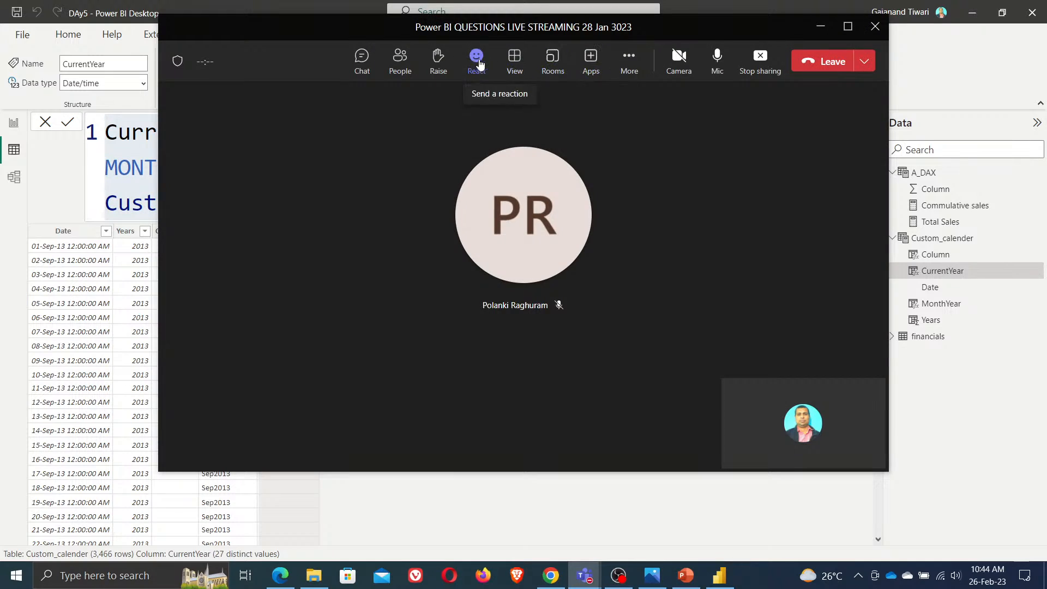
click(355, 64)
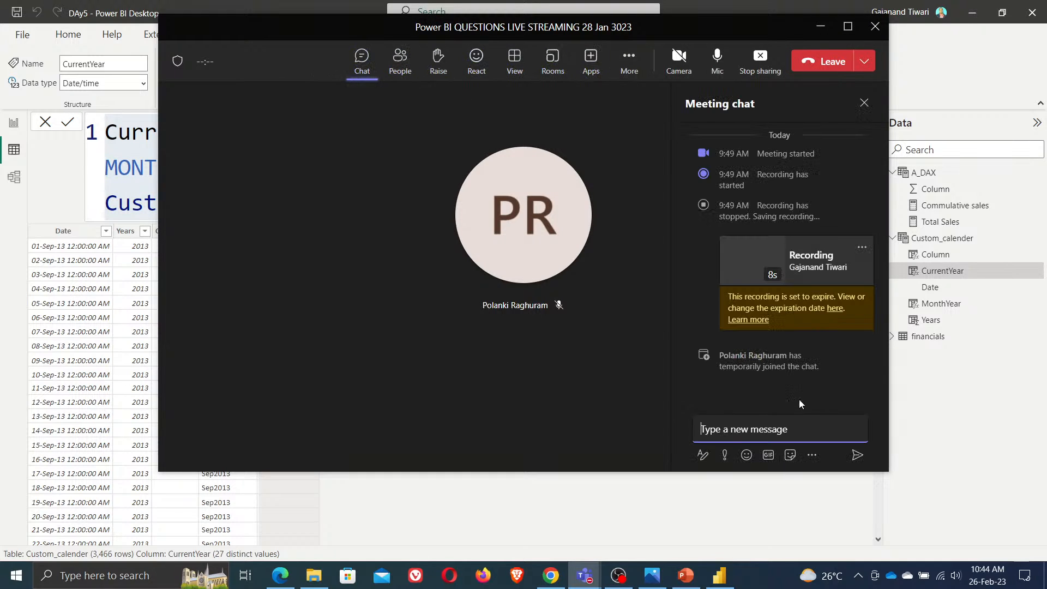
text(CurrentYear = IF(AND(YEAR(NOW())=Custom_calender[Years], MONTH(now())=MONTH(Custom_calender[Date])),Custom_calender[Date],BLANK()))
key(Return)
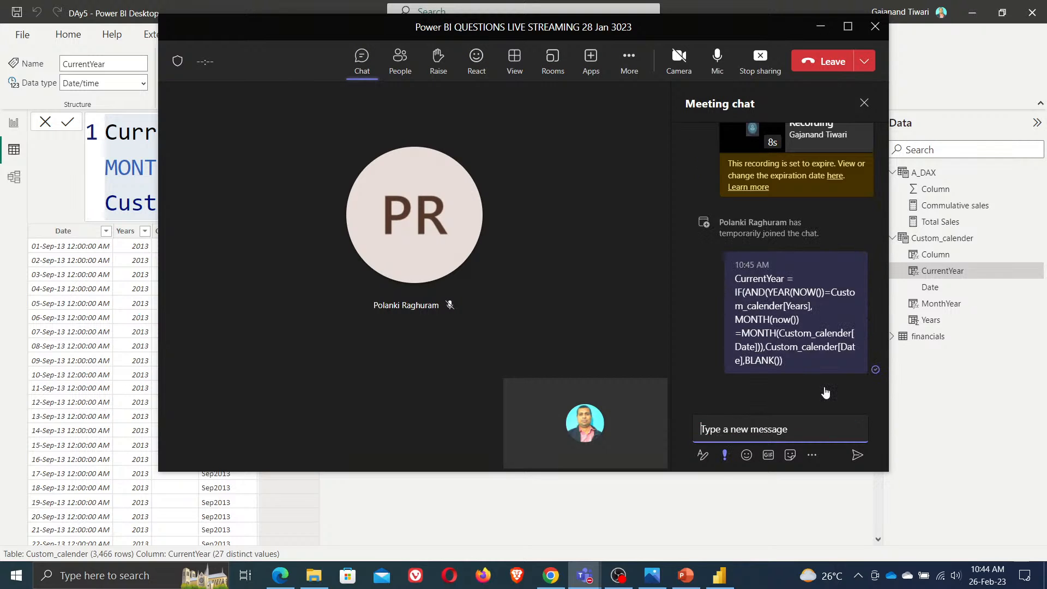
Post the copied CurrentYear formula in the YouTube Studio live chat and minimize the browser
key(alt+Tab)
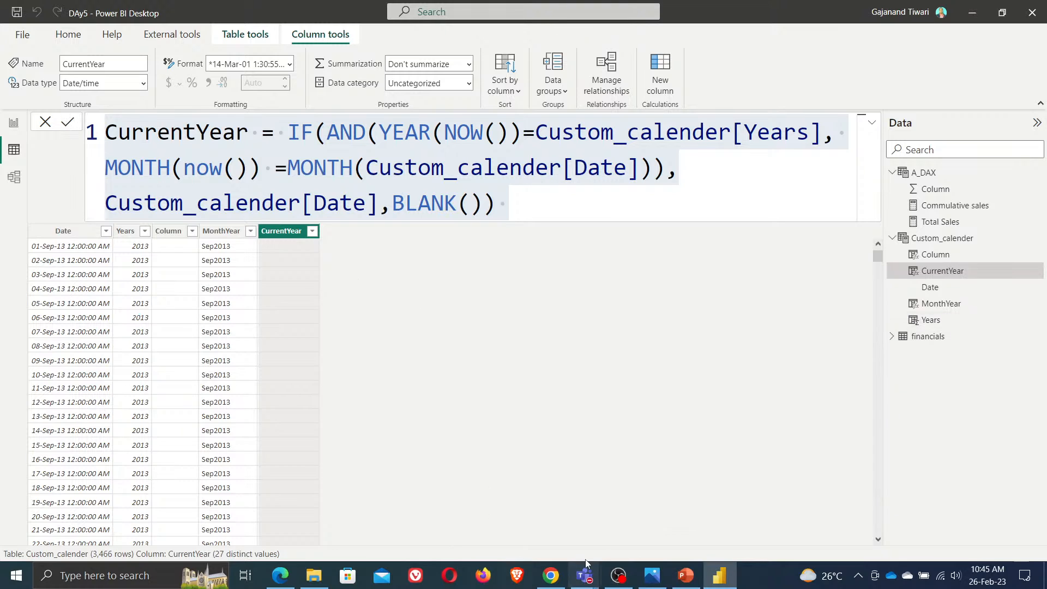
click(280, 576)
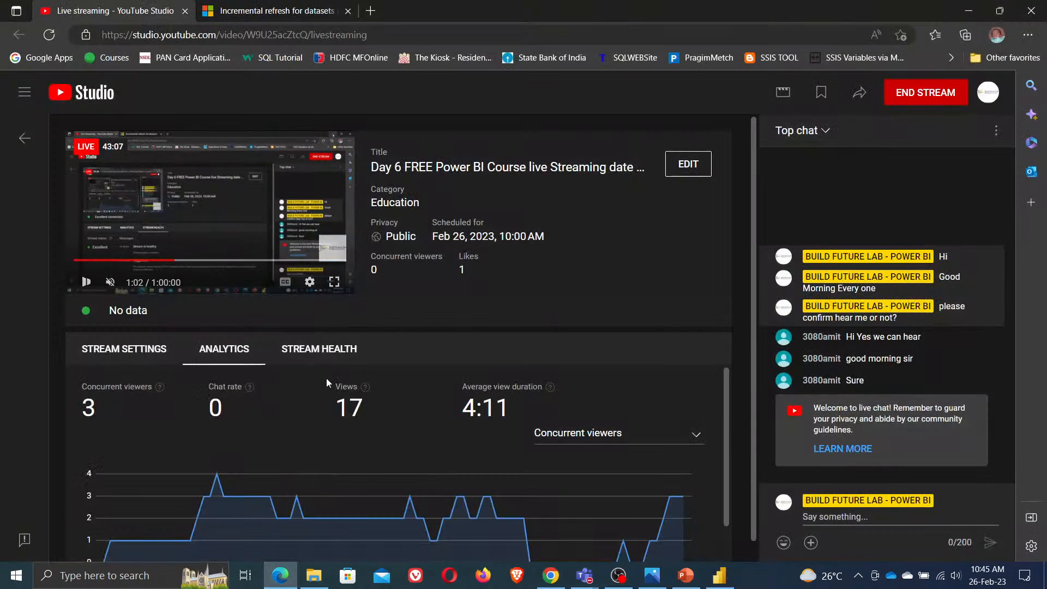
click(874, 518)
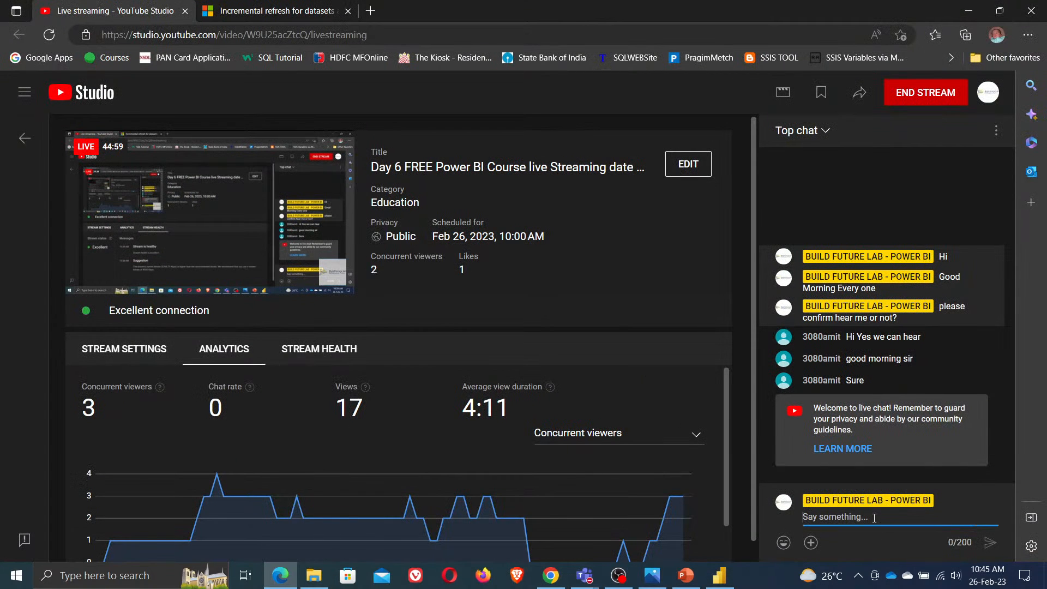
key(ctrl+v)
key(Return)
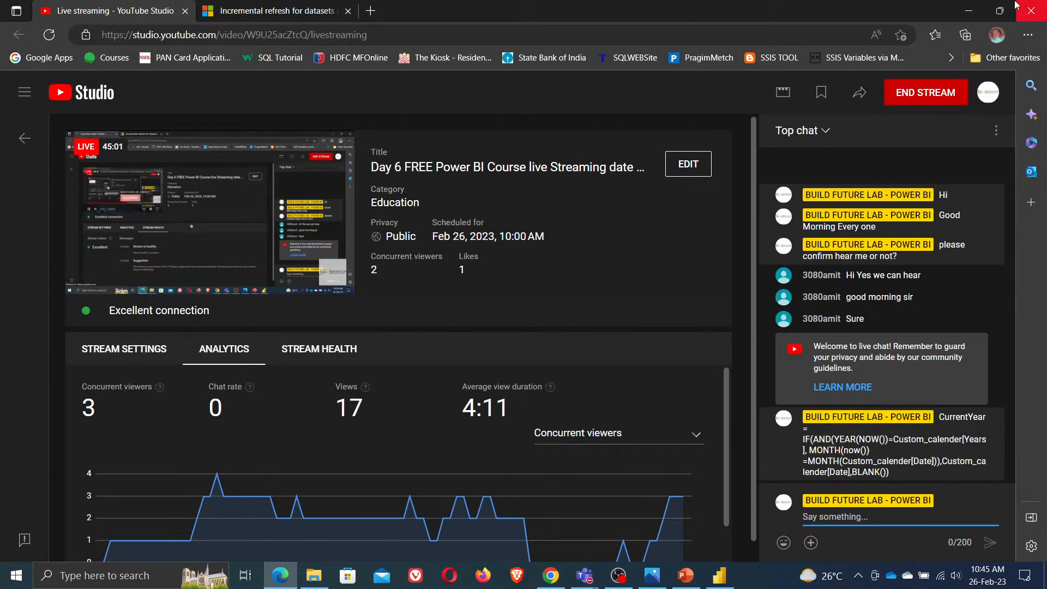
click(971, 12)
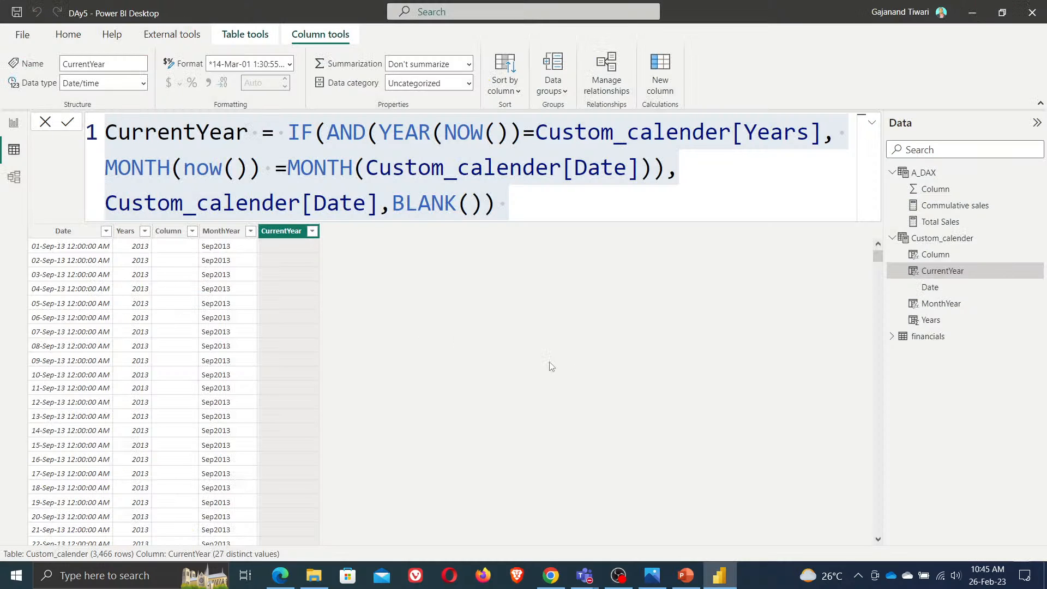
In model view, relate financials Date to Custom_calender Date by linking the two fields
click(15, 124)
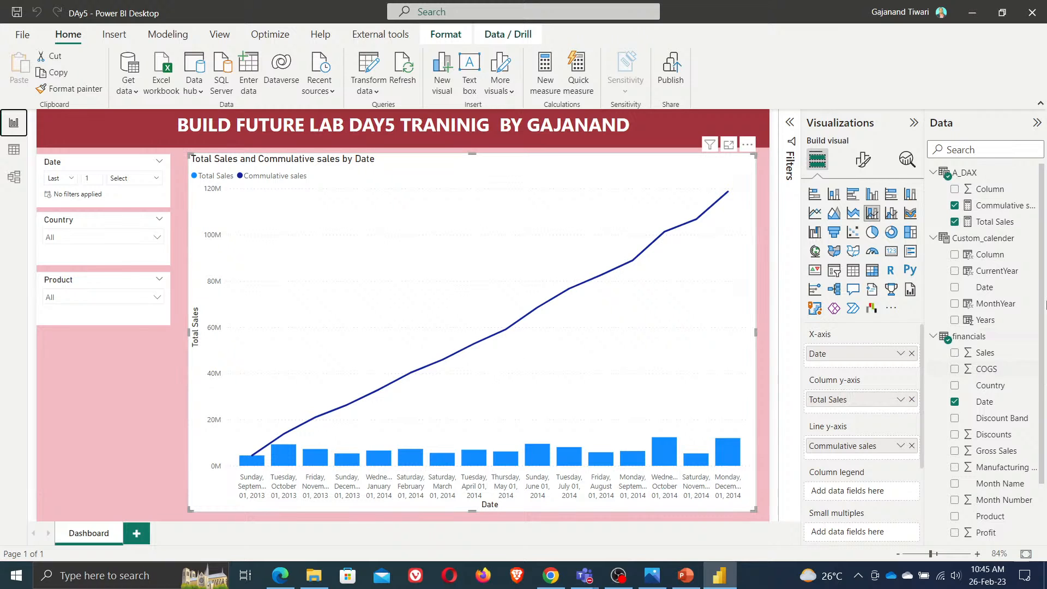
click(1002, 206)
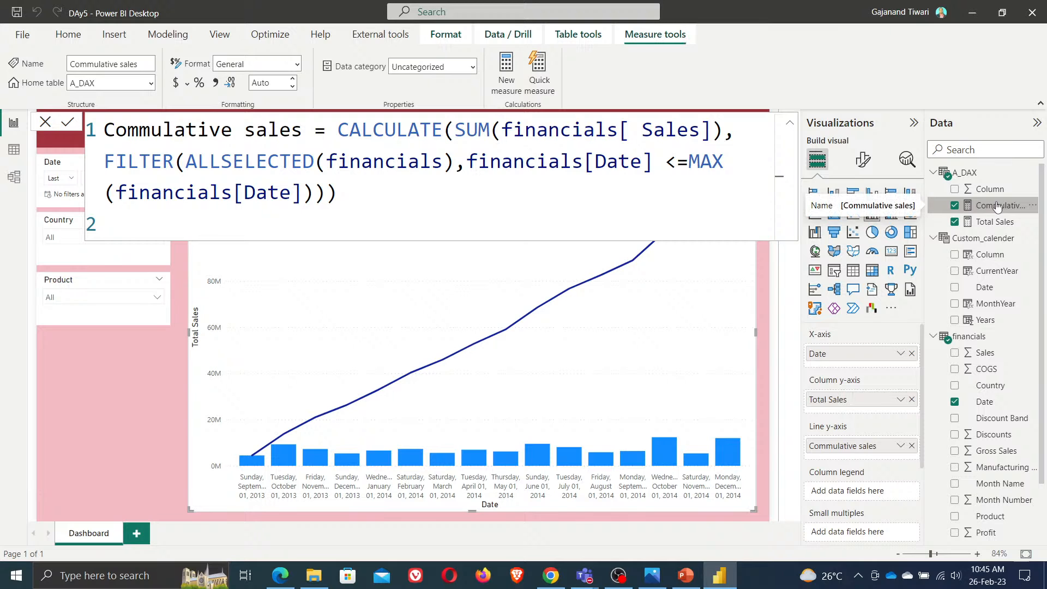
click(16, 181)
click(845, 125)
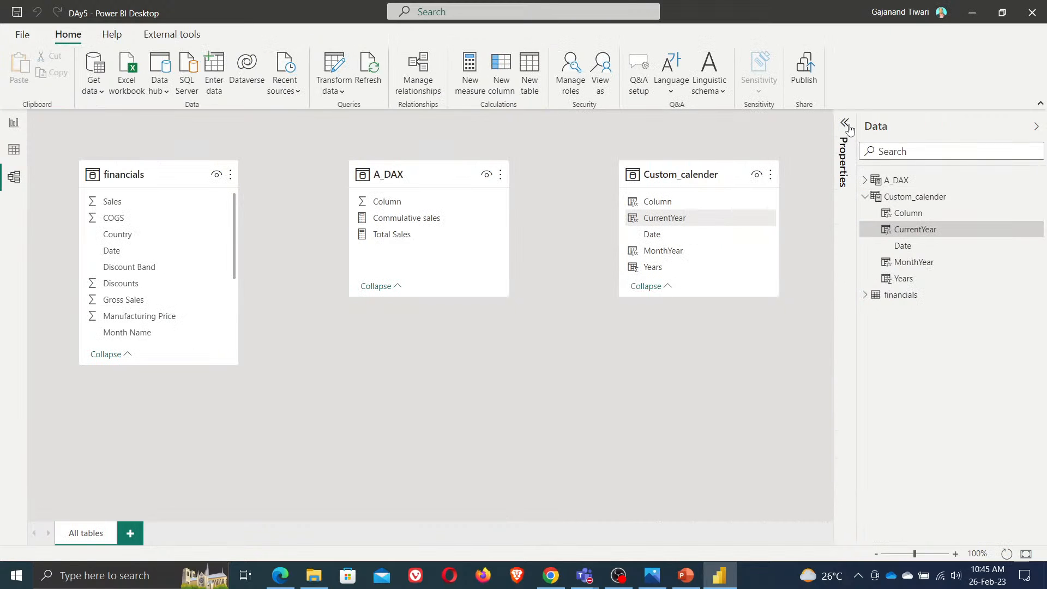
drag(685, 176, 664, 213)
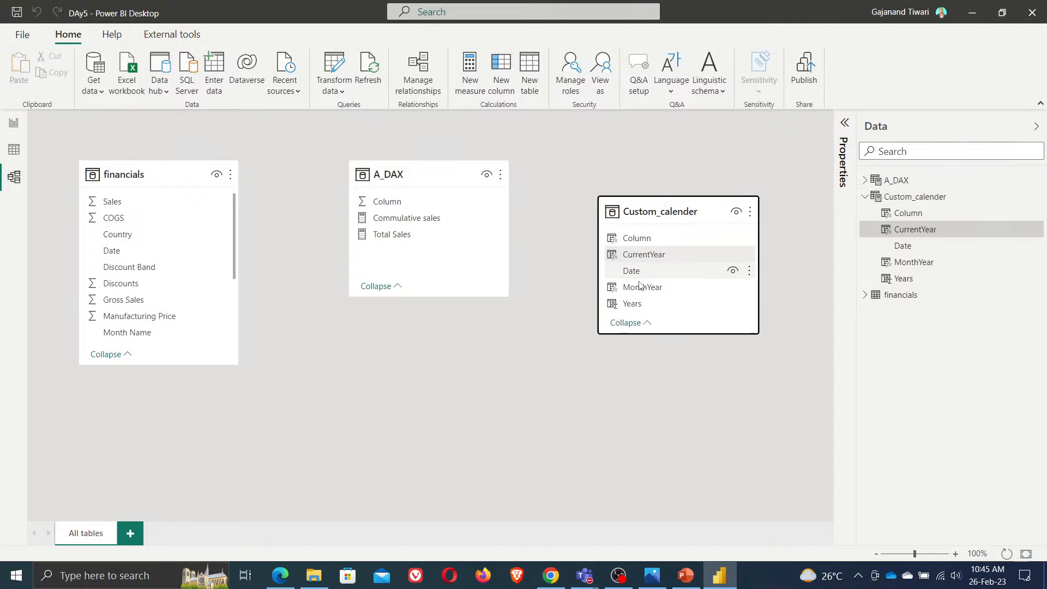
drag(109, 252, 636, 273)
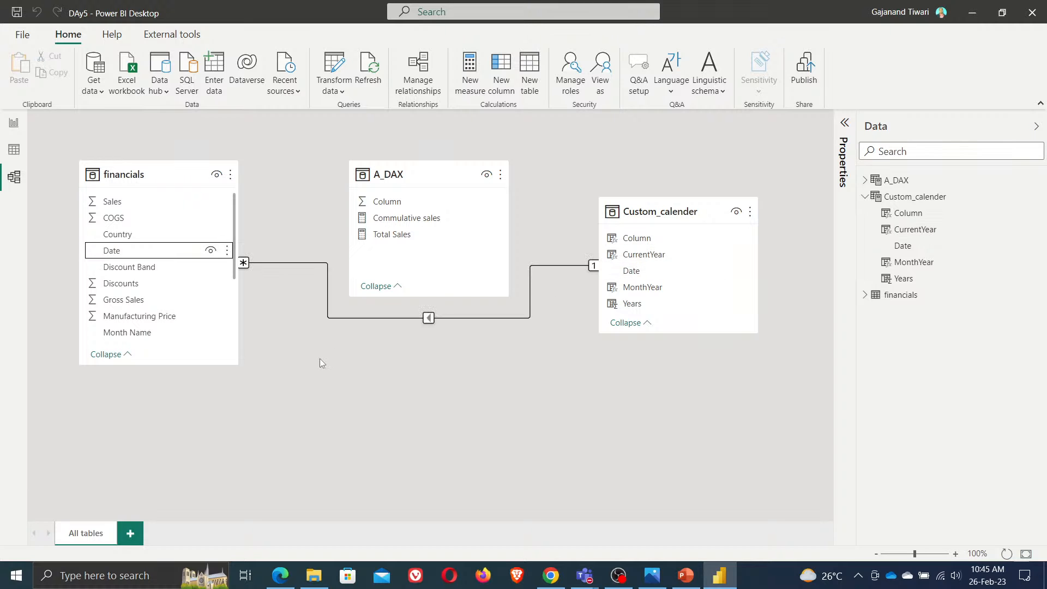
Replace the combo chart's X-axis Date with Custom_calender Date, then return to the data view
click(15, 124)
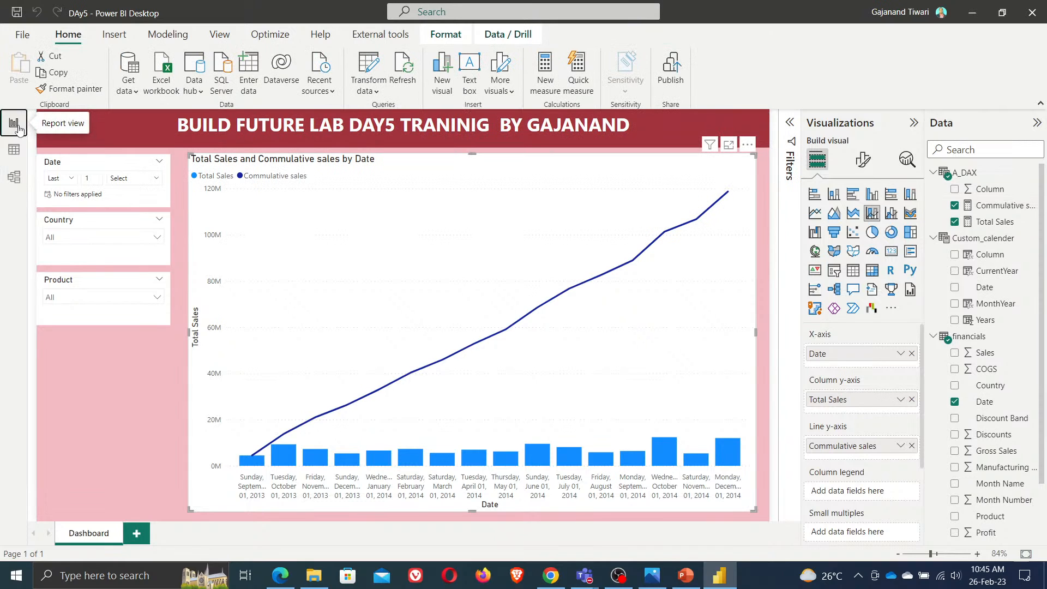
click(911, 353)
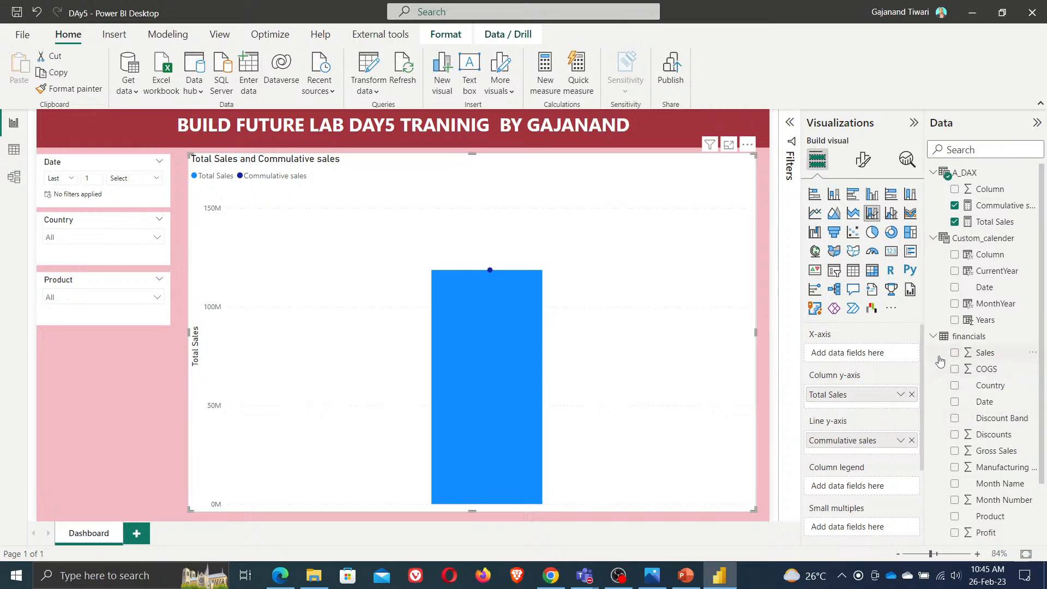
click(933, 337)
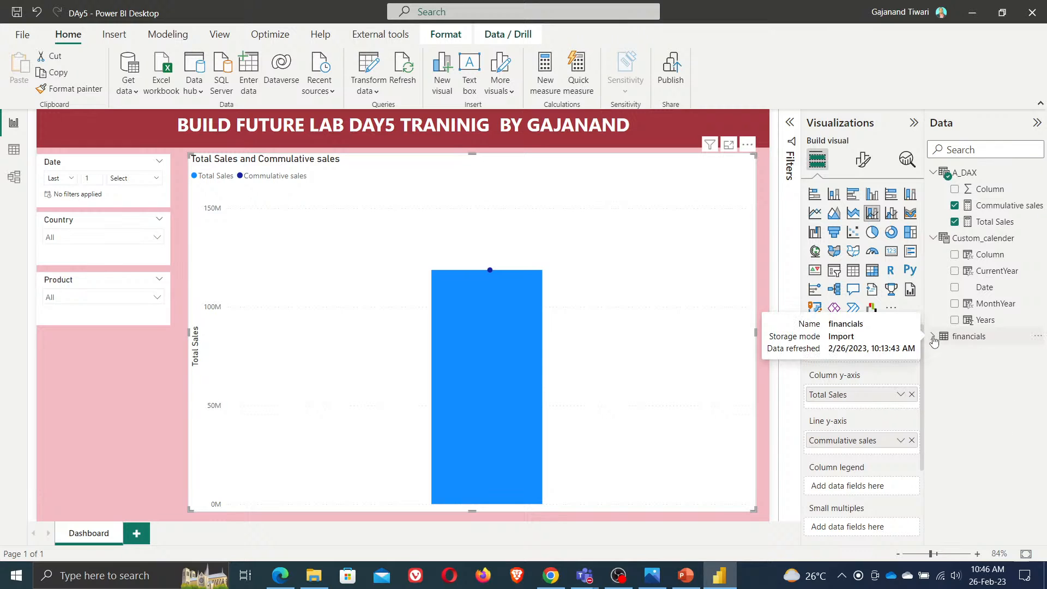
drag(982, 287, 861, 359)
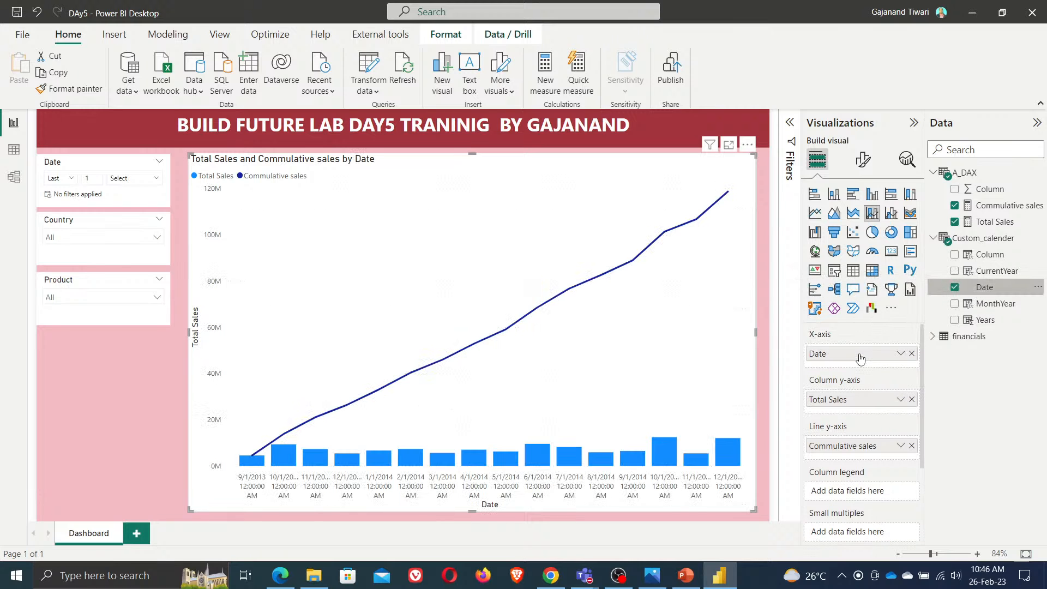
click(14, 152)
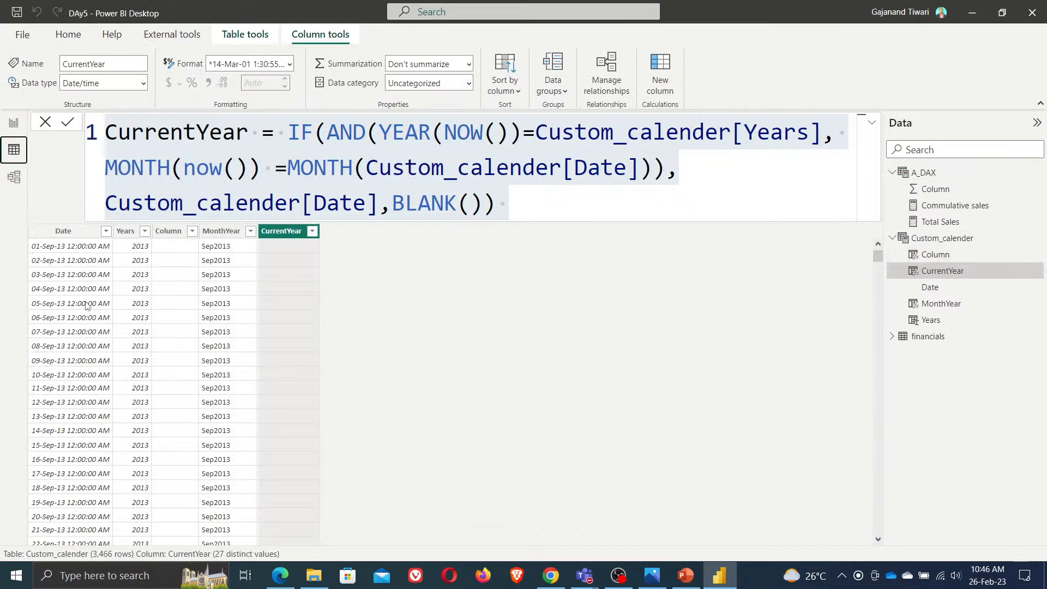
Change the Custom_calender Date column's data type from date/time to Date
click(54, 230)
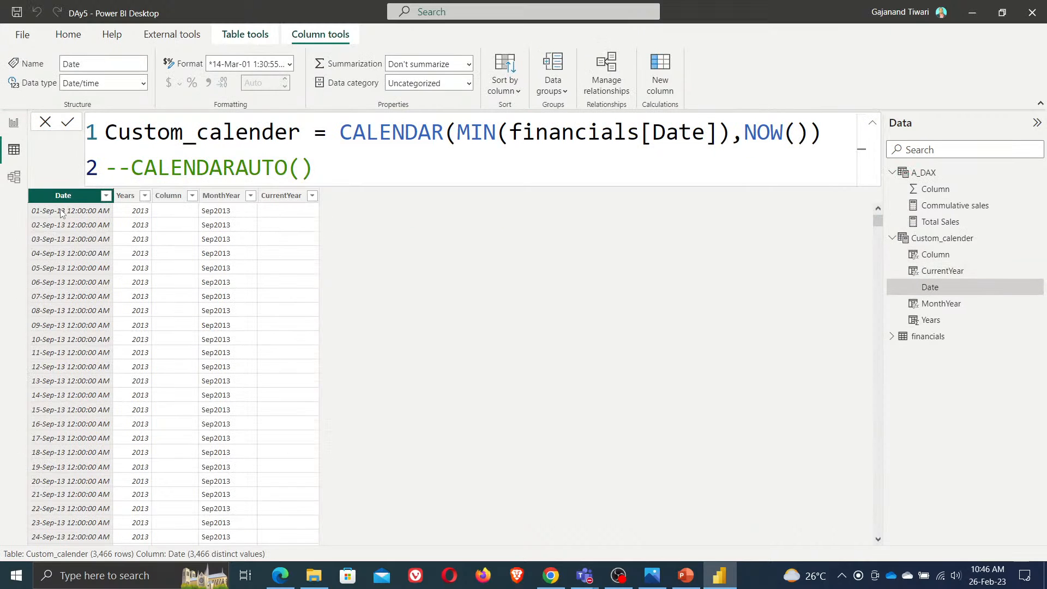
click(145, 83)
click(145, 84)
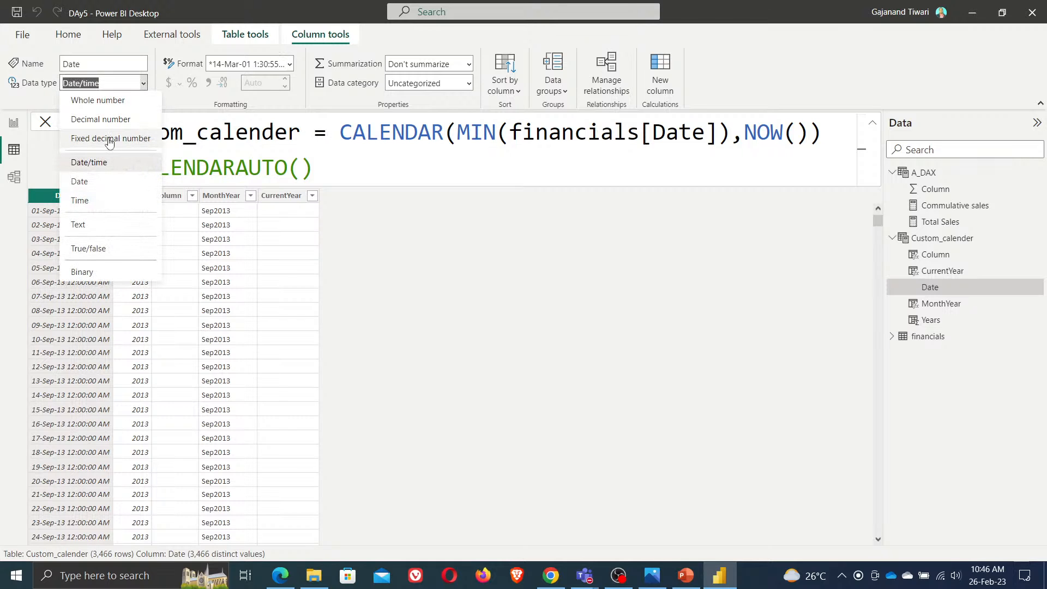
click(80, 182)
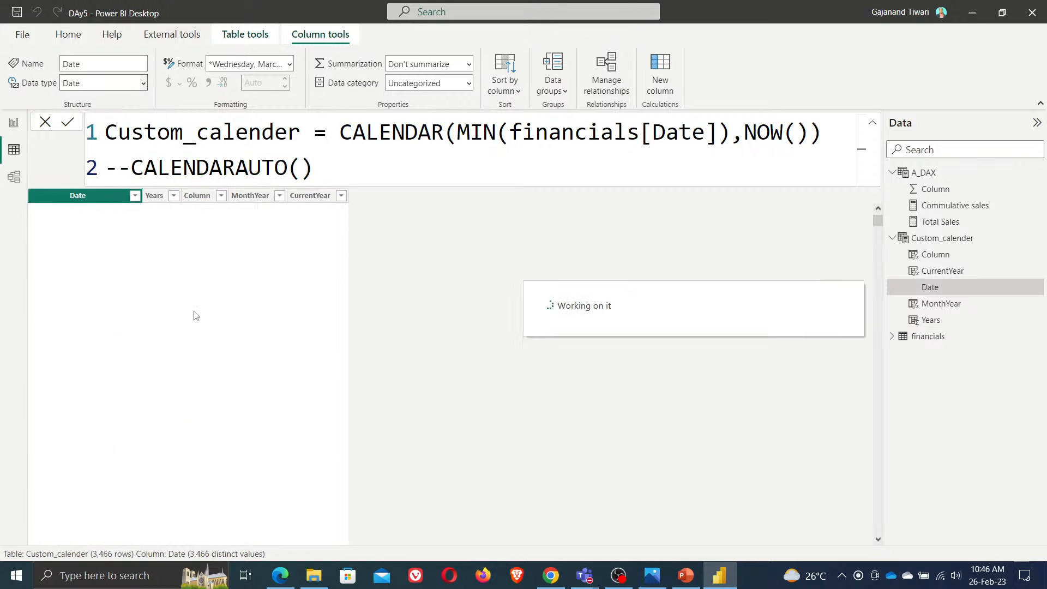
Set the Date column's format to *14-Mar-01 (Short Date) and return to the report view
click(289, 65)
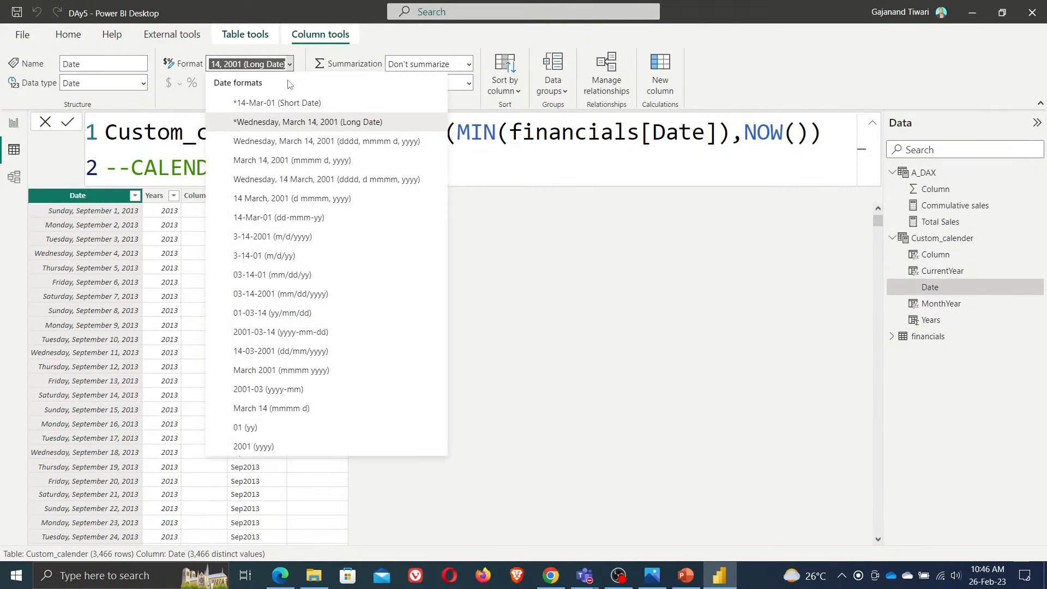
click(277, 103)
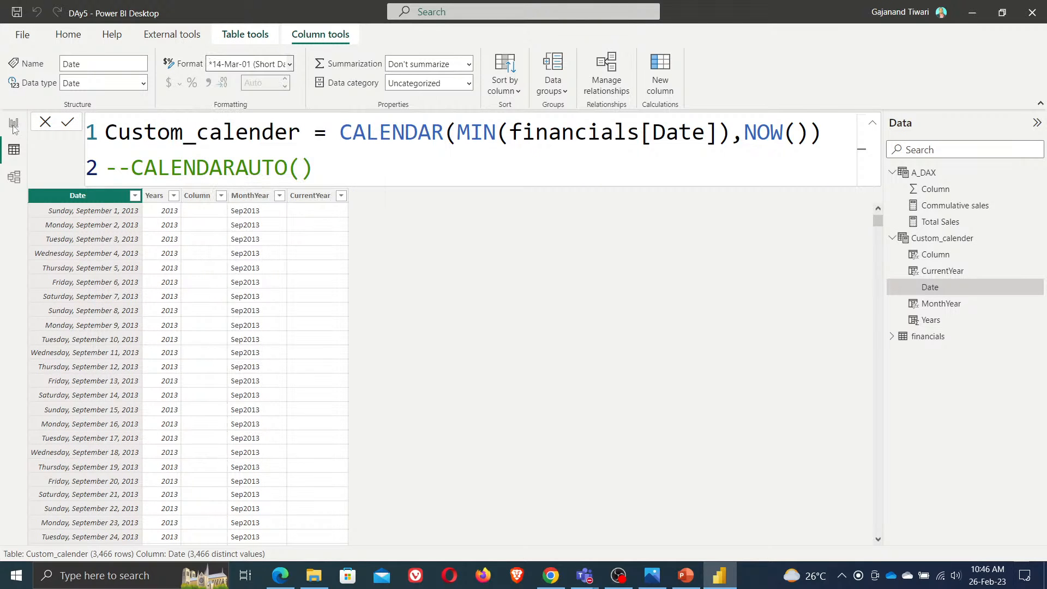
click(14, 125)
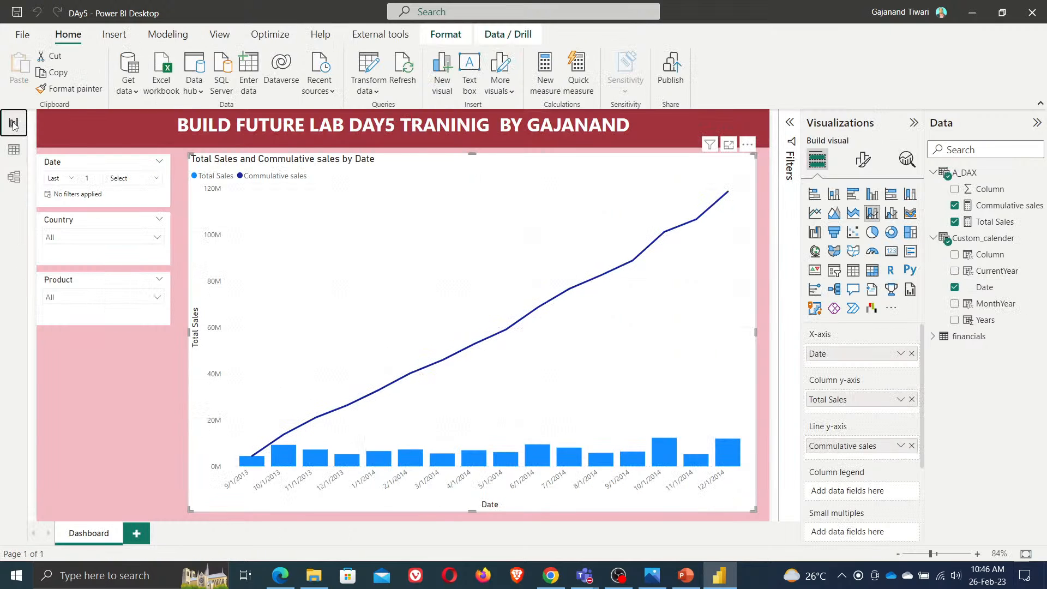
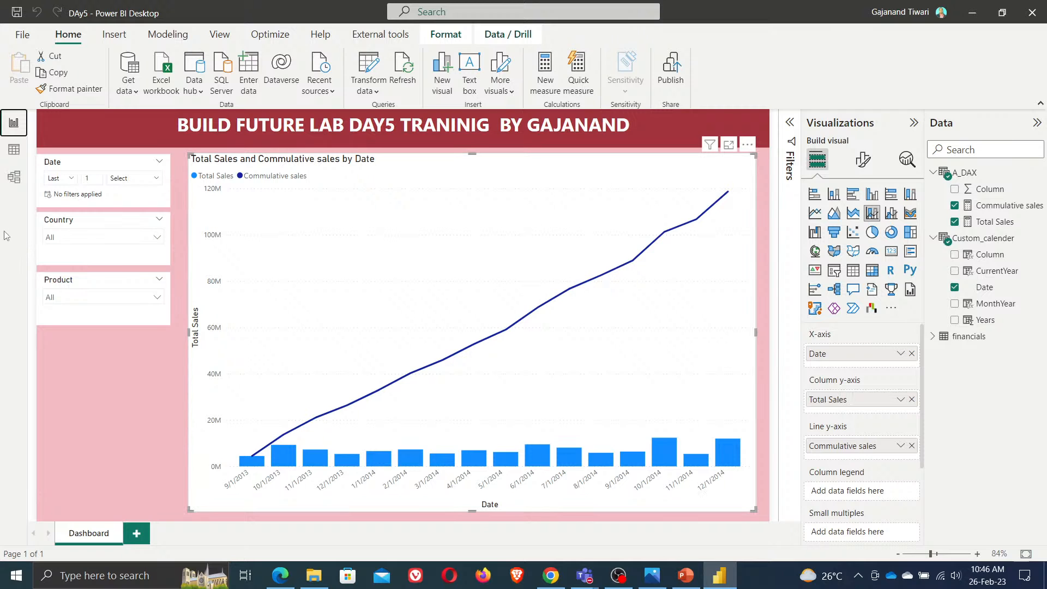
Switch to the data view and inspect the CurrentYear column's filter value list
click(13, 149)
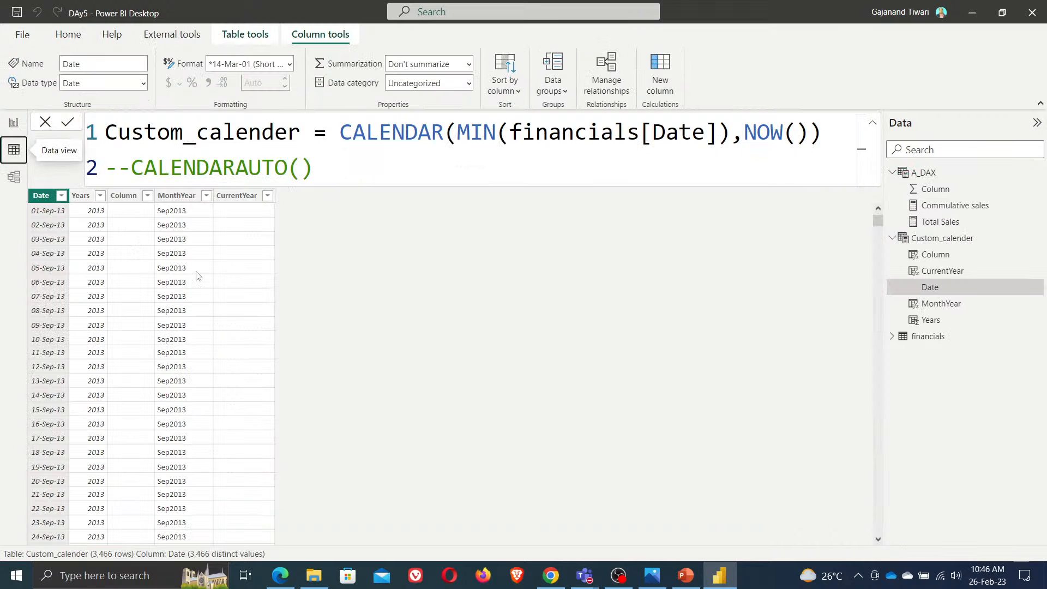
click(267, 195)
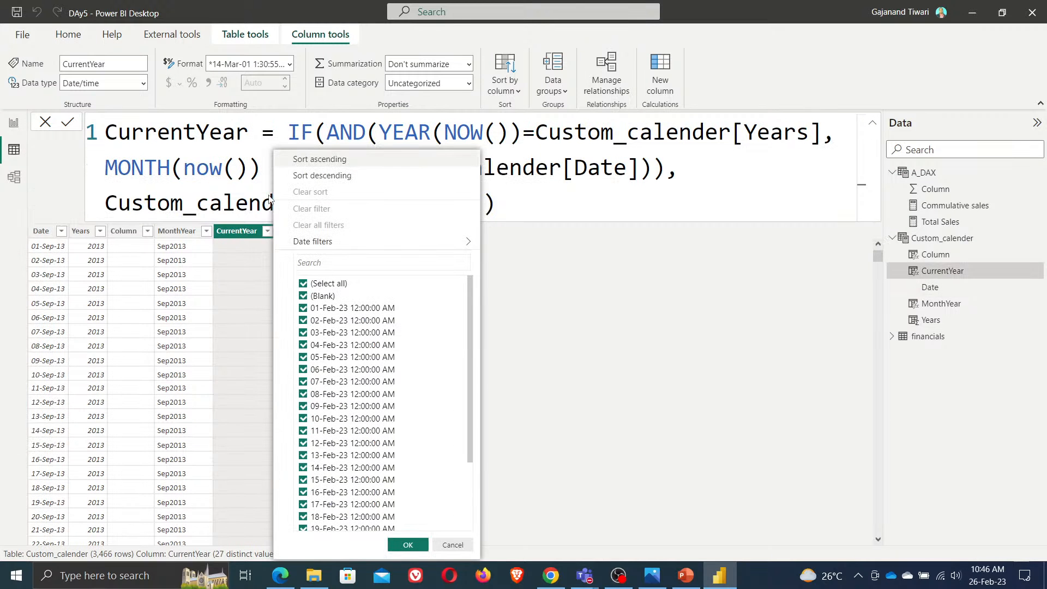
scroll(472, 360, down, 3)
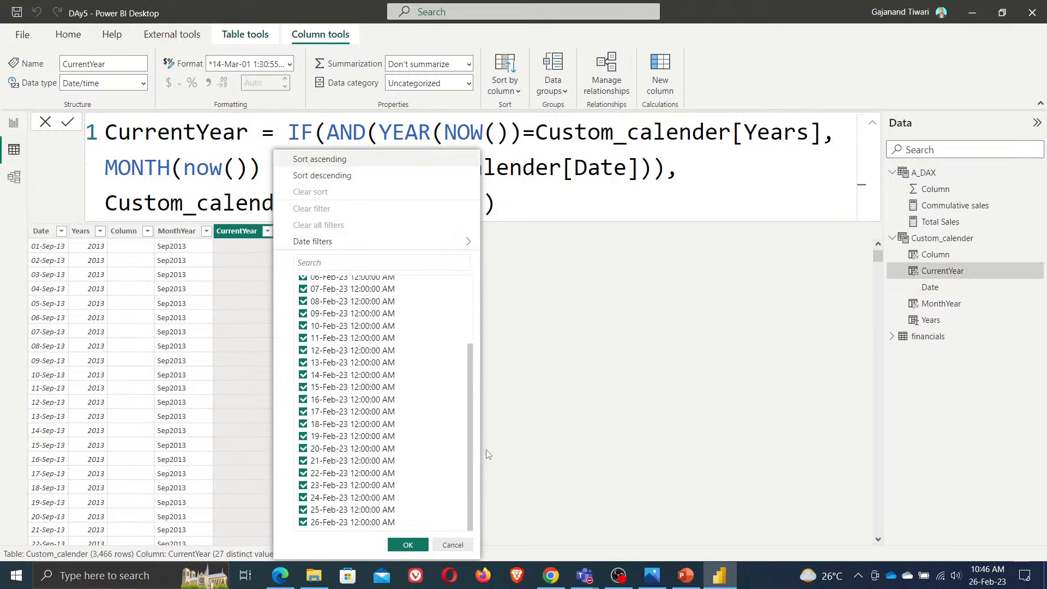
scroll(489, 332, up, 3)
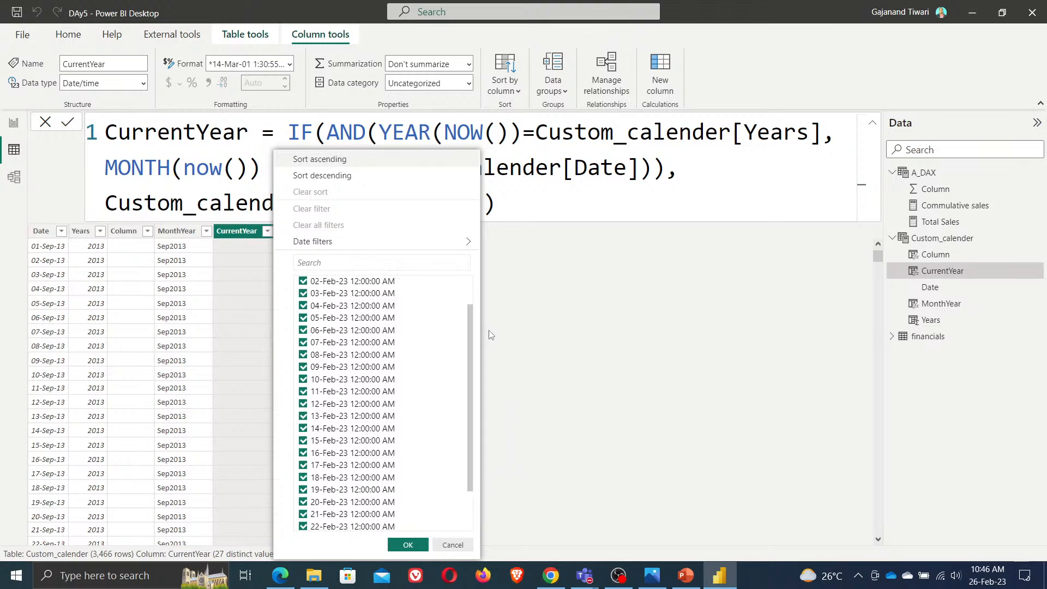
click(686, 354)
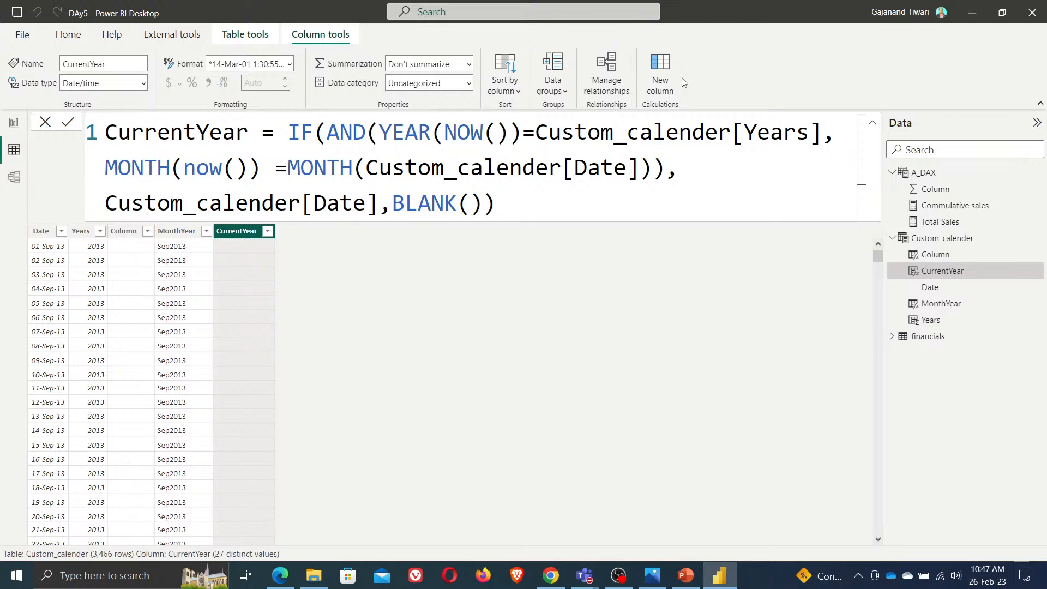
Add a calculated column Dayname = format(custom_calender[Date],"DDDD") to the Custom_calender table
click(668, 75)
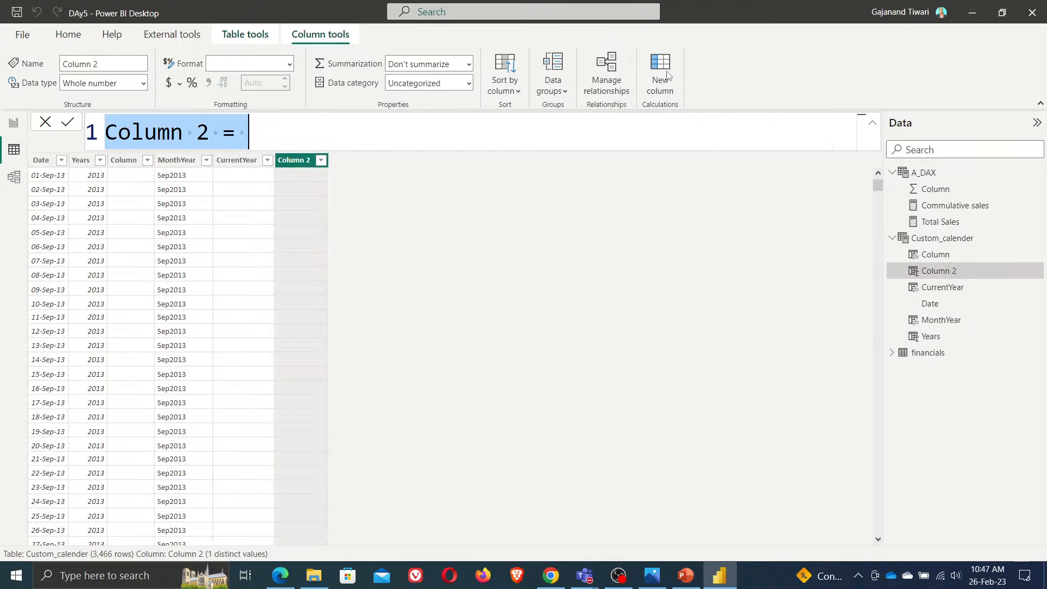
text(SAtu)
key(BackSpace)
key(BackSpace)
key(BackSpace)
key(BackSpace)
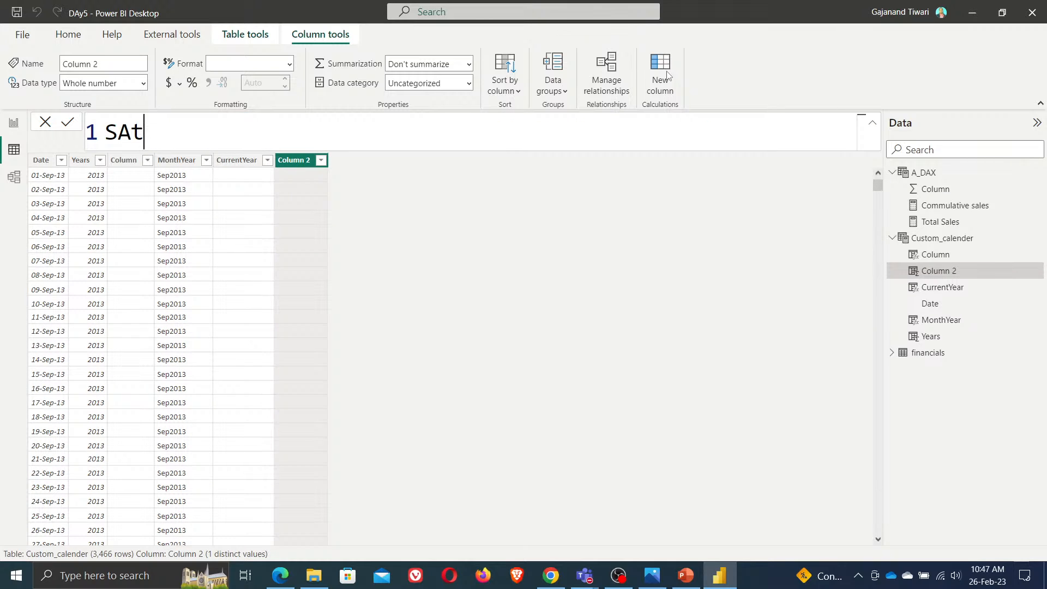
text(DaysNAme)
key(BackSpace)
key(BackSpace)
key(BackSpace)
text(ame = )
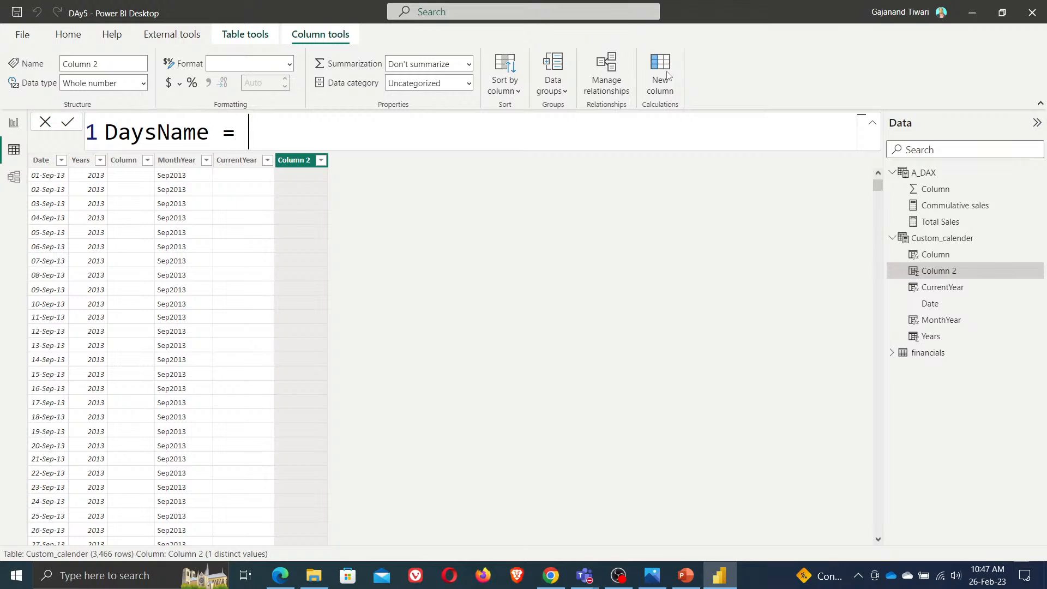
text(format))
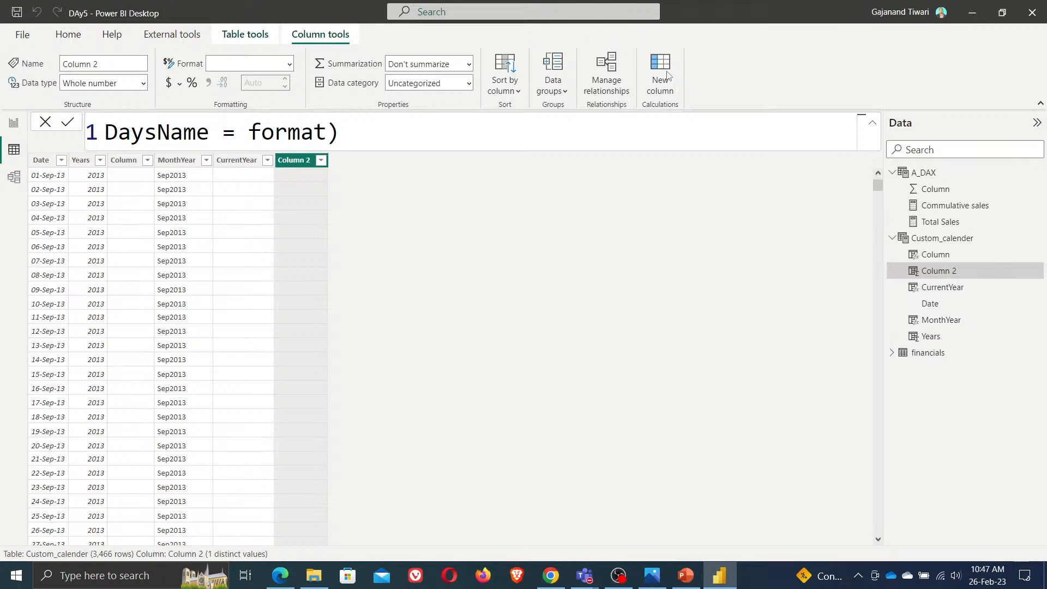
key(BackSpace)
text((custom)
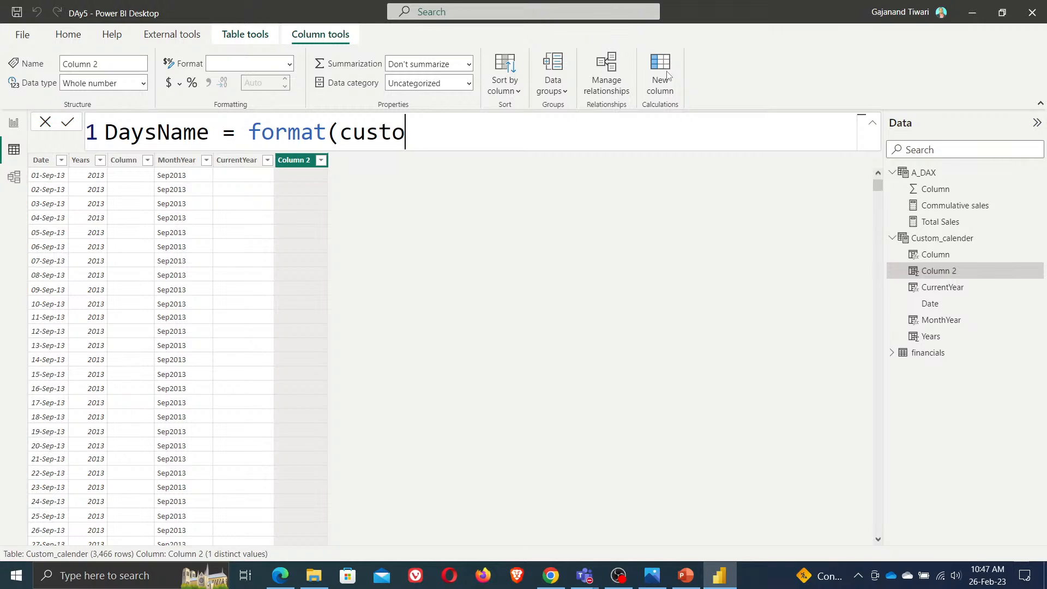
key(BackSpace)
key(BackSpace)
key(BackSpace)
key(BackSpace)
key(BackSpace)
key(BackSpace)
text(date)
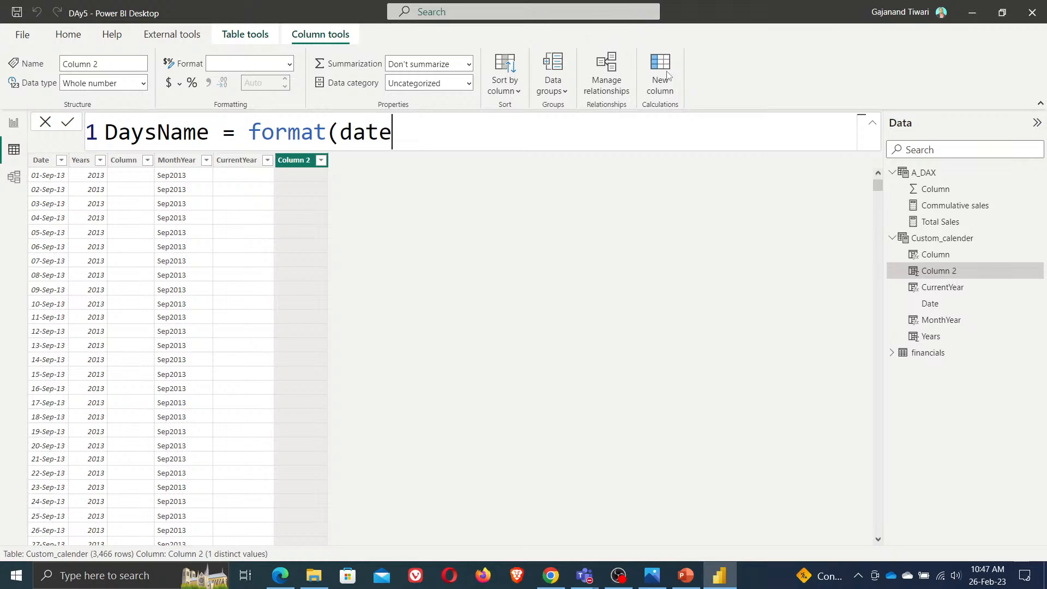
key(BackSpace)
key(BackSpace)
key(BackSpace)
key(BackSpace)
text(Date)
key(BackSpace)
key(BackSpace)
key(BackSpace)
key(BackSpace)
text(custom)
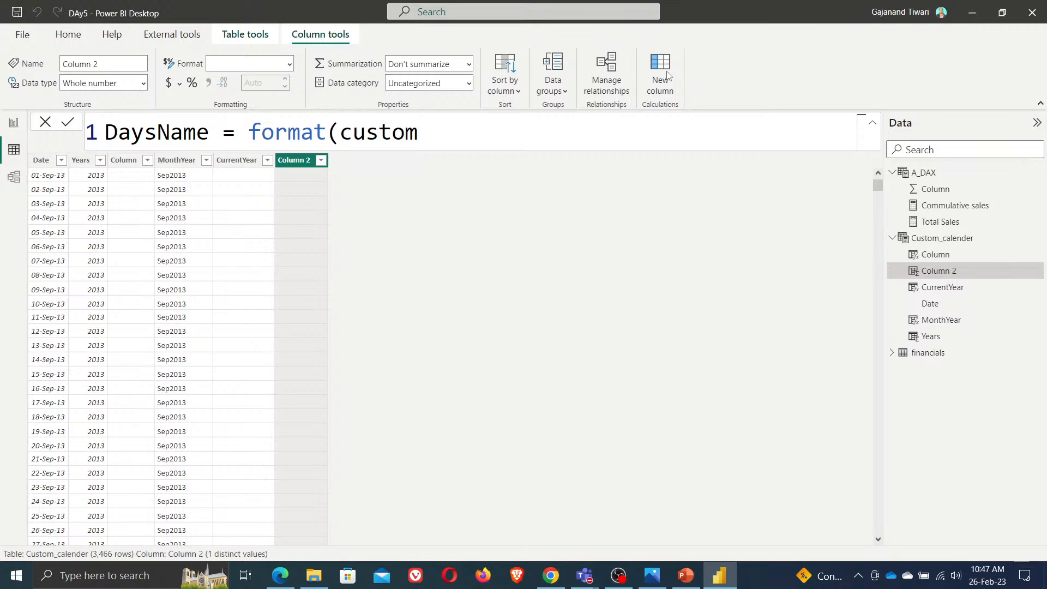
text([date])
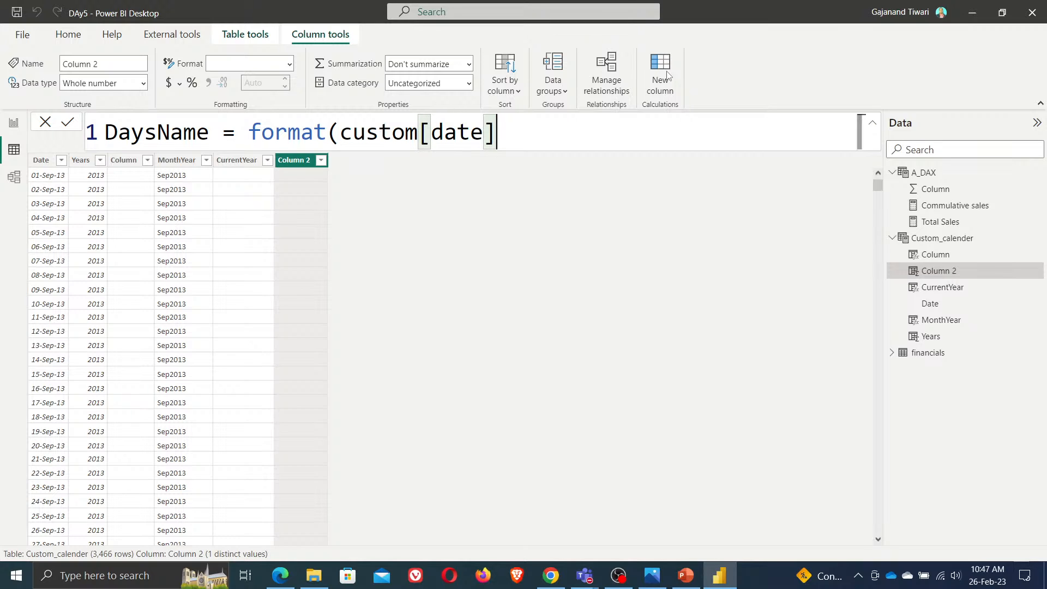
key(BackSpace)
key(BackSpace)
key(BackSpace)
key(BackSpace)
key(BackSpace)
key(BackSpace)
key(BackSpace)
key(BackSpace)
key(BackSpace)
key(BackSpace)
key(BackSpace)
key(BackSpace)
key(BackSpace)
key(BackSpace)
key(BackSpace)
key(BackSpace)
key(BackSpace)
key(BackSpace)
key(BackSpace)
key(BackSpace)
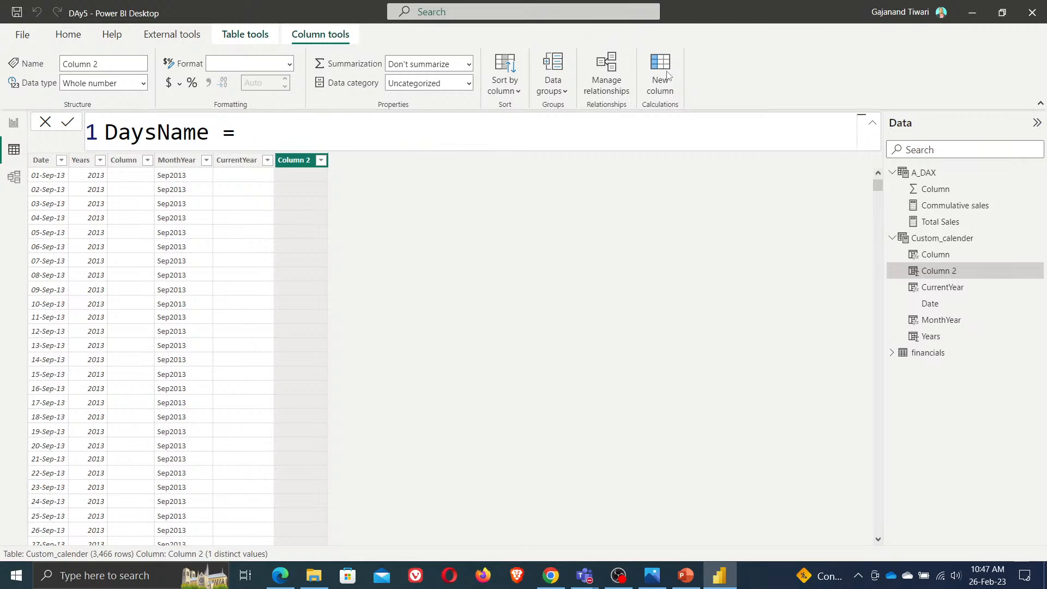
key(BackSpace)
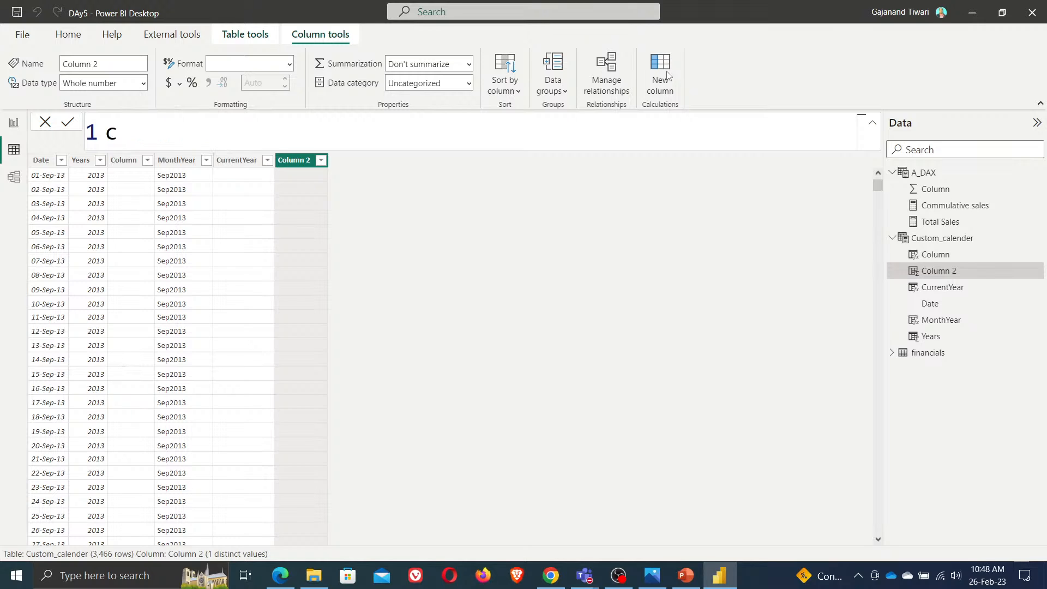
key(BackSpace)
text(Dayname =)
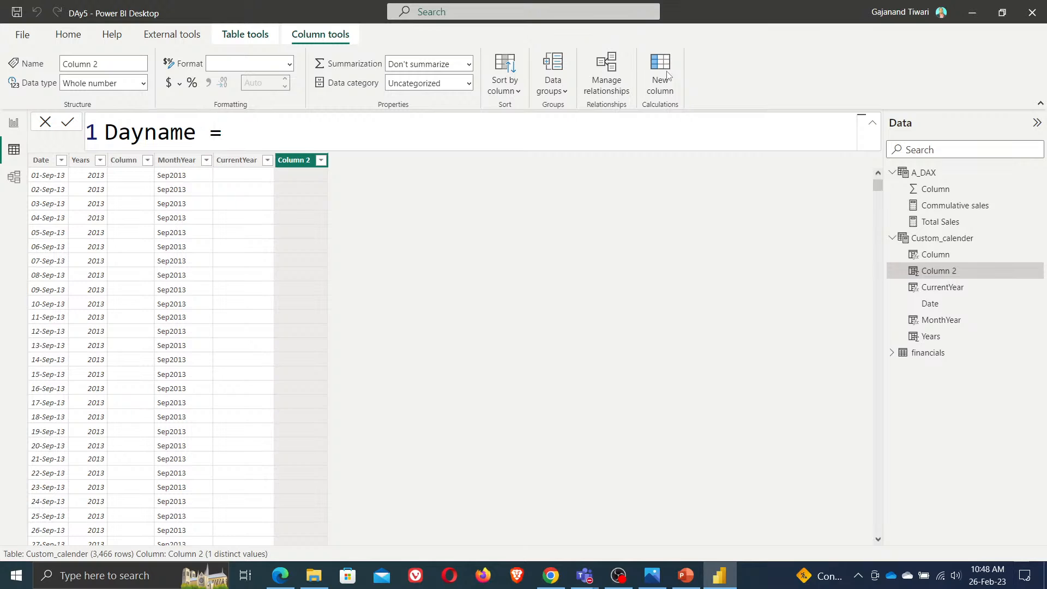
text( format)
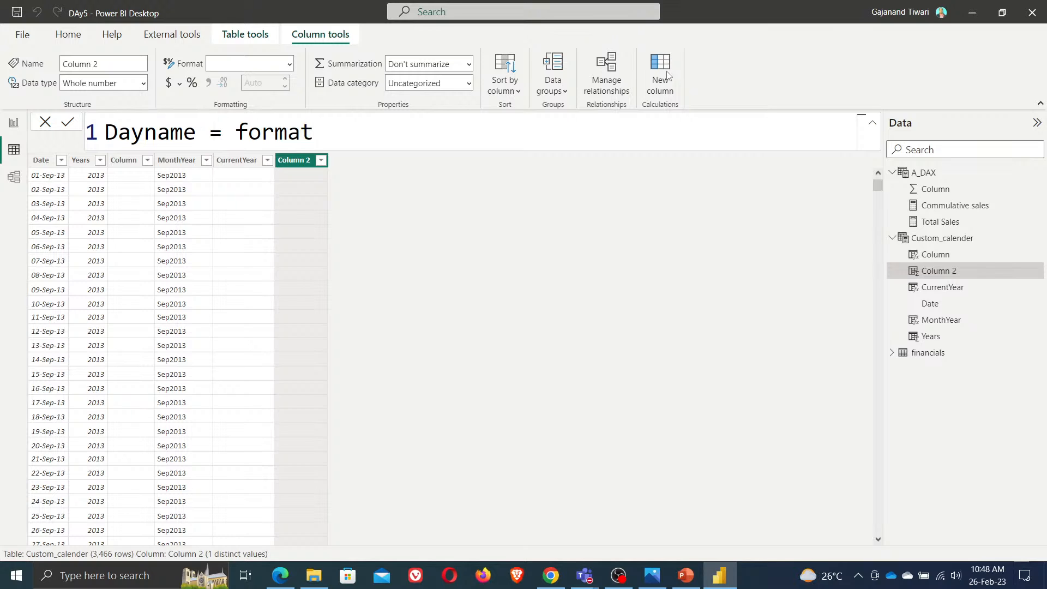
text((custom_cal)
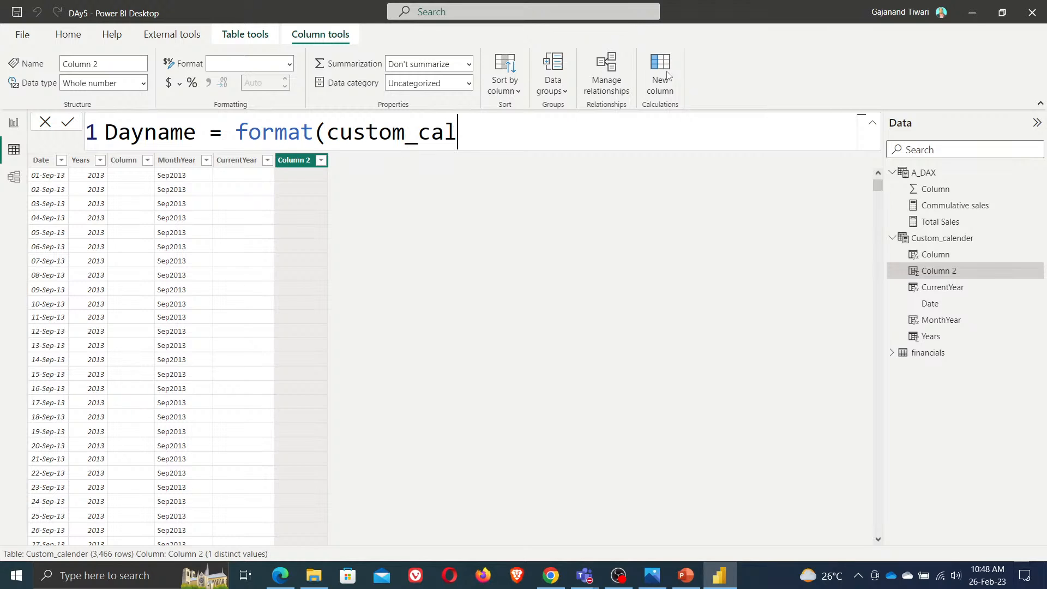
text(ender[Da)
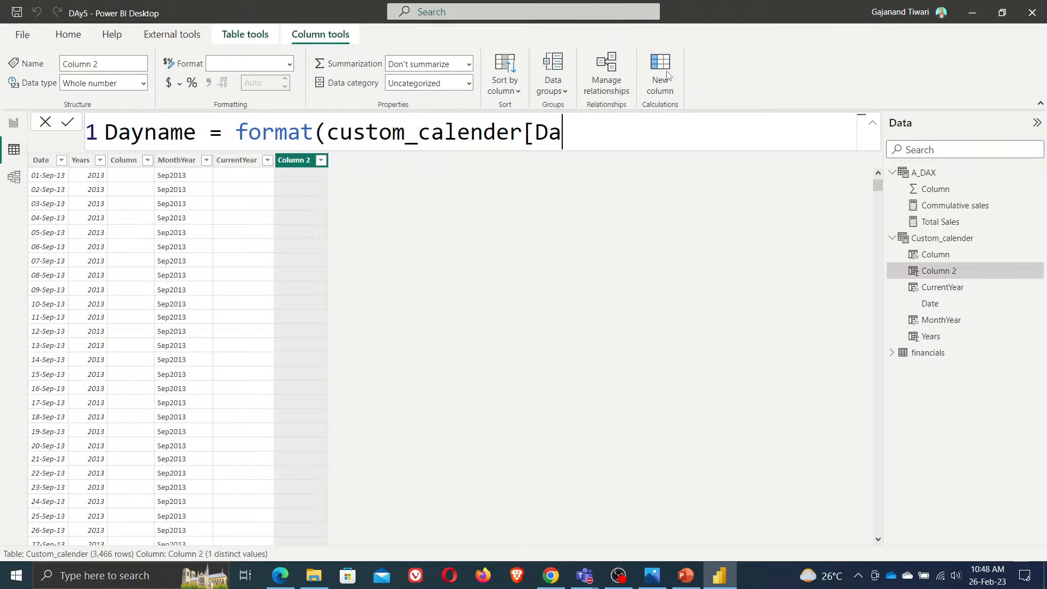
text(te],"DDDD"))
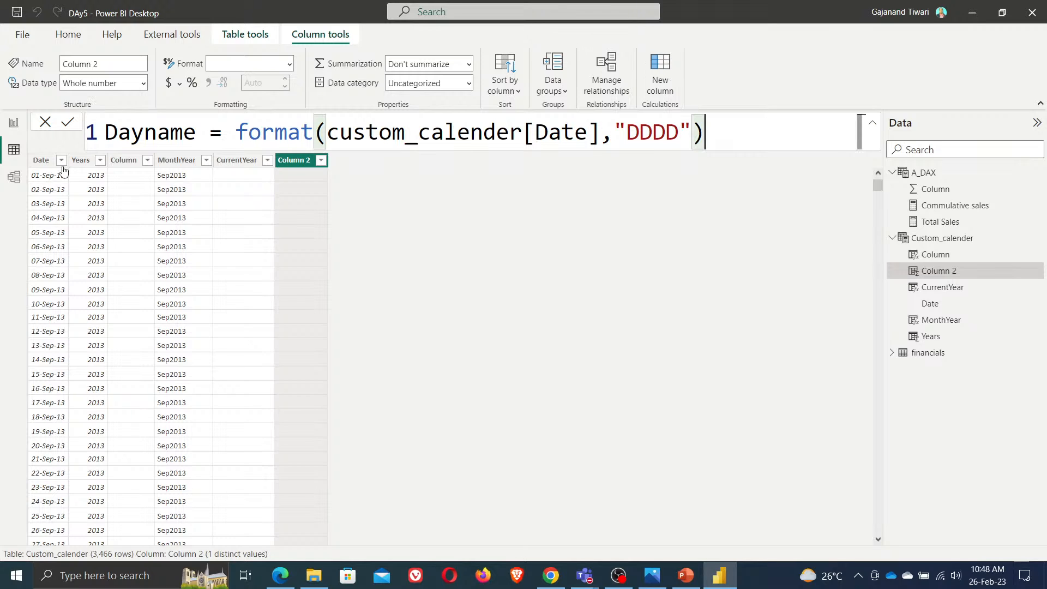
click(65, 122)
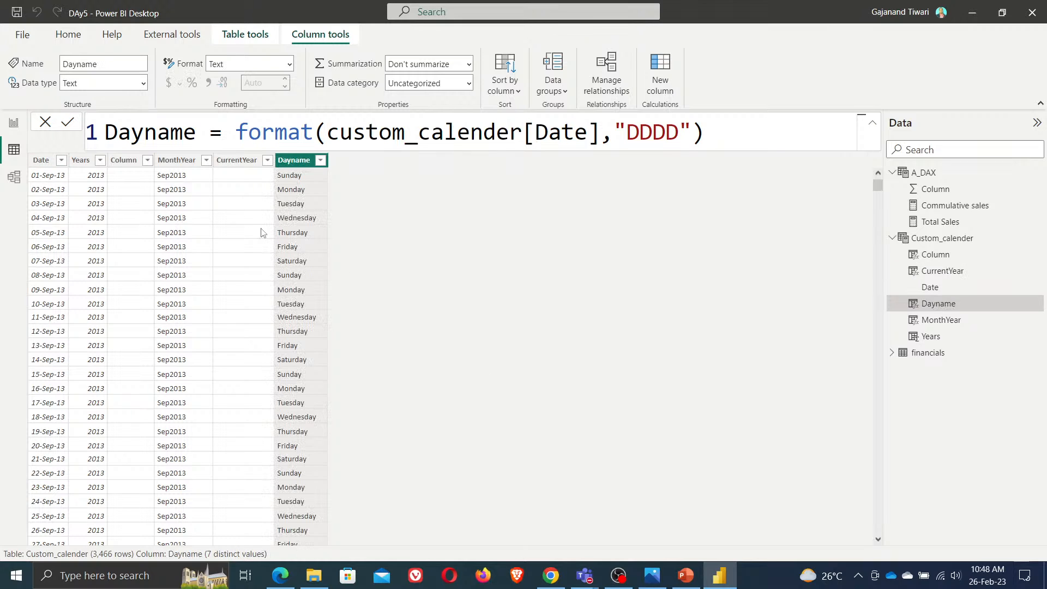
Copy the Dayname column's values
click(322, 161)
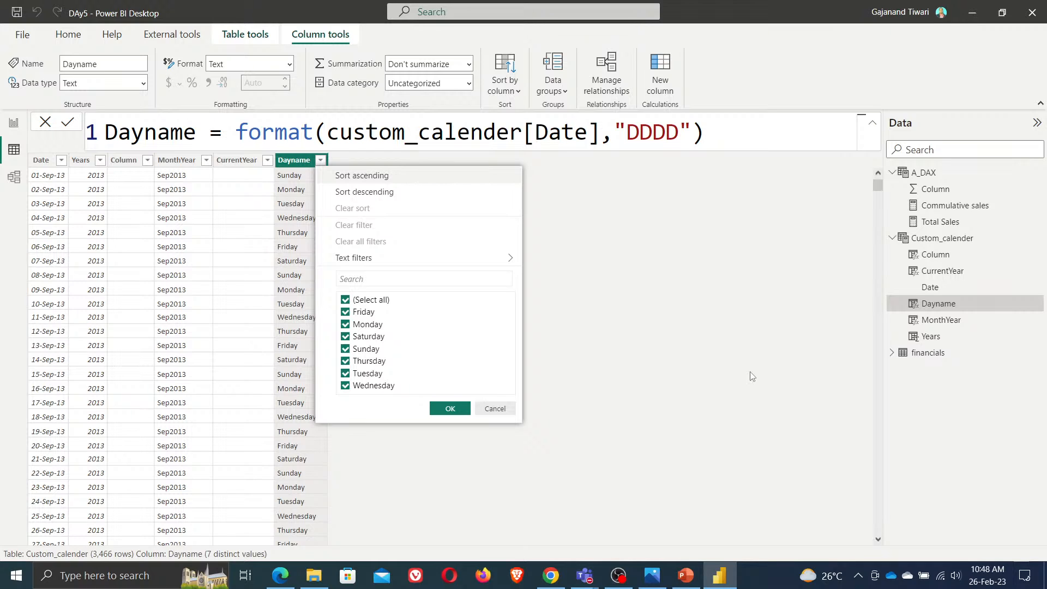
click(767, 317)
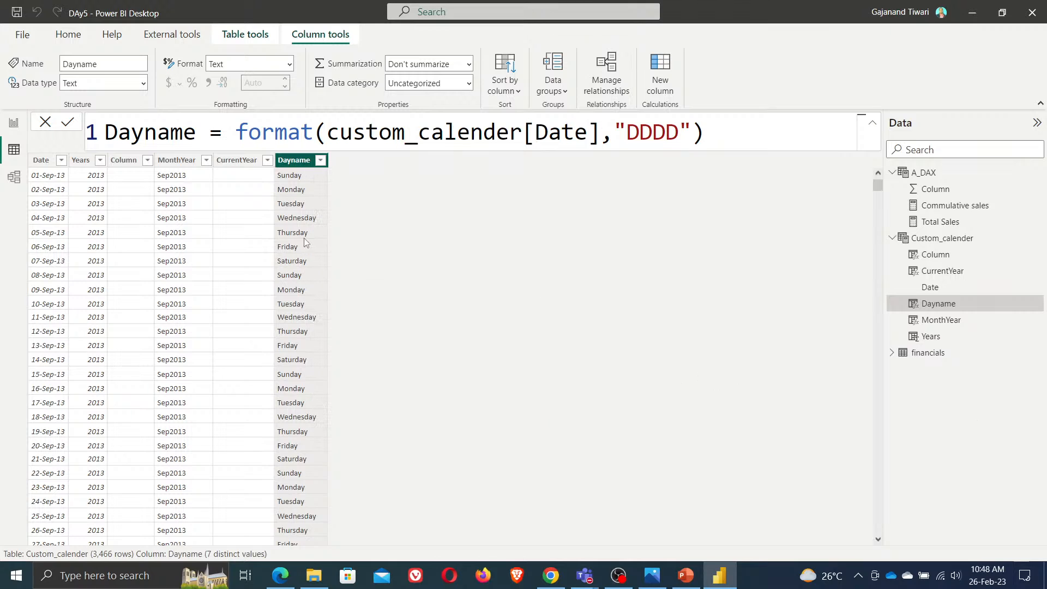
right_click(298, 160)
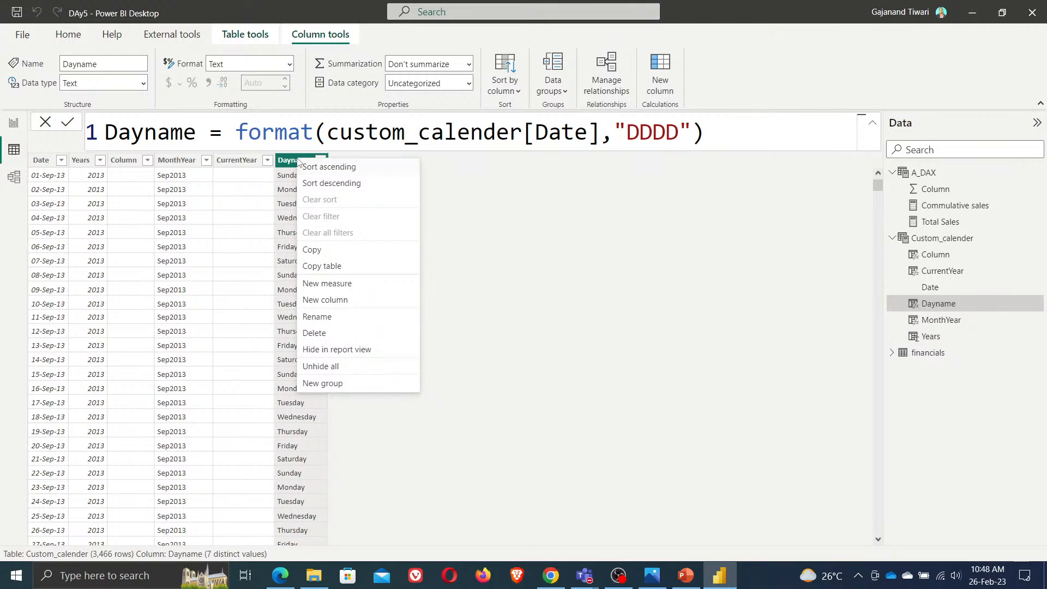
click(314, 250)
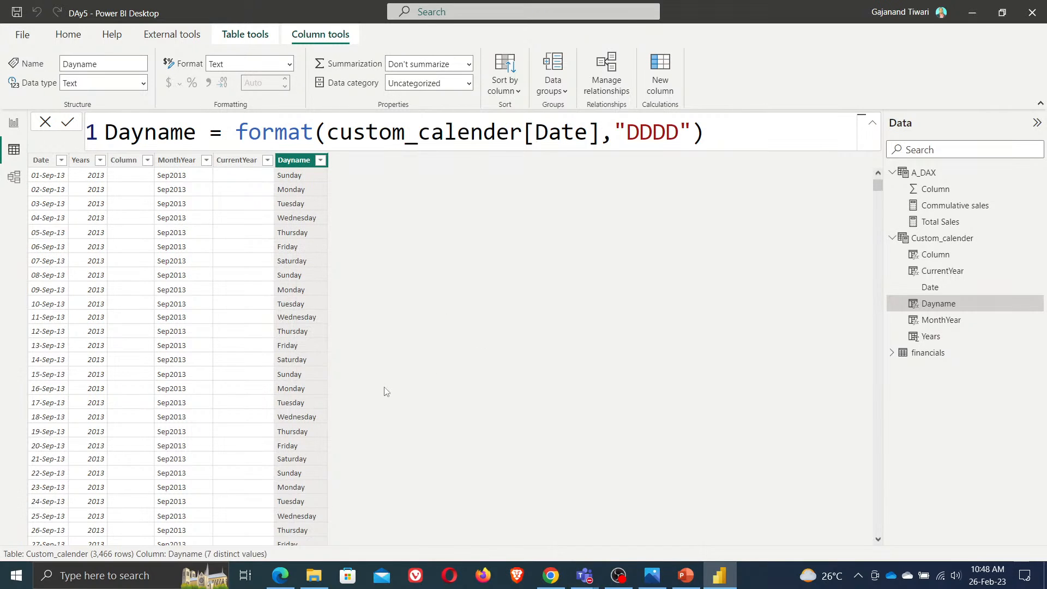
Switch to Excel, opening a blank workbook, and paste the copied Dayname column
key(super+r)
text(exc)
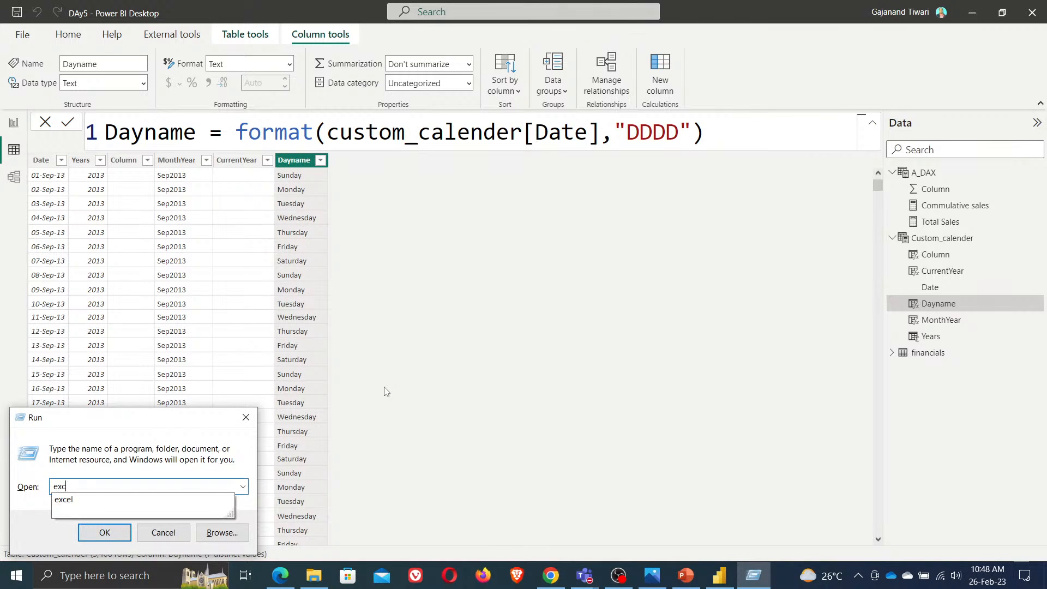
text(el)
key(Return)
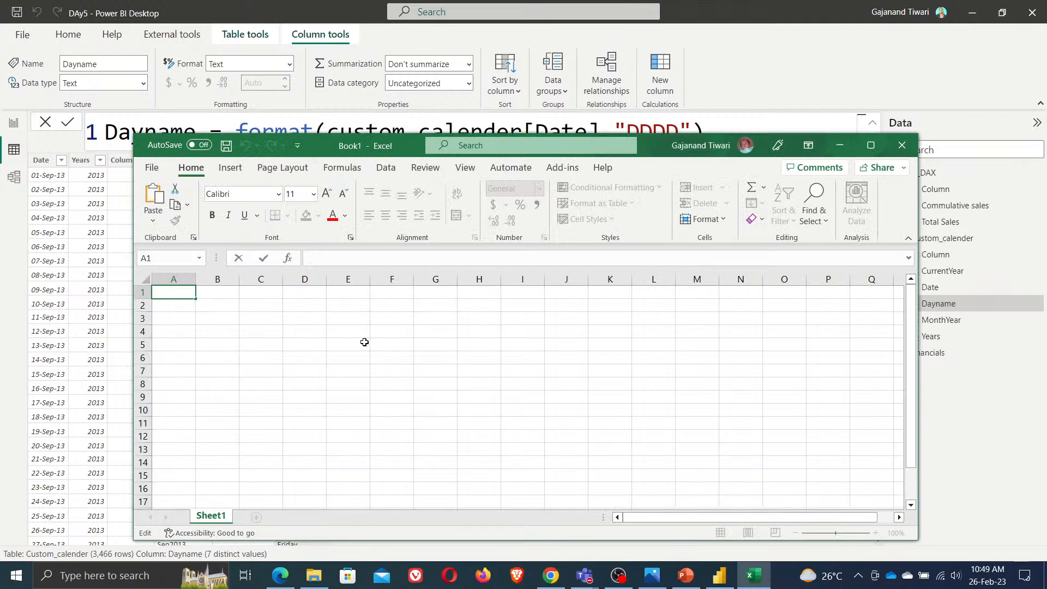
key(Return)
key(ctrl+v)
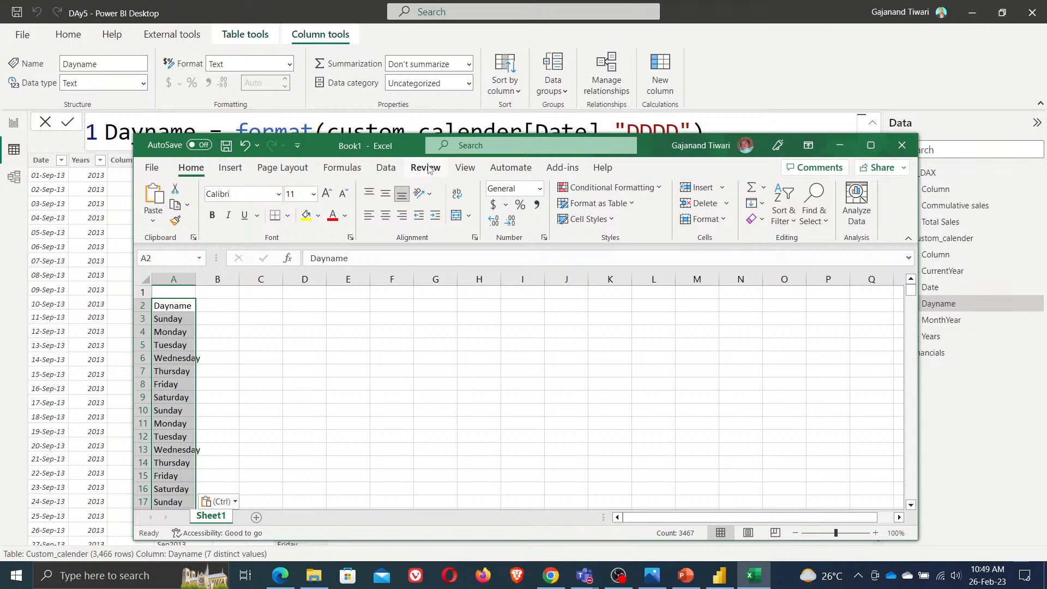
Remove duplicate values from the pasted Dayname column
click(387, 169)
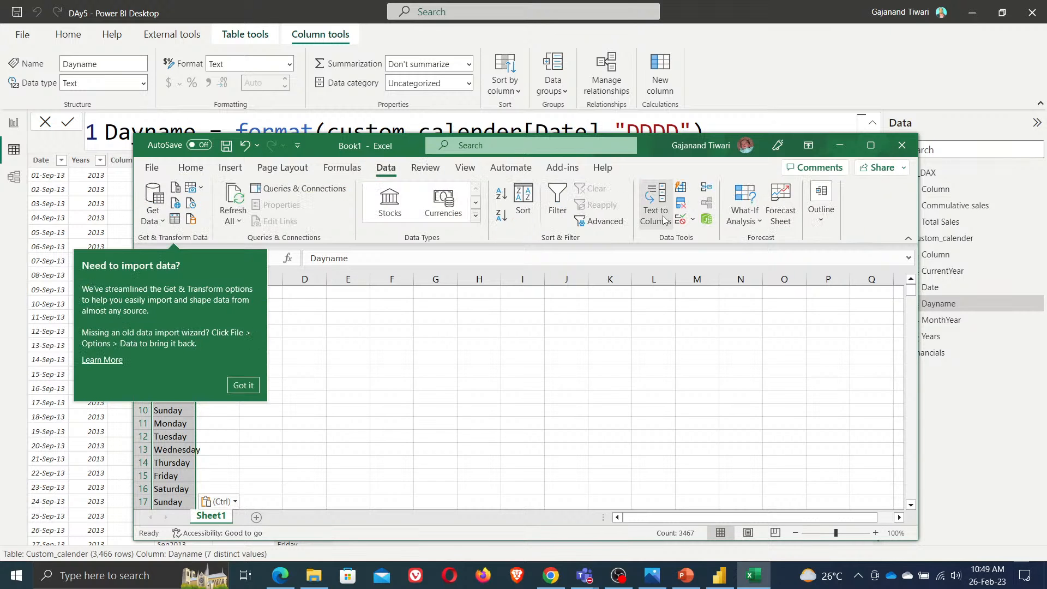
click(680, 204)
click(690, 497)
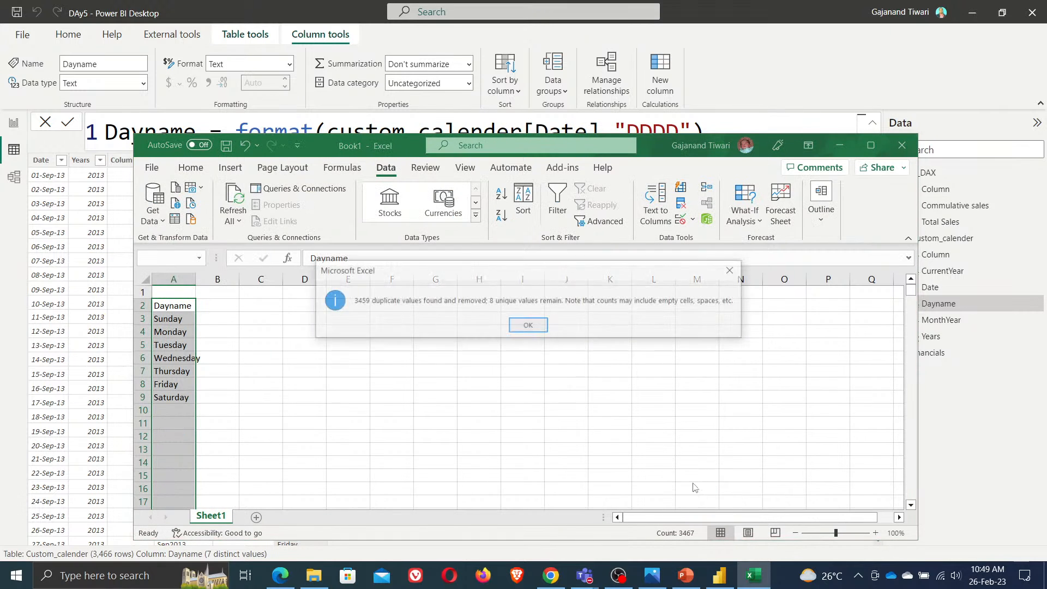
click(542, 330)
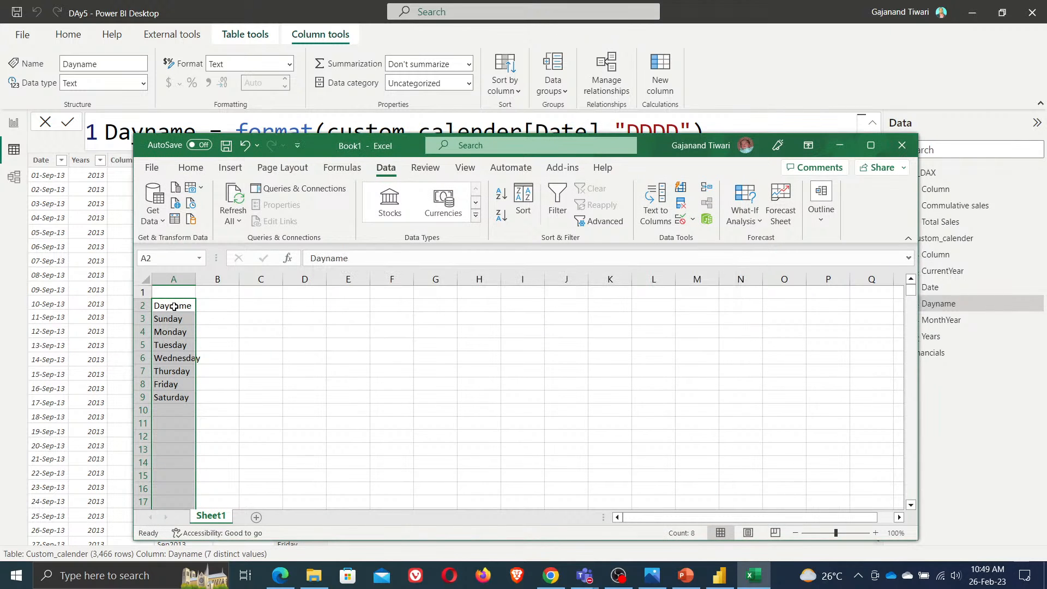
Select the unique day names with their header for copying and minimize Excel
click(179, 306)
drag(178, 306, 173, 386)
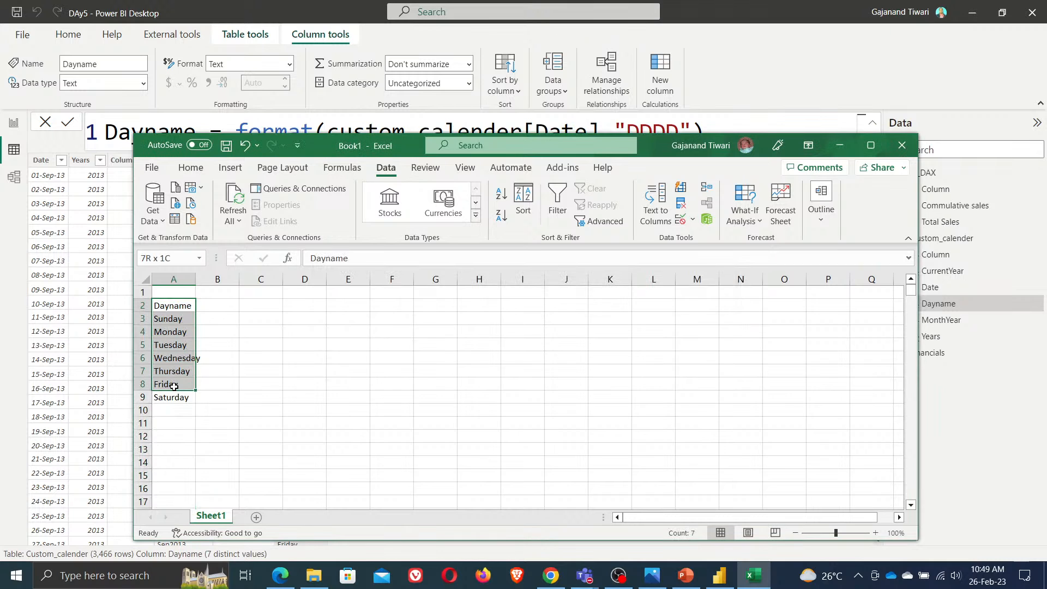
click(840, 145)
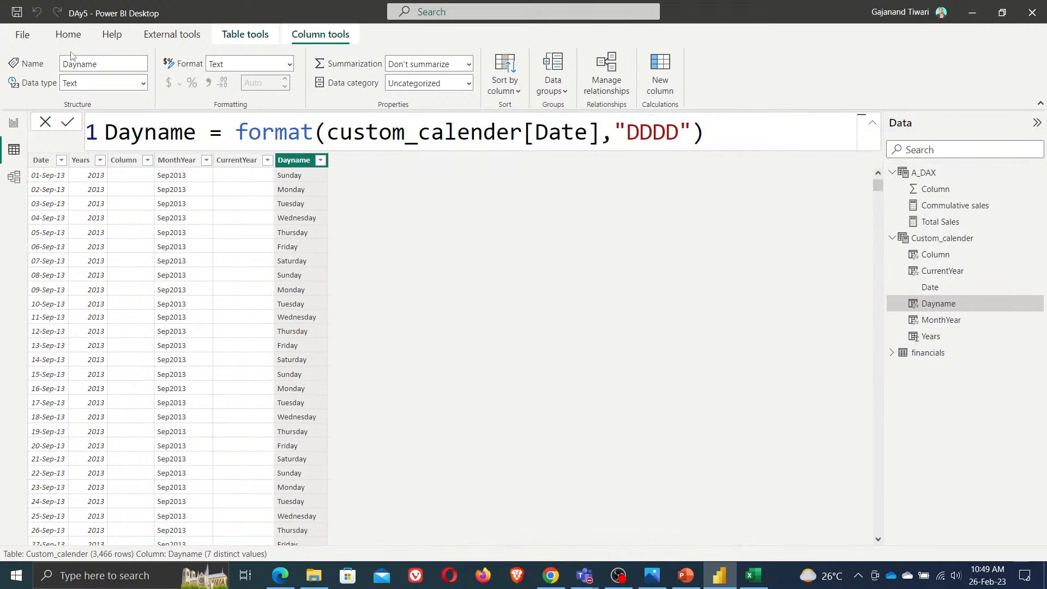
Create a new entered-data table named Days from the pasted day names and load it
click(69, 35)
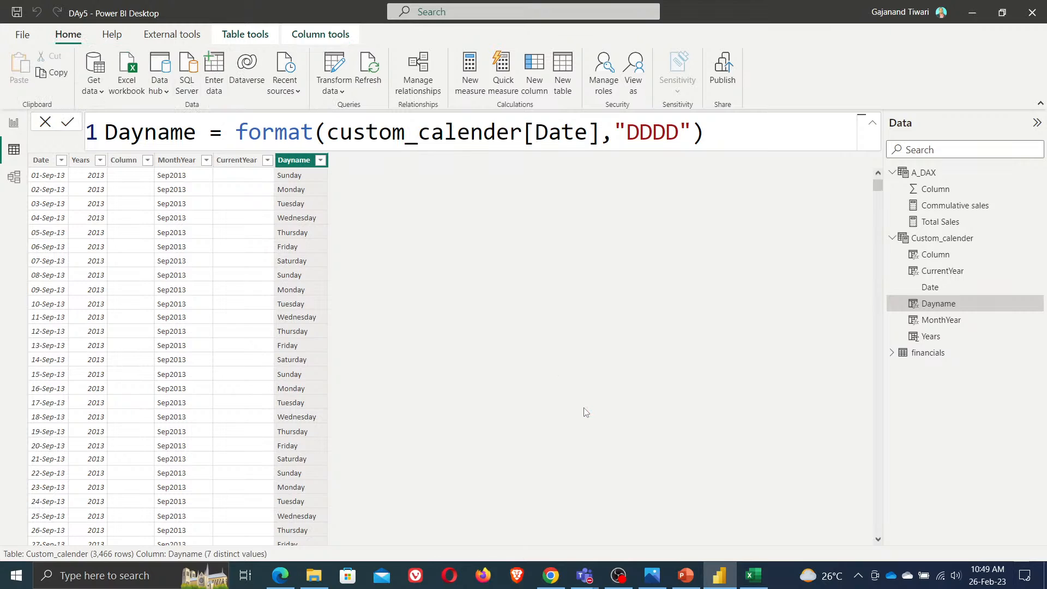
click(214, 73)
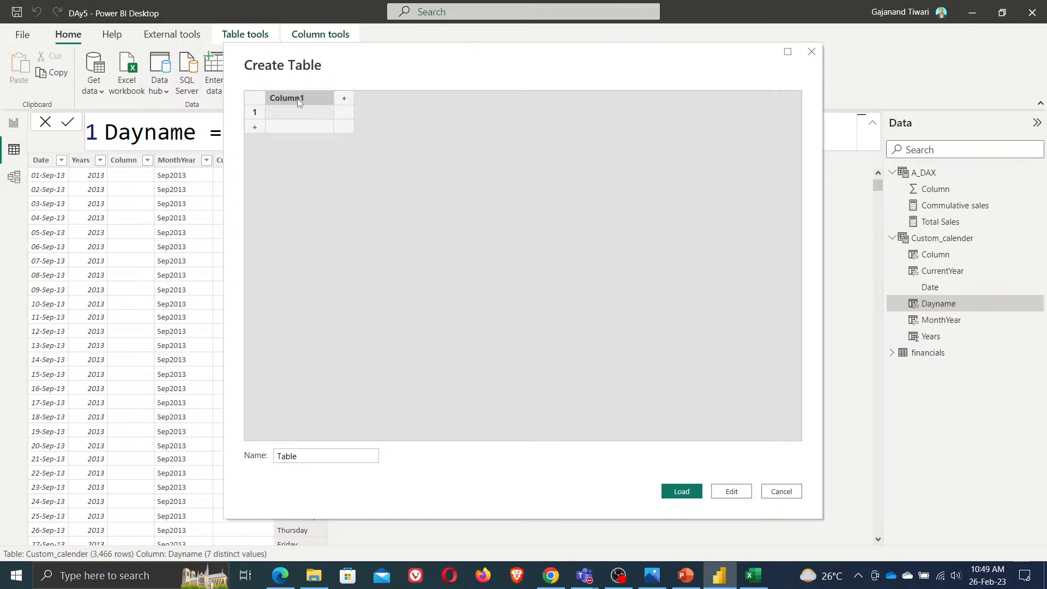
key(ctrl+v)
double_click(297, 455)
text(Days)
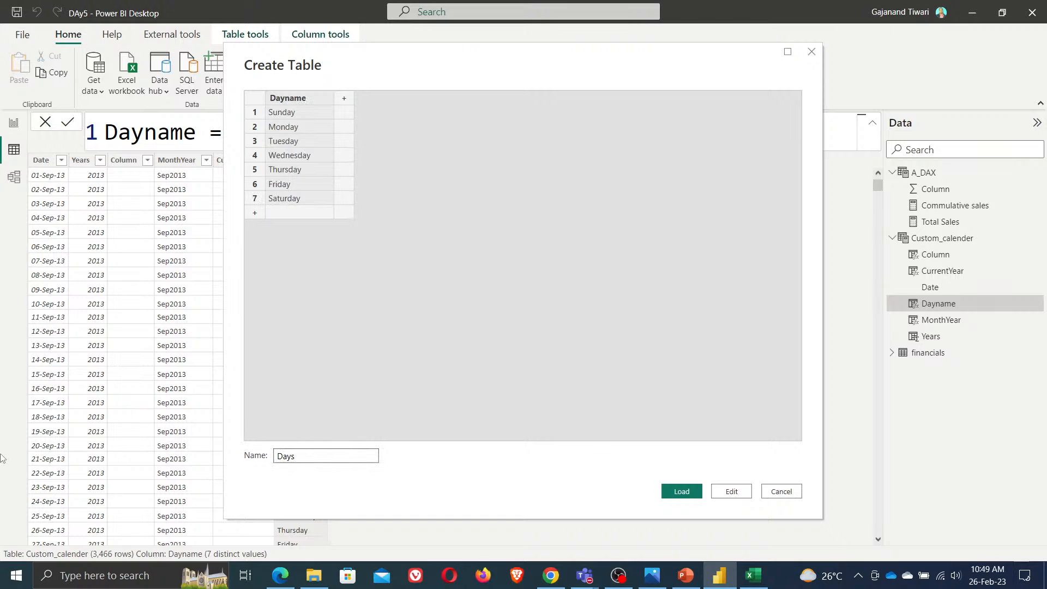
click(678, 494)
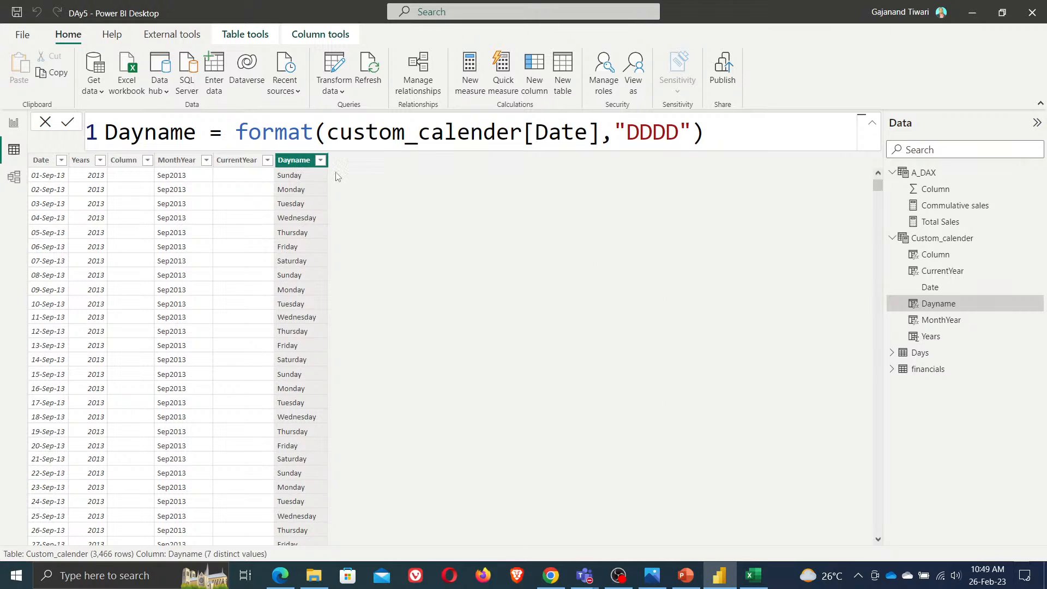
click(320, 159)
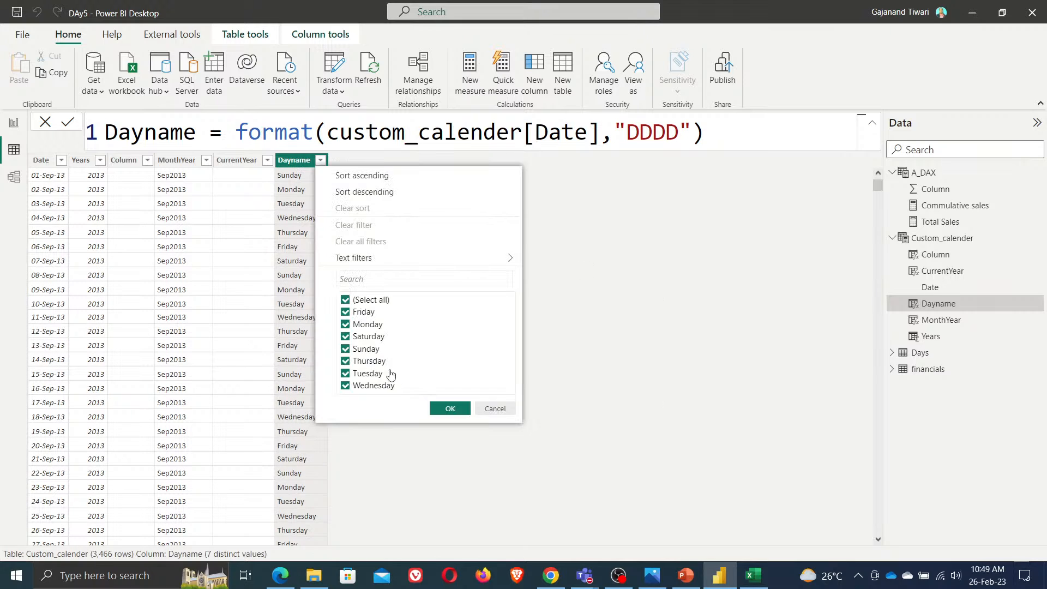
click(346, 316)
click(346, 338)
click(346, 337)
click(345, 314)
click(450, 413)
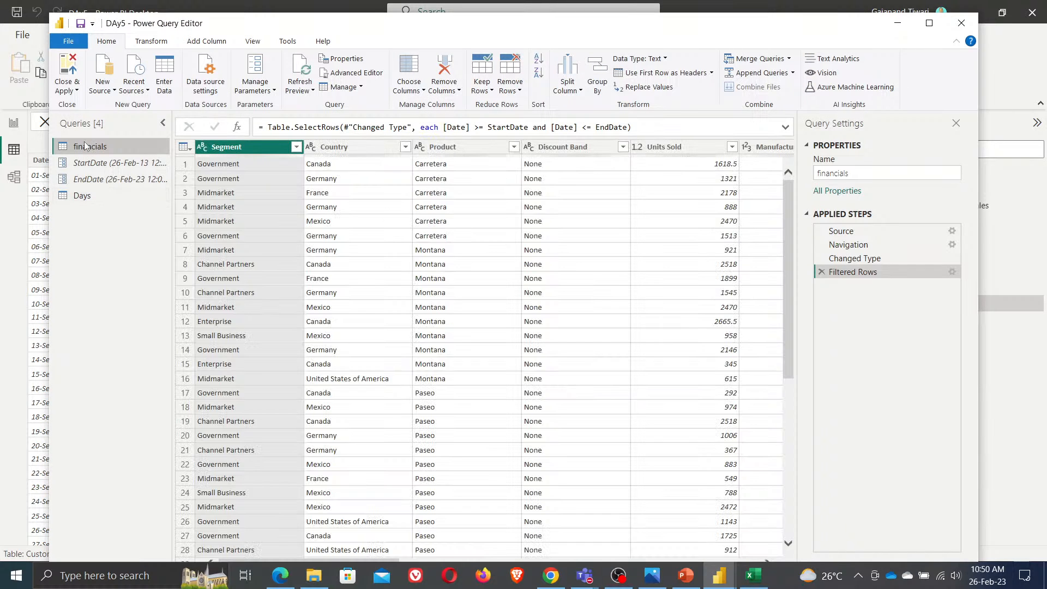
Merge the financials query with Days as a left outer join, matching Month Name to Dayname
click(930, 23)
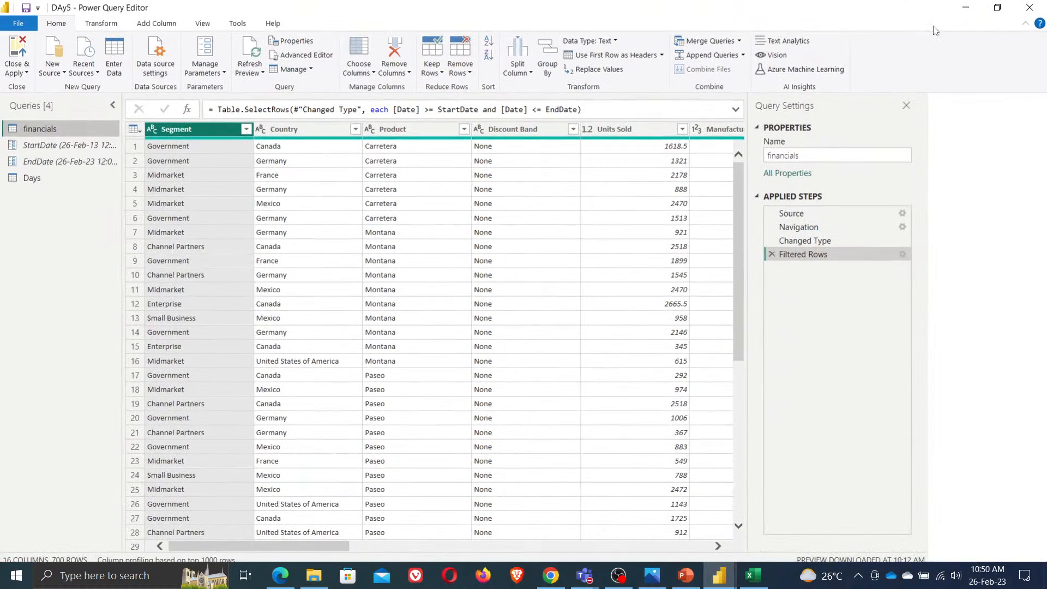
drag(362, 542, 758, 543)
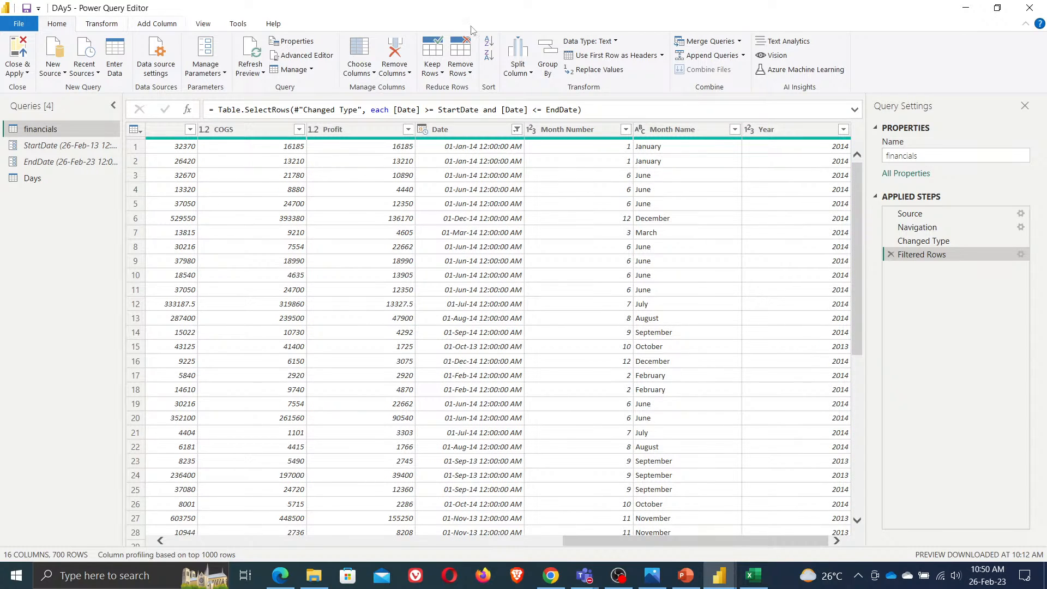
click(741, 44)
click(704, 50)
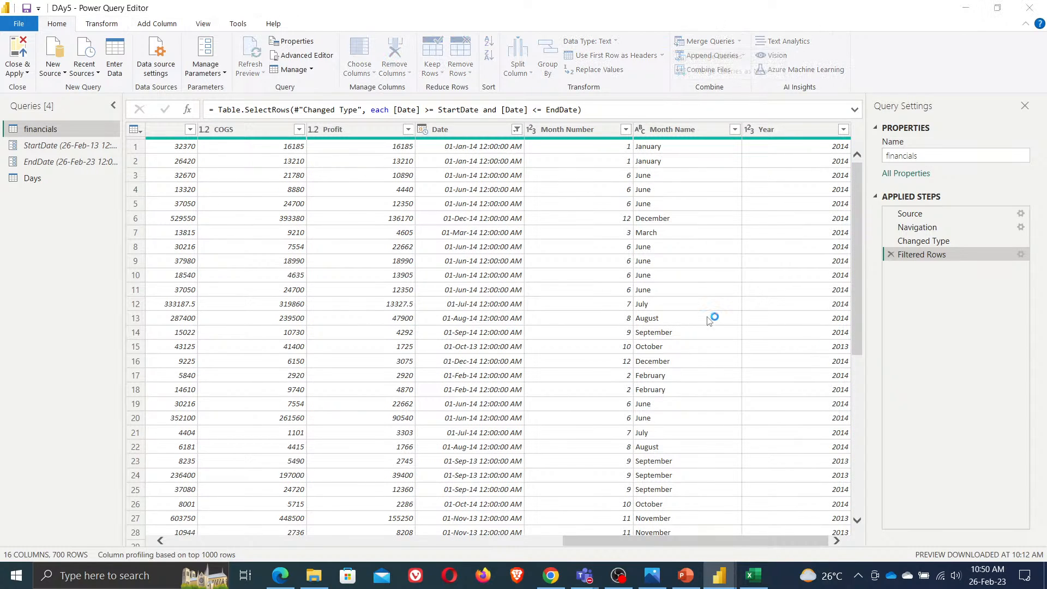
click(328, 271)
click(352, 285)
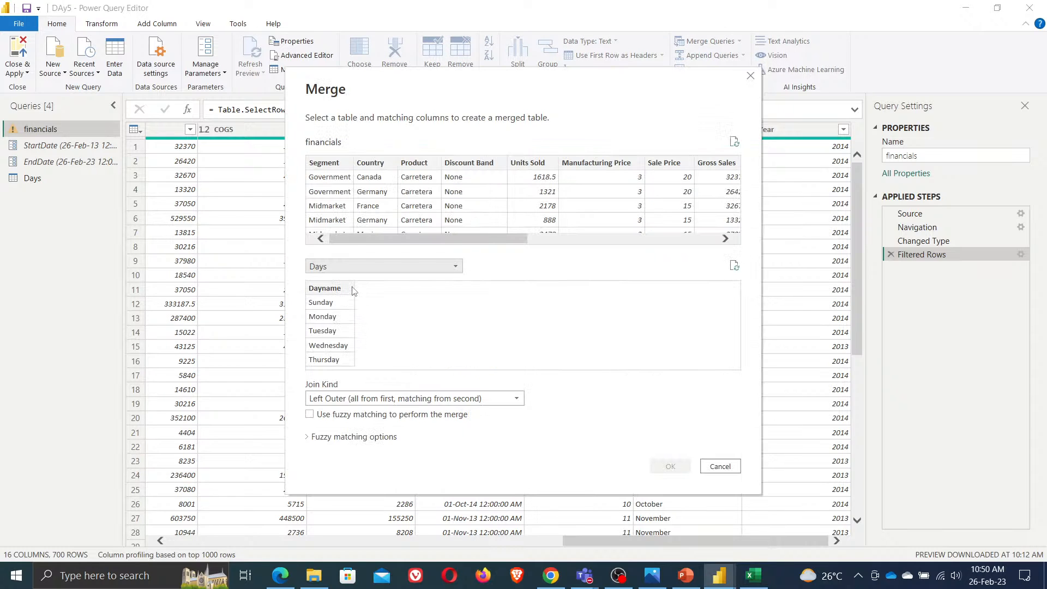
click(330, 297)
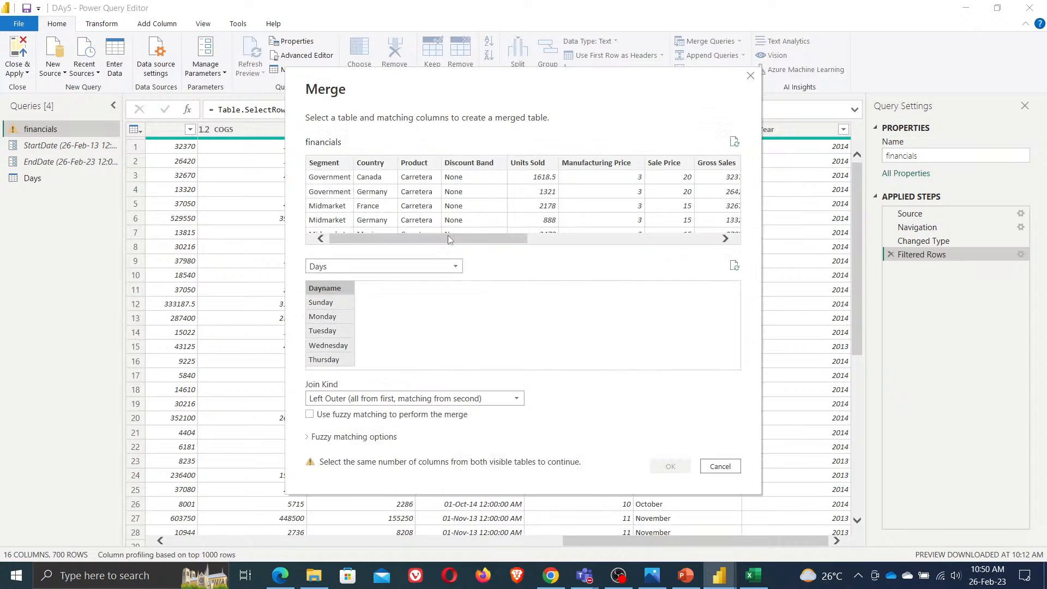
drag(447, 238, 637, 238)
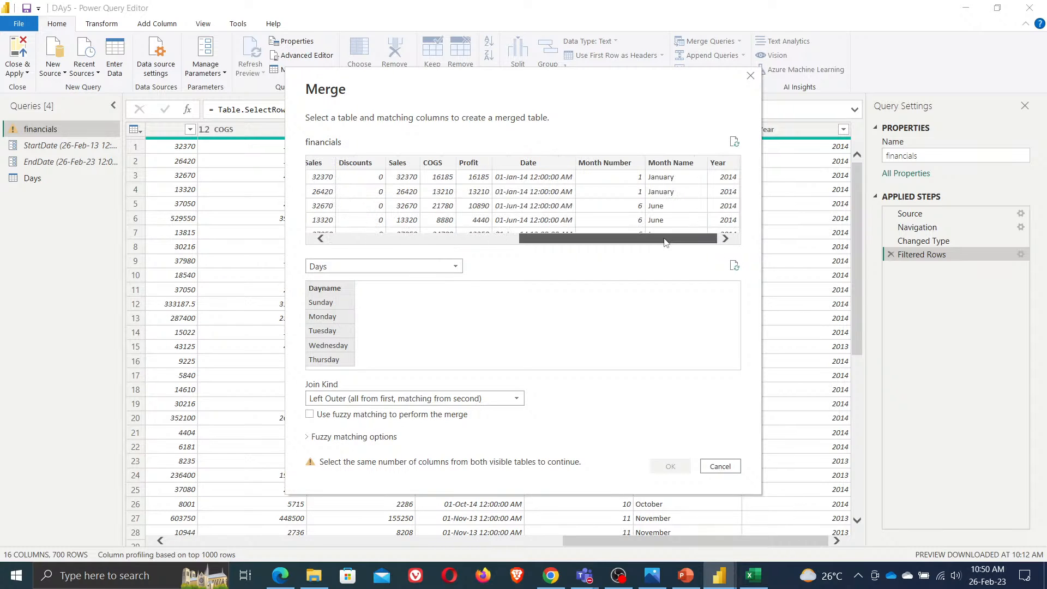
click(674, 172)
click(671, 466)
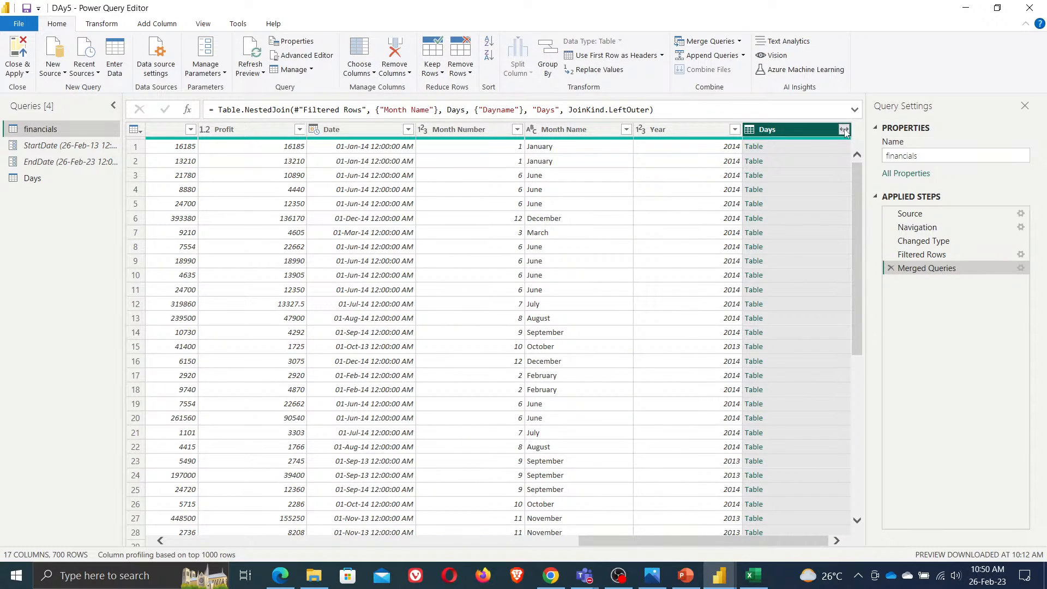
Expand the merged Days column to its Dayname field without the original column name prefix
click(844, 129)
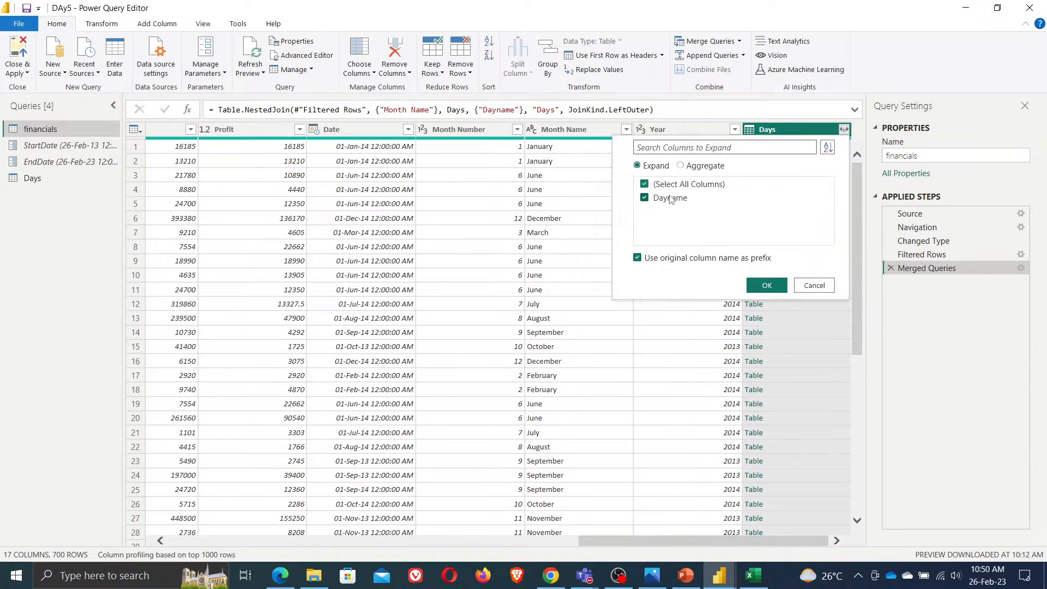
click(683, 258)
click(767, 284)
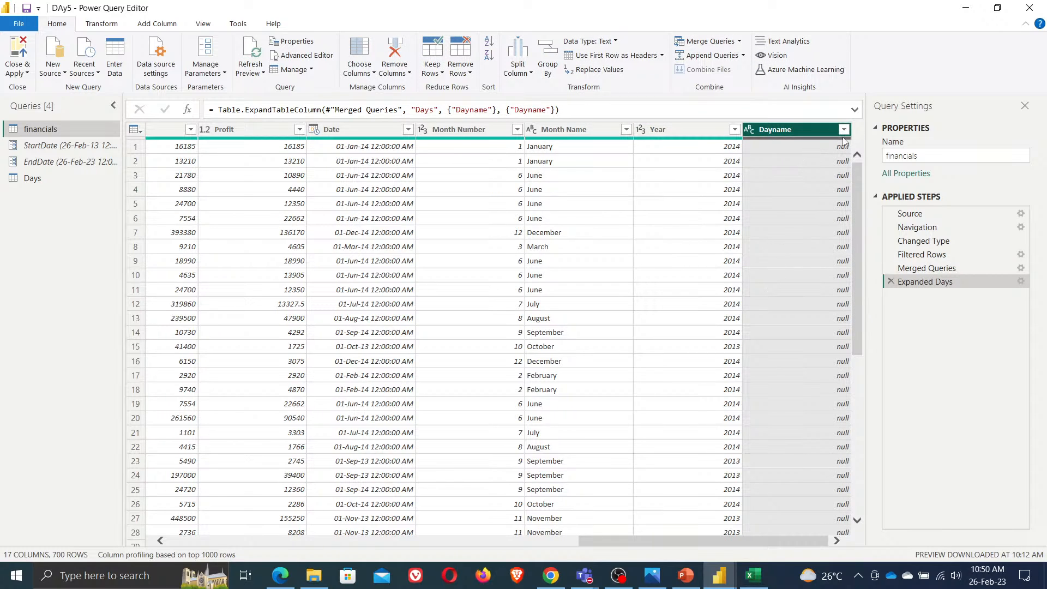
Inspect the expanded Dayname column's values, the Month Name cells and the Days query
click(844, 130)
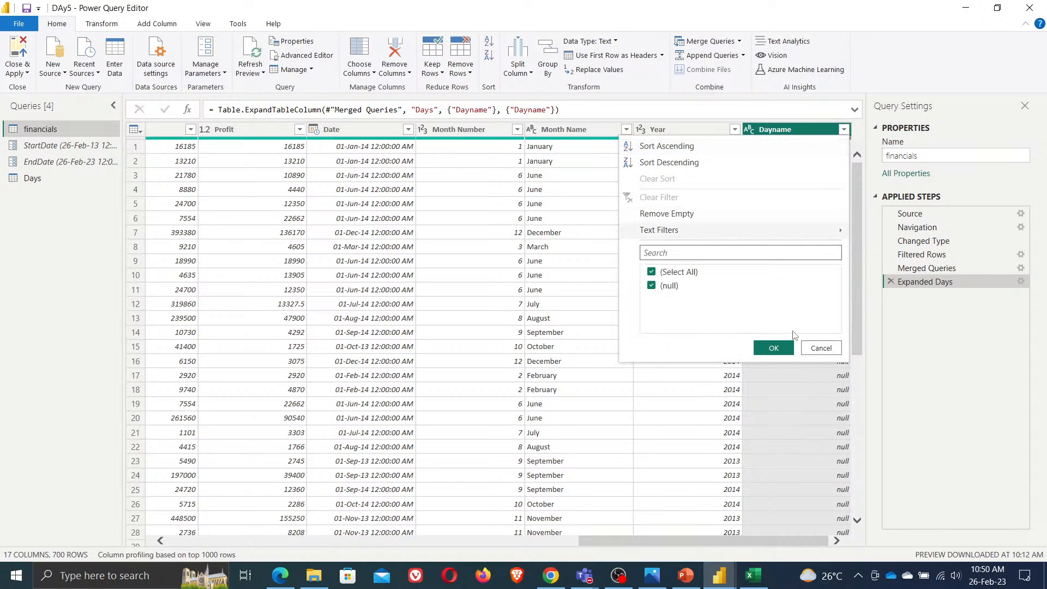
click(823, 352)
scroll(814, 385, down, 2)
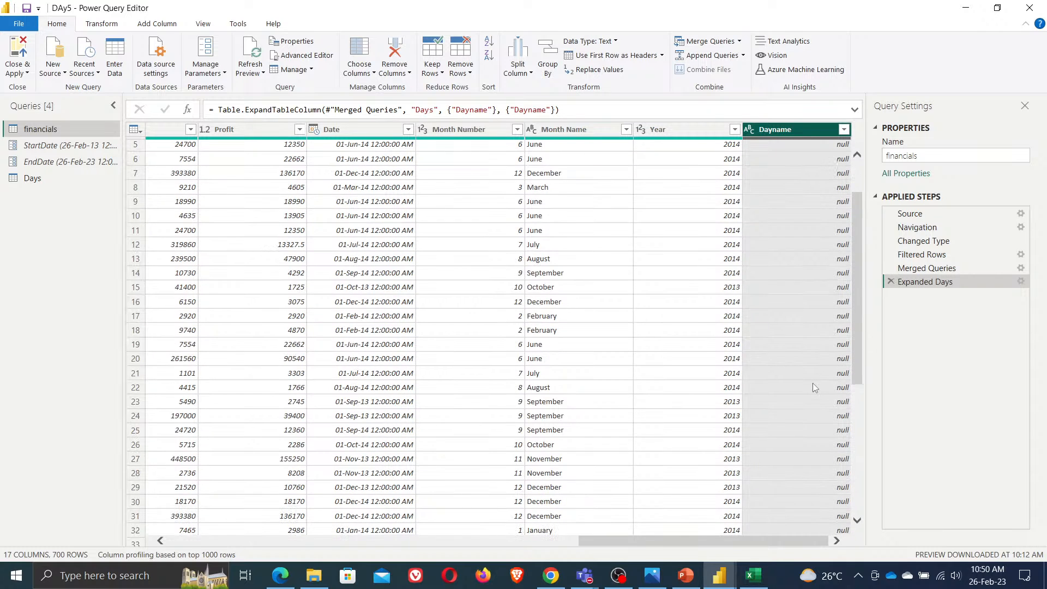
scroll(813, 383, up, 2)
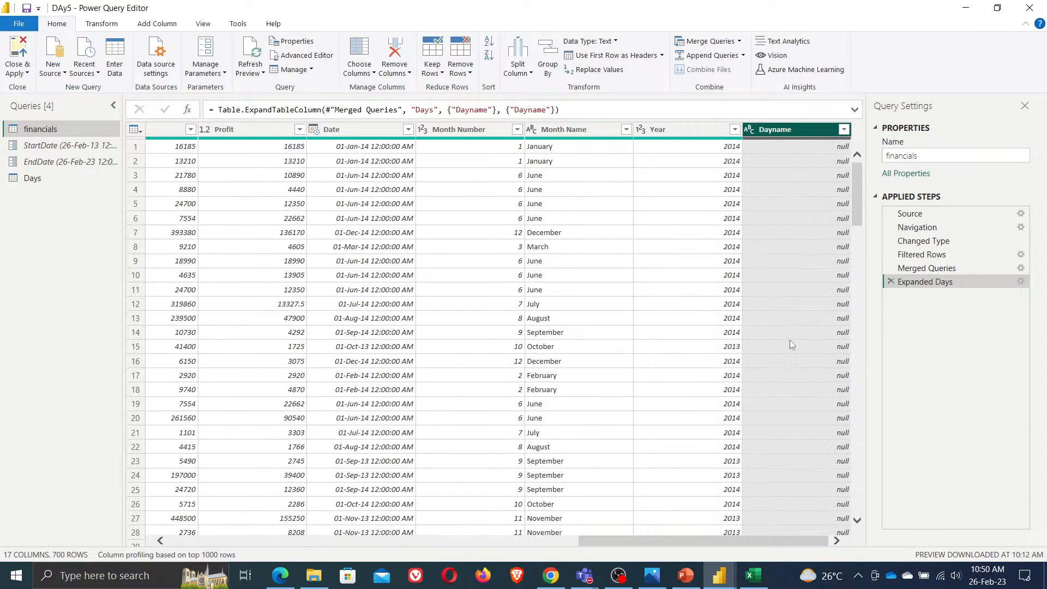
click(548, 148)
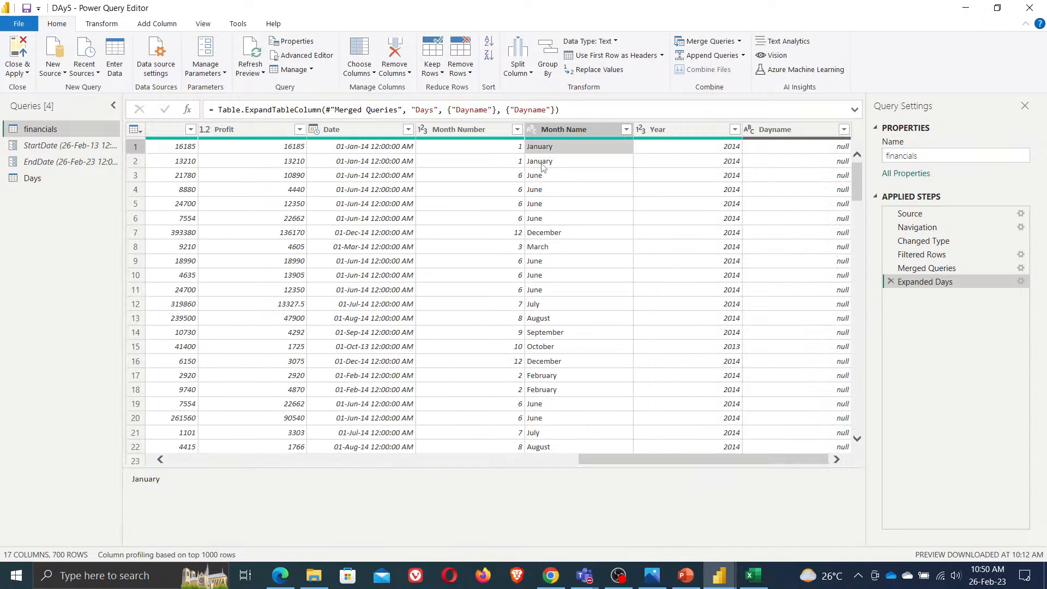
click(543, 163)
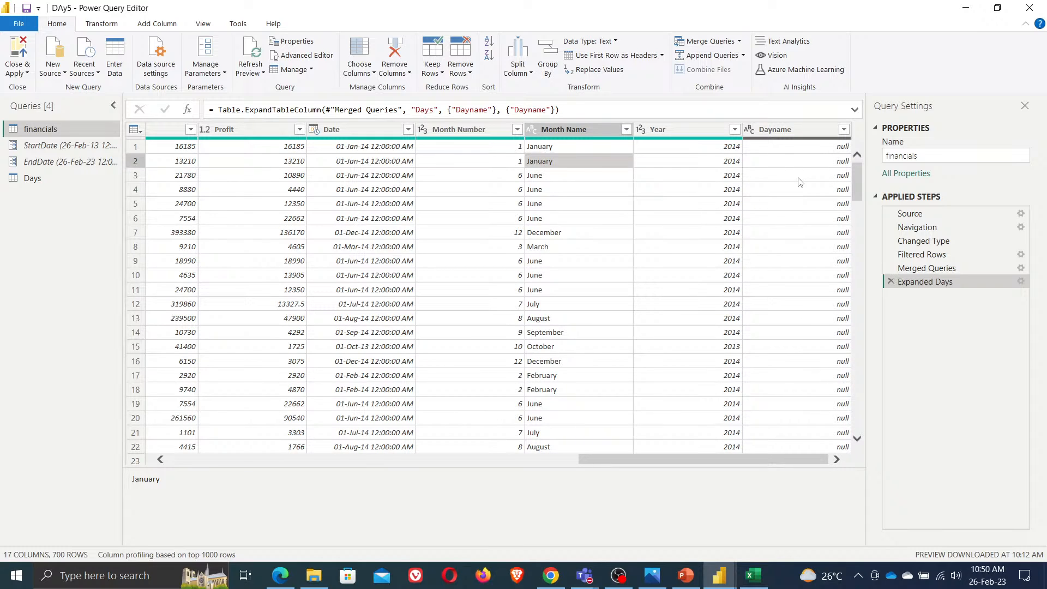
click(28, 181)
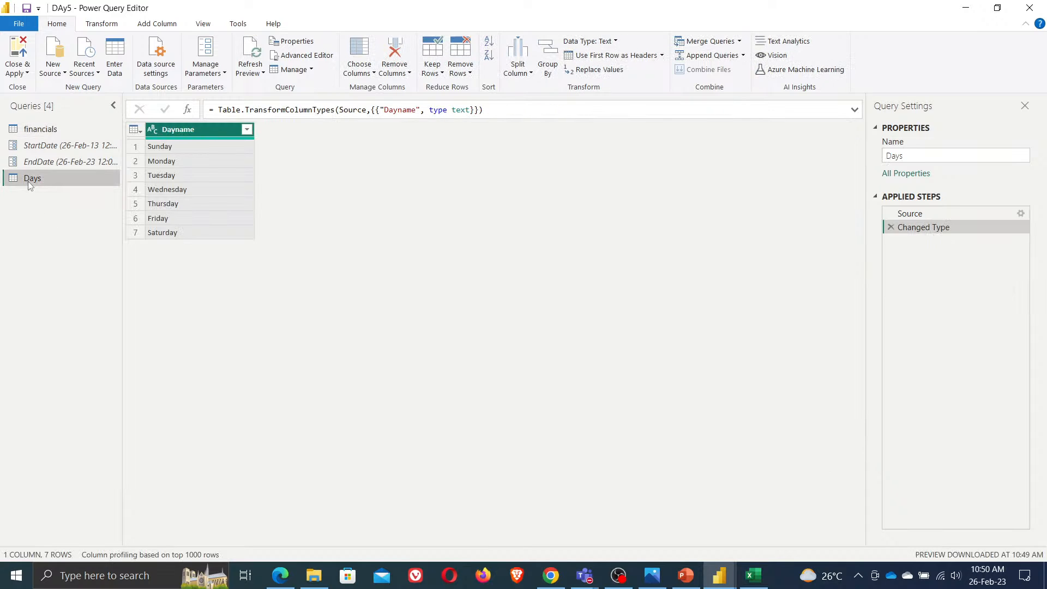
click(39, 129)
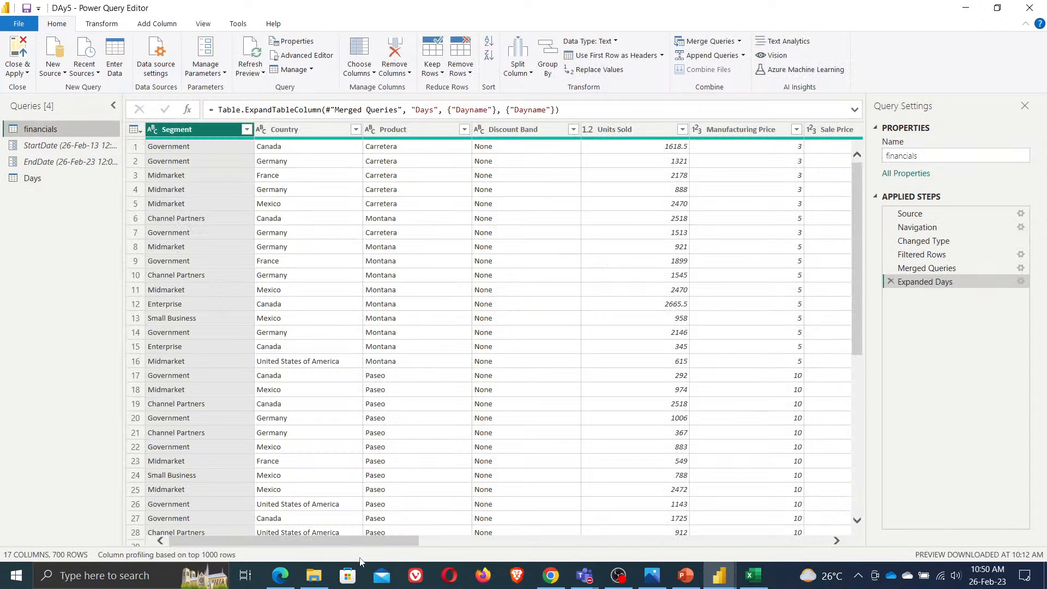
drag(360, 540, 808, 540)
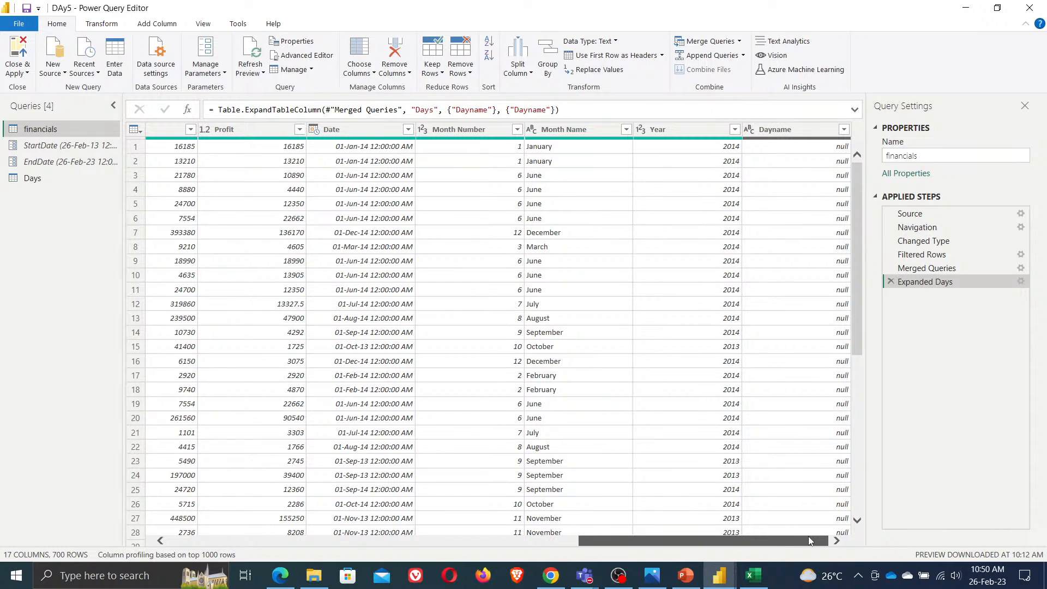
Delete the Expanded Days and Merged Queries applied steps from the financials query
click(891, 281)
click(891, 267)
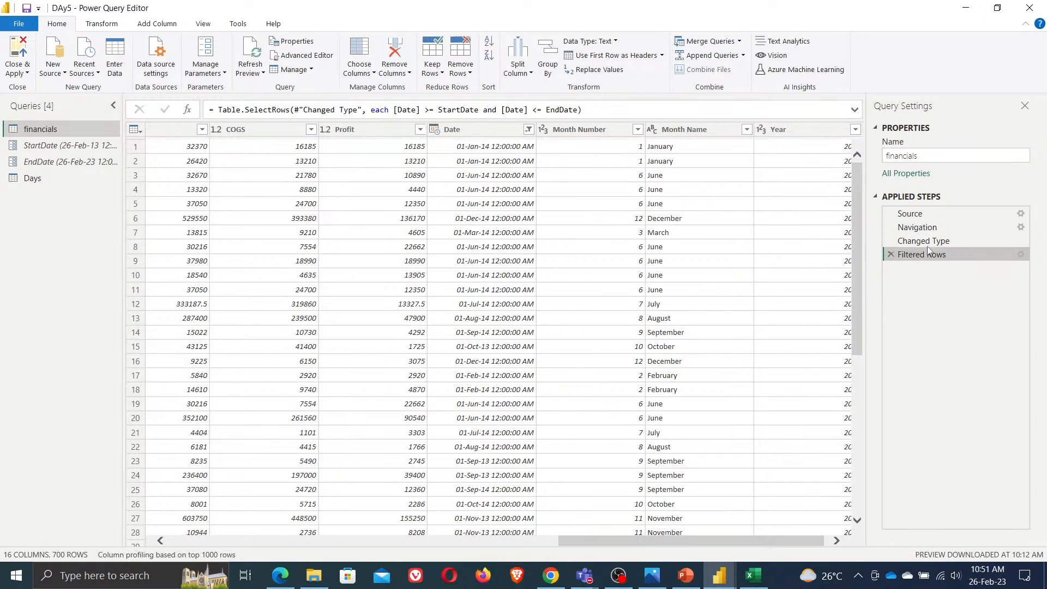
Convert the financials Date column to day names, then delete that day-name extraction step
click(490, 130)
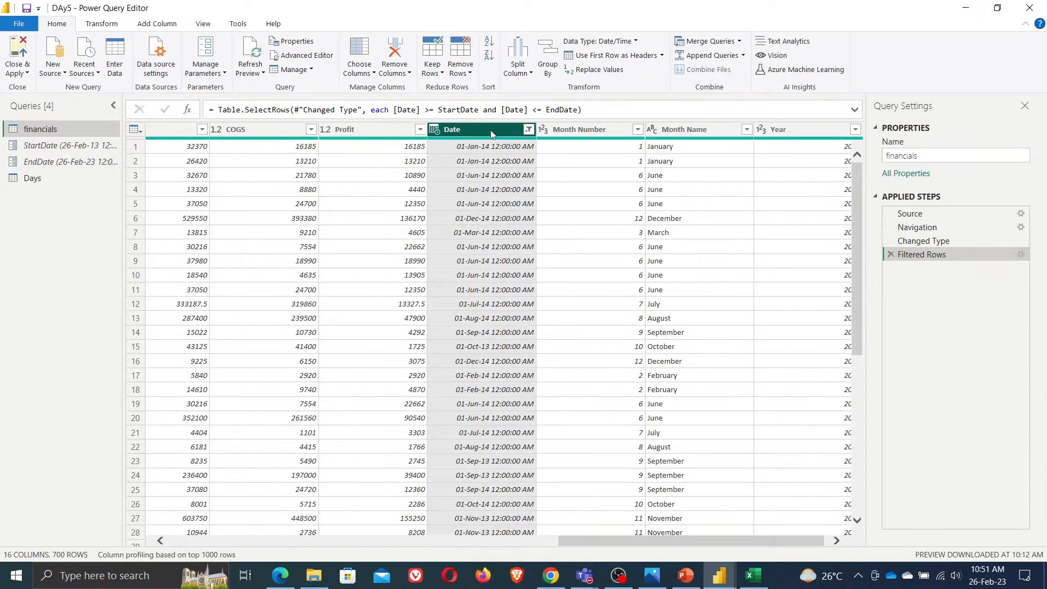
right_click(490, 130)
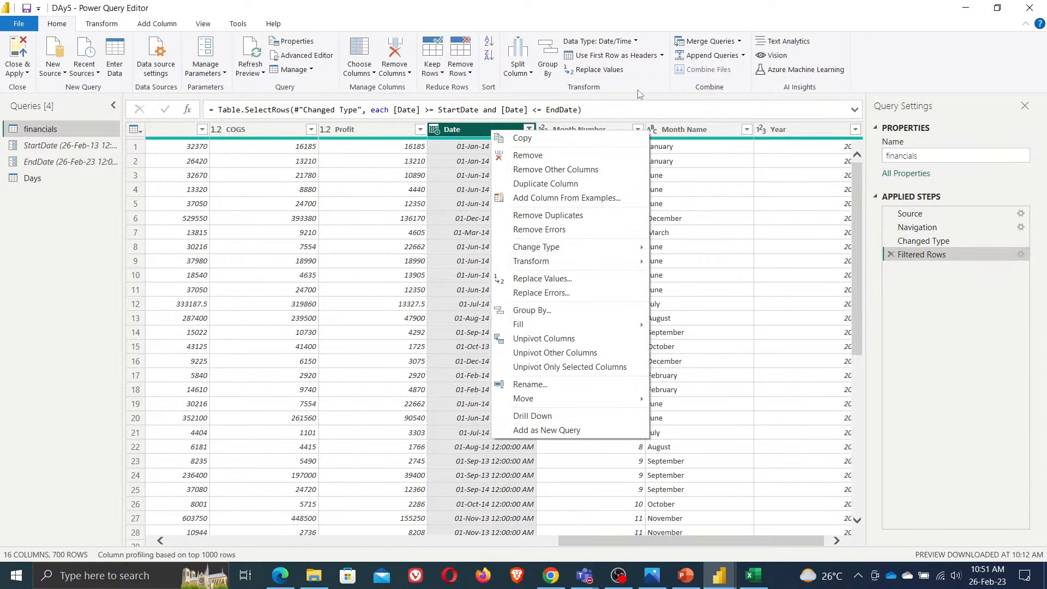
click(637, 91)
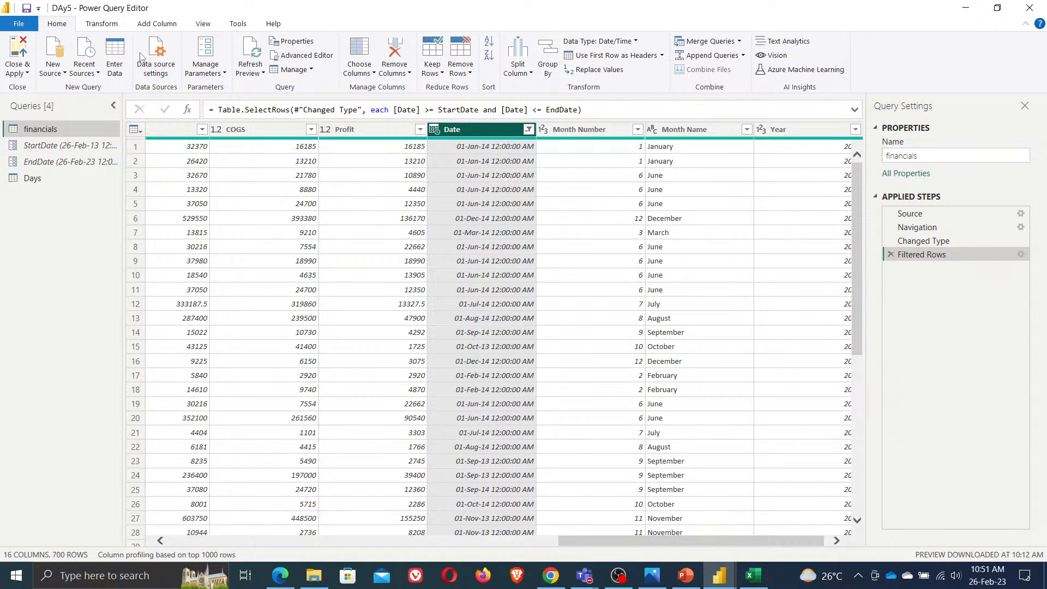
click(102, 24)
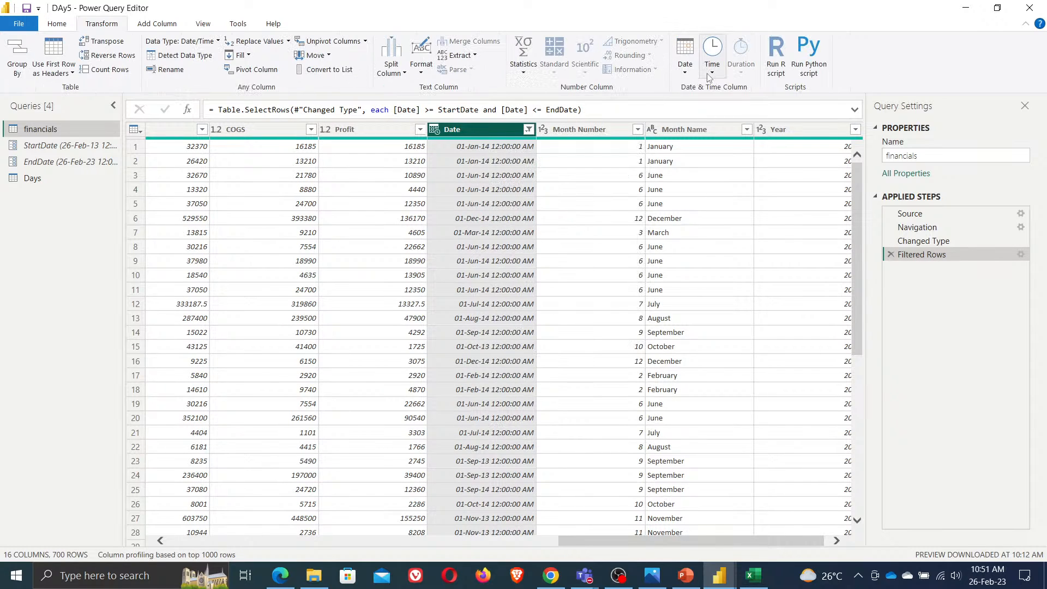
click(689, 76)
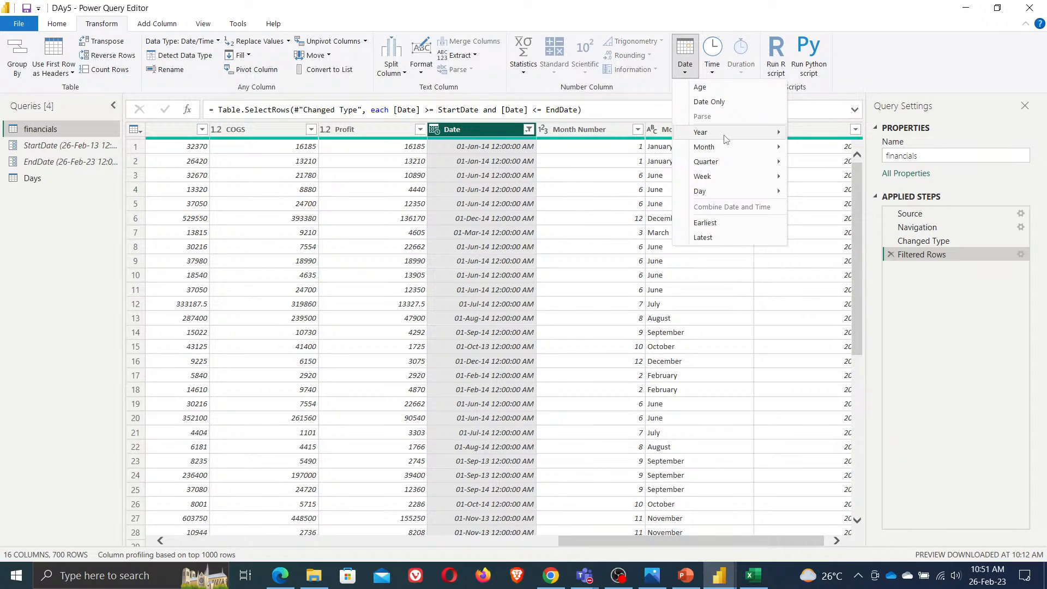
mouse_move(736, 152)
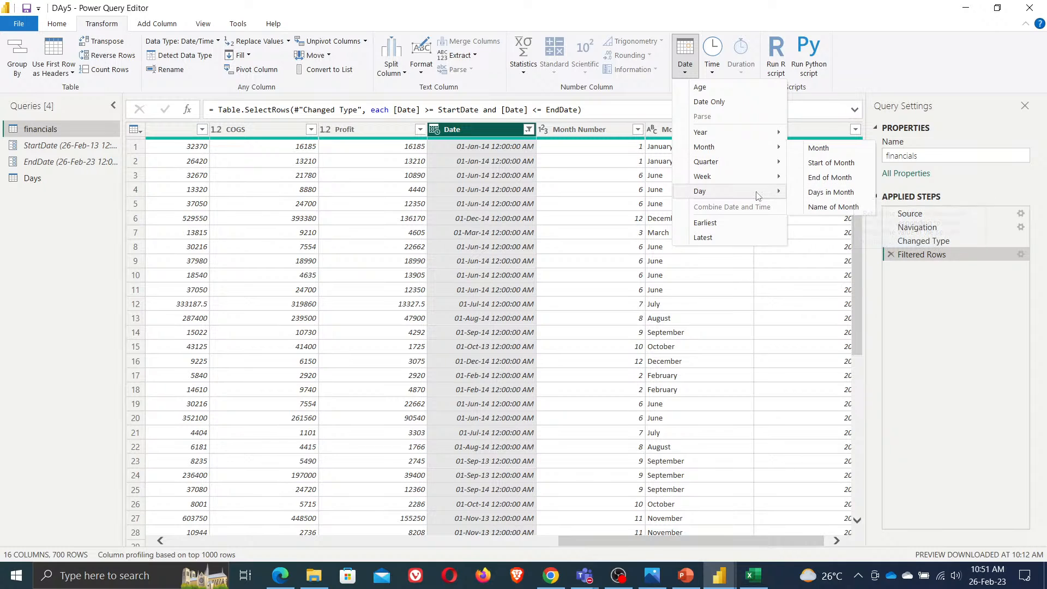
mouse_move(758, 192)
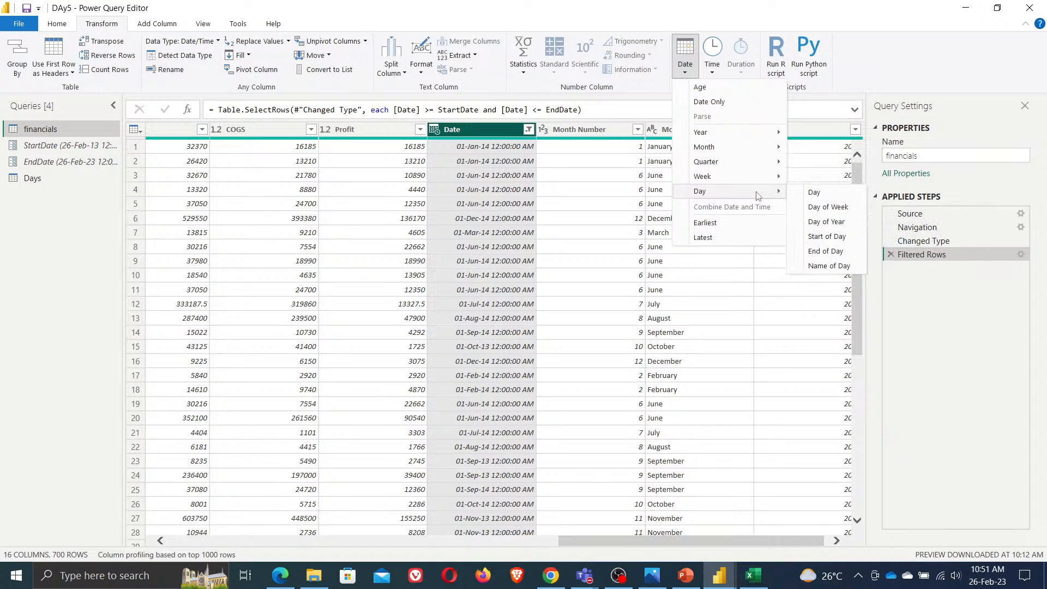
click(840, 265)
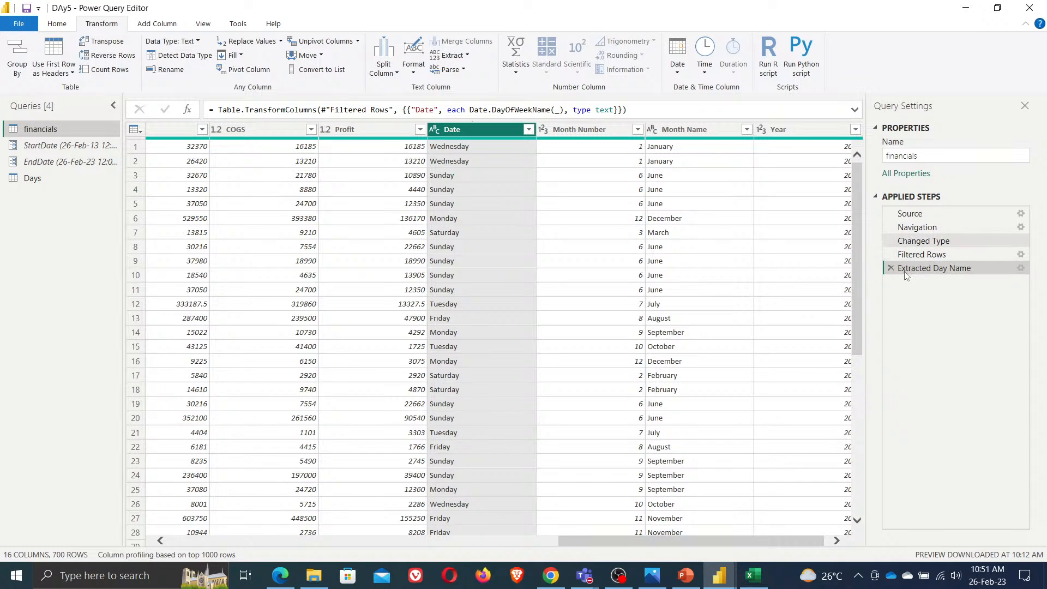
click(891, 268)
Duplicate the financials Date column and convert the copy to day names
right_click(446, 130)
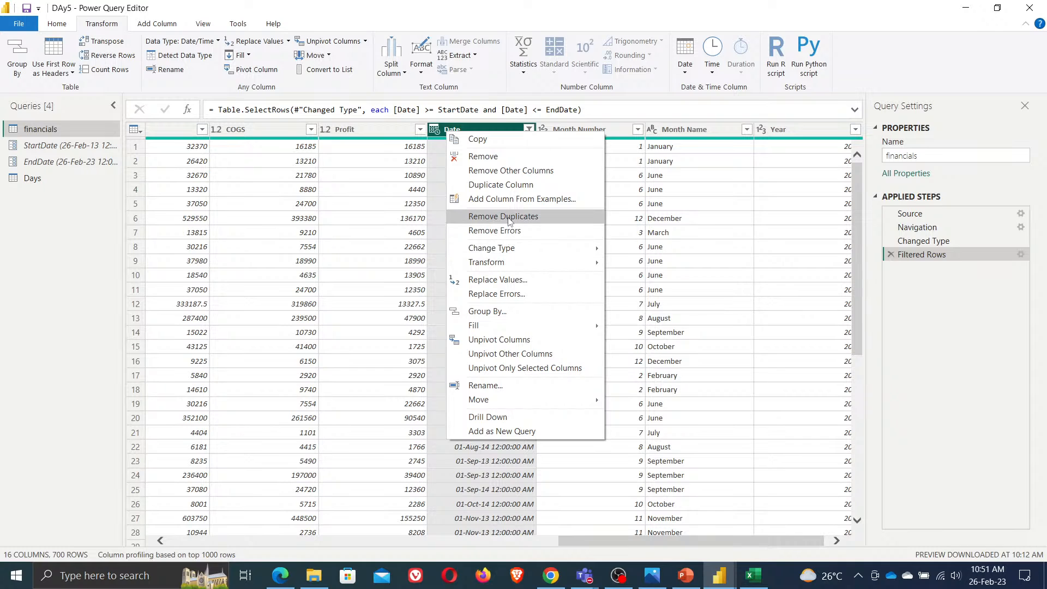
click(501, 184)
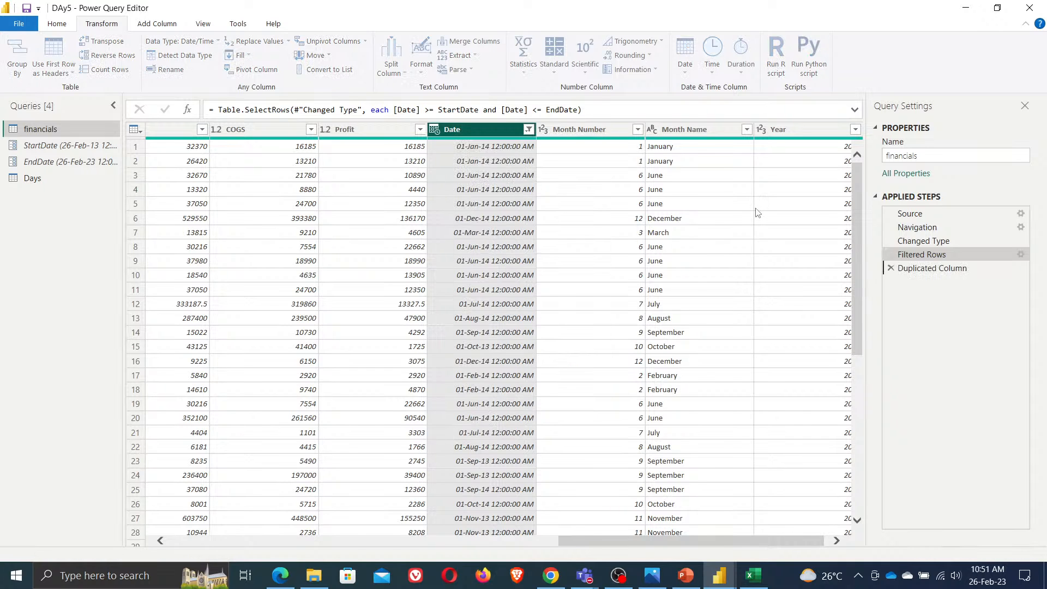
click(685, 55)
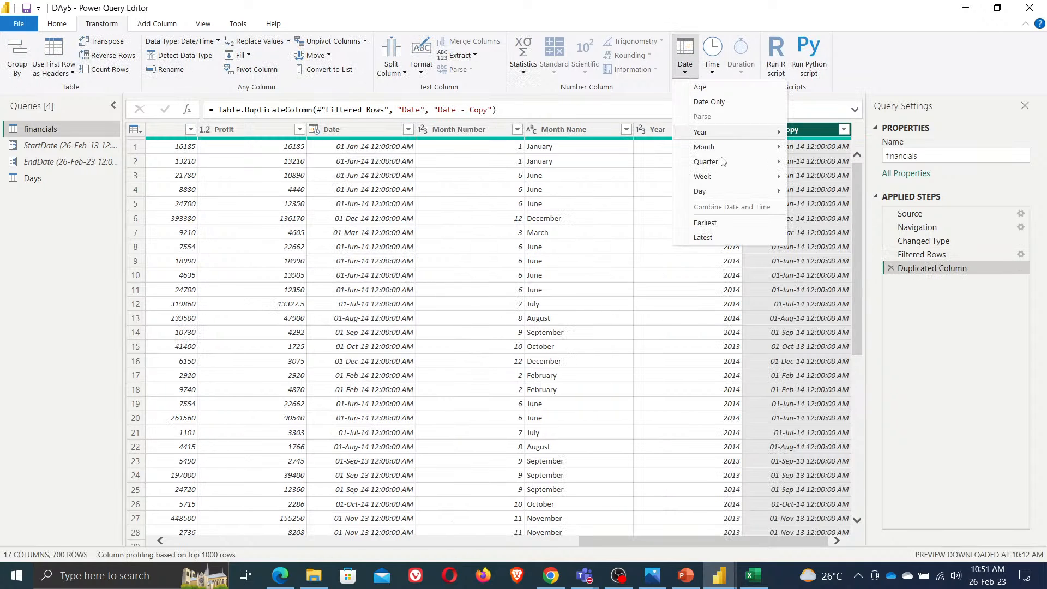
mouse_move(753, 192)
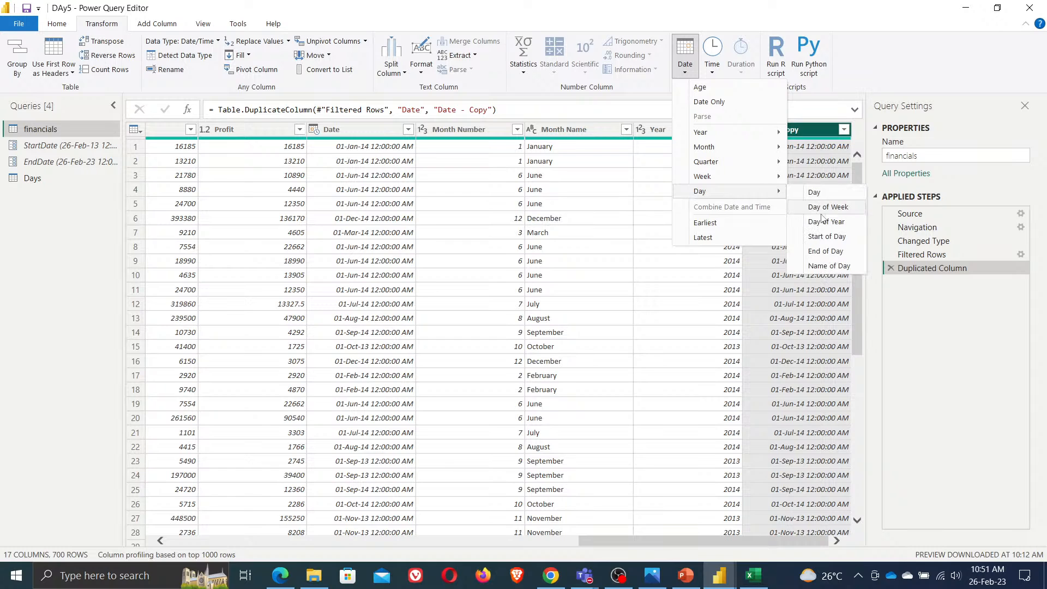
click(829, 266)
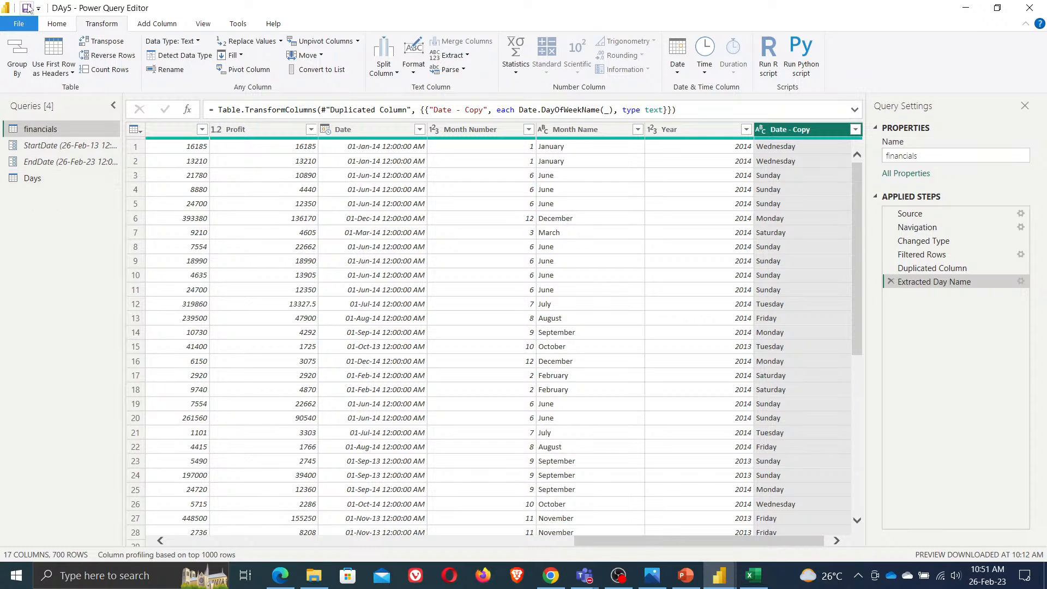
Merge the financials query with the Days query, matching Date - Copy to Dayname as a left outer join
click(56, 24)
click(740, 41)
click(742, 60)
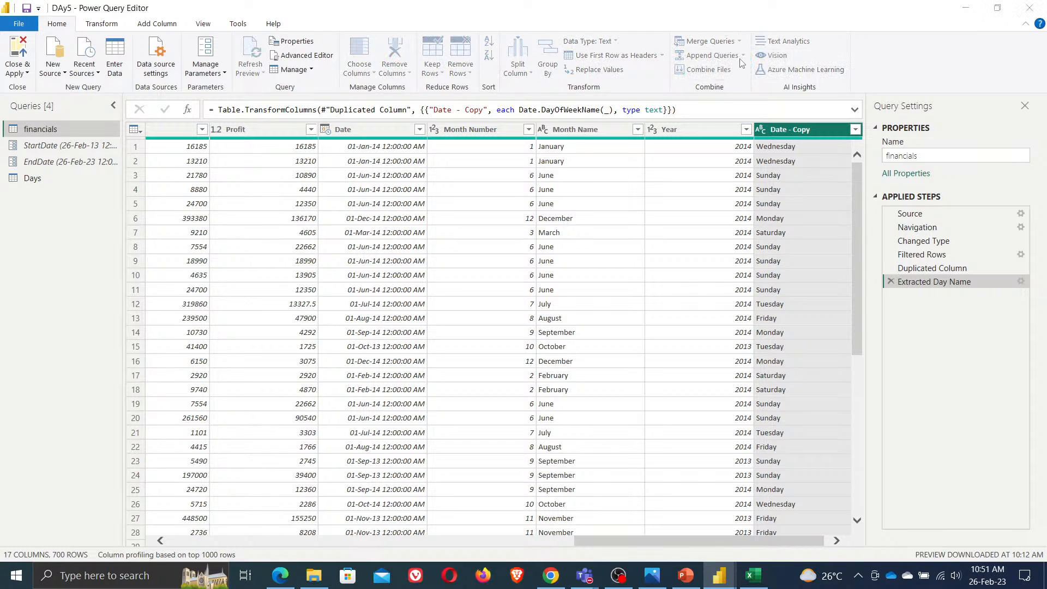
click(384, 267)
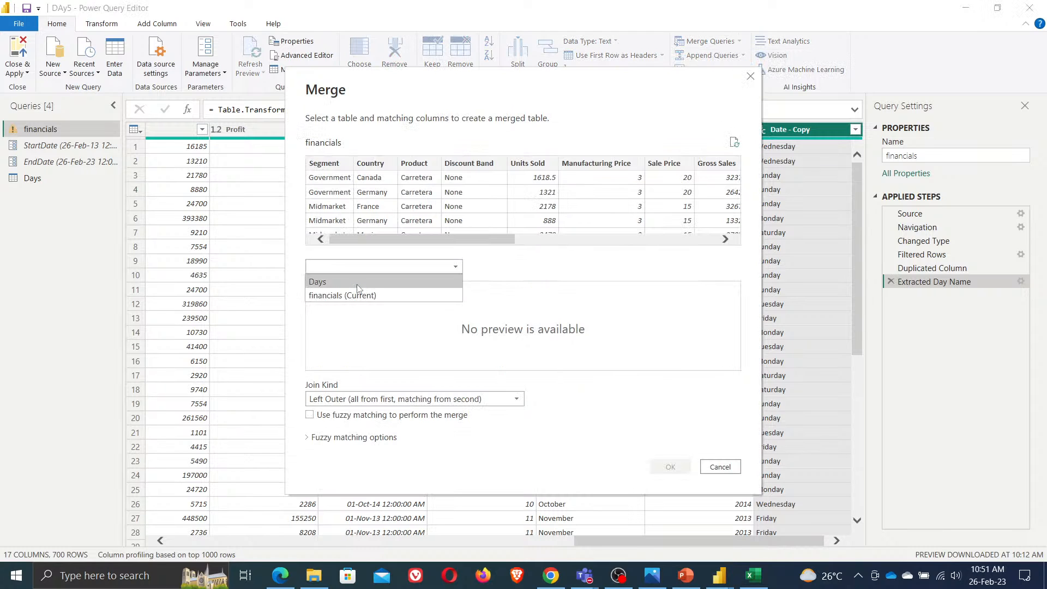
click(327, 282)
drag(418, 239, 806, 228)
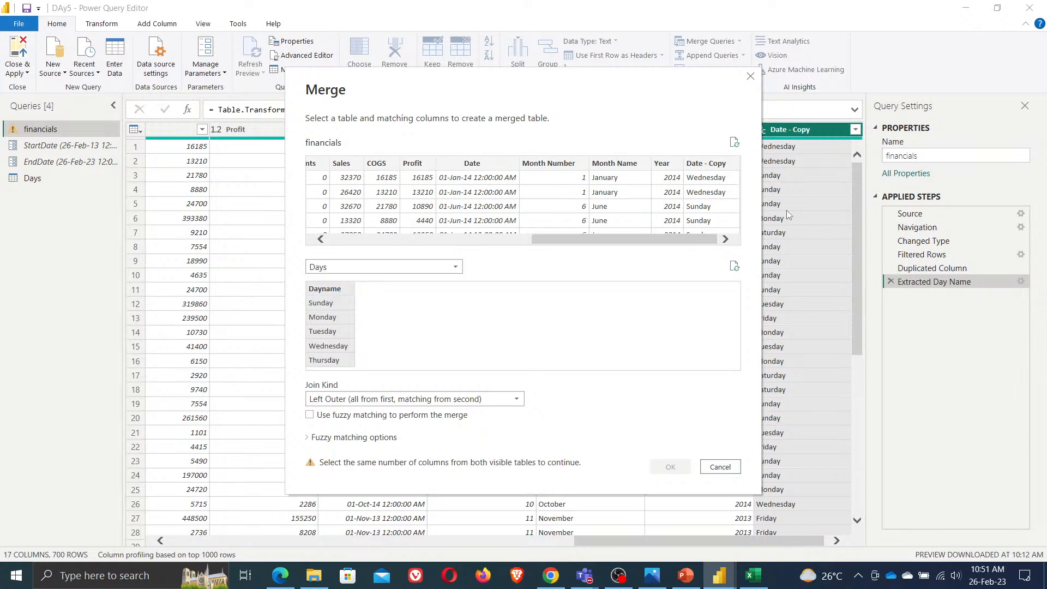
click(699, 166)
click(682, 466)
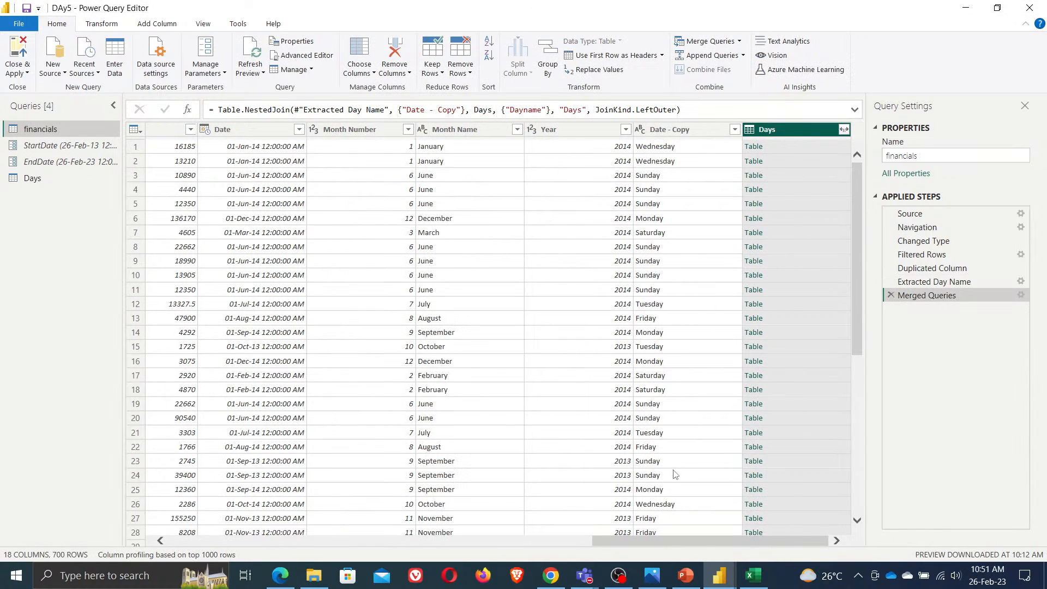
Expand the merged Days column to its Dayname field without the original column name prefix
click(845, 130)
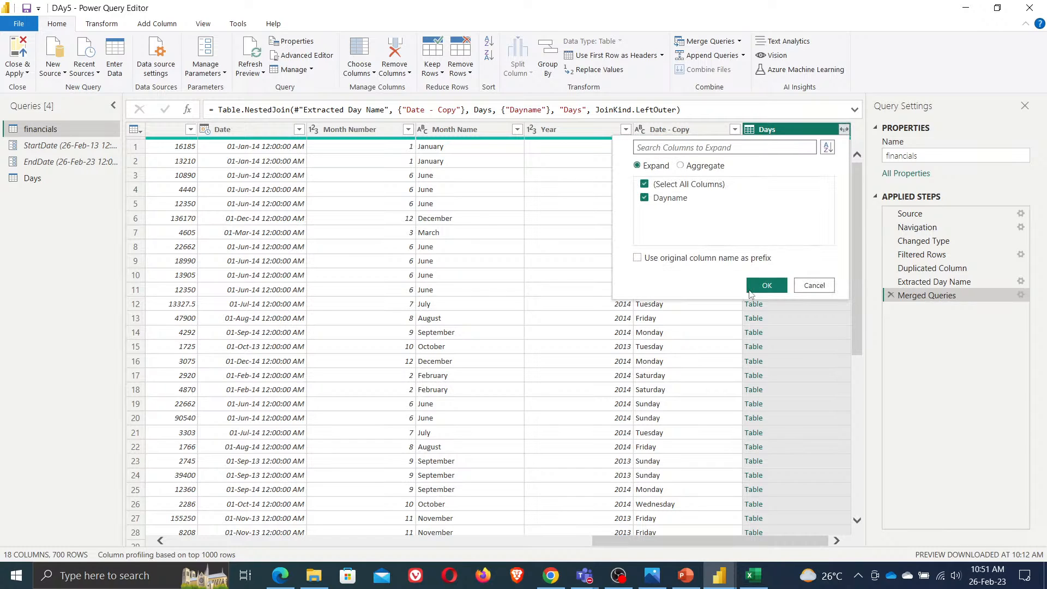
click(765, 285)
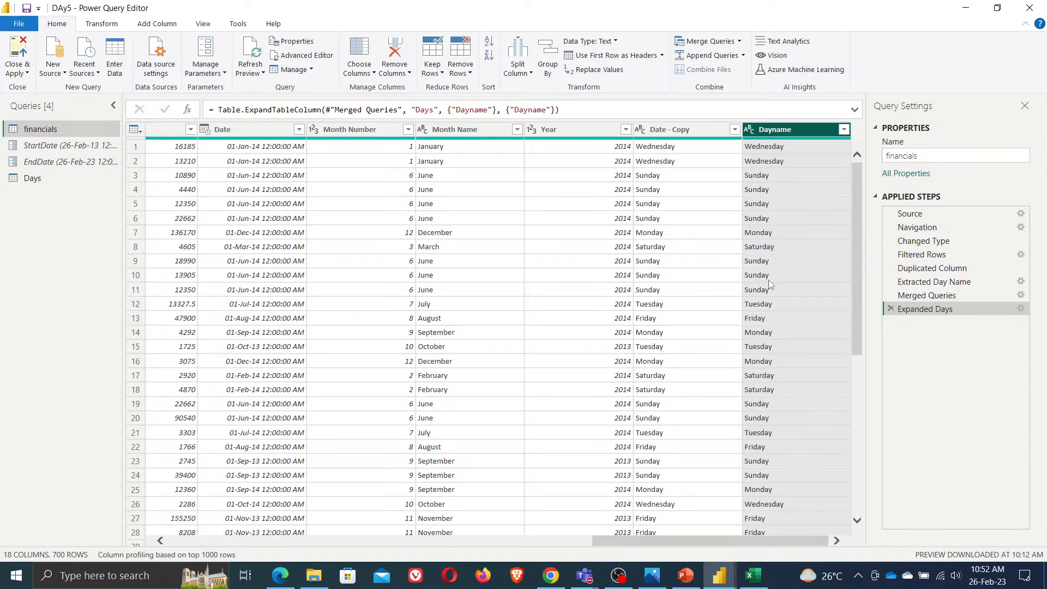
Filter the Dayname column to exclude Friday, Saturday and Sunday
click(844, 130)
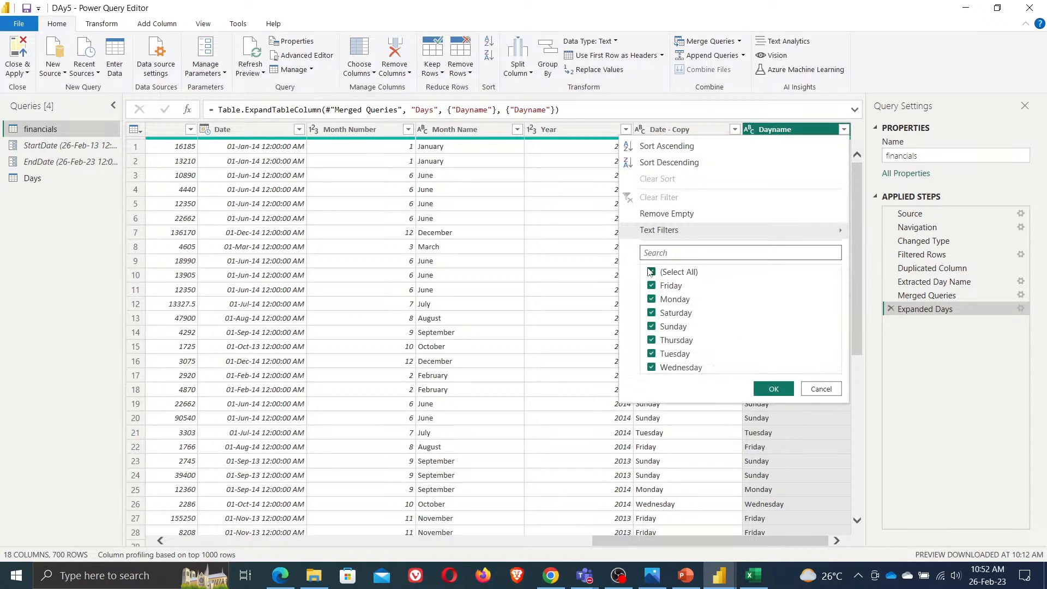
click(651, 286)
click(675, 313)
click(675, 327)
click(774, 389)
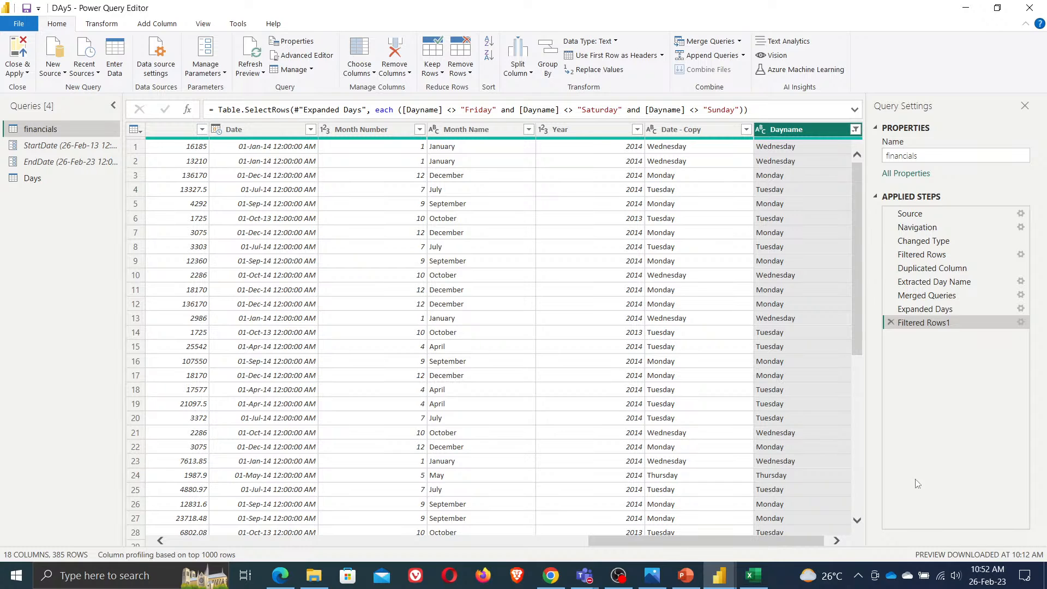
Review the Excel day-name list and the filtered weekday rows and Date - Copy values
click(753, 576)
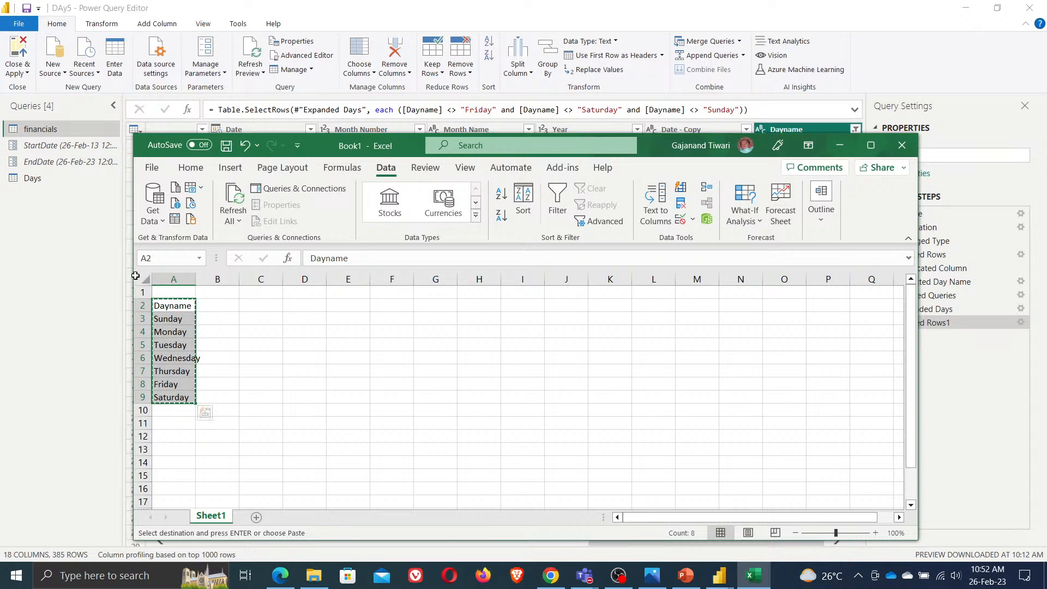
click(840, 145)
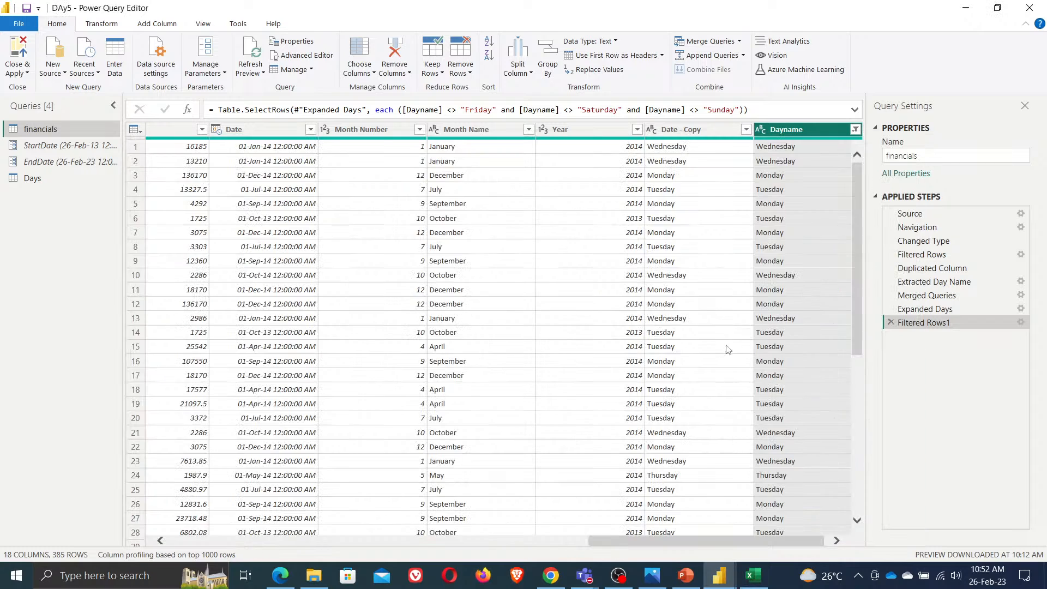
scroll(748, 415, down, 20)
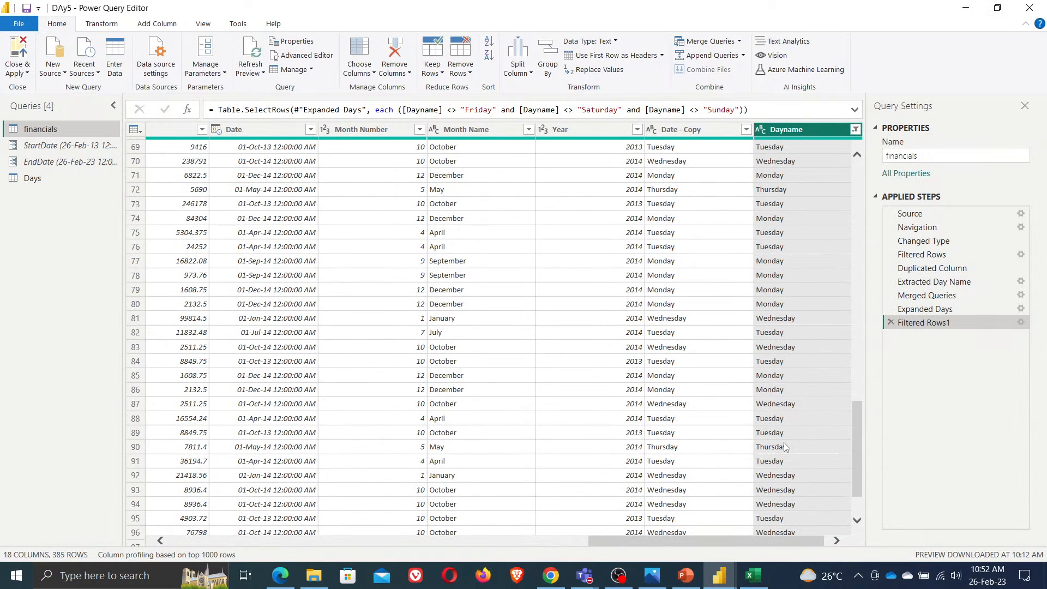
scroll(785, 447, up, 20)
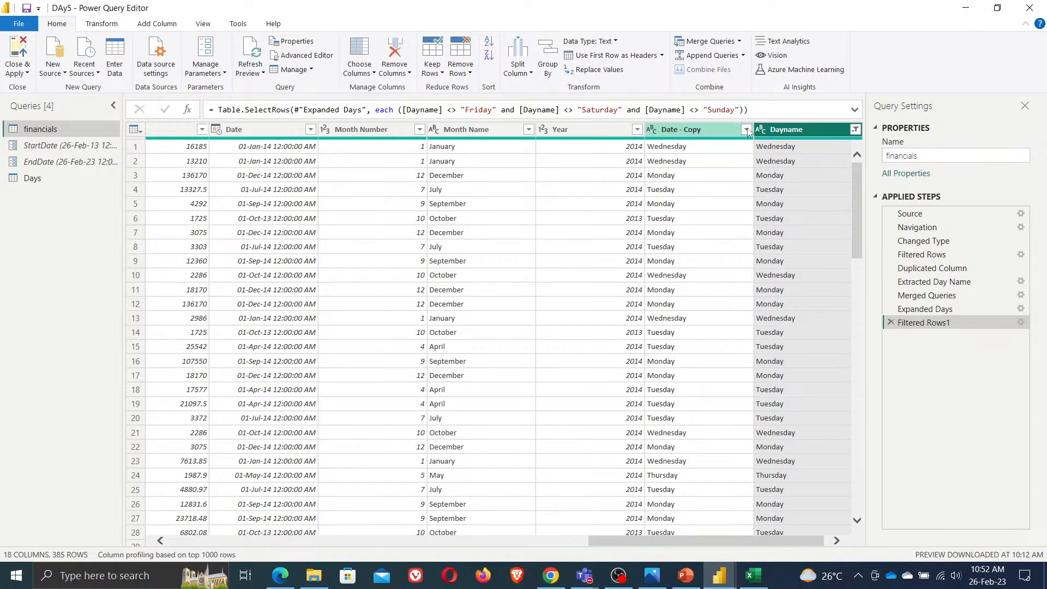
click(746, 129)
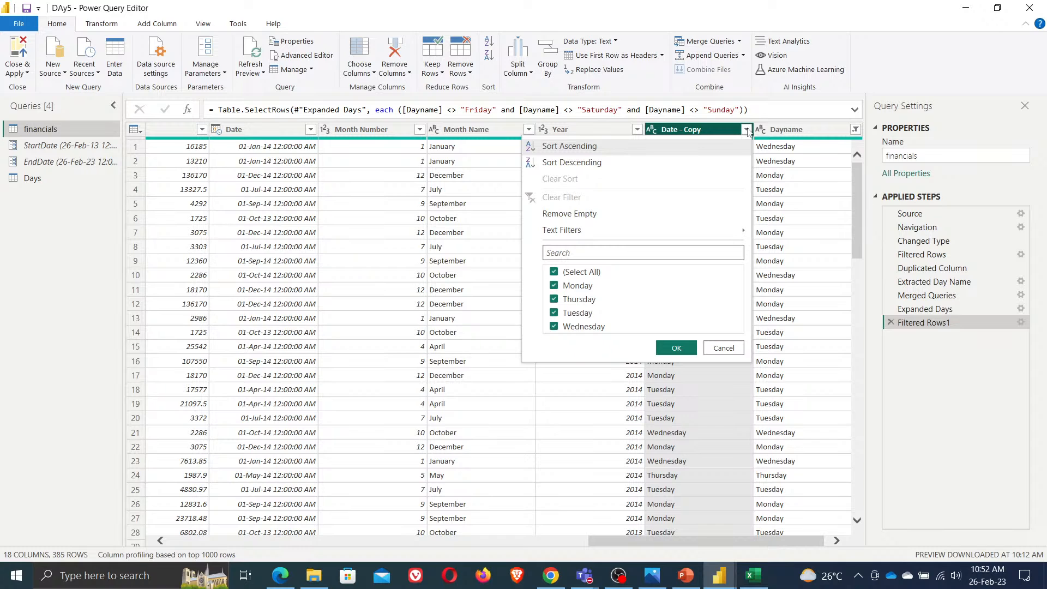
click(207, 304)
Close and apply the query changes, then save the report
click(20, 72)
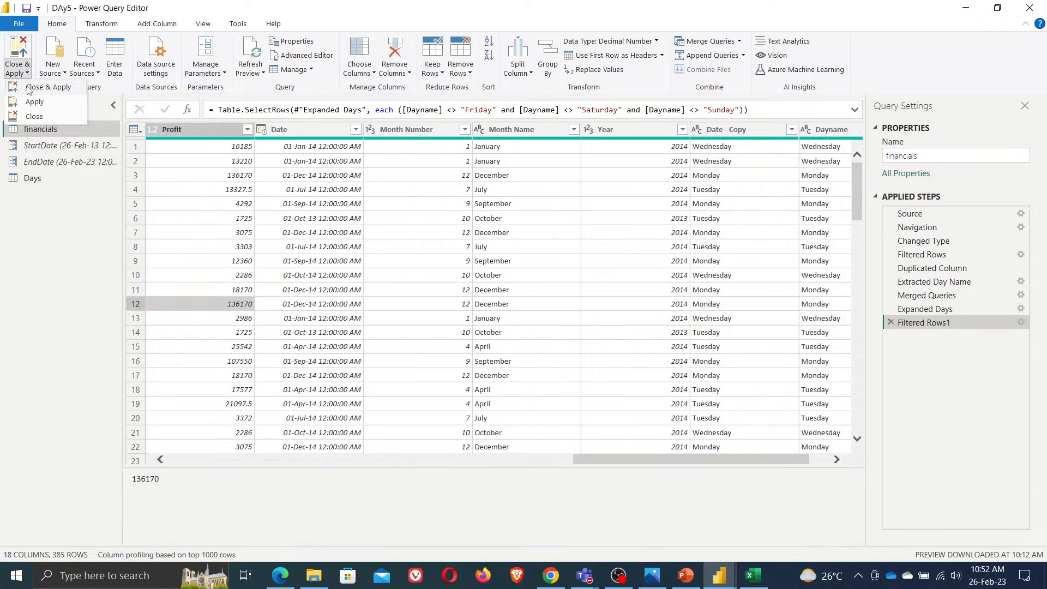
click(34, 96)
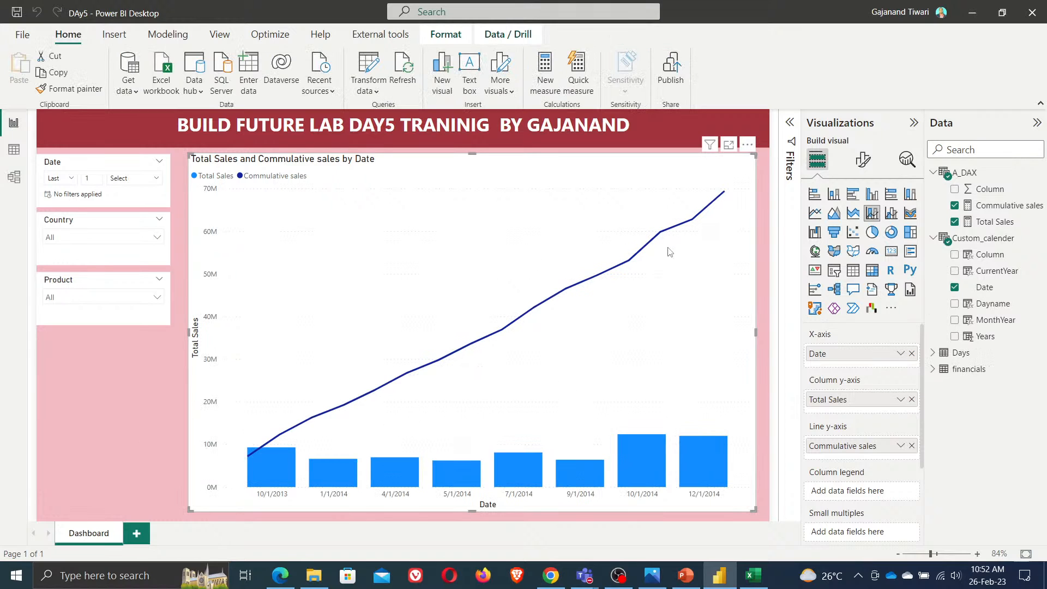
click(18, 13)
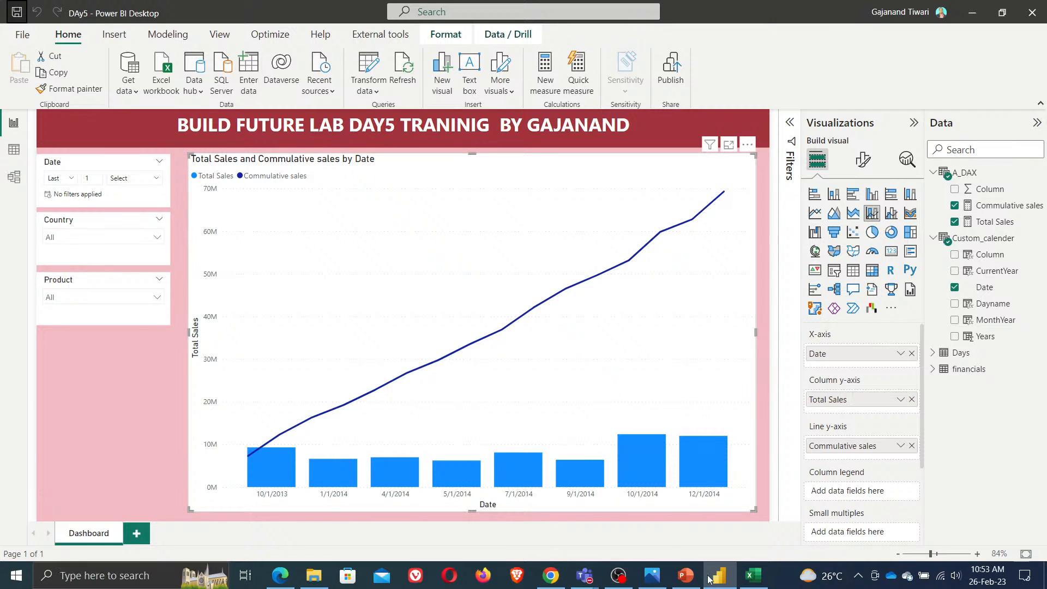
View the Day 5 training agenda image
click(654, 577)
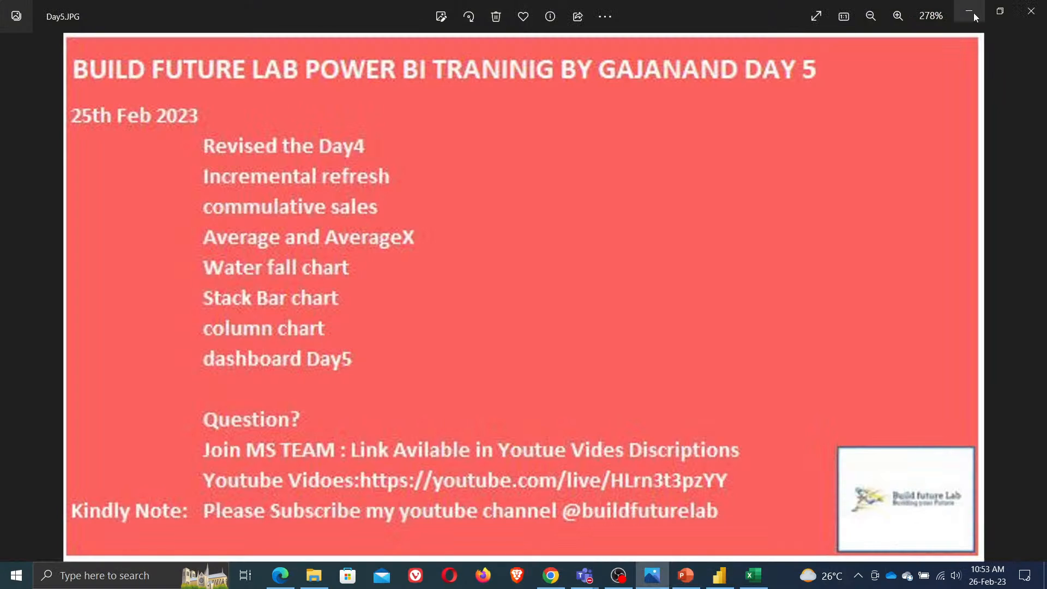
click(976, 18)
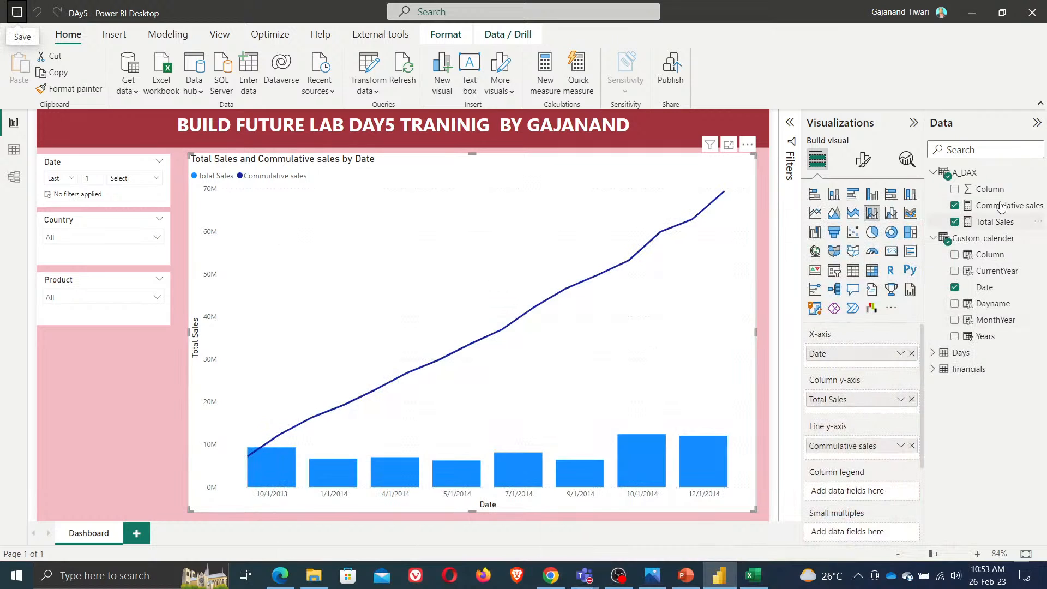
Create a measure in A_DAX named Avge = AVERAGE(financials[ Sales])
right_click(974, 175)
click(954, 183)
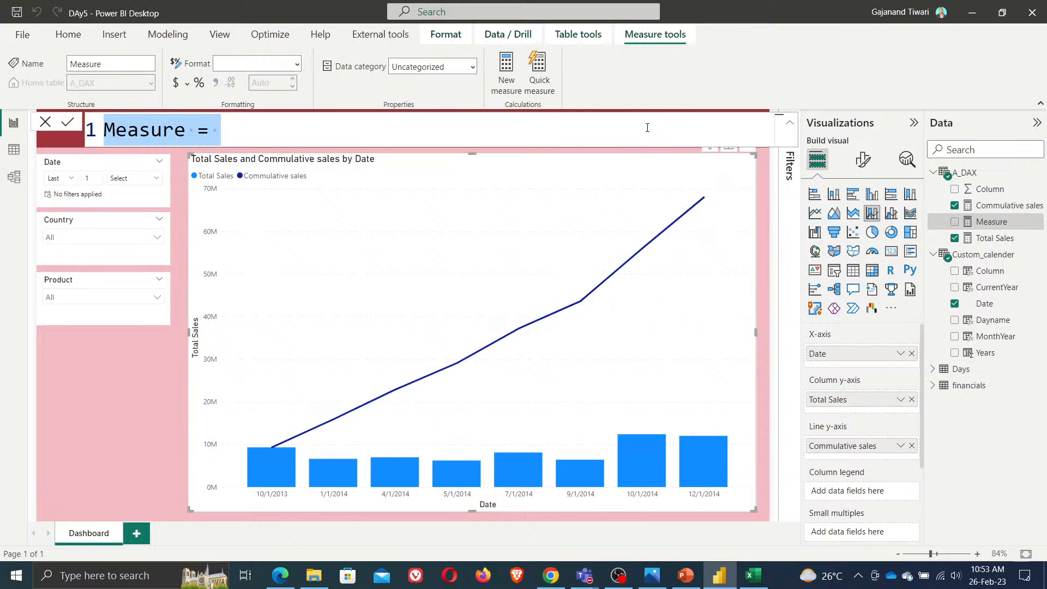
text(Avge = av)
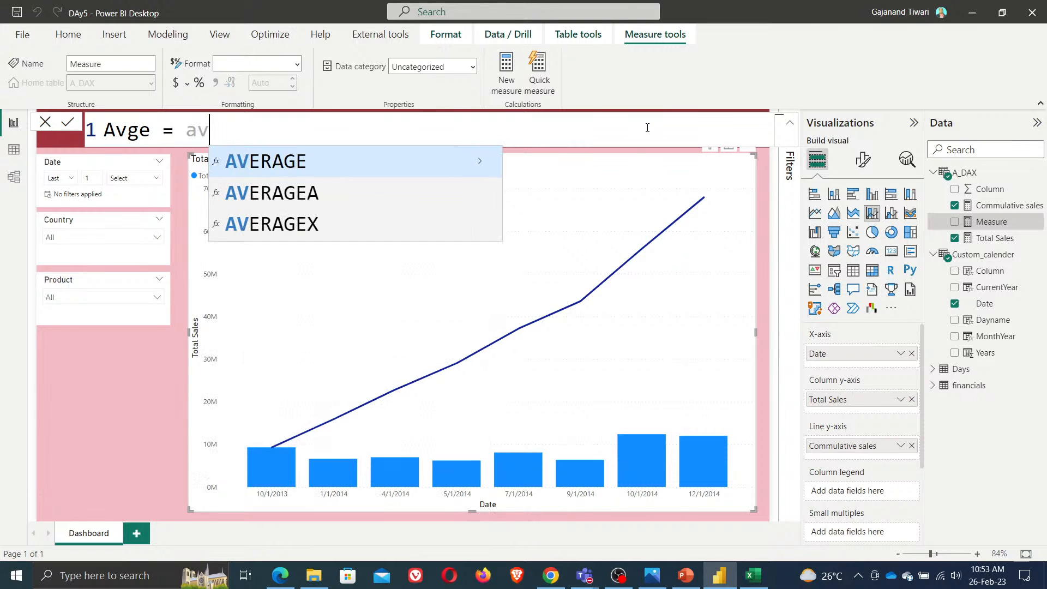
key(Tab)
text(sal)
key(Up)
key(Up)
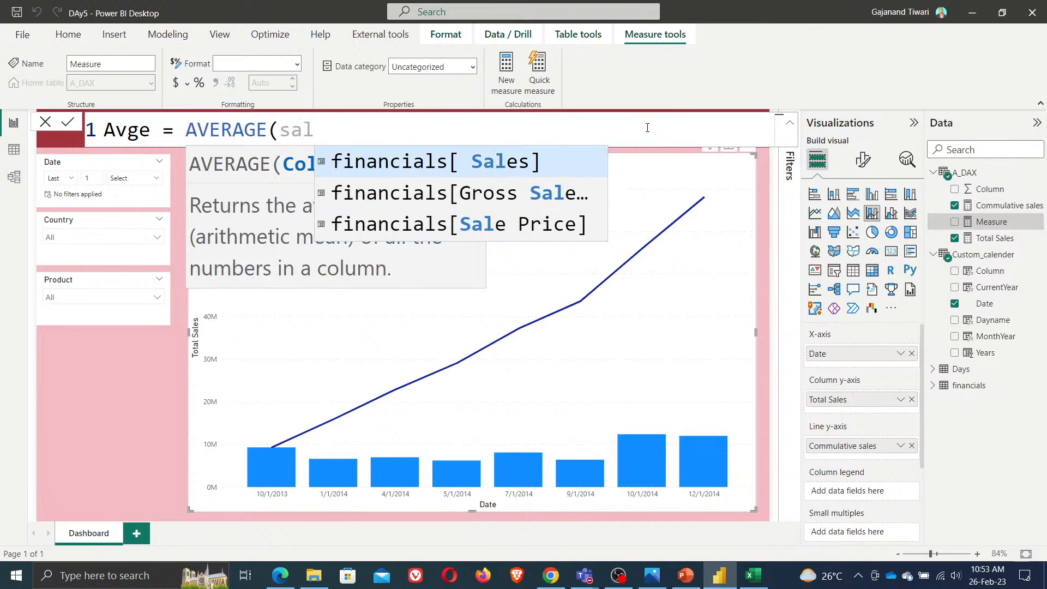
key(Tab)
text())
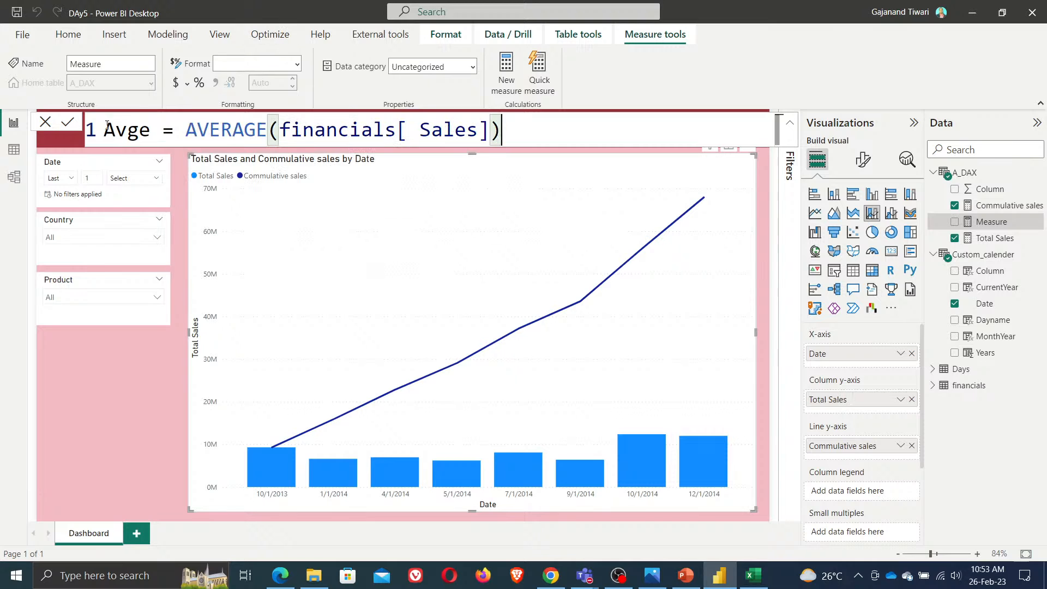
key(Return)
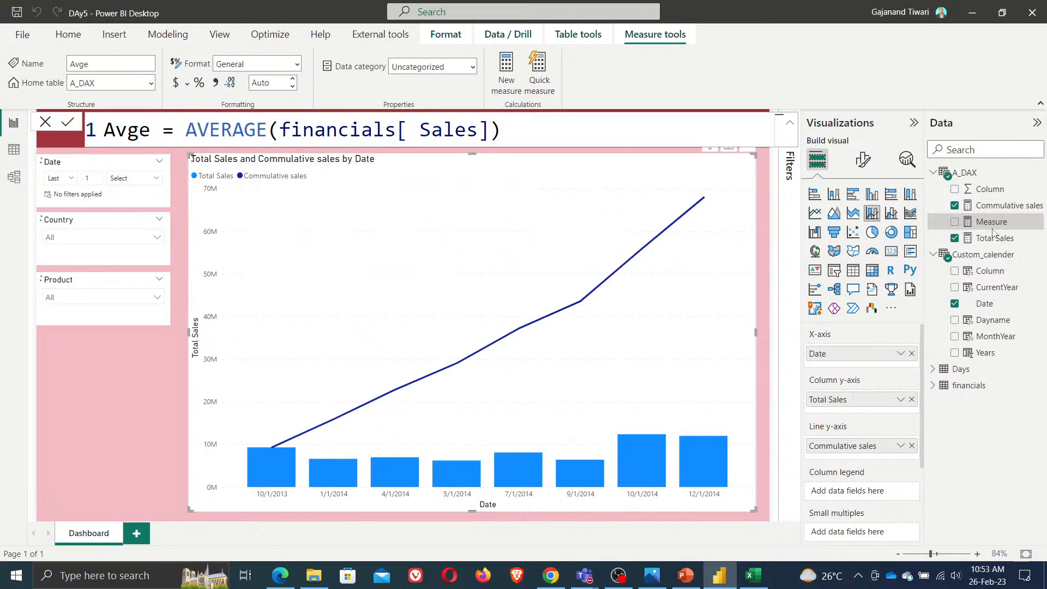
Create a measure in A_DAX named AVeragexvalue = AVERAGEX(financials, financials[Gross Sales])
right_click(964, 173)
key(Escape)
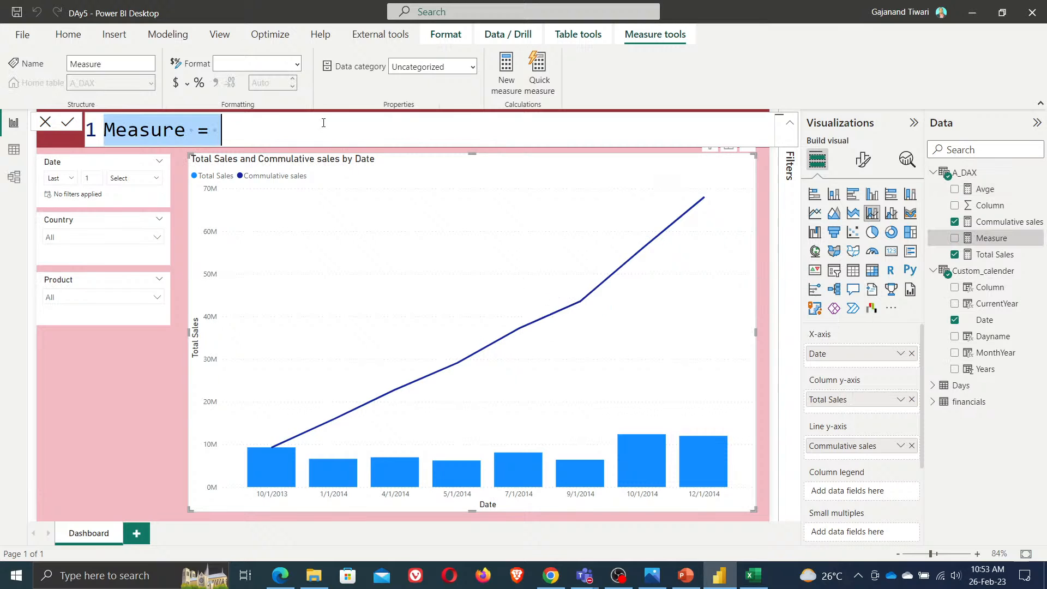
text(AVeragex)
text( =)
key(Left)
key(Left)
key(Left)
text(value)
key(Right)
key(Right)
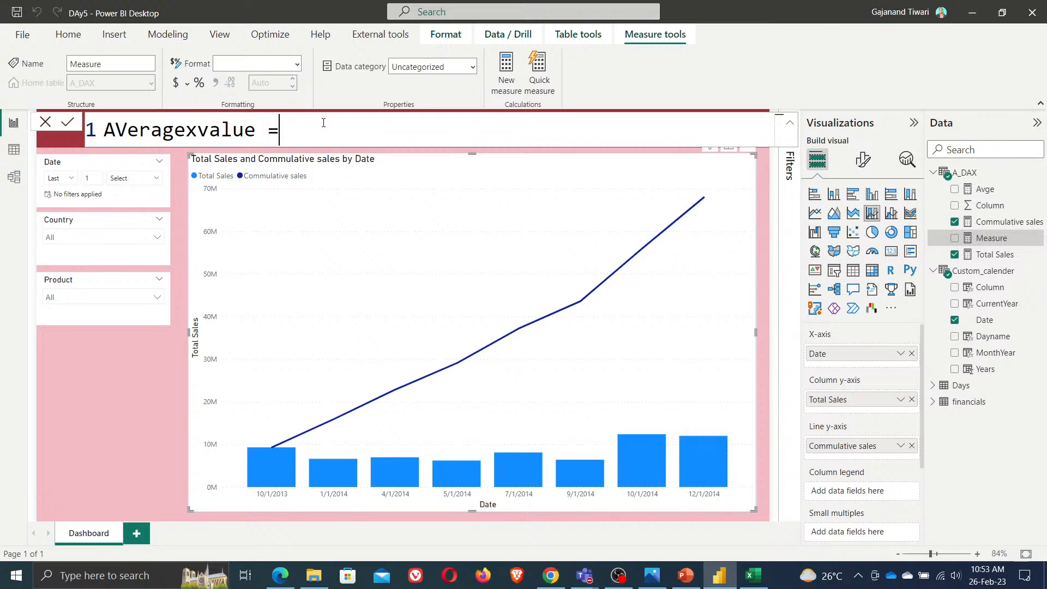
text(aver)
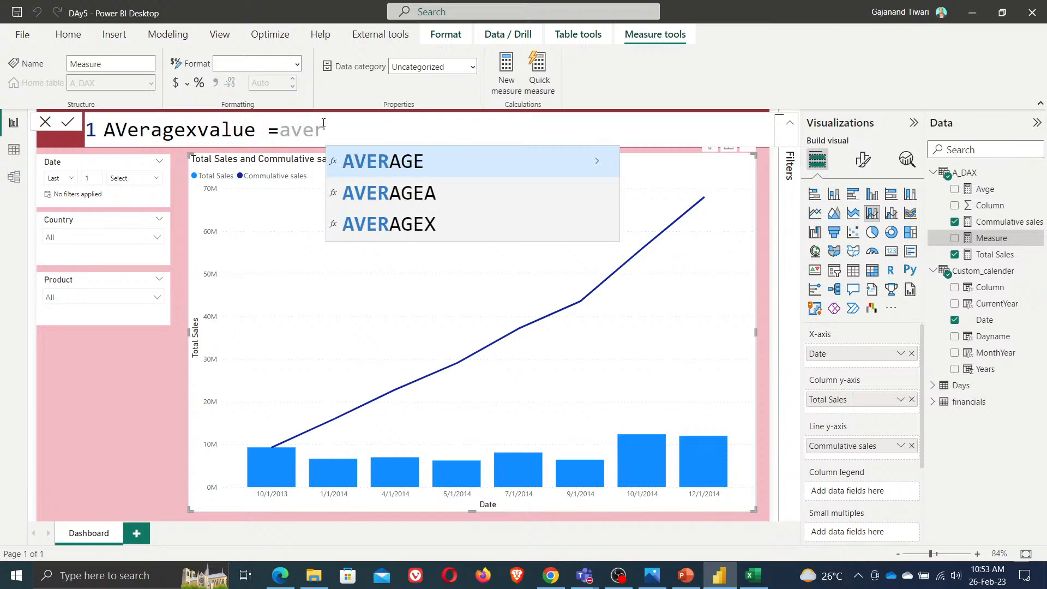
key(Down)
key(Down)
key(Tab)
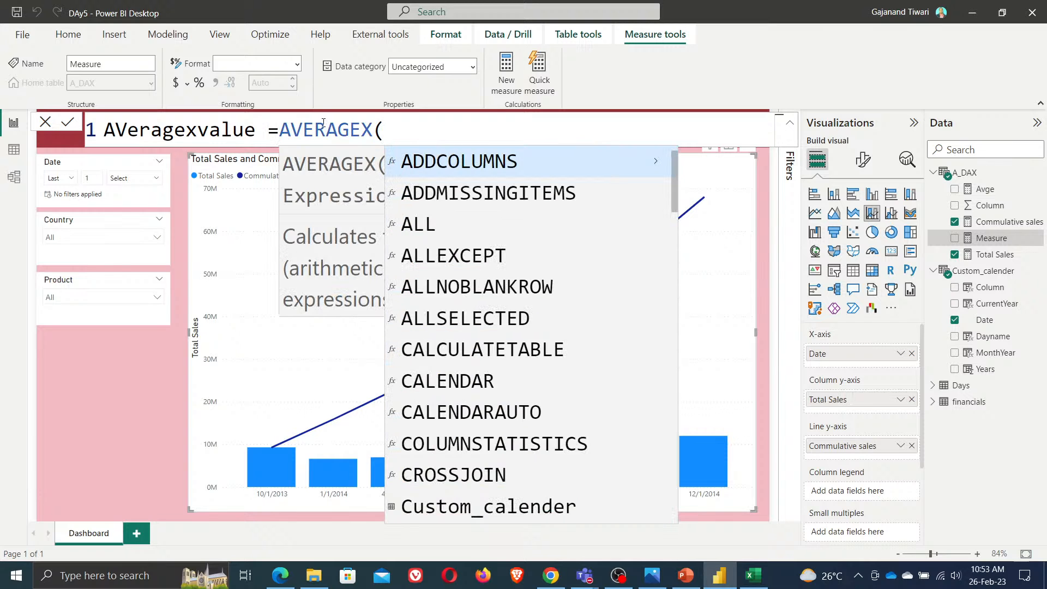
text(fin)
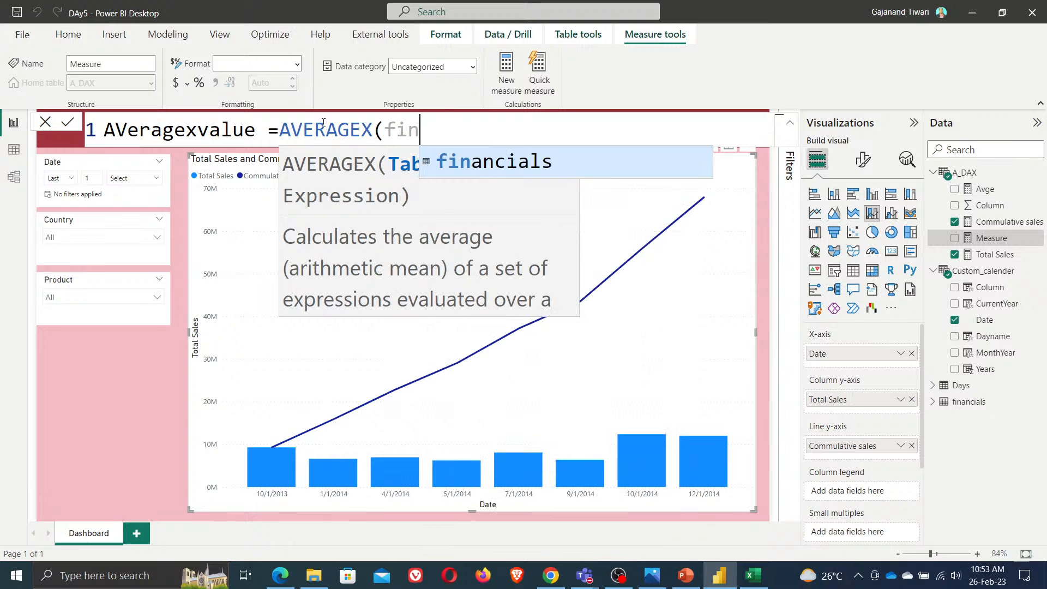
key(Tab)
text(,gros)
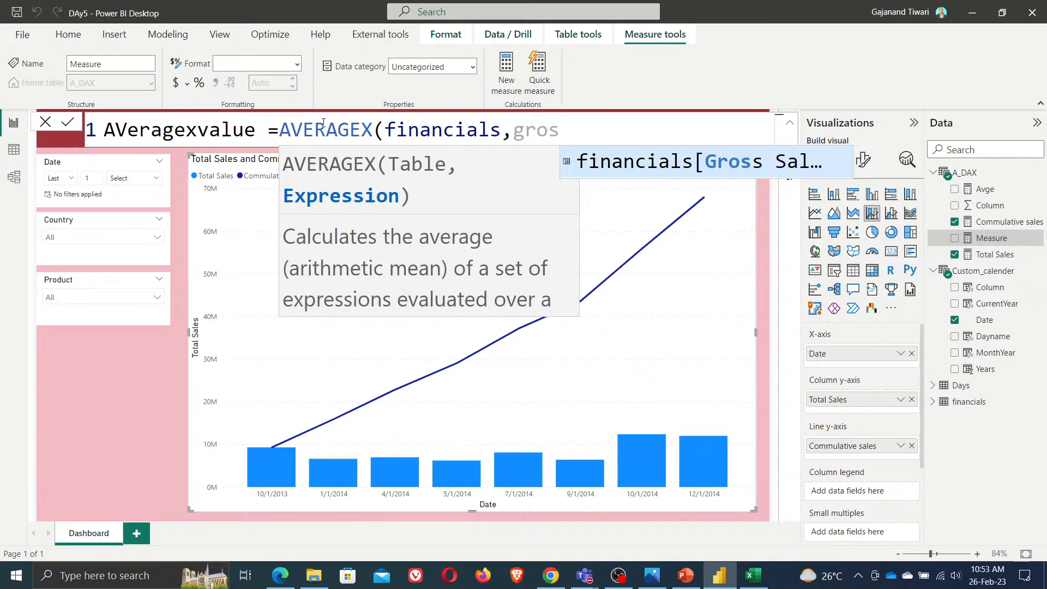
key(Tab)
text())
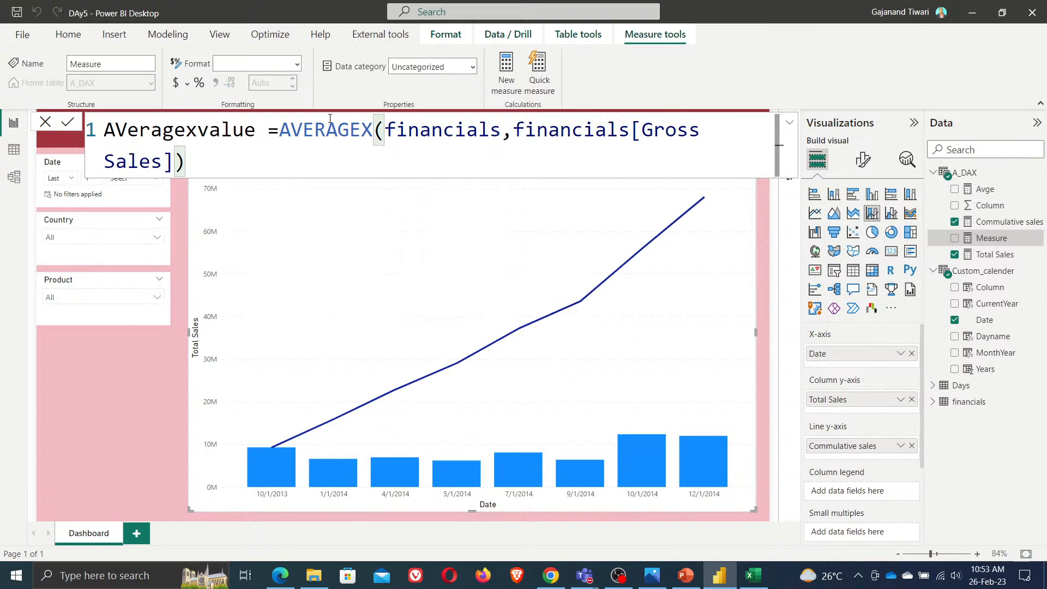
click(66, 123)
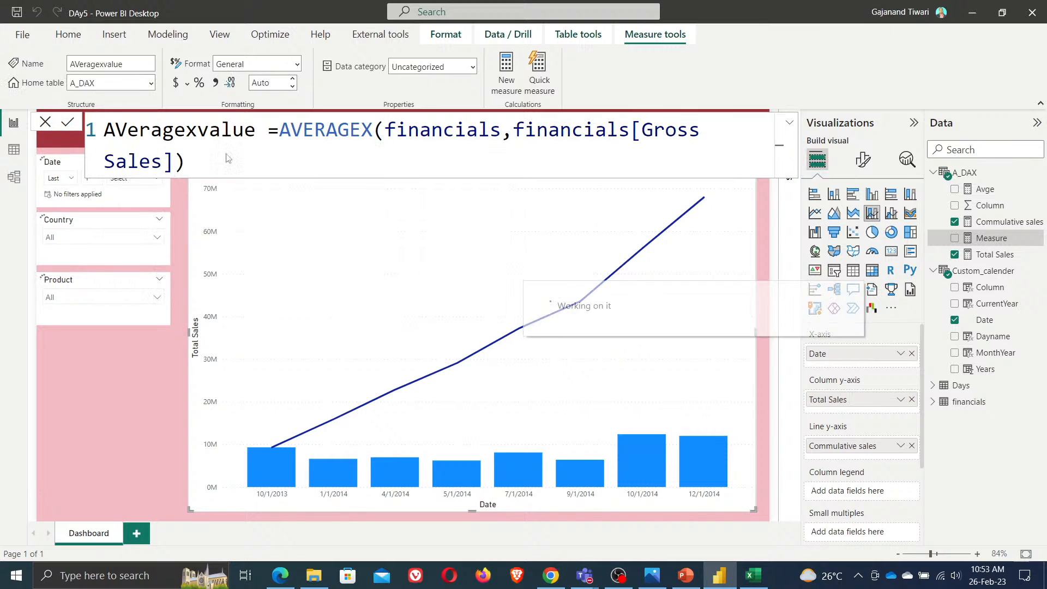
Open the query editor, duplicate the financials query and rename the copy to Waterfall
right_click(964, 177)
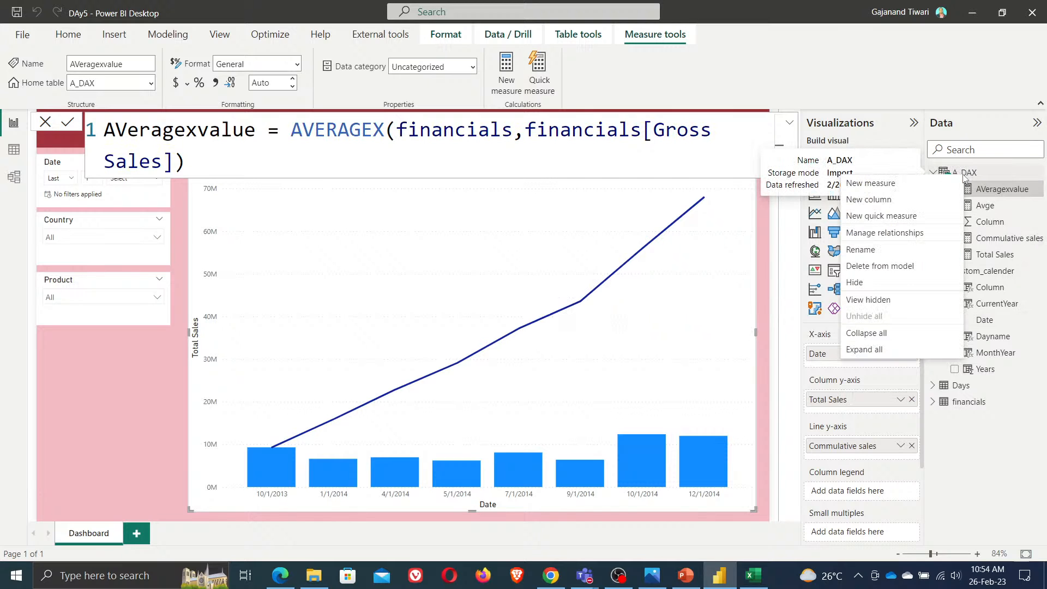
click(880, 80)
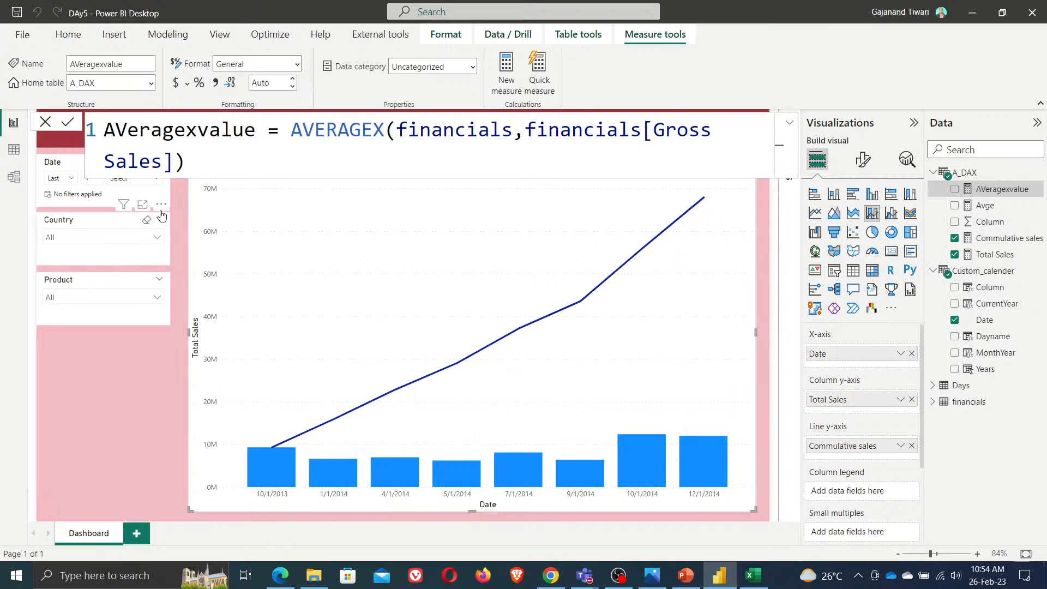
click(66, 39)
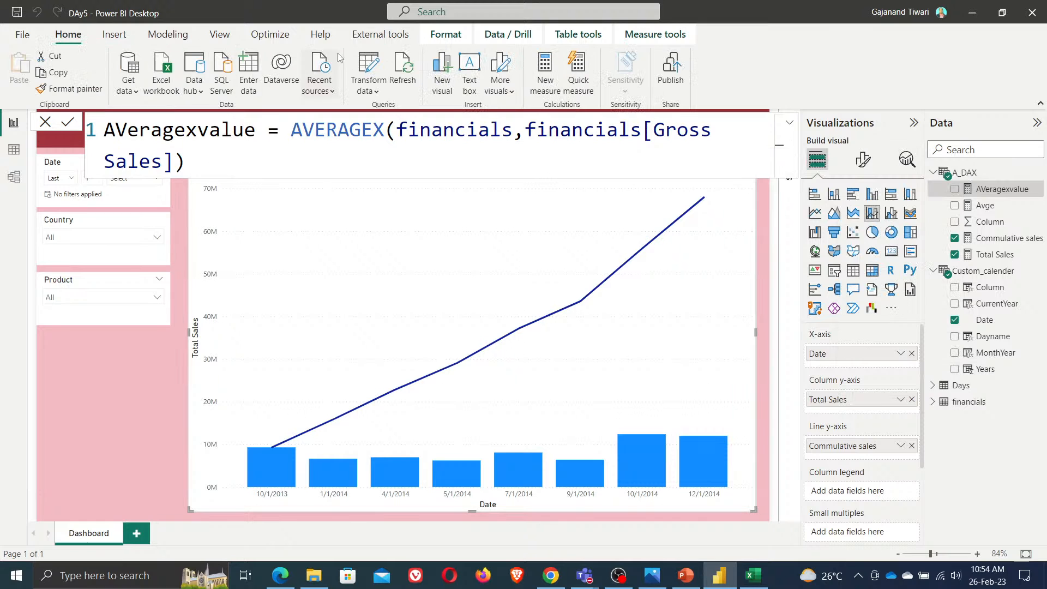
click(373, 67)
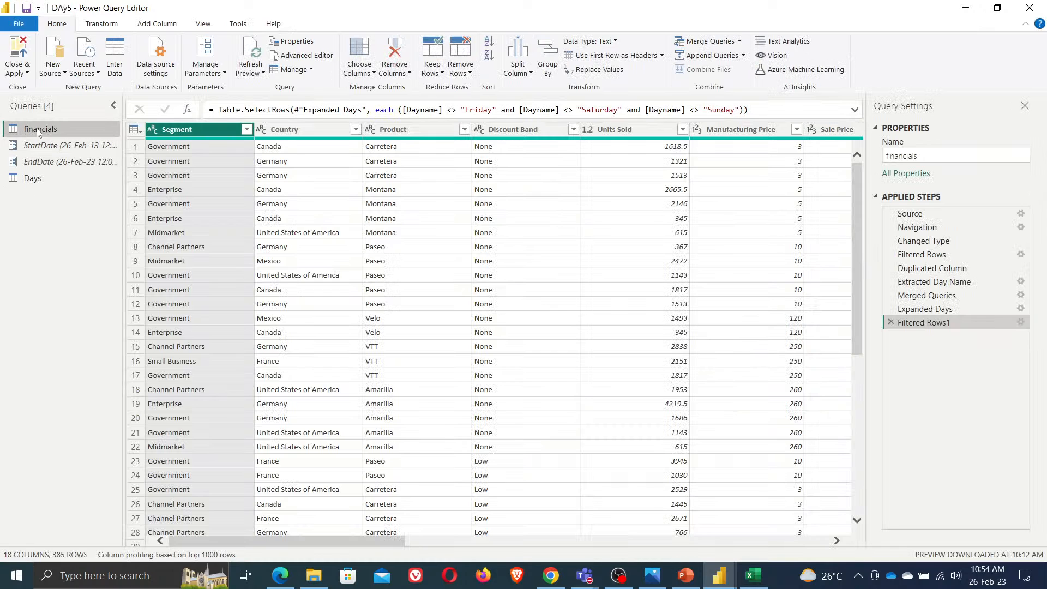
right_click(38, 133)
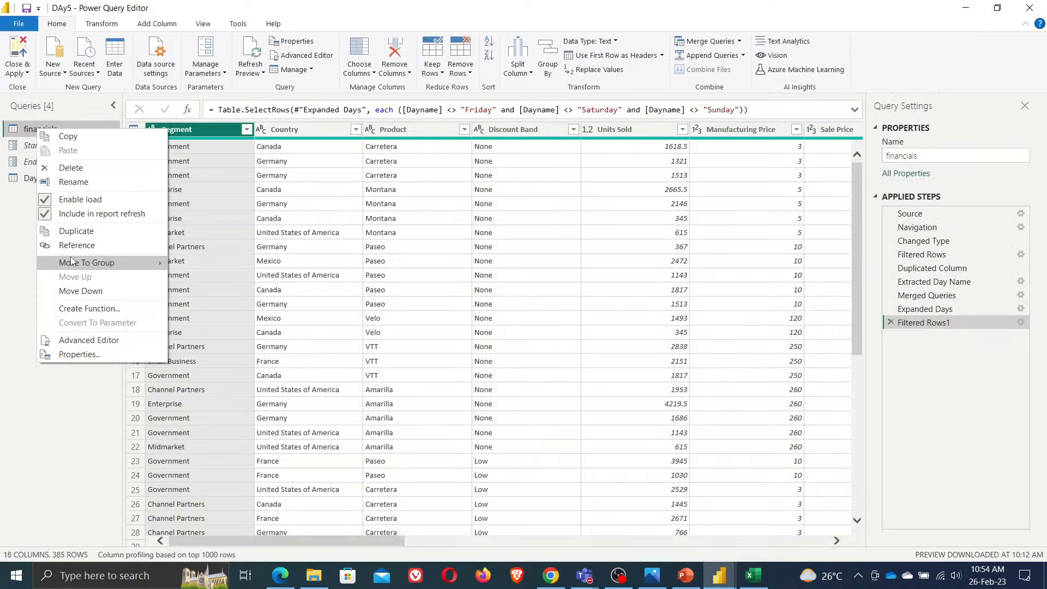
click(75, 237)
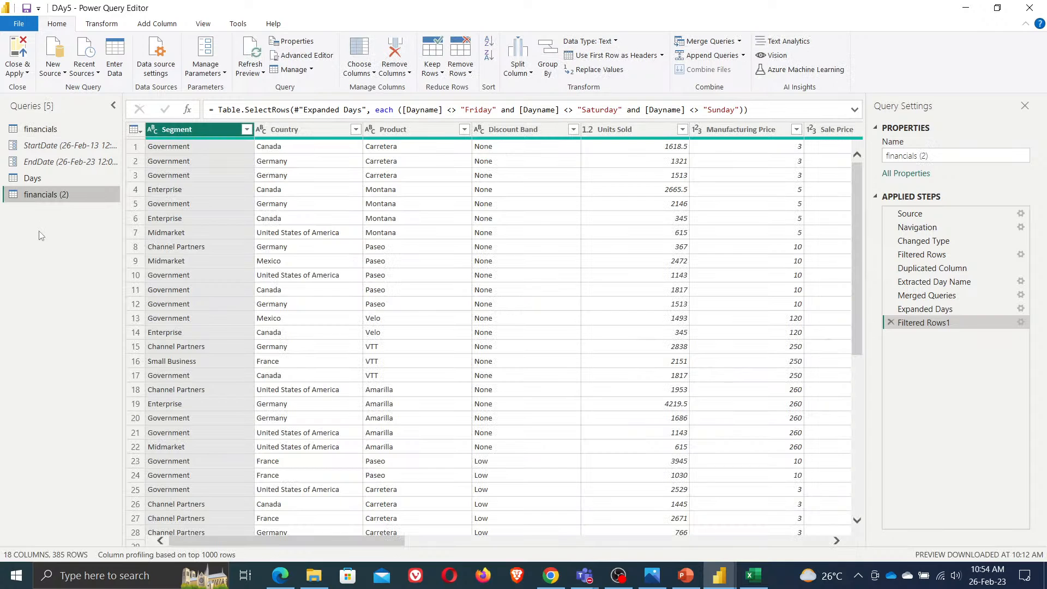
click(955, 158)
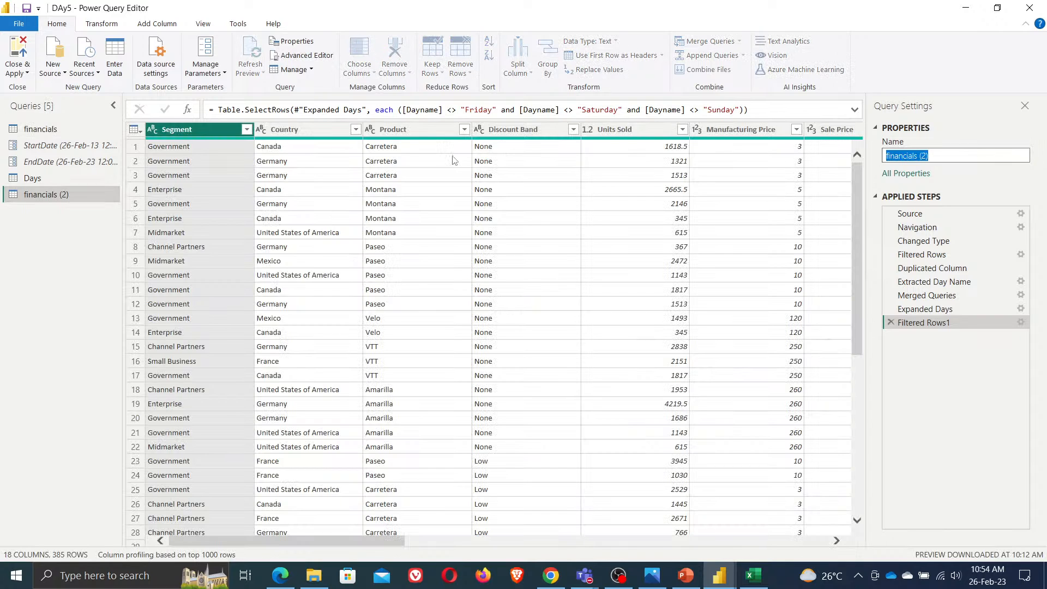
text(WAter)
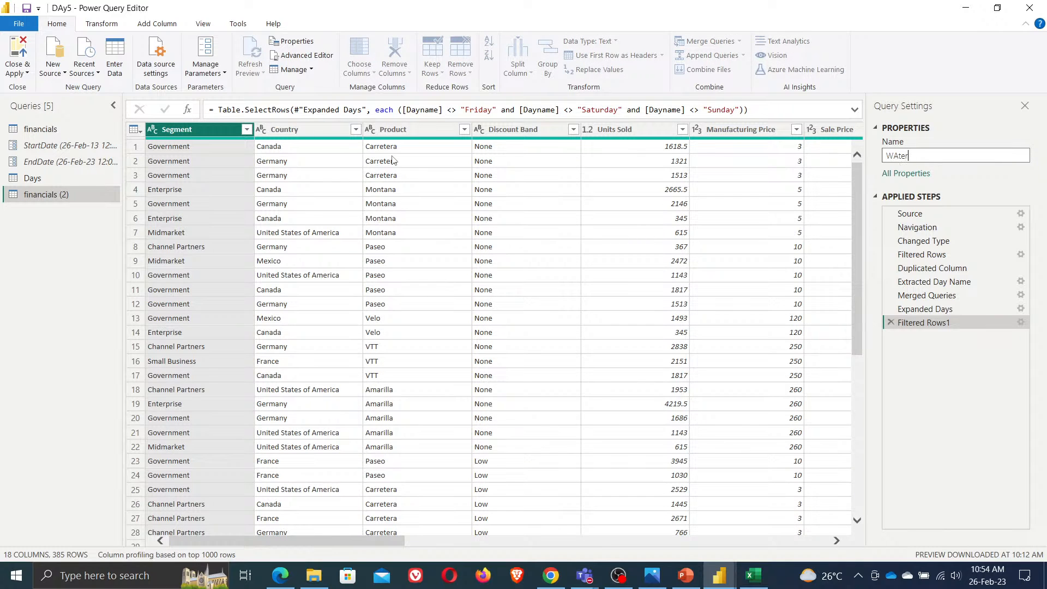
key(BackSpace)
key(BackSpace)
key(BackSpace)
key(BackSpace)
text(aterfall)
Unpivot only the Segment, Country, Product and Discount Band columns in the Waterfall query
click(37, 261)
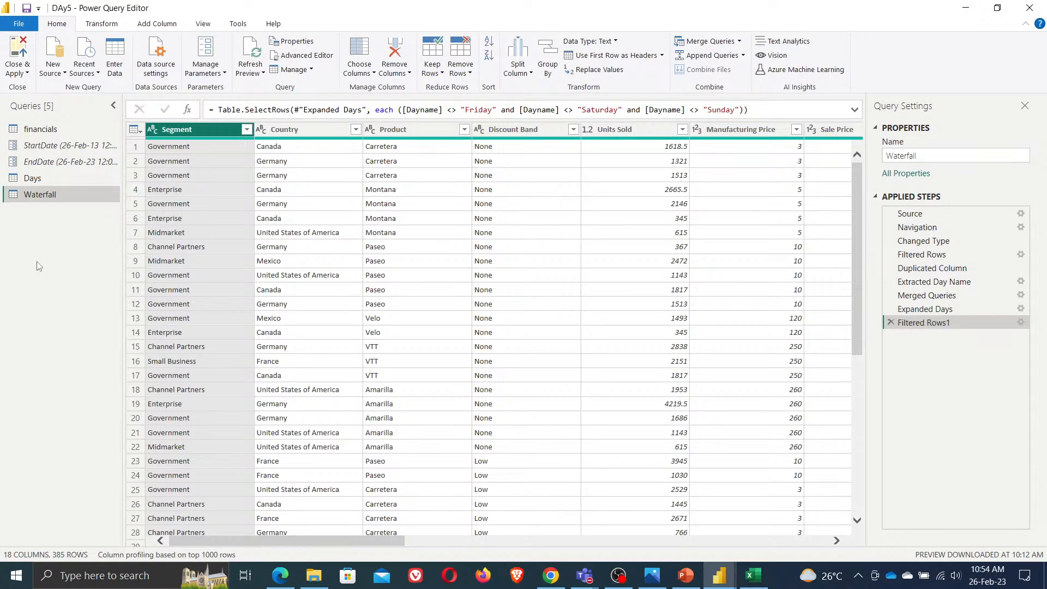
ctrl+click(300, 131)
ctrl+click(401, 130)
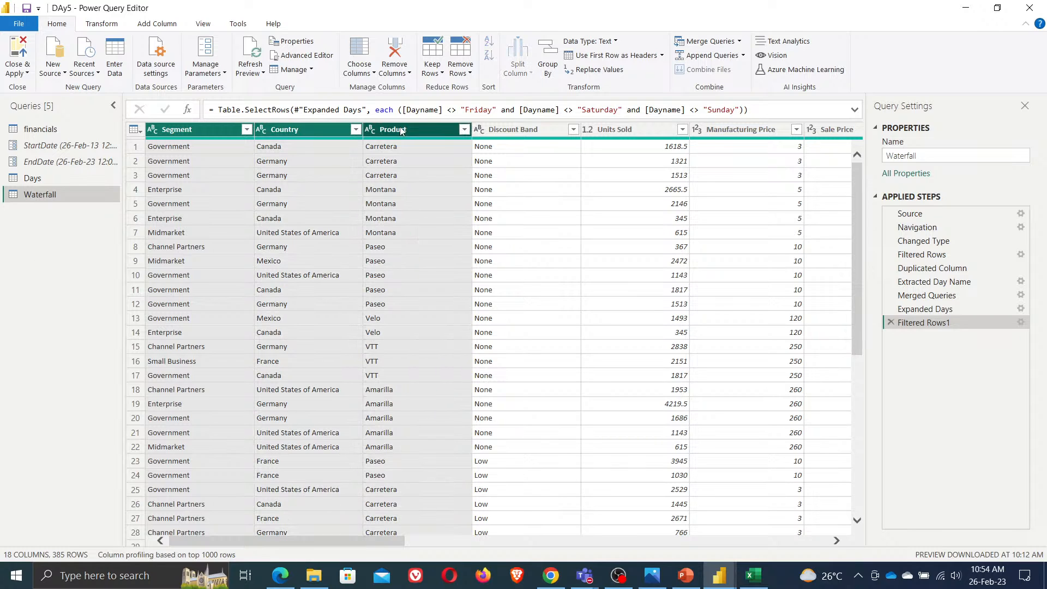
ctrl+click(522, 129)
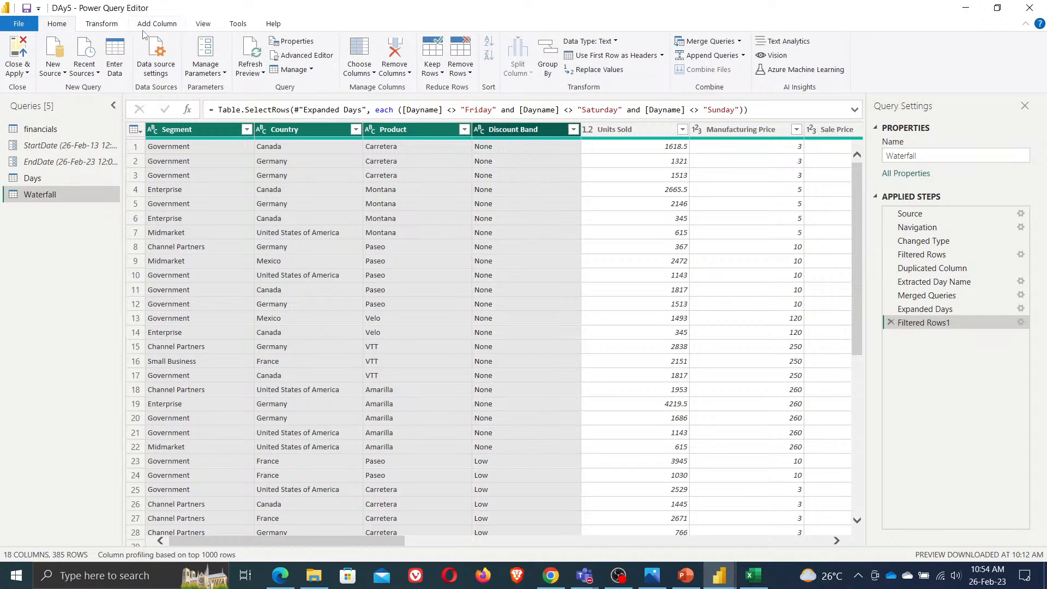
click(111, 25)
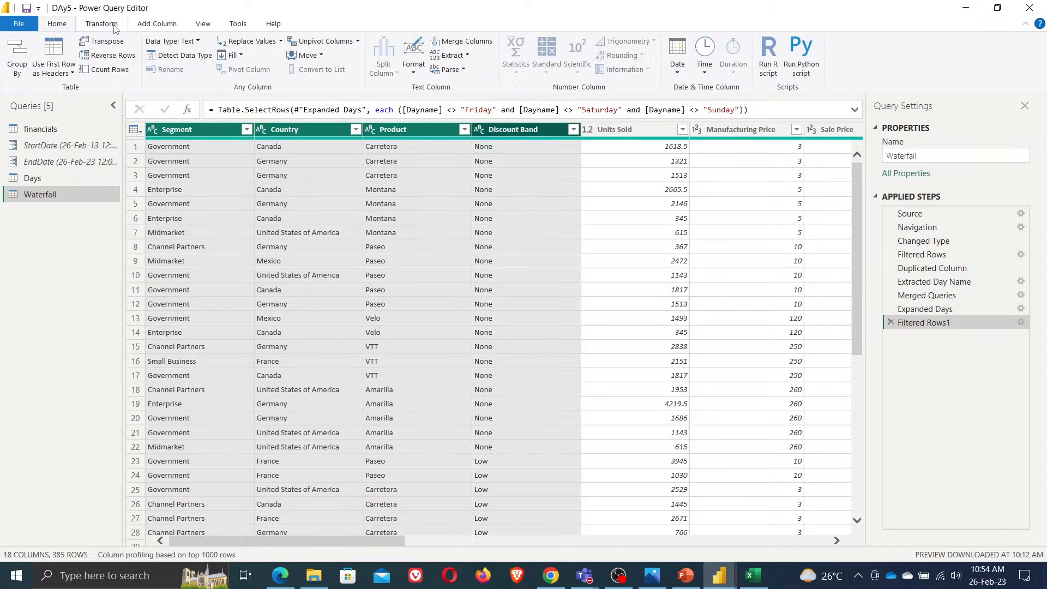
click(357, 41)
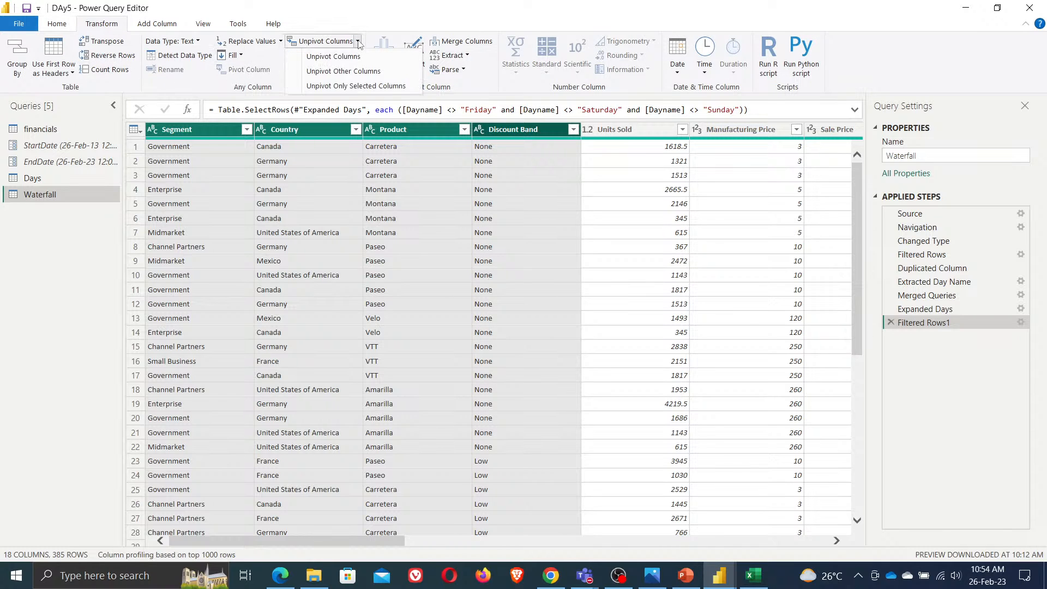
click(350, 86)
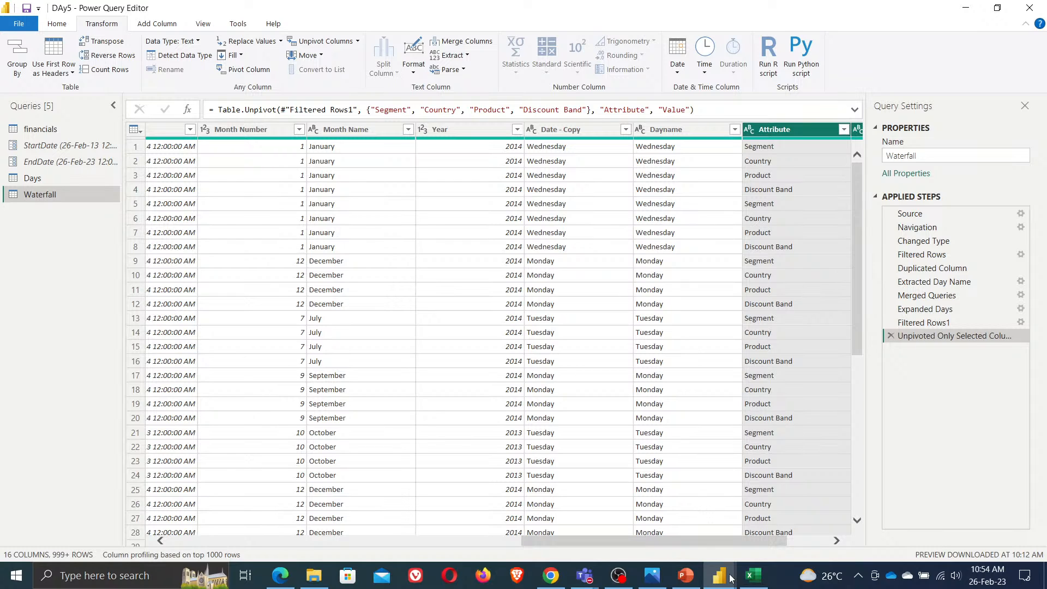
drag(760, 542, 818, 547)
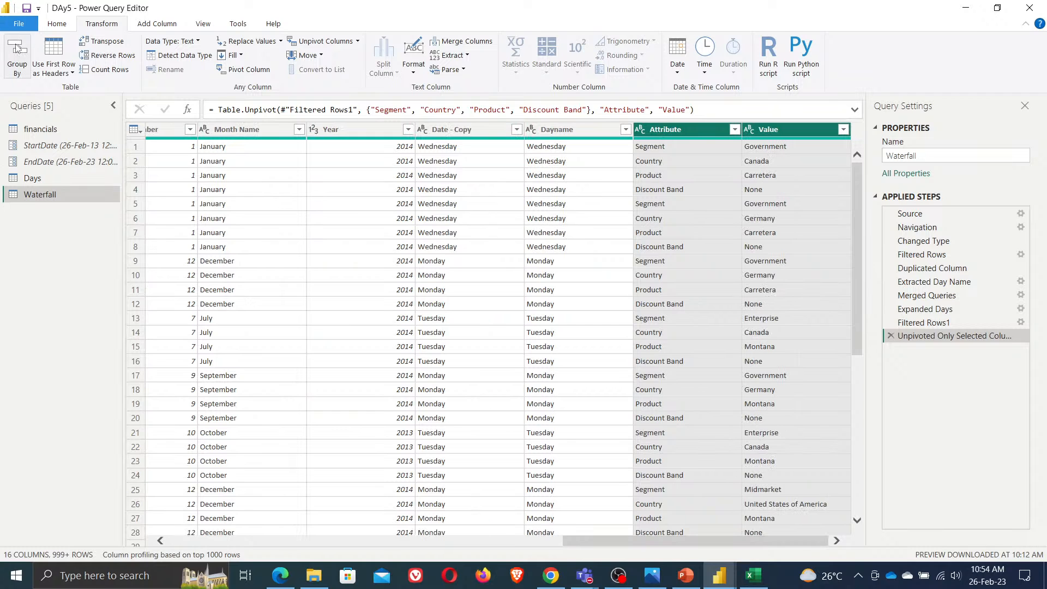
Close and apply the query changes
click(59, 24)
click(27, 73)
click(30, 88)
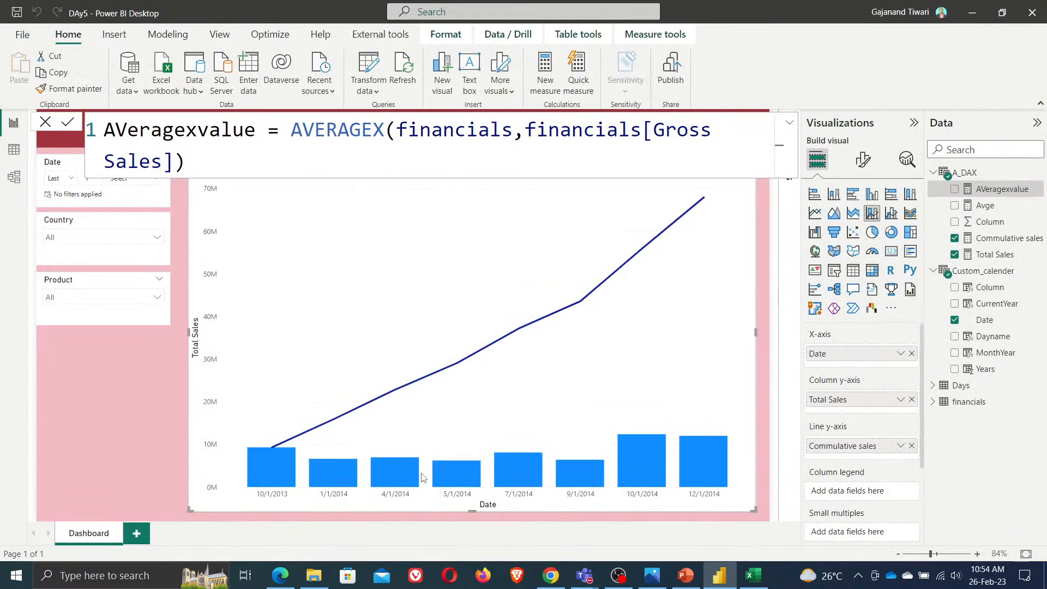
Resize the combo chart to occupy roughly the upper half of the dashboard canvas
right_click(137, 537)
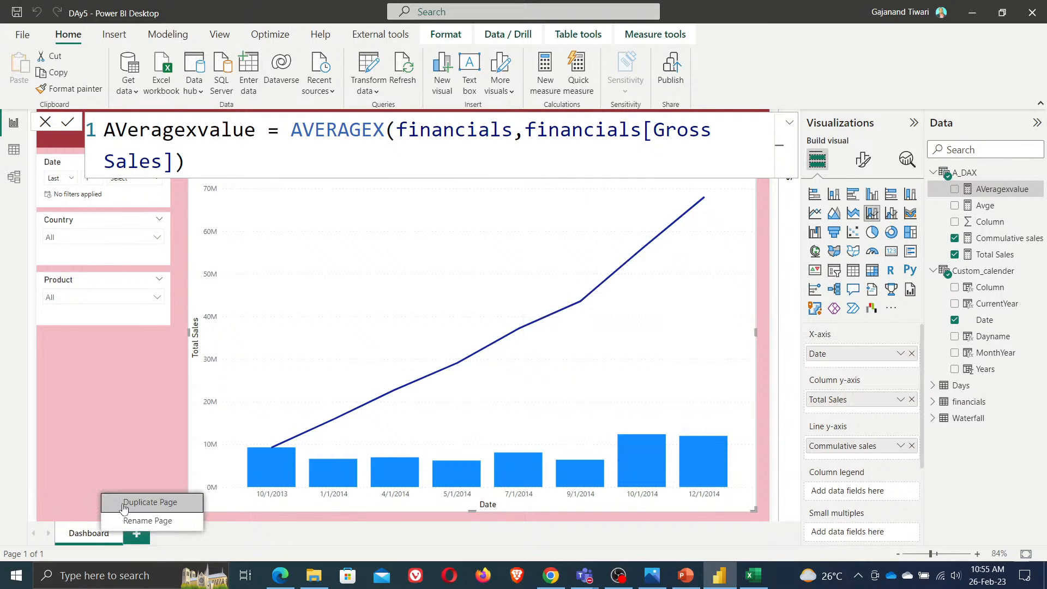
click(741, 492)
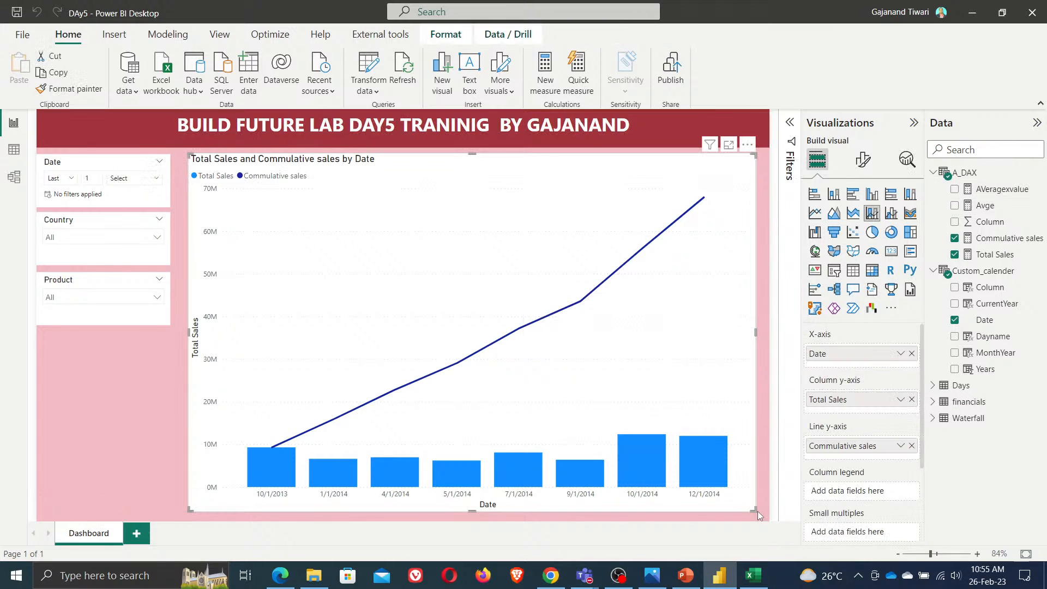
drag(754, 510, 756, 304)
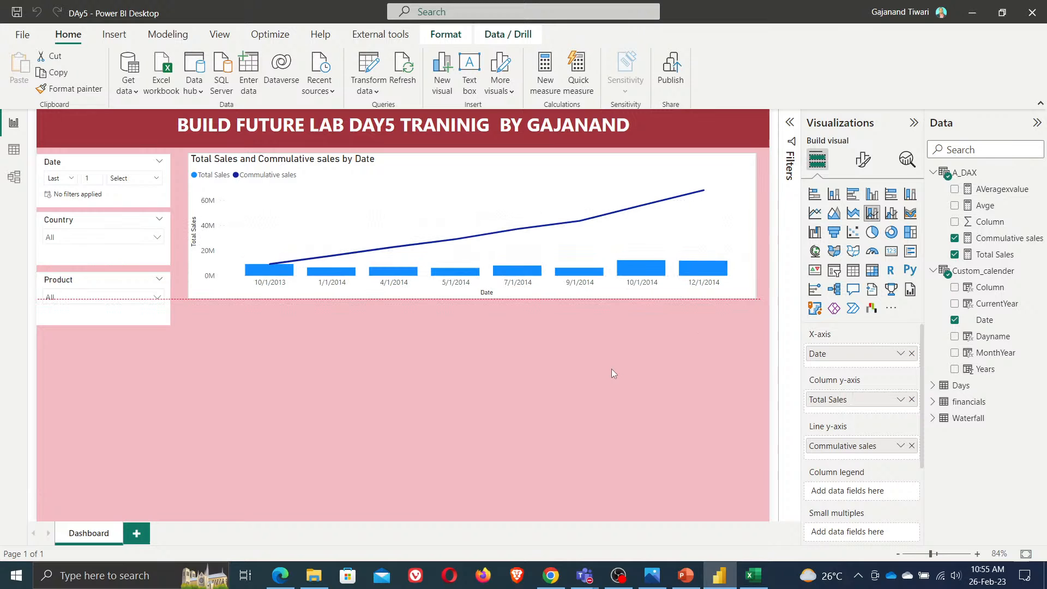
Add a waterfall chart and size it to fill the canvas area below the combo chart
click(486, 421)
click(815, 232)
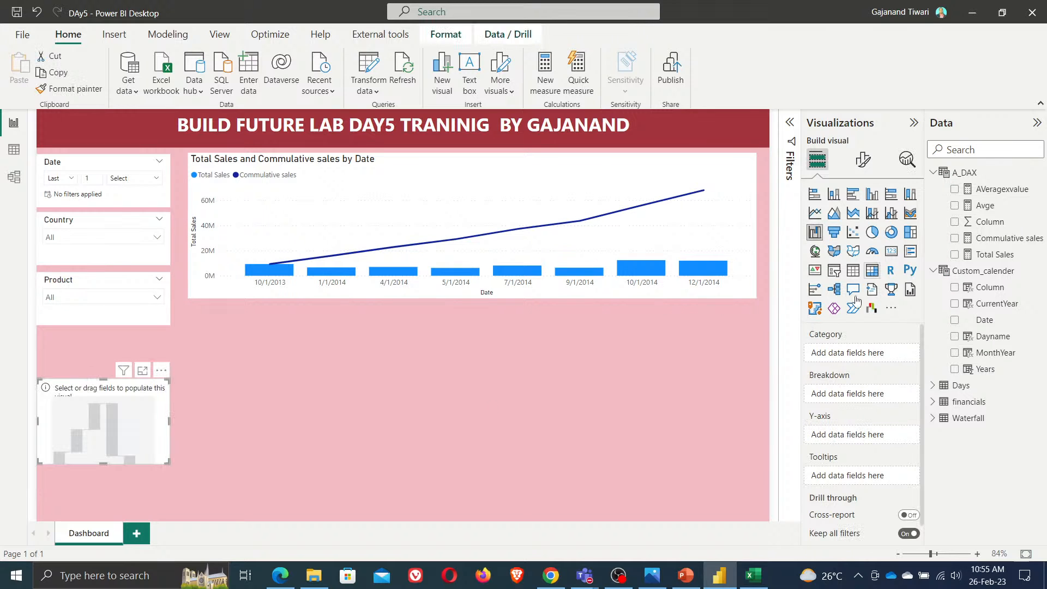
drag(100, 412, 247, 342)
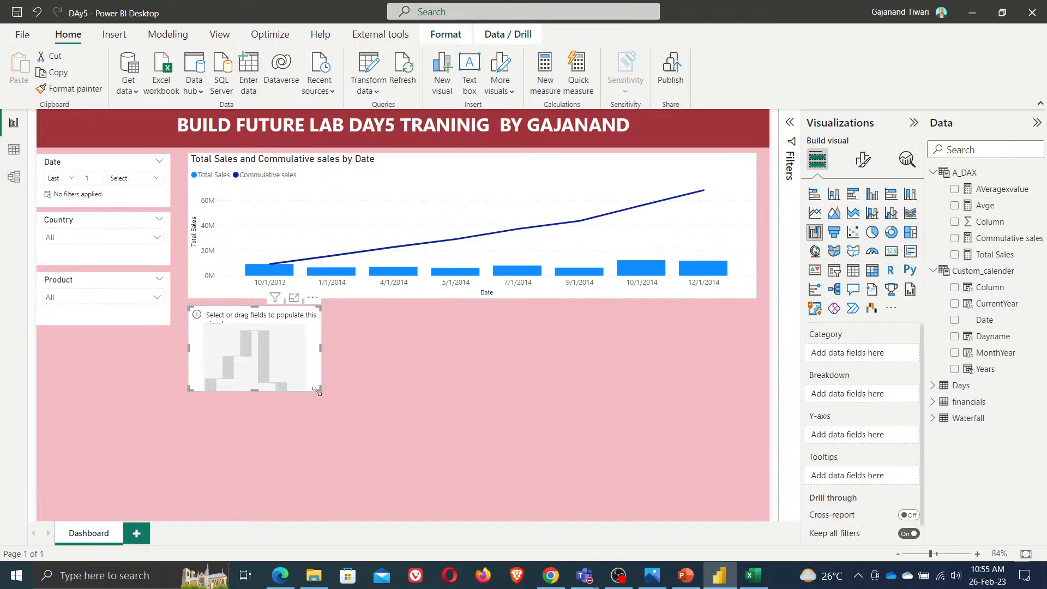
drag(317, 391, 758, 512)
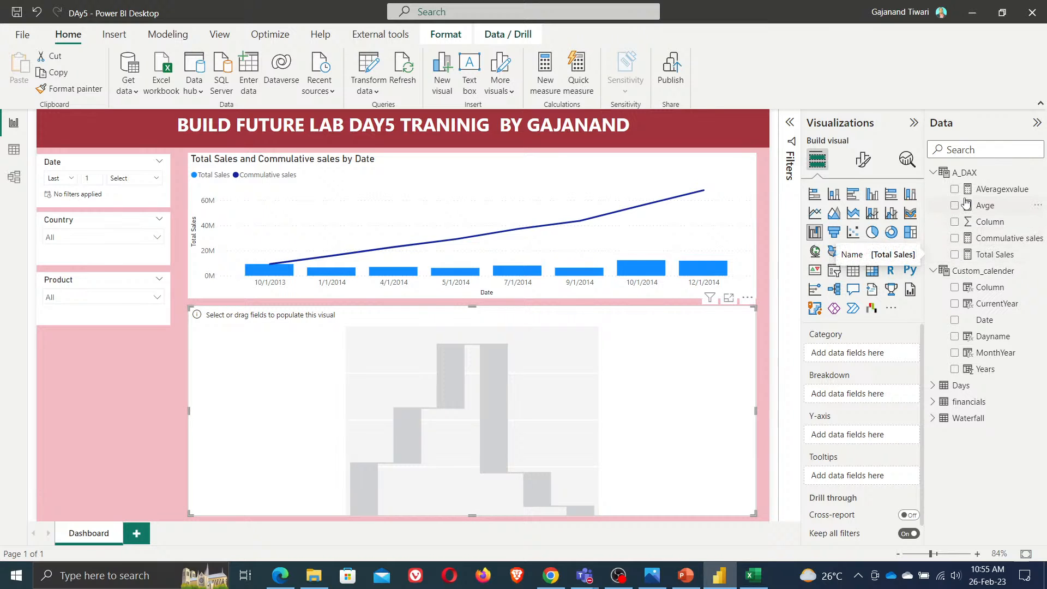
Add Waterfall's Sales to the waterfall's Y-axis and Value to its category
click(933, 418)
scroll(1029, 473, down, 1)
scroll(1028, 472, down, 3)
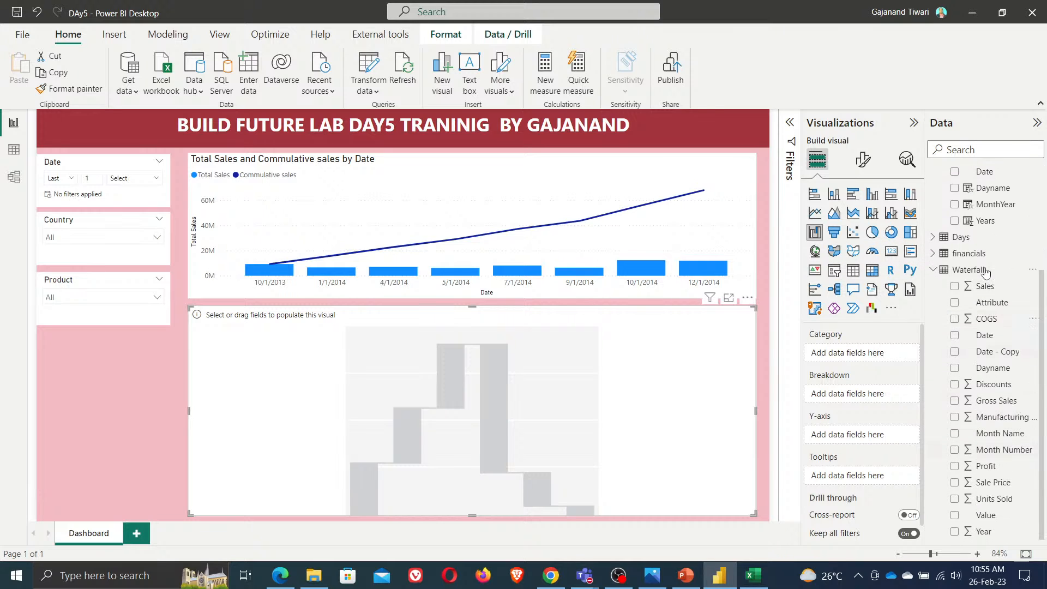
click(954, 287)
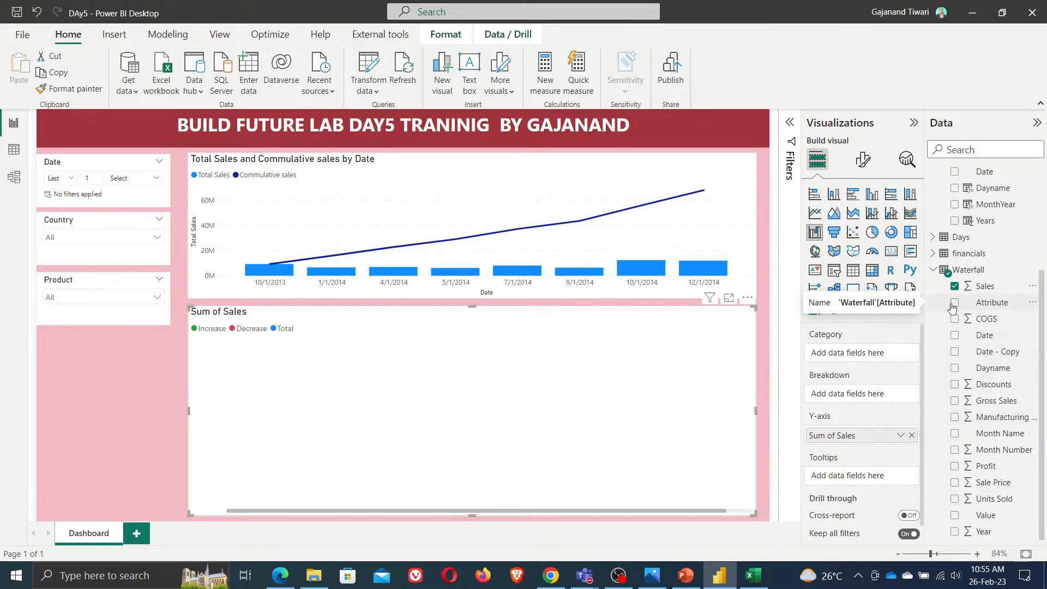
click(955, 516)
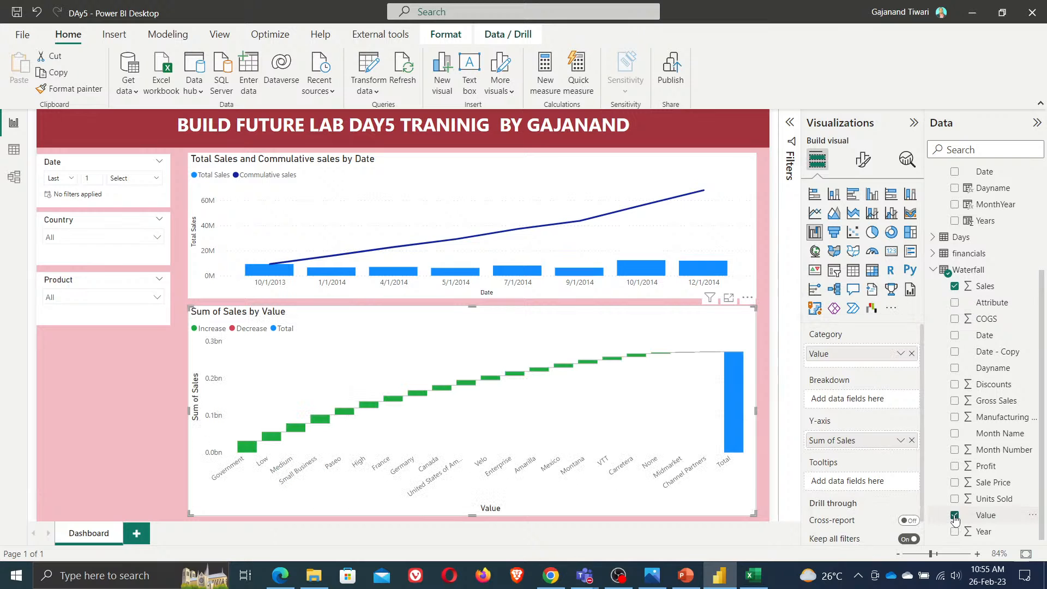
Try Attribute as the waterfall's breakdown, swap it into the category, then remove it
drag(990, 304, 842, 405)
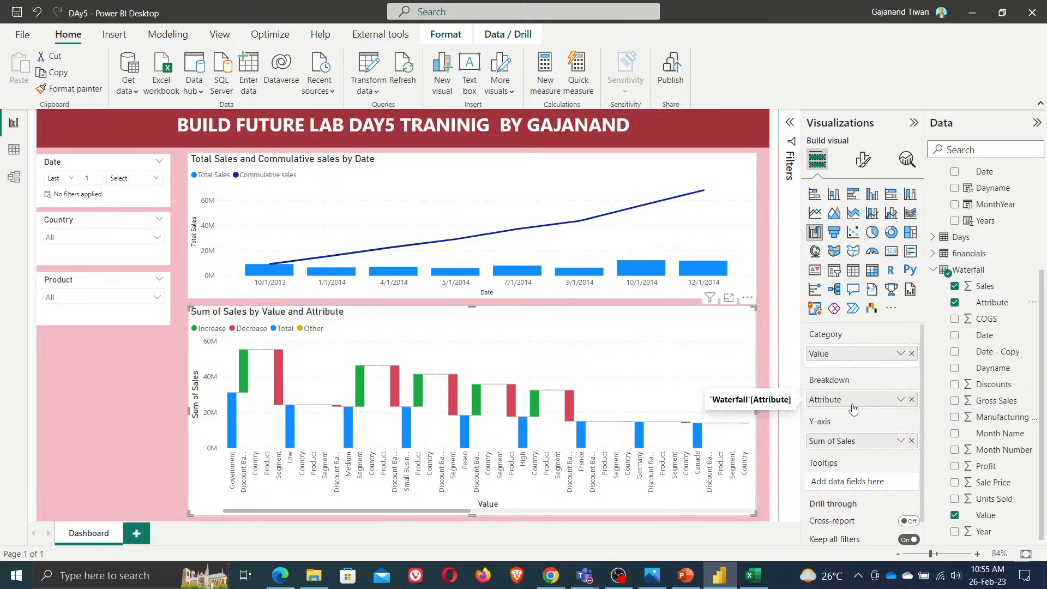
drag(851, 399, 855, 425)
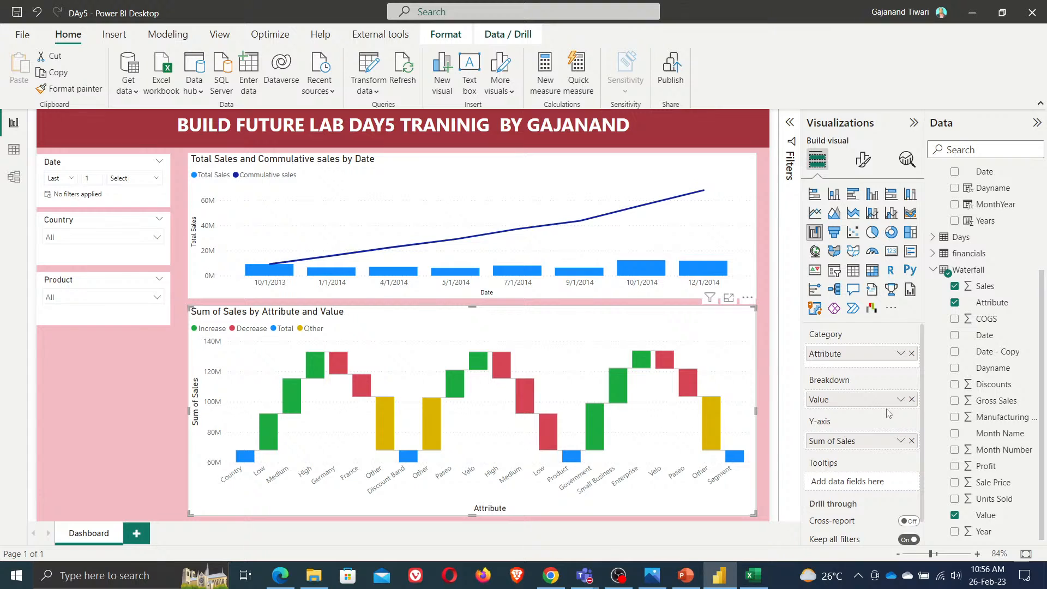
click(911, 353)
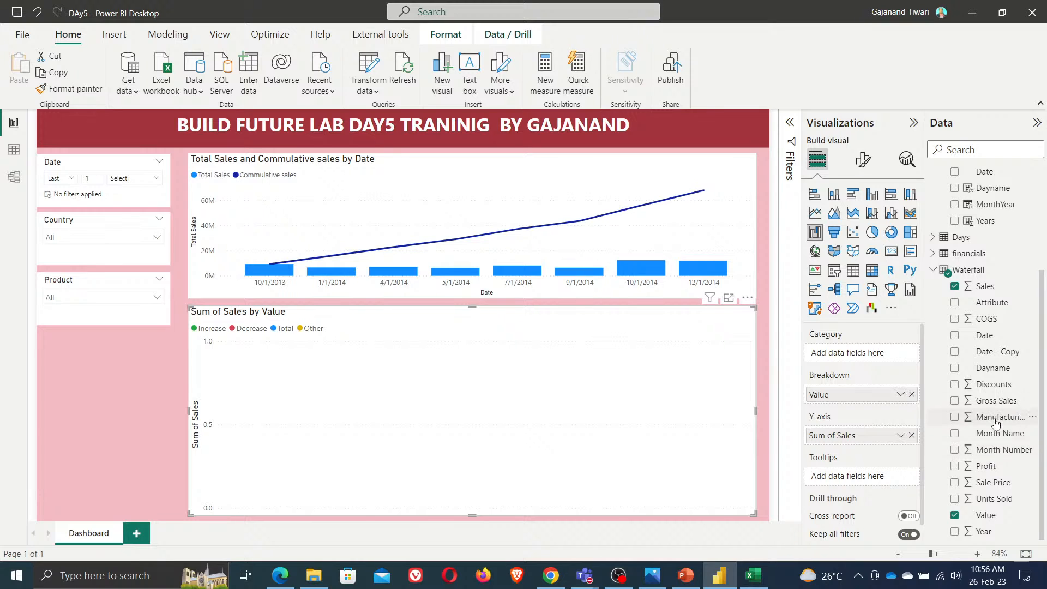
Set the waterfall's category to Dayname and replace the Value breakdown with Attribute
drag(993, 368, 901, 349)
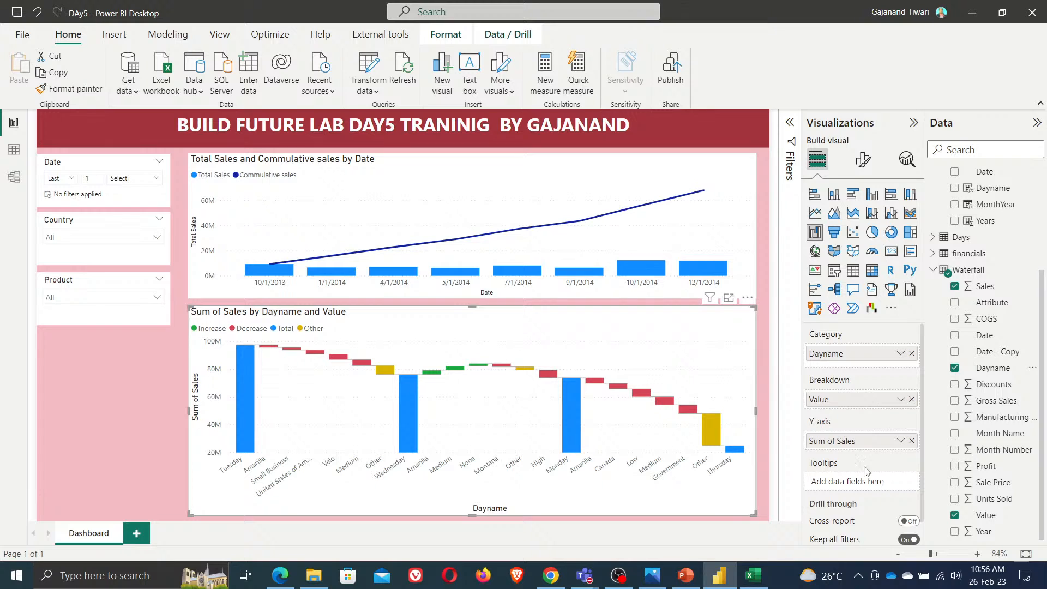
click(912, 400)
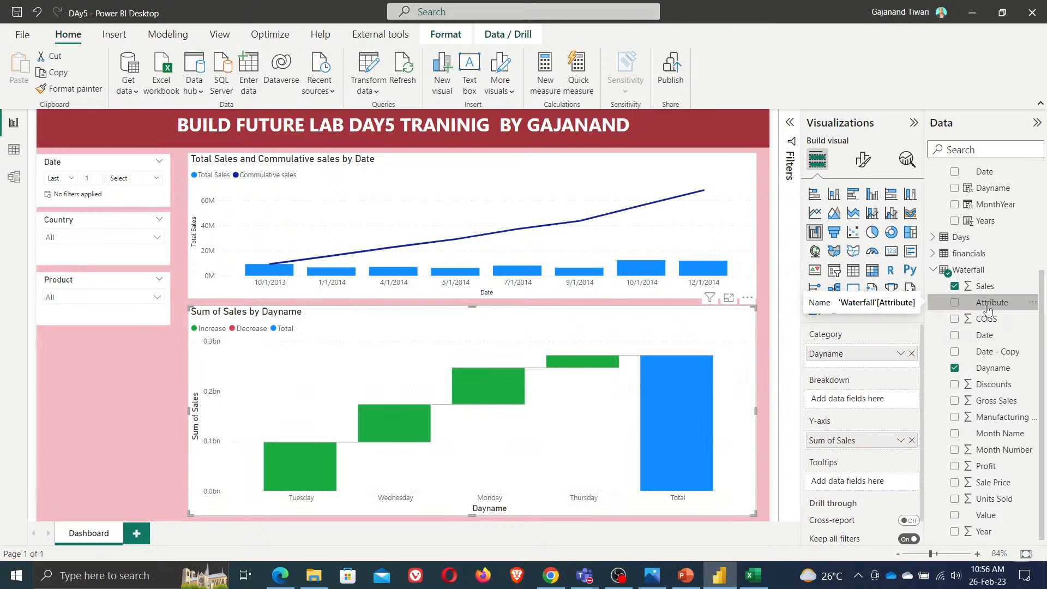
drag(989, 309, 855, 409)
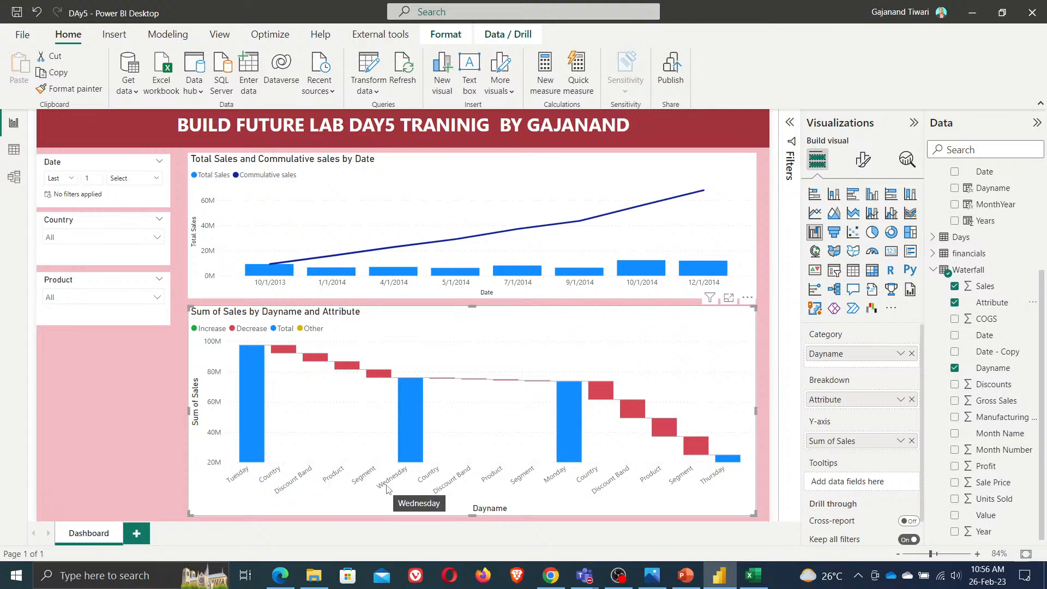
click(295, 575)
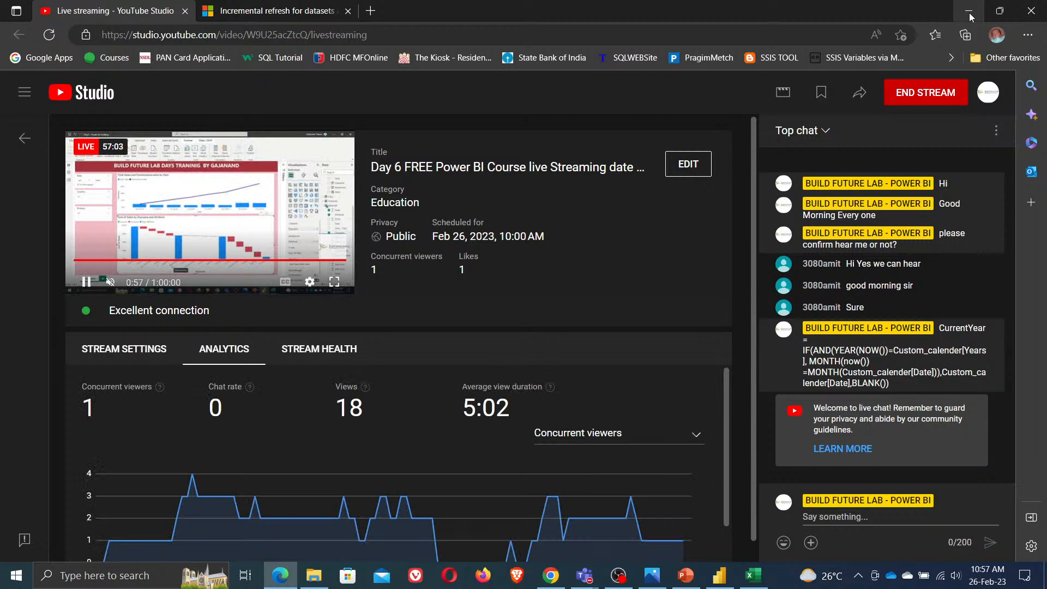
click(970, 17)
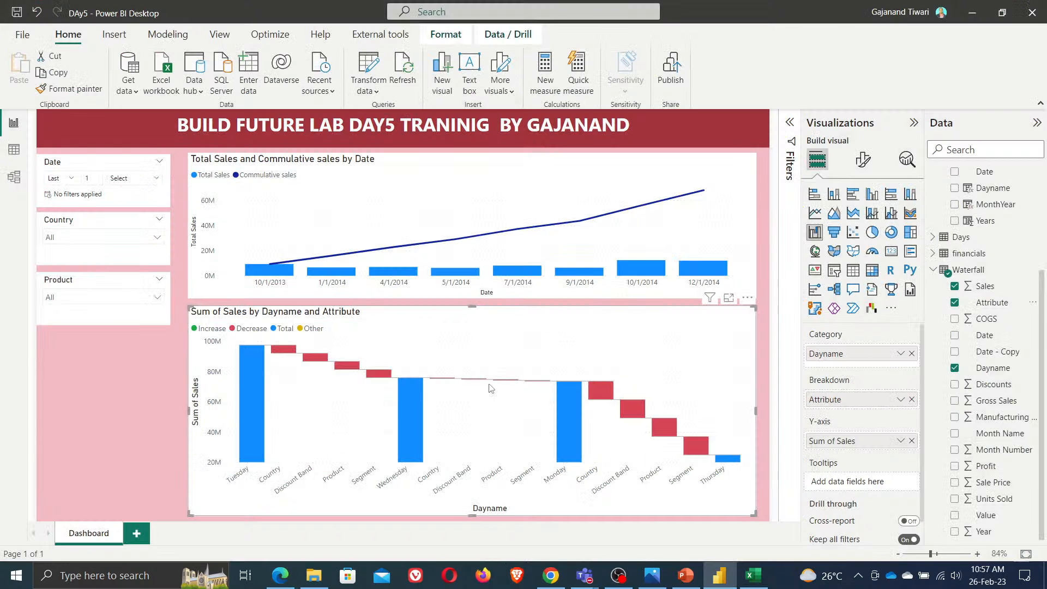
mouse_move(407, 413)
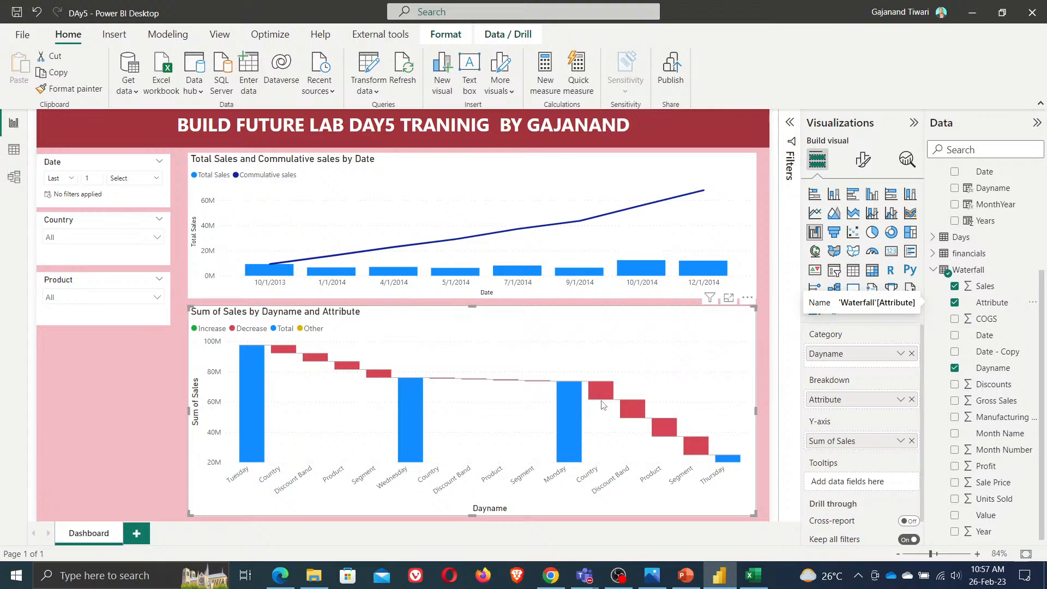
mouse_move(753, 461)
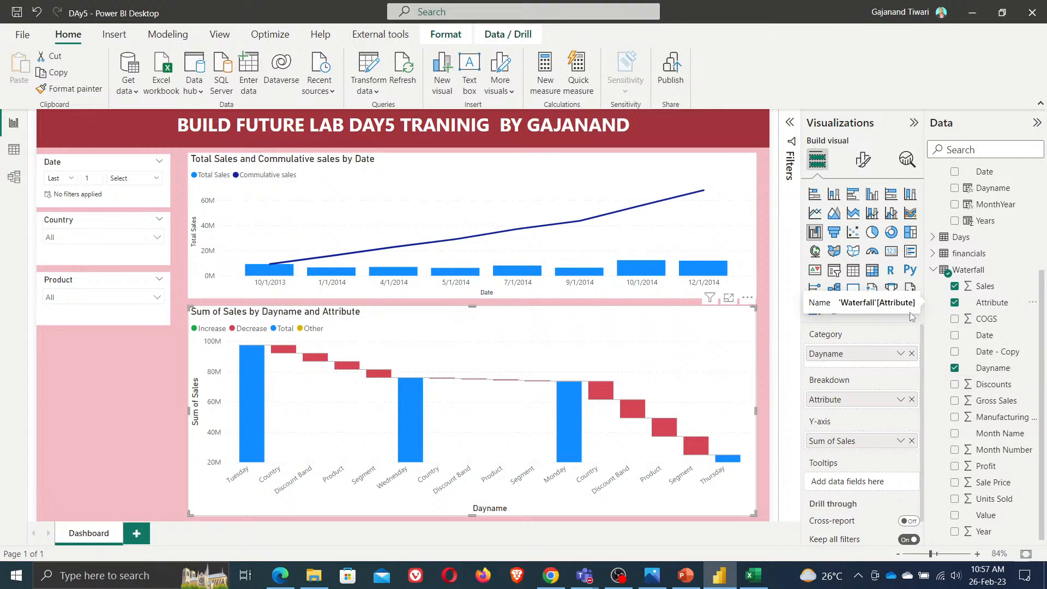
click(126, 380)
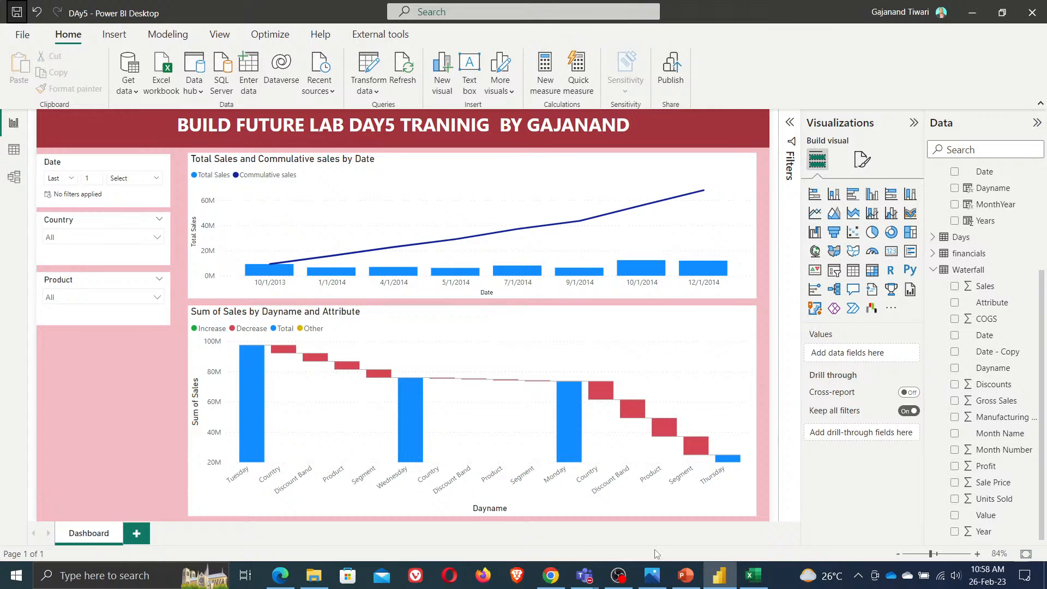
mouse_move(274, 267)
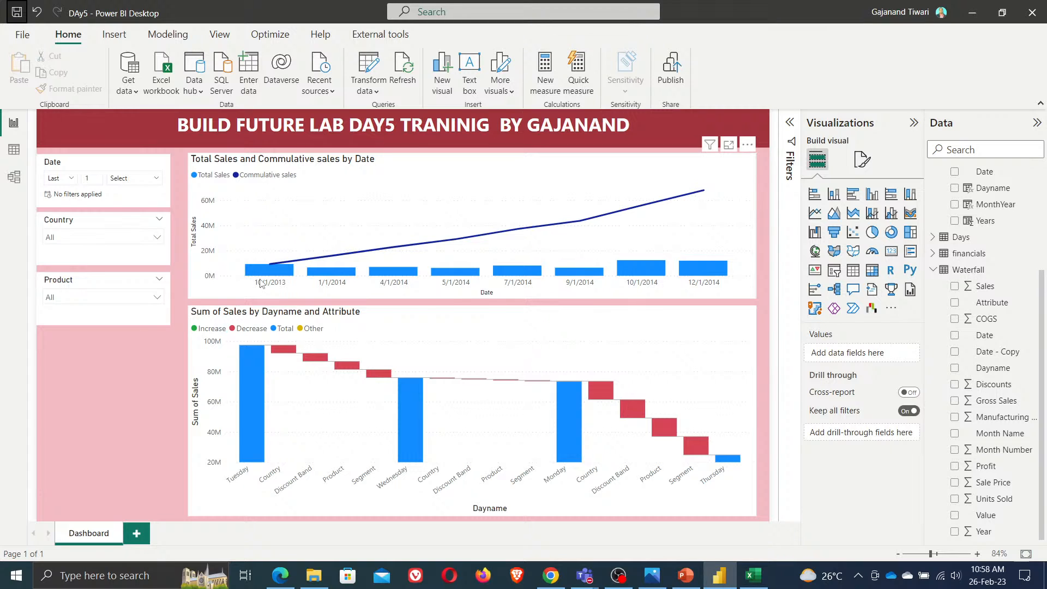
mouse_move(695, 275)
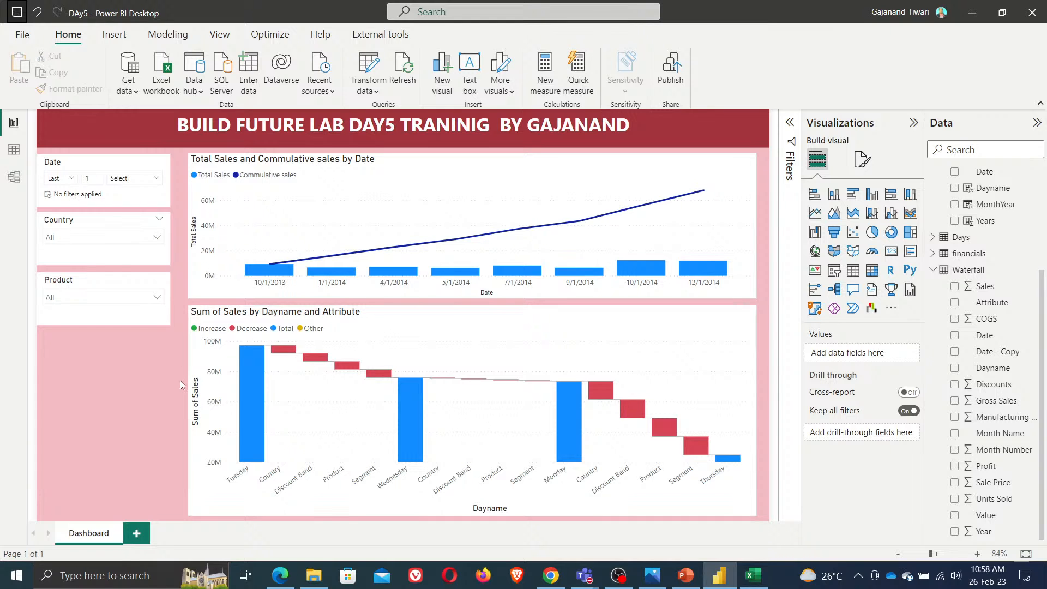
click(650, 578)
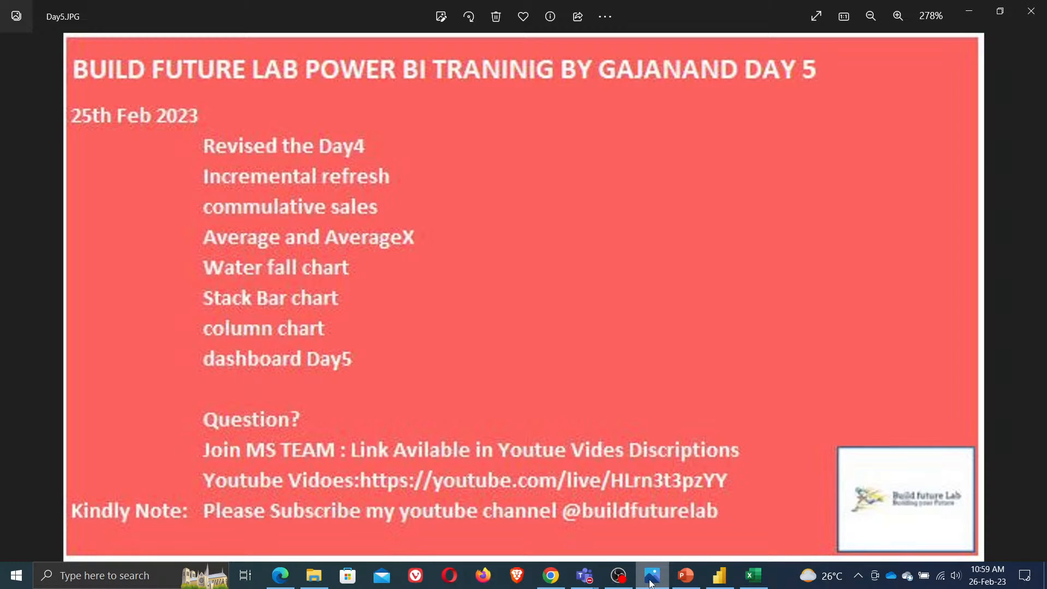
click(652, 580)
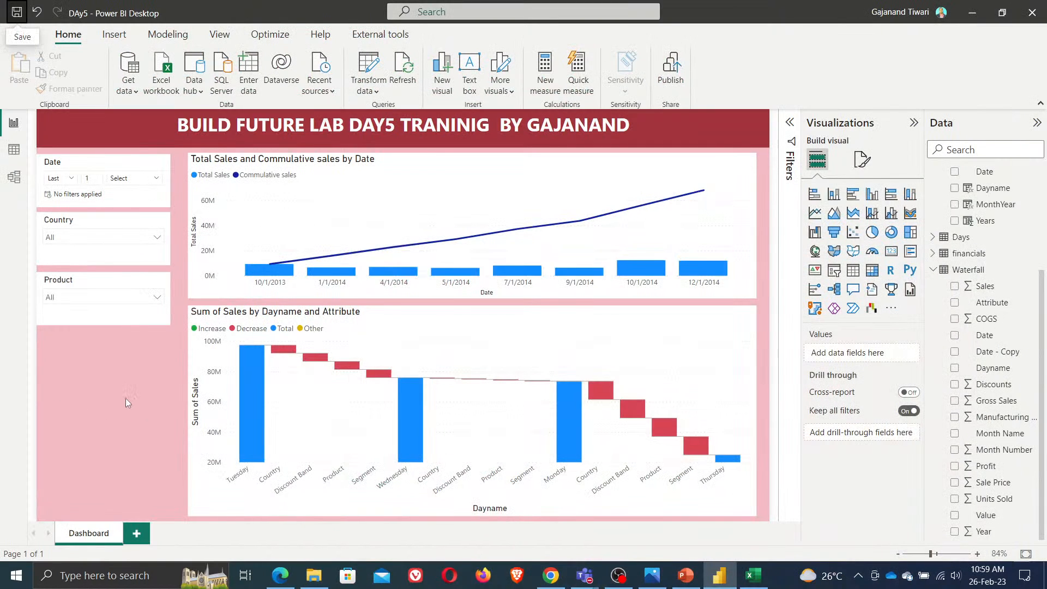
Narrow the waterfall chart so it fills only the left half of the lower canvas area
click(436, 459)
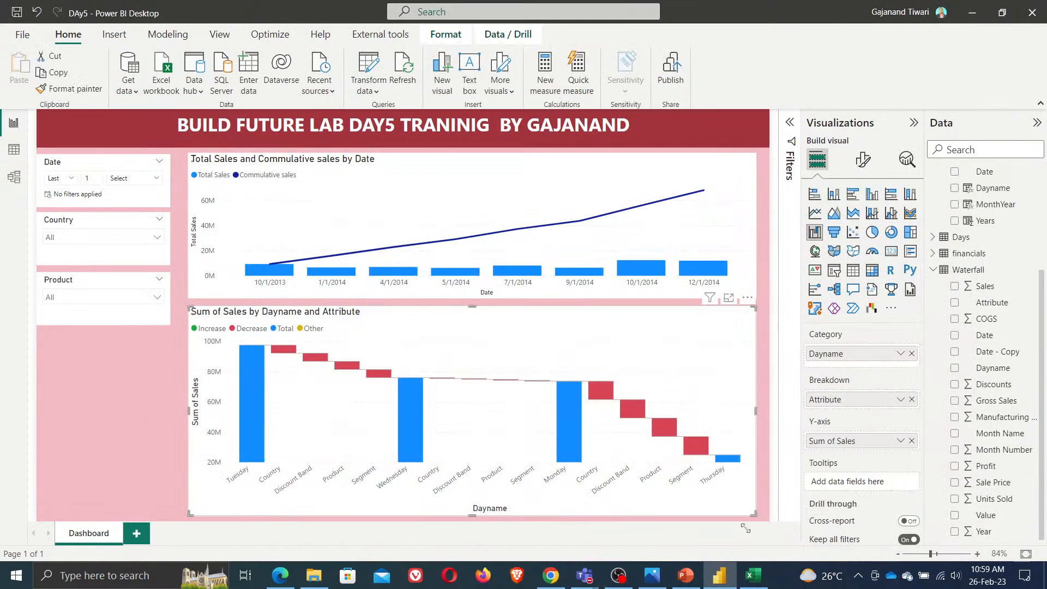
drag(757, 516, 456, 518)
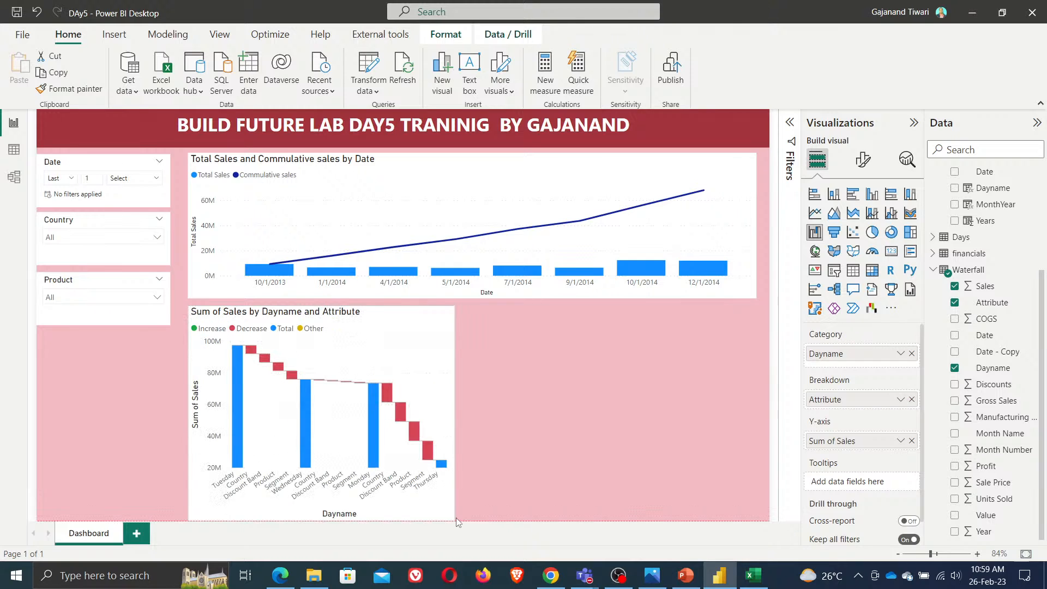
click(626, 374)
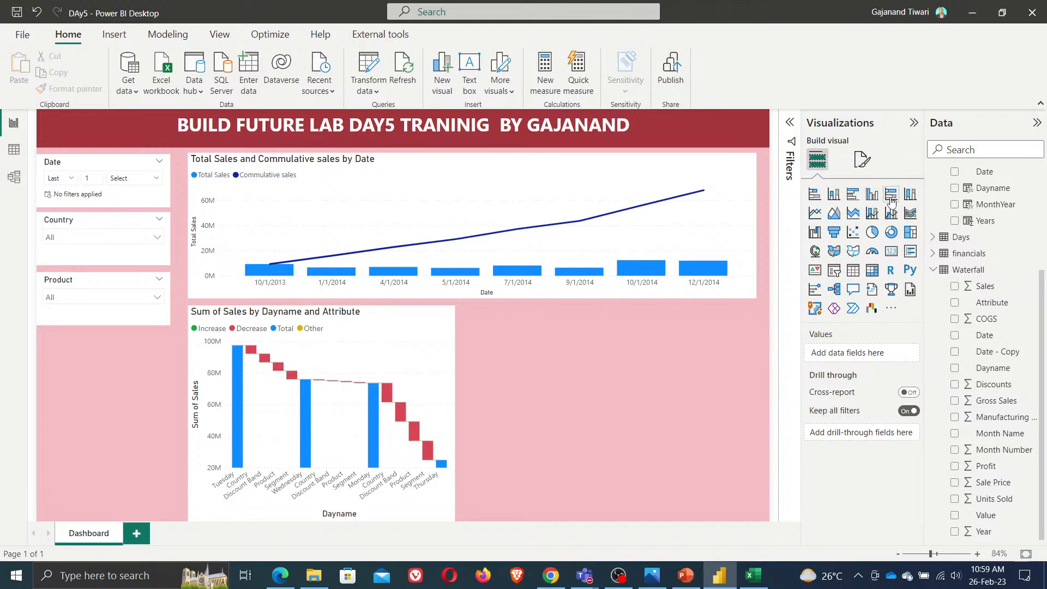
Add a stacked bar chart right of the waterfall and resize both visuals to fill the lower canvas area
click(815, 195)
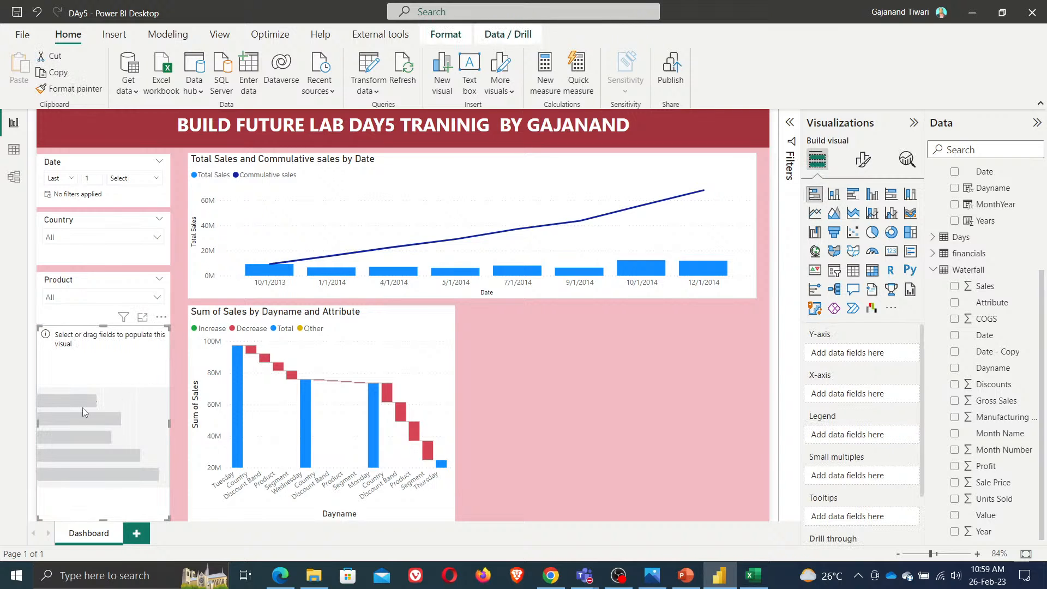
drag(83, 408, 518, 396)
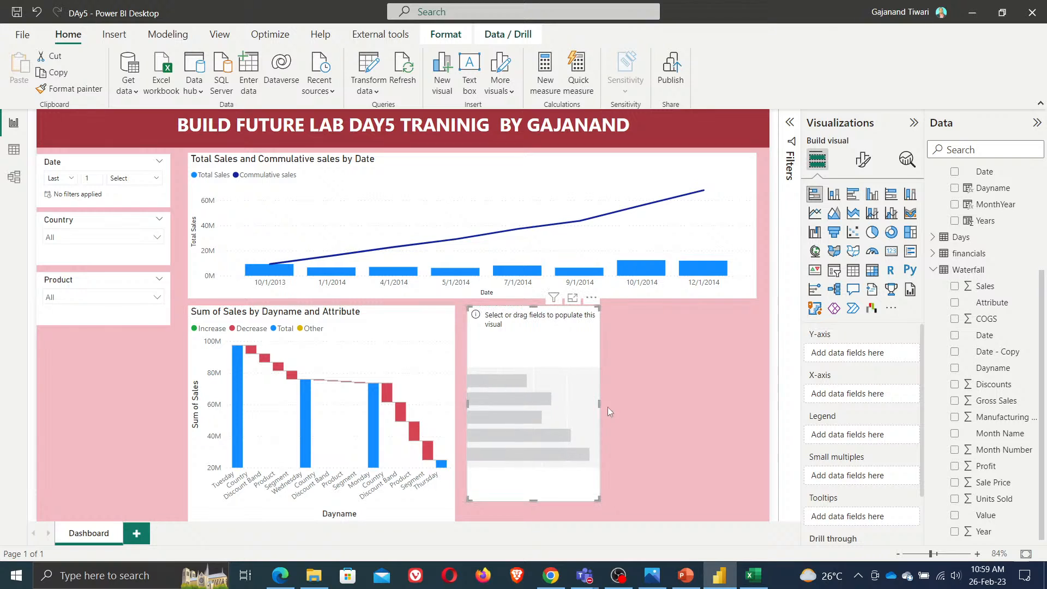
drag(600, 404, 754, 417)
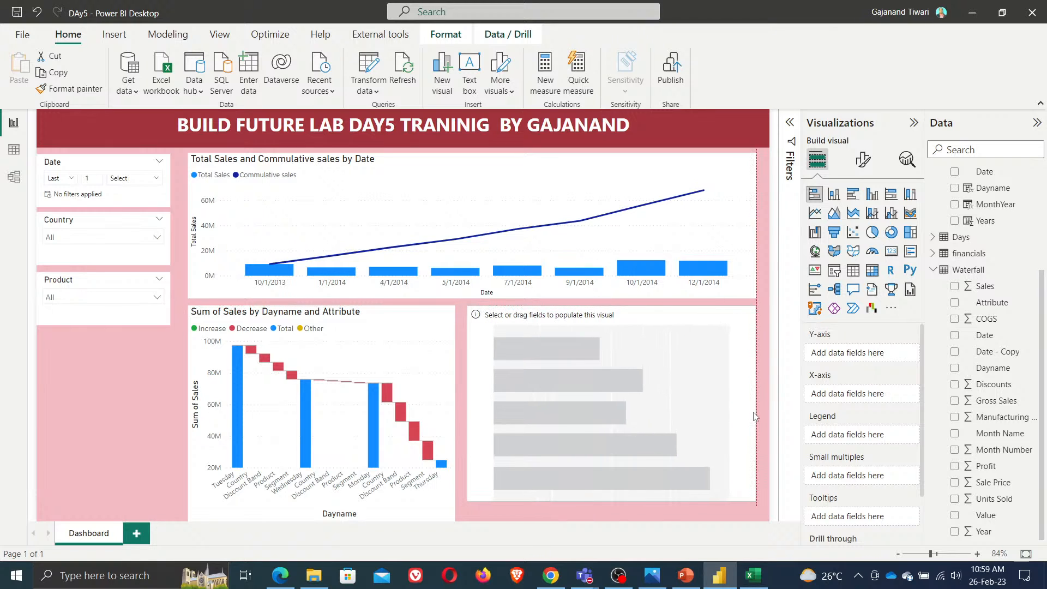
drag(614, 501, 617, 520)
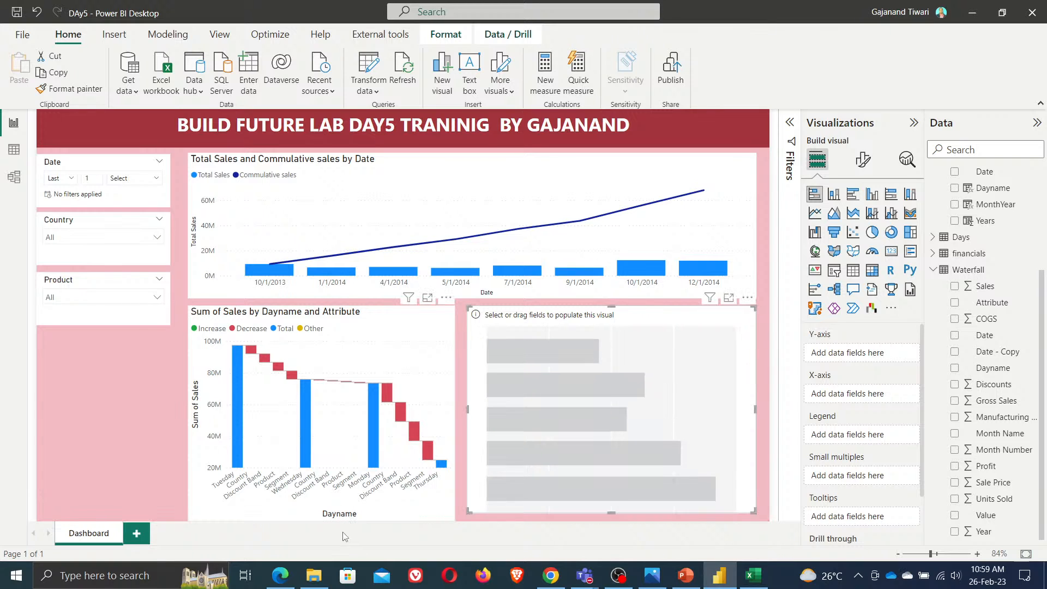
click(325, 516)
drag(325, 515, 326, 507)
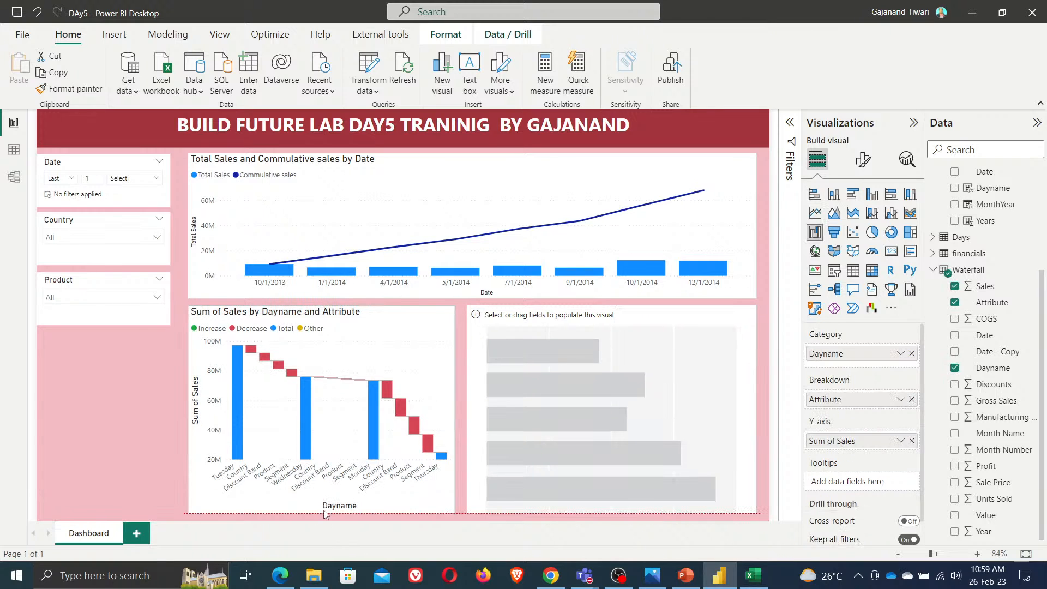
Add Gross Sales and MonthYear to the stacked bar chart's axes
click(644, 404)
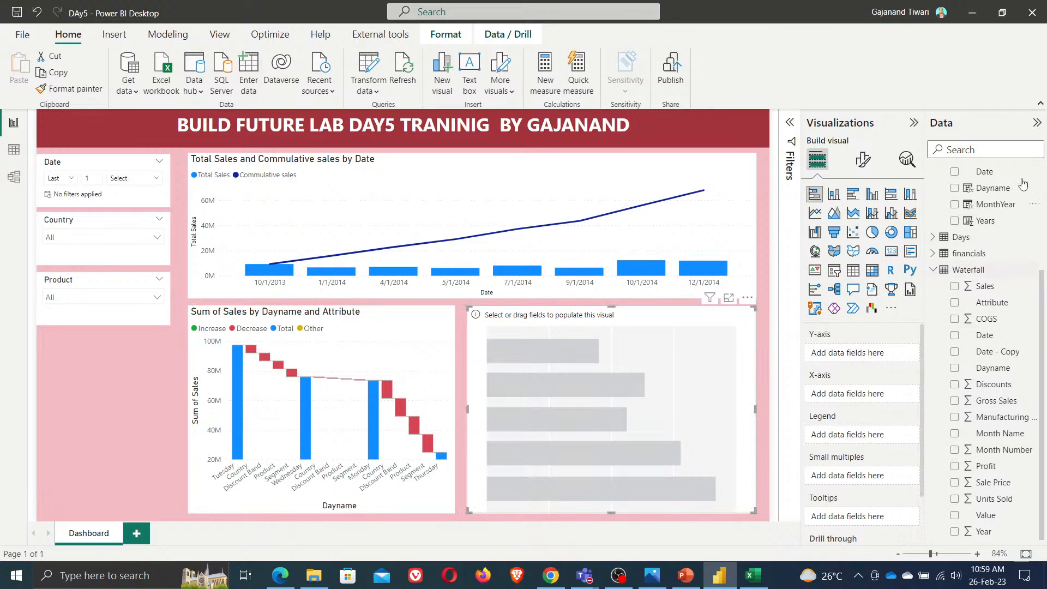
scroll(1003, 225, up, 3)
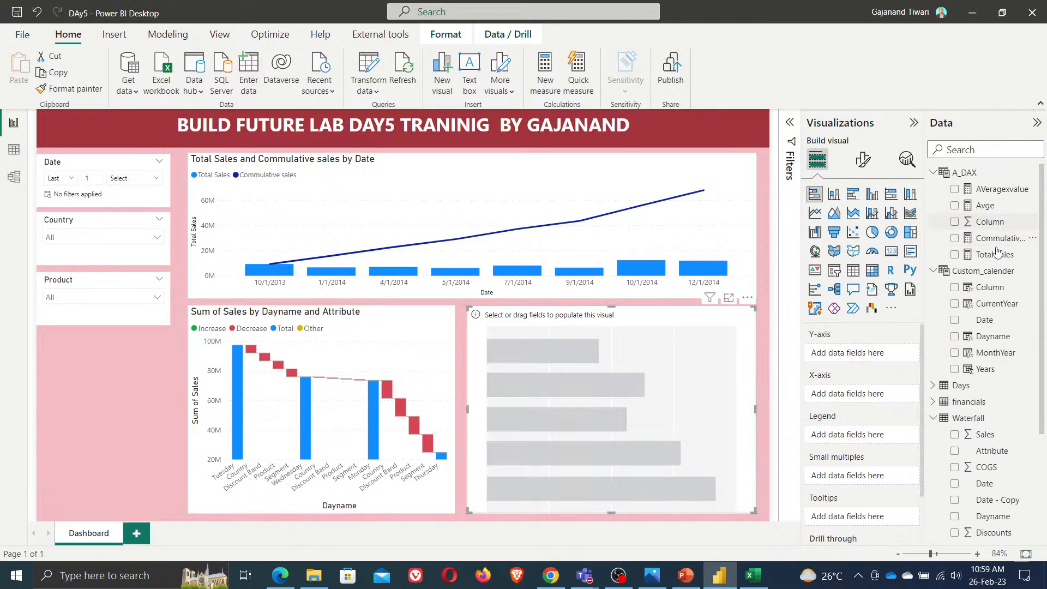
scroll(982, 403, down, 3)
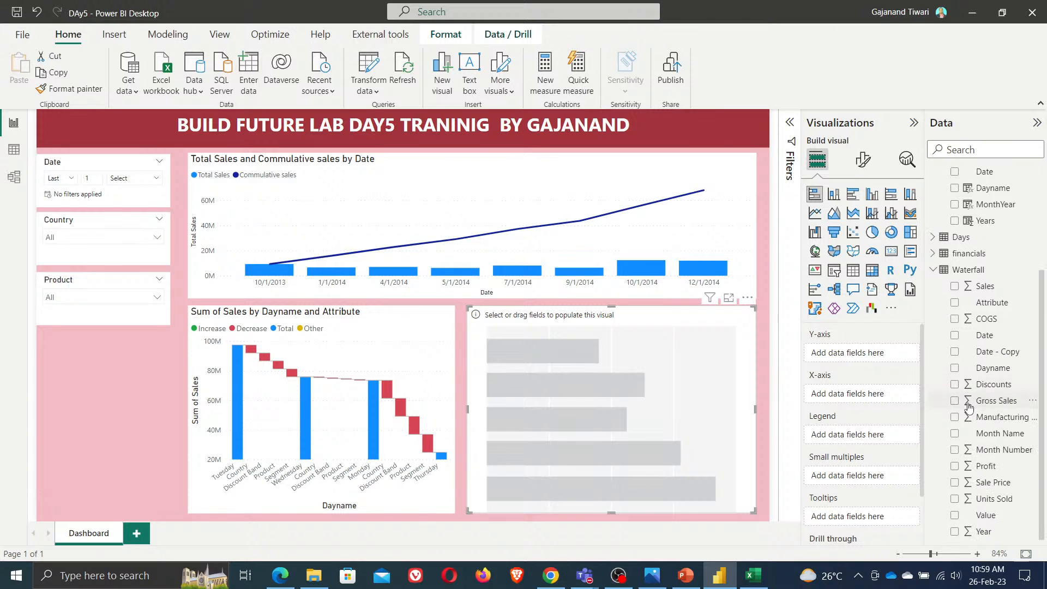
click(954, 401)
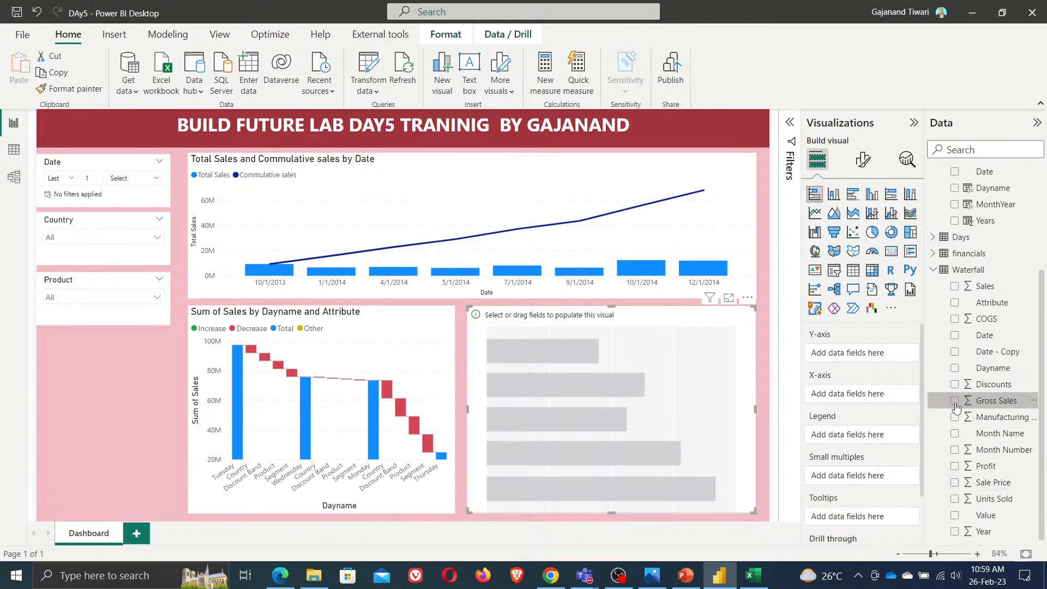
scroll(1031, 365, up, 3)
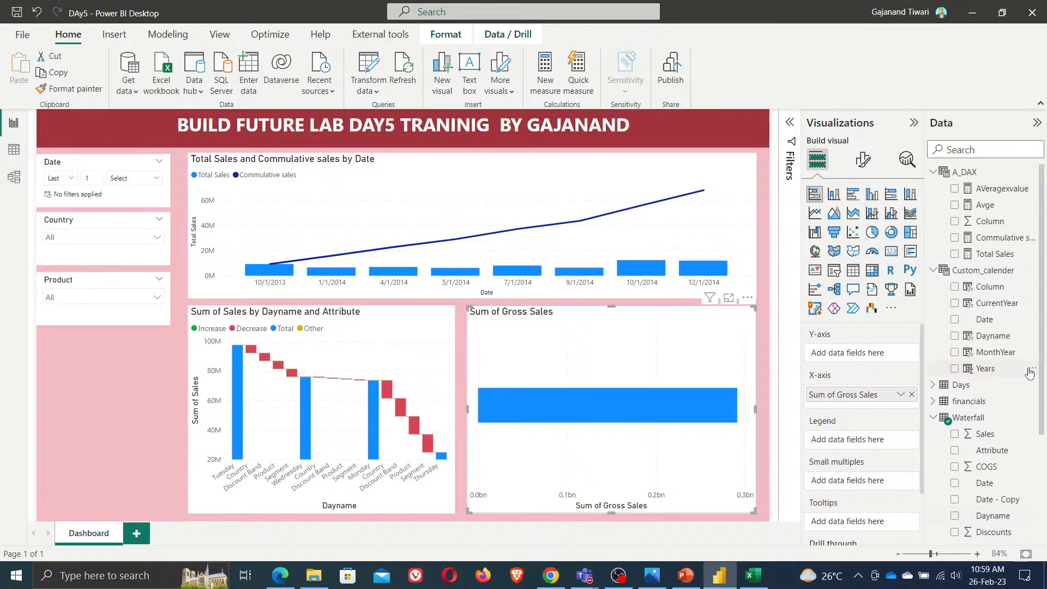
click(956, 354)
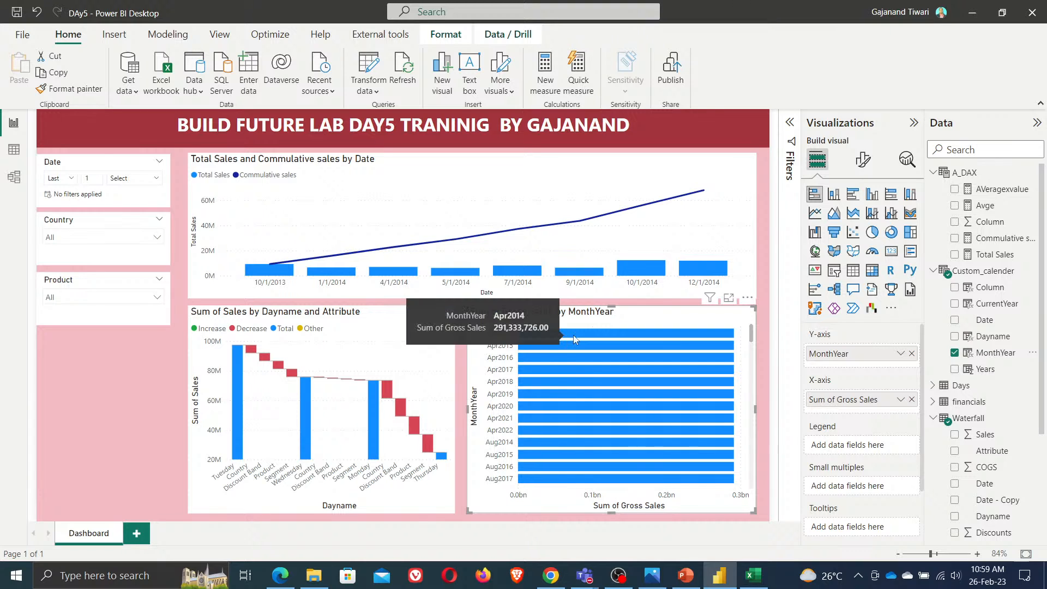
scroll(685, 439, down, 5)
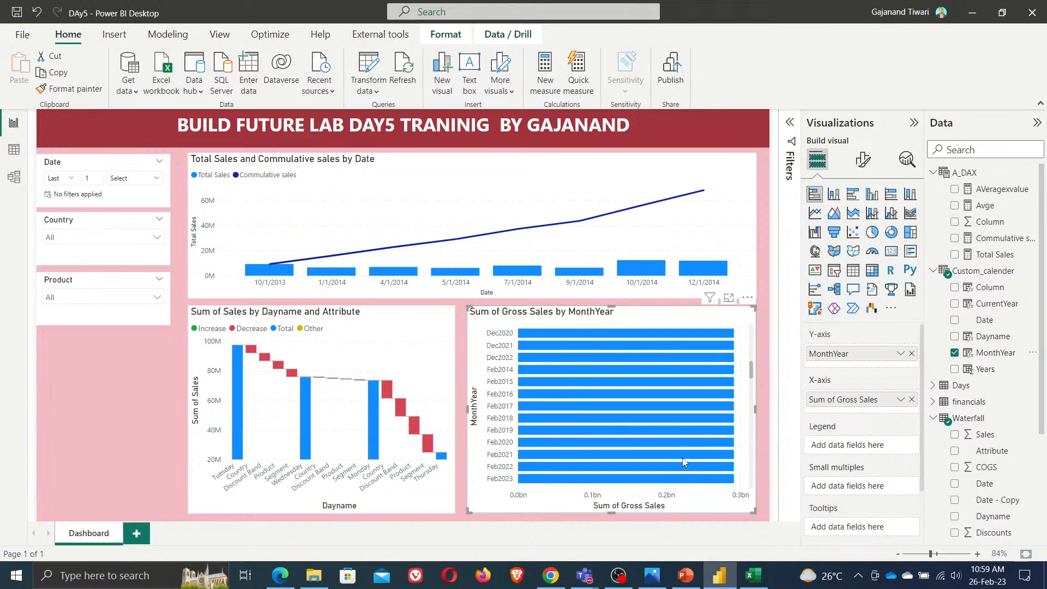
scroll(682, 457, up, 5)
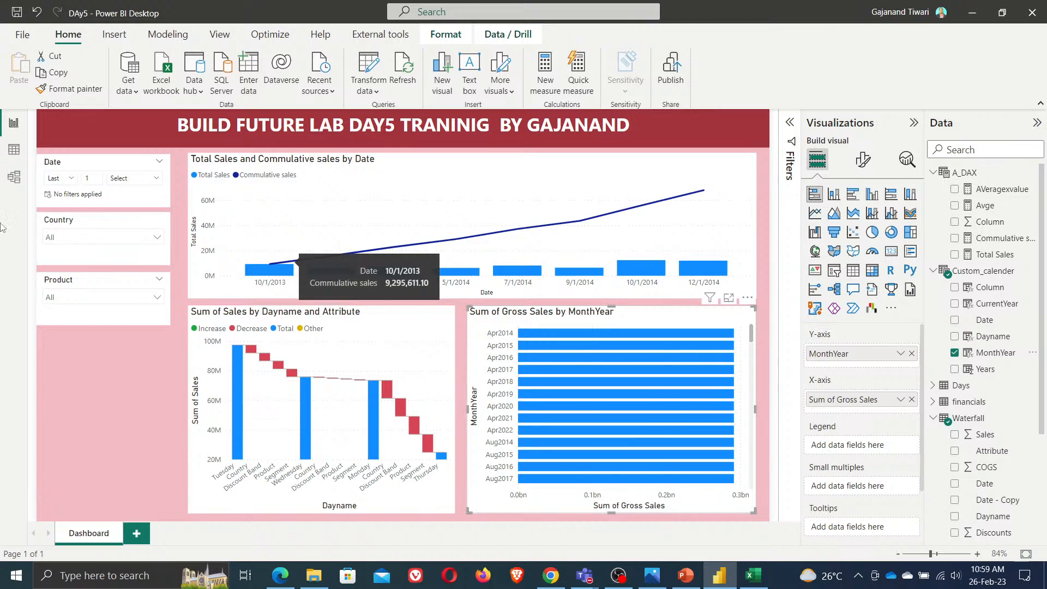
Open the relationship between the financials and Days tables in the model to inspect it, without changes
click(13, 178)
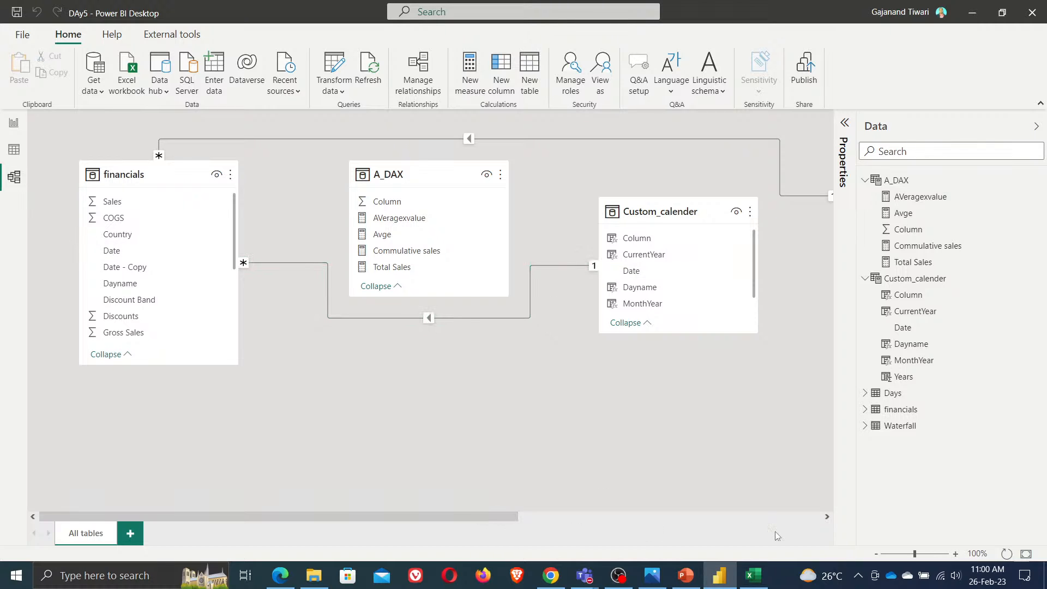
double_click(469, 140)
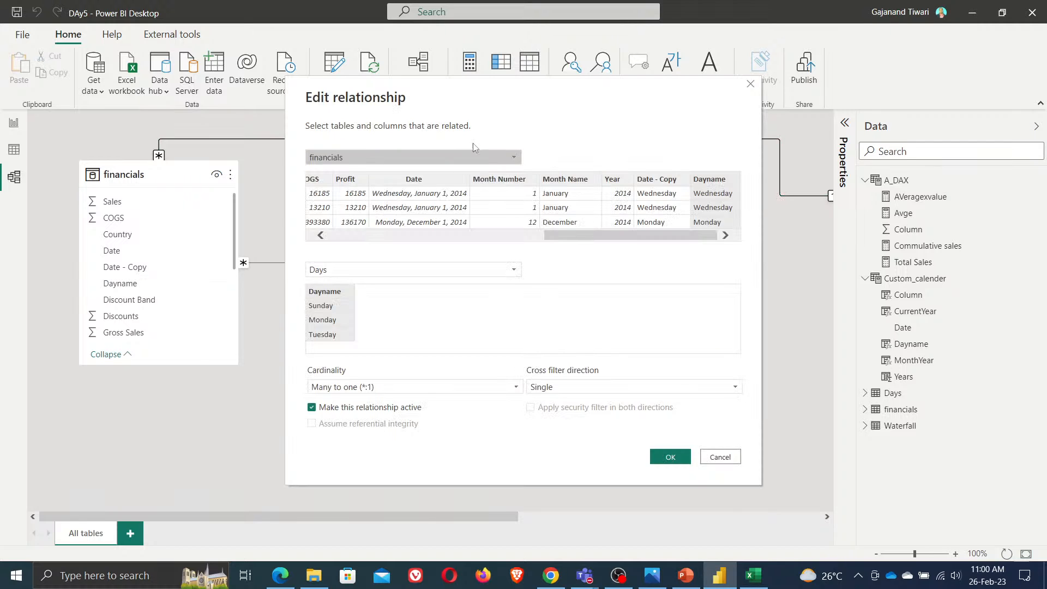
click(727, 456)
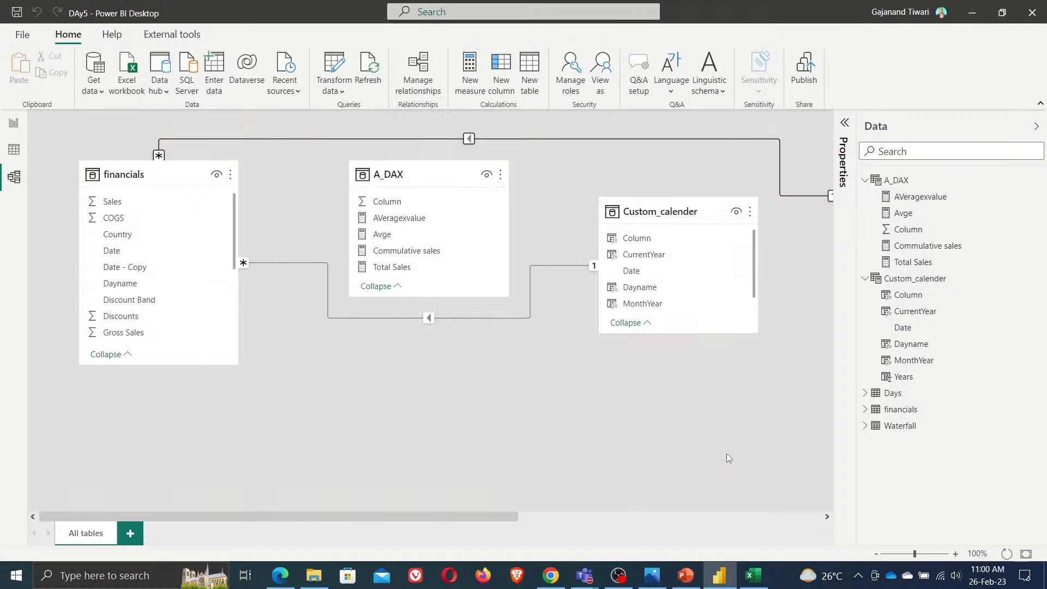
click(13, 123)
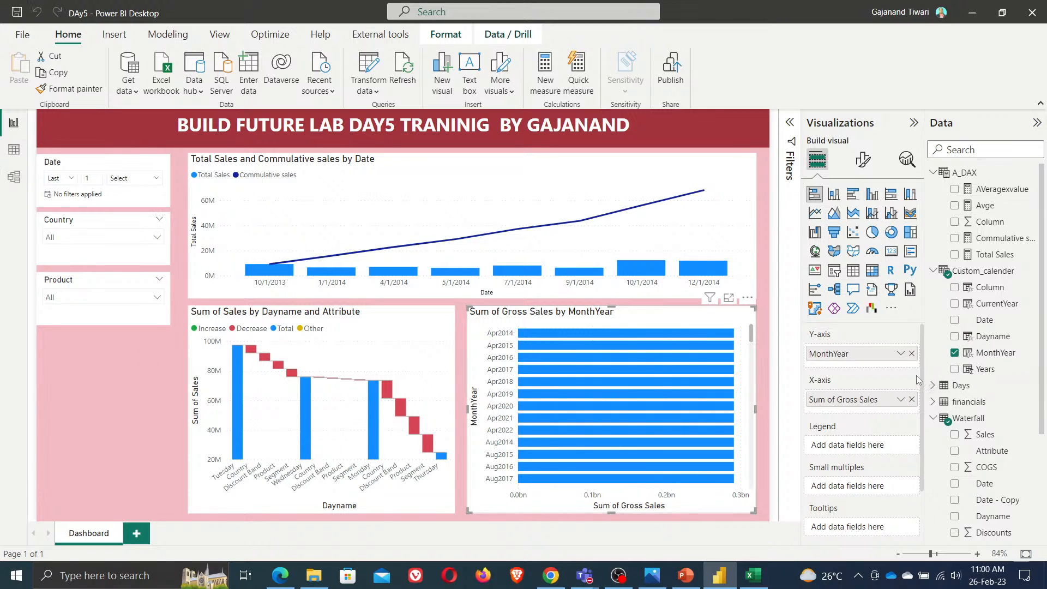
Replace the bar chart's Gross Sales with Gross Sales from the financials table and save the report
click(911, 399)
click(934, 418)
click(933, 402)
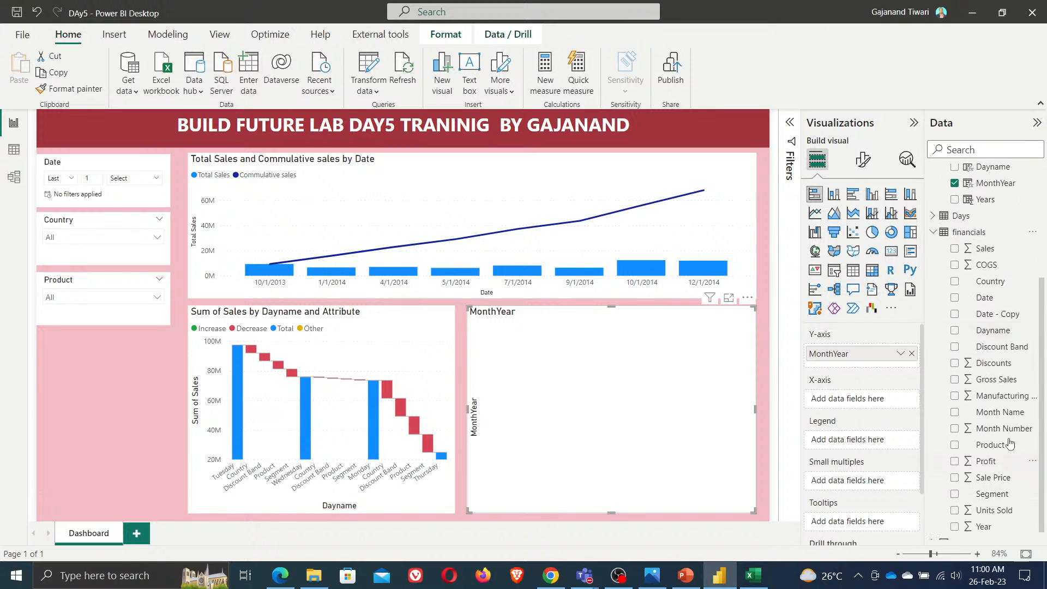
click(955, 381)
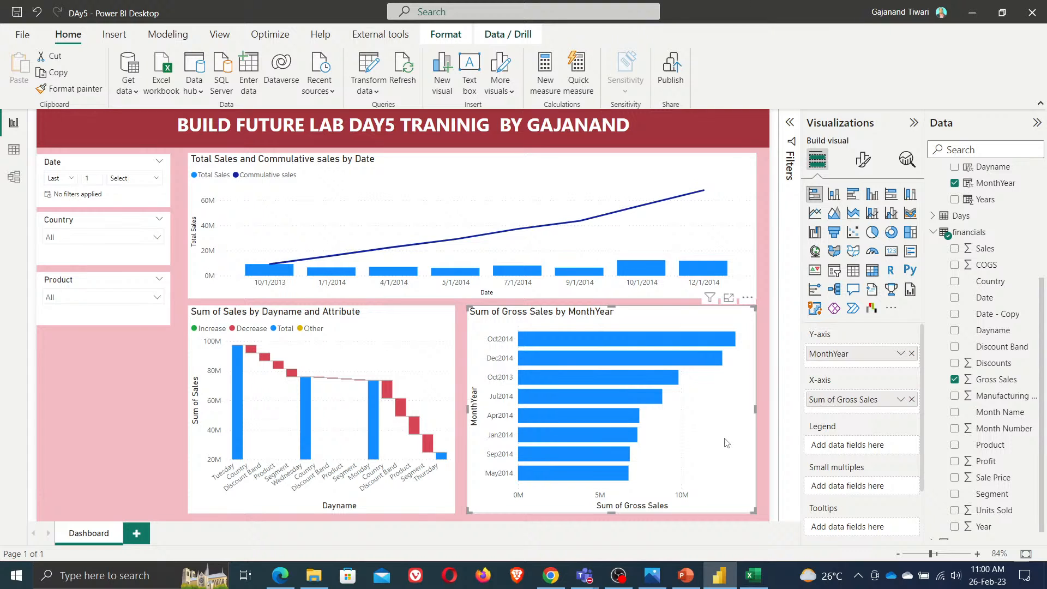
click(16, 12)
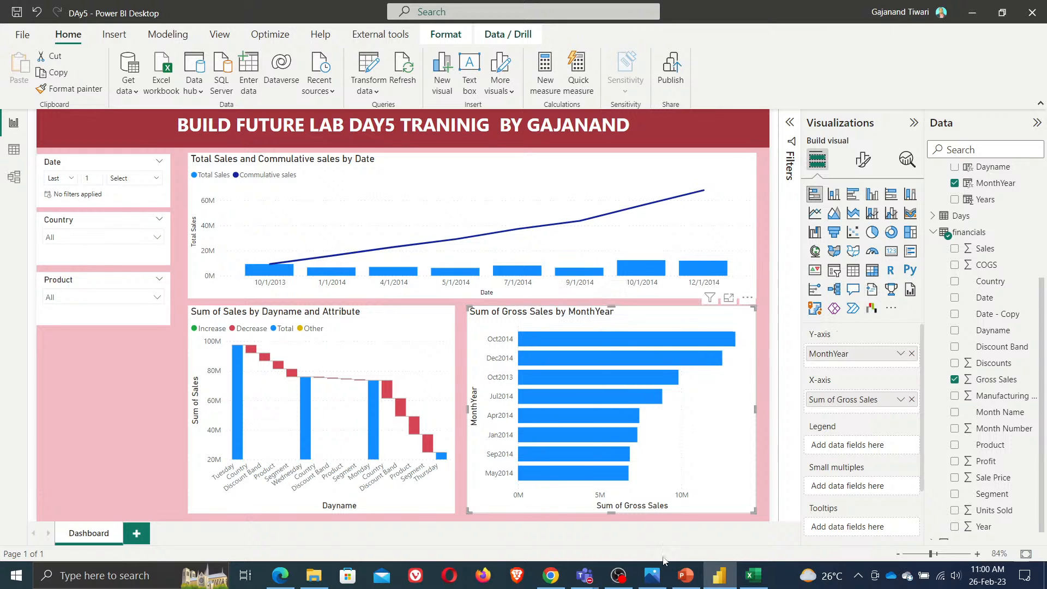
click(651, 583)
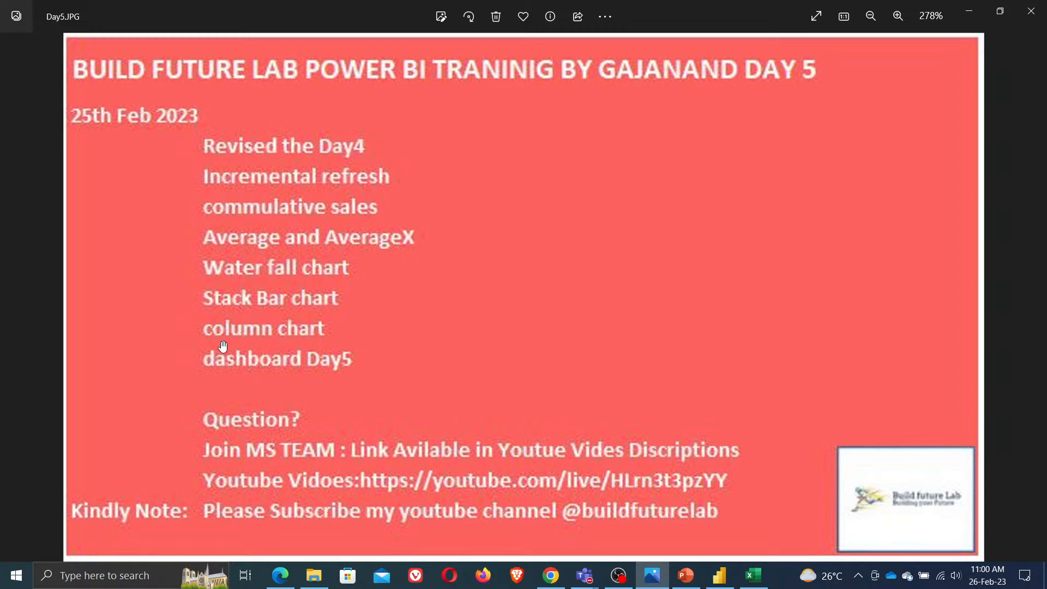
click(972, 15)
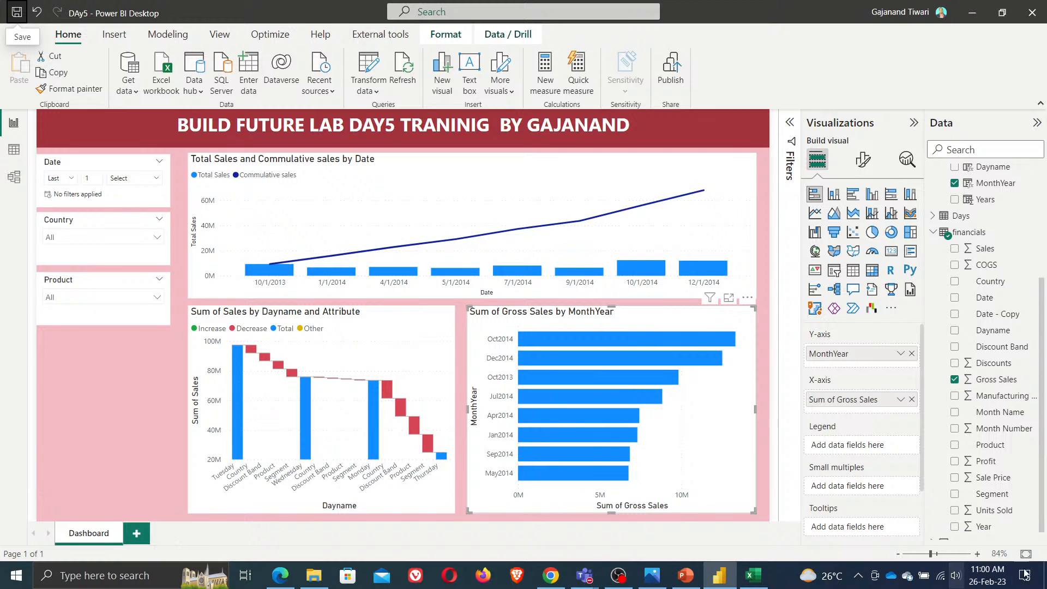
click(959, 577)
click(828, 543)
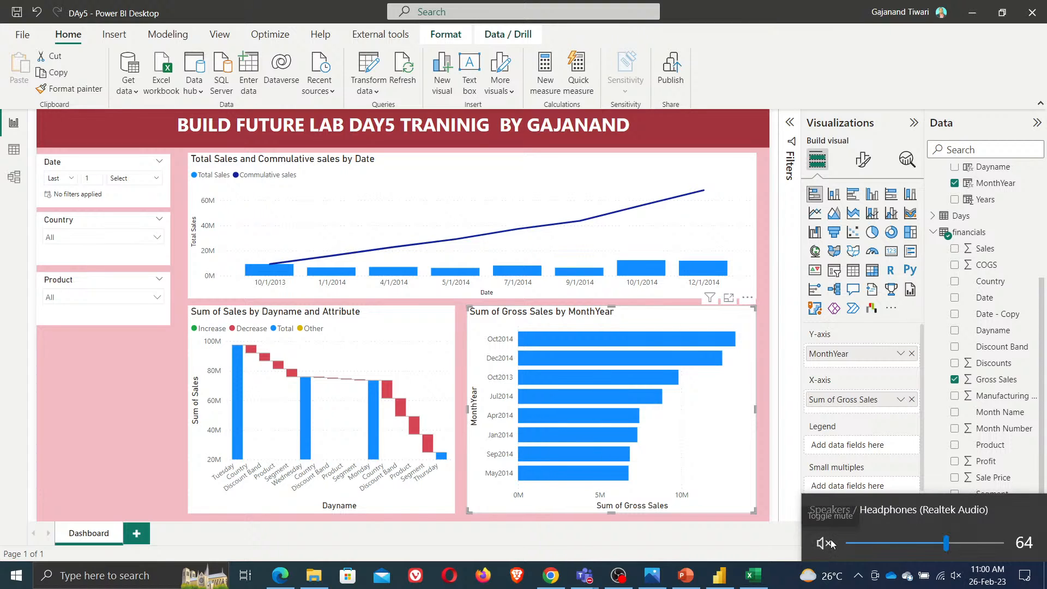
click(832, 544)
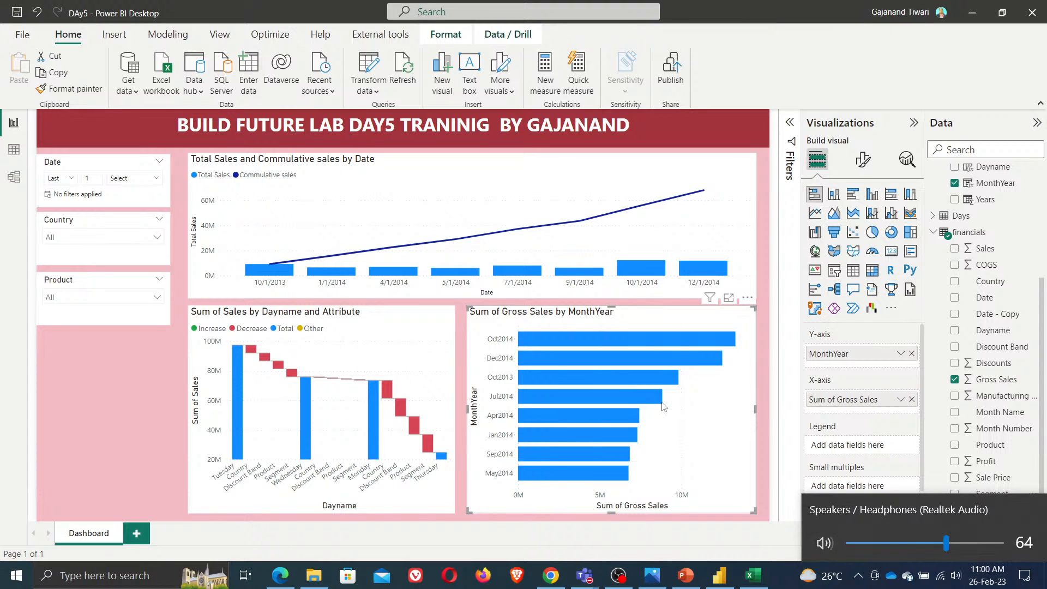
Narrow the combo chart of Total Sales and Commulative sales to the left half of the upper canvas area
click(79, 382)
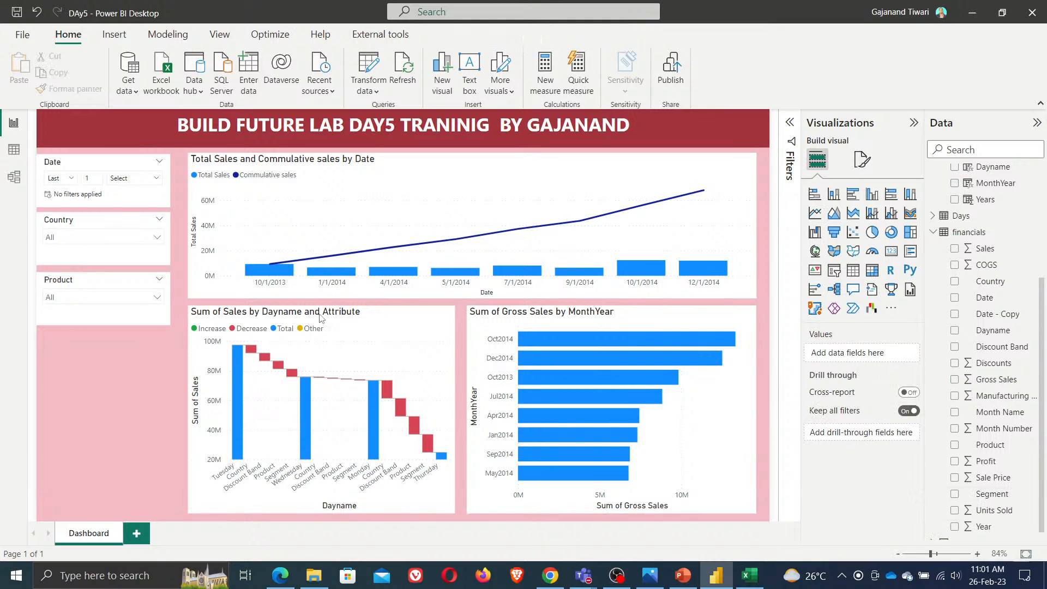
click(757, 222)
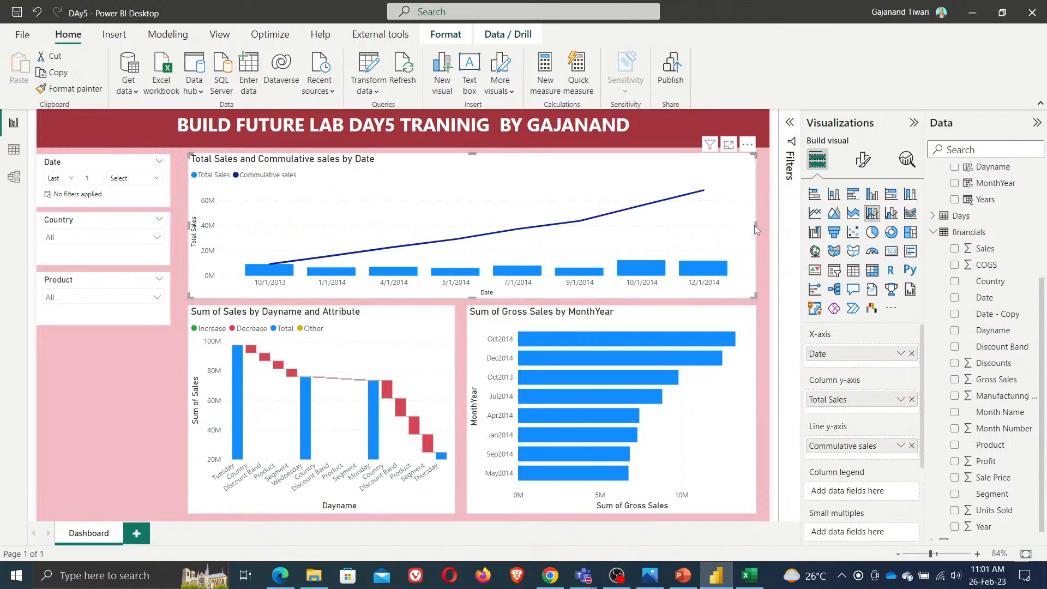
drag(754, 225, 459, 241)
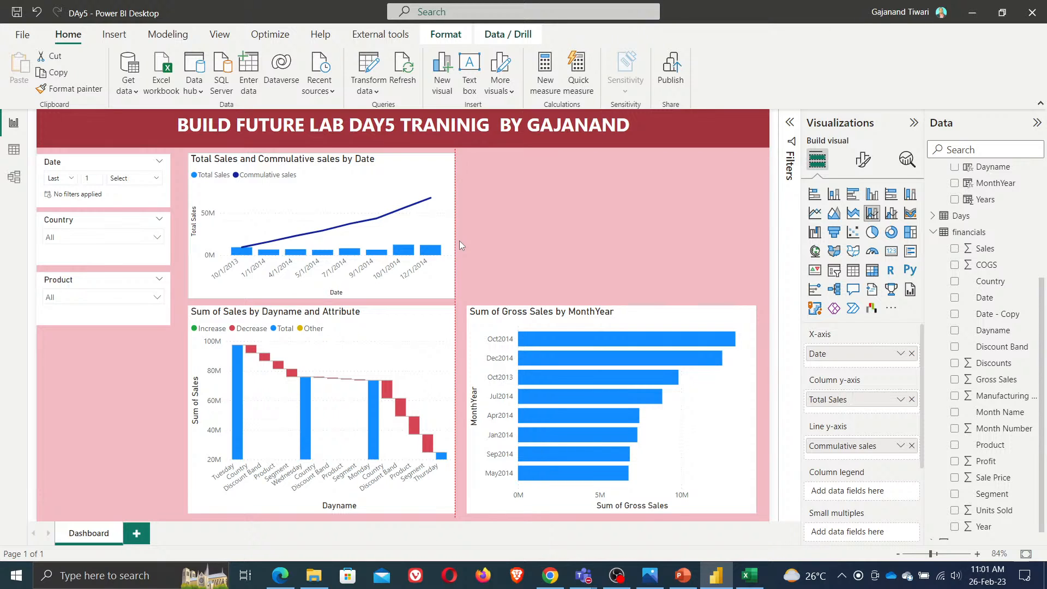
Move the waterfall and stacked bar charts down and extend the combo chart's height to meet them
drag(323, 316, 323, 340)
click(319, 299)
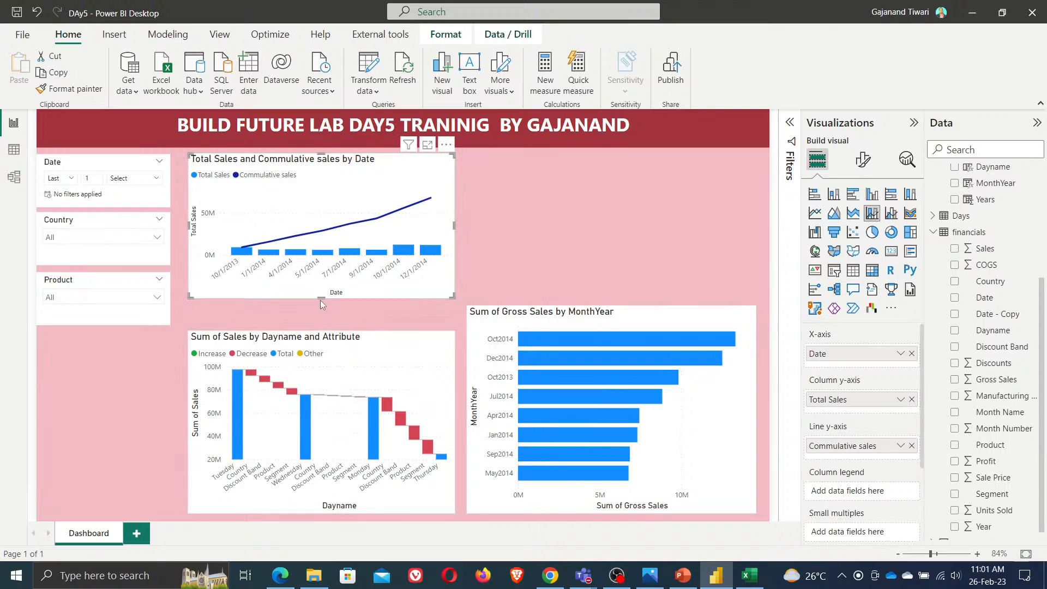
drag(320, 299, 326, 326)
click(614, 307)
drag(613, 306, 612, 335)
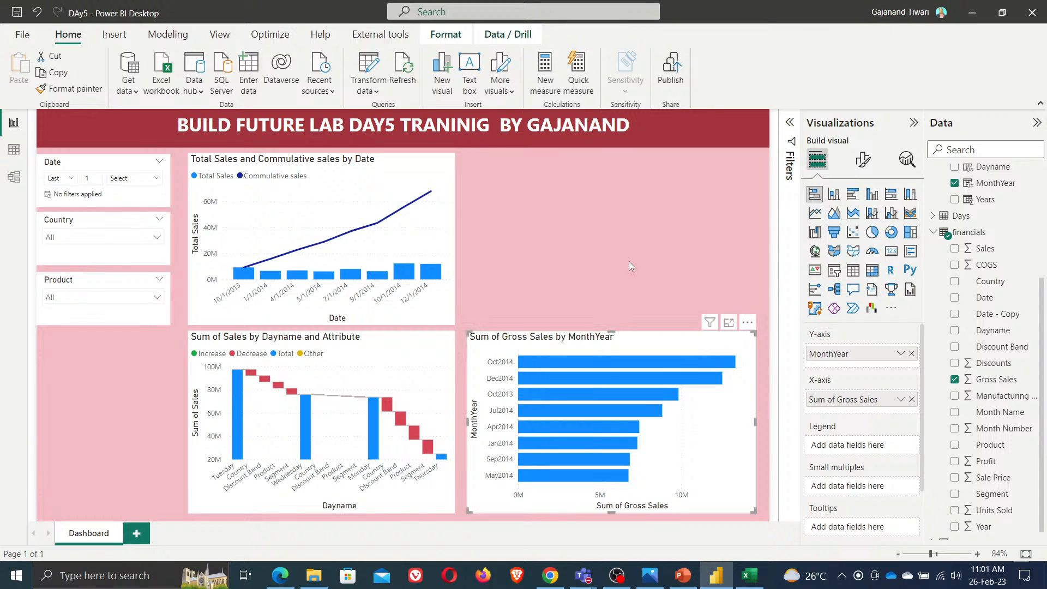
click(634, 227)
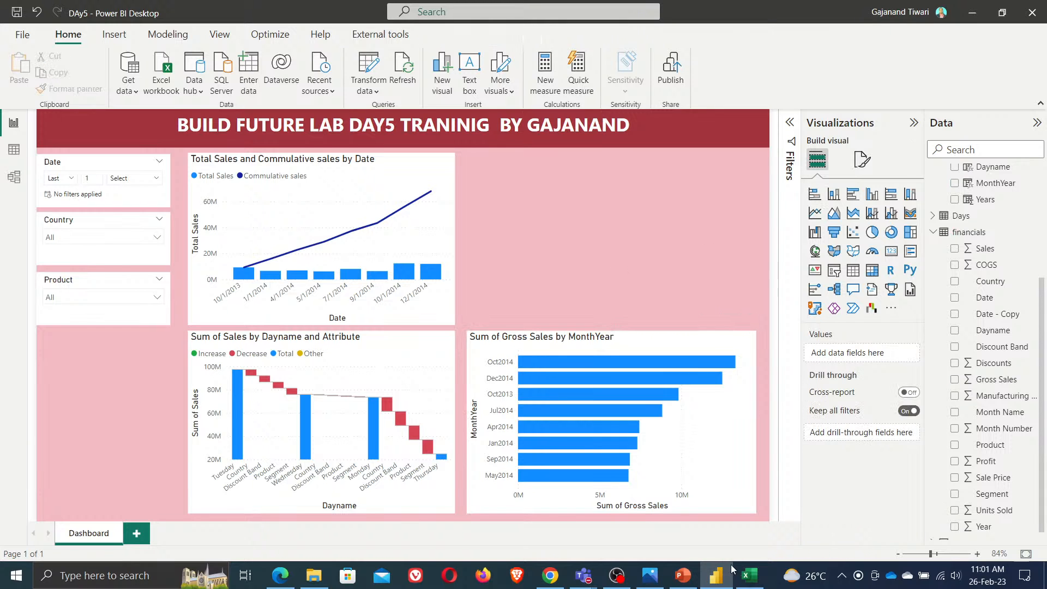
click(650, 576)
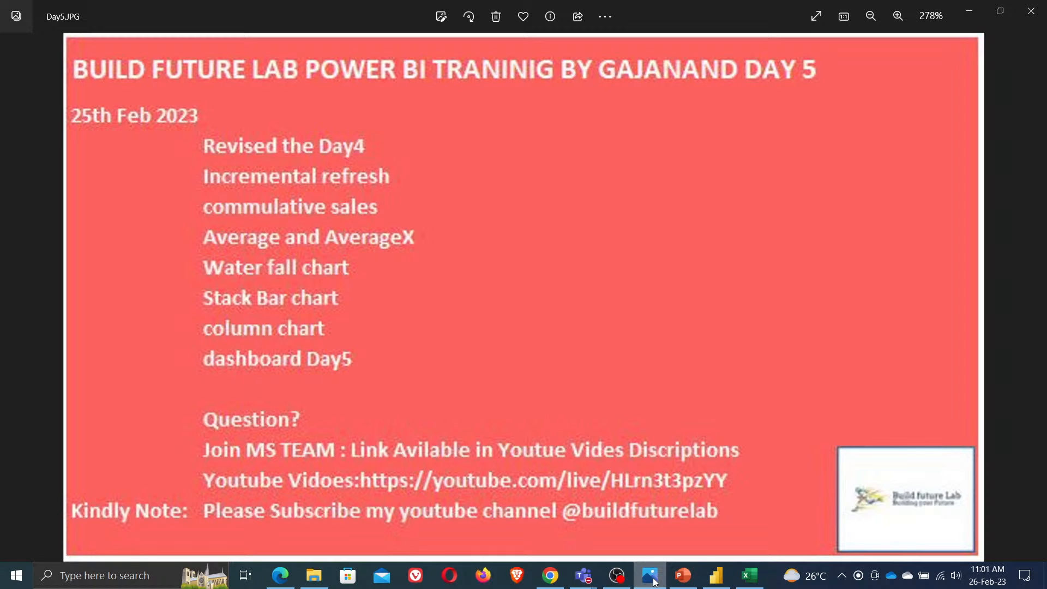
click(656, 582)
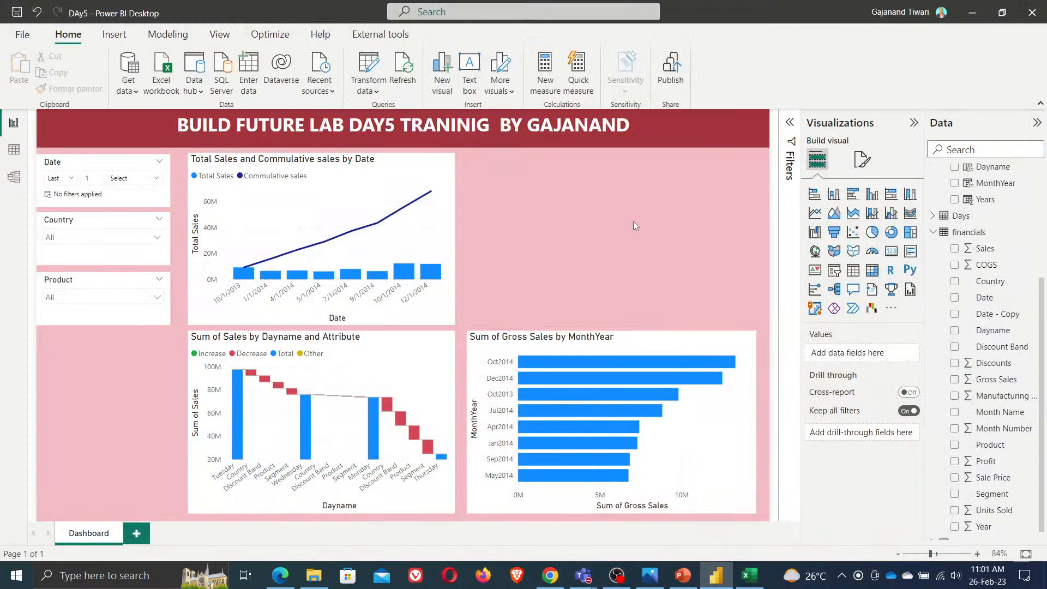
Add a 100% stacked bar chart and fit it into the empty upper-right area of the canvas
click(891, 195)
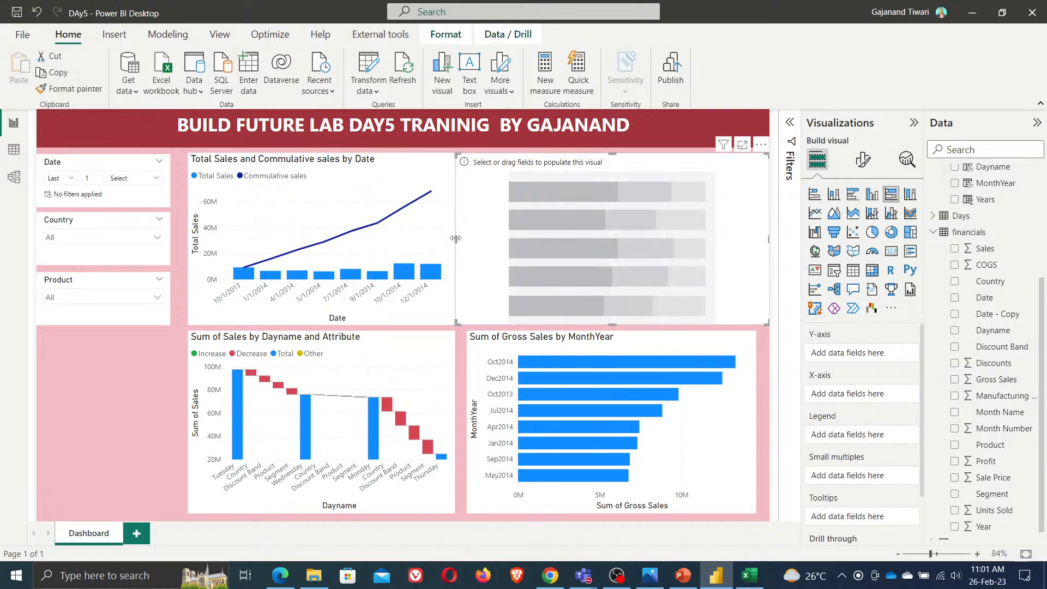
drag(455, 239, 462, 238)
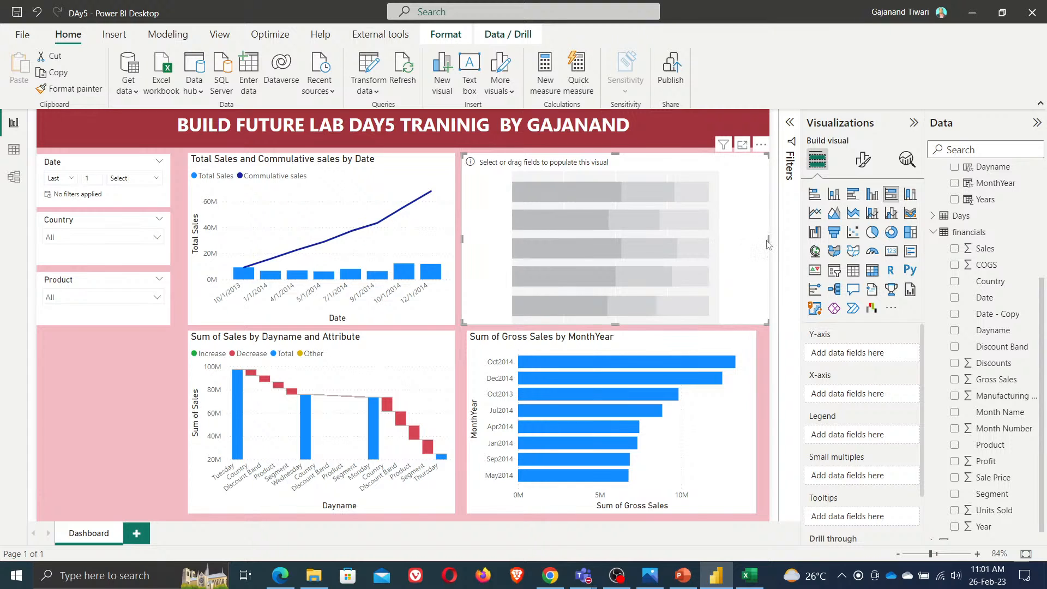
drag(769, 240, 756, 240)
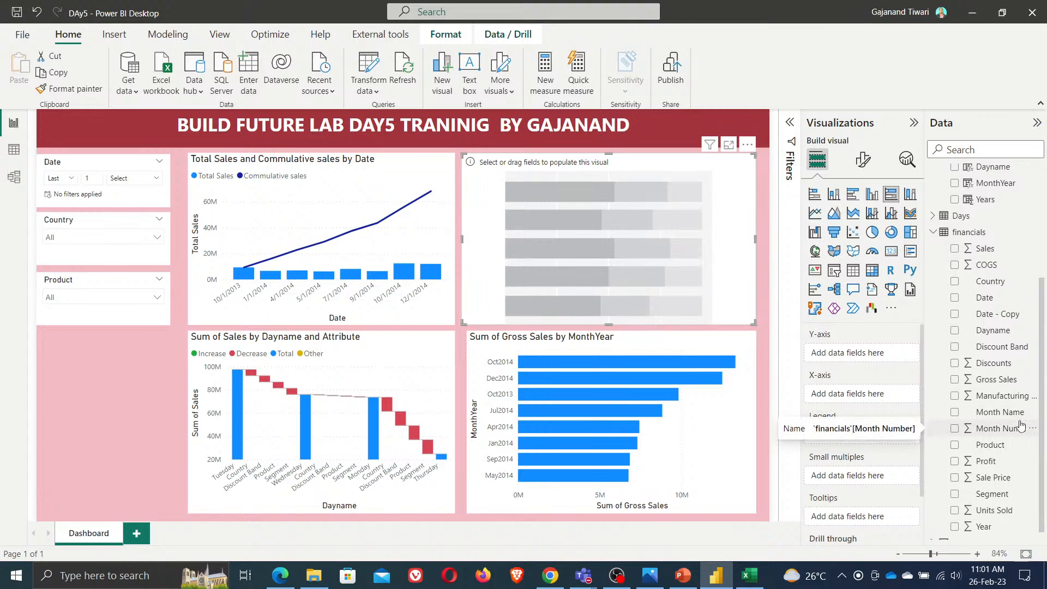
Add Country to the Y-axis and Gross Sales and Discounts to the X-axis of the 100% stacked bar chart
click(954, 282)
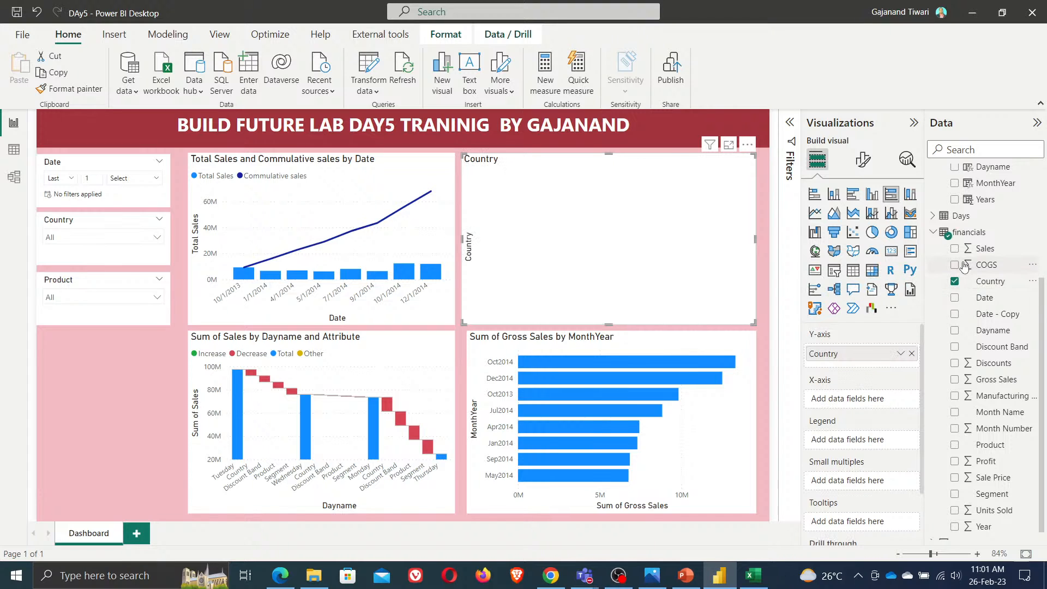
click(955, 380)
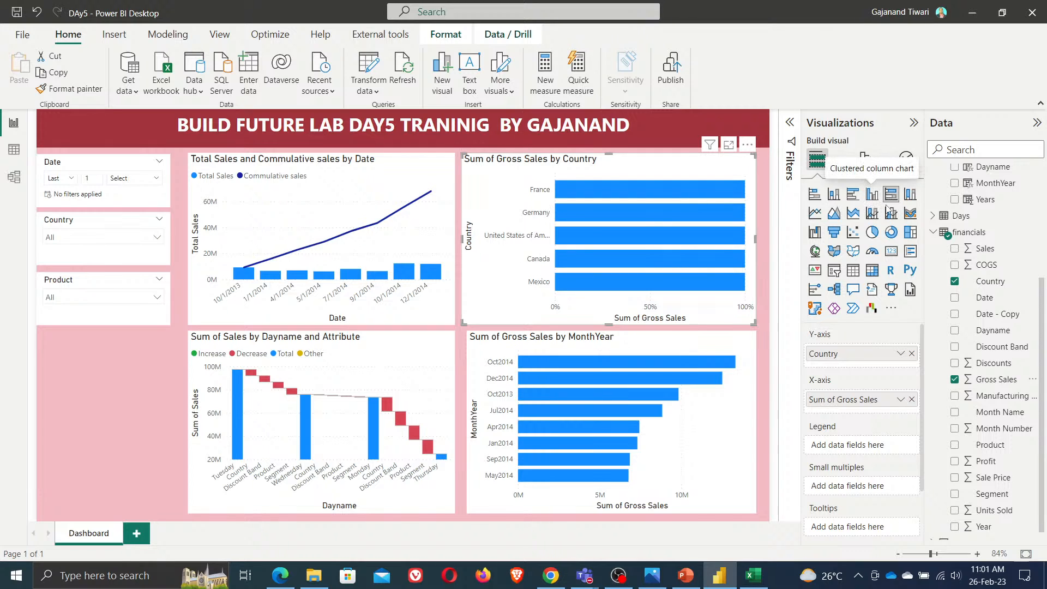
click(910, 195)
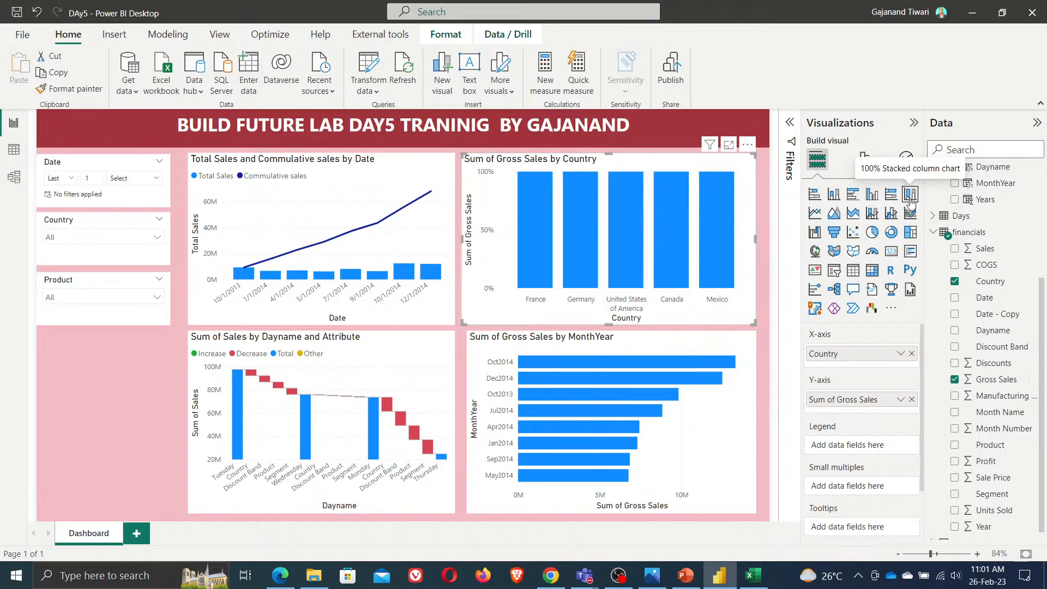
click(892, 198)
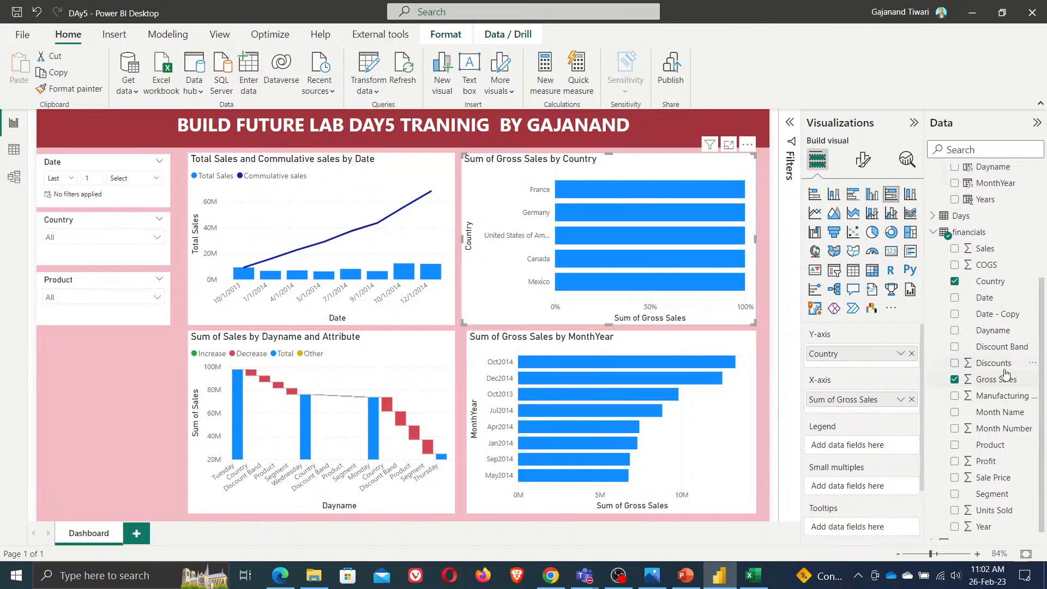
drag(992, 372, 872, 412)
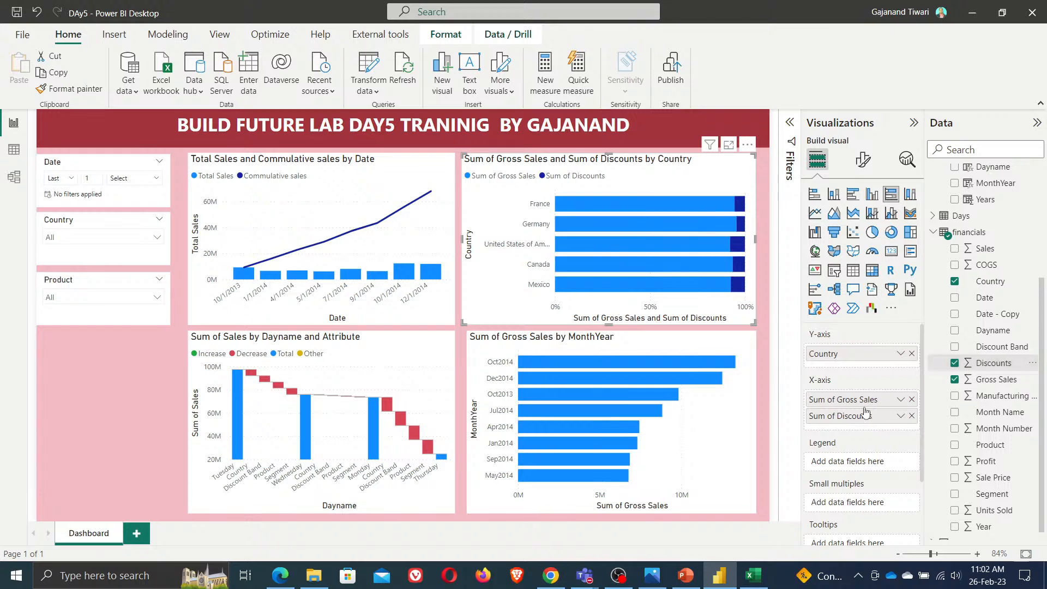
Turn on data labels for the 100% stacked bar chart and collapse the visualizations pane
mouse_move(648, 268)
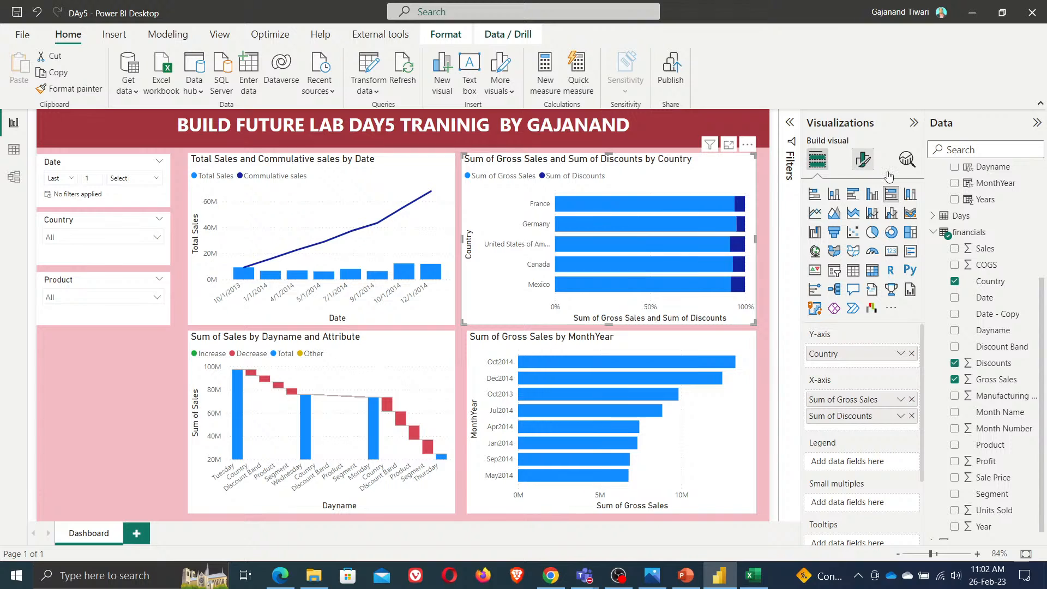
click(863, 159)
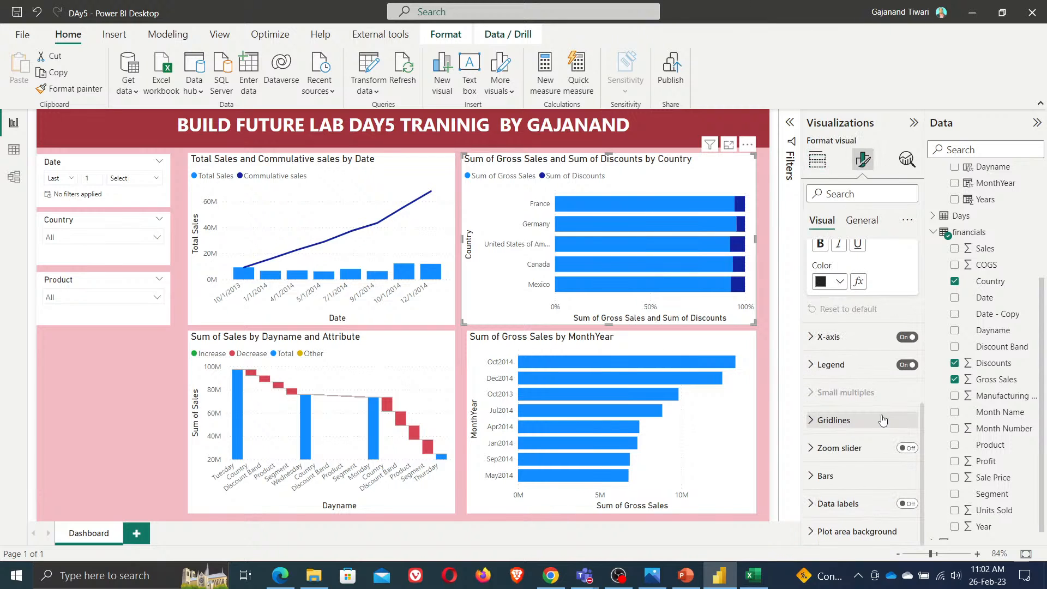
click(907, 506)
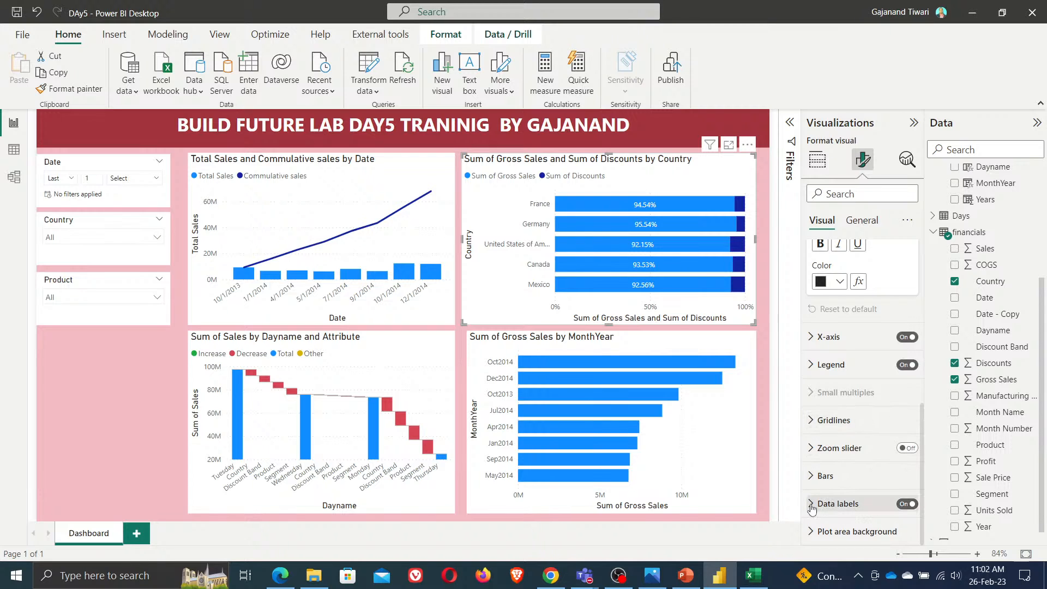
click(913, 122)
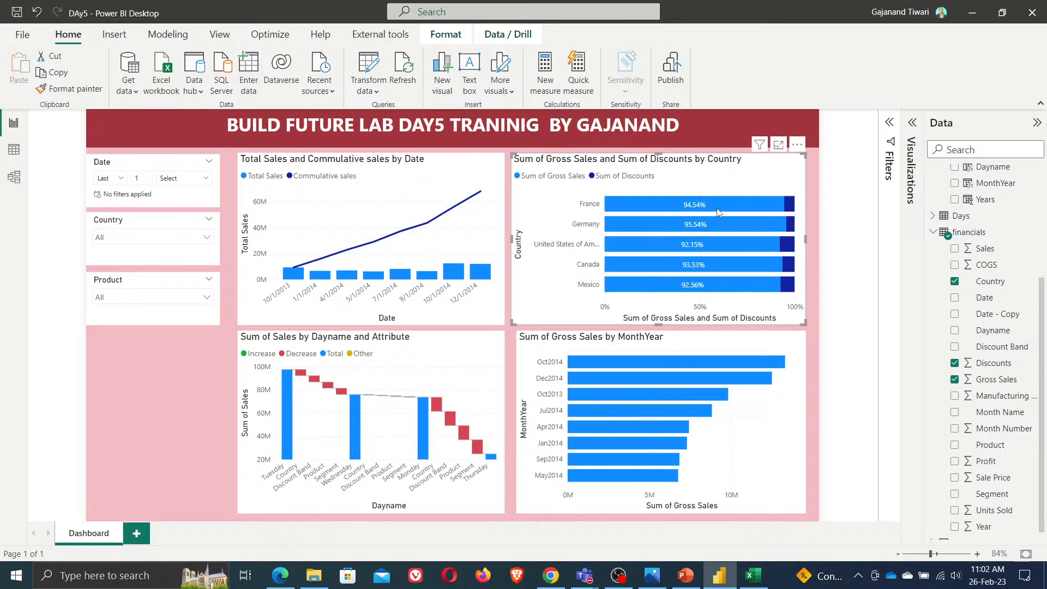
Nudge the 100% stacked bar chart's left edge inward and sort its axis in ascending order
mouse_move(693, 287)
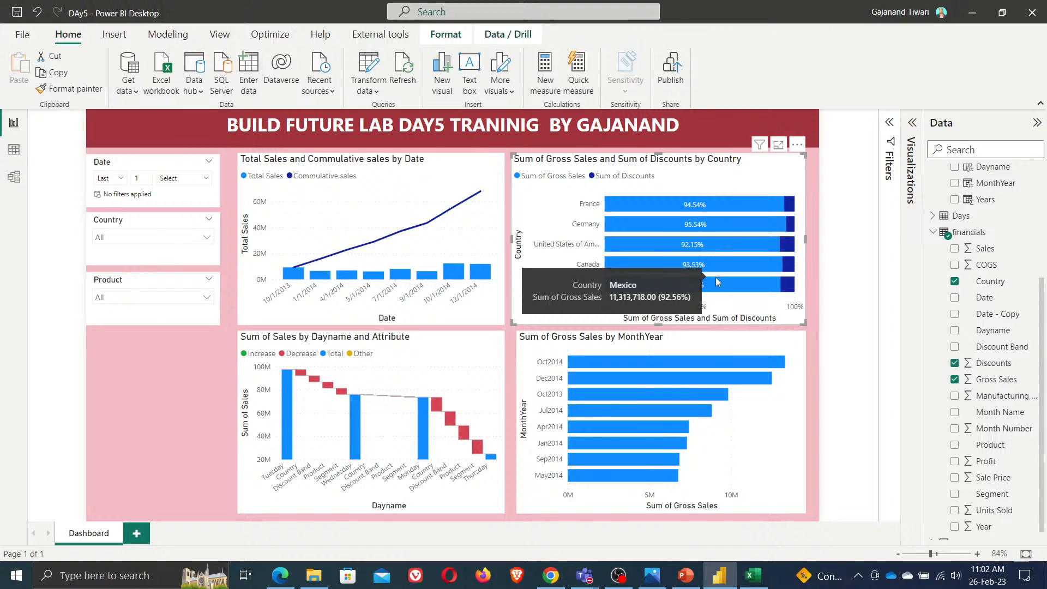
mouse_move(778, 235)
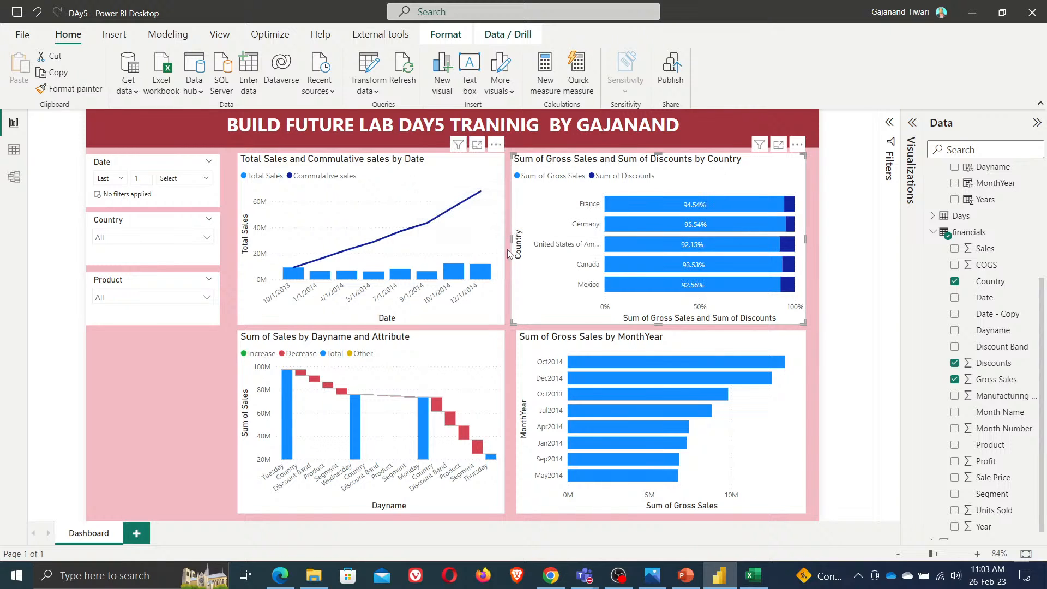
drag(510, 239, 517, 240)
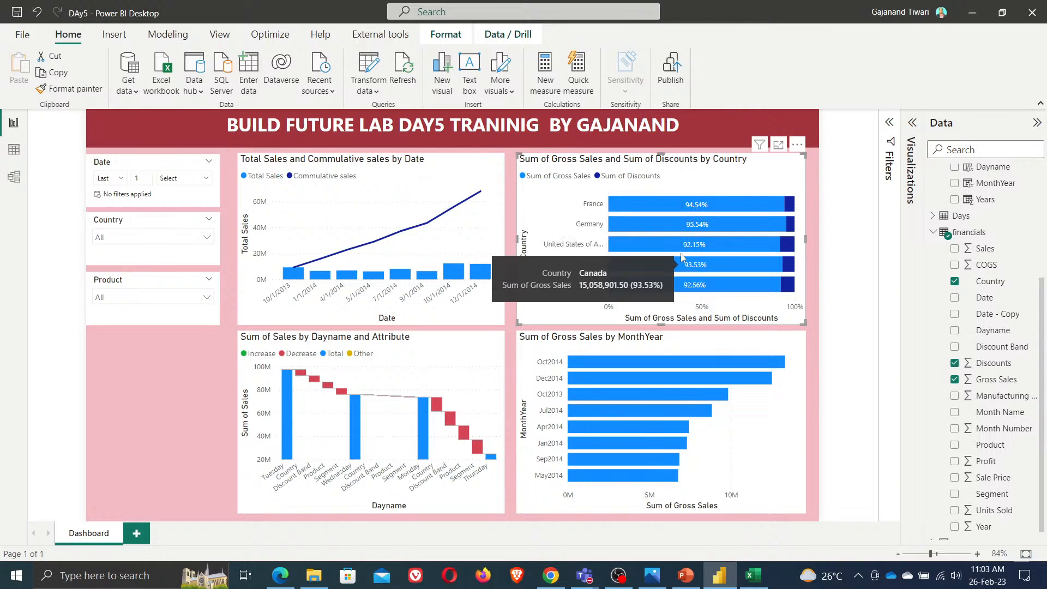
click(797, 145)
mouse_move(871, 232)
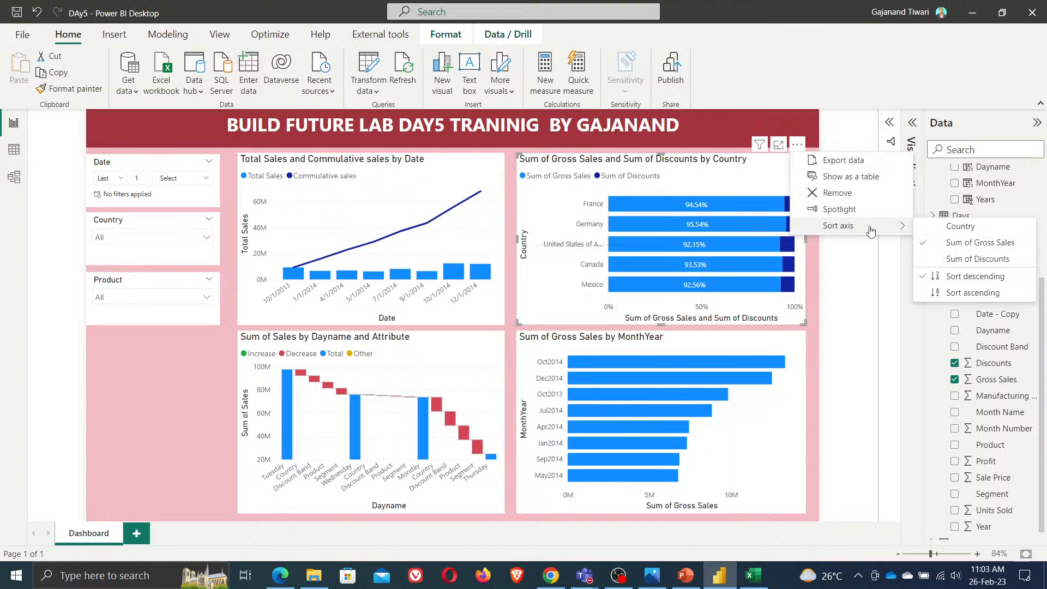
click(974, 293)
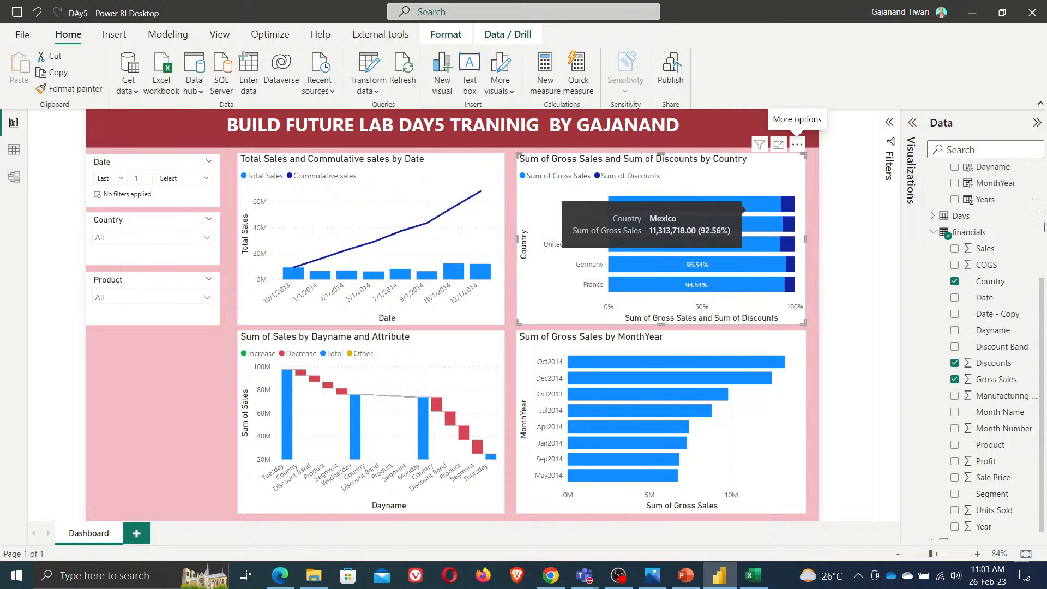
Create a new measure in the A_DAX table: TotalGS = SUM(financials[Gross Sales])
scroll(945, 168, up, 3)
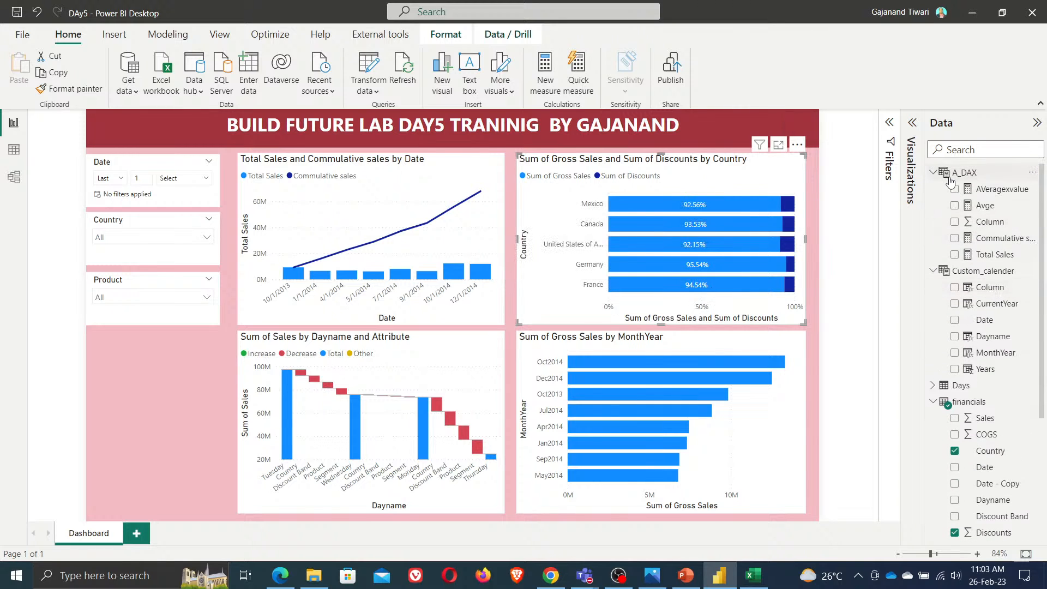
right_click(951, 175)
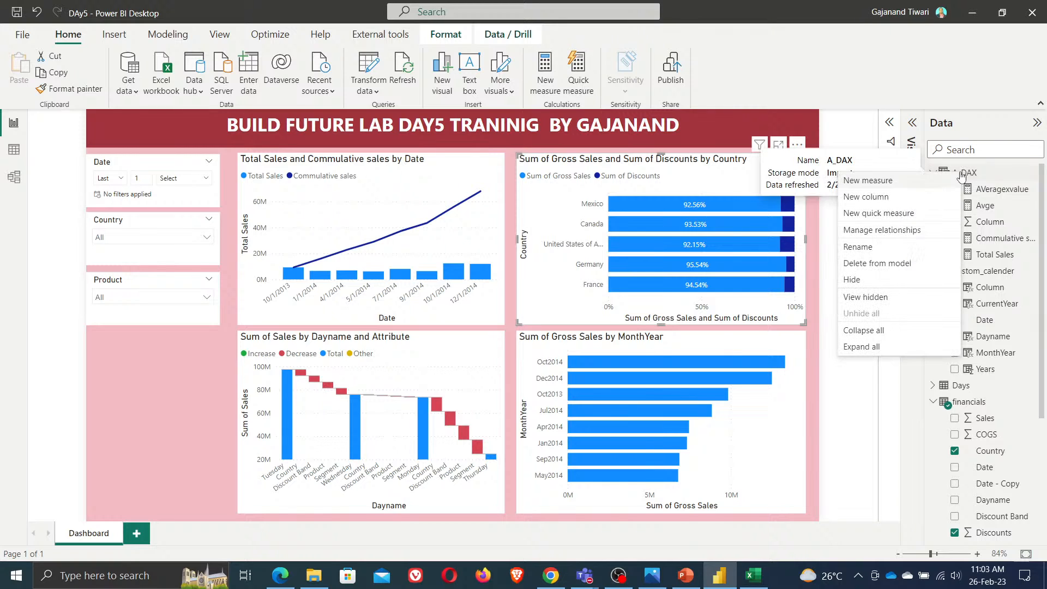
click(914, 188)
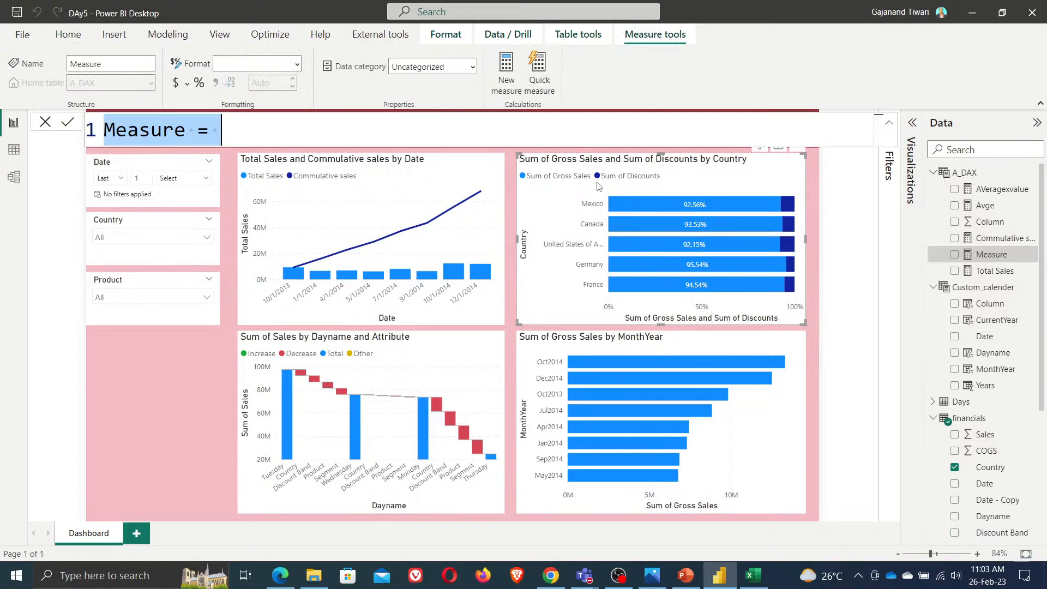
text(TotalG)
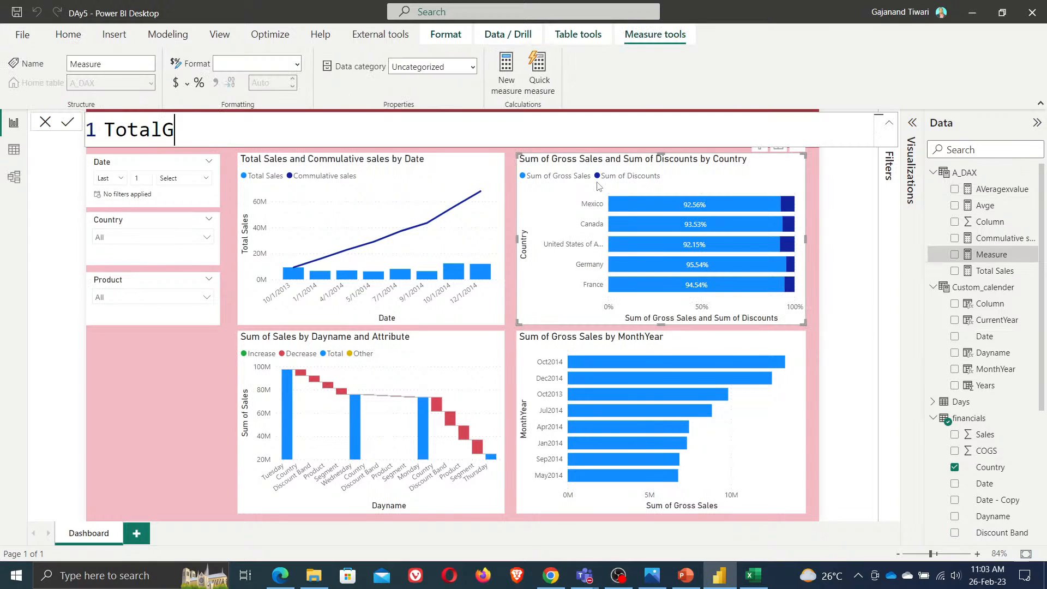
text(S = sum)
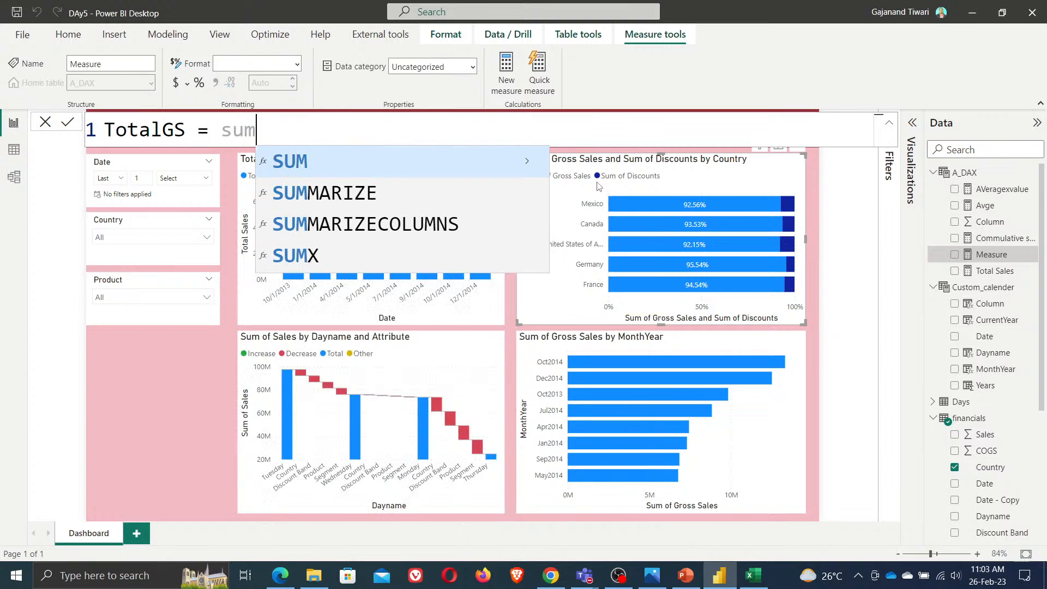
text((gross)
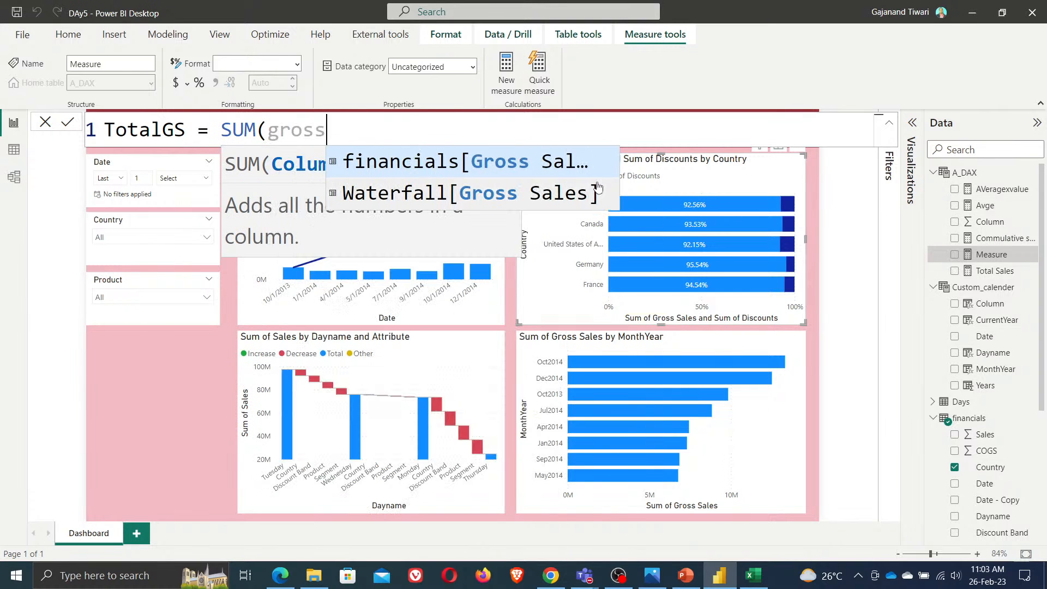
key(Tab)
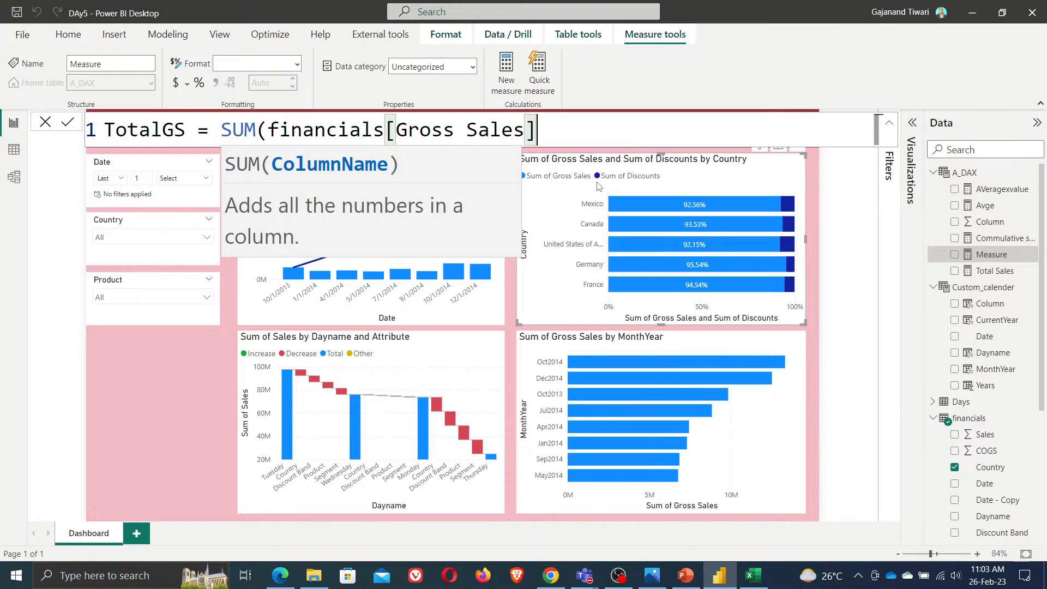
text())
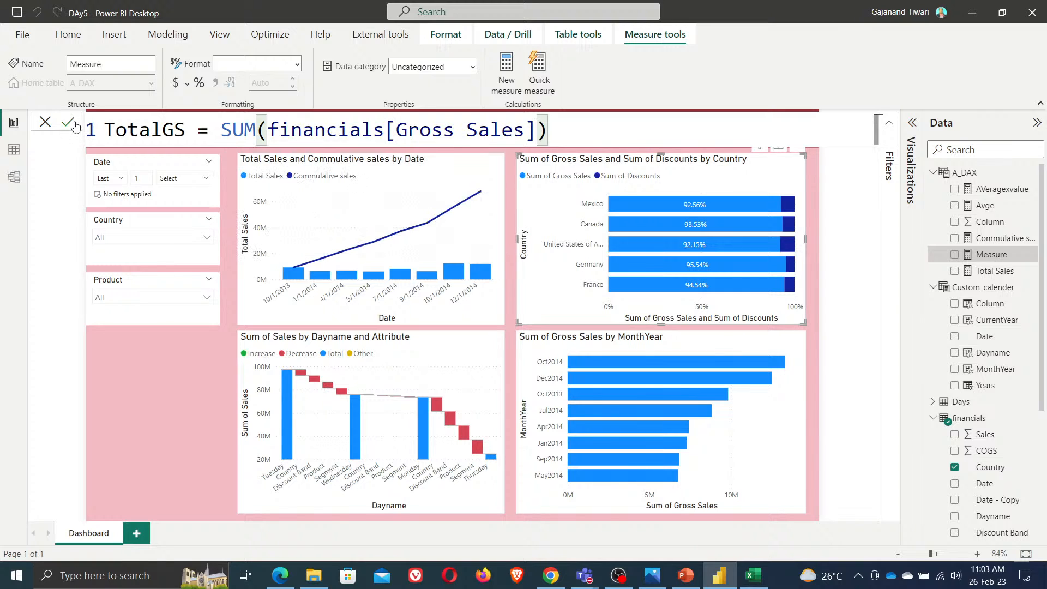
key(Return)
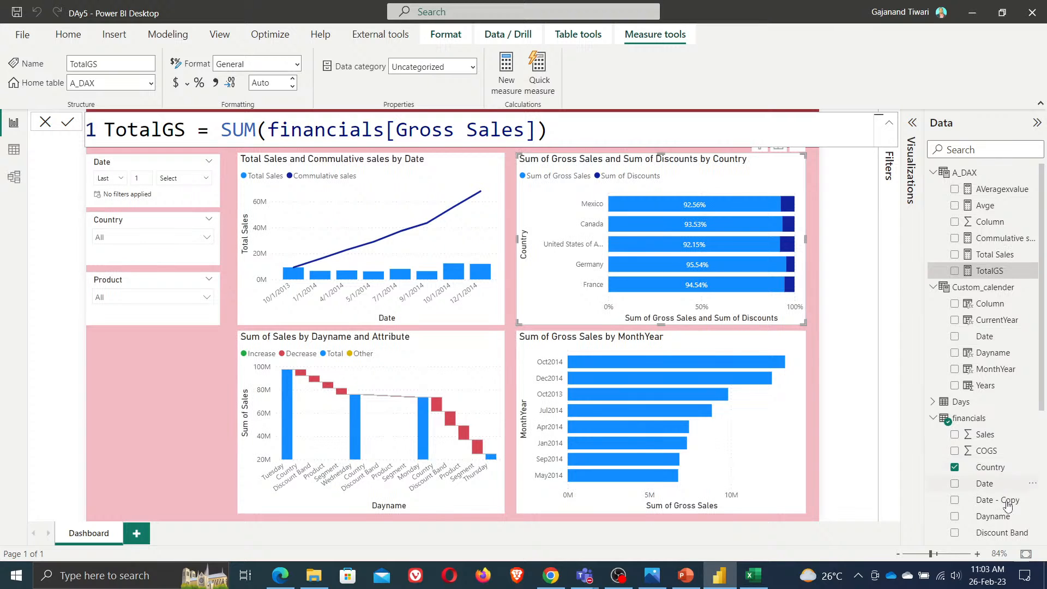
scroll(1008, 491, down, 3)
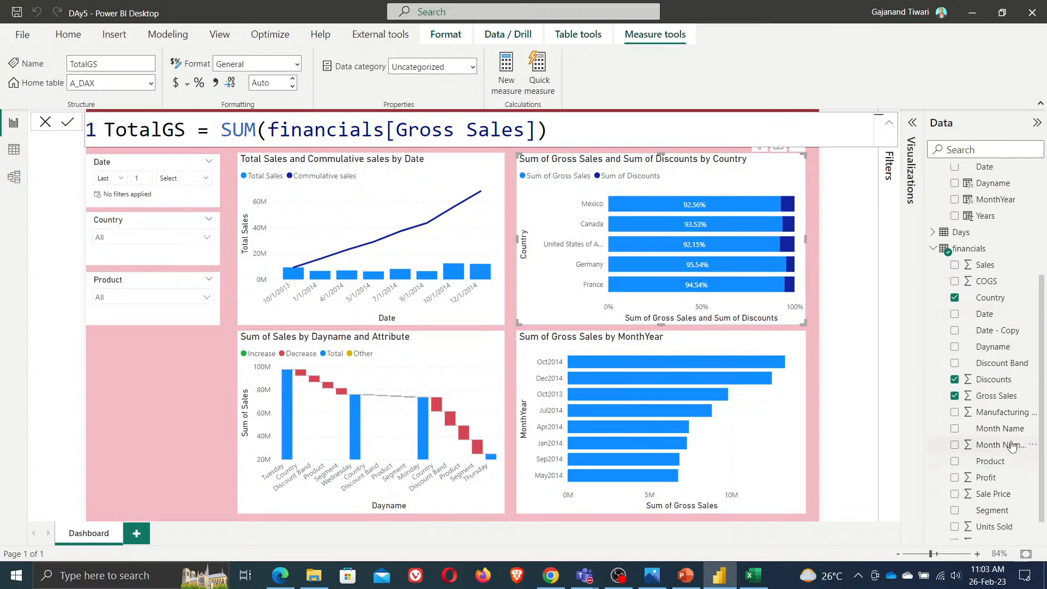
Create a new measure TotalDiscount = SUM(financials[Discounts]) in the A_DAX table
scroll(995, 357, up, 3)
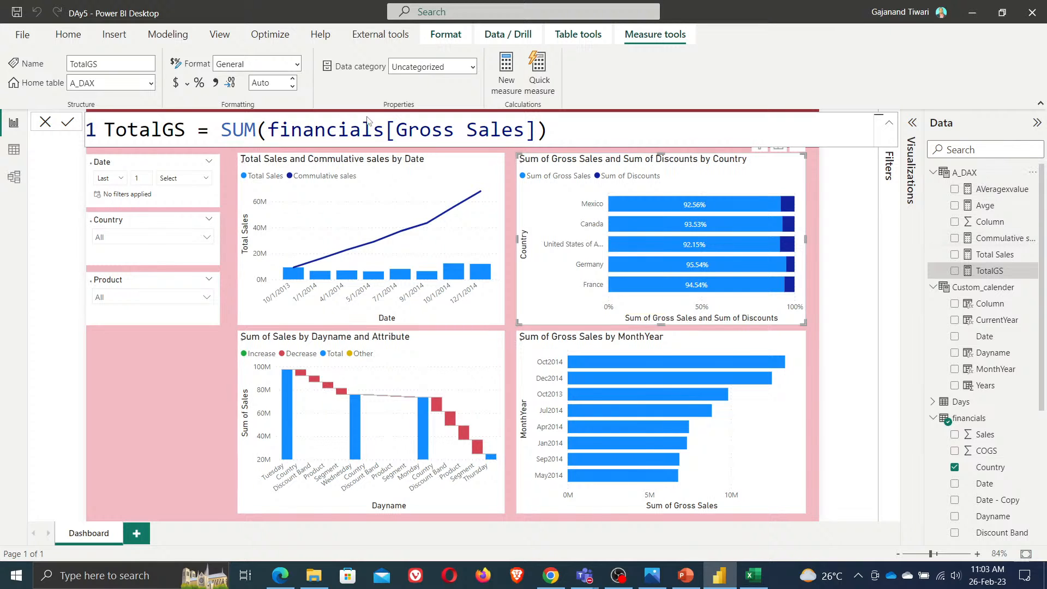
key(Return)
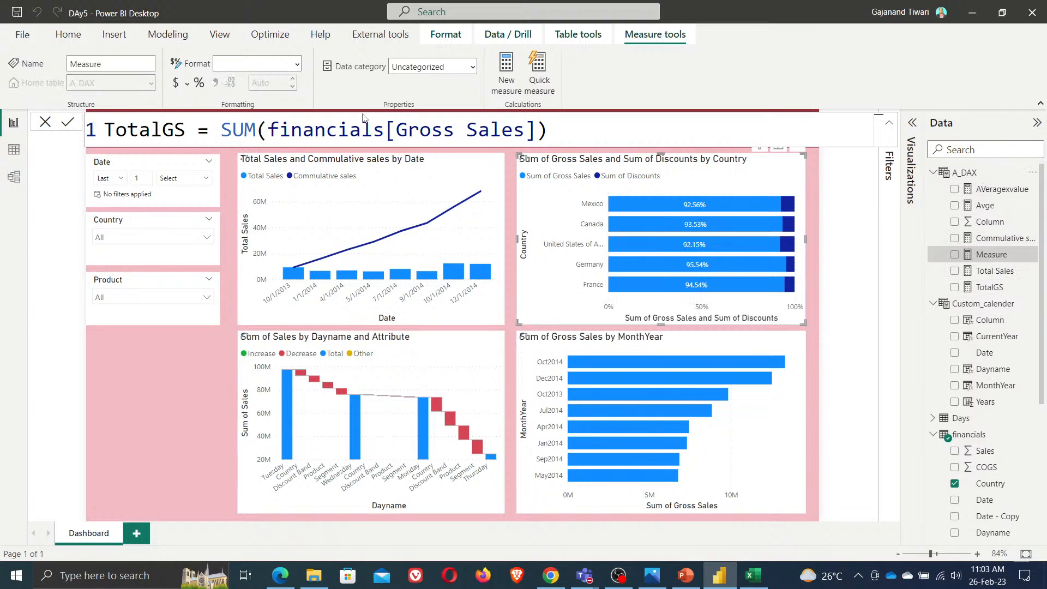
text(Total)
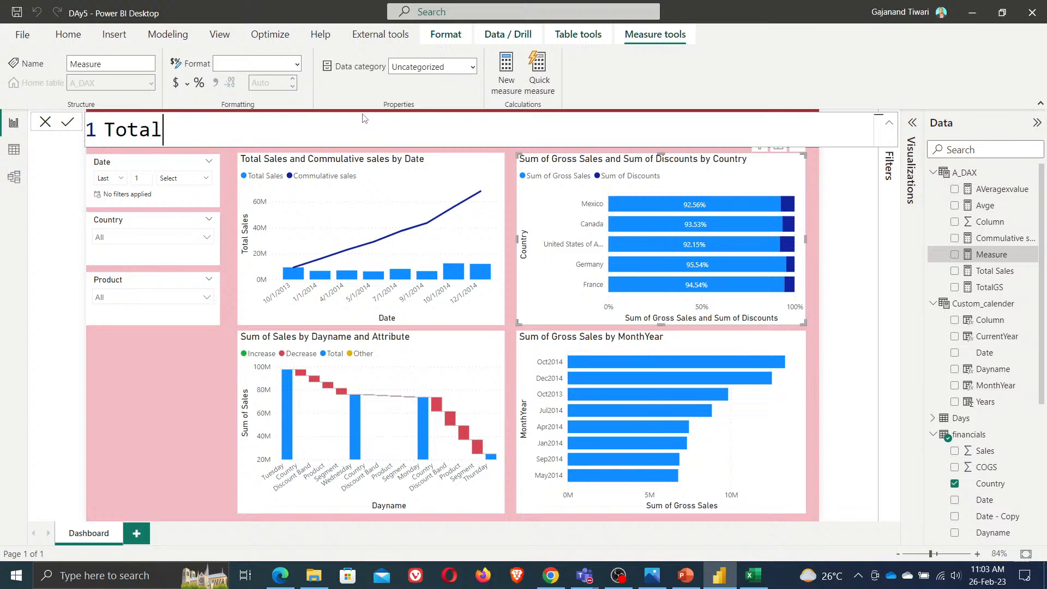
text(Discount = SUM()
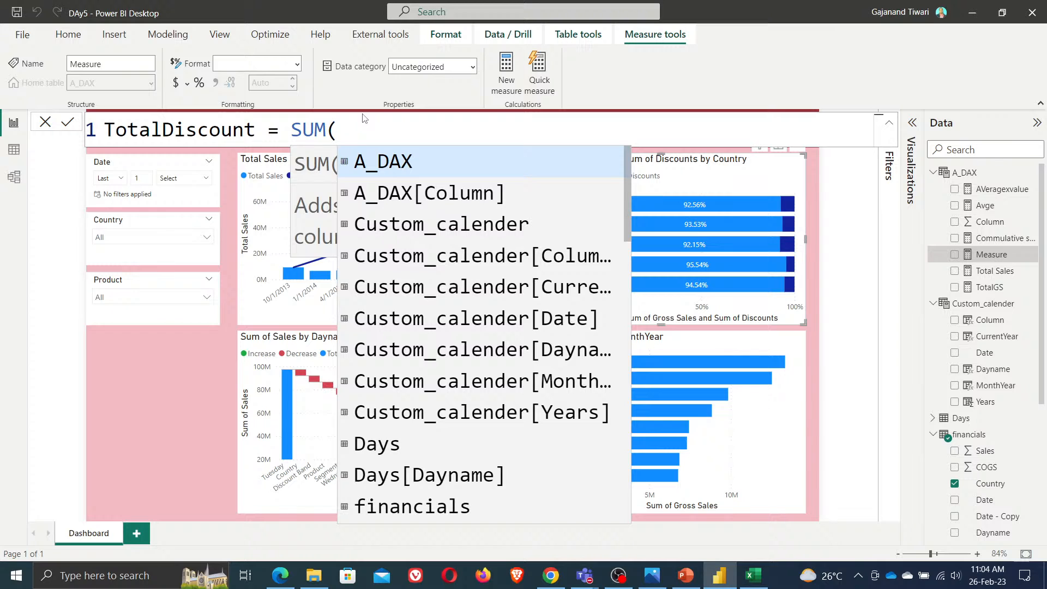
text(dis)
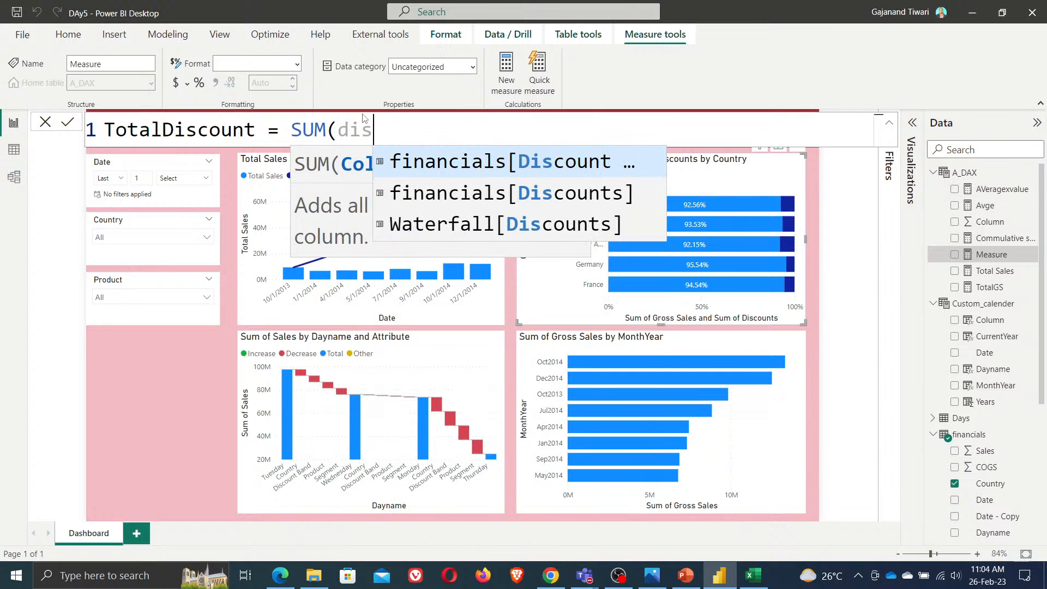
key(Down)
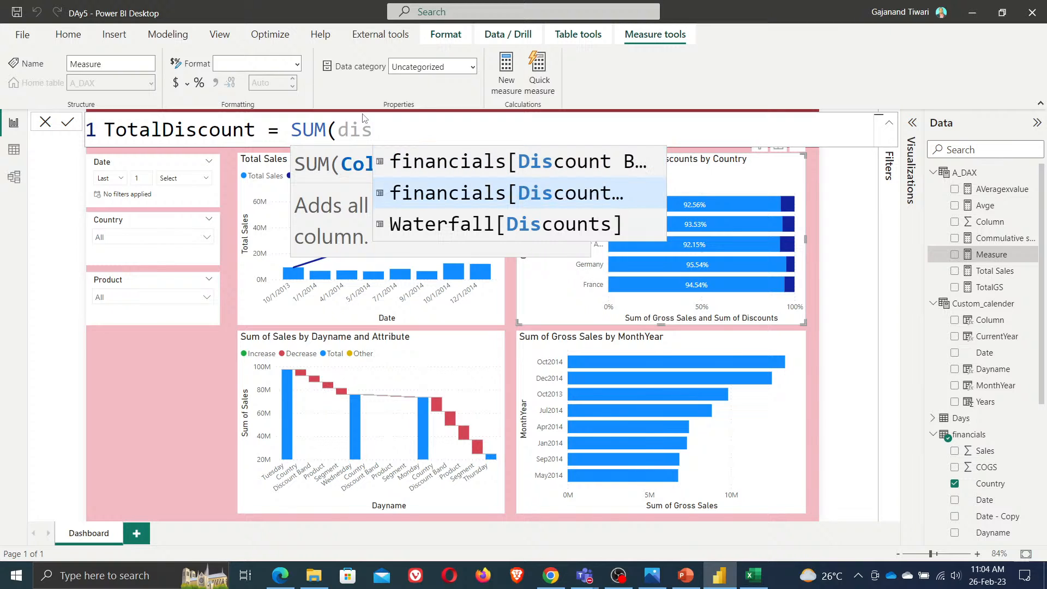
key(Tab)
text())
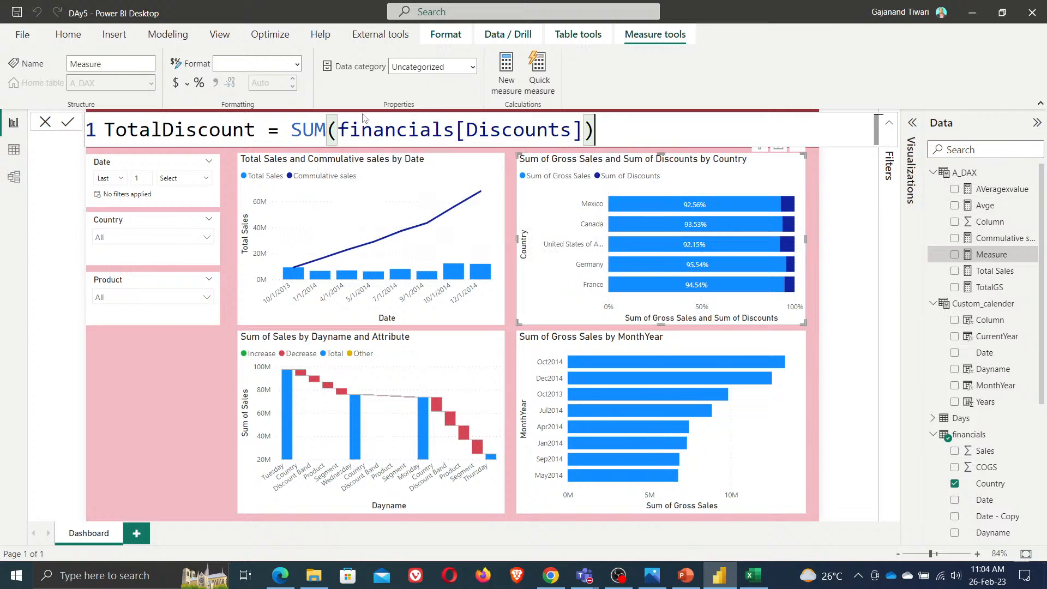
click(68, 124)
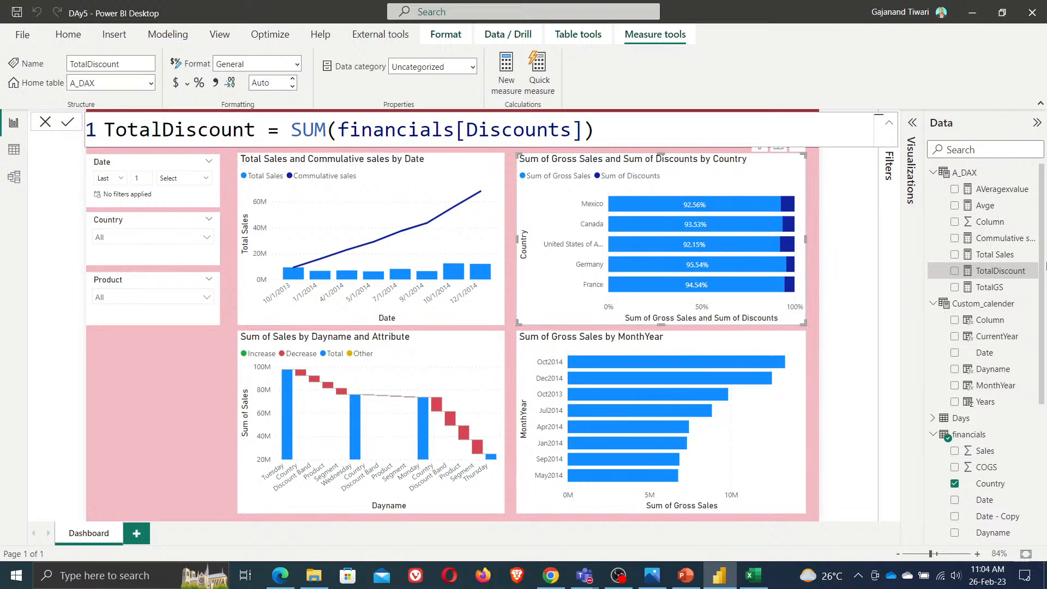
Replace the 100% stacked bar chart's X-axis fields with the TotalGS and TotalDiscount measures
click(912, 123)
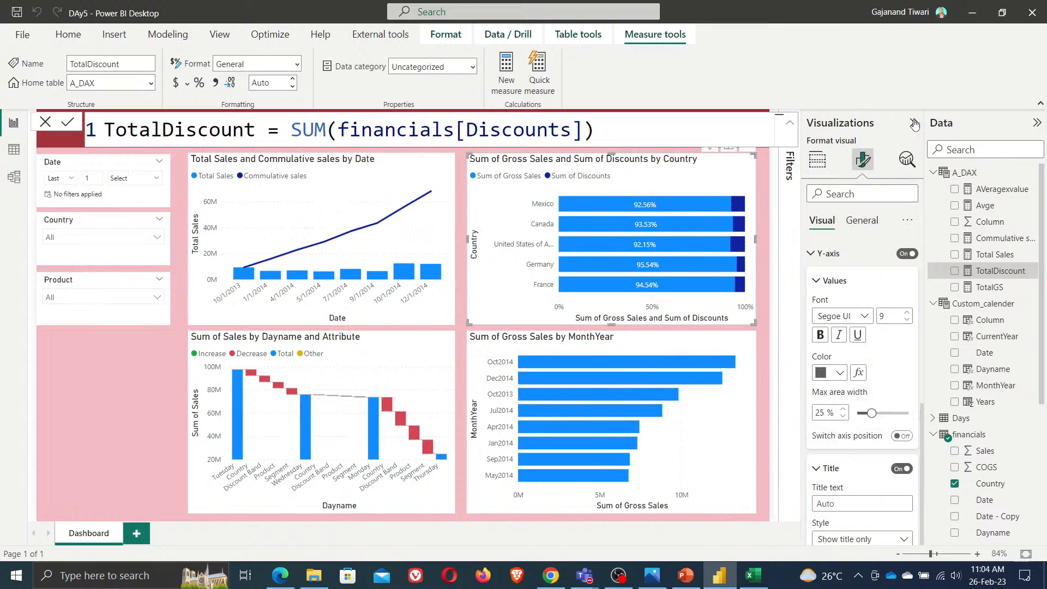
click(817, 159)
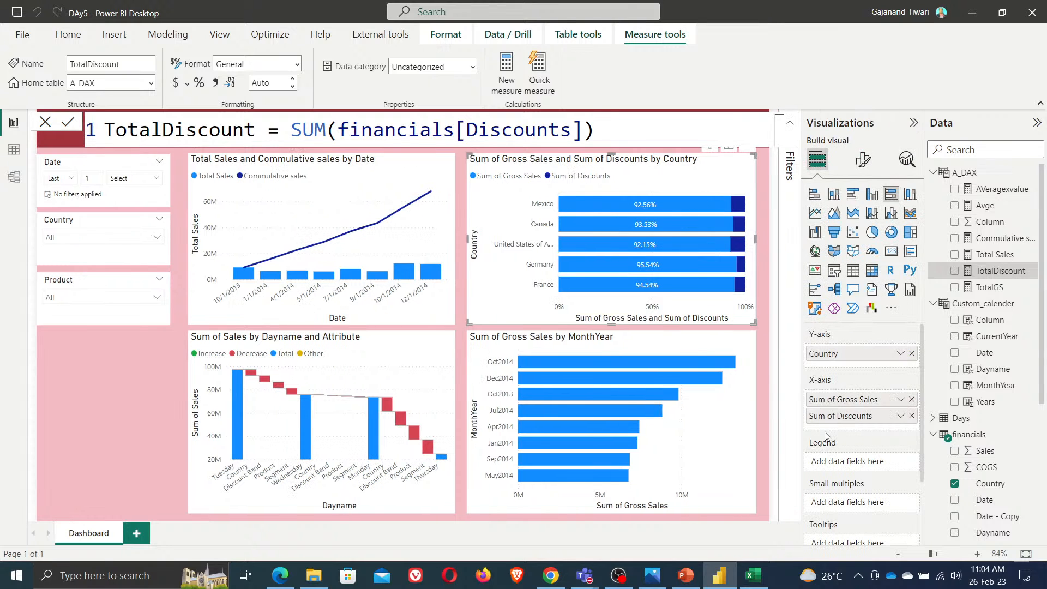
click(911, 399)
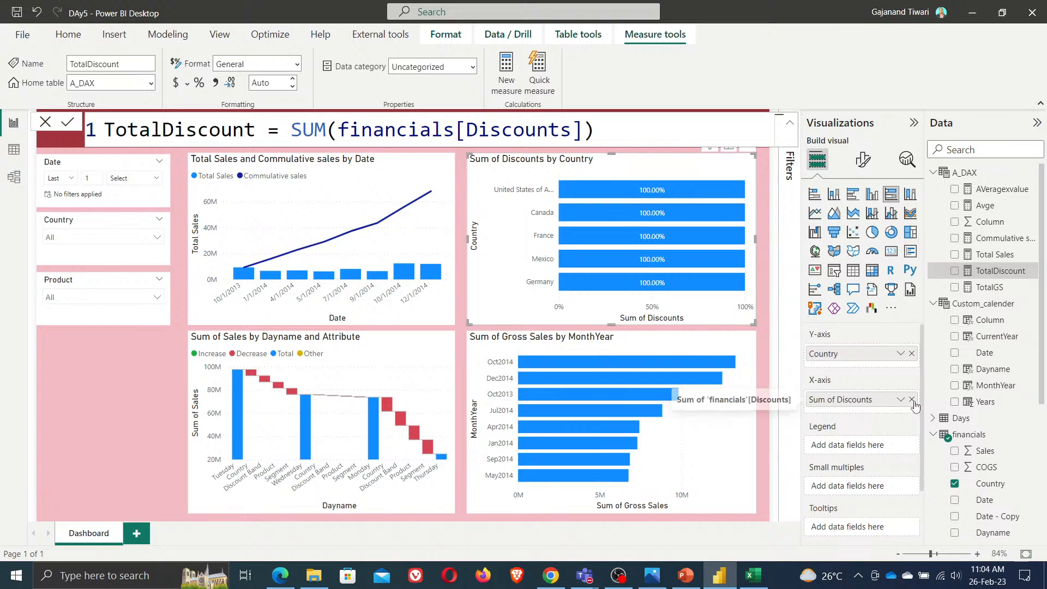
click(911, 399)
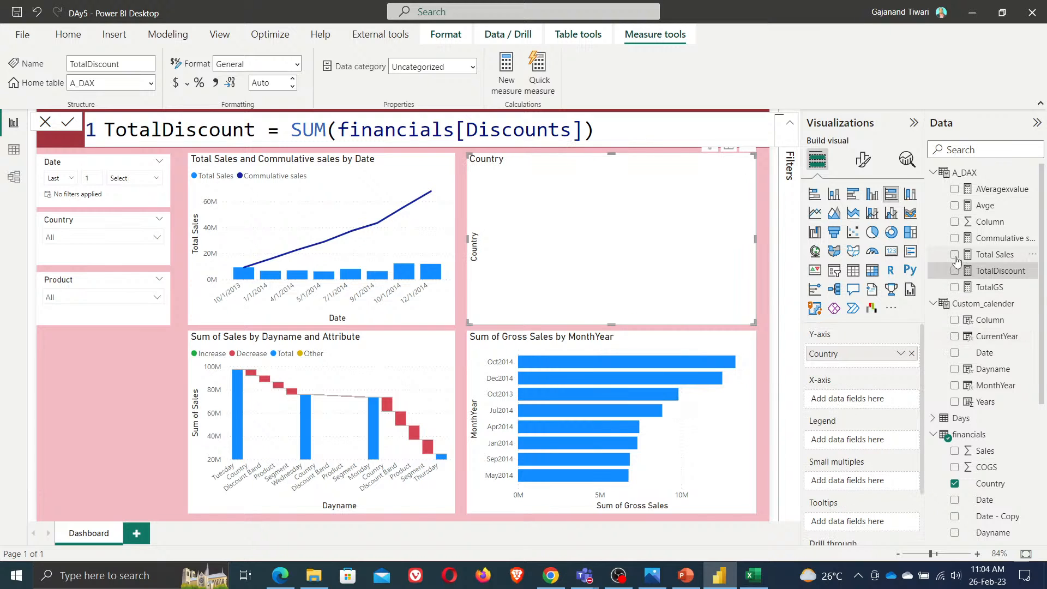
drag(1001, 271, 873, 416)
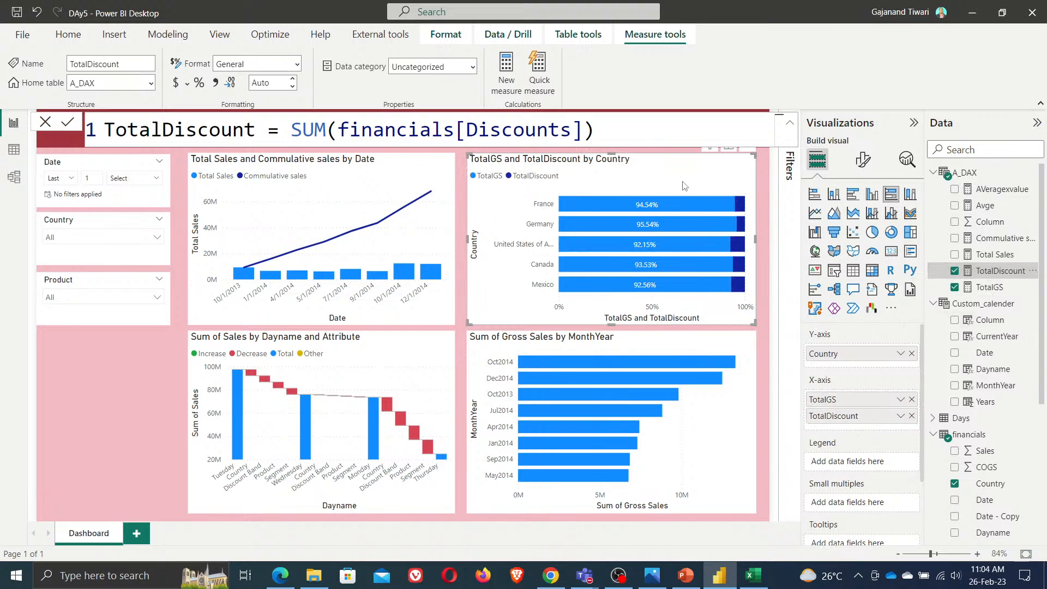
Sort the 100% stacked bar chart's axis in ascending order
click(762, 247)
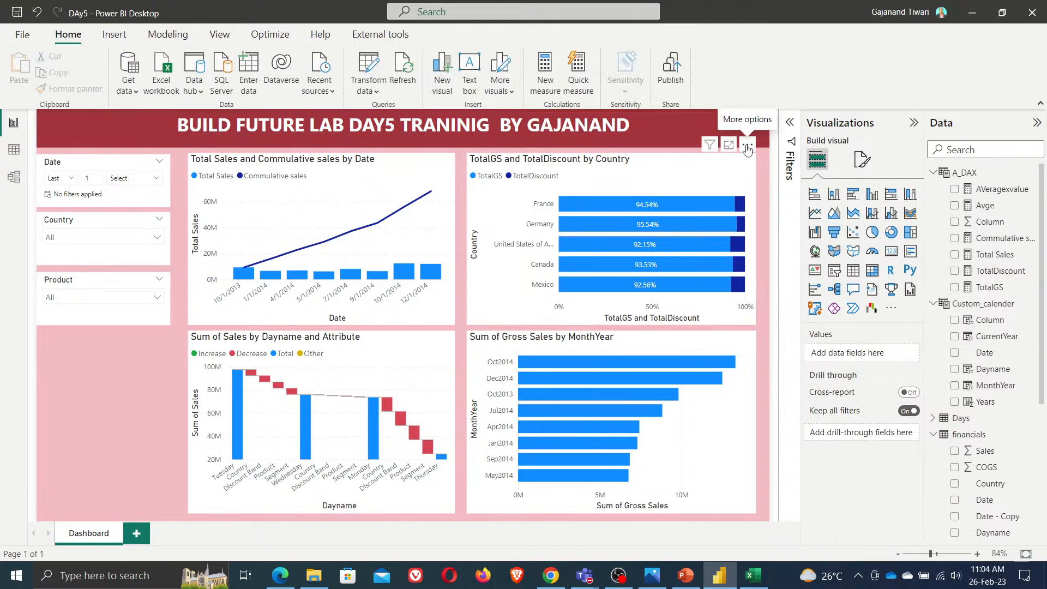
click(748, 145)
mouse_move(799, 230)
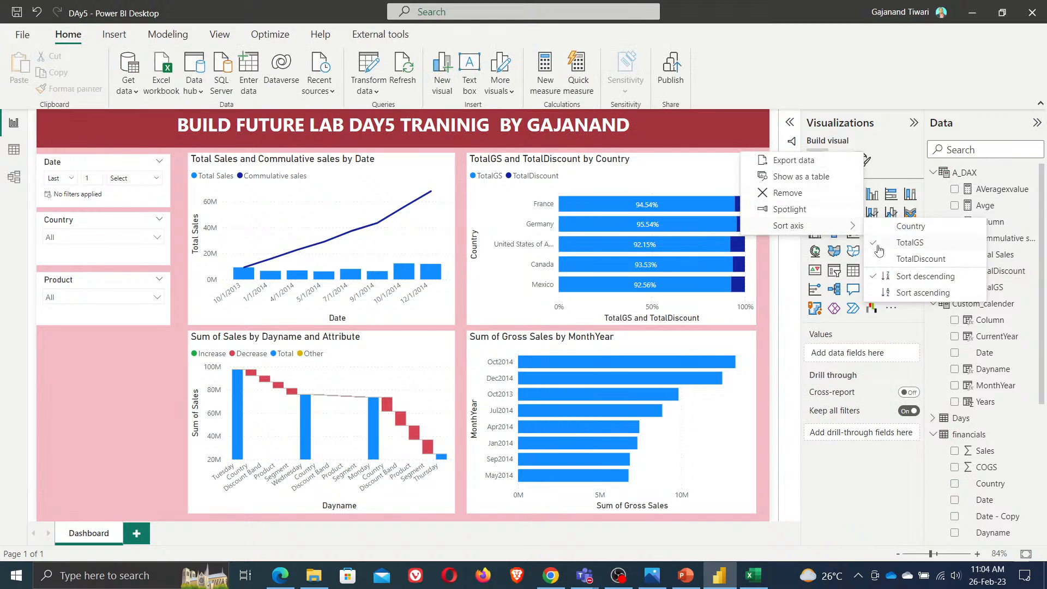
click(909, 293)
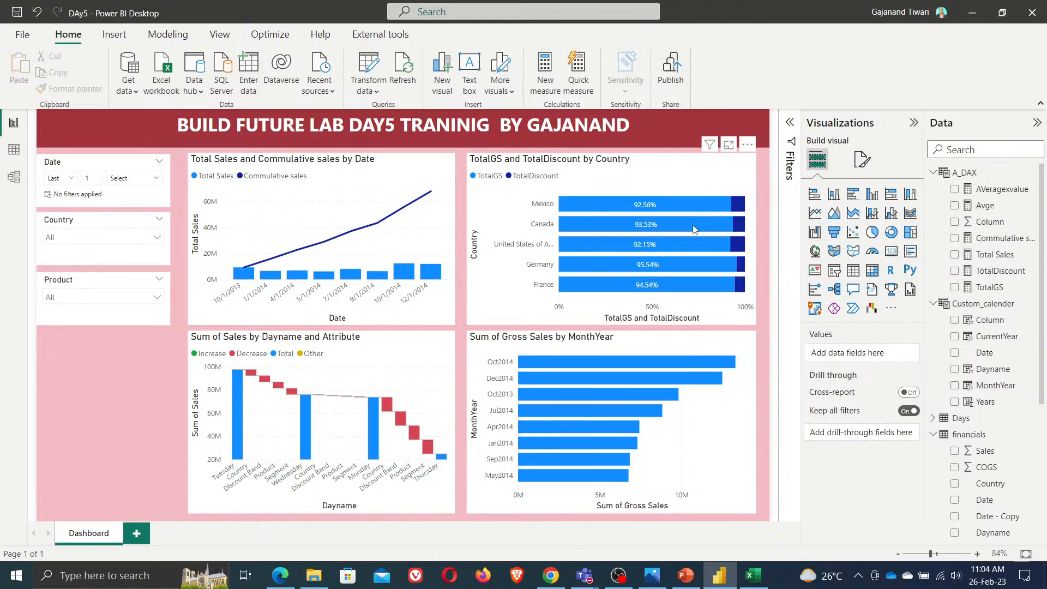
Sort the 100% stacked bar chart's axis by Country in descending order
mouse_move(667, 246)
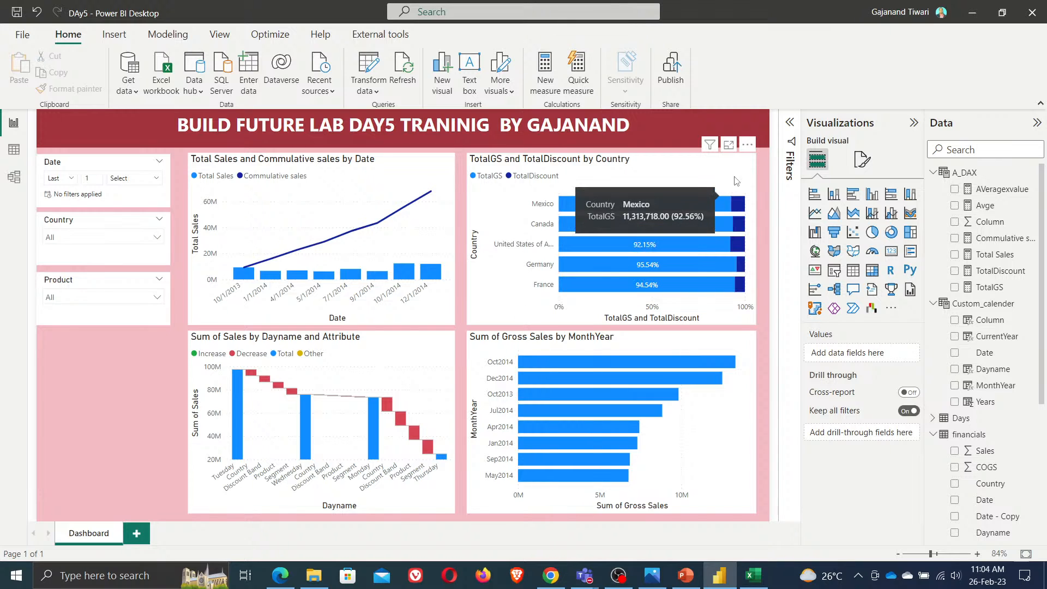
click(747, 144)
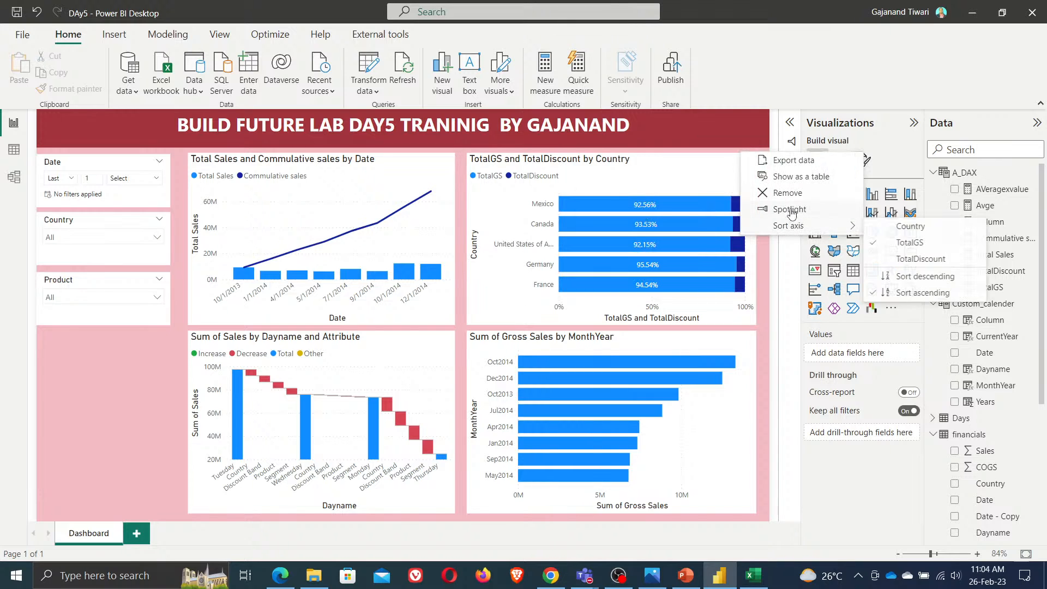
click(910, 226)
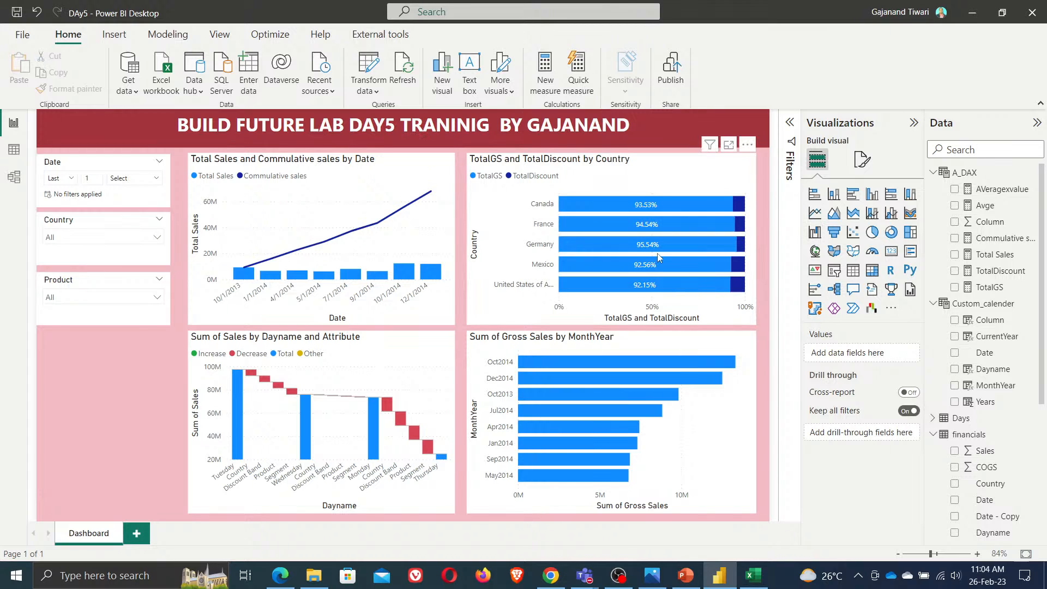
click(749, 144)
mouse_move(803, 233)
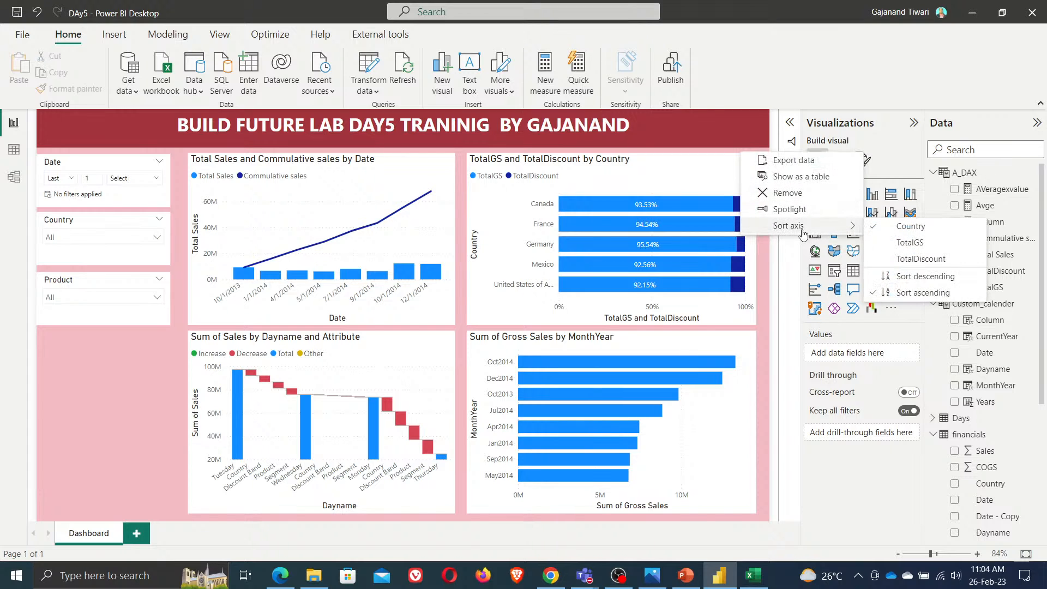
click(917, 277)
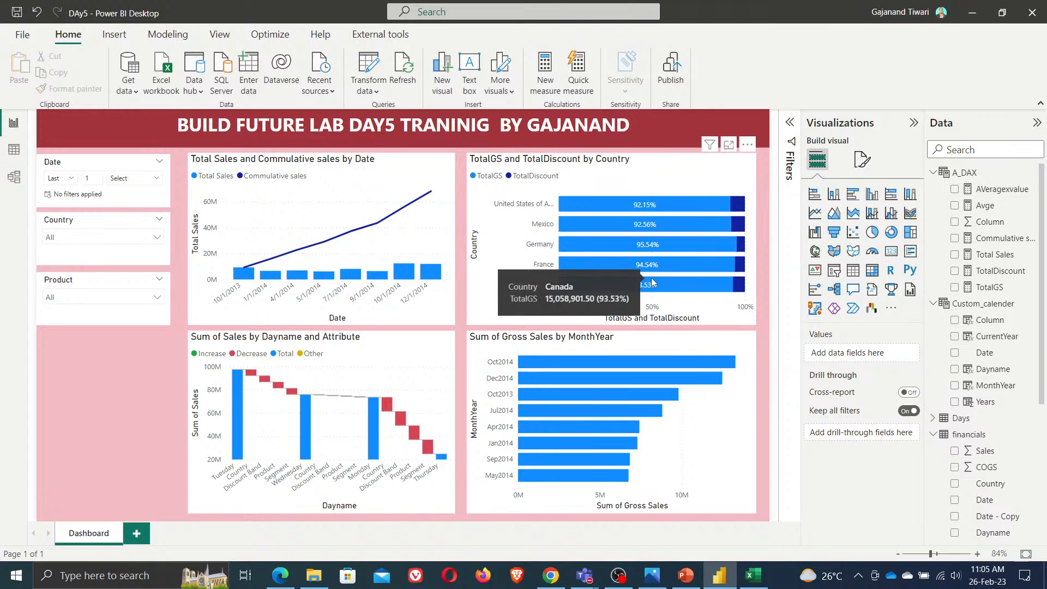
Remove TotalDiscount from the chart's X-axis and add it back
click(703, 312)
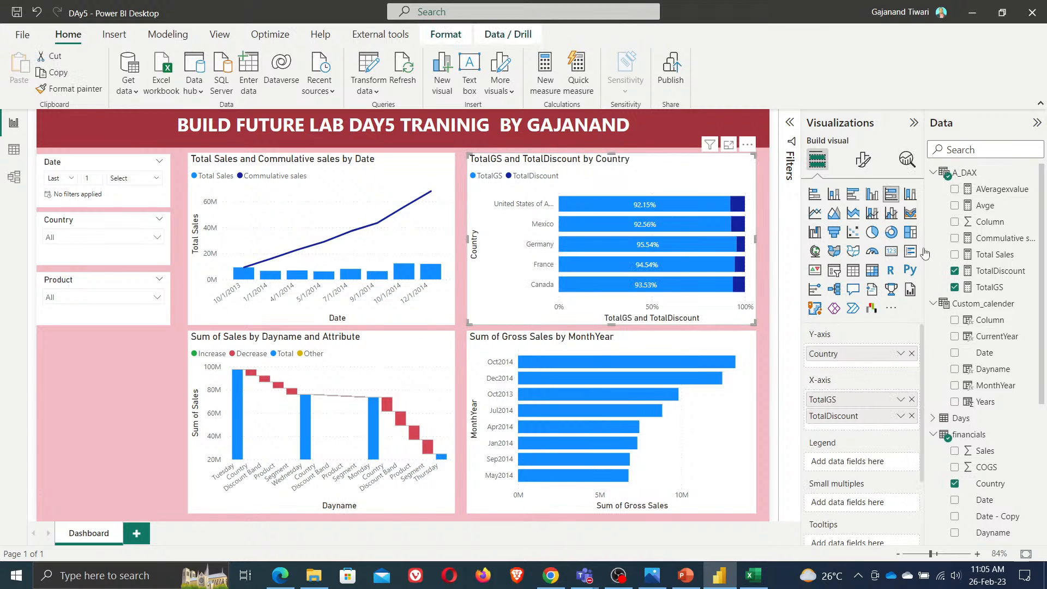
click(901, 400)
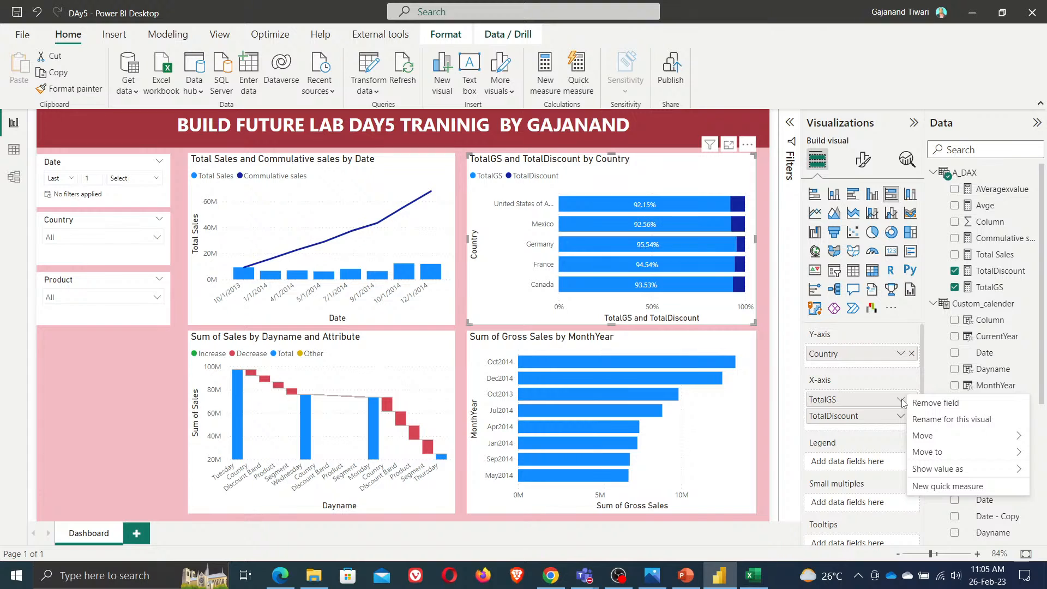
drag(840, 416, 709, 417)
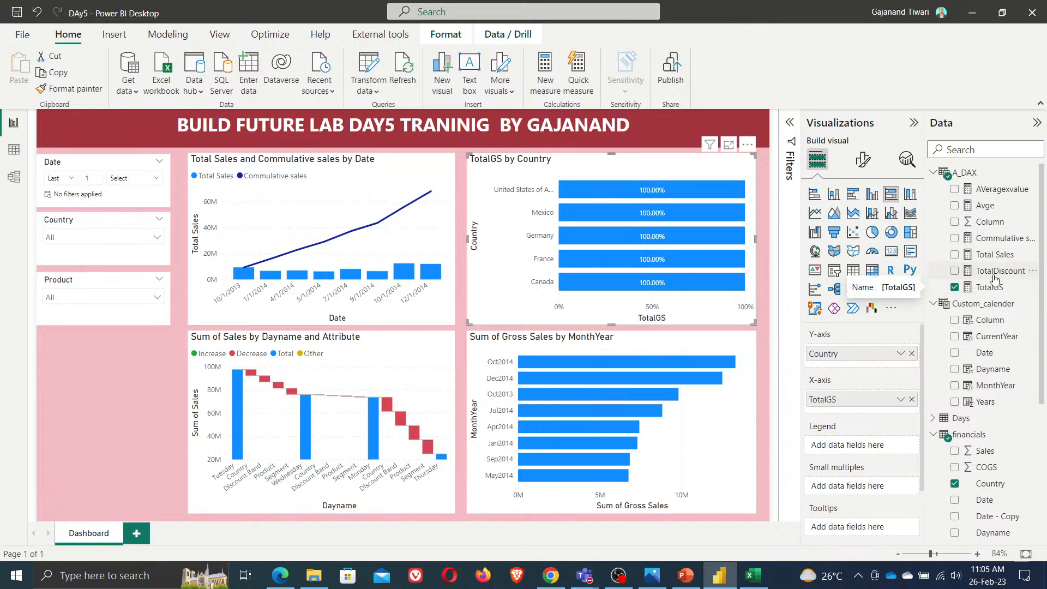
drag(974, 273, 865, 415)
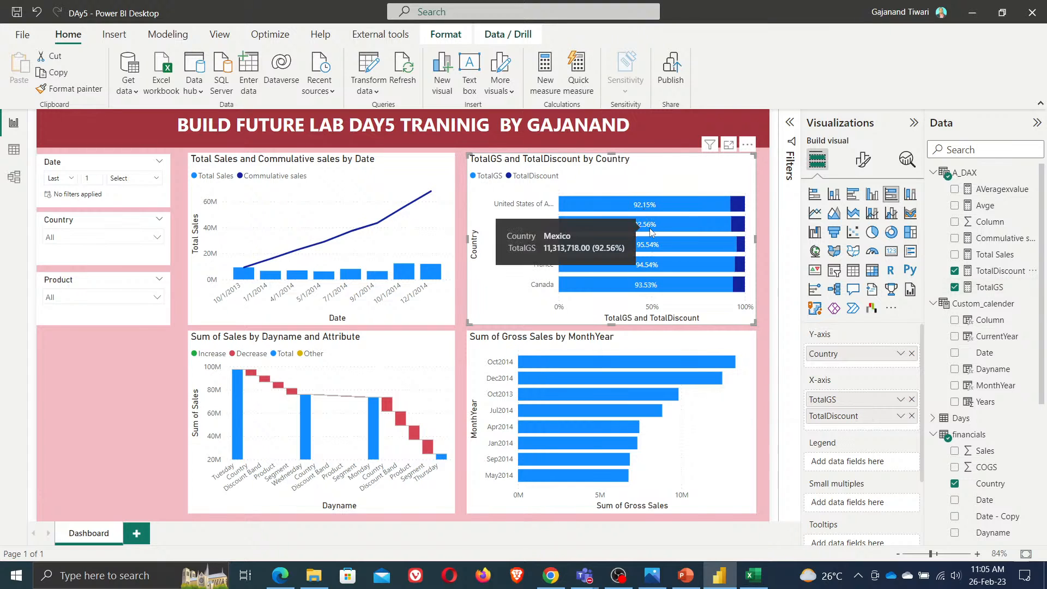
Convert the chart into a 100% stacked column chart
mouse_move(656, 248)
mouse_move(736, 204)
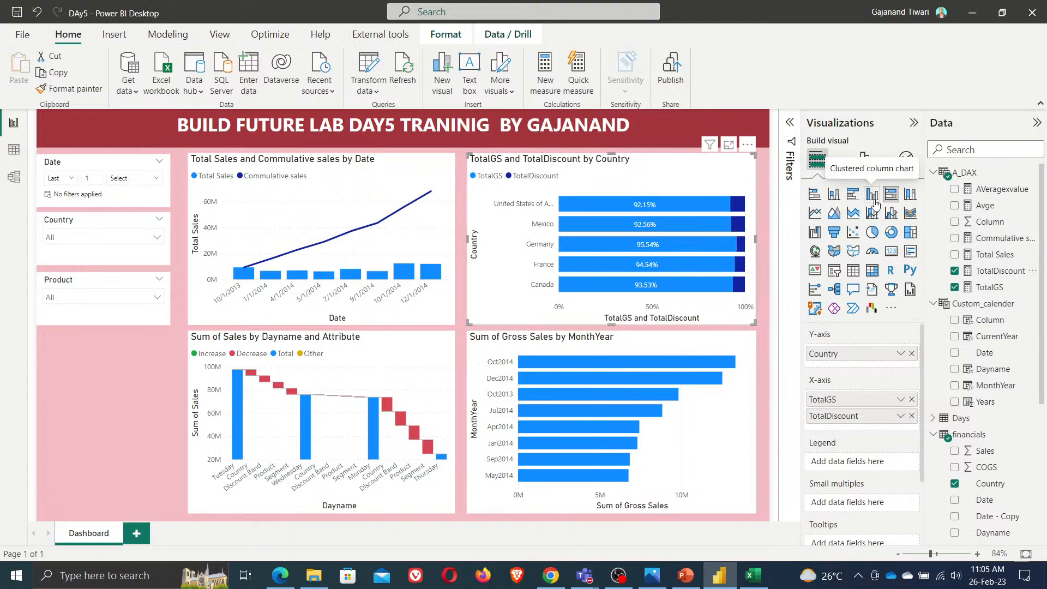
click(910, 197)
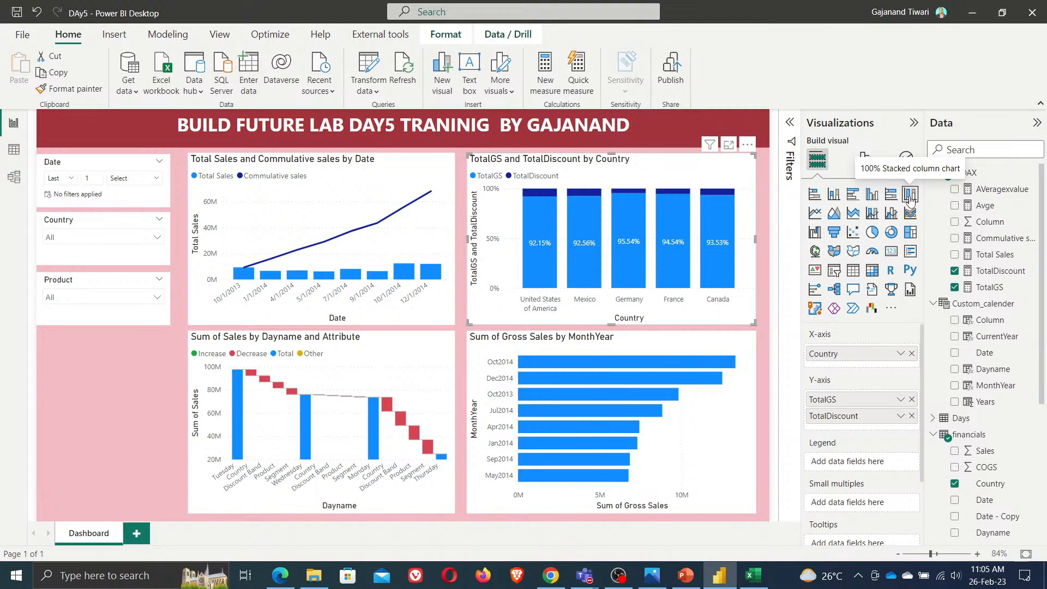
Sort the column chart's axis by TotalGS in ascending order
click(748, 144)
mouse_move(796, 226)
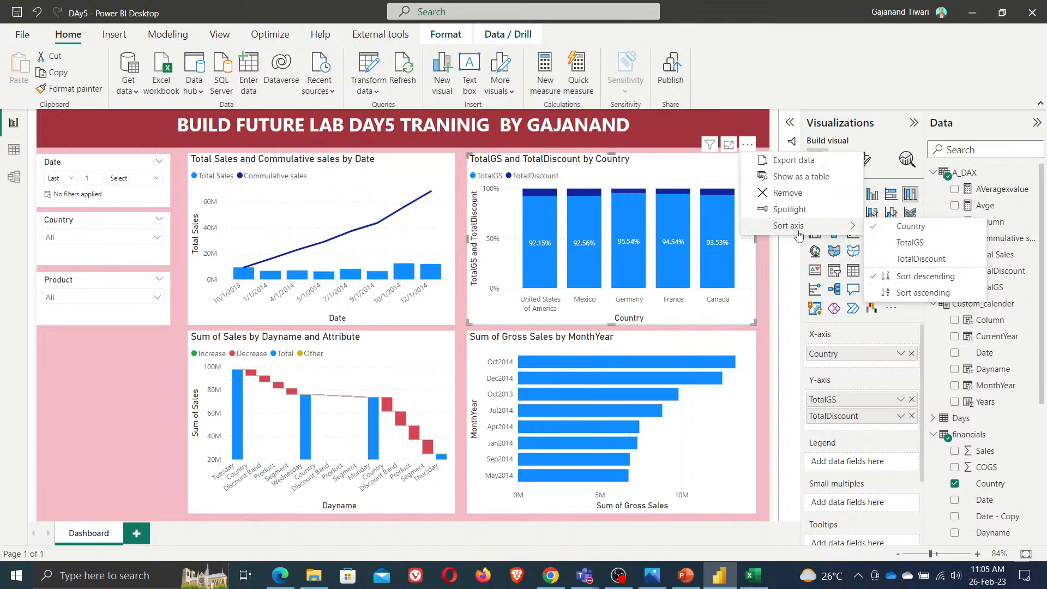
click(939, 244)
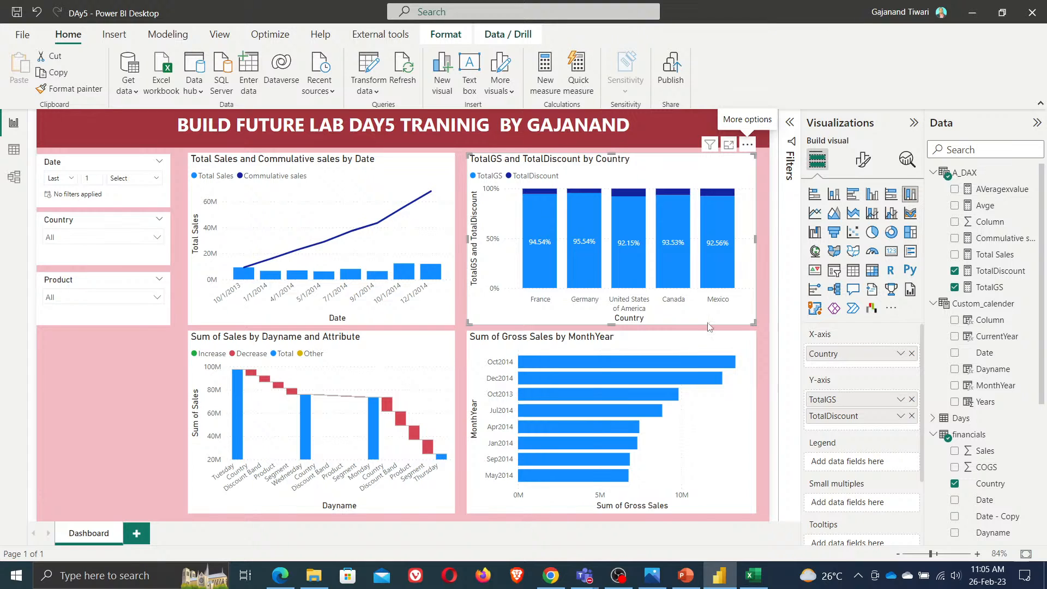
click(747, 144)
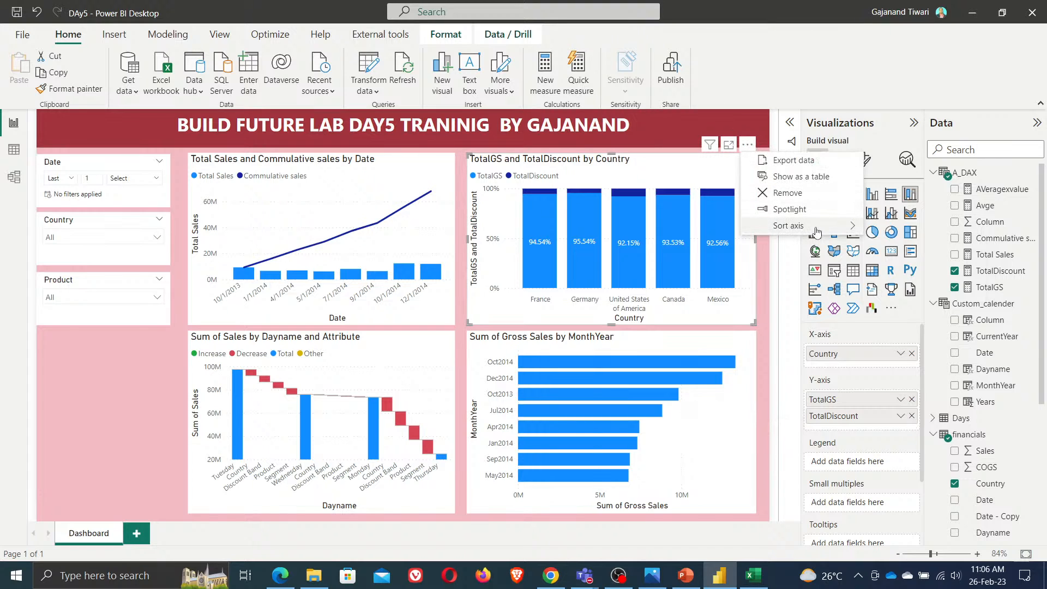
mouse_move(815, 228)
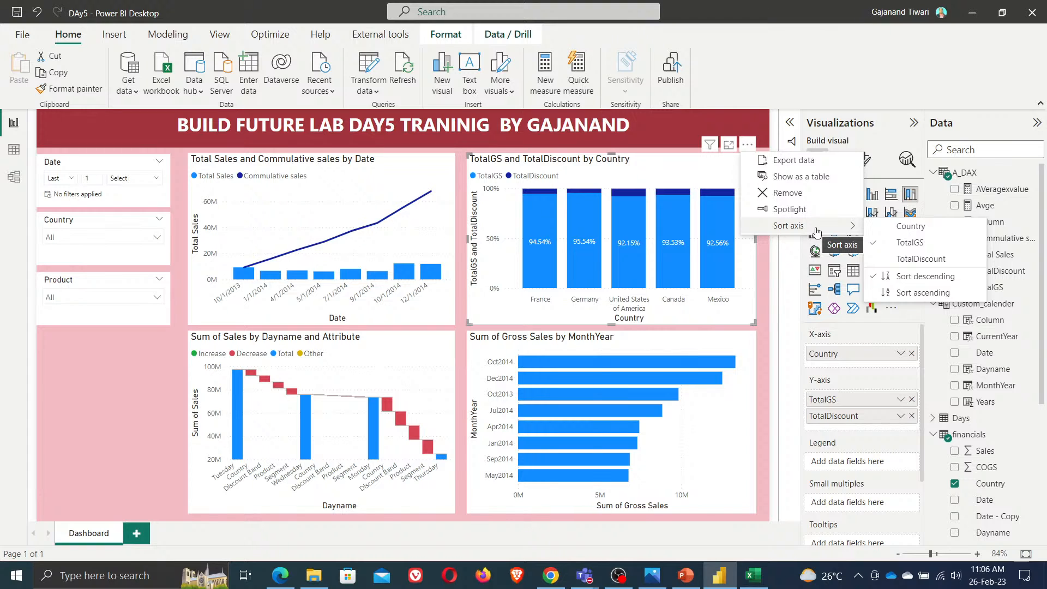
click(923, 292)
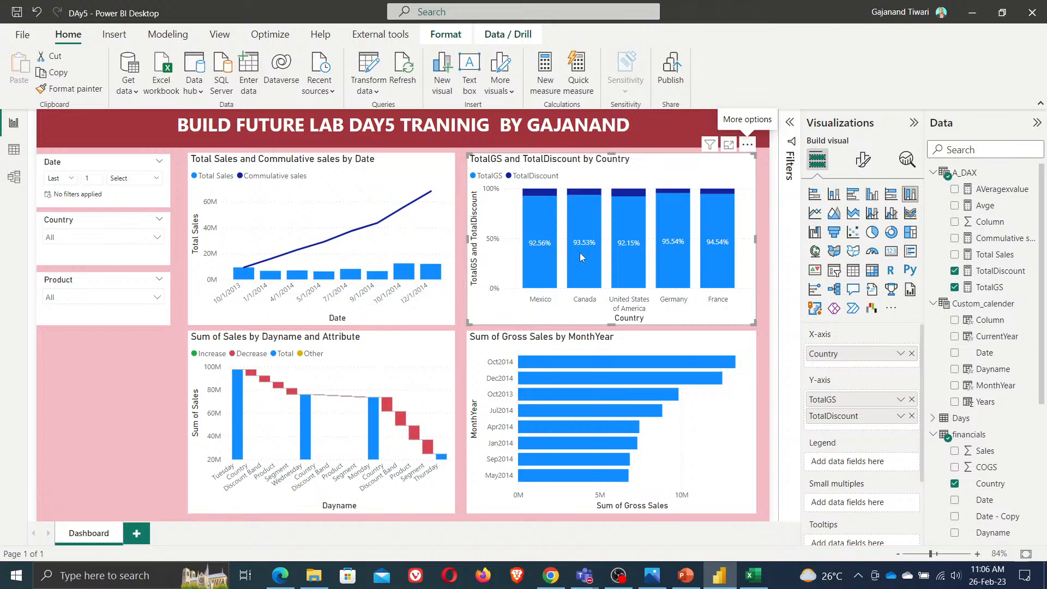
Sort the column chart's axis by TotalDiscount
click(750, 146)
mouse_move(789, 225)
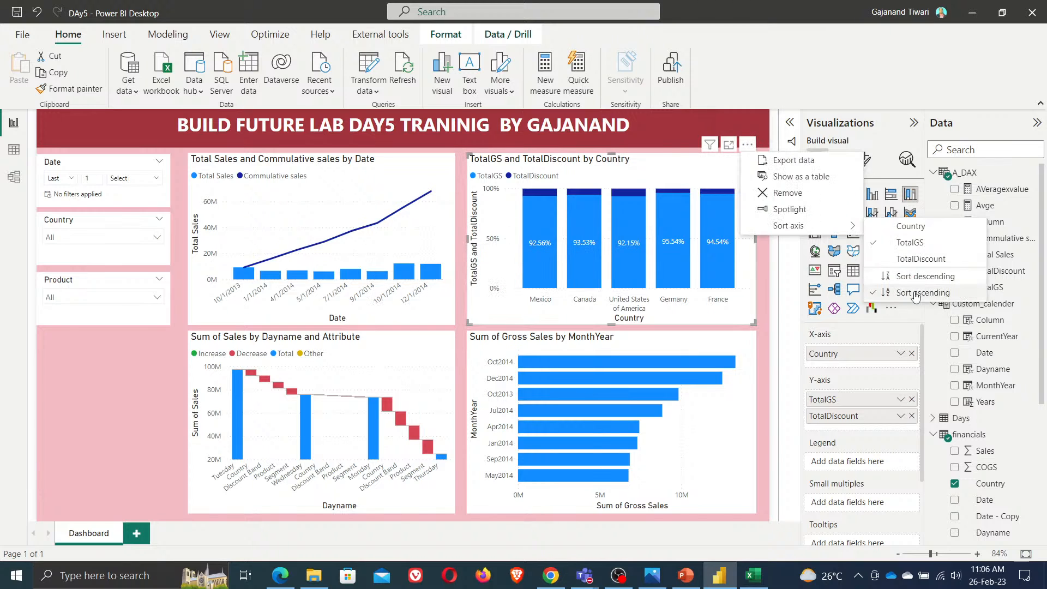
click(911, 262)
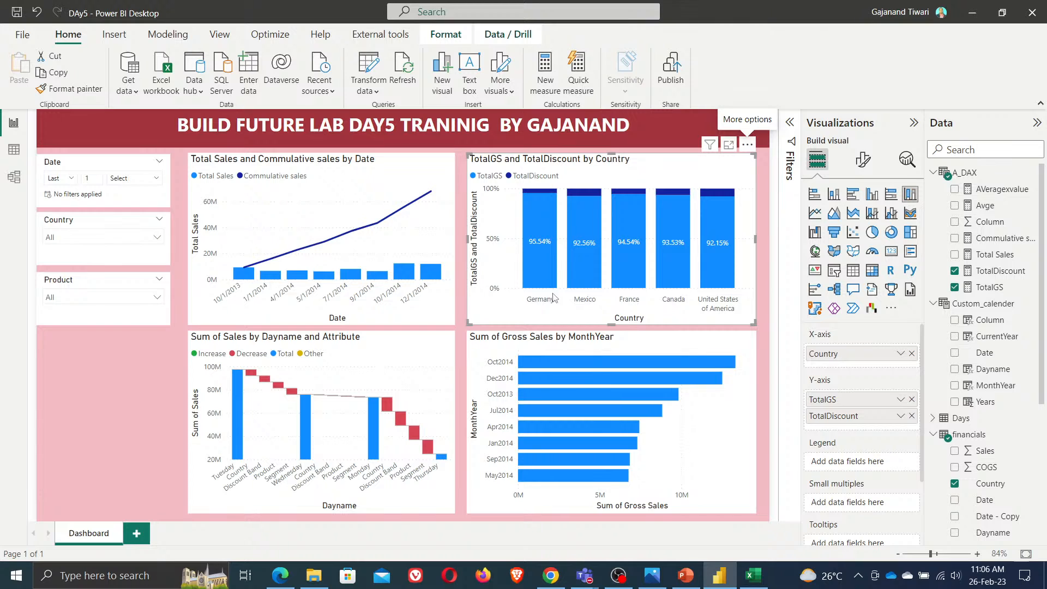
Sort the column chart's axis by TotalGS in descending order
click(747, 144)
mouse_move(788, 231)
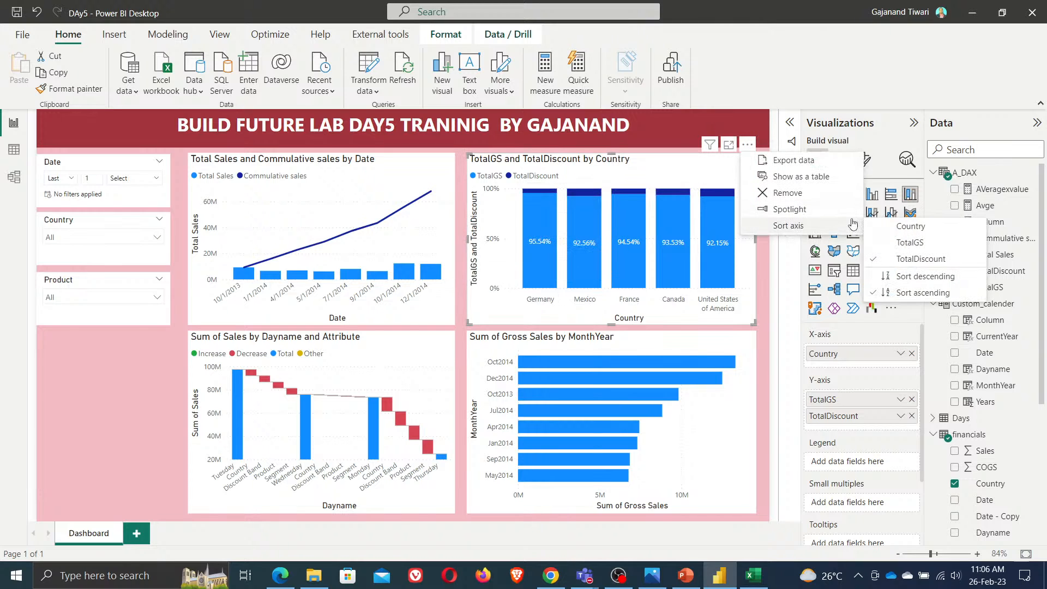
click(909, 242)
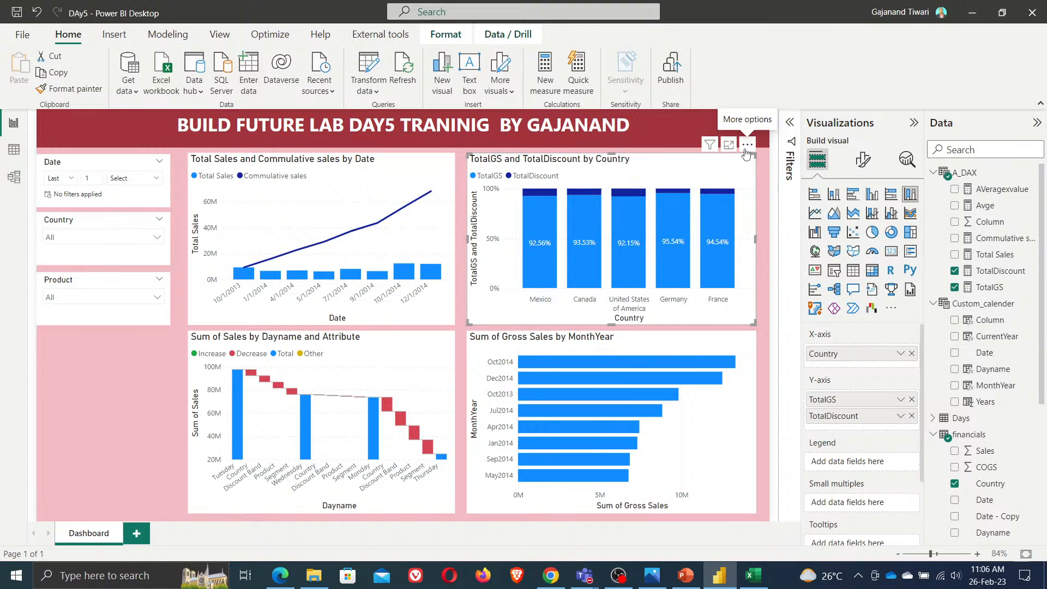
click(747, 146)
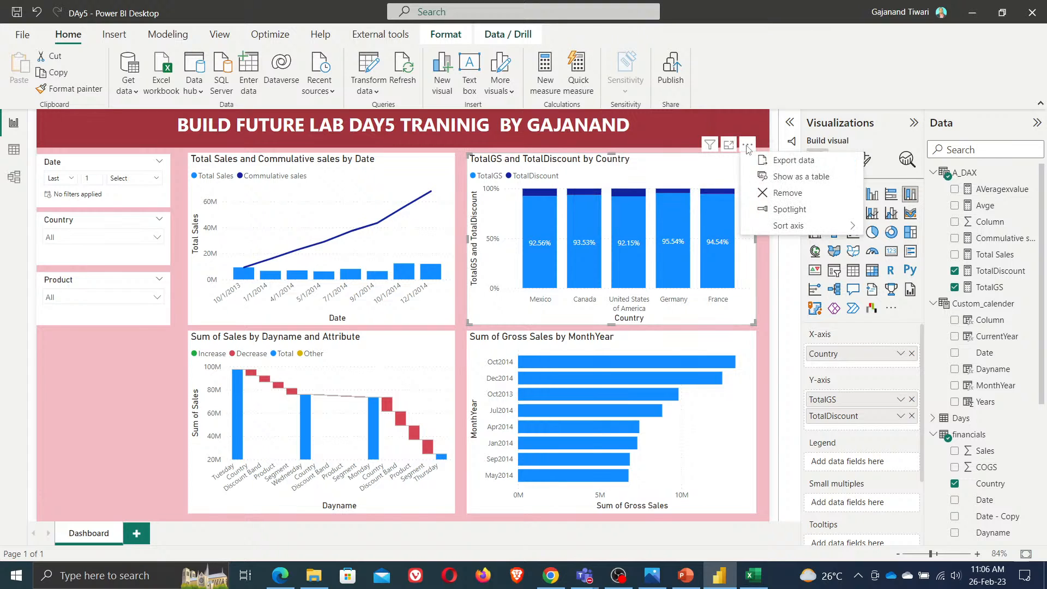
mouse_move(787, 226)
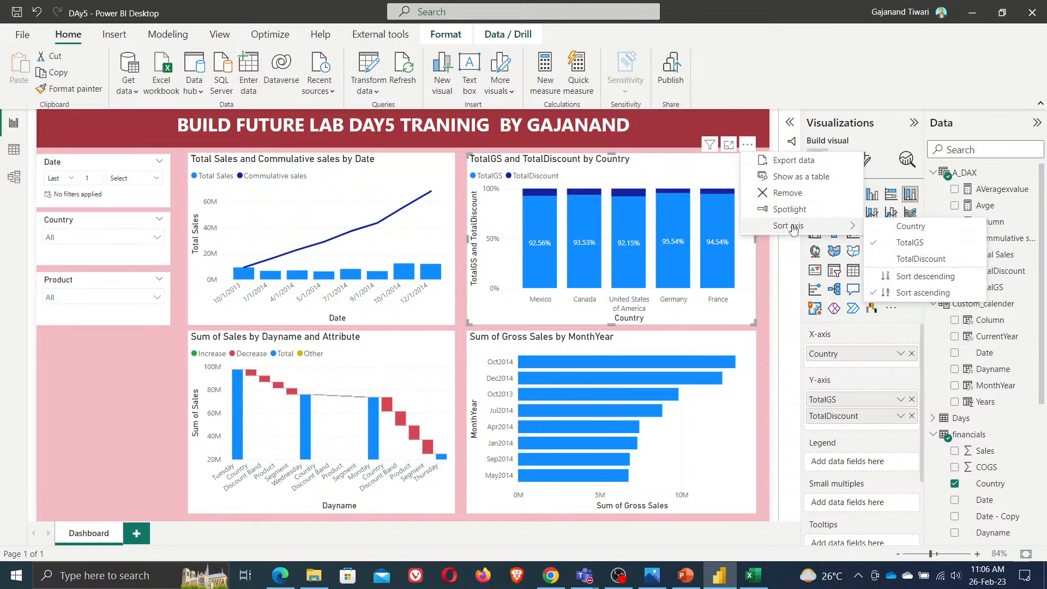
click(935, 277)
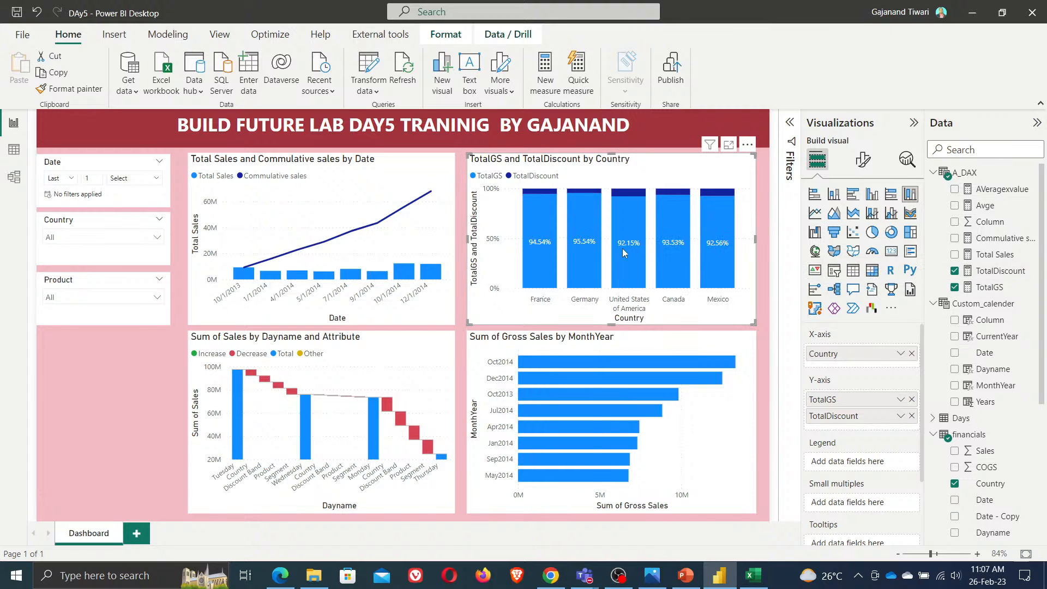
In data view, sort the financials table's Country column in descending order, then return to the report
click(13, 149)
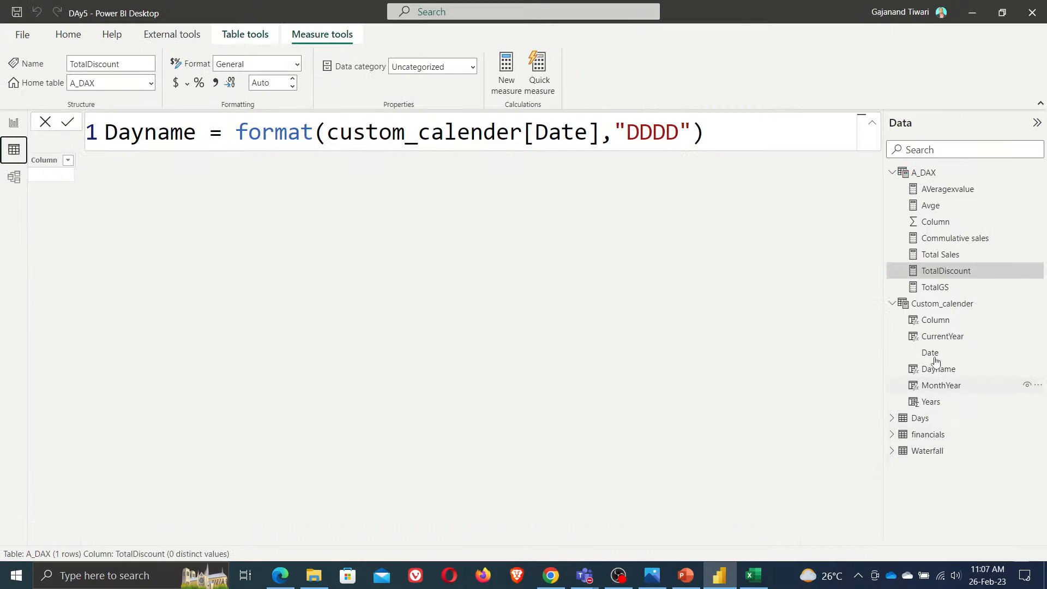
click(928, 435)
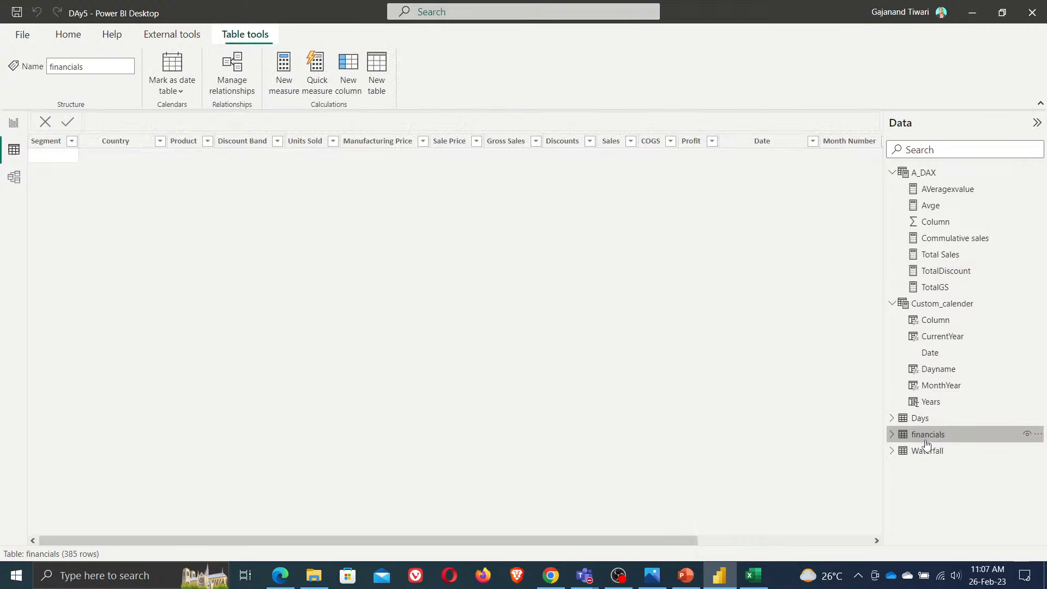
click(112, 142)
click(504, 92)
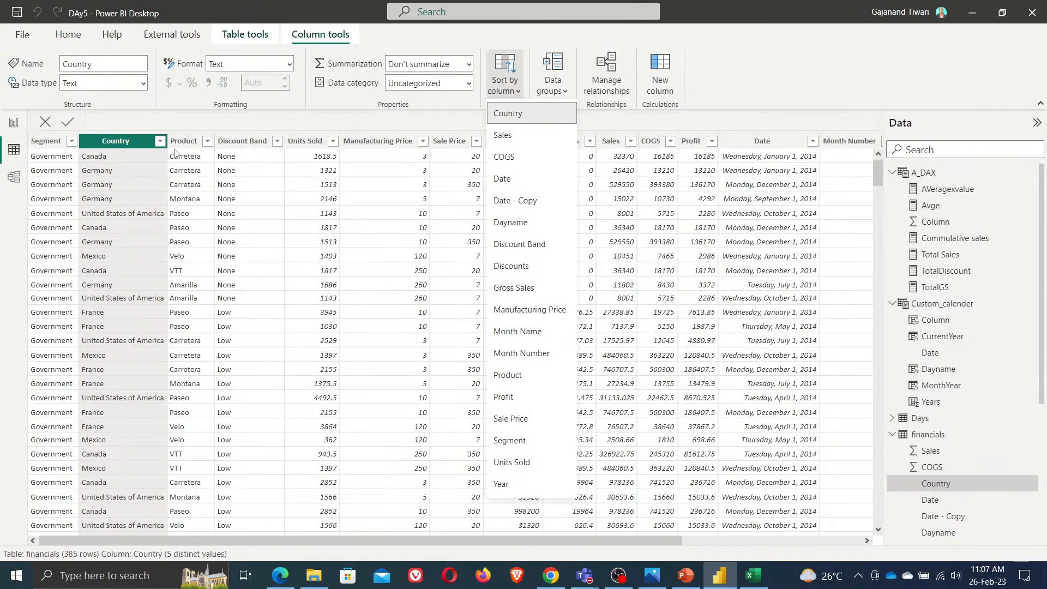
click(160, 141)
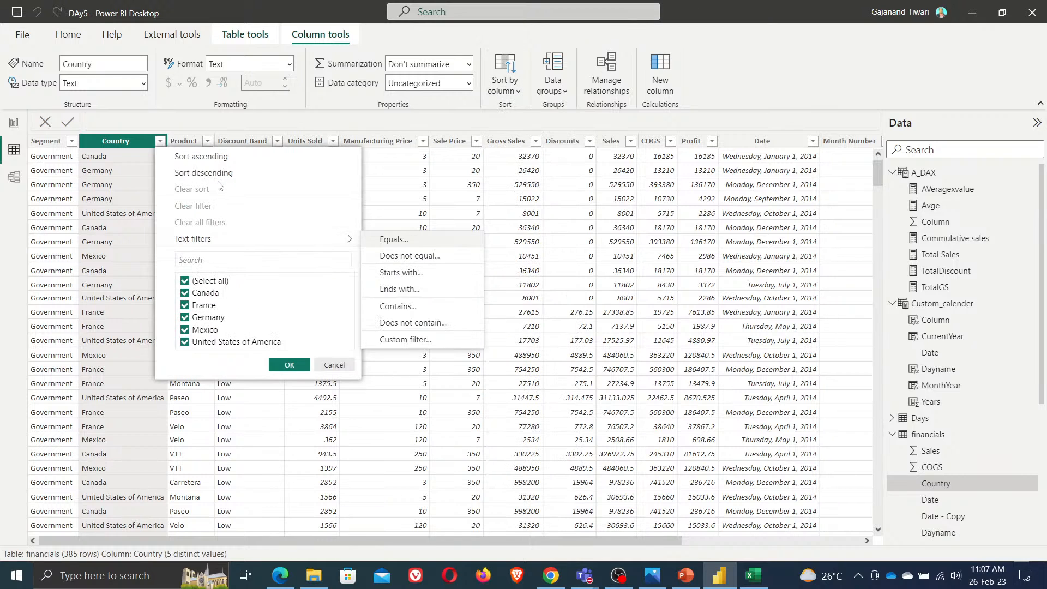
click(219, 177)
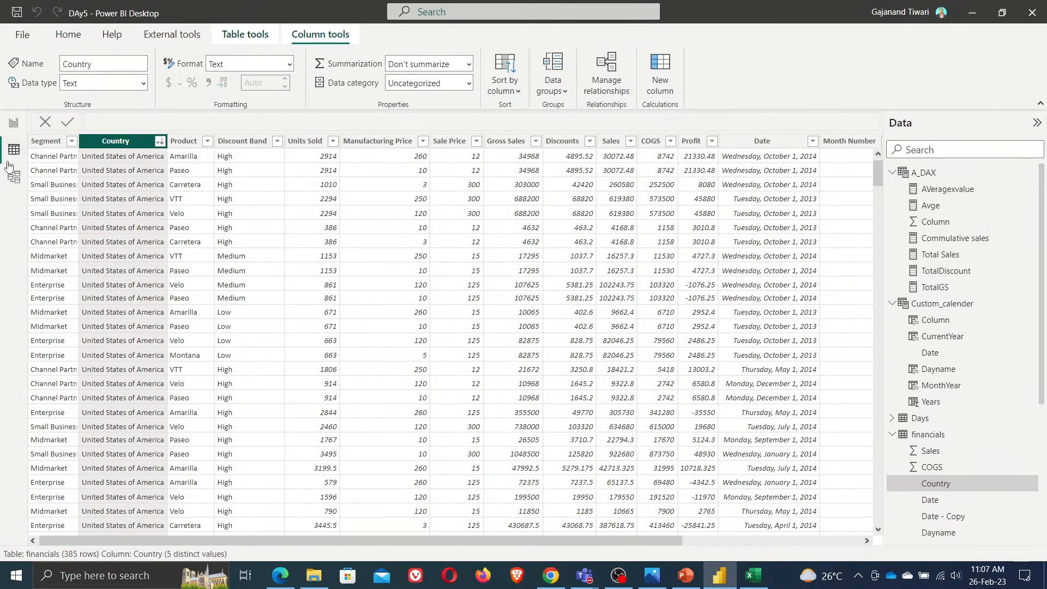
click(11, 125)
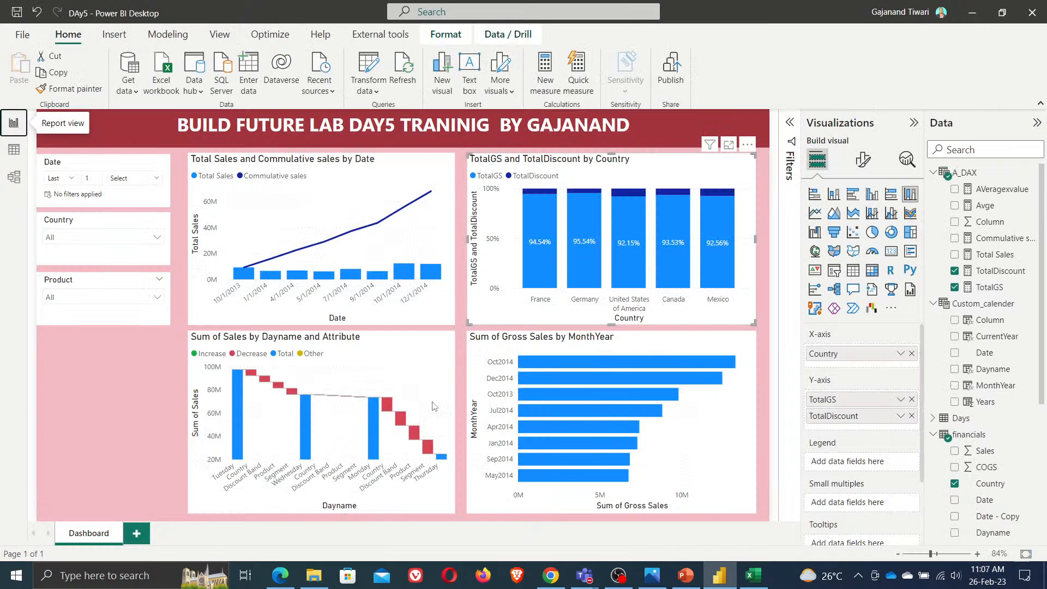
Cross-highlight the dashboard by the France column and clear the selection
click(539, 306)
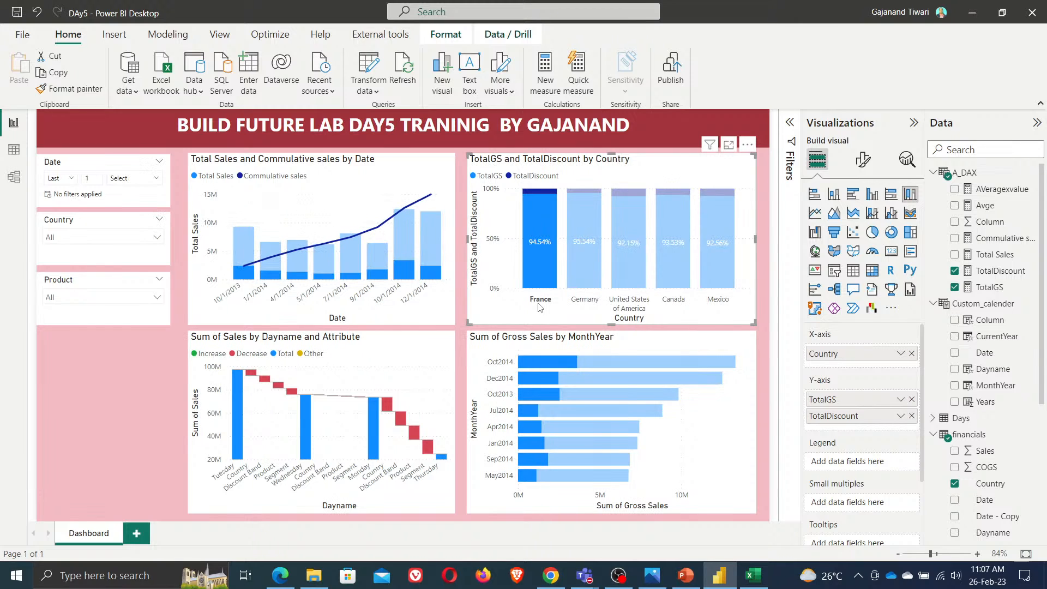
click(539, 306)
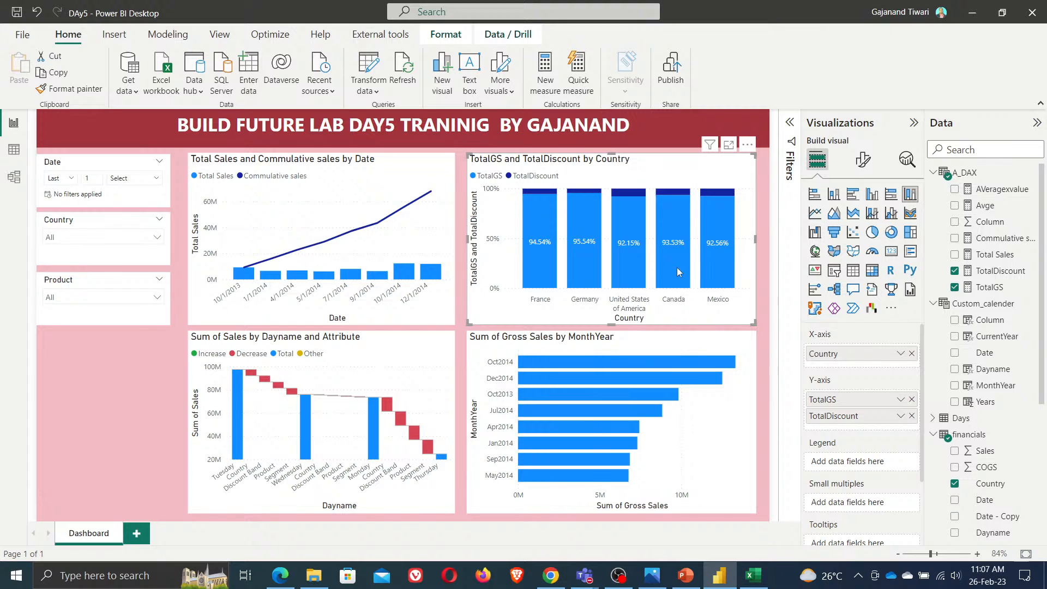
mouse_move(678, 272)
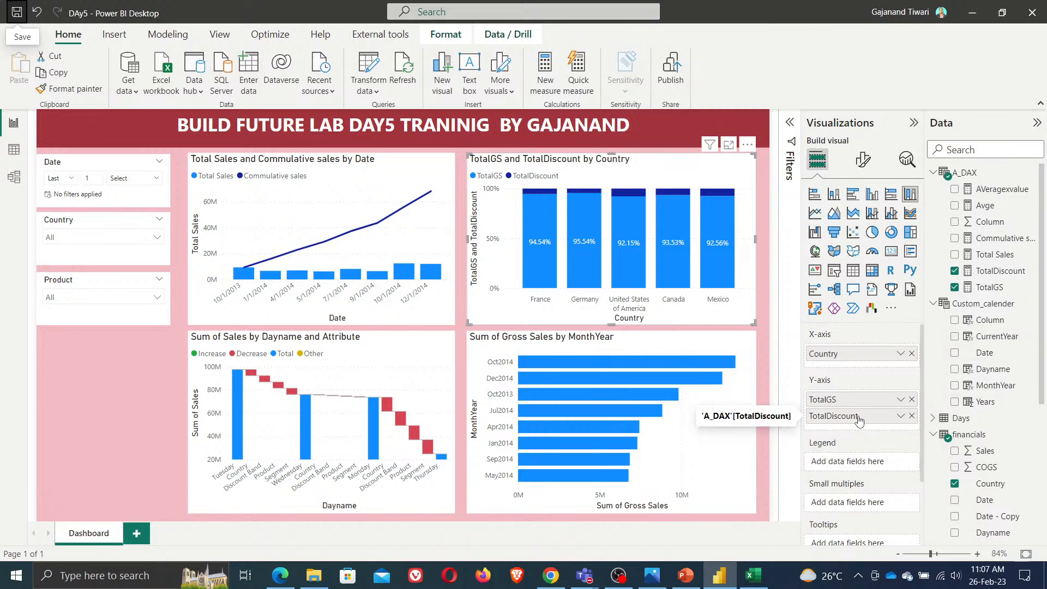
drag(860, 427, 857, 420)
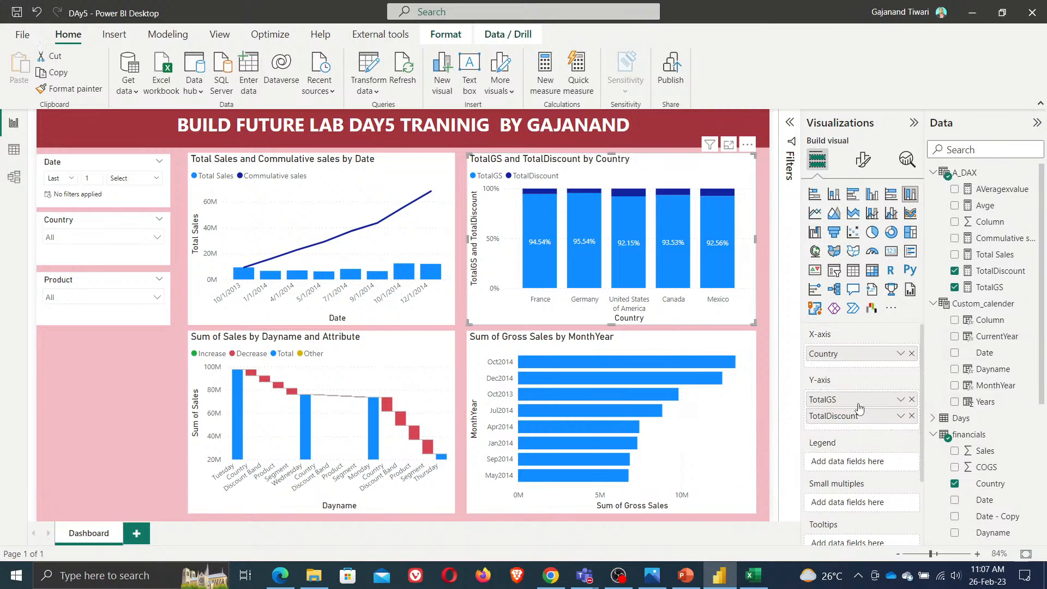
Remove Country from the column chart's X-axis
click(901, 352)
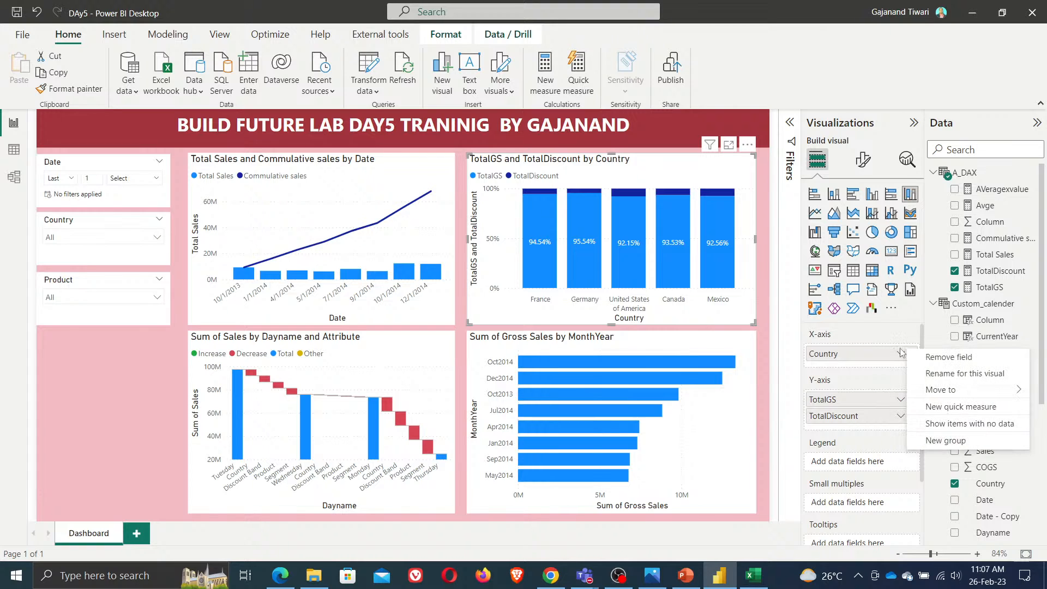
click(862, 376)
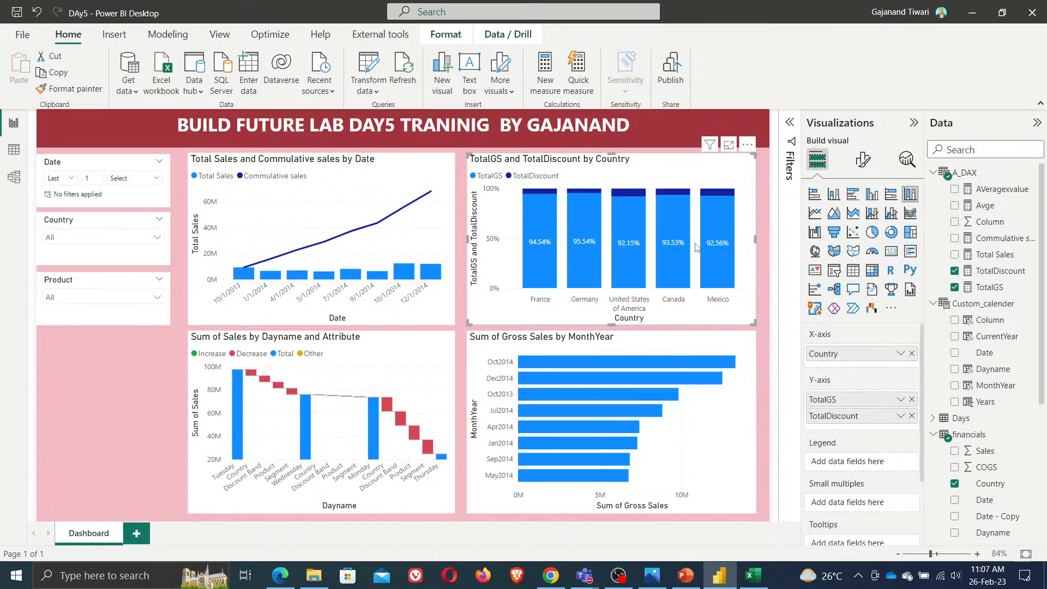
click(911, 354)
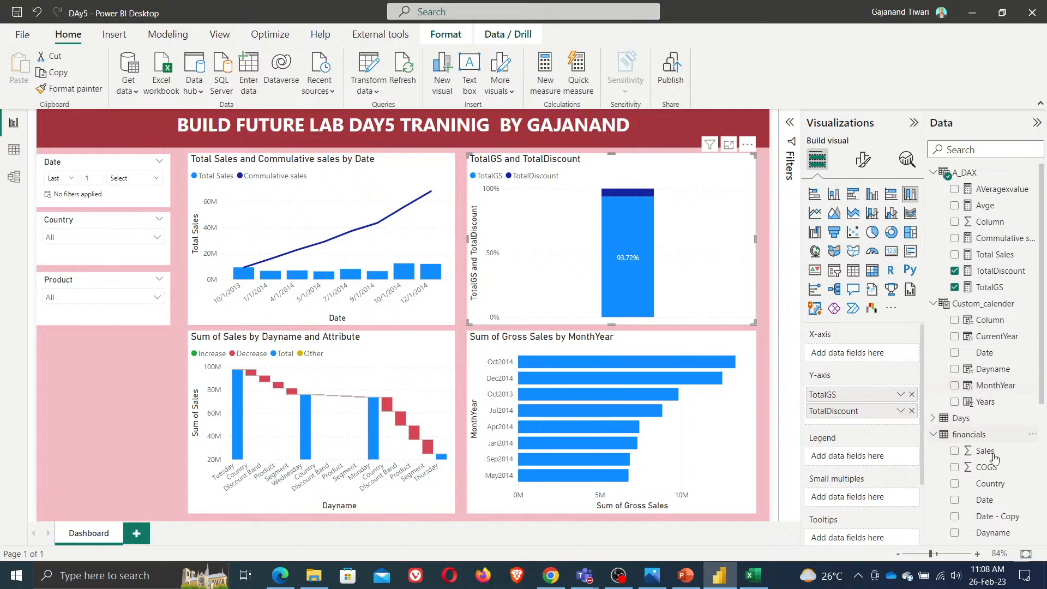
Try Dayname on the column chart's X-axis and remove it again
scroll(984, 449, down, 3)
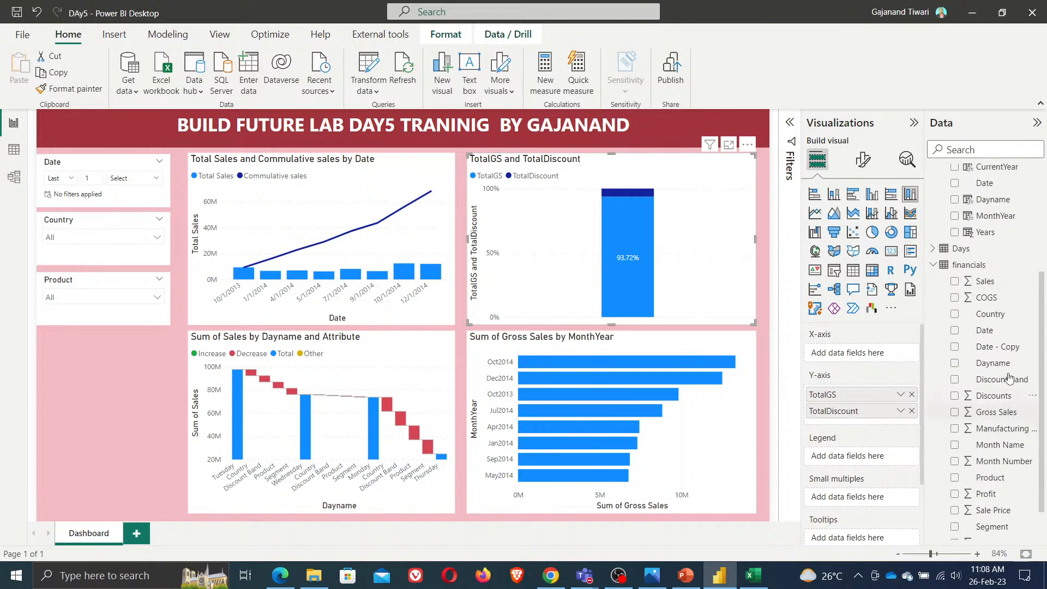
drag(993, 364, 864, 361)
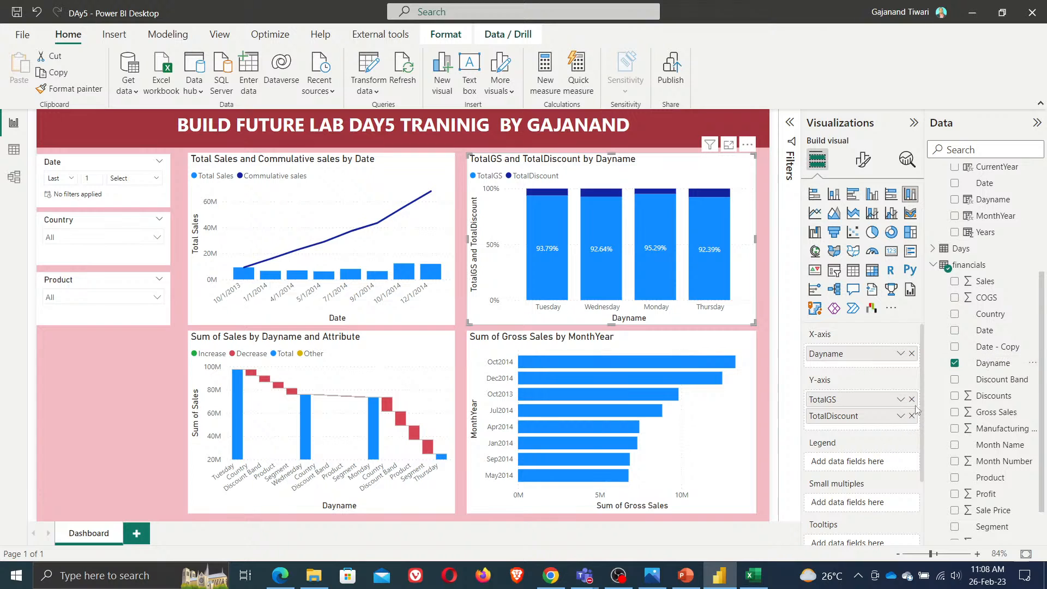
click(912, 353)
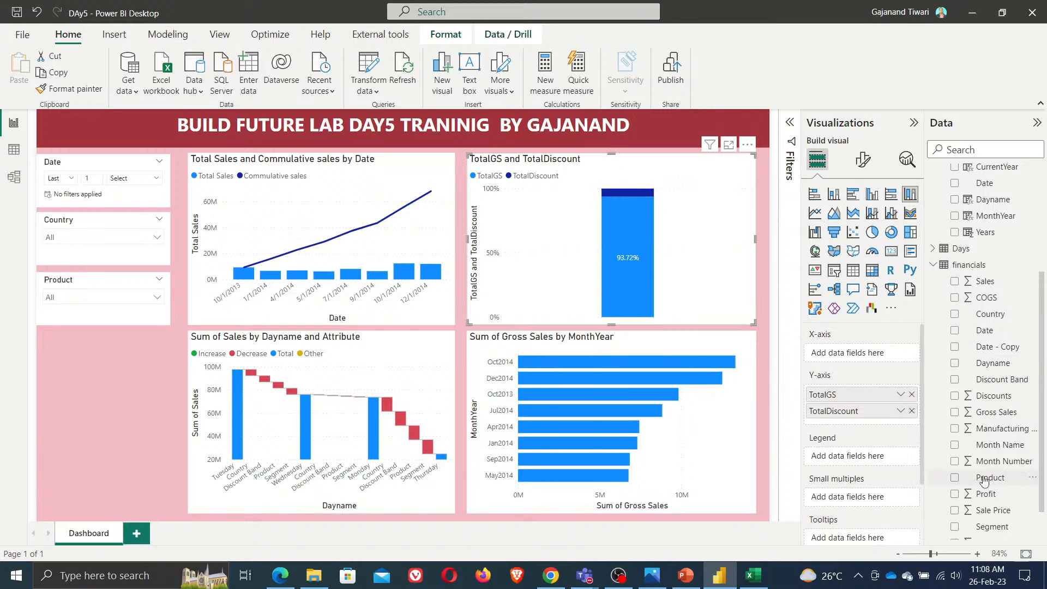
Put the financials Product field on the column chart's X-axis and save the report
drag(985, 480, 857, 353)
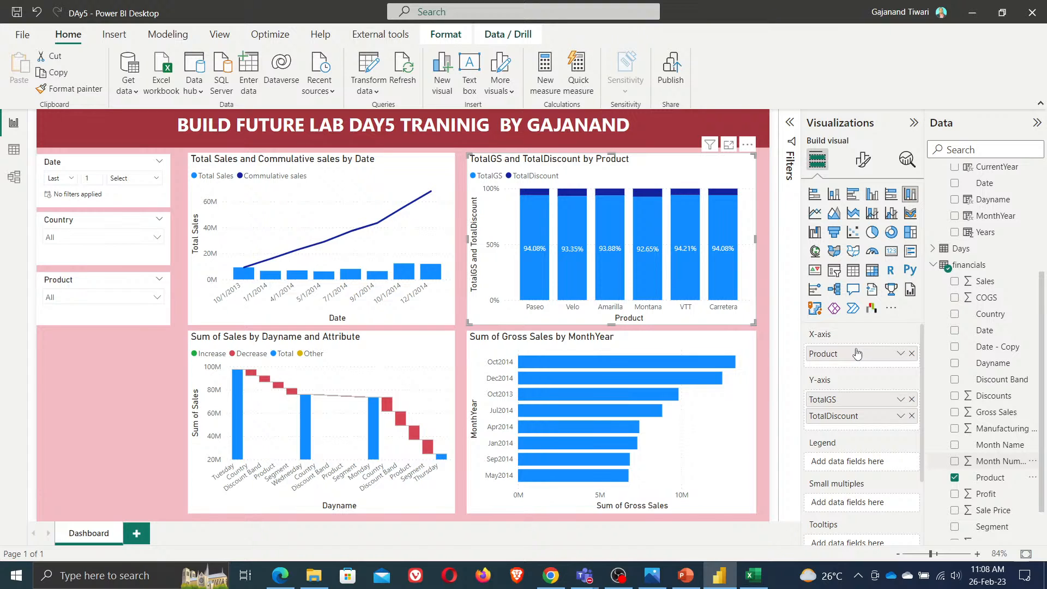
click(17, 13)
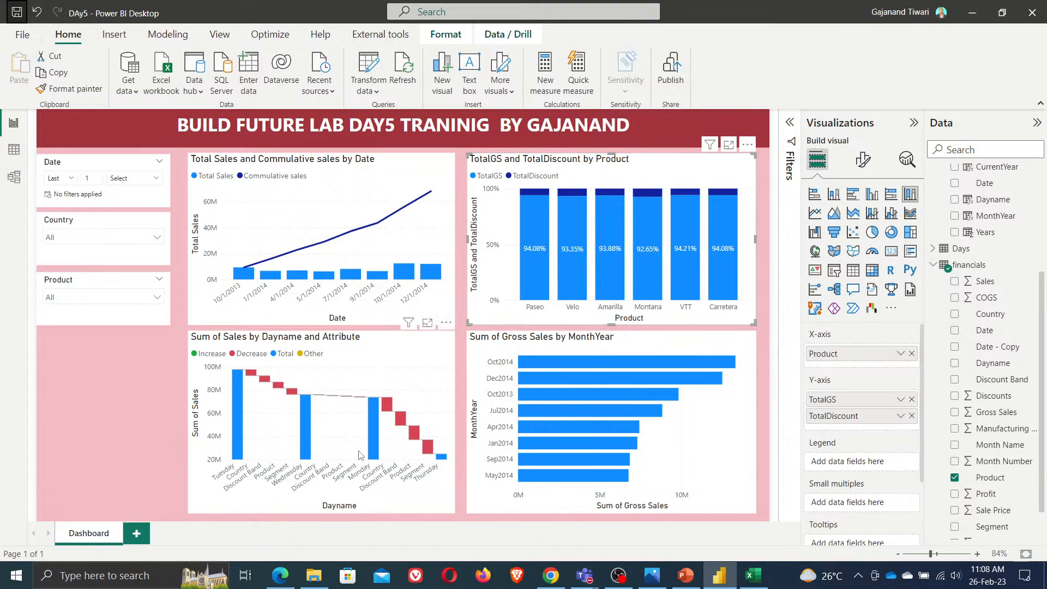
click(132, 420)
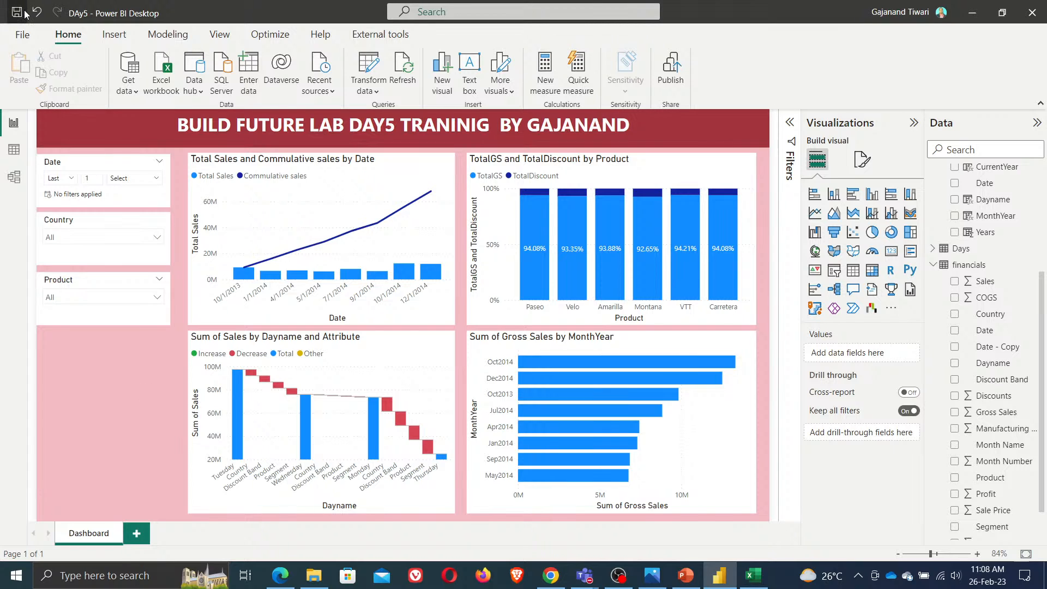
Switch to the Day5 agenda image and view it before minimizing it
click(650, 583)
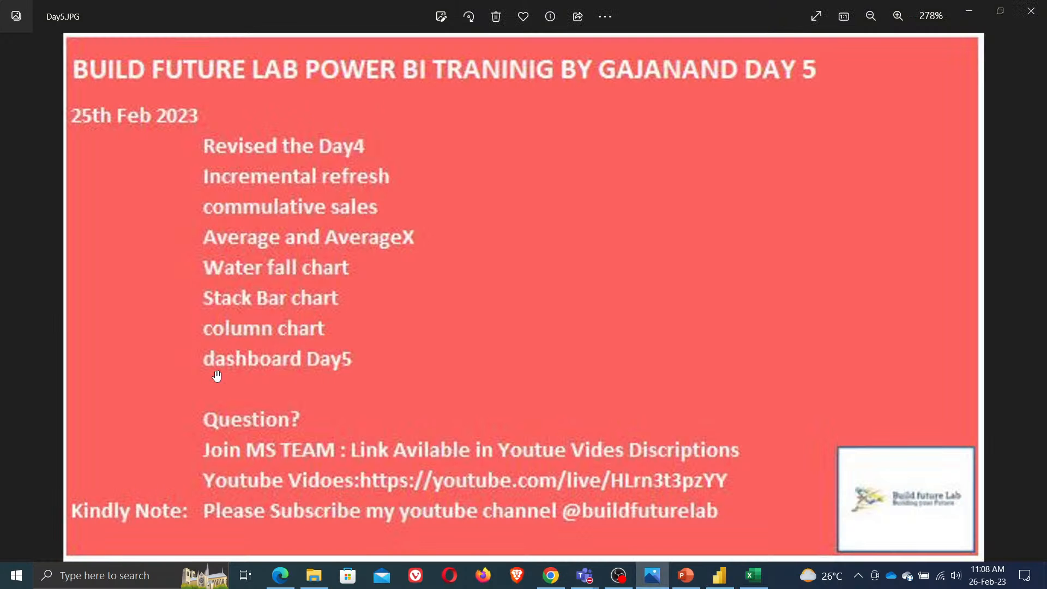
click(971, 14)
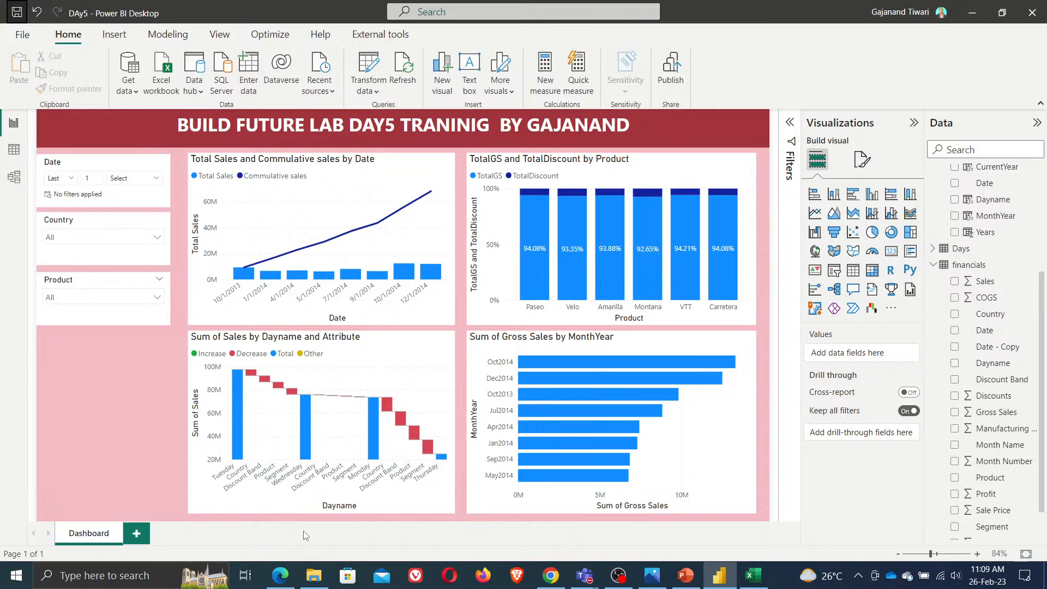
Open the Power BI Training agenda workbook from the Power BI Day5 folder in Excel and maximize it
click(313, 581)
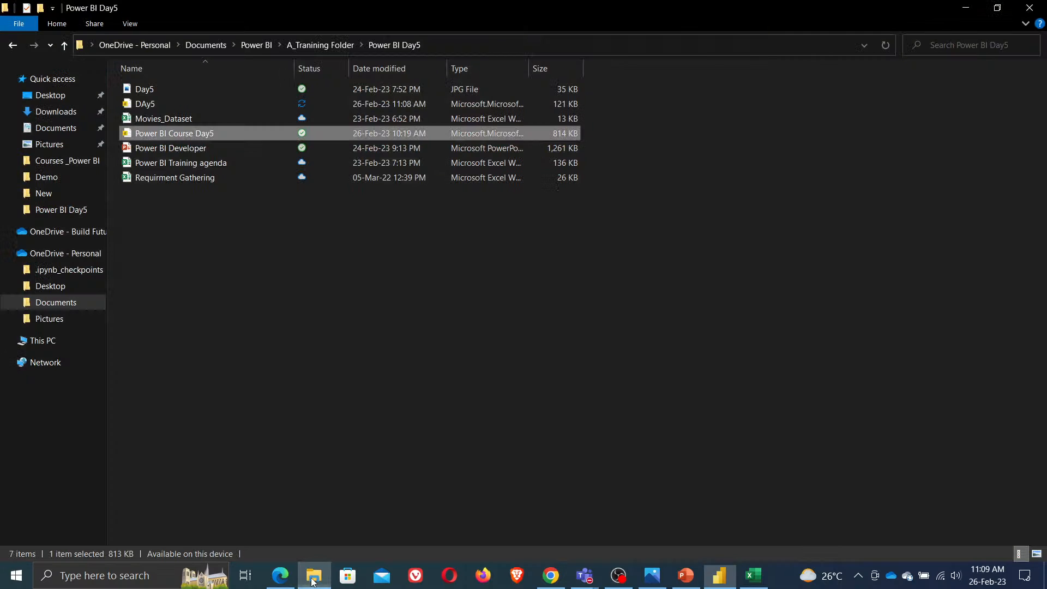
double_click(184, 164)
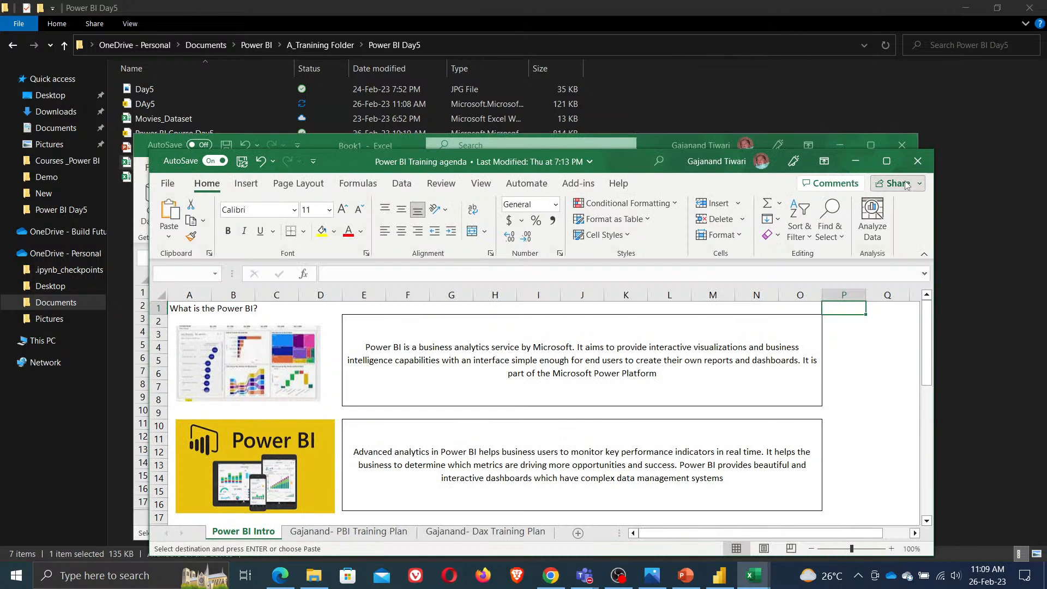
click(888, 165)
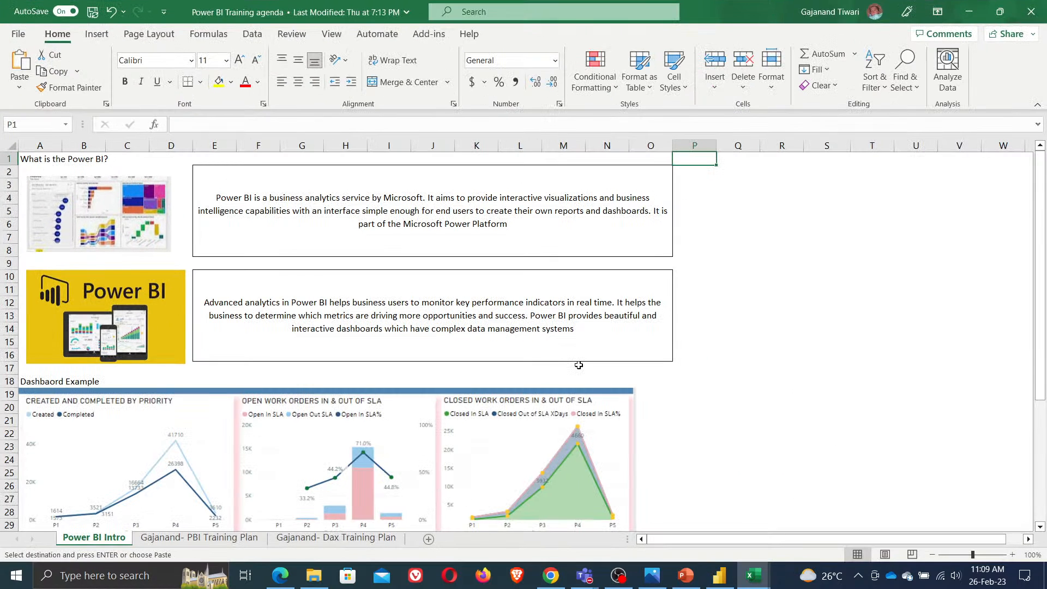
Review the PBI Training Plan and Dax Training Plan sheets of the agenda workbook
click(180, 538)
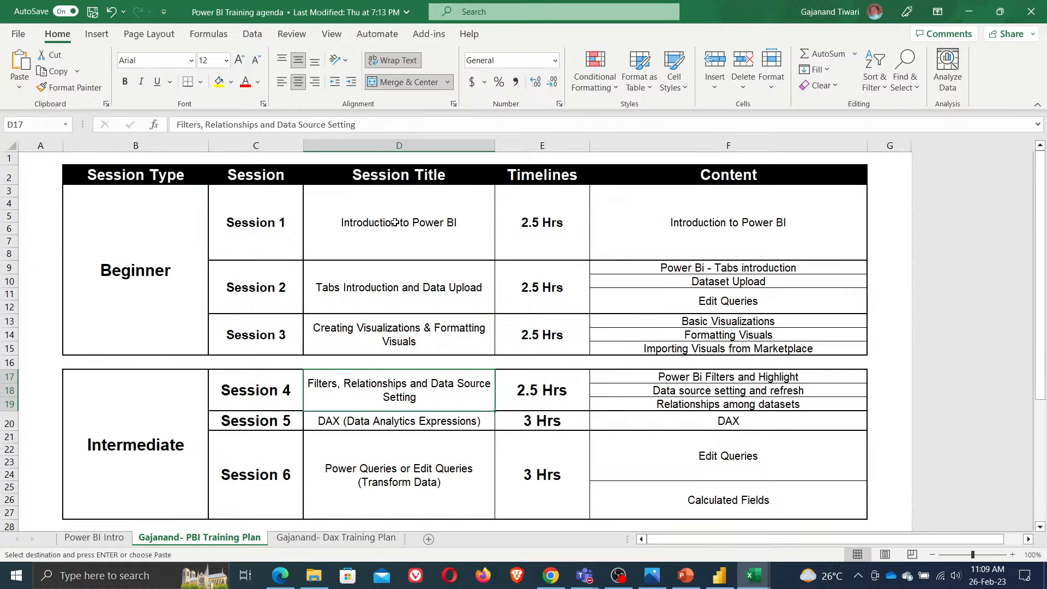
scroll(335, 237, down, 5)
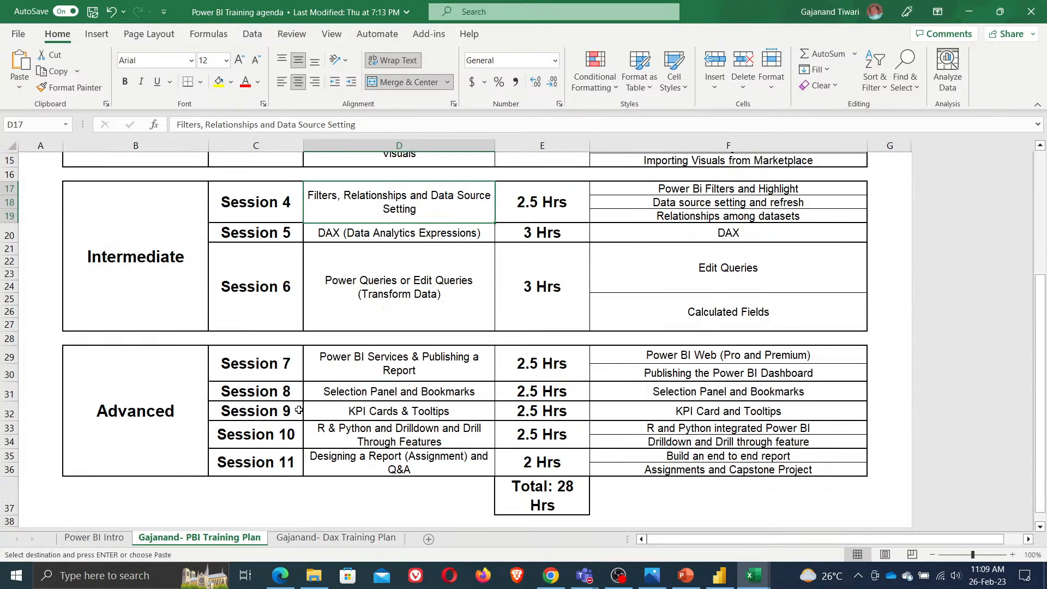
click(109, 314)
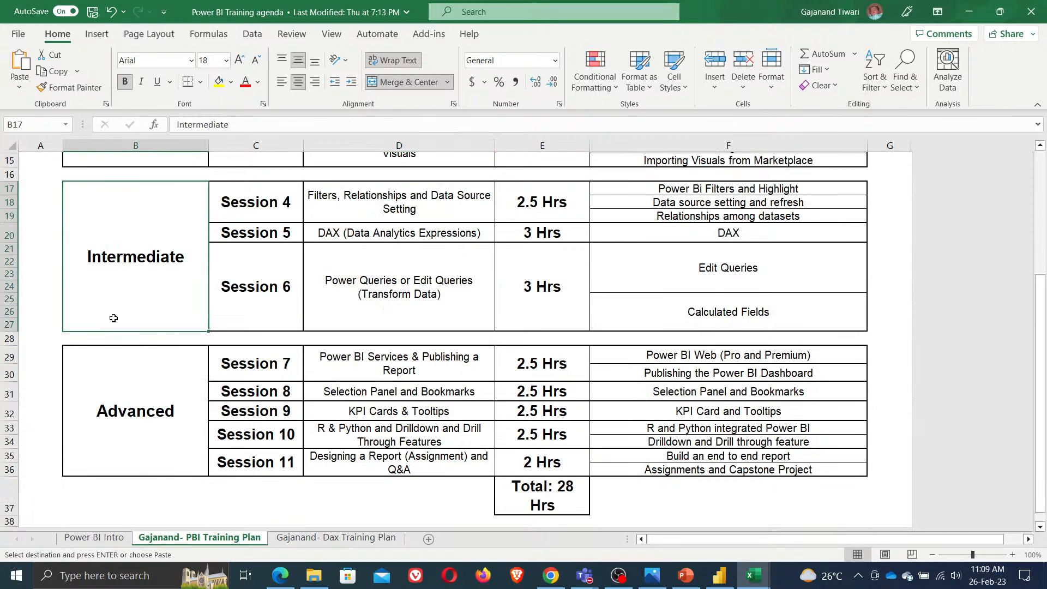
scroll(427, 202, up, 5)
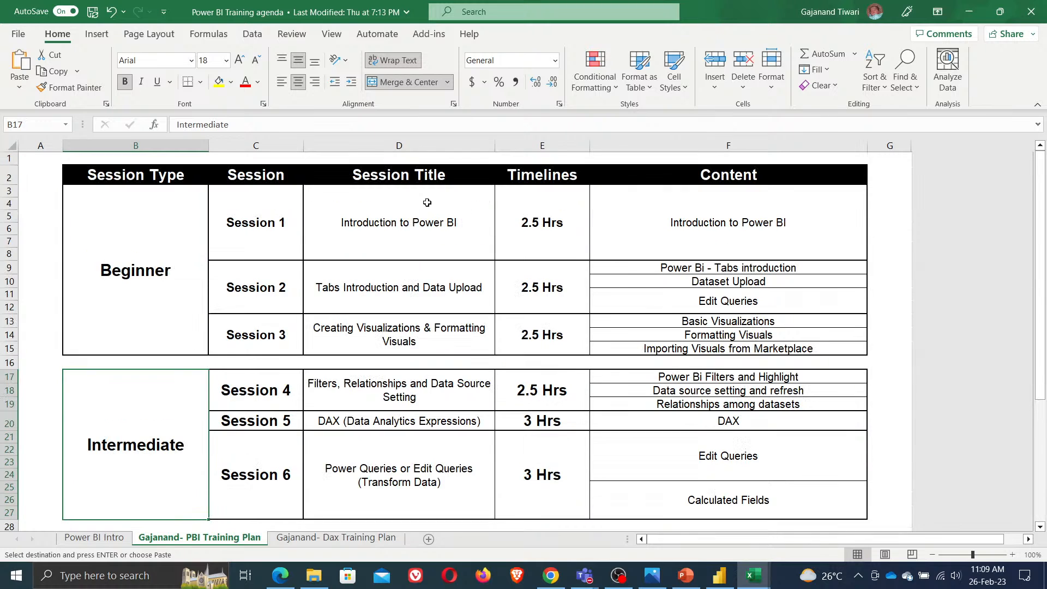
scroll(427, 202, down, 5)
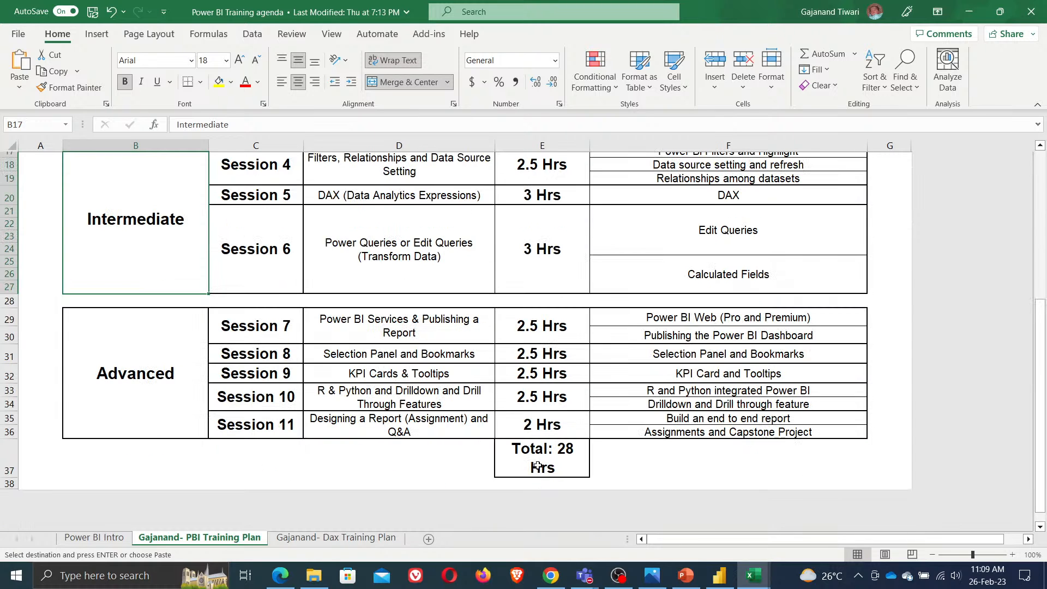
click(345, 542)
scroll(502, 294, down, 5)
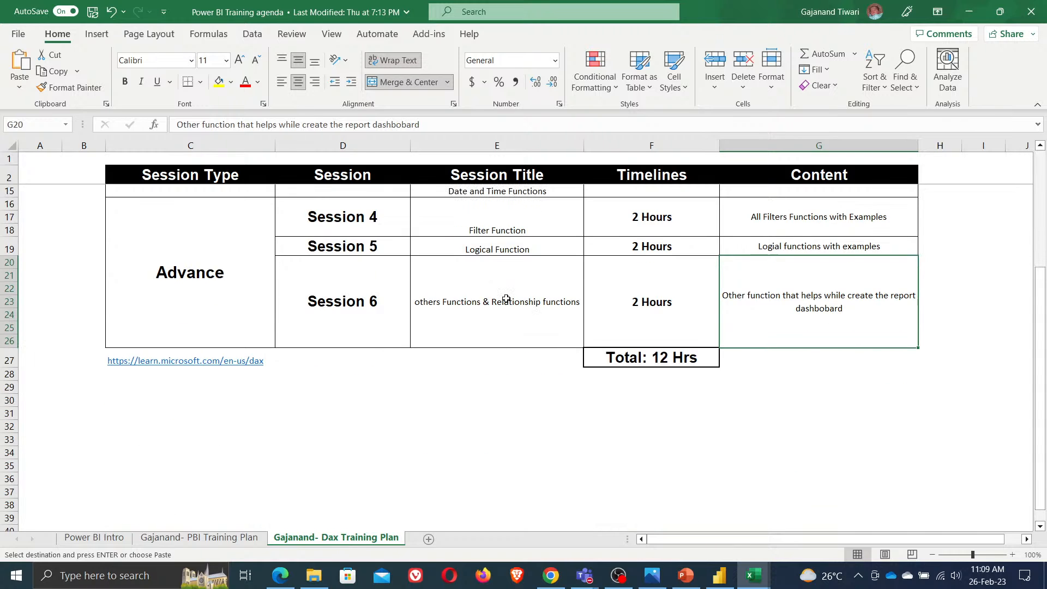
Scroll back through the Dax Training Plan sheet, revisit the PBI Training Plan sheet, and minimize the agenda workbook
scroll(508, 304, up, 5)
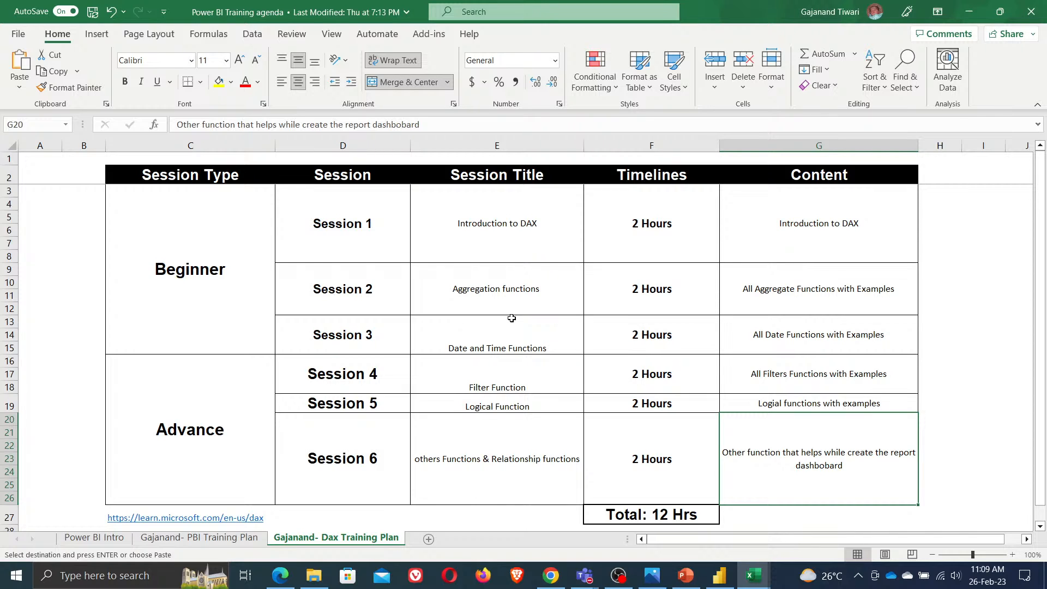
click(200, 540)
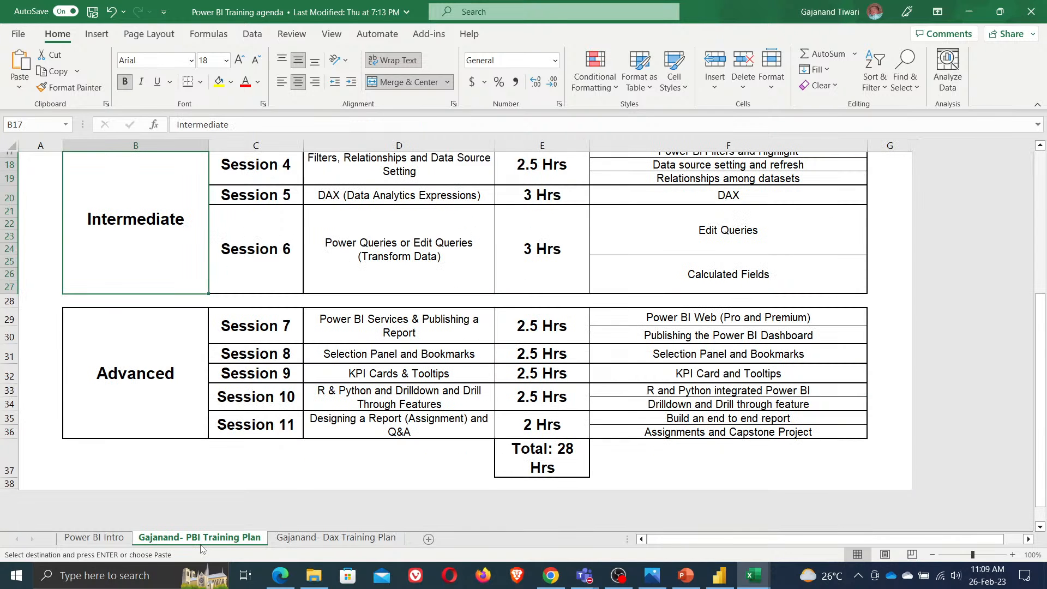
click(970, 12)
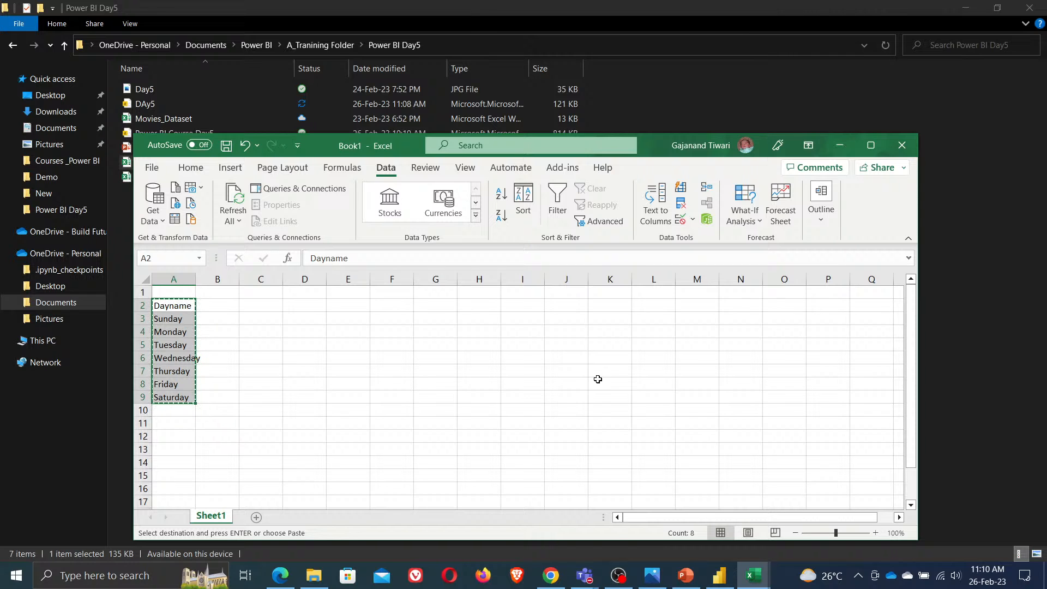
Minimize the other open windows and switch back to the Power BI dashboard report
click(619, 576)
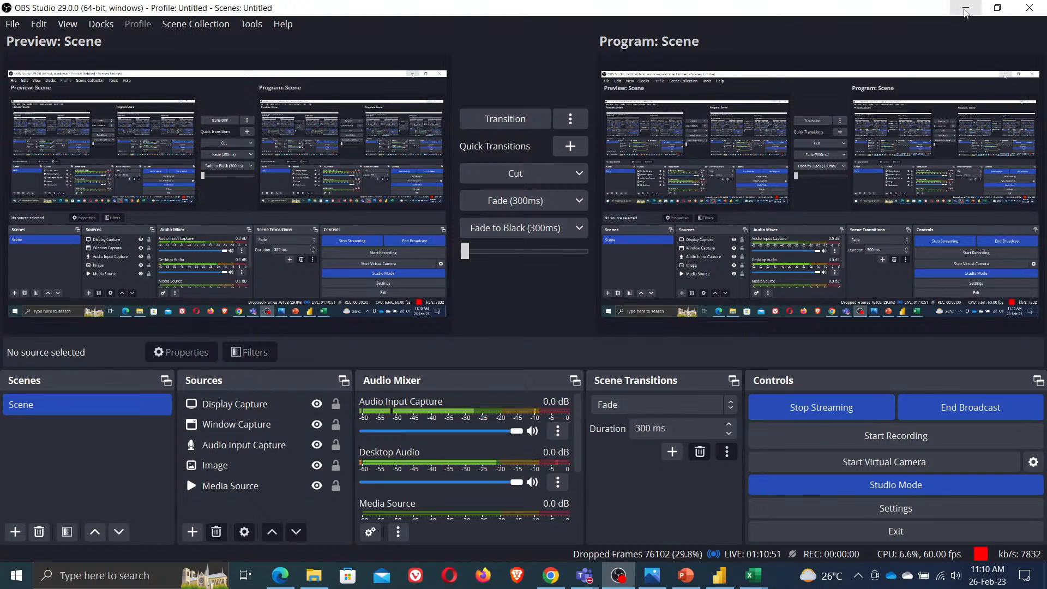
click(966, 7)
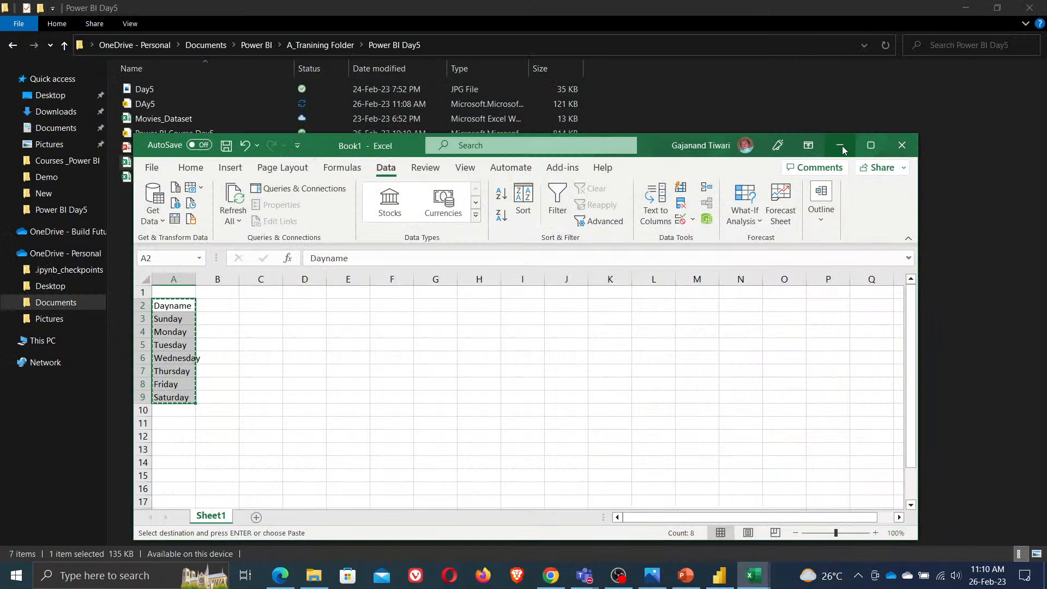
click(841, 145)
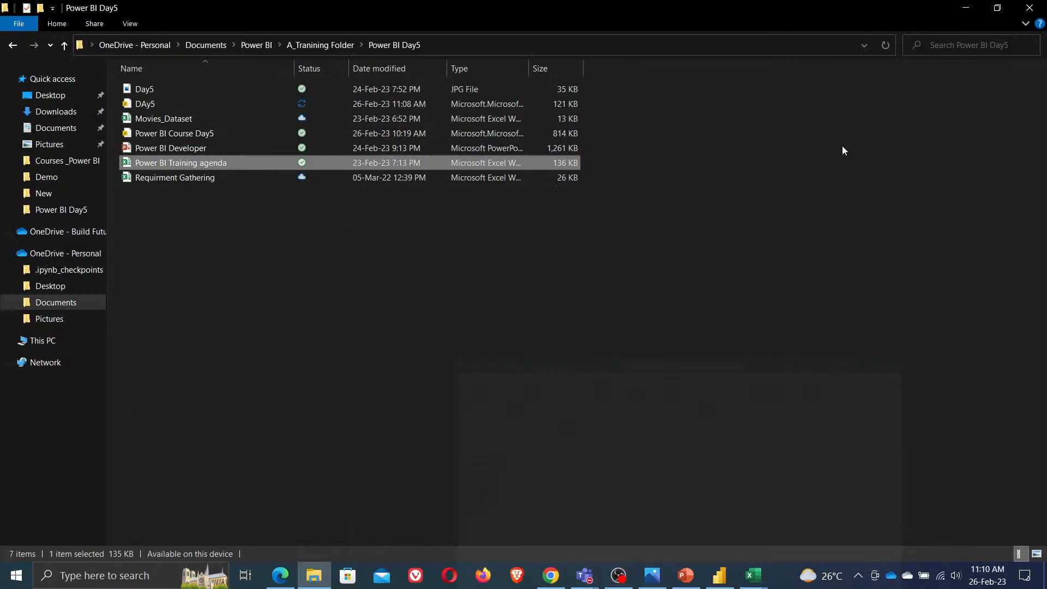
click(720, 576)
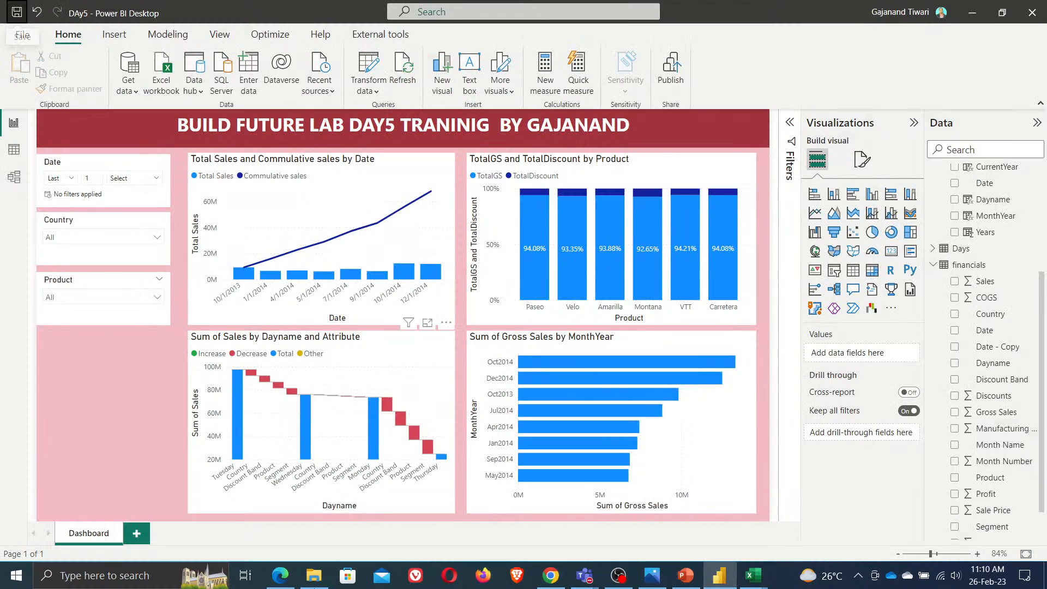
Switch to YouTube Studio in the browser and end the live stream
click(282, 580)
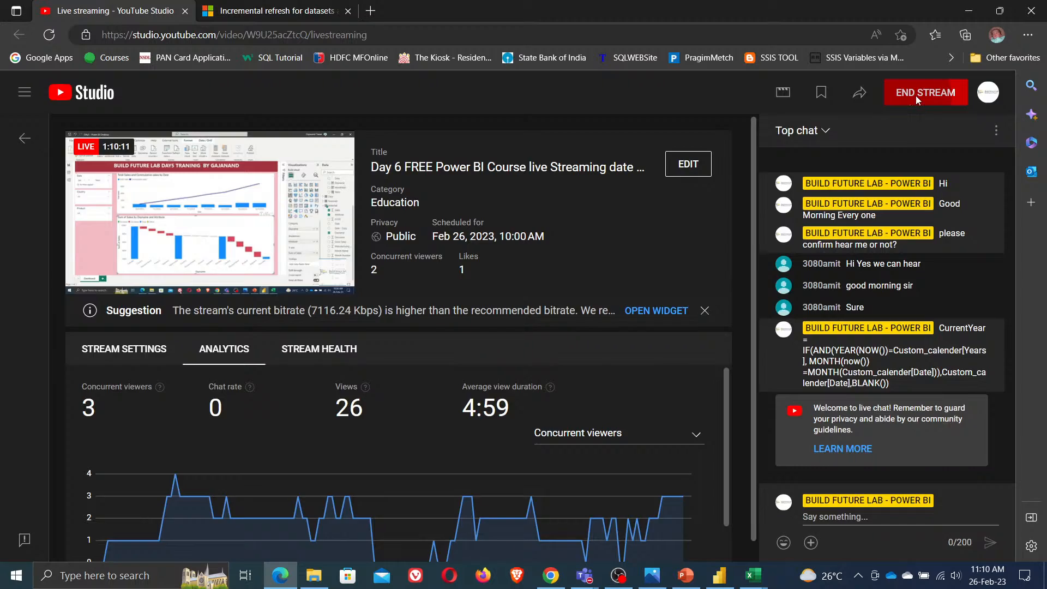
click(922, 94)
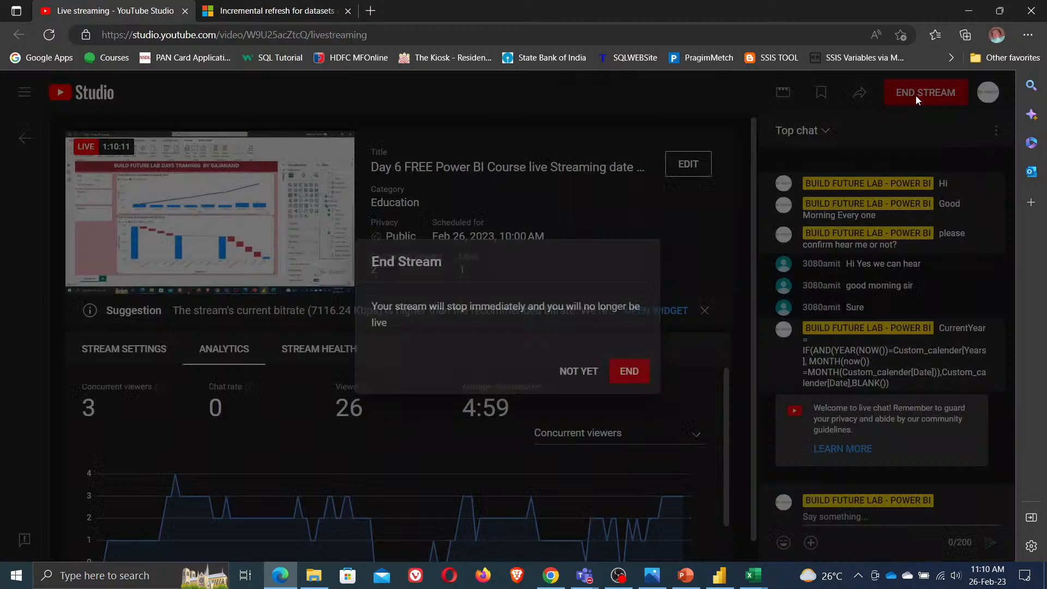
click(637, 382)
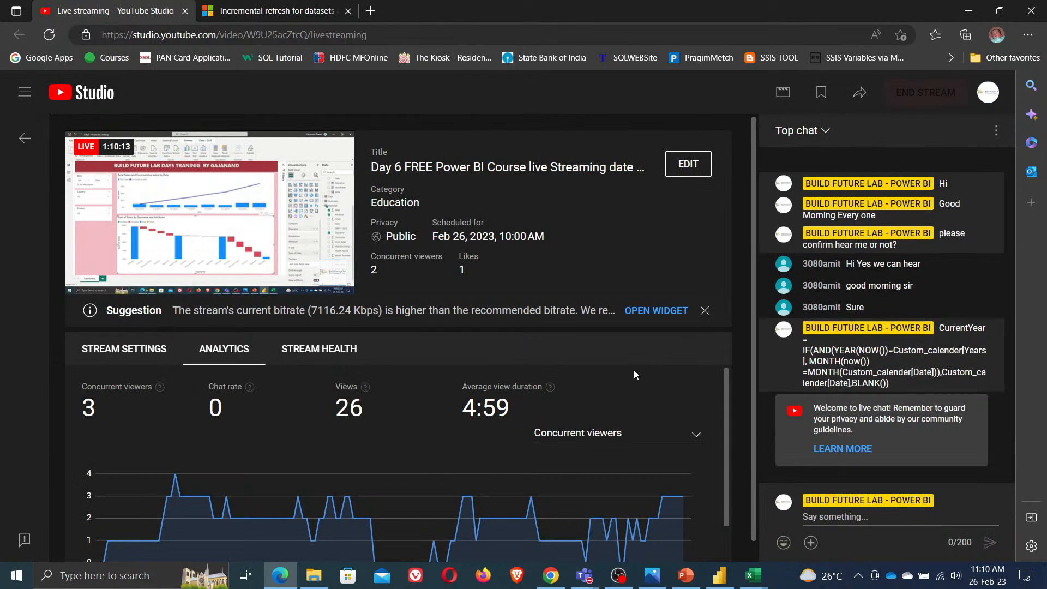